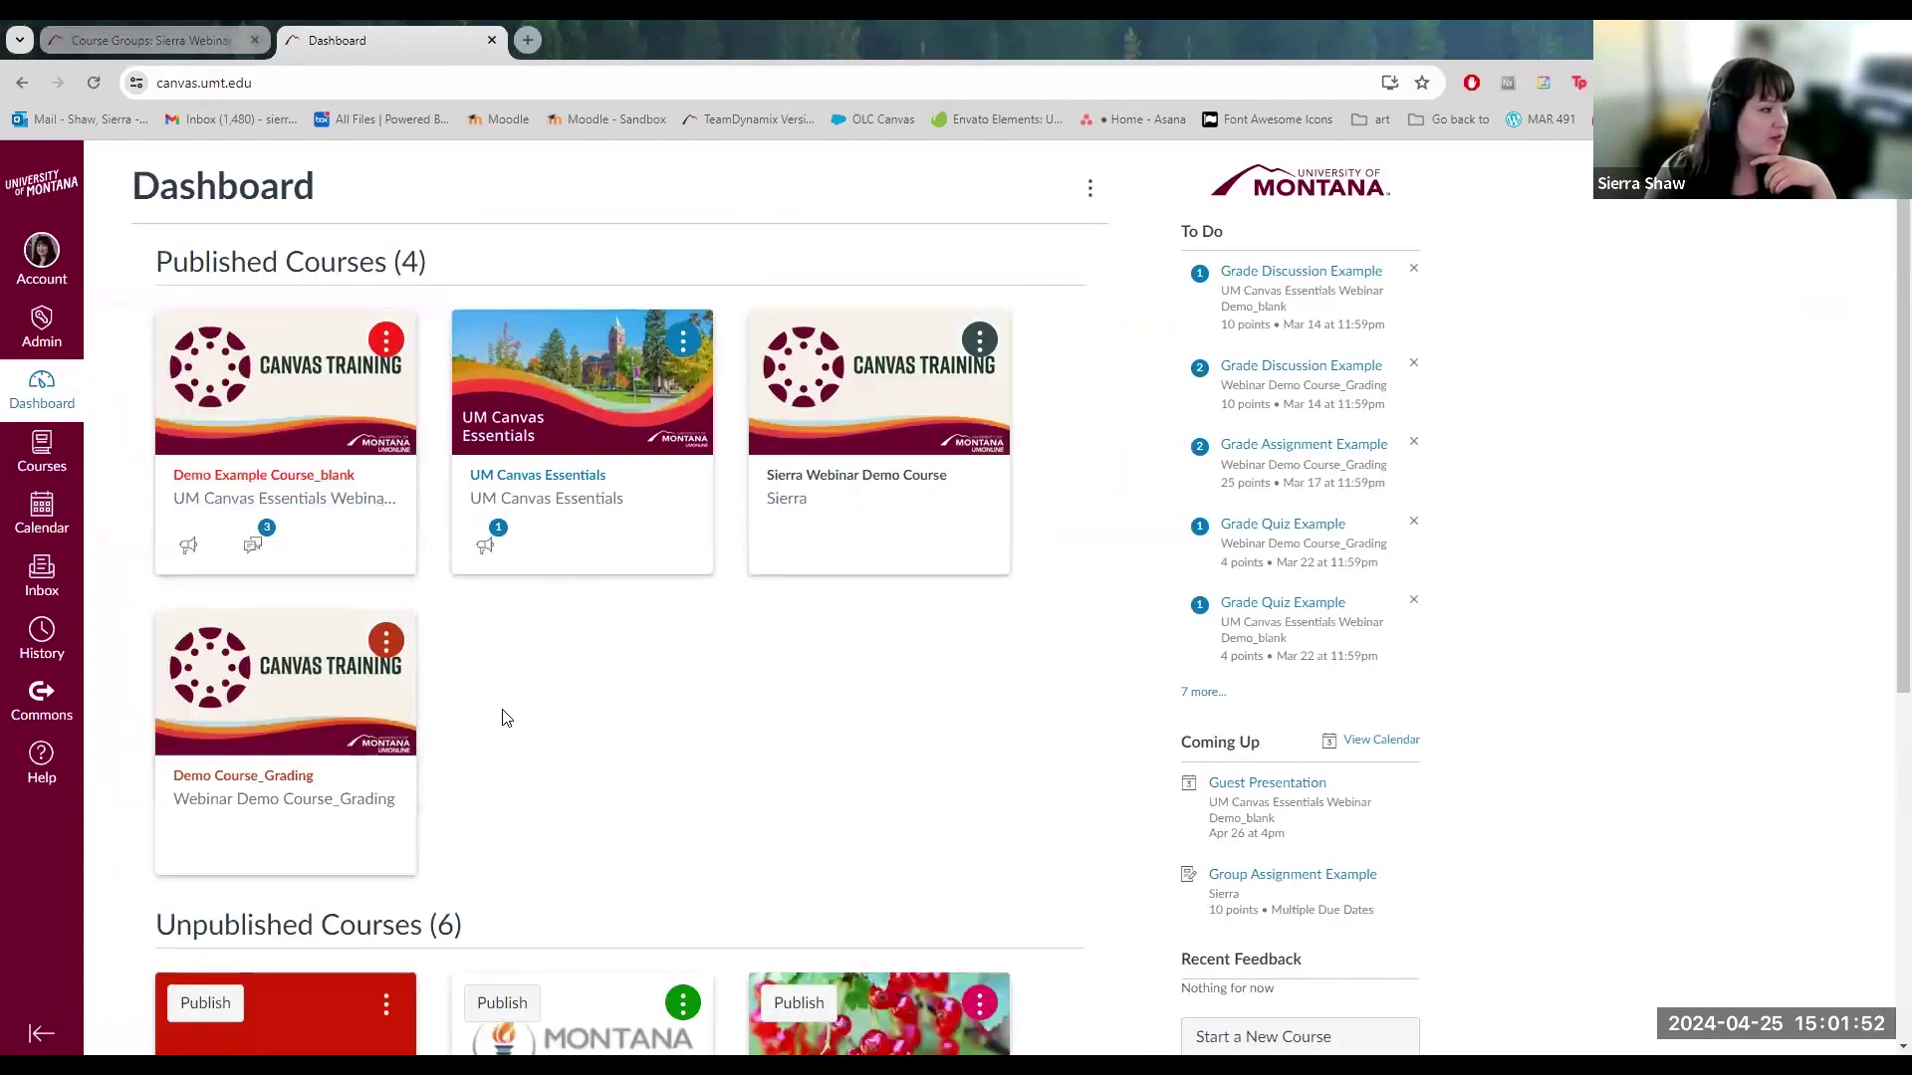
Open the Sierra Webinar Demo Course's Modules page and collapse all five modules.
click(861, 482)
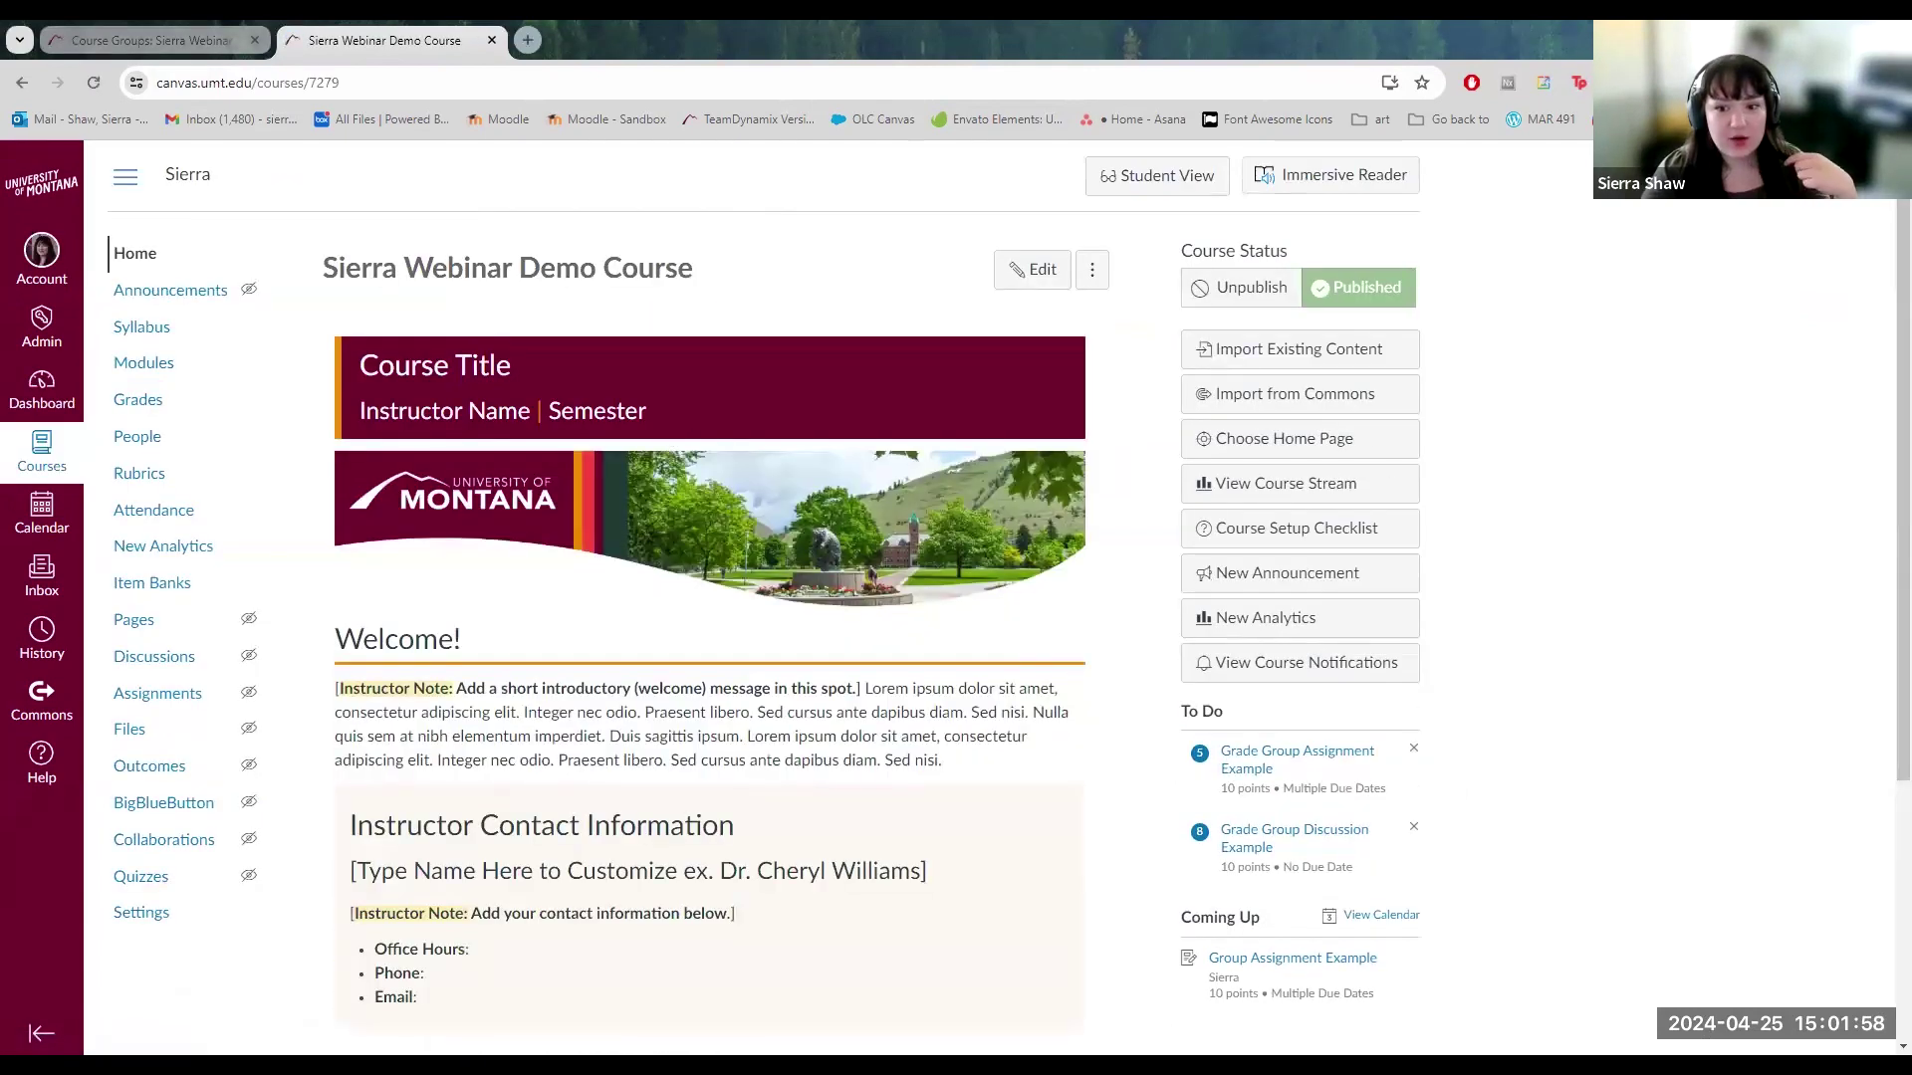
click(143, 365)
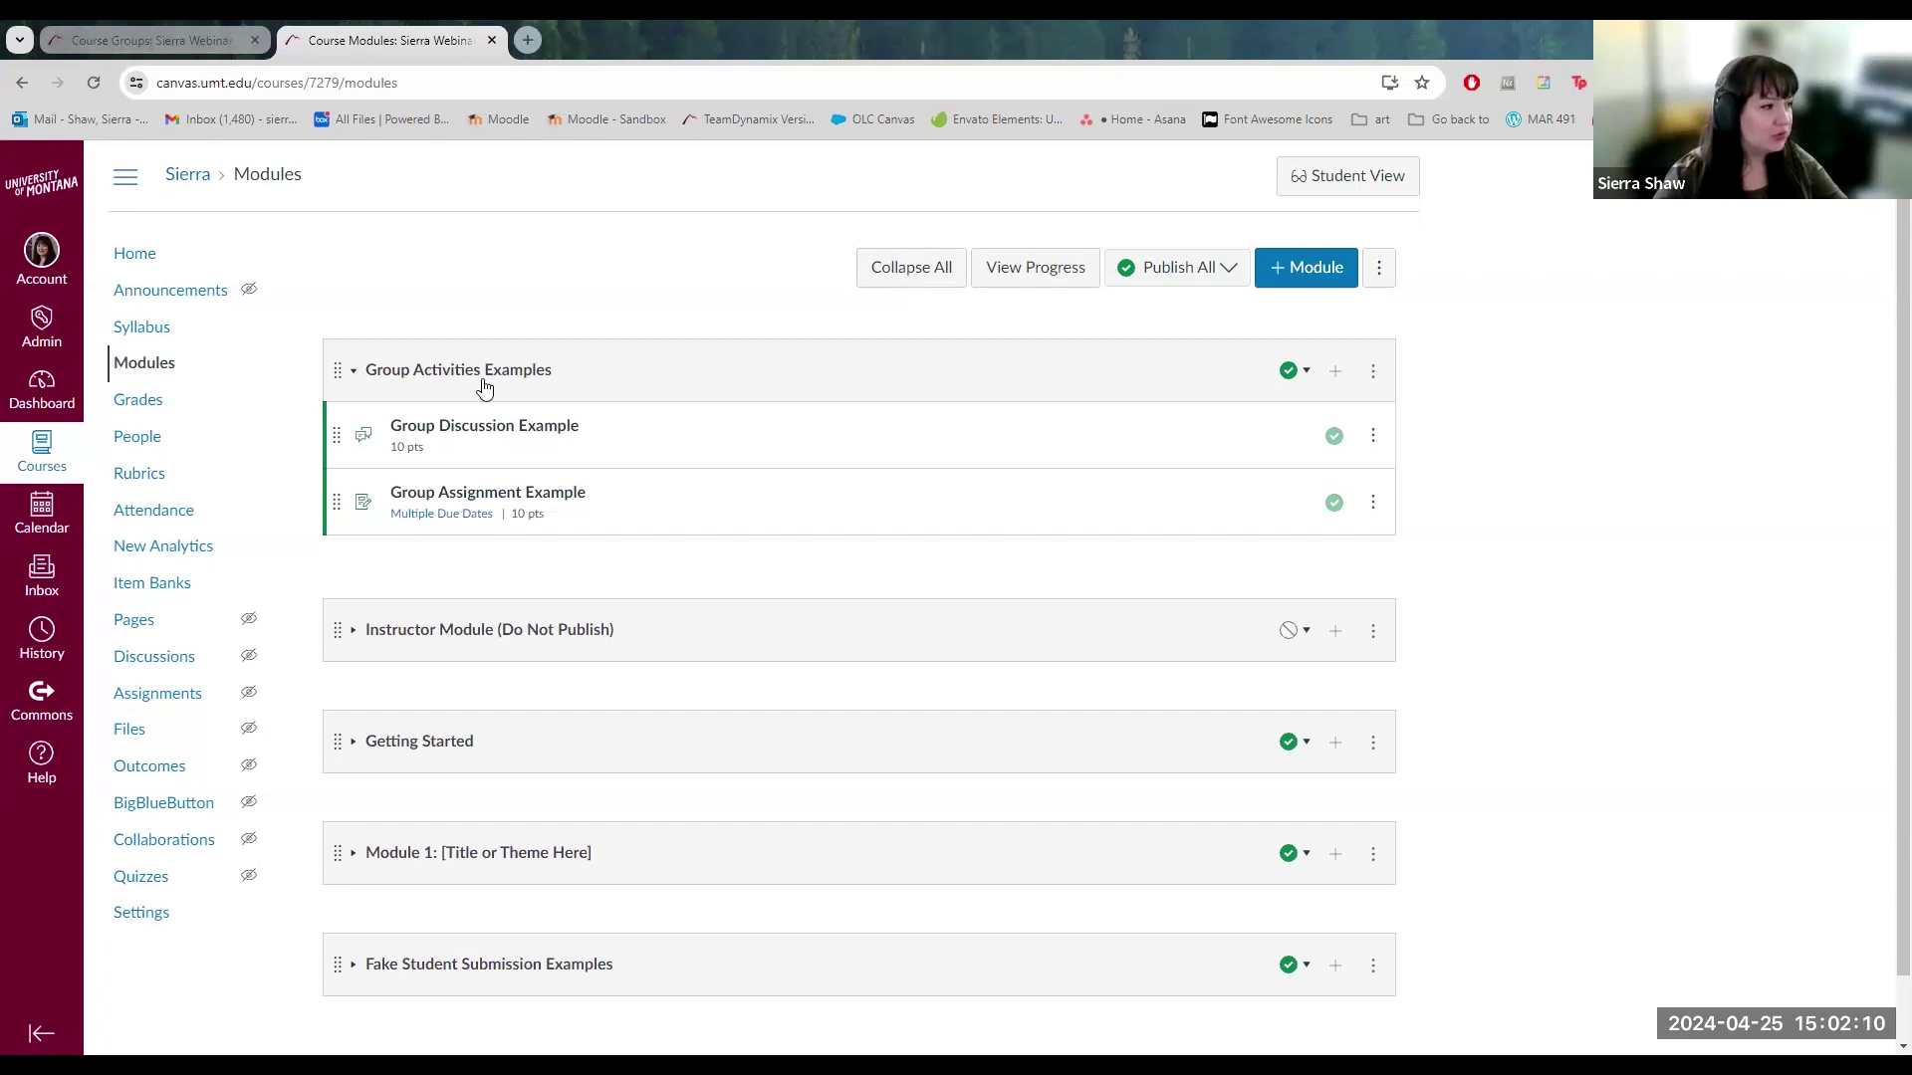
click(354, 373)
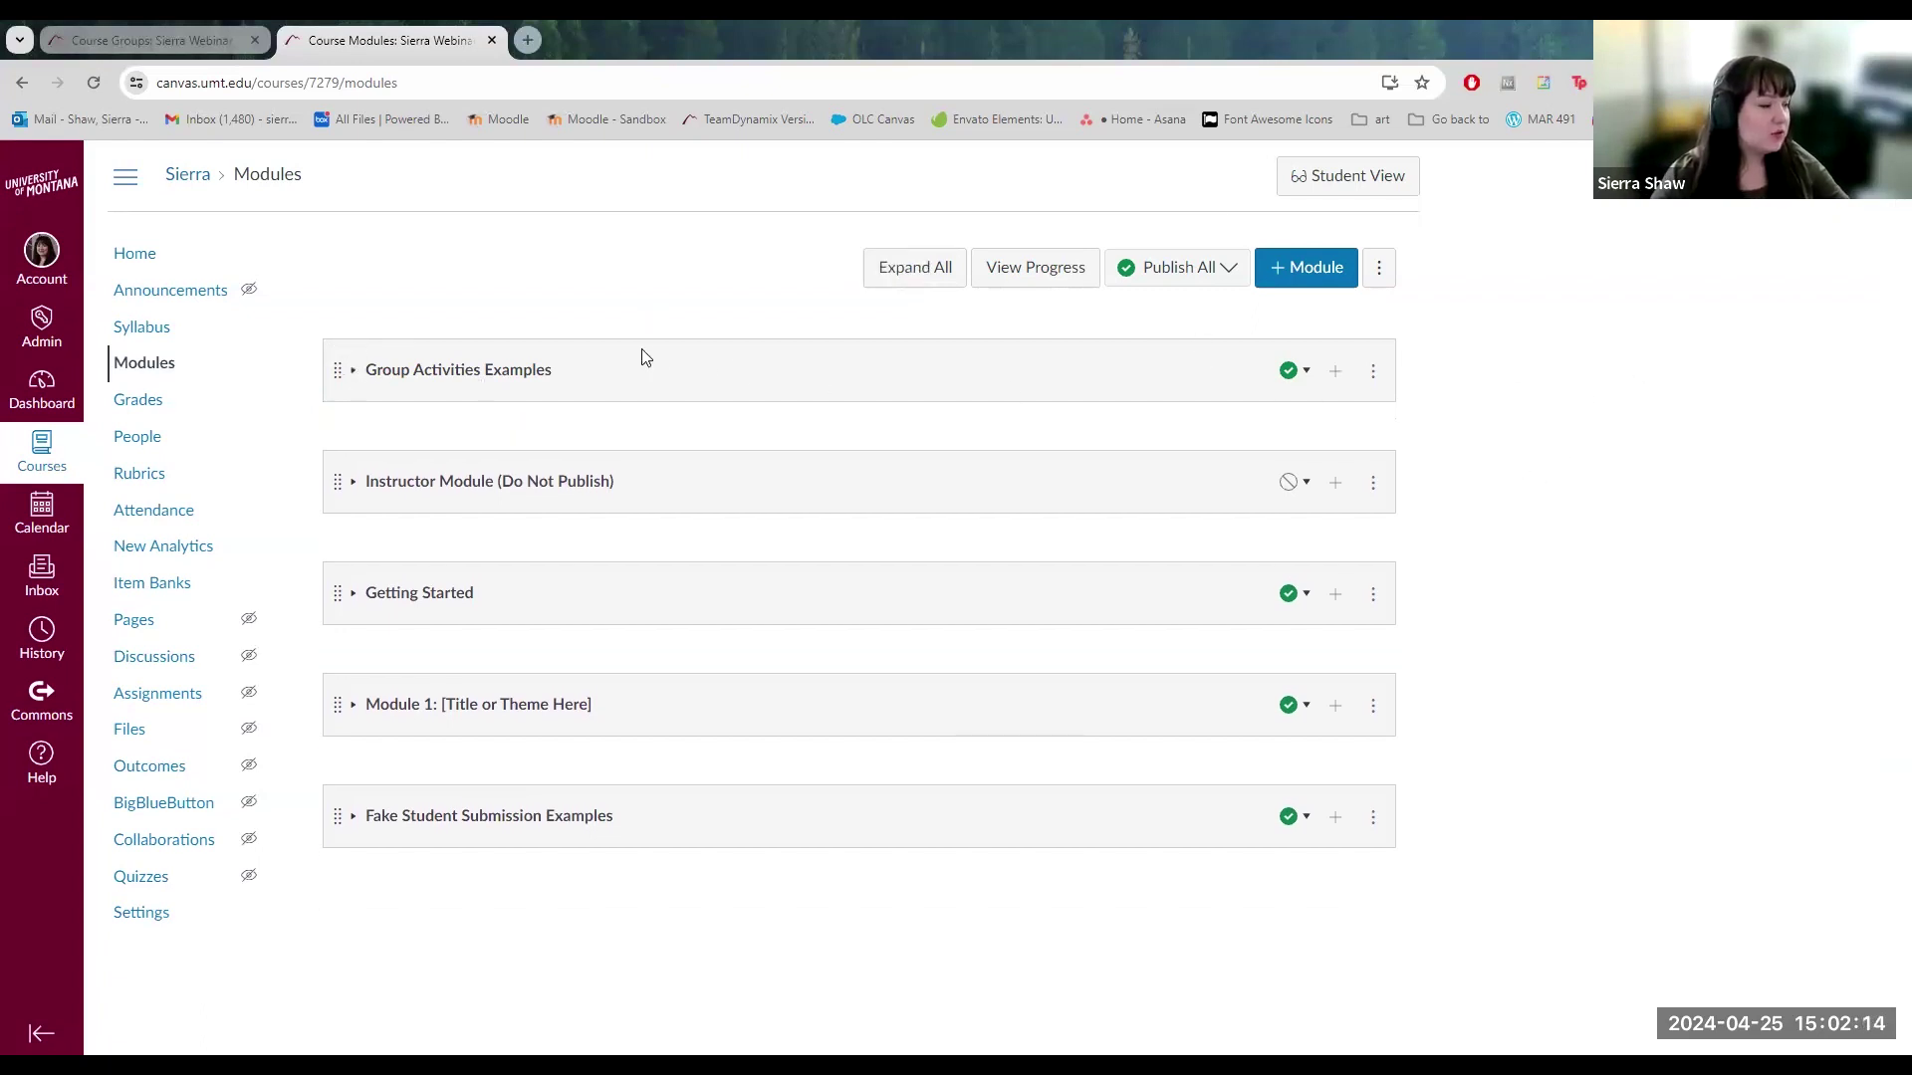
Add a module named 'Webinar Demo' and drag it to the top of the module list.
click(1325, 263)
click(767, 538)
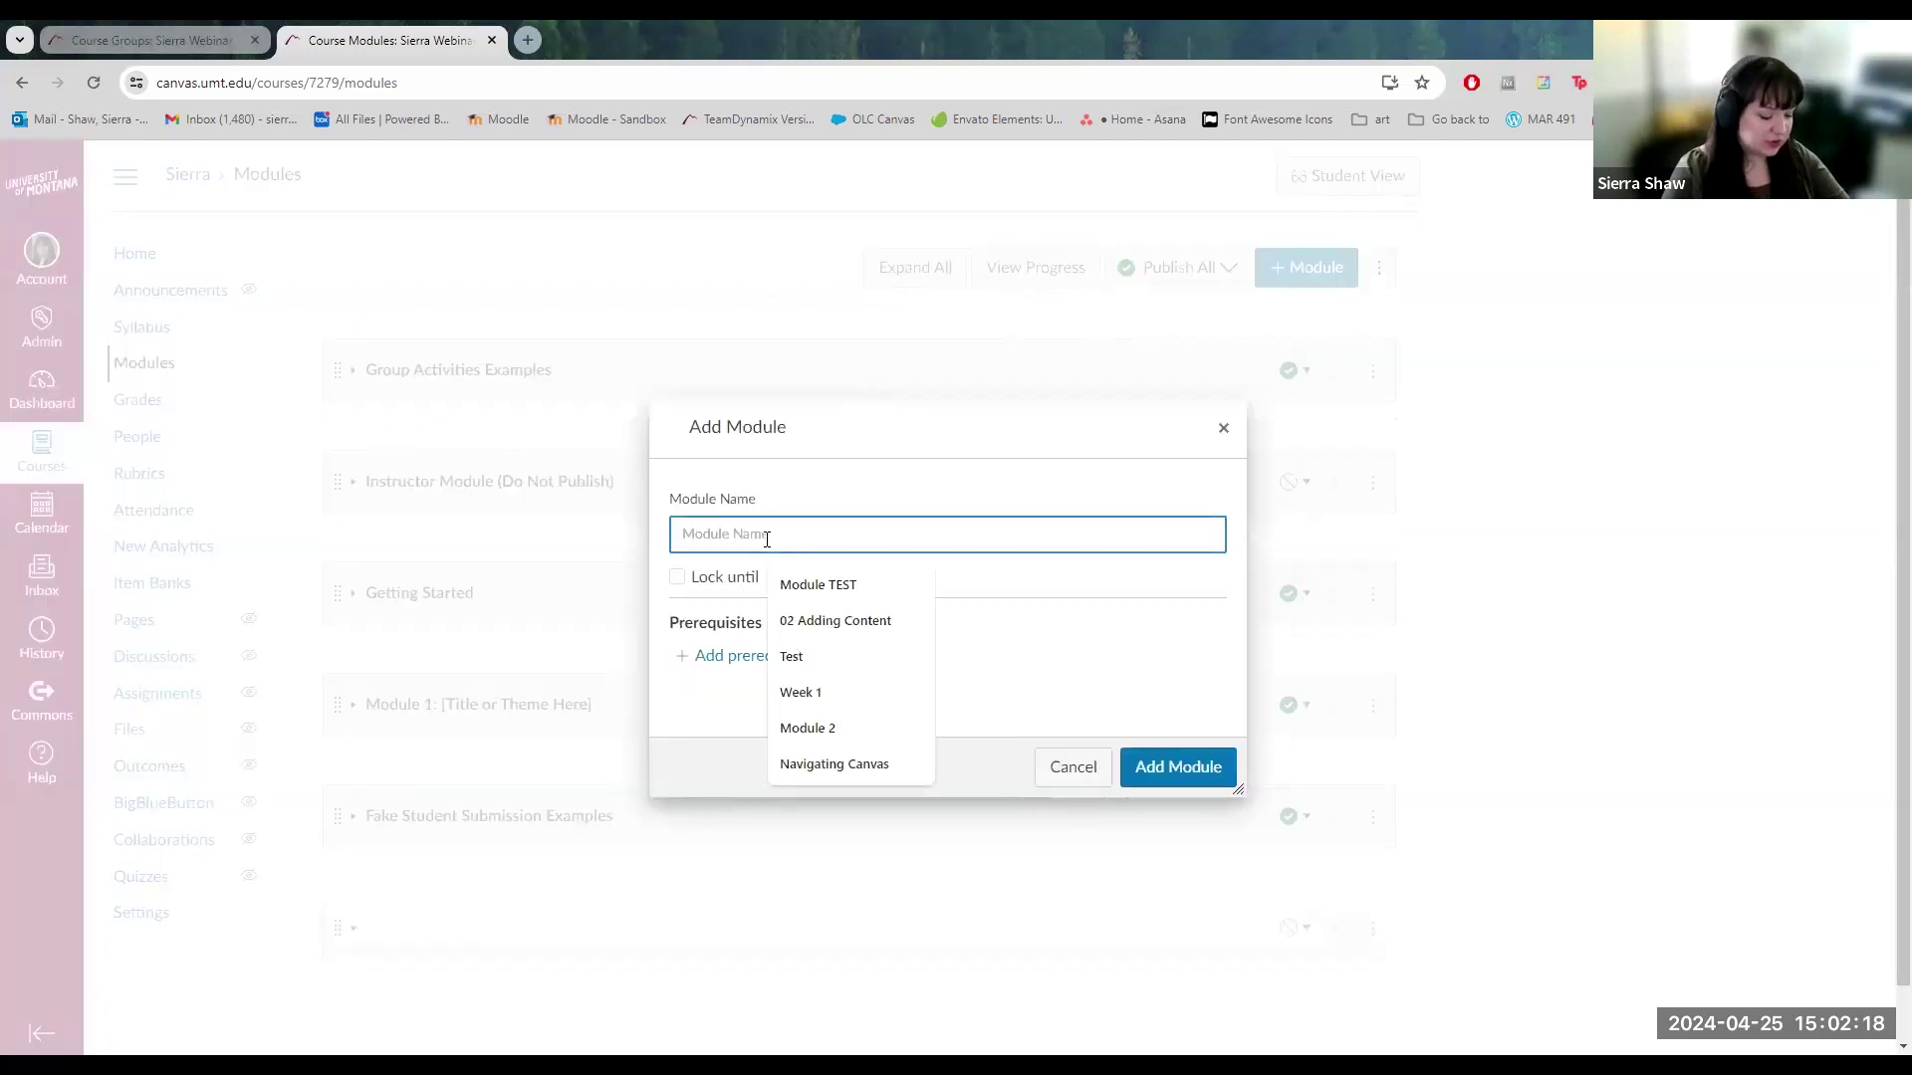
text(Webinar E)
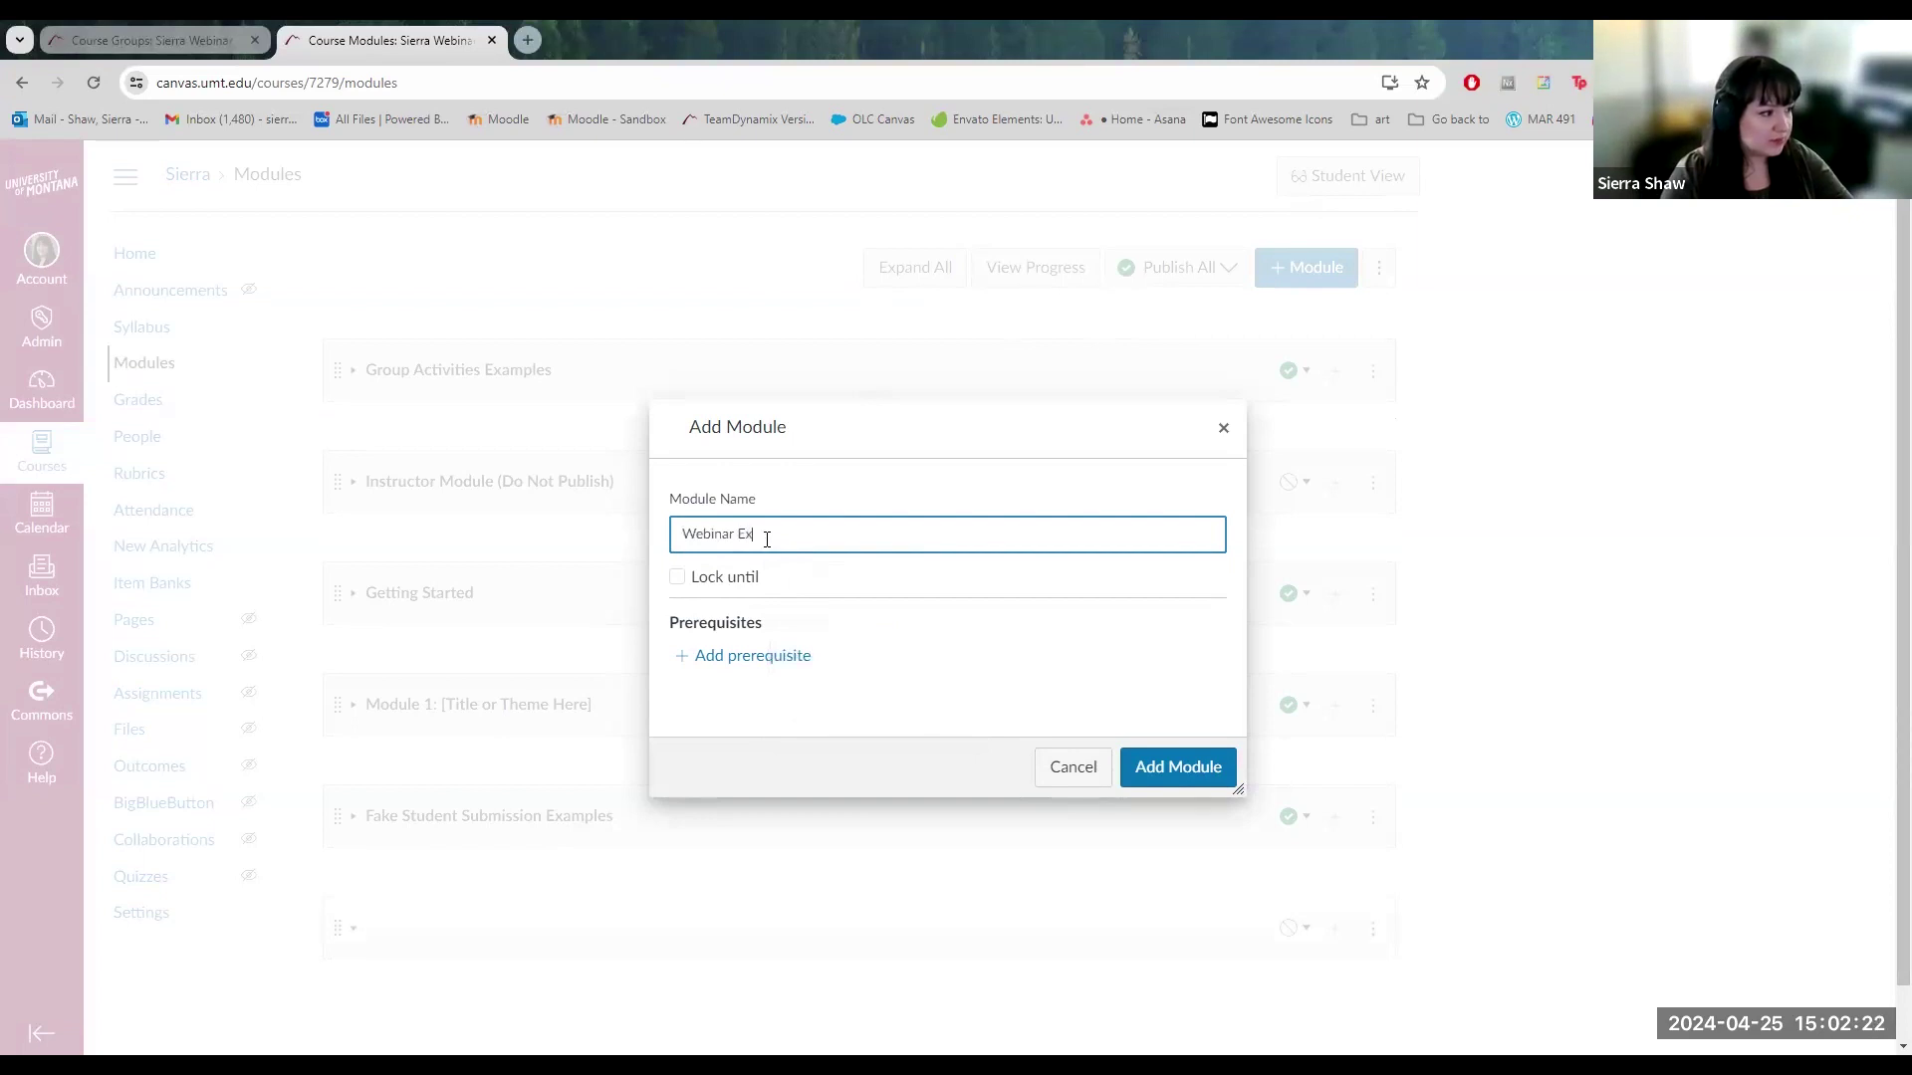
click(1173, 772)
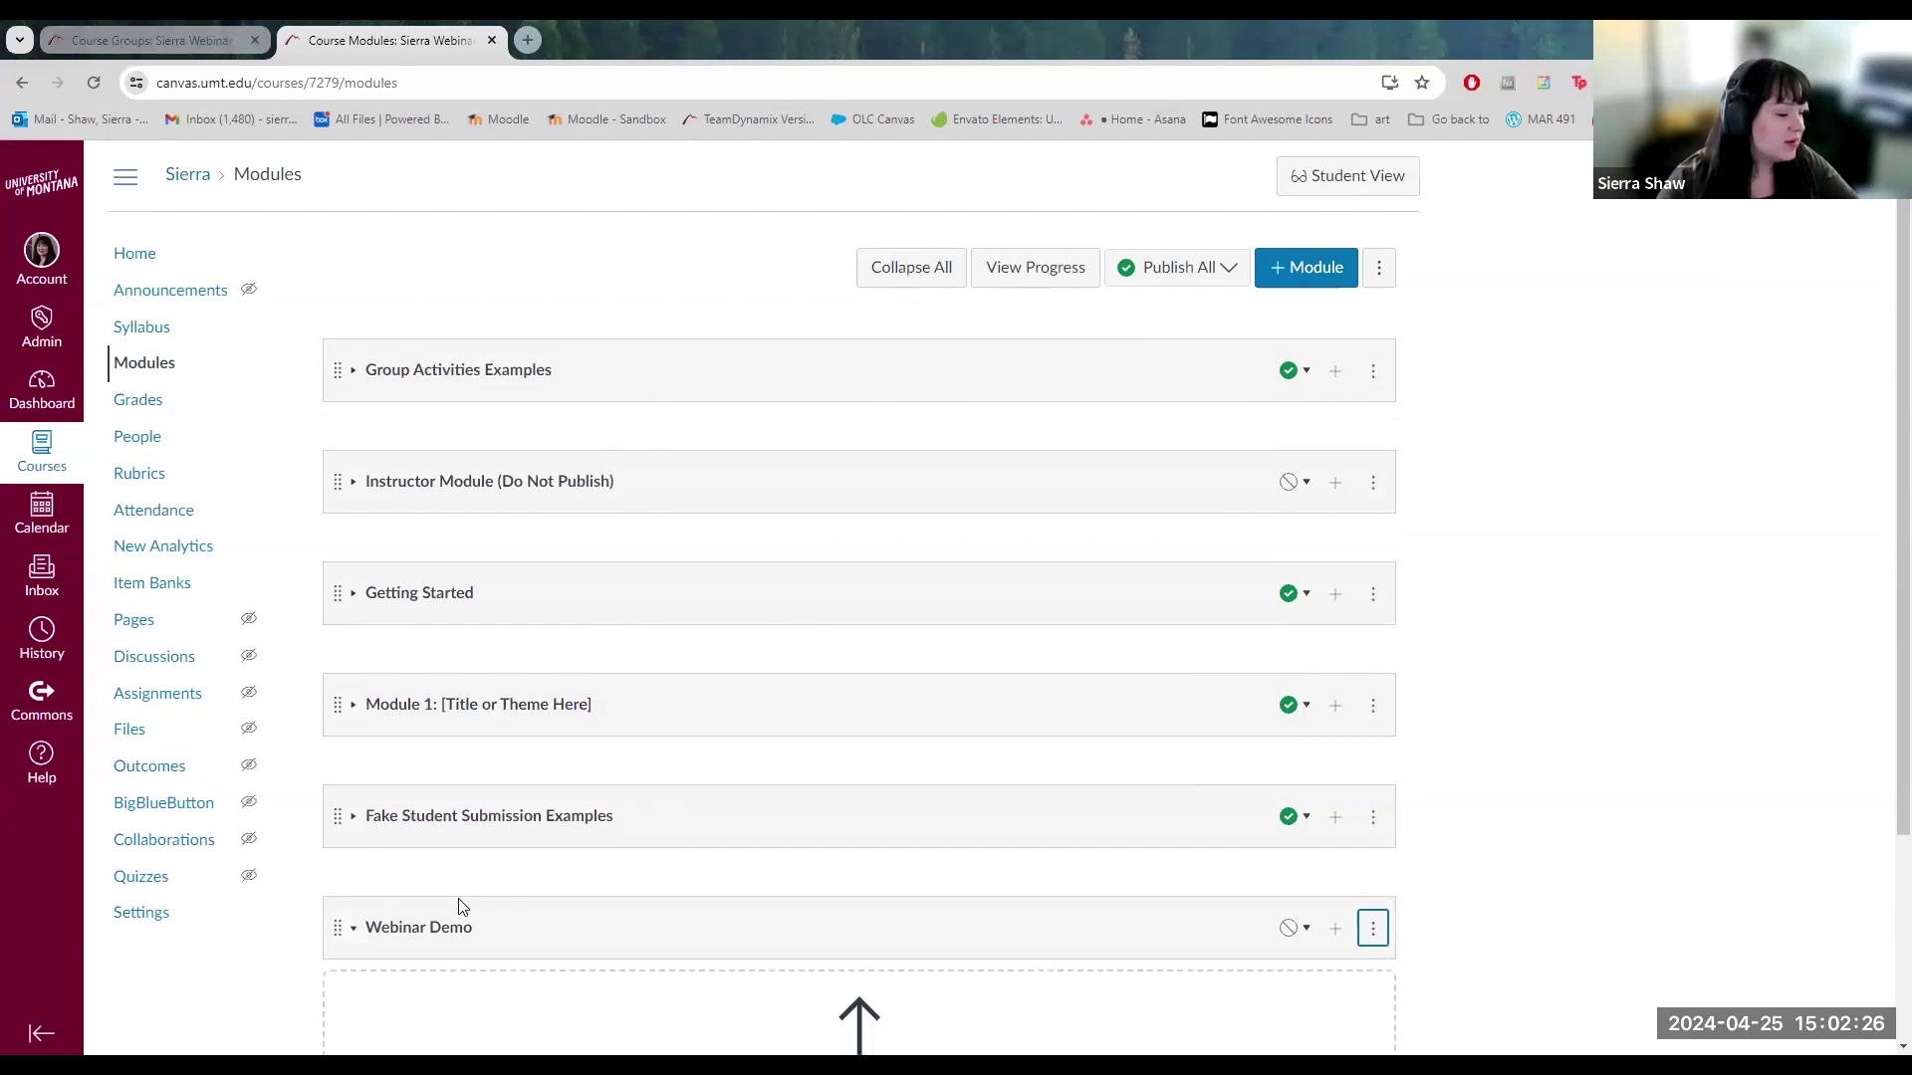
drag(461, 906, 337, 342)
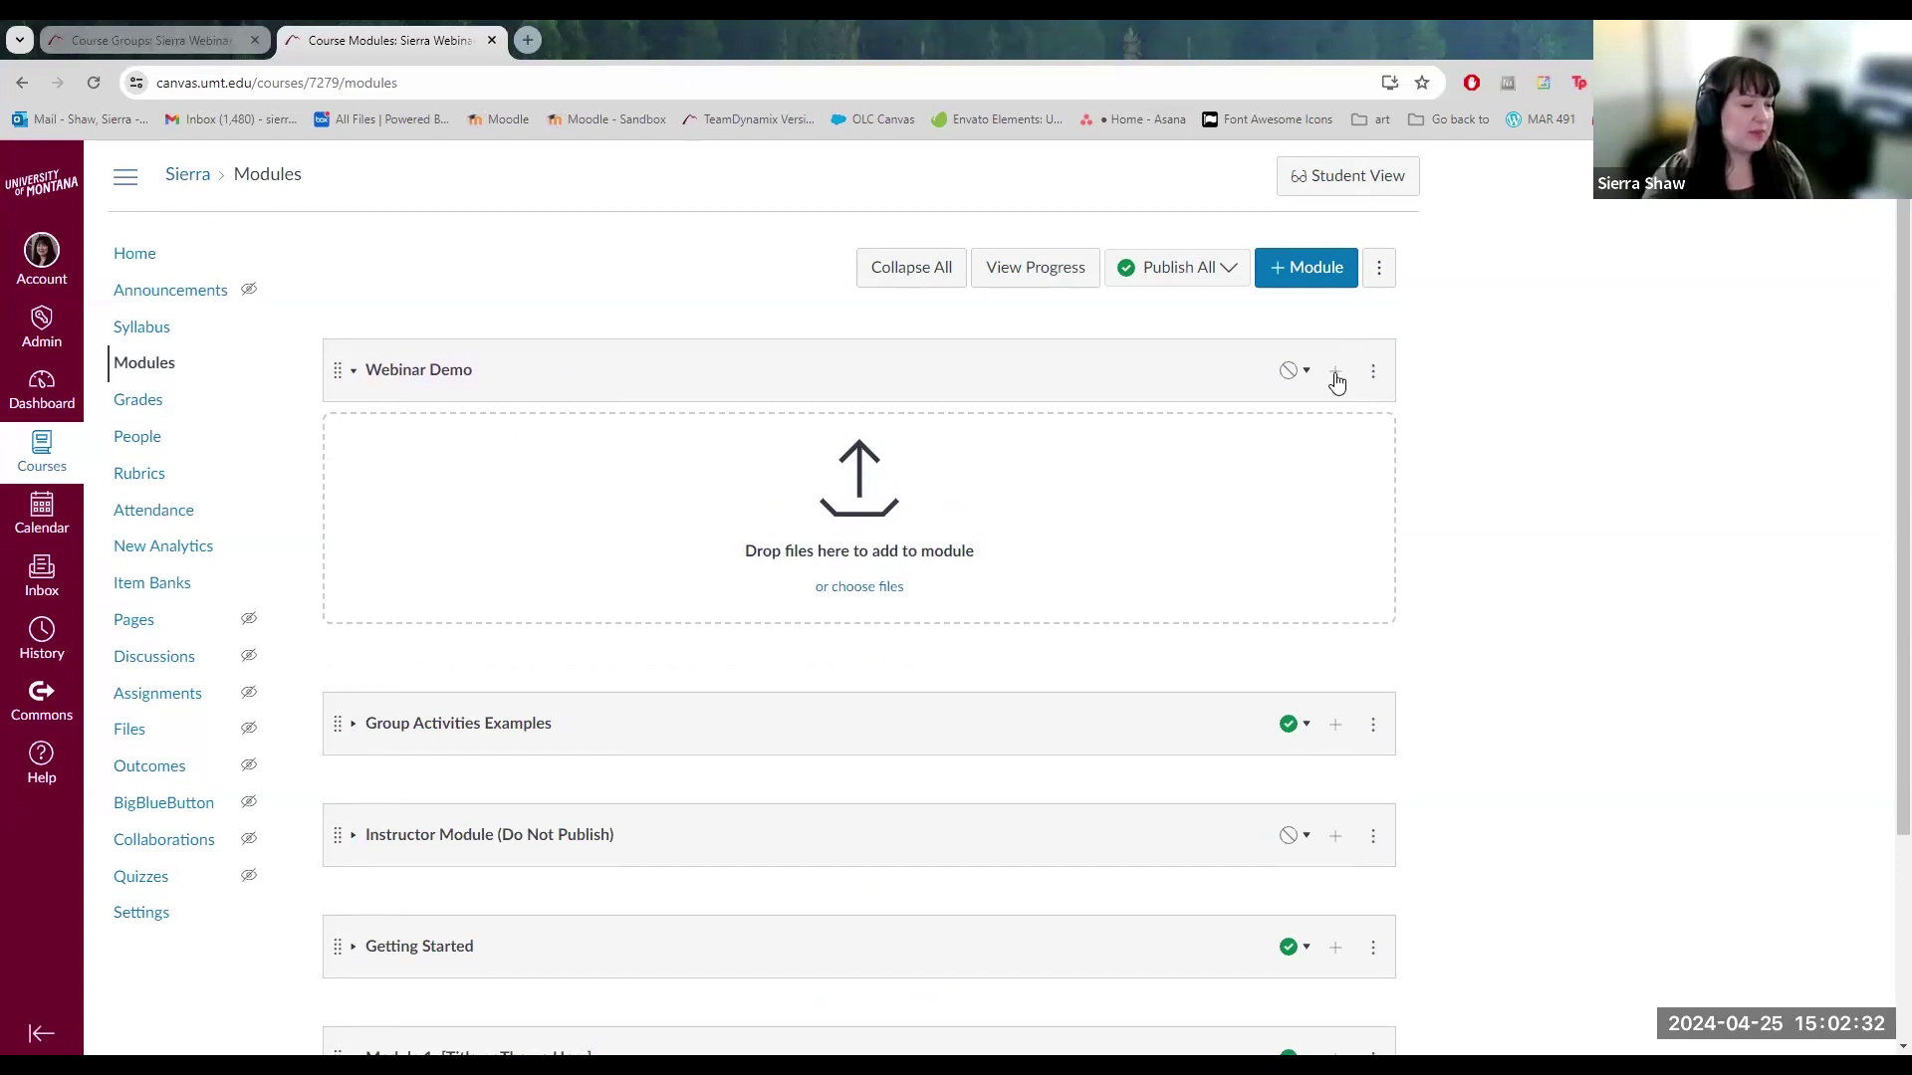
Start adding an item to the Webinar Demo module, keeping Assignment as the item type.
click(1335, 373)
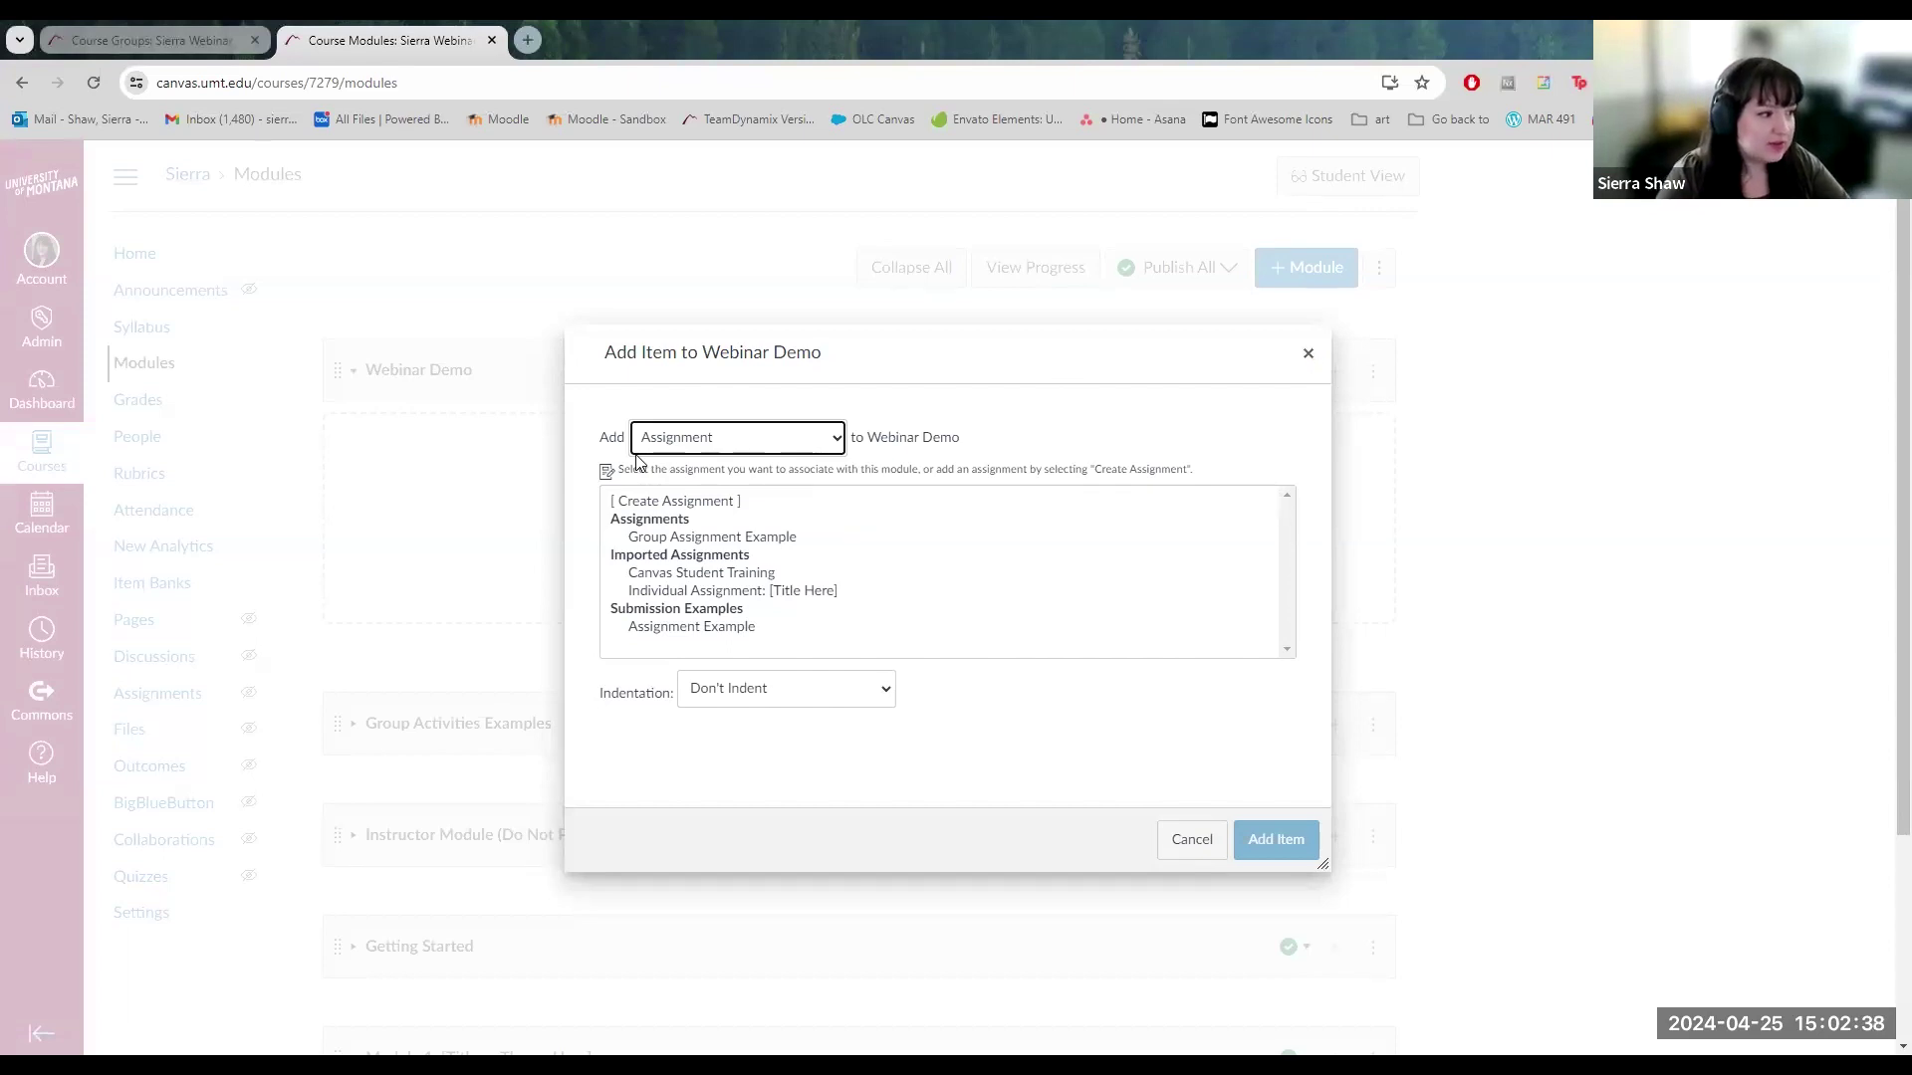
click(1308, 354)
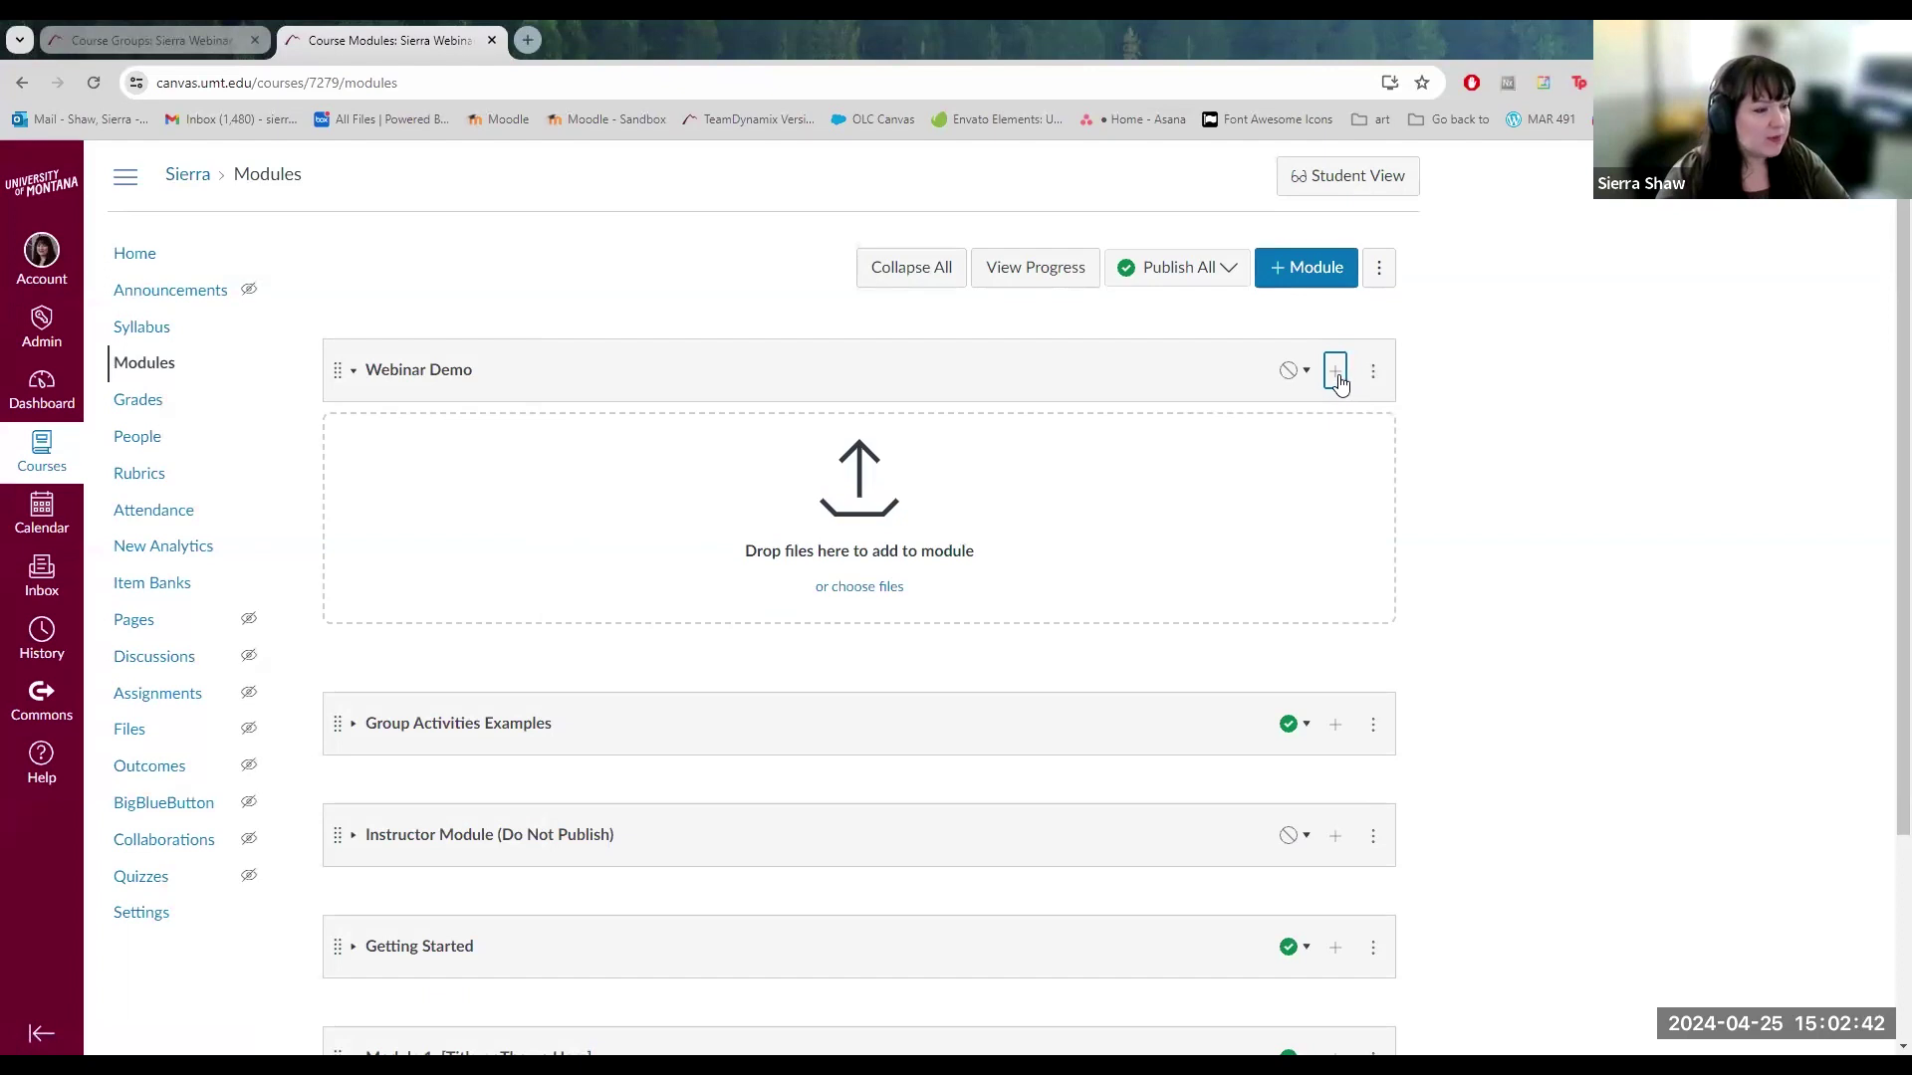
click(1335, 373)
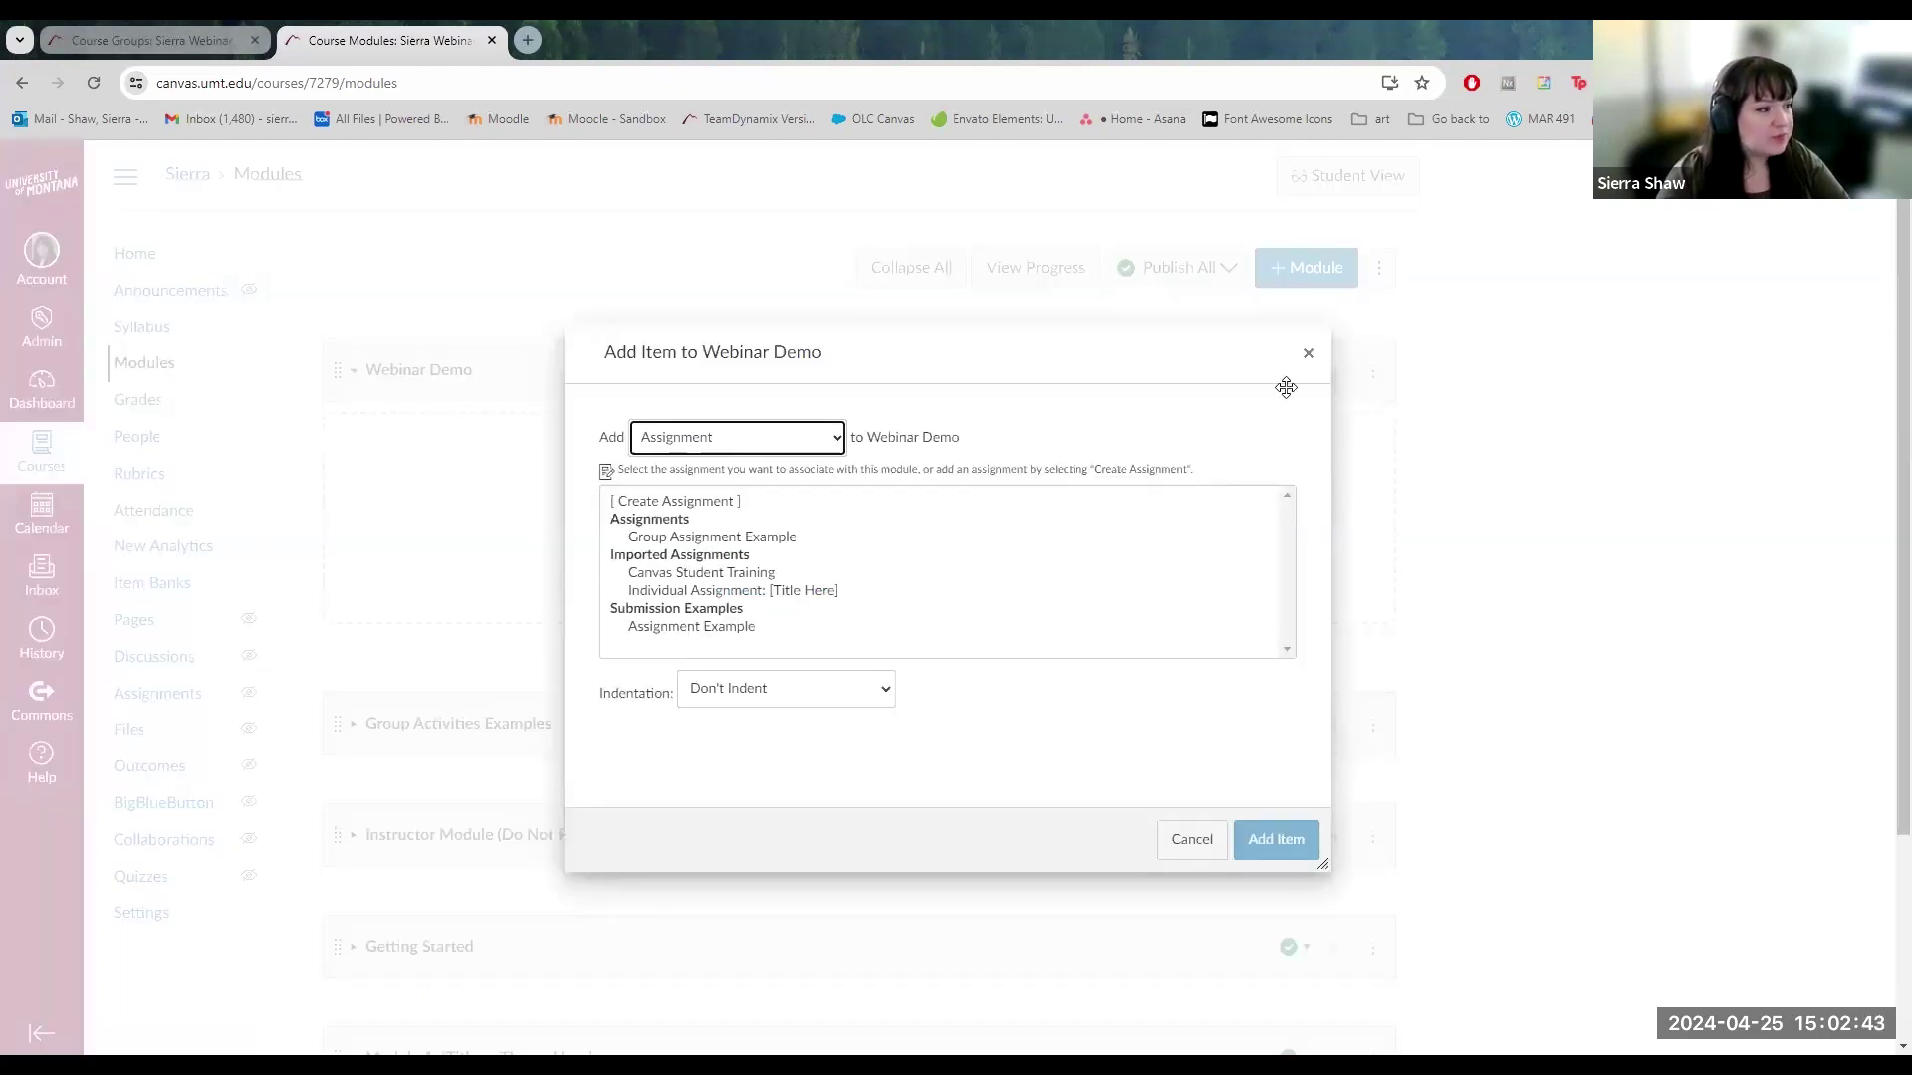
click(653, 439)
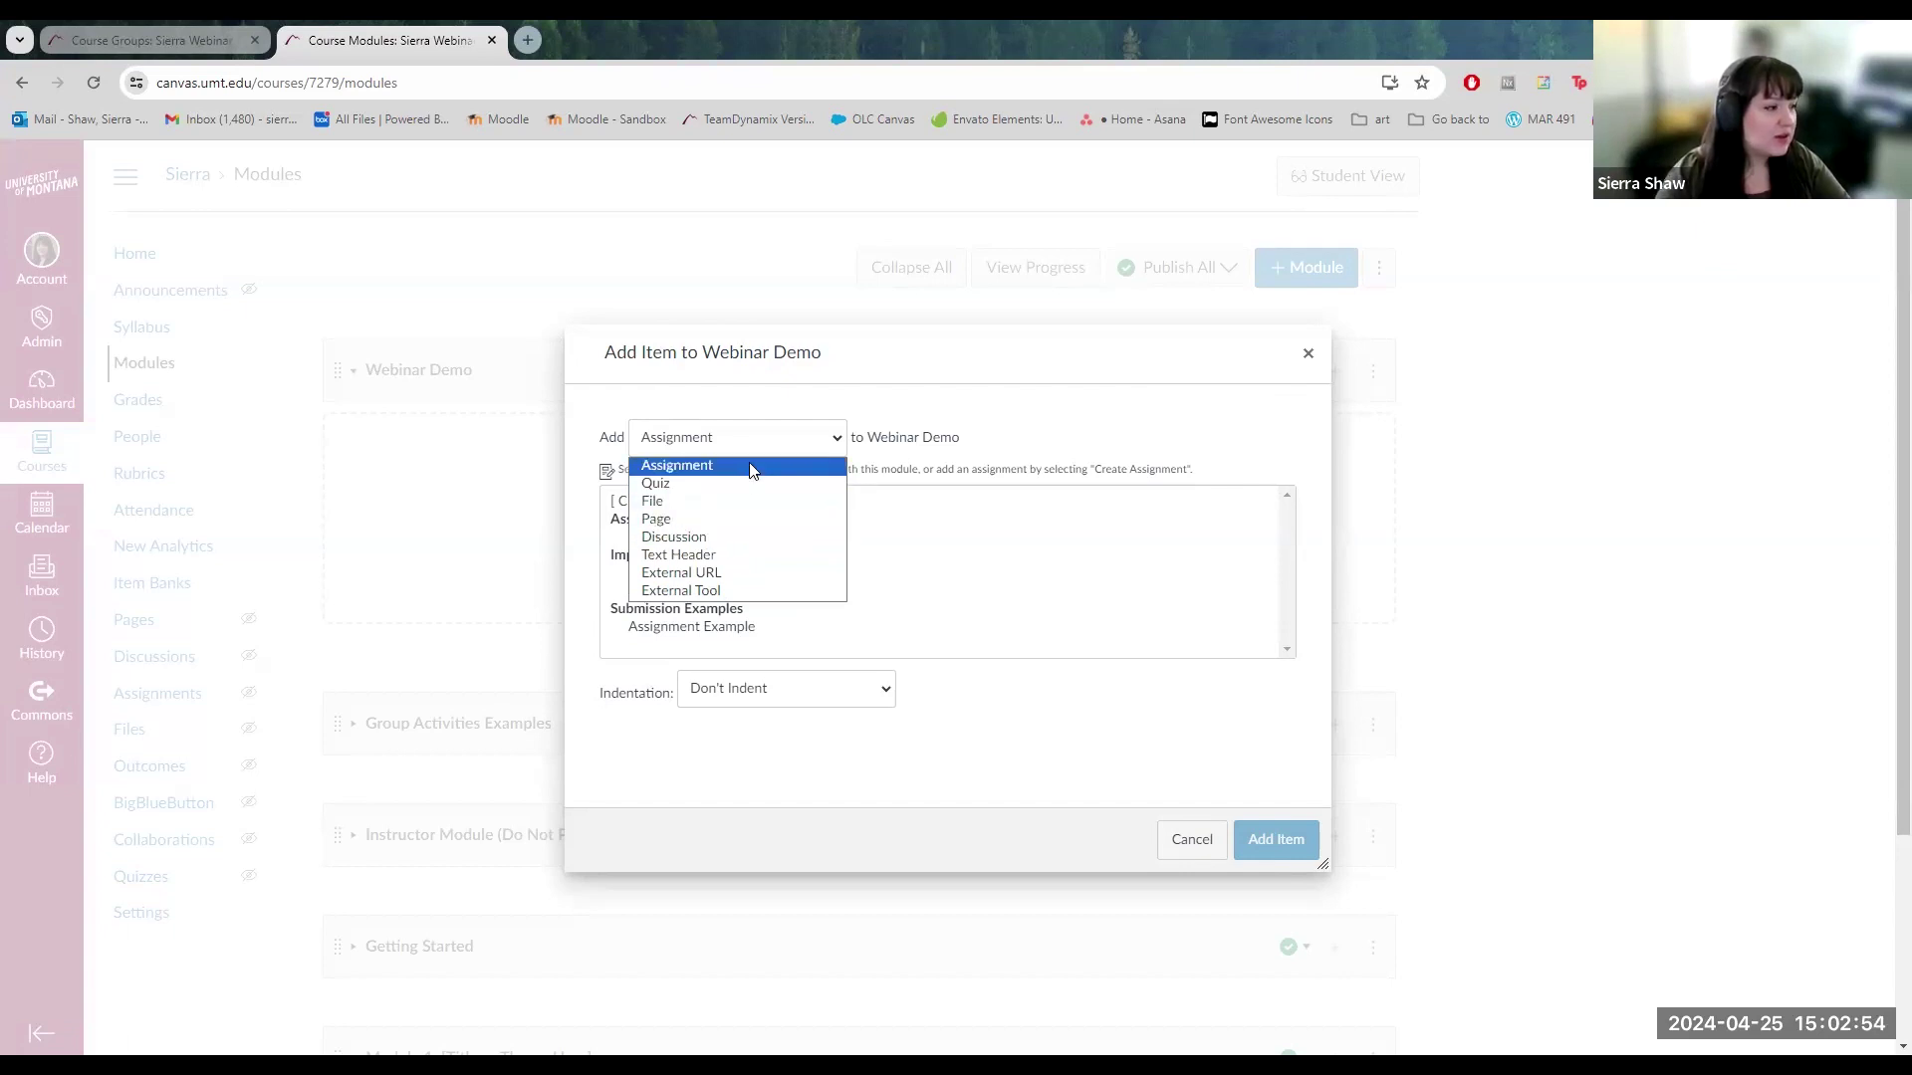
click(687, 463)
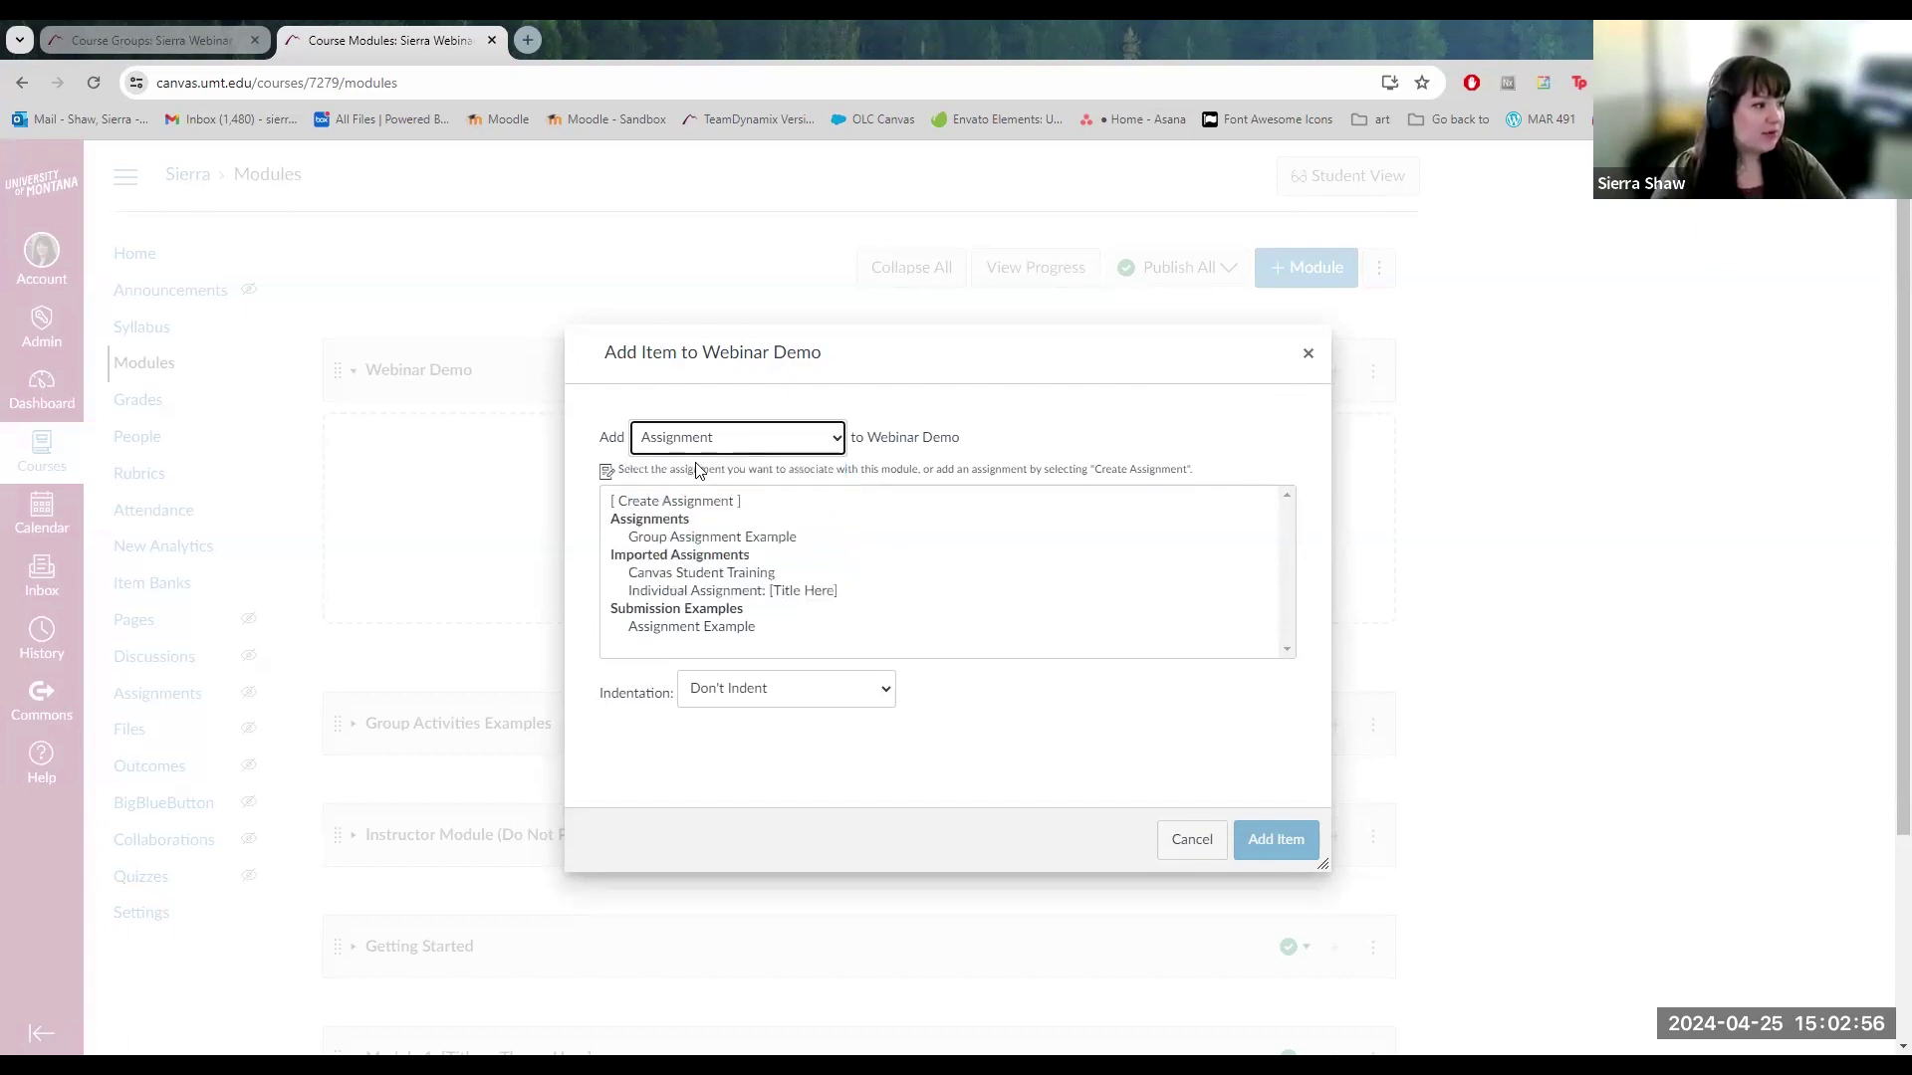
Create a new assignment named 'Demo Assignment' and add it to the module.
click(694, 525)
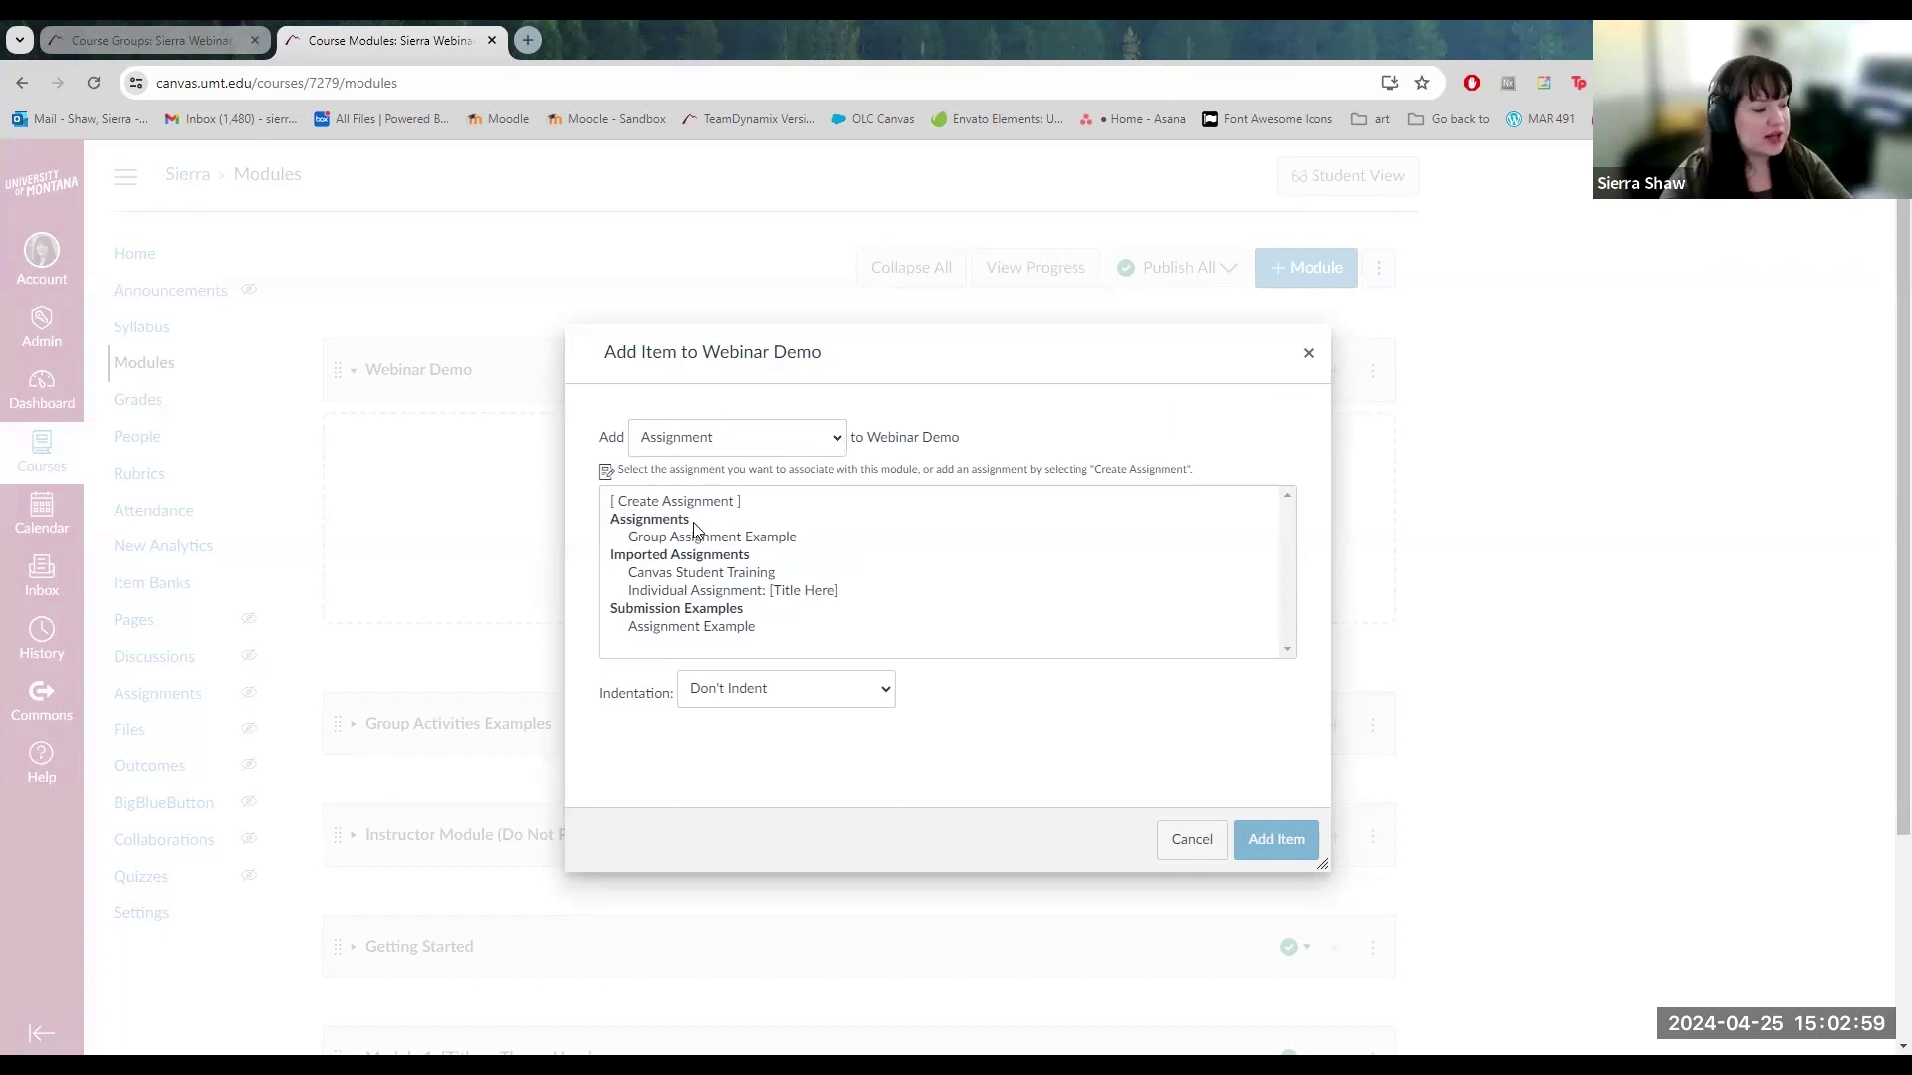
click(700, 592)
click(702, 575)
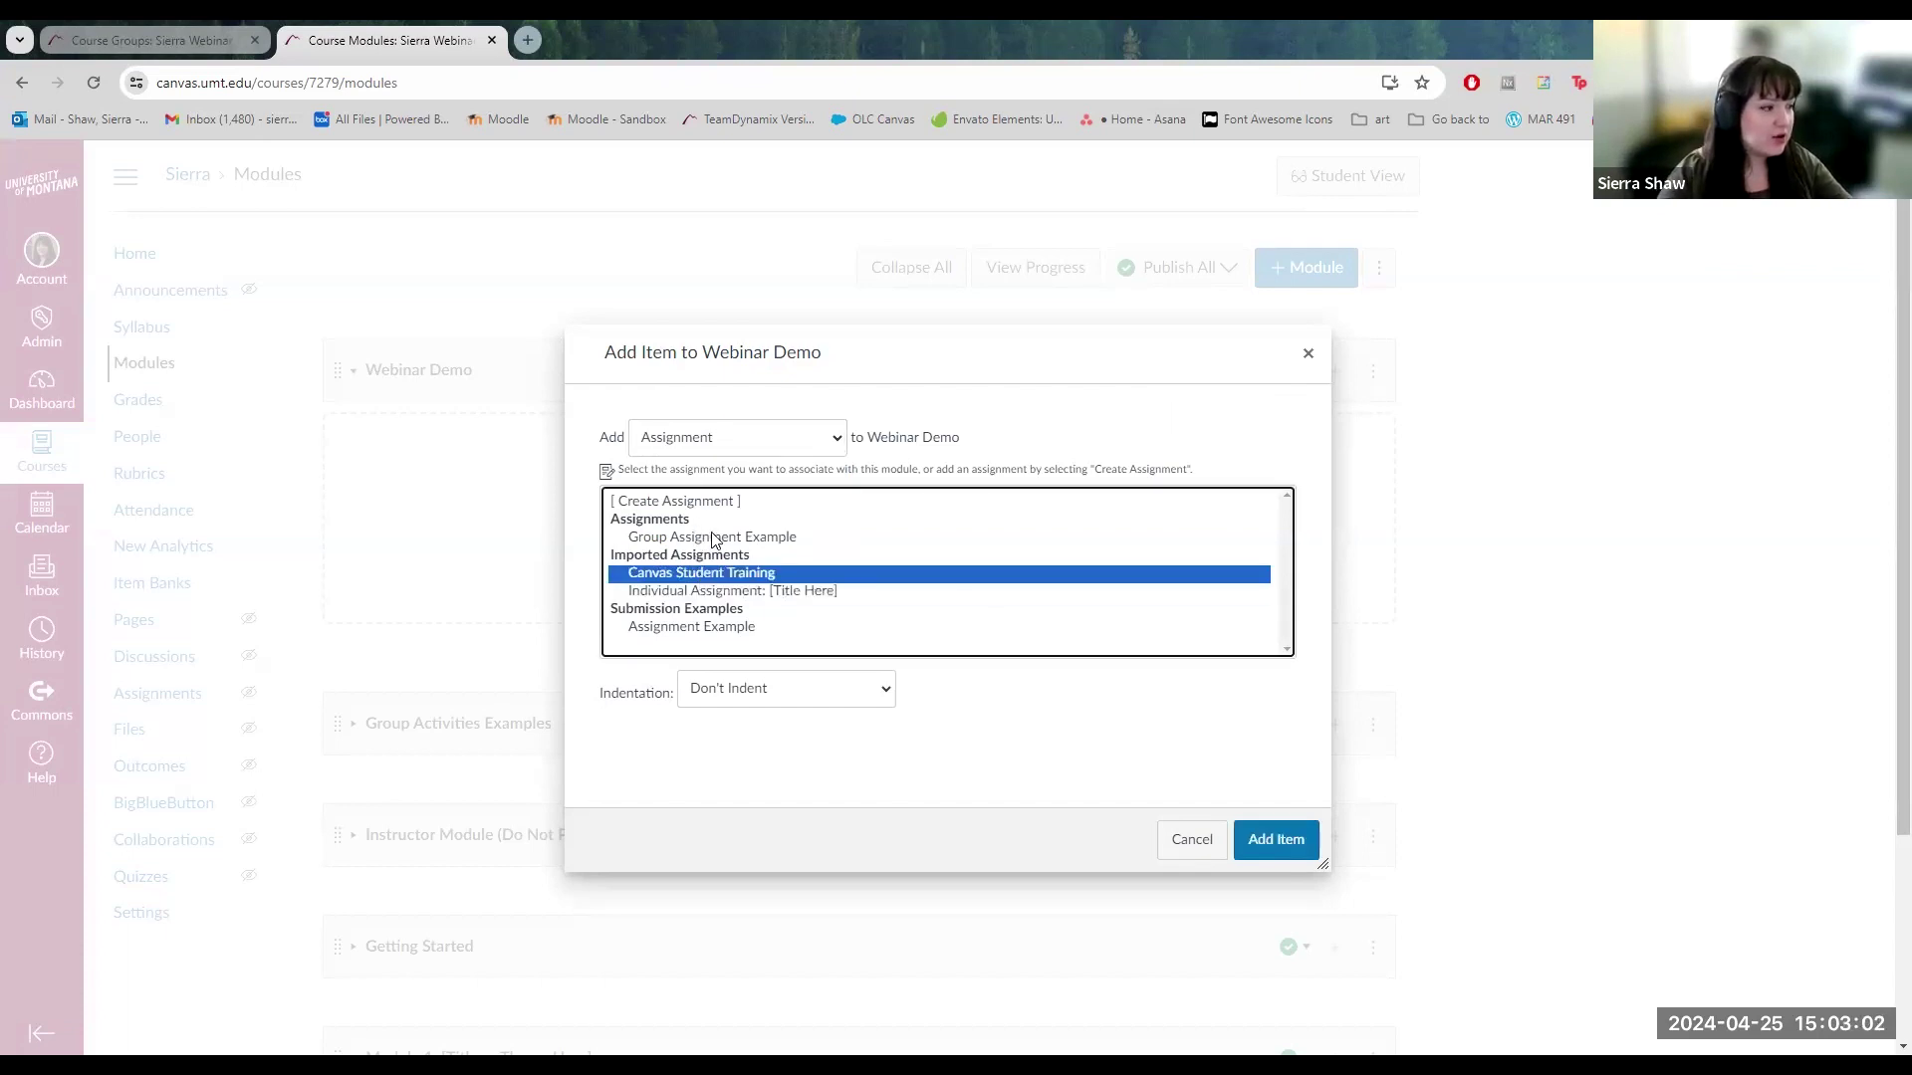
click(714, 539)
click(695, 503)
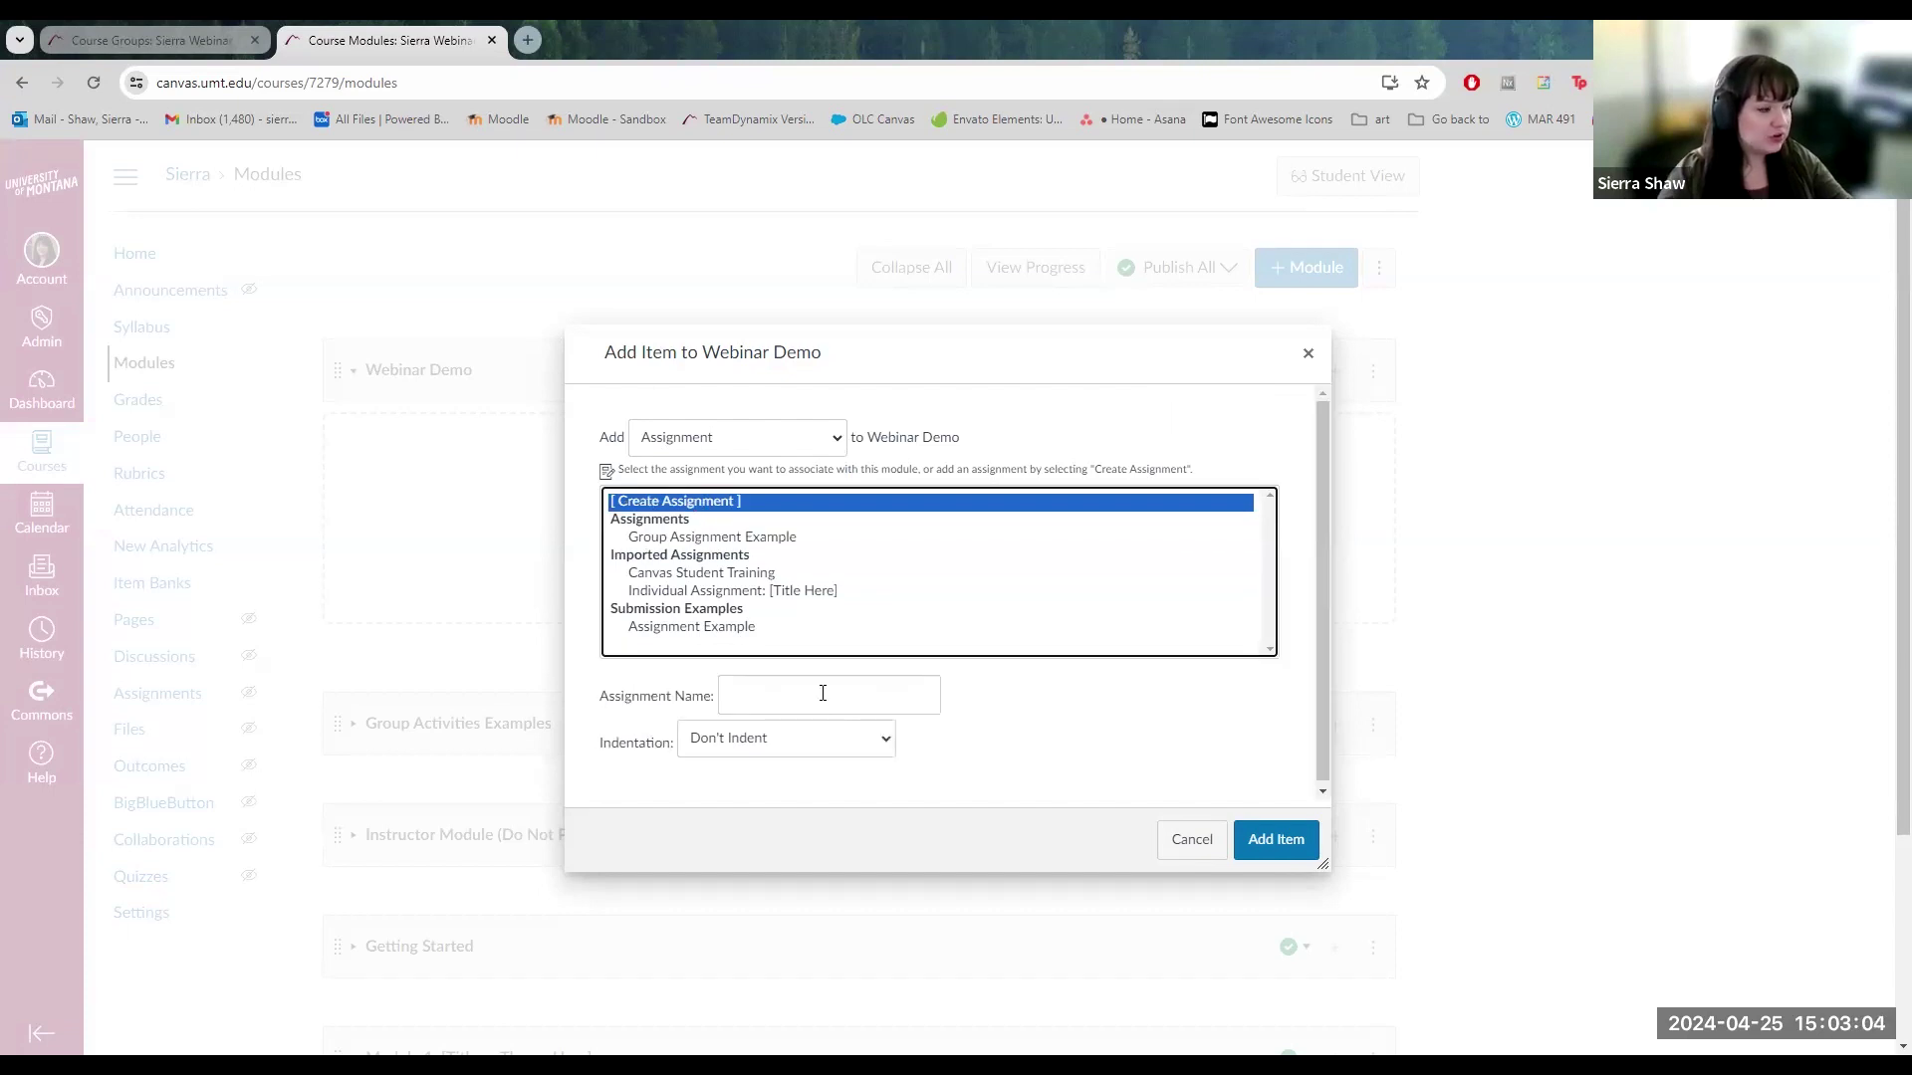
click(822, 694)
text(Demo)
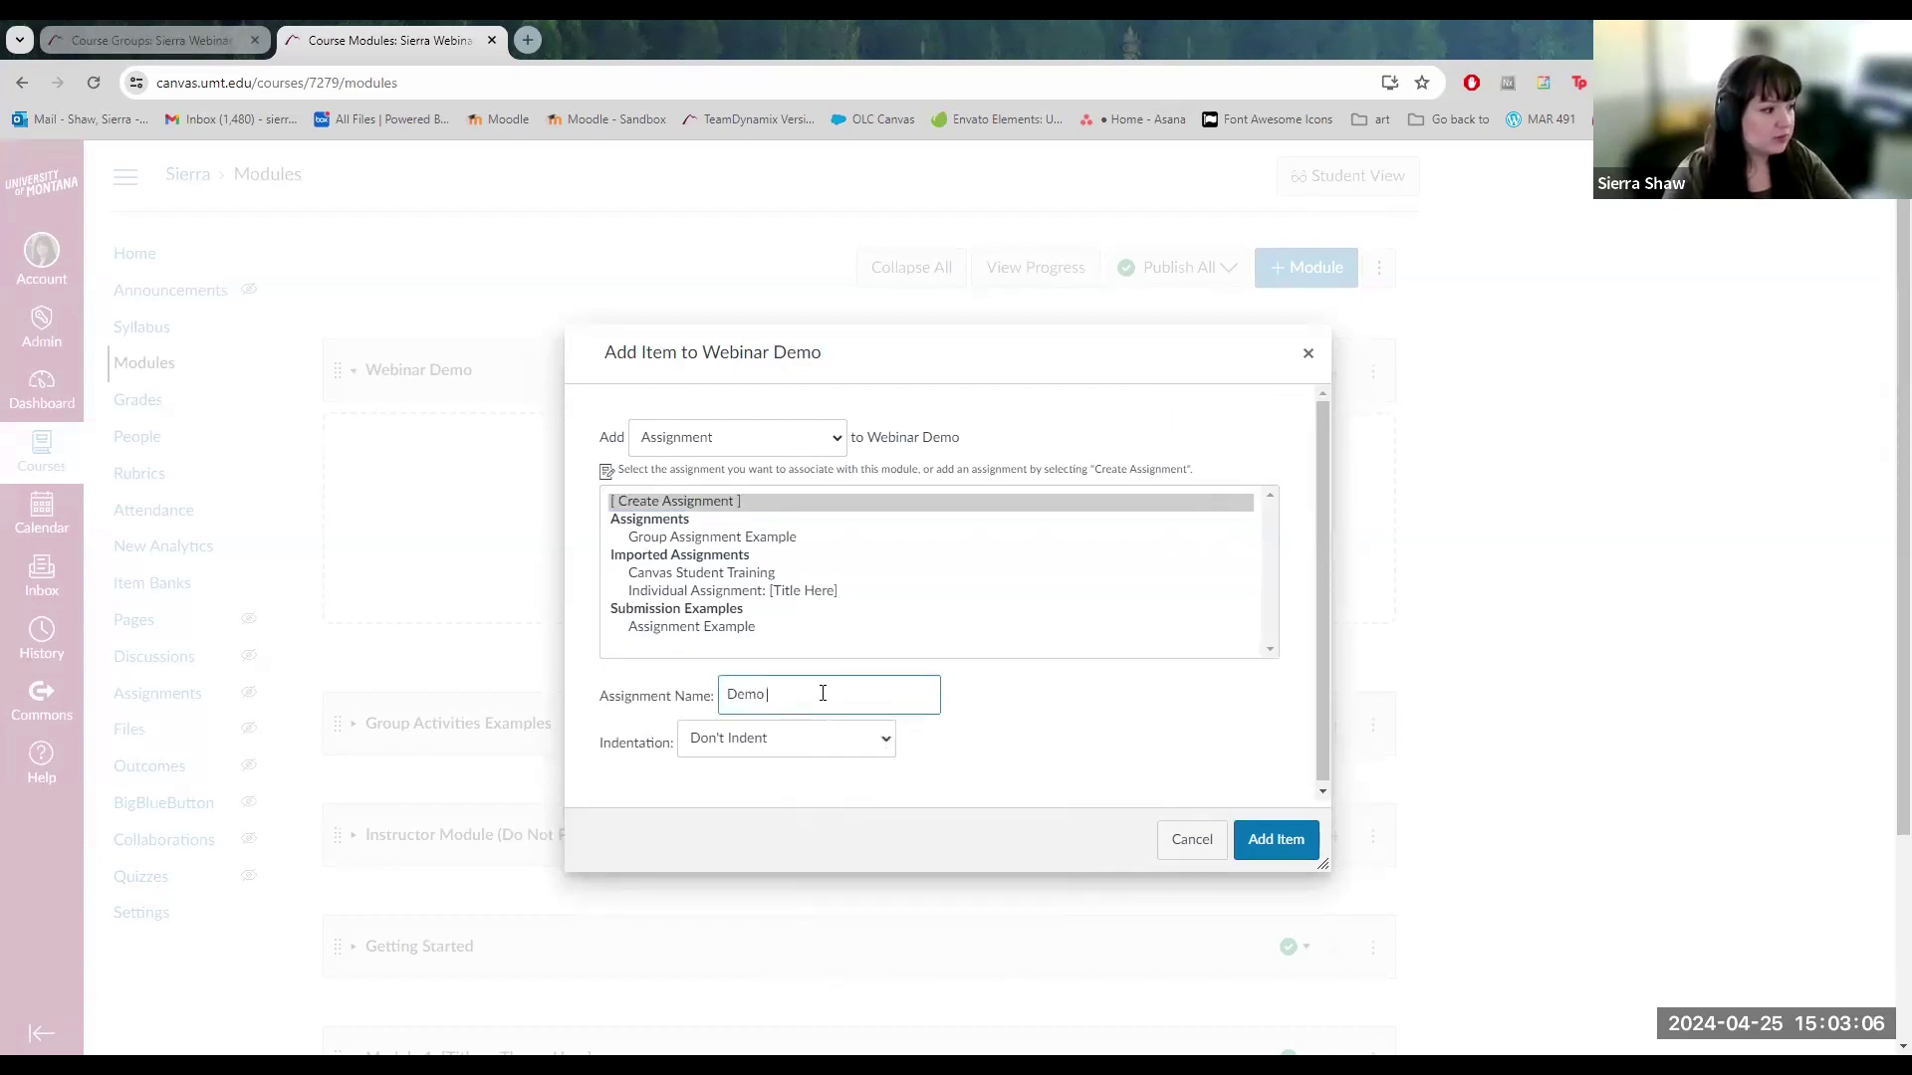
text( Assignment)
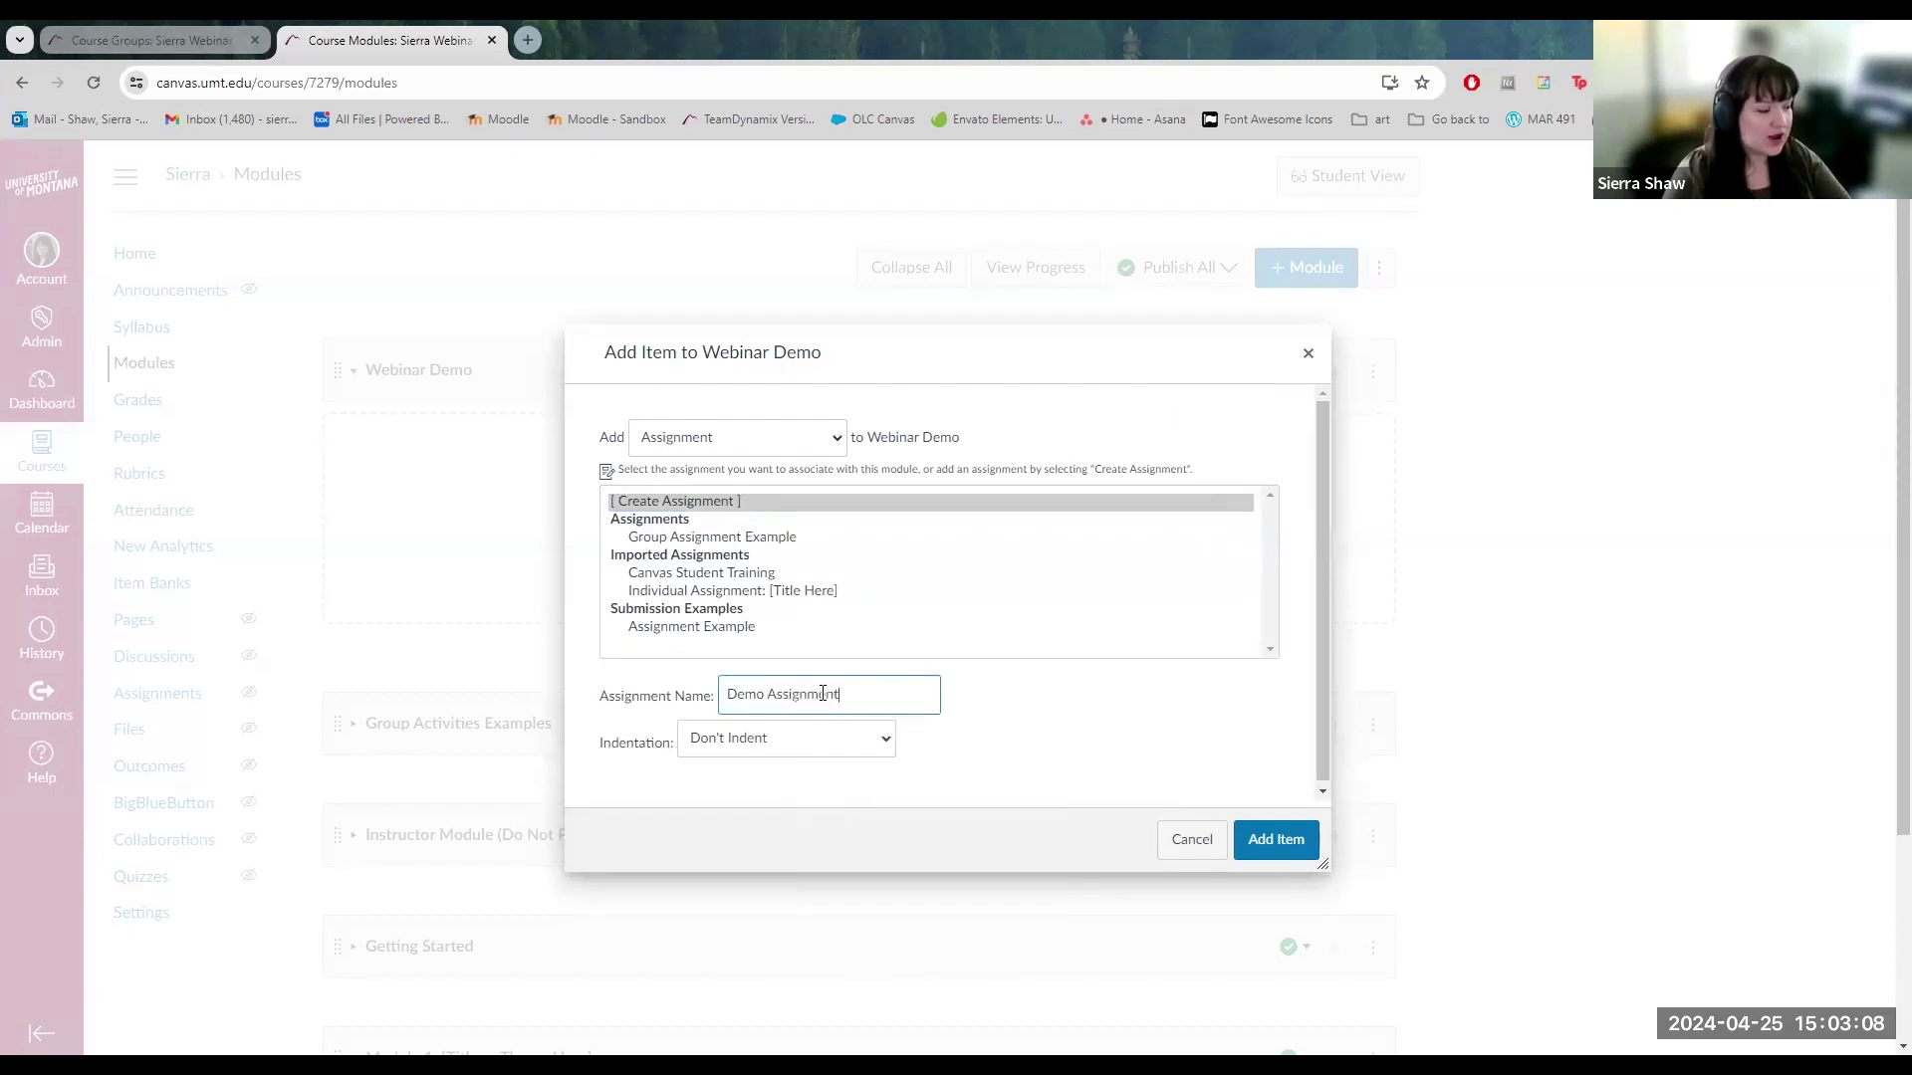
click(1264, 843)
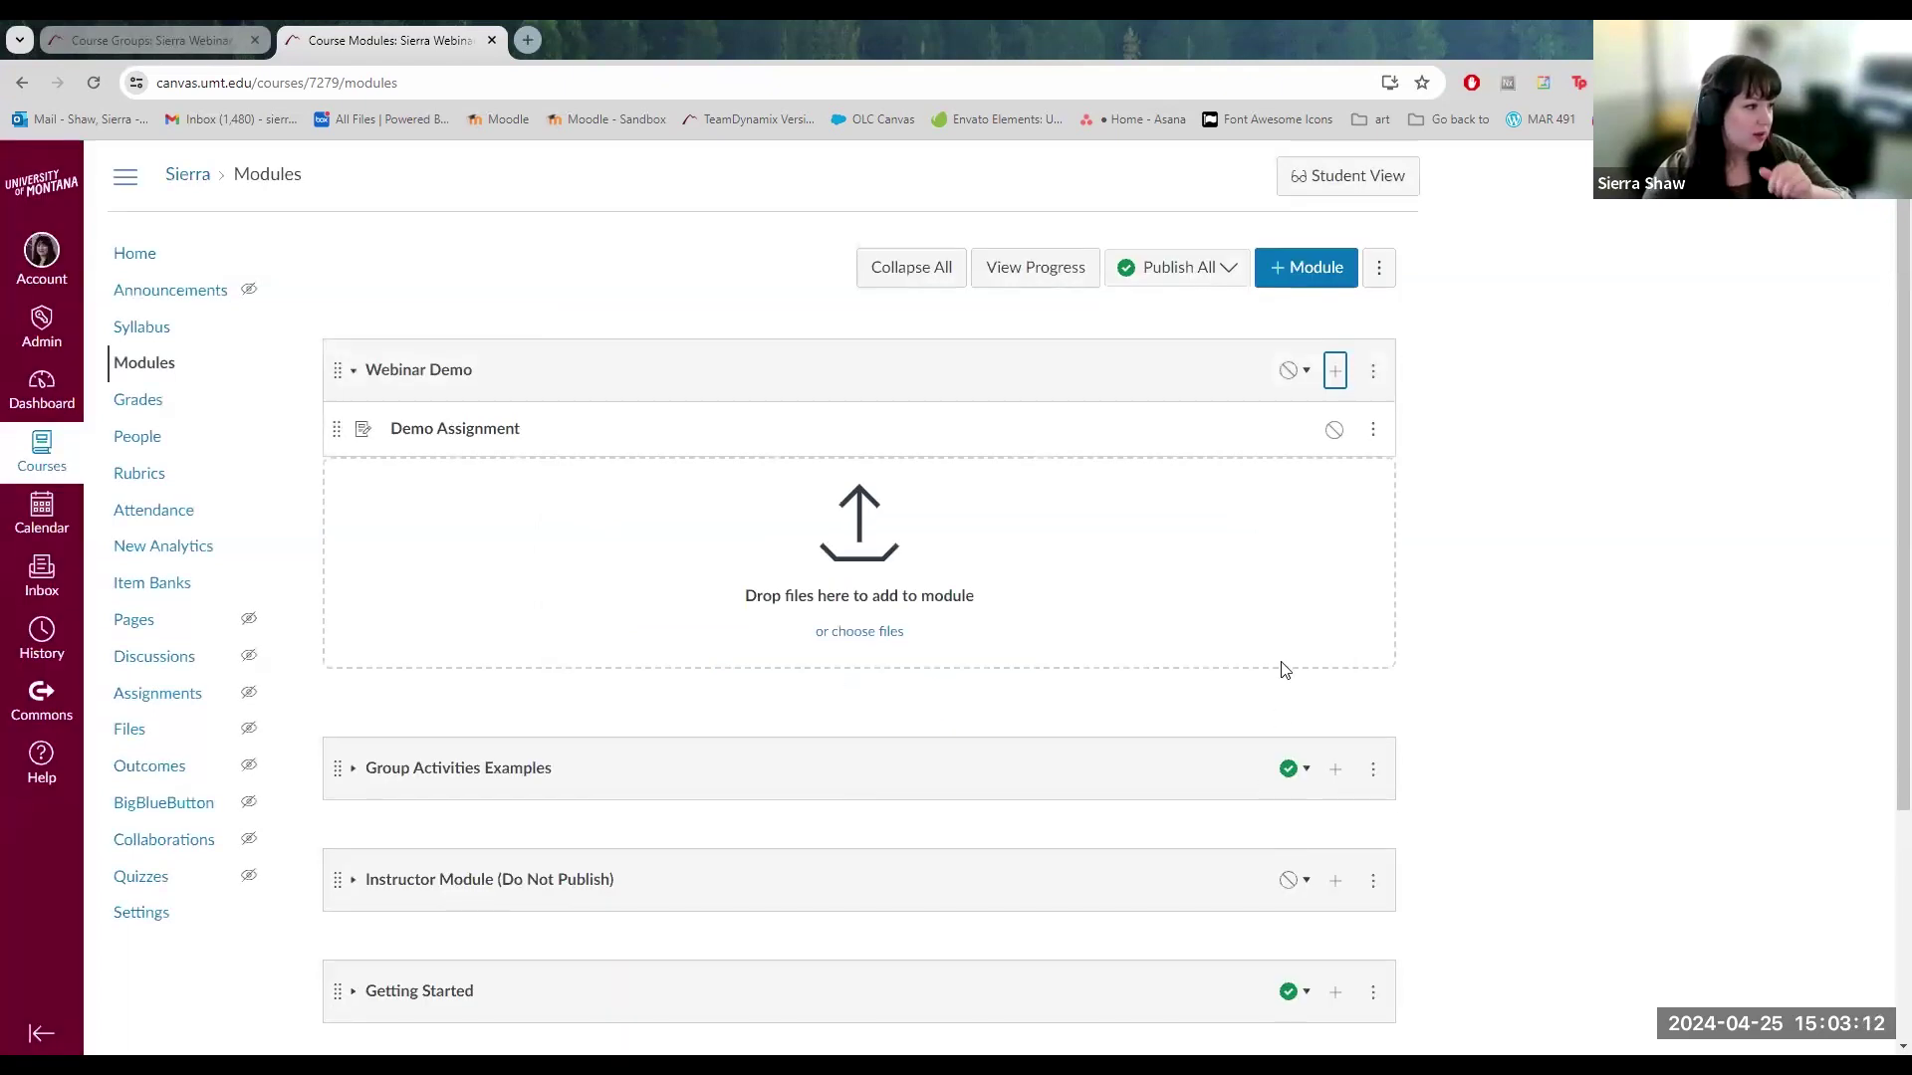
Add a new discussion topic named 'Webinar Demo Discussion' to the Webinar Demo module.
click(1337, 372)
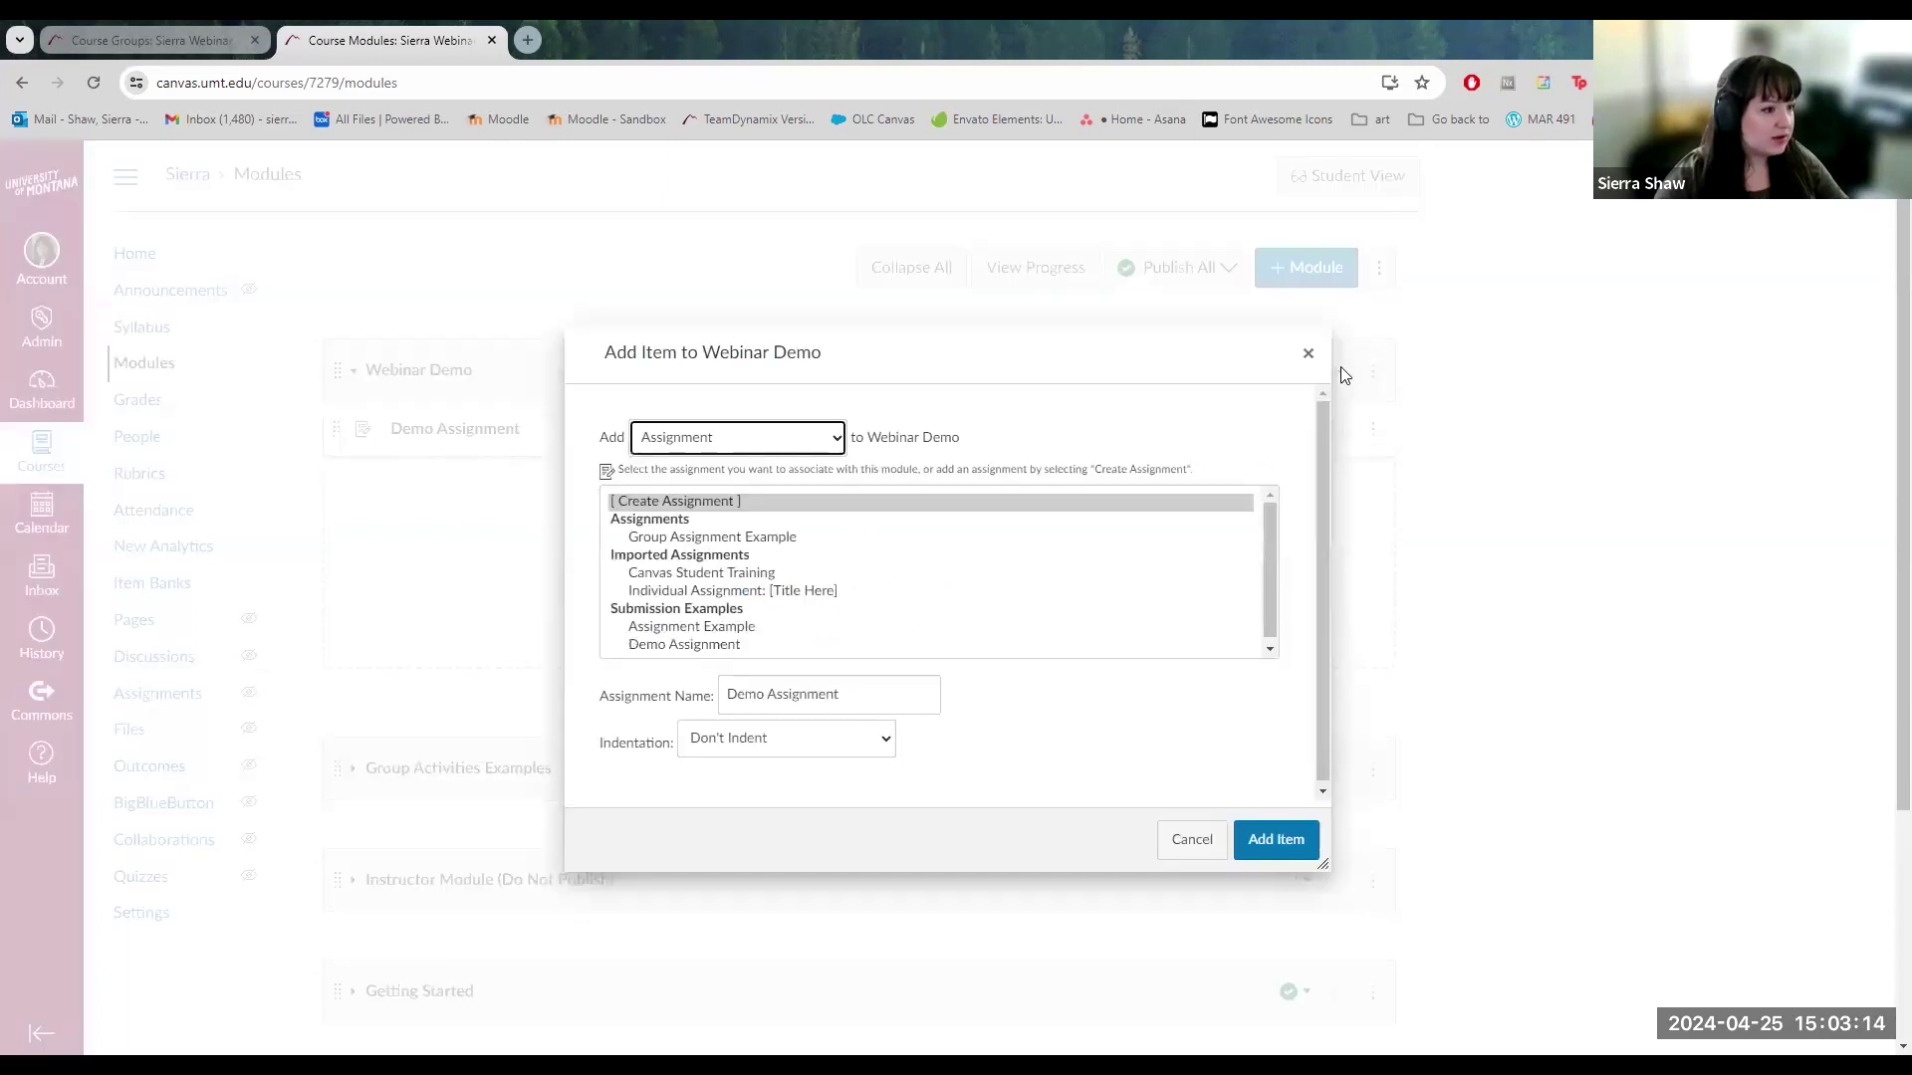
click(724, 436)
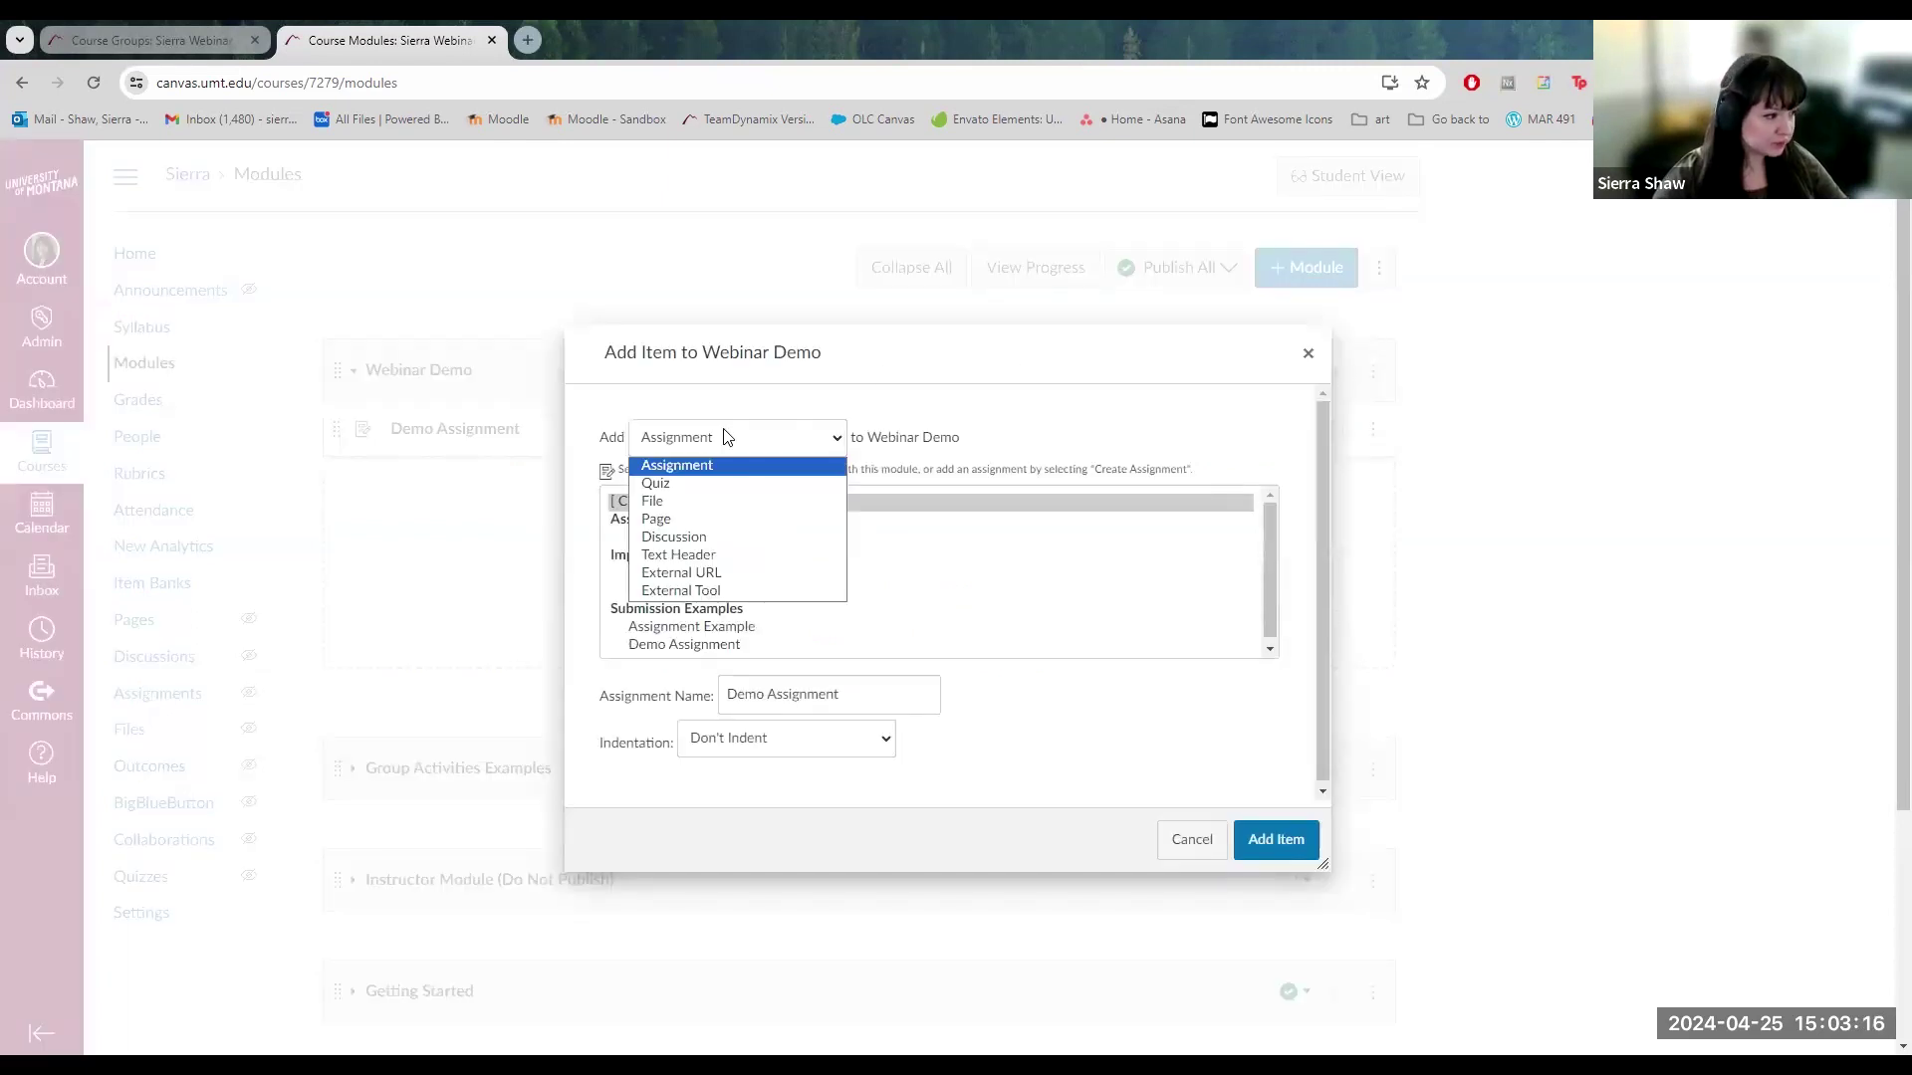
click(708, 538)
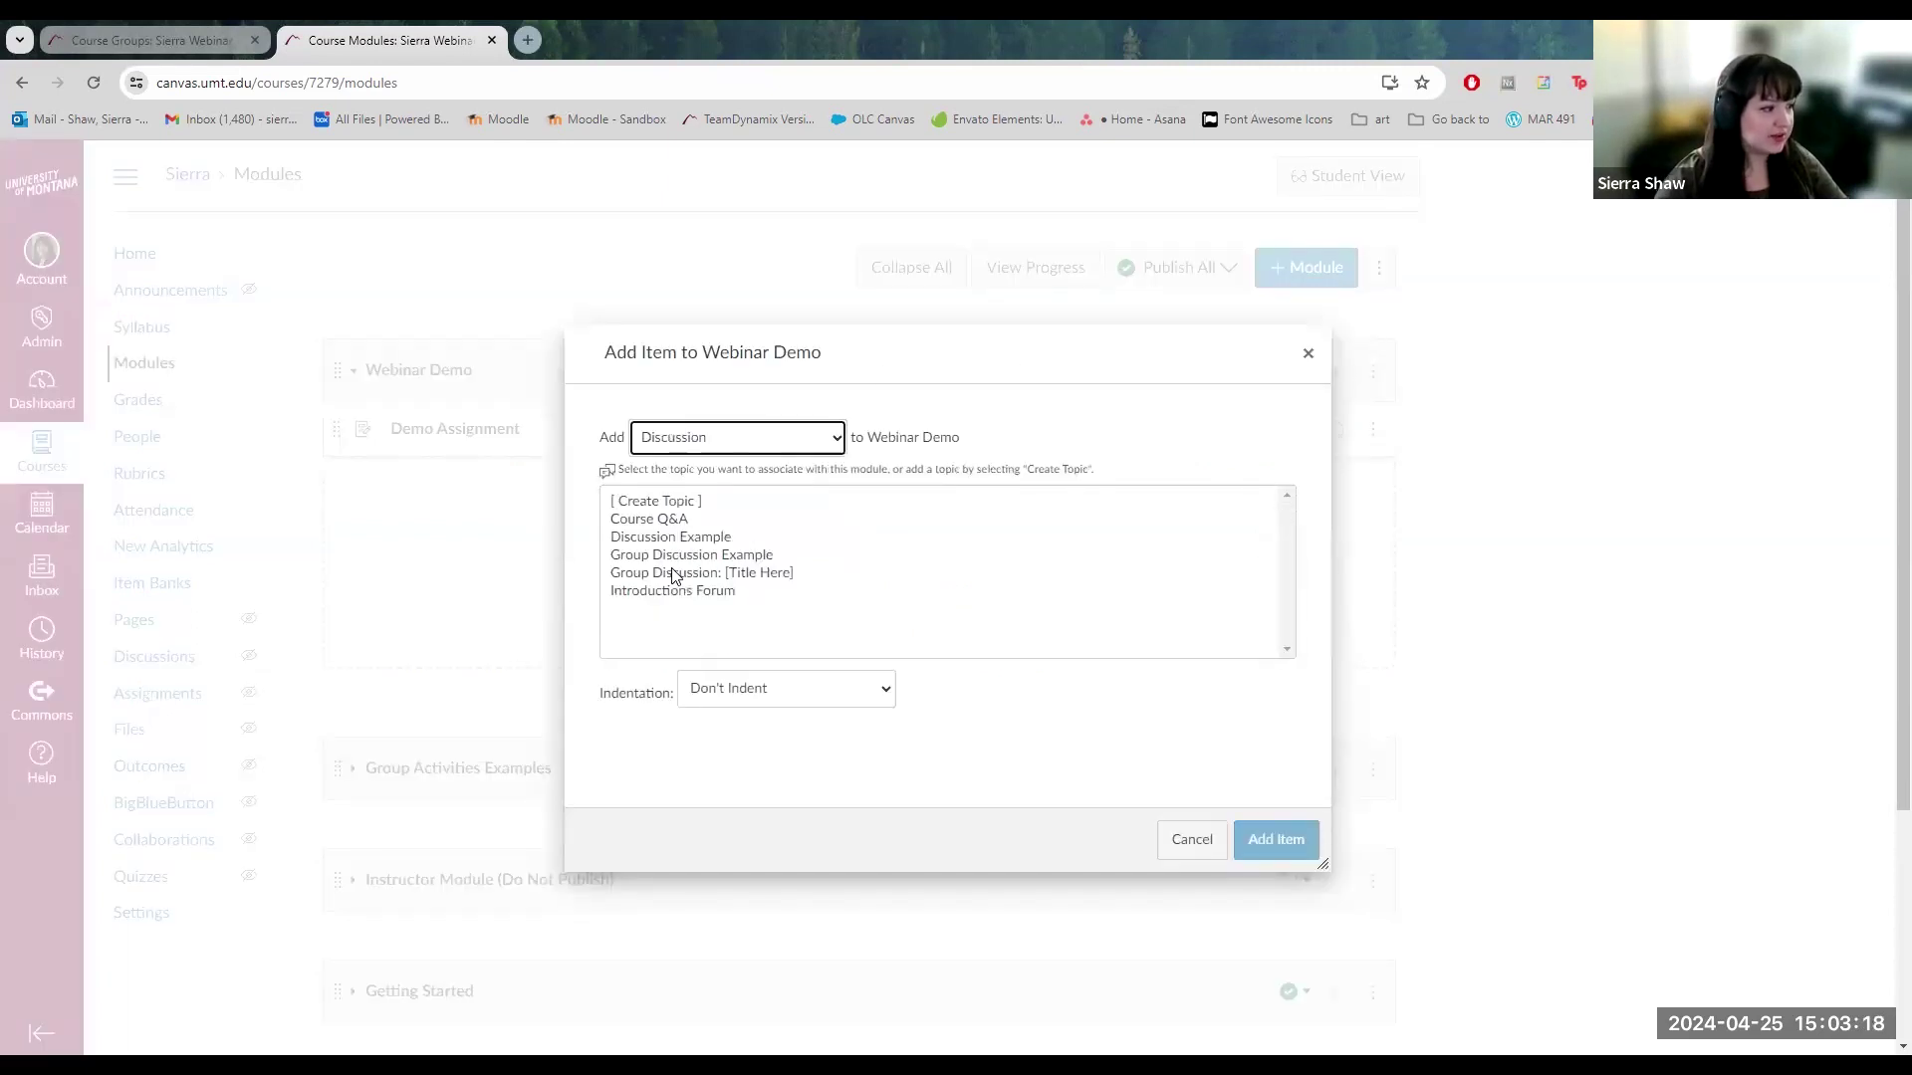
click(696, 572)
key(Up)
key(Up)
click(694, 508)
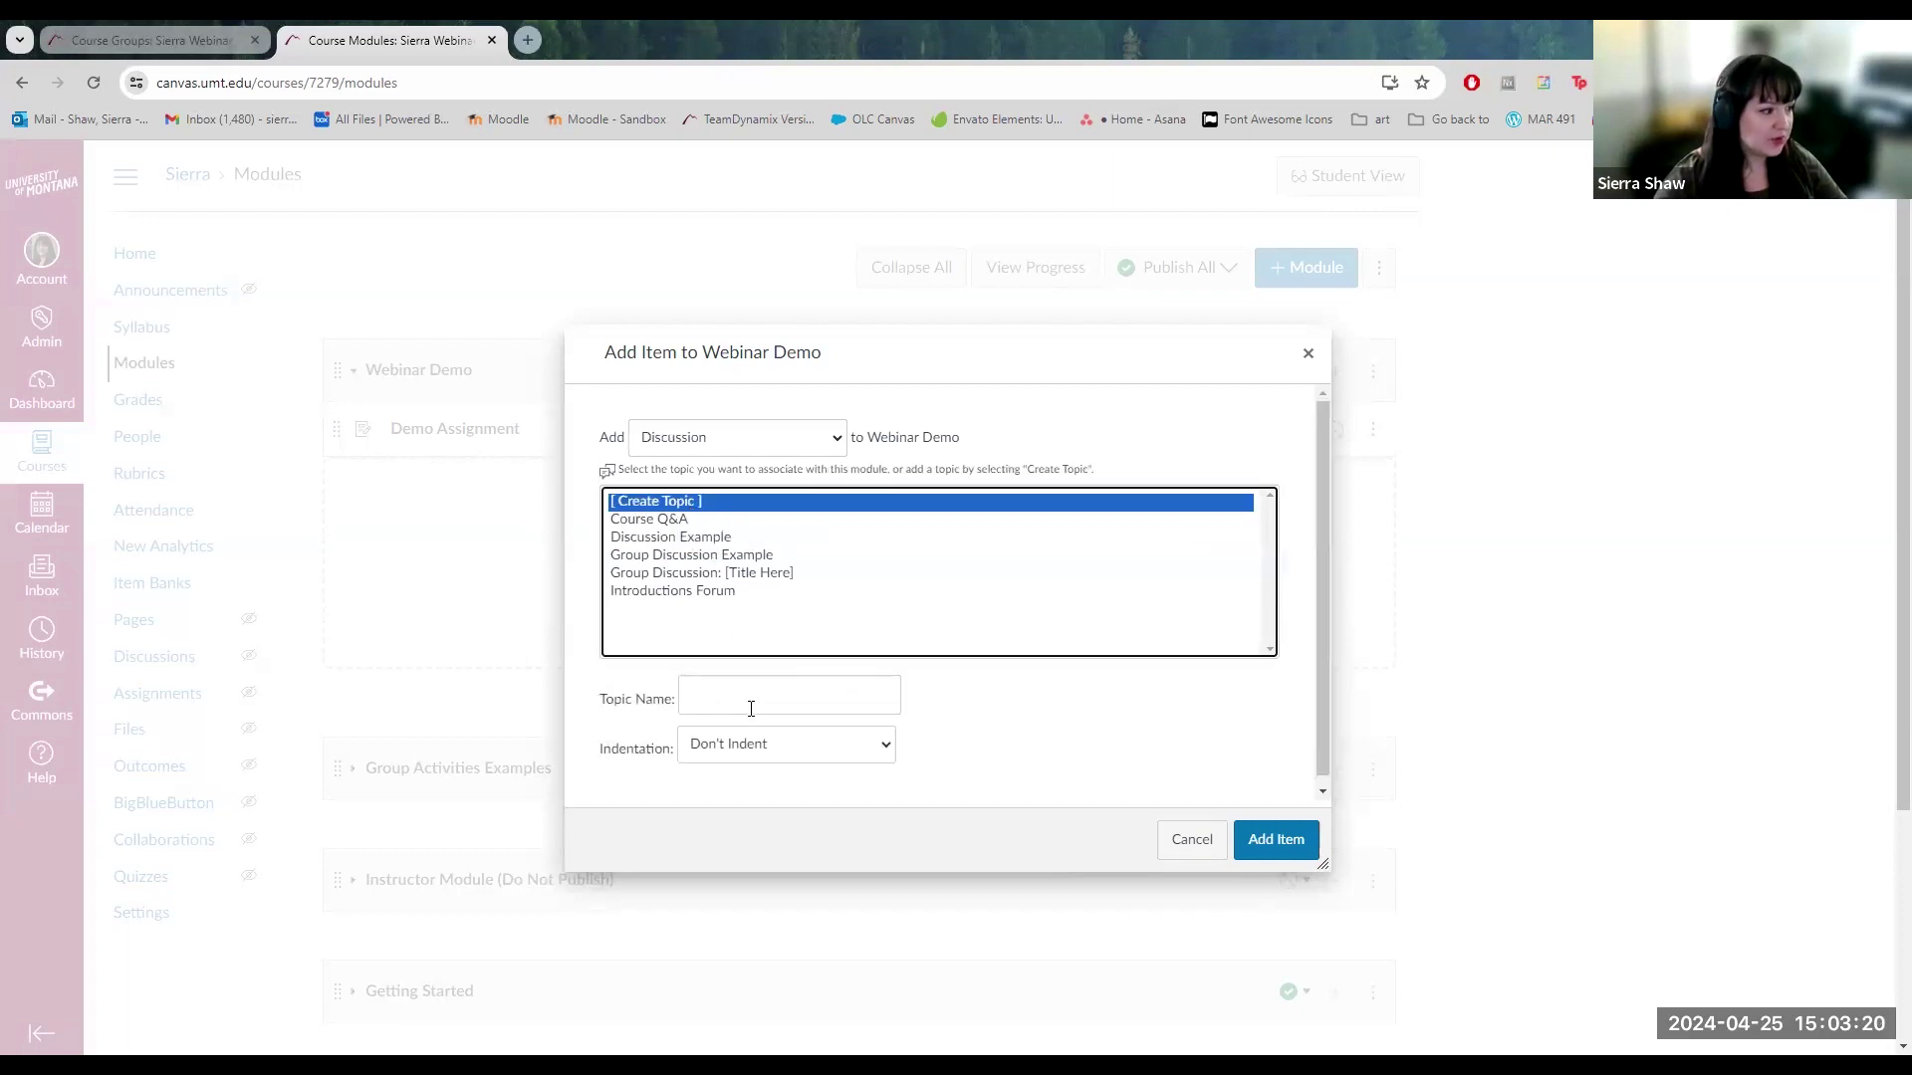
click(748, 710)
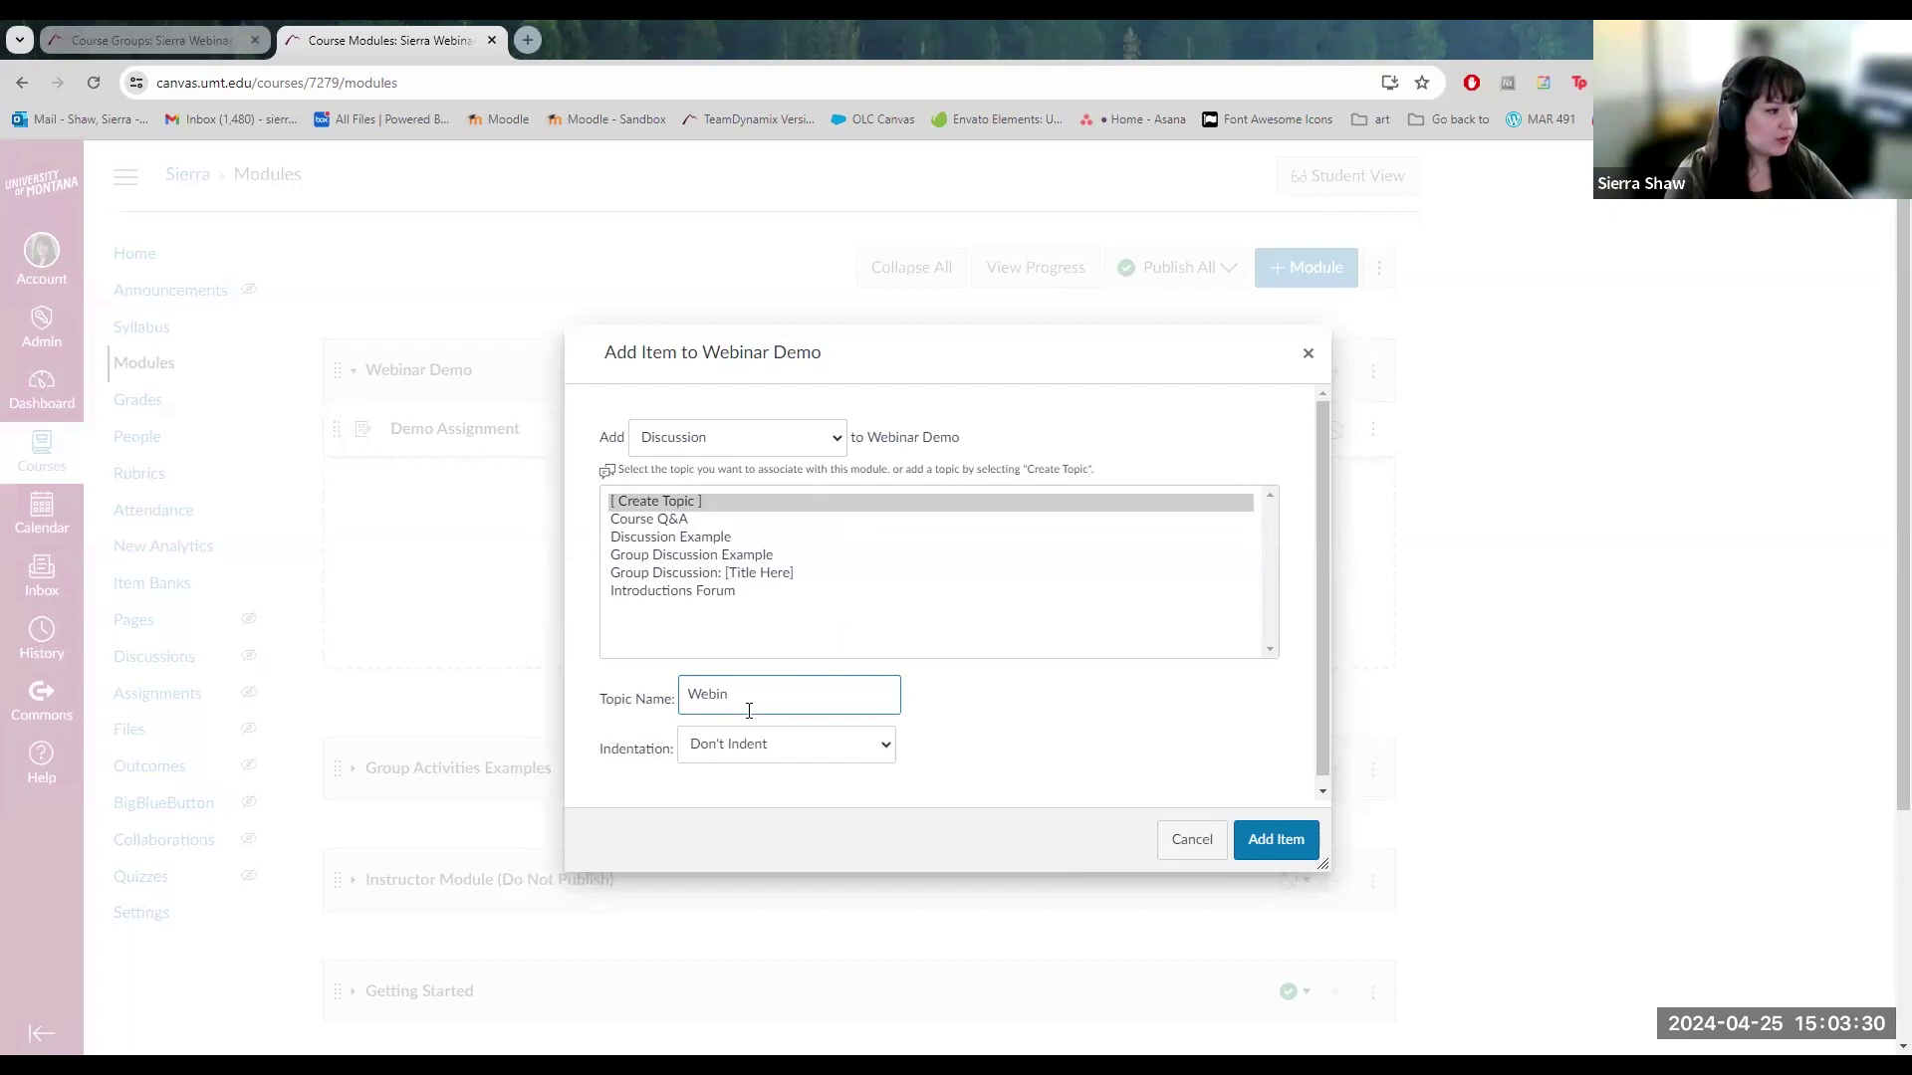
text(Demo D)
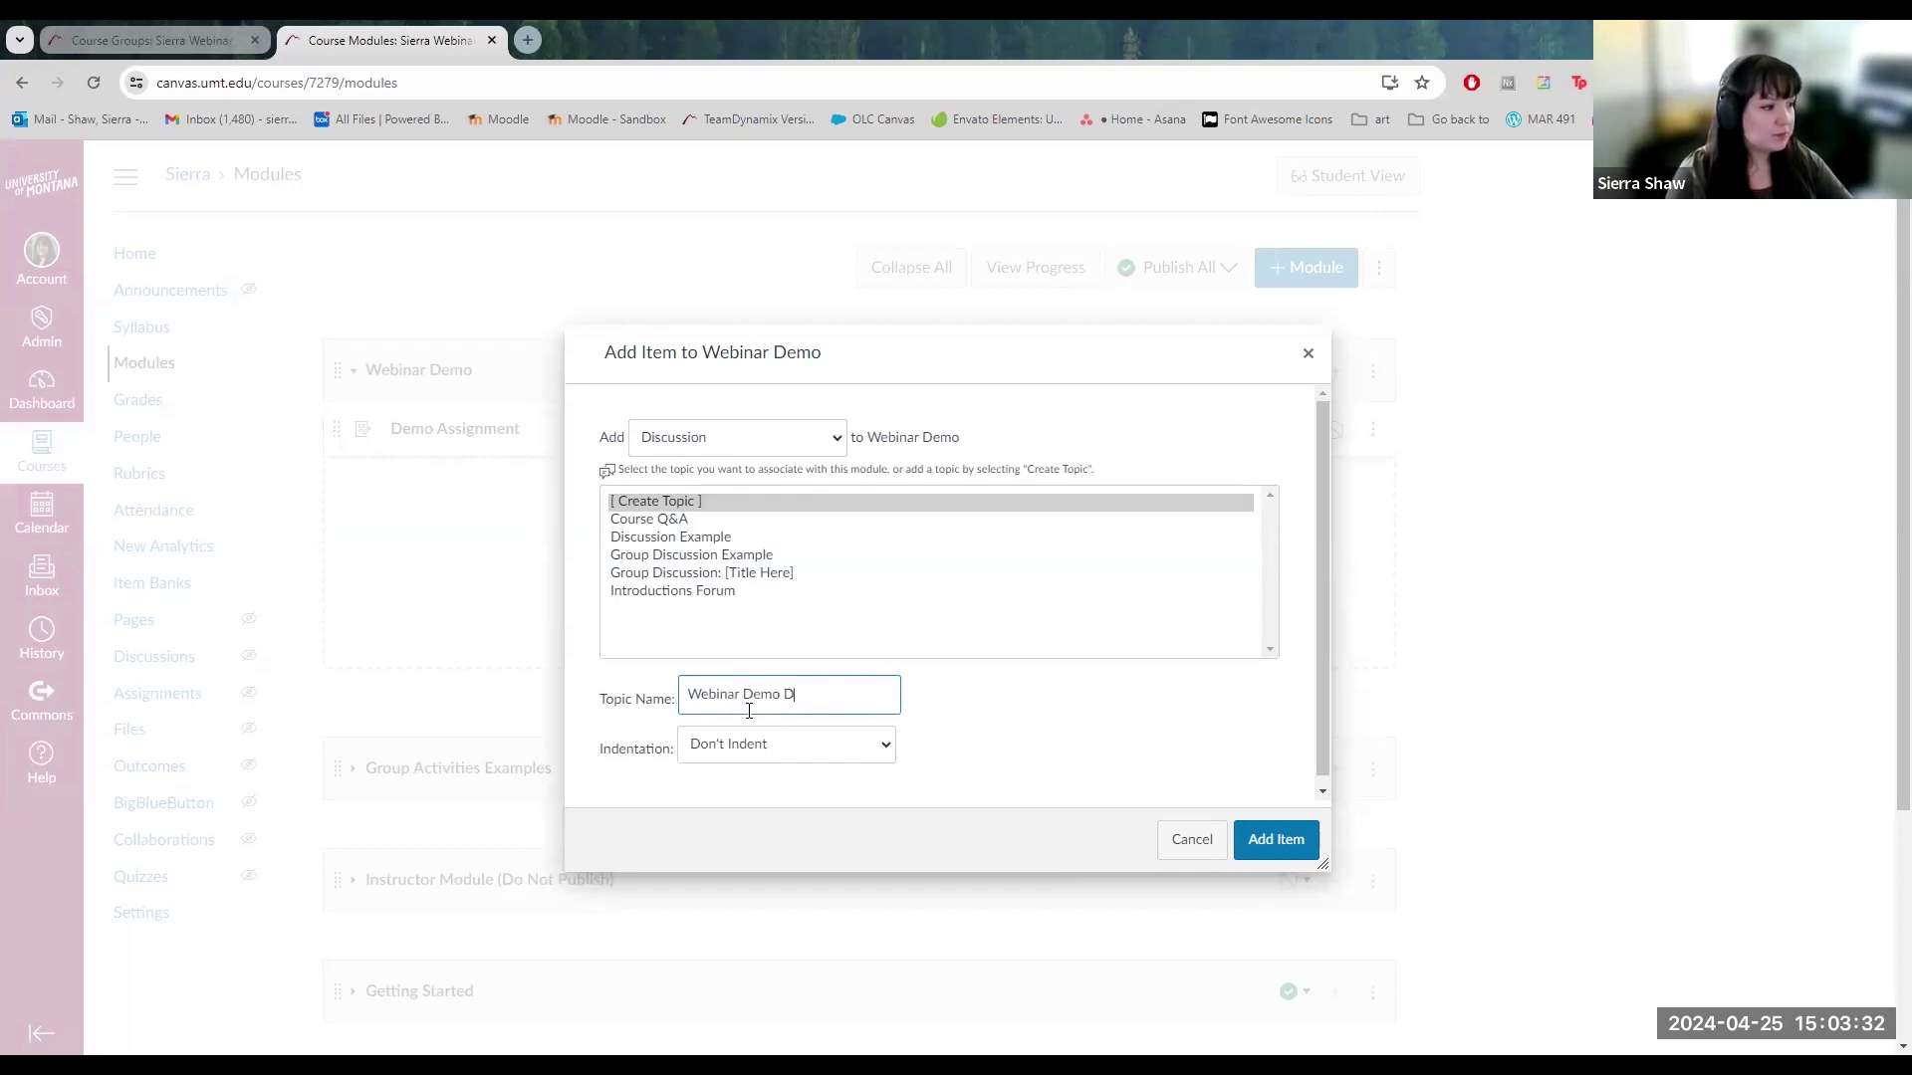
text(iscussion)
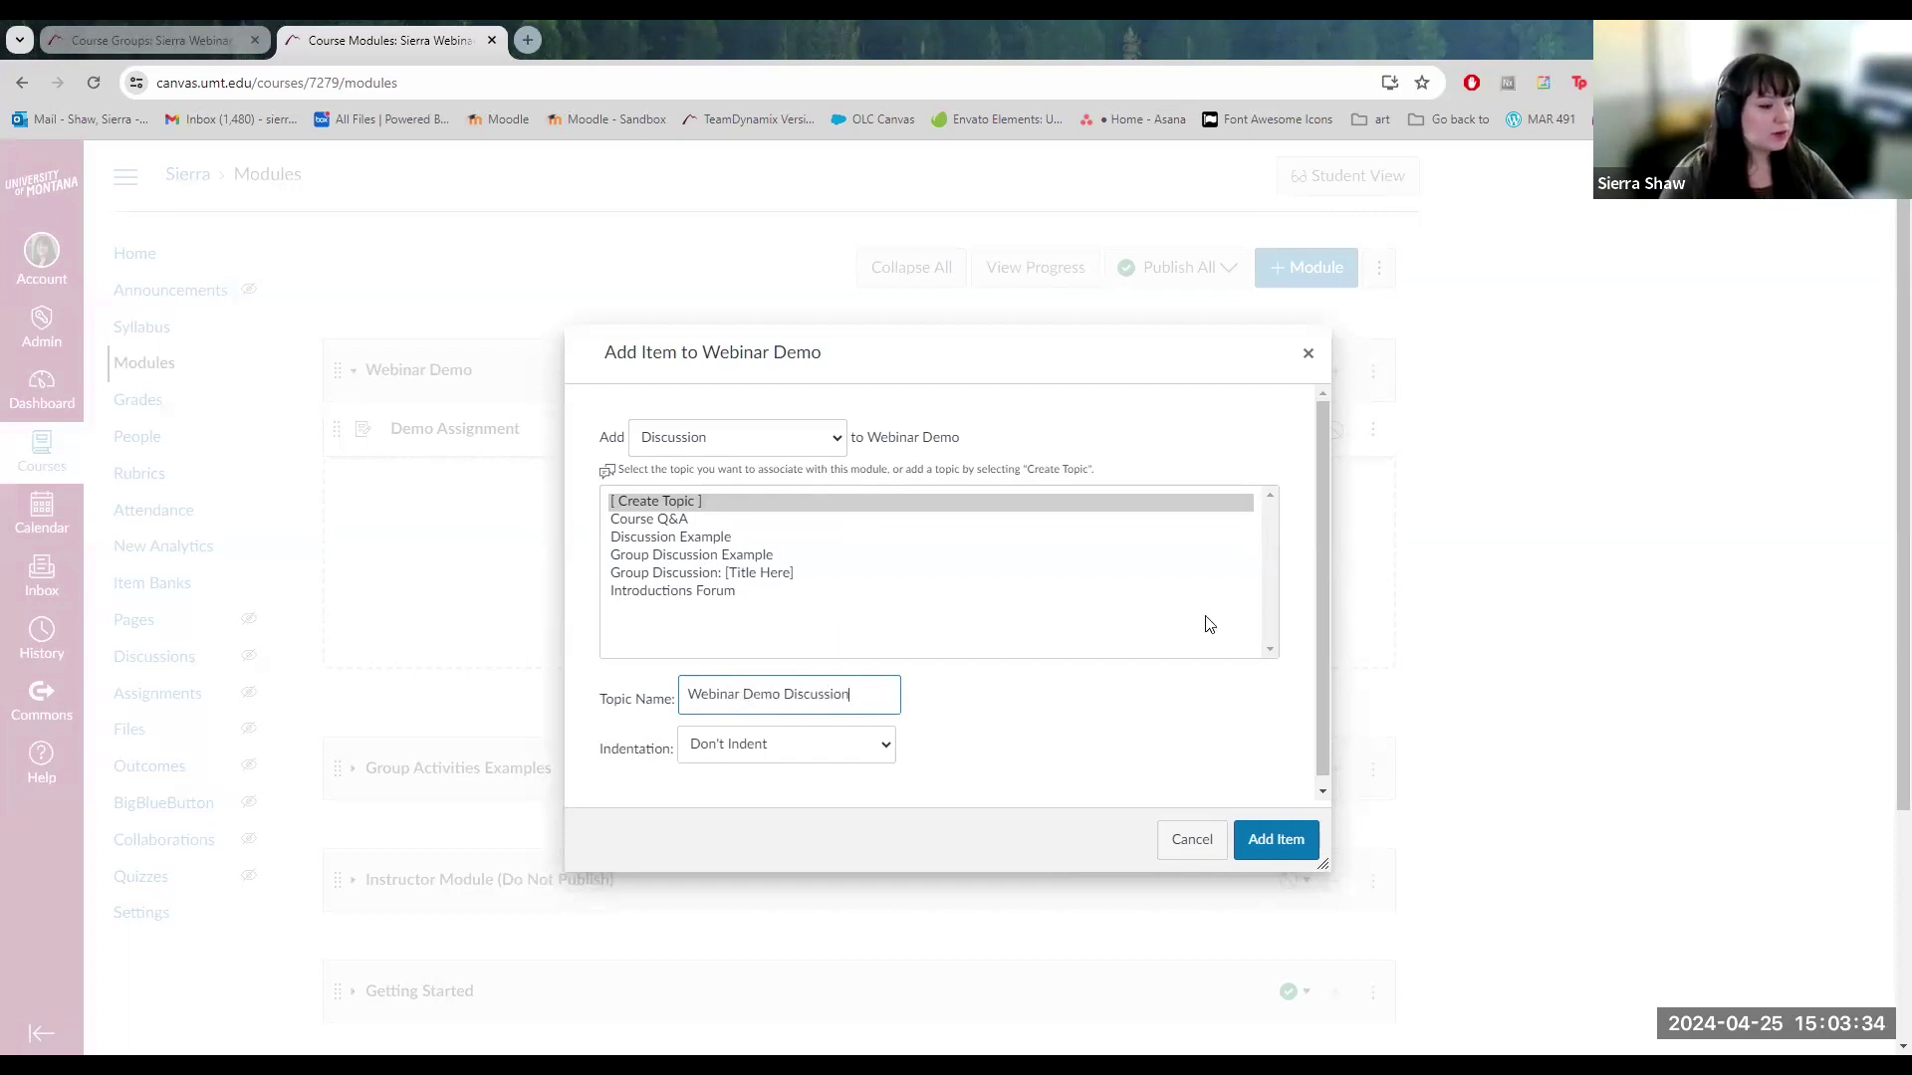
click(1275, 838)
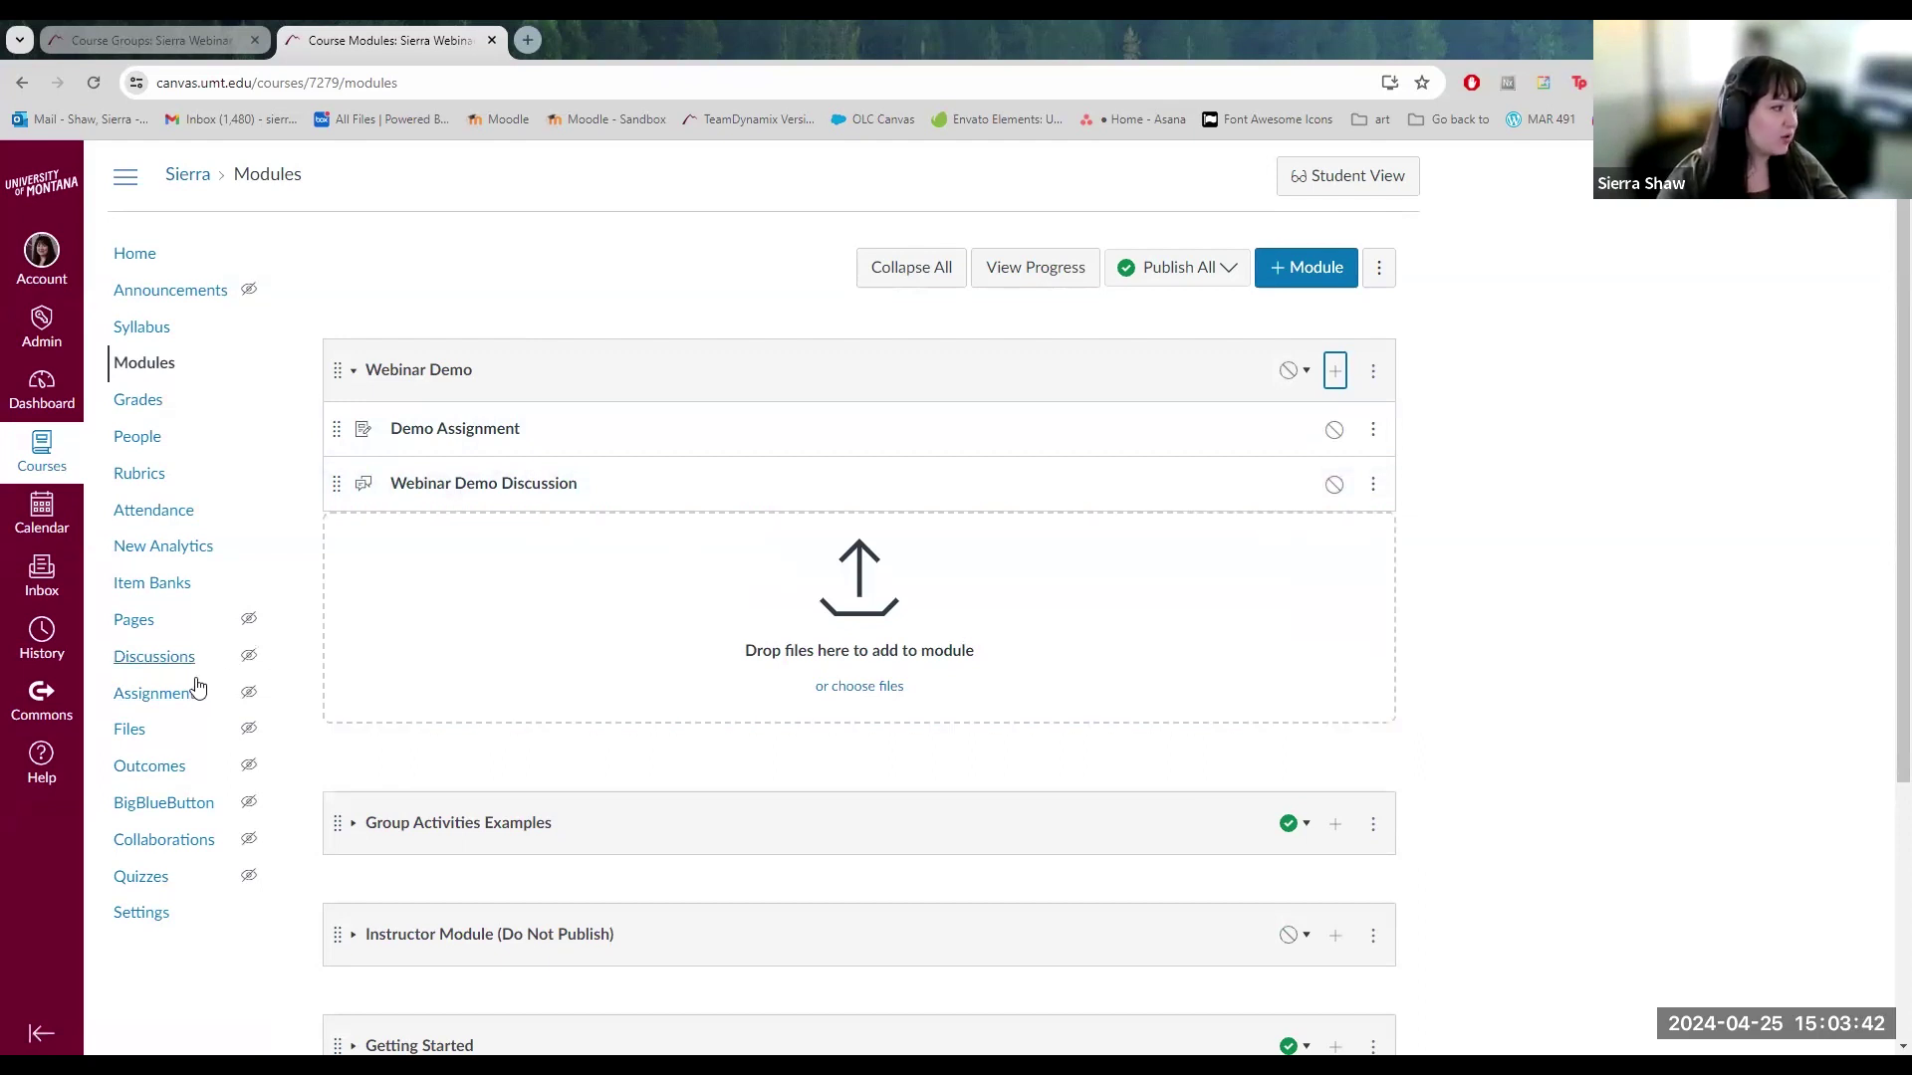
Begin a new assignment from Assignments, scroll its form down to the group settings, then go to Discussions.
click(184, 693)
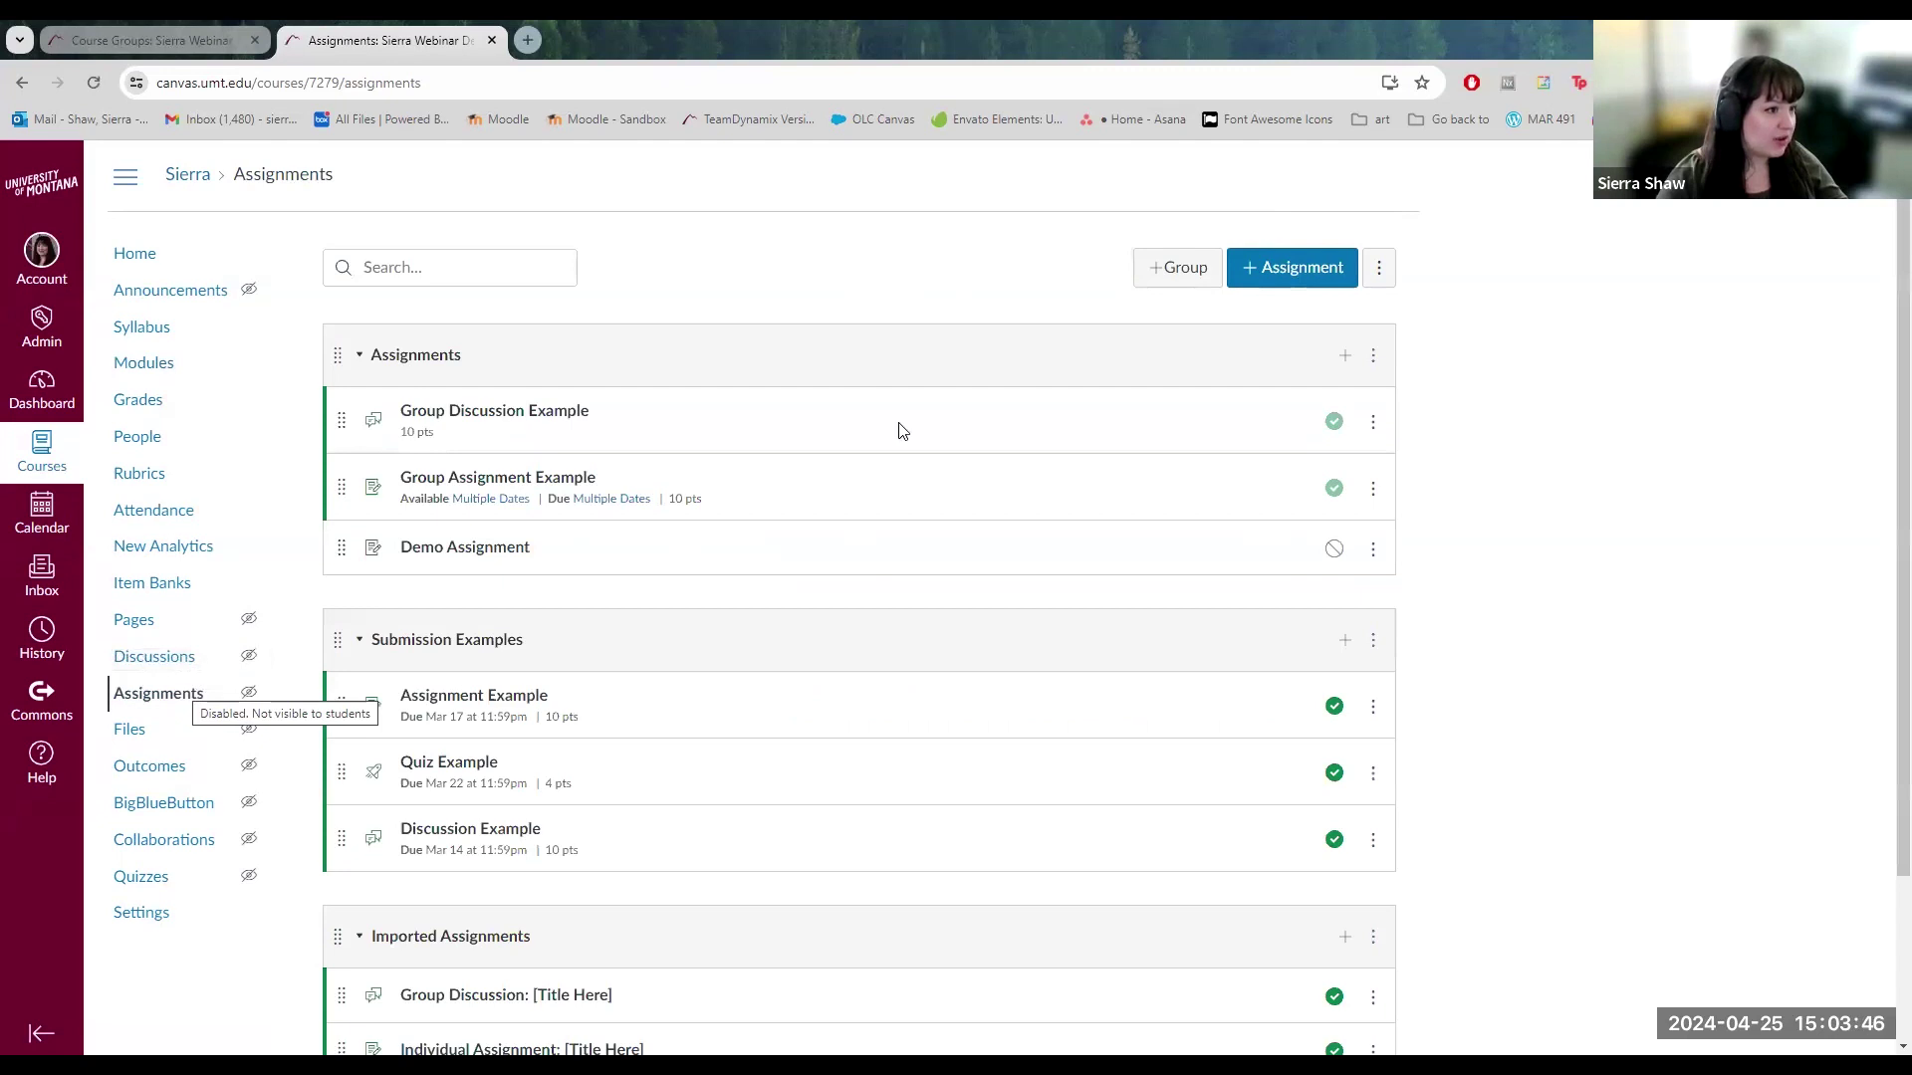
click(1290, 287)
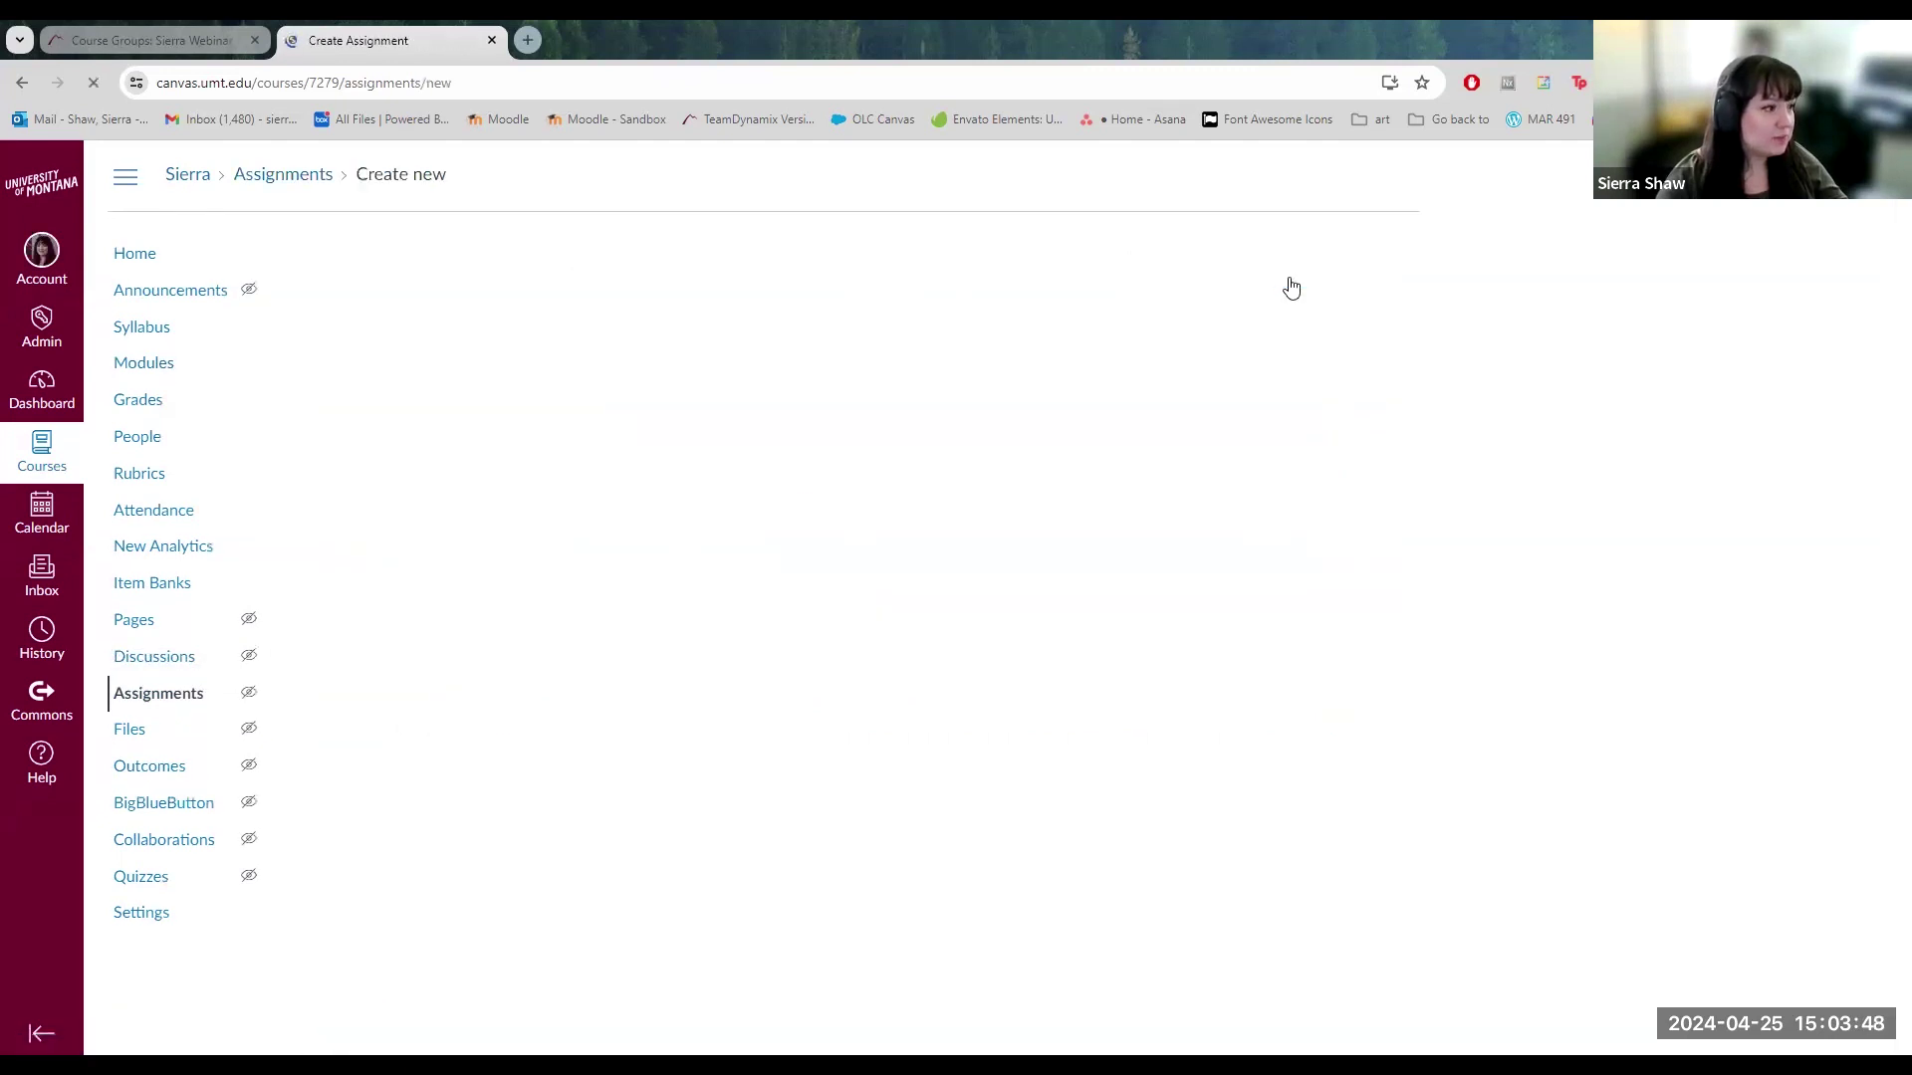
click(461, 416)
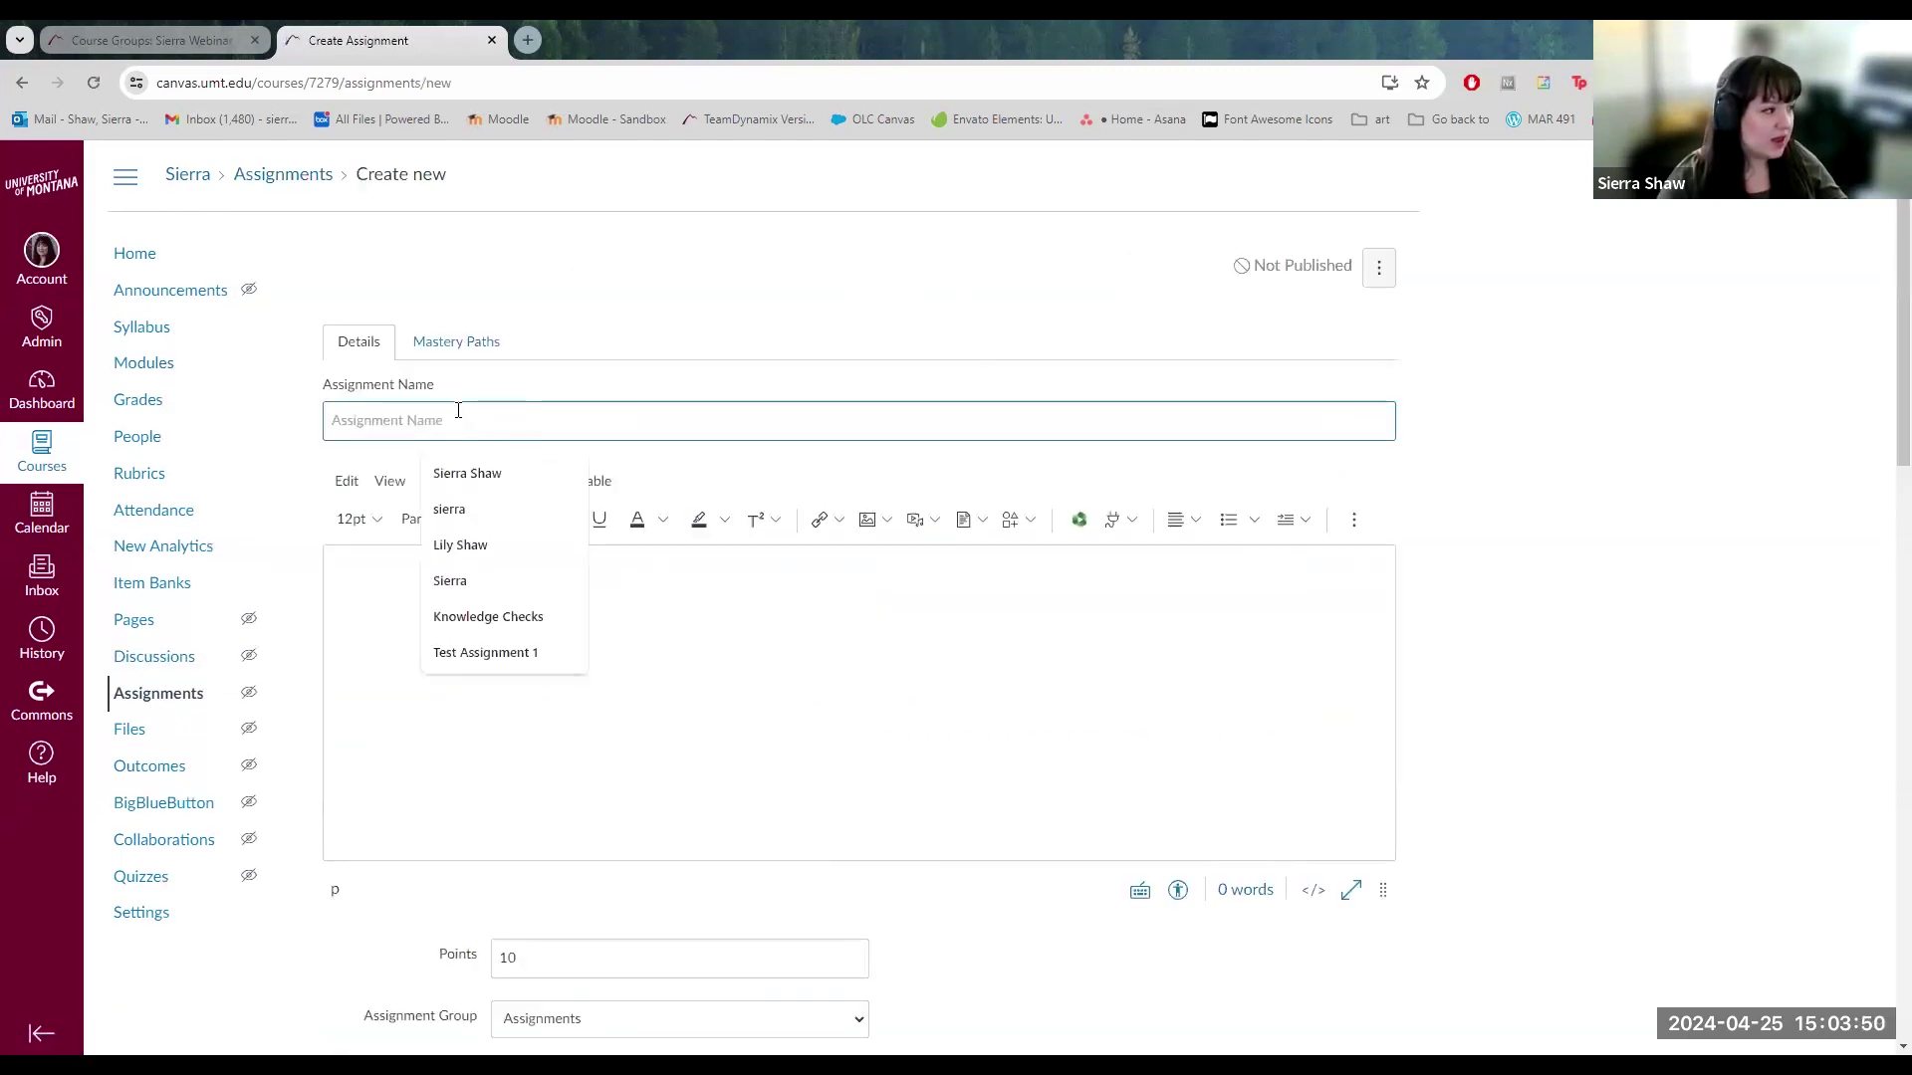
click(909, 708)
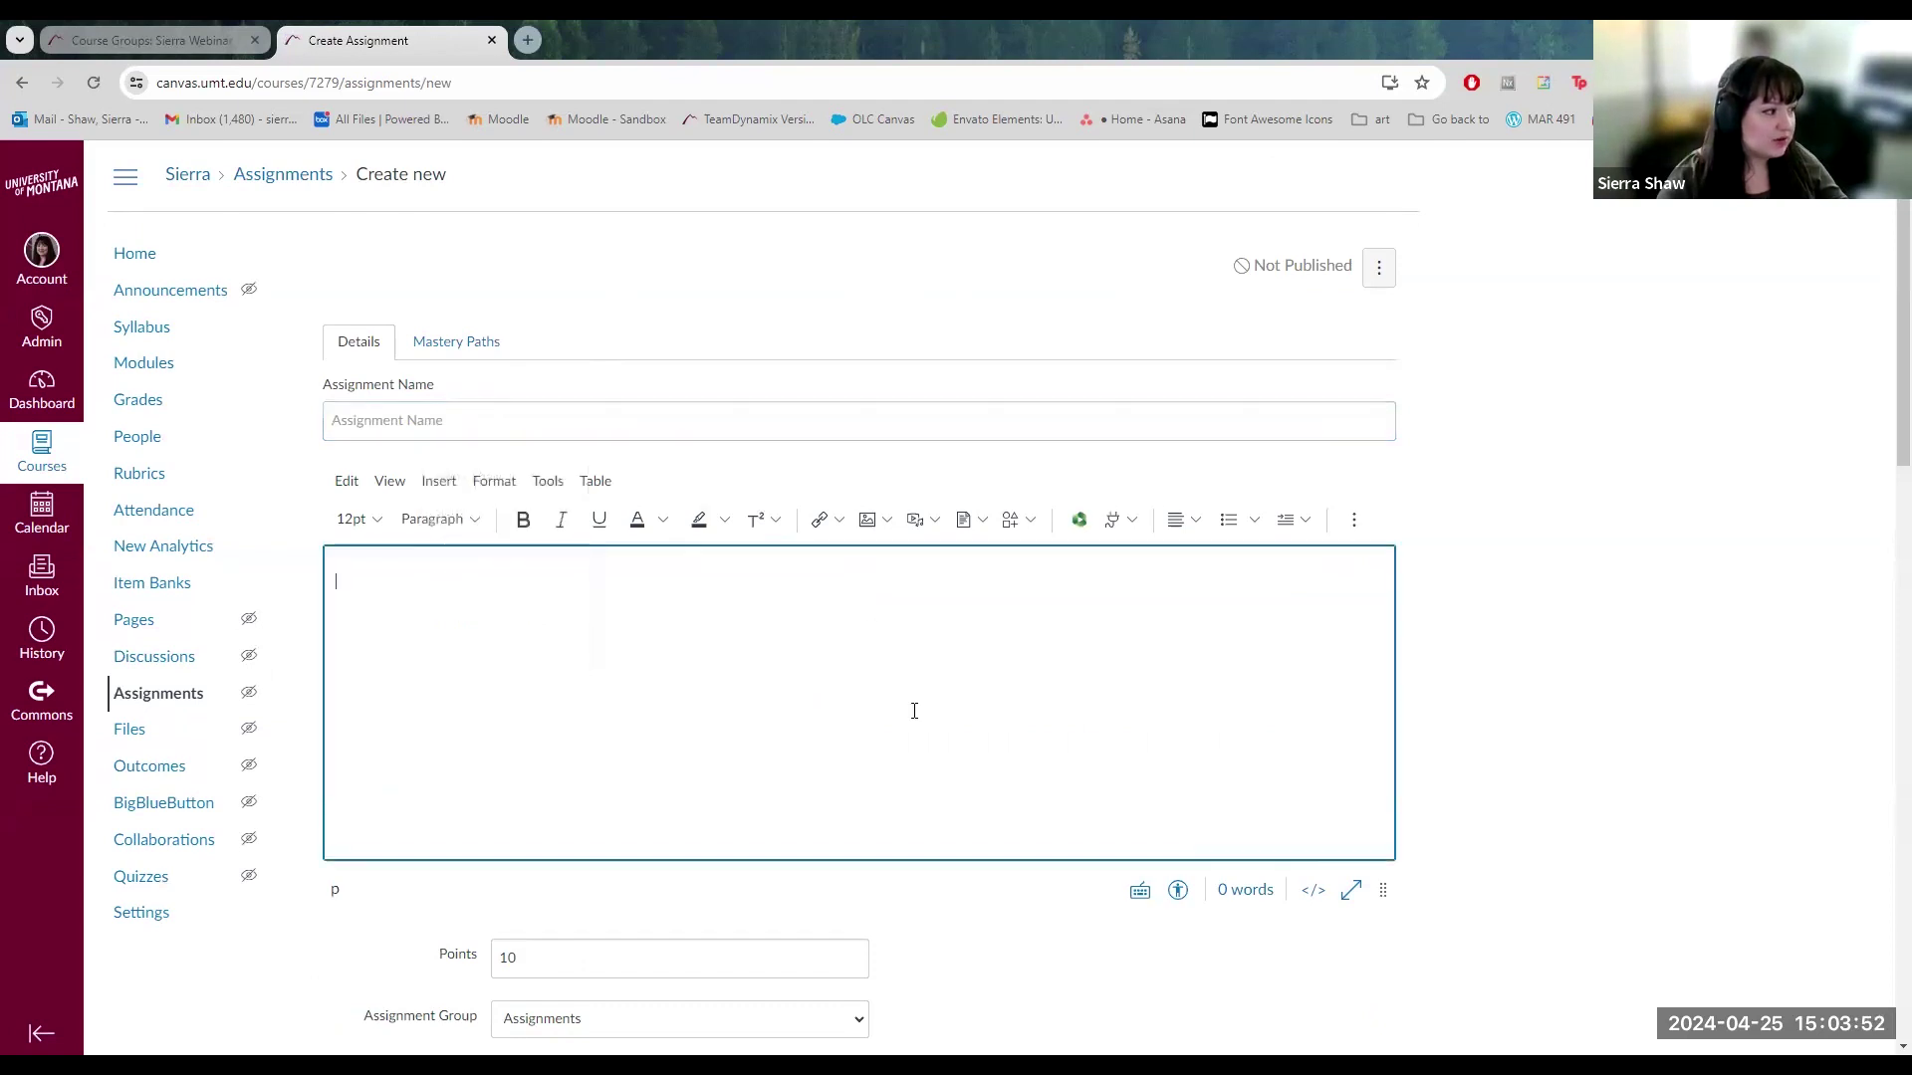
scroll(685, 362, down, 4)
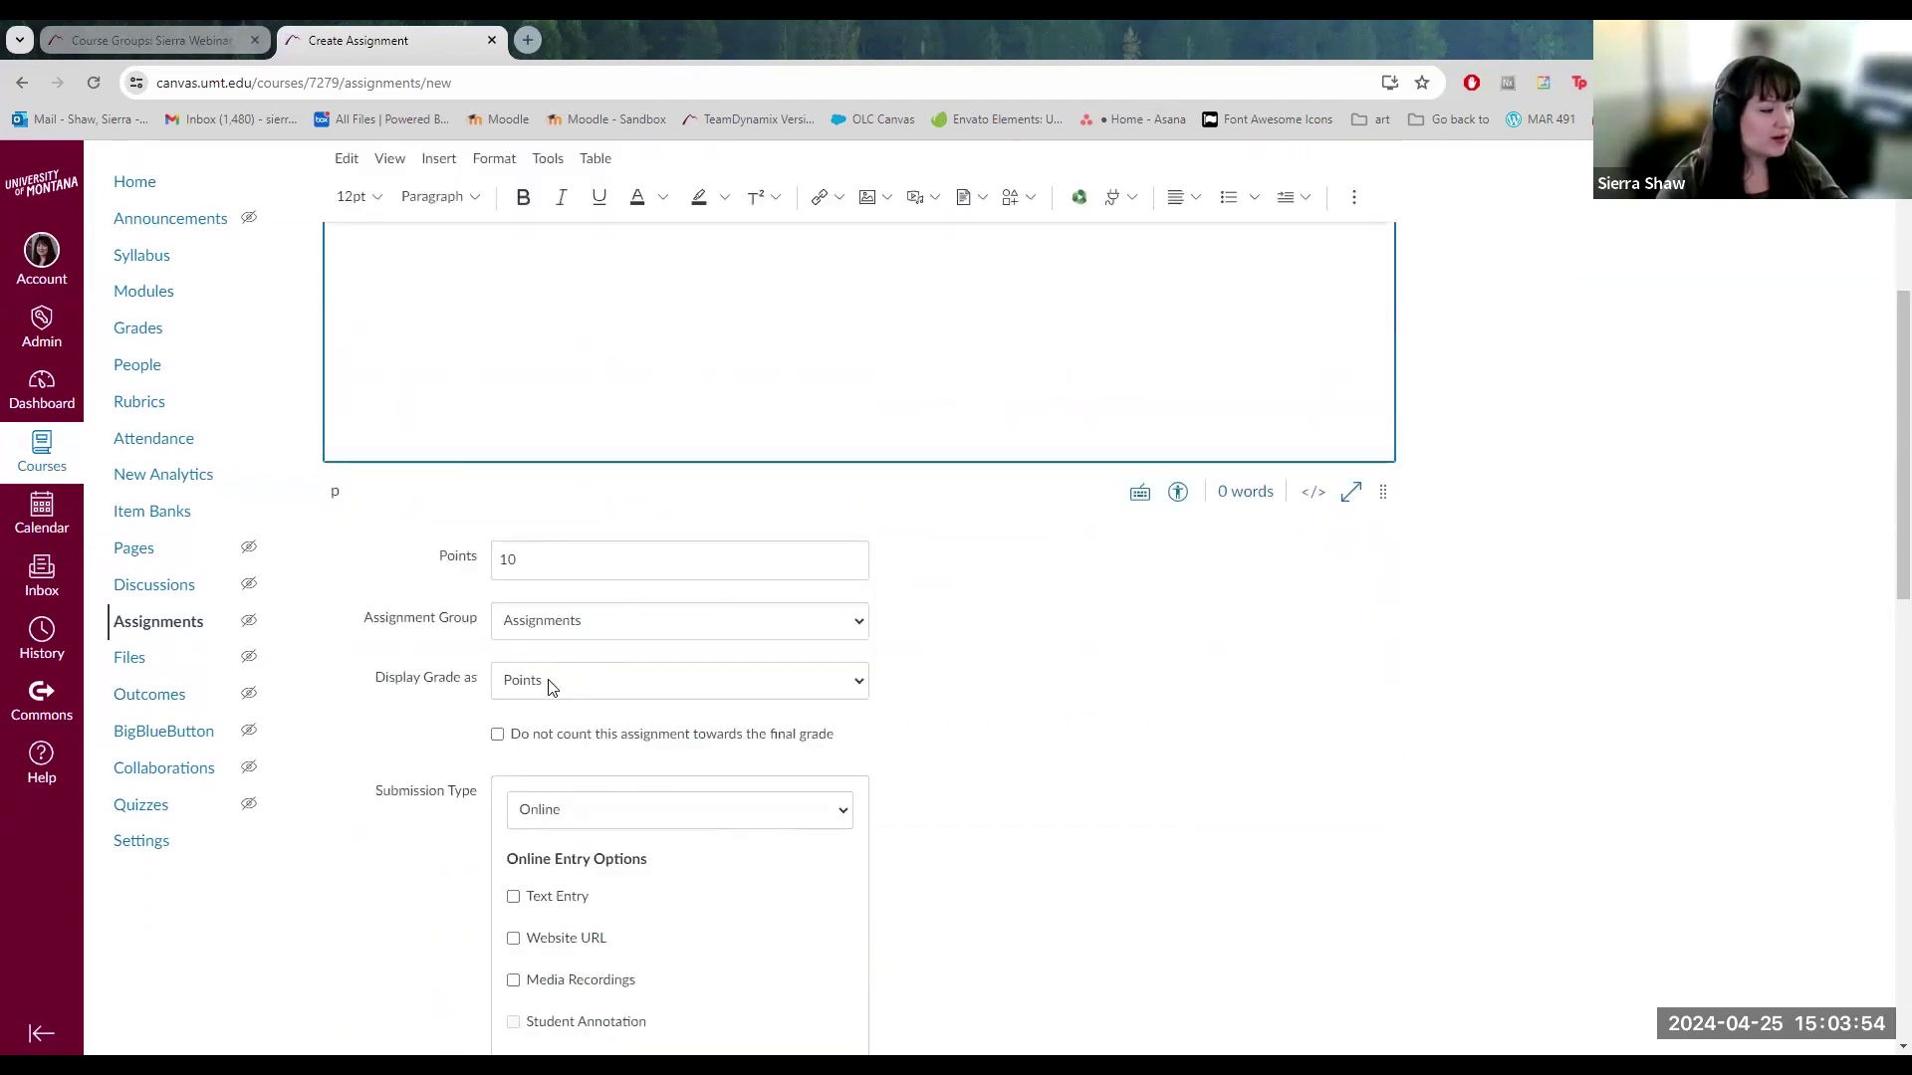
scroll(555, 836, down, 4)
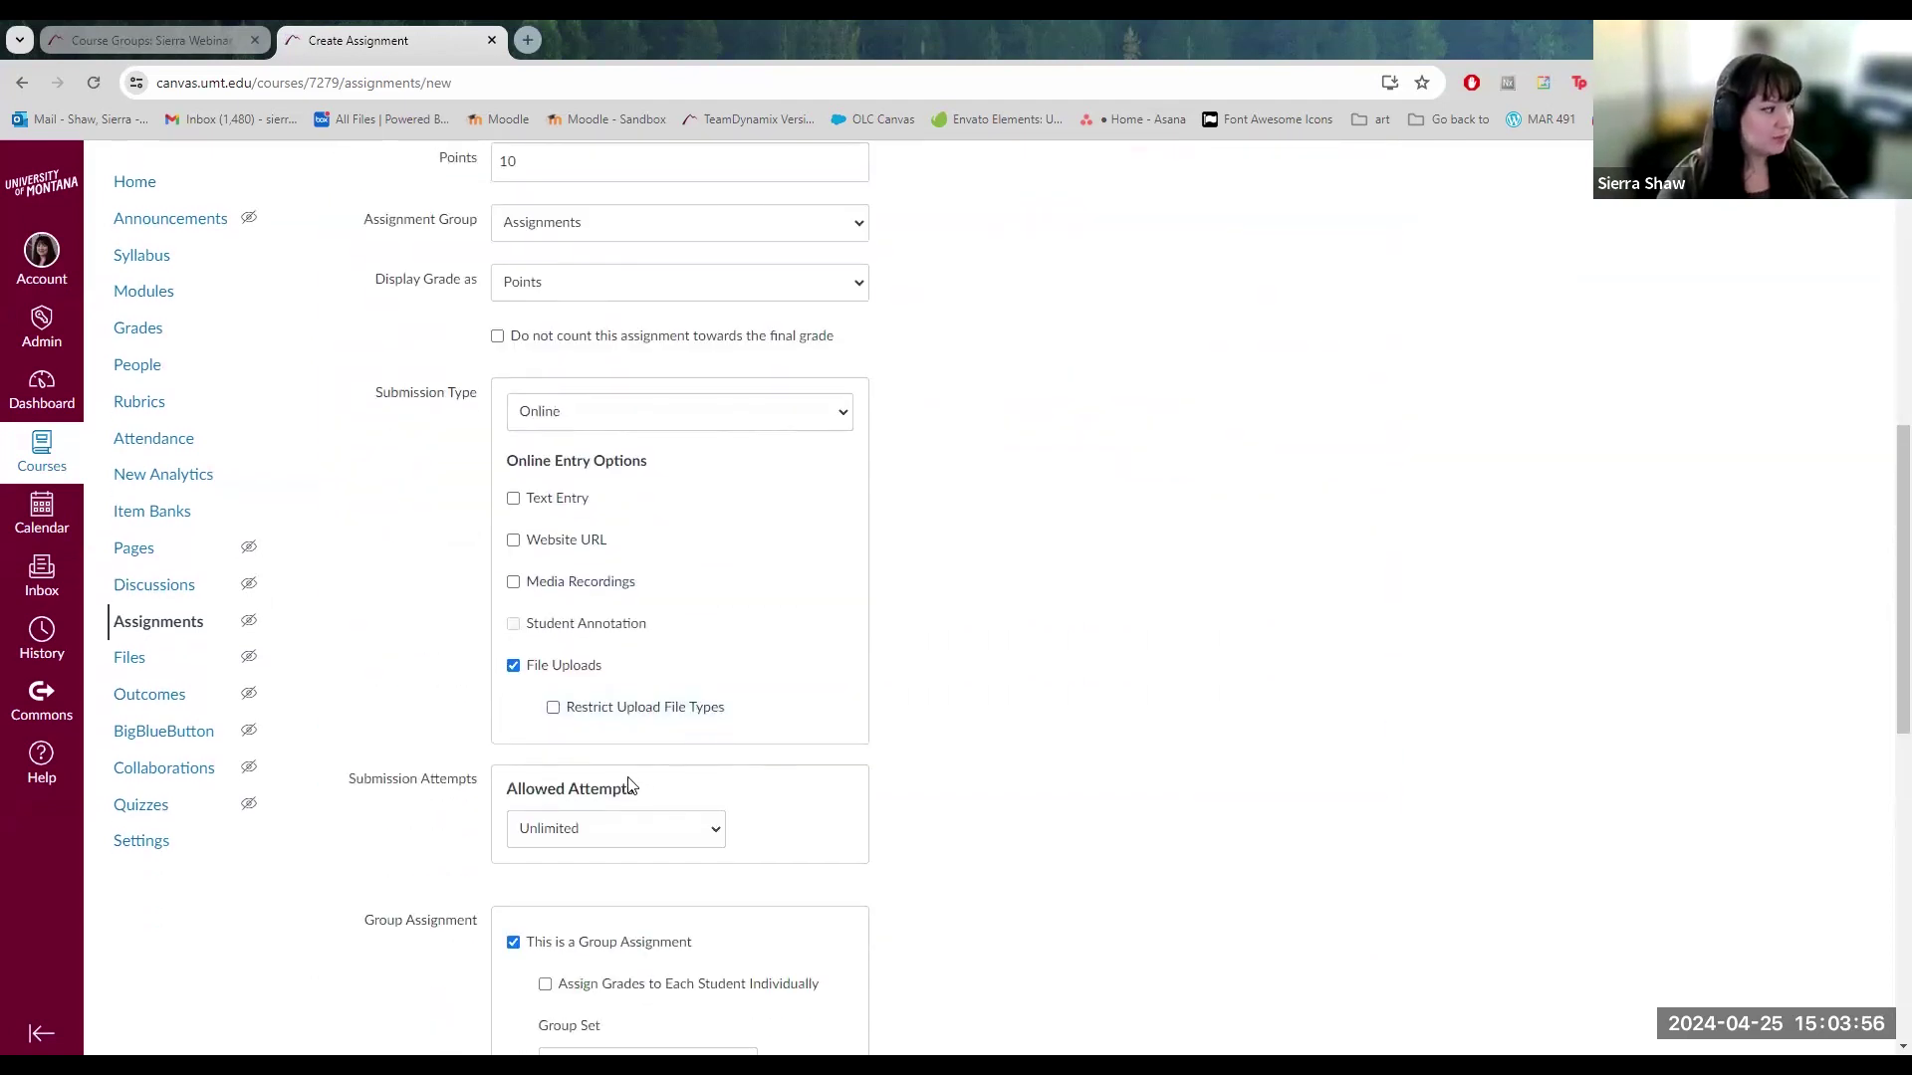
click(139, 586)
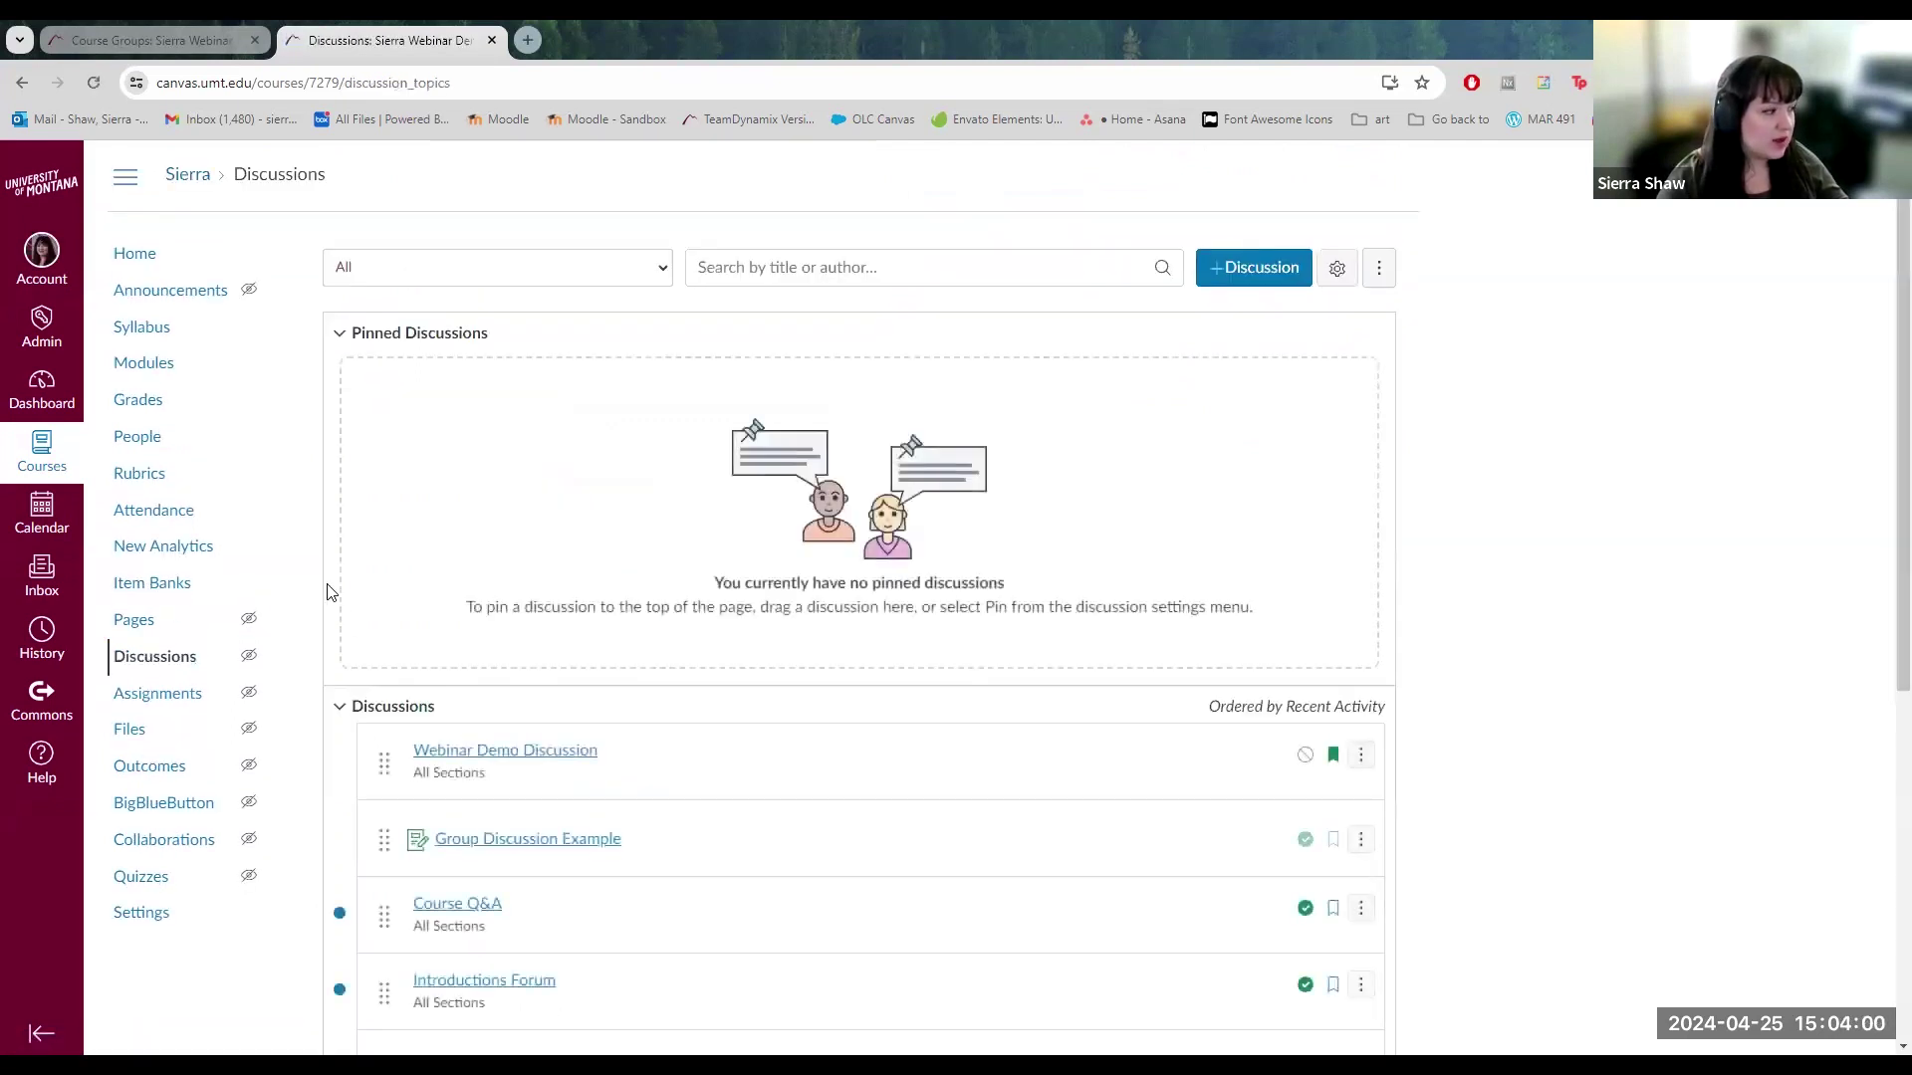
Start a new discussion topic, then abandon it unsaved and go to the Assignments list.
scroll(633, 652, down, 3)
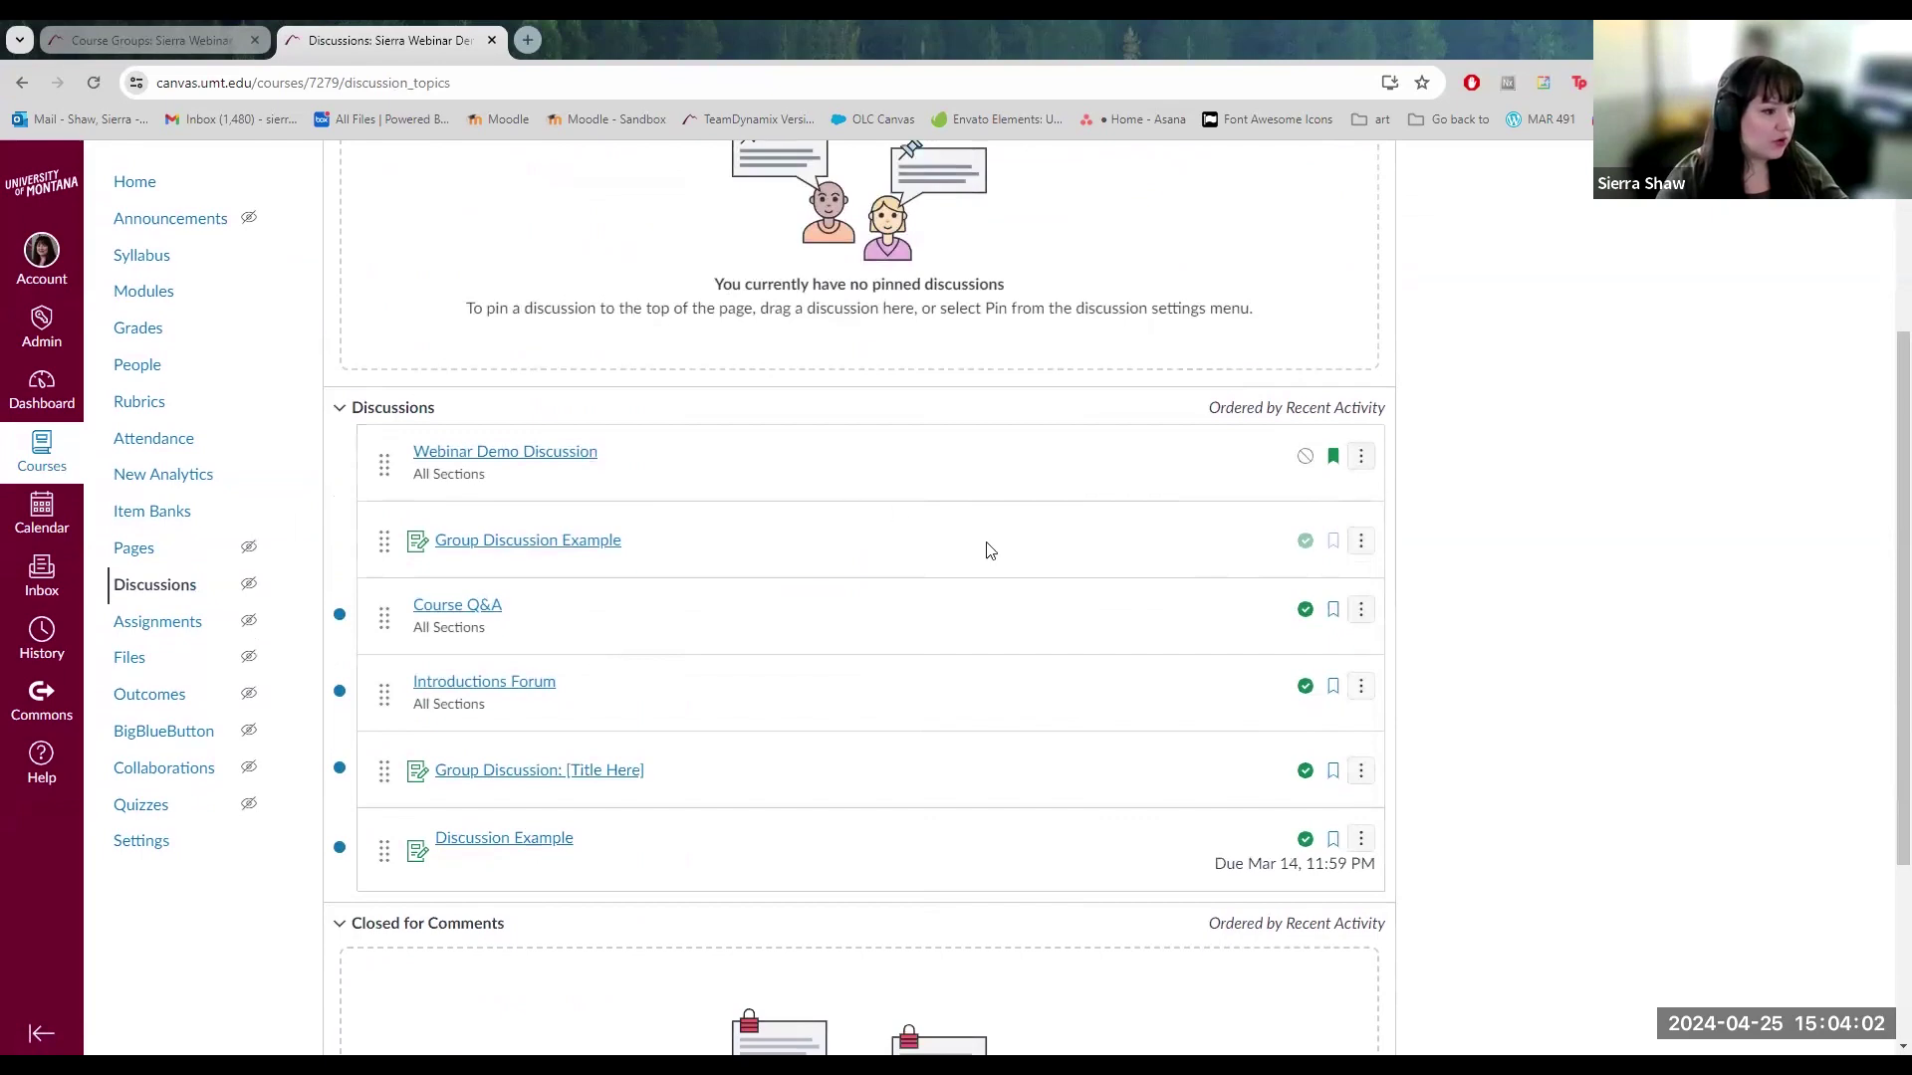
scroll(708, 657, down, 1)
scroll(697, 677, up, 4)
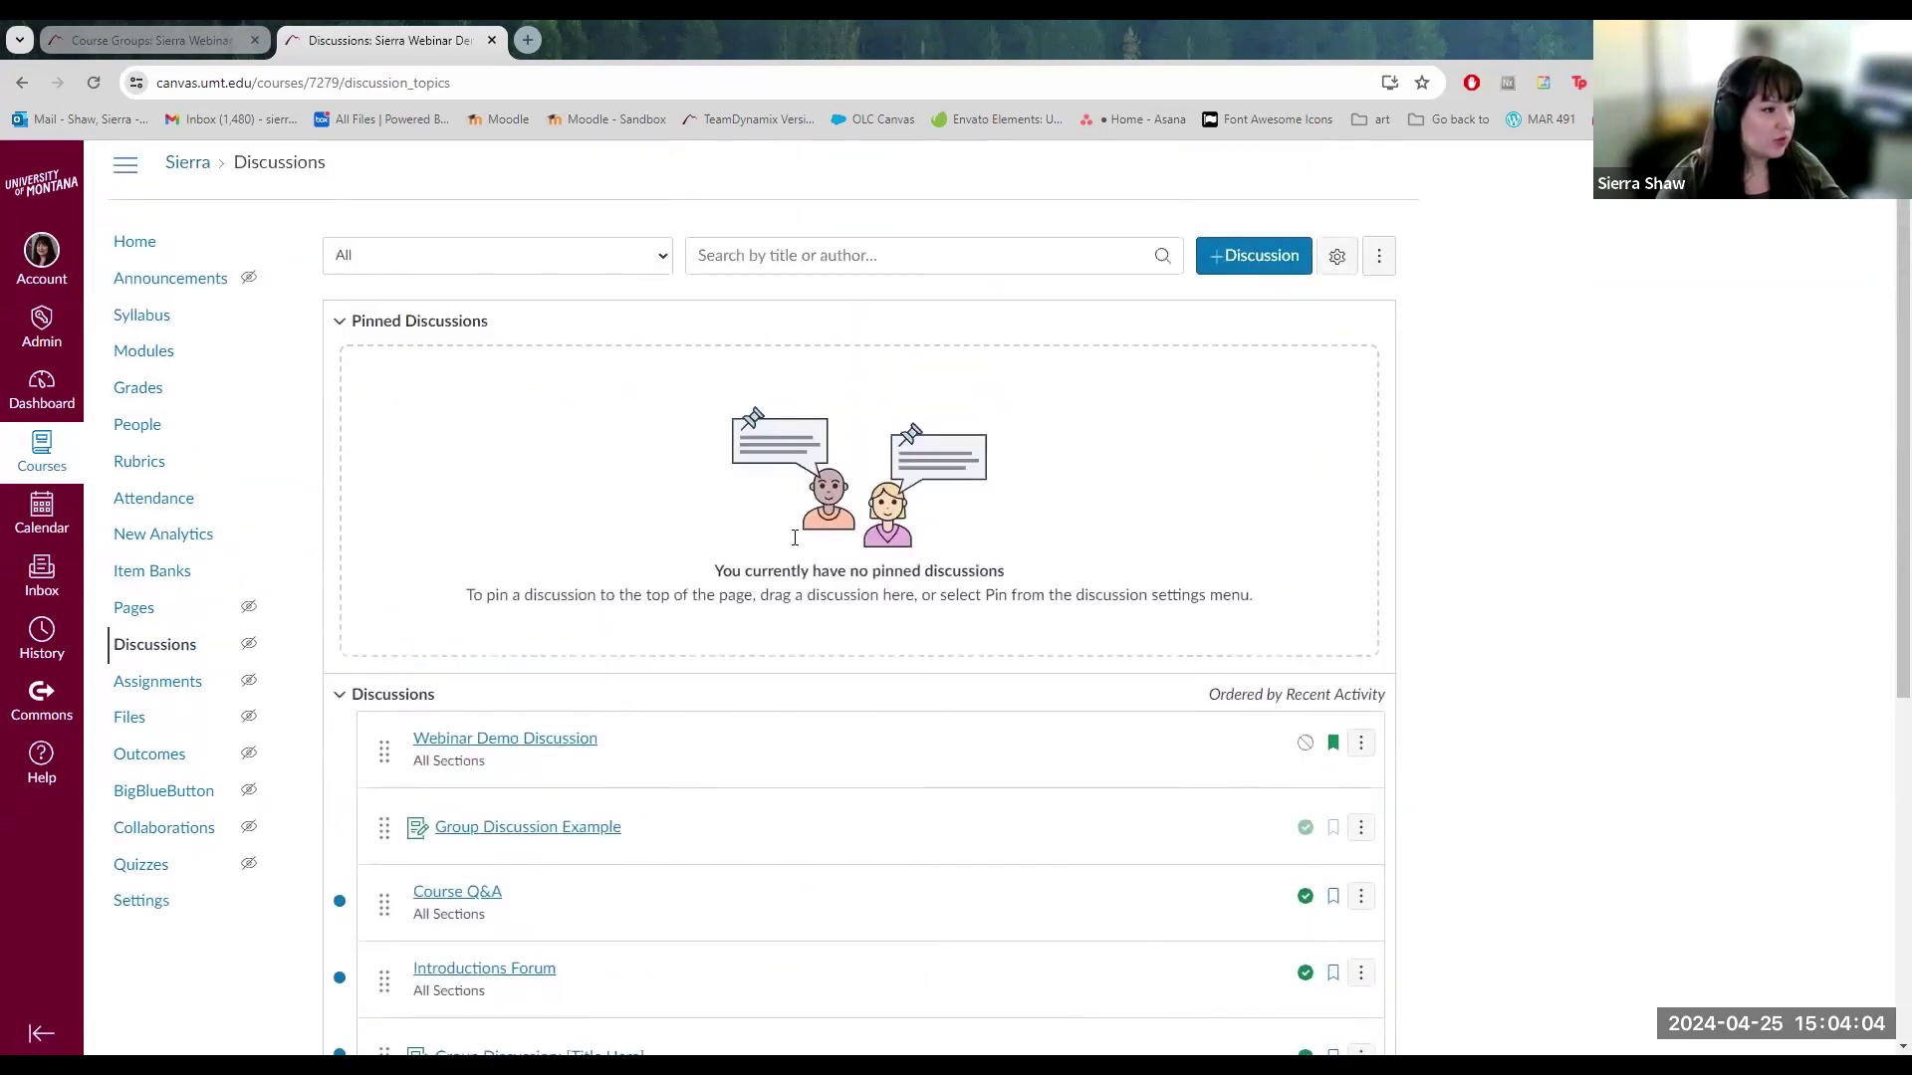
click(1285, 279)
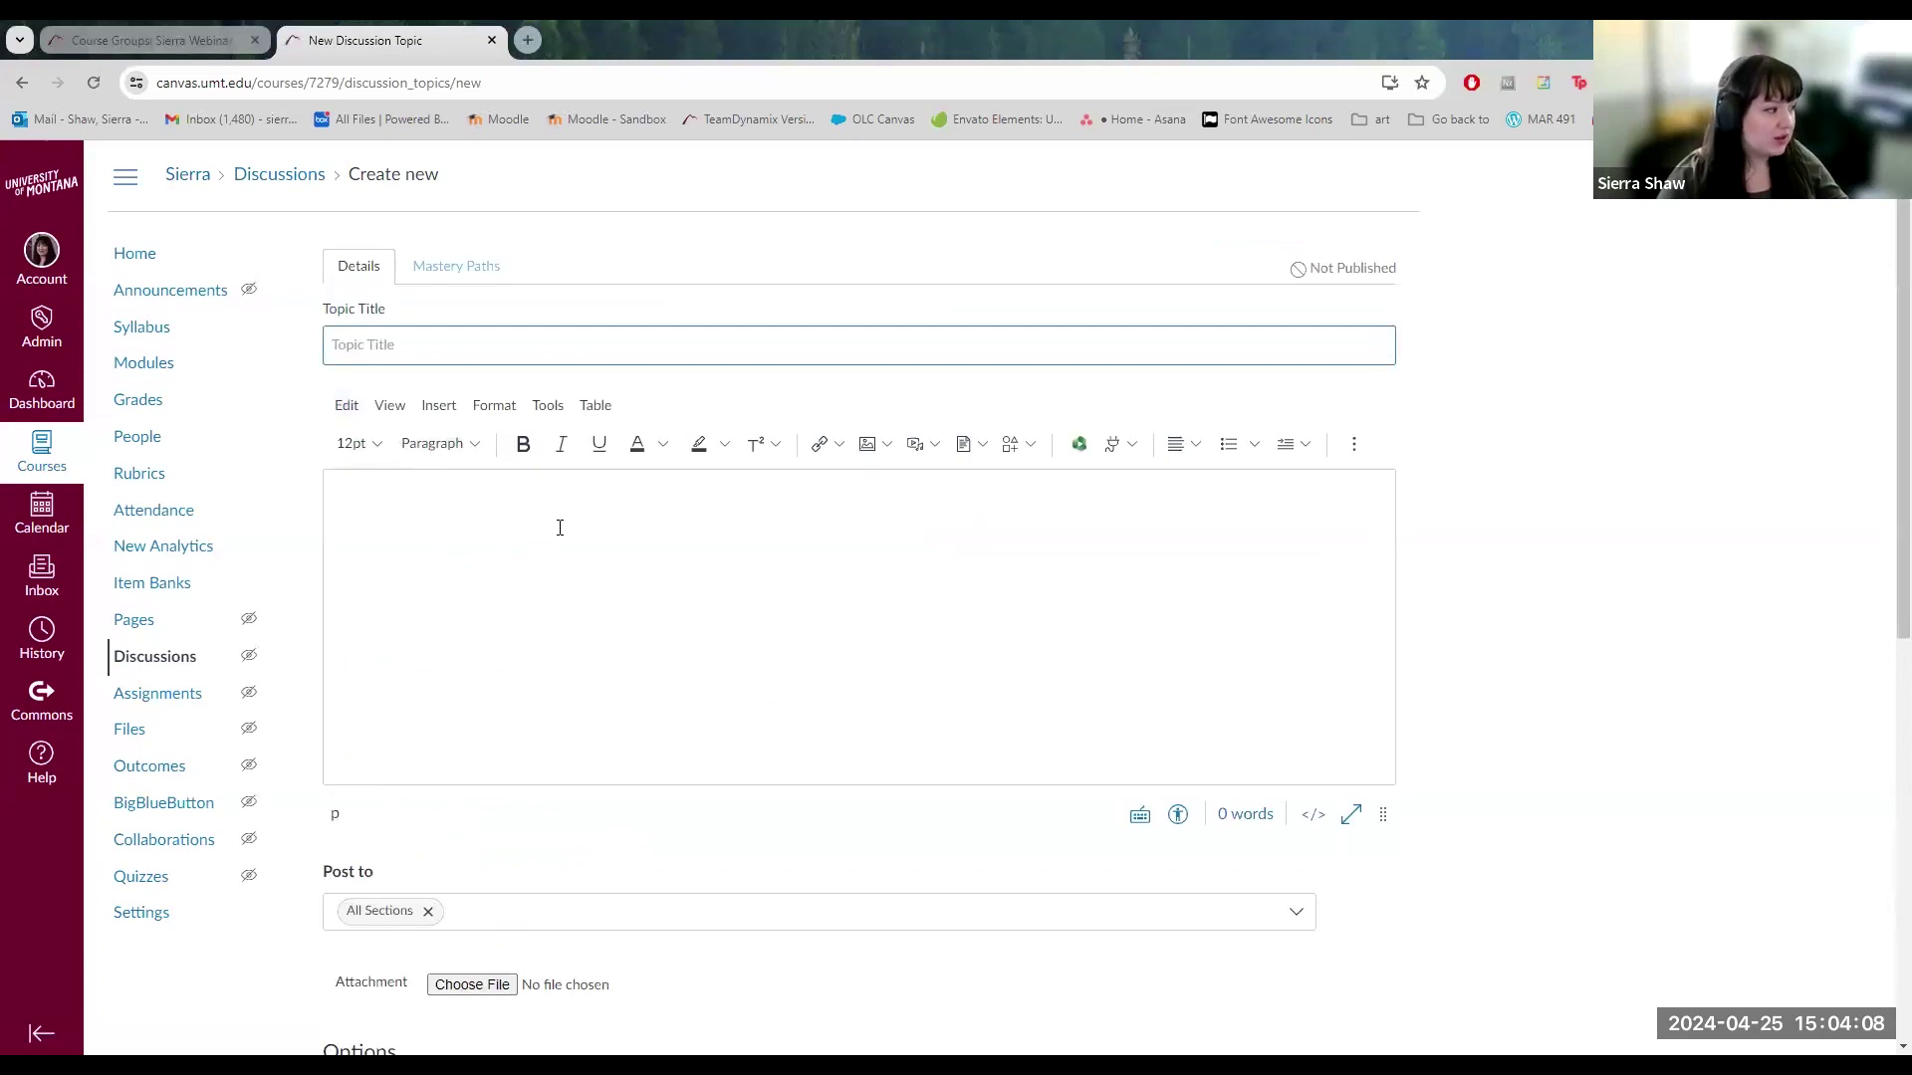
click(180, 687)
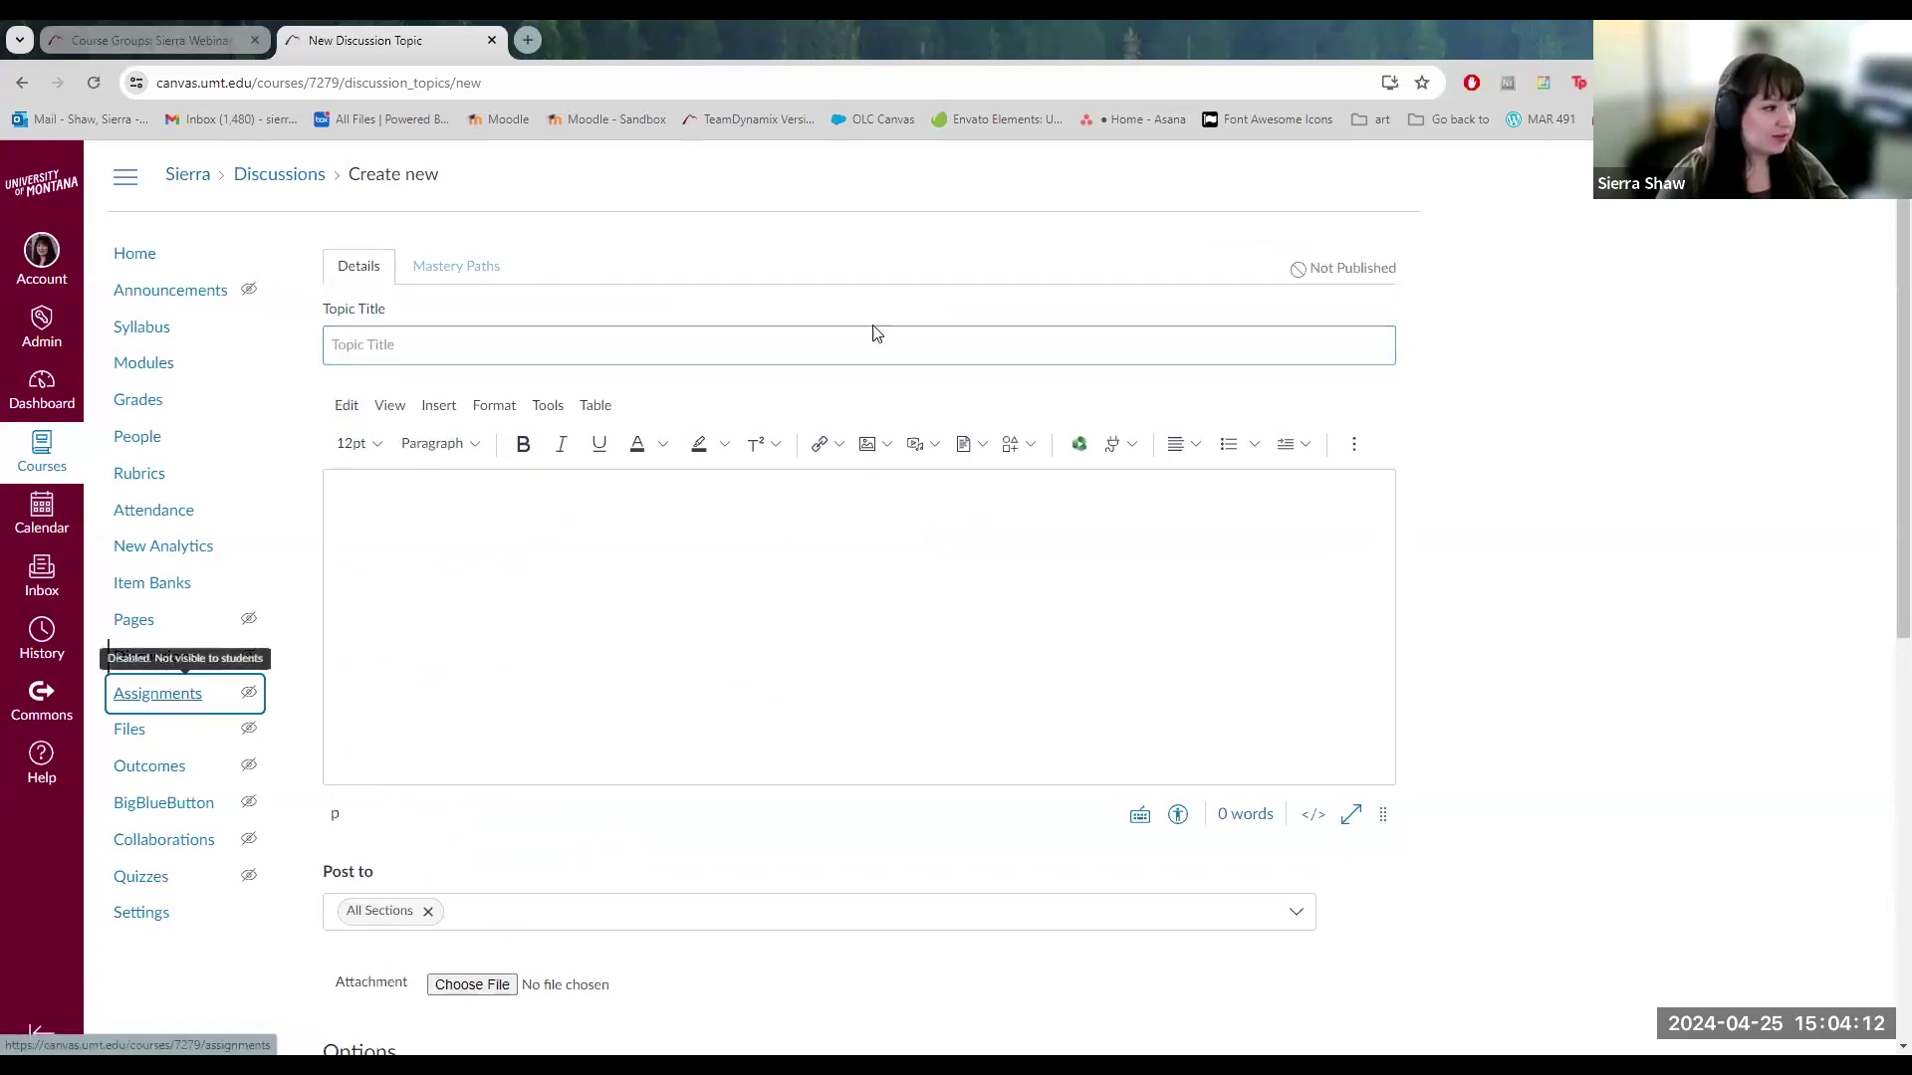
click(1040, 207)
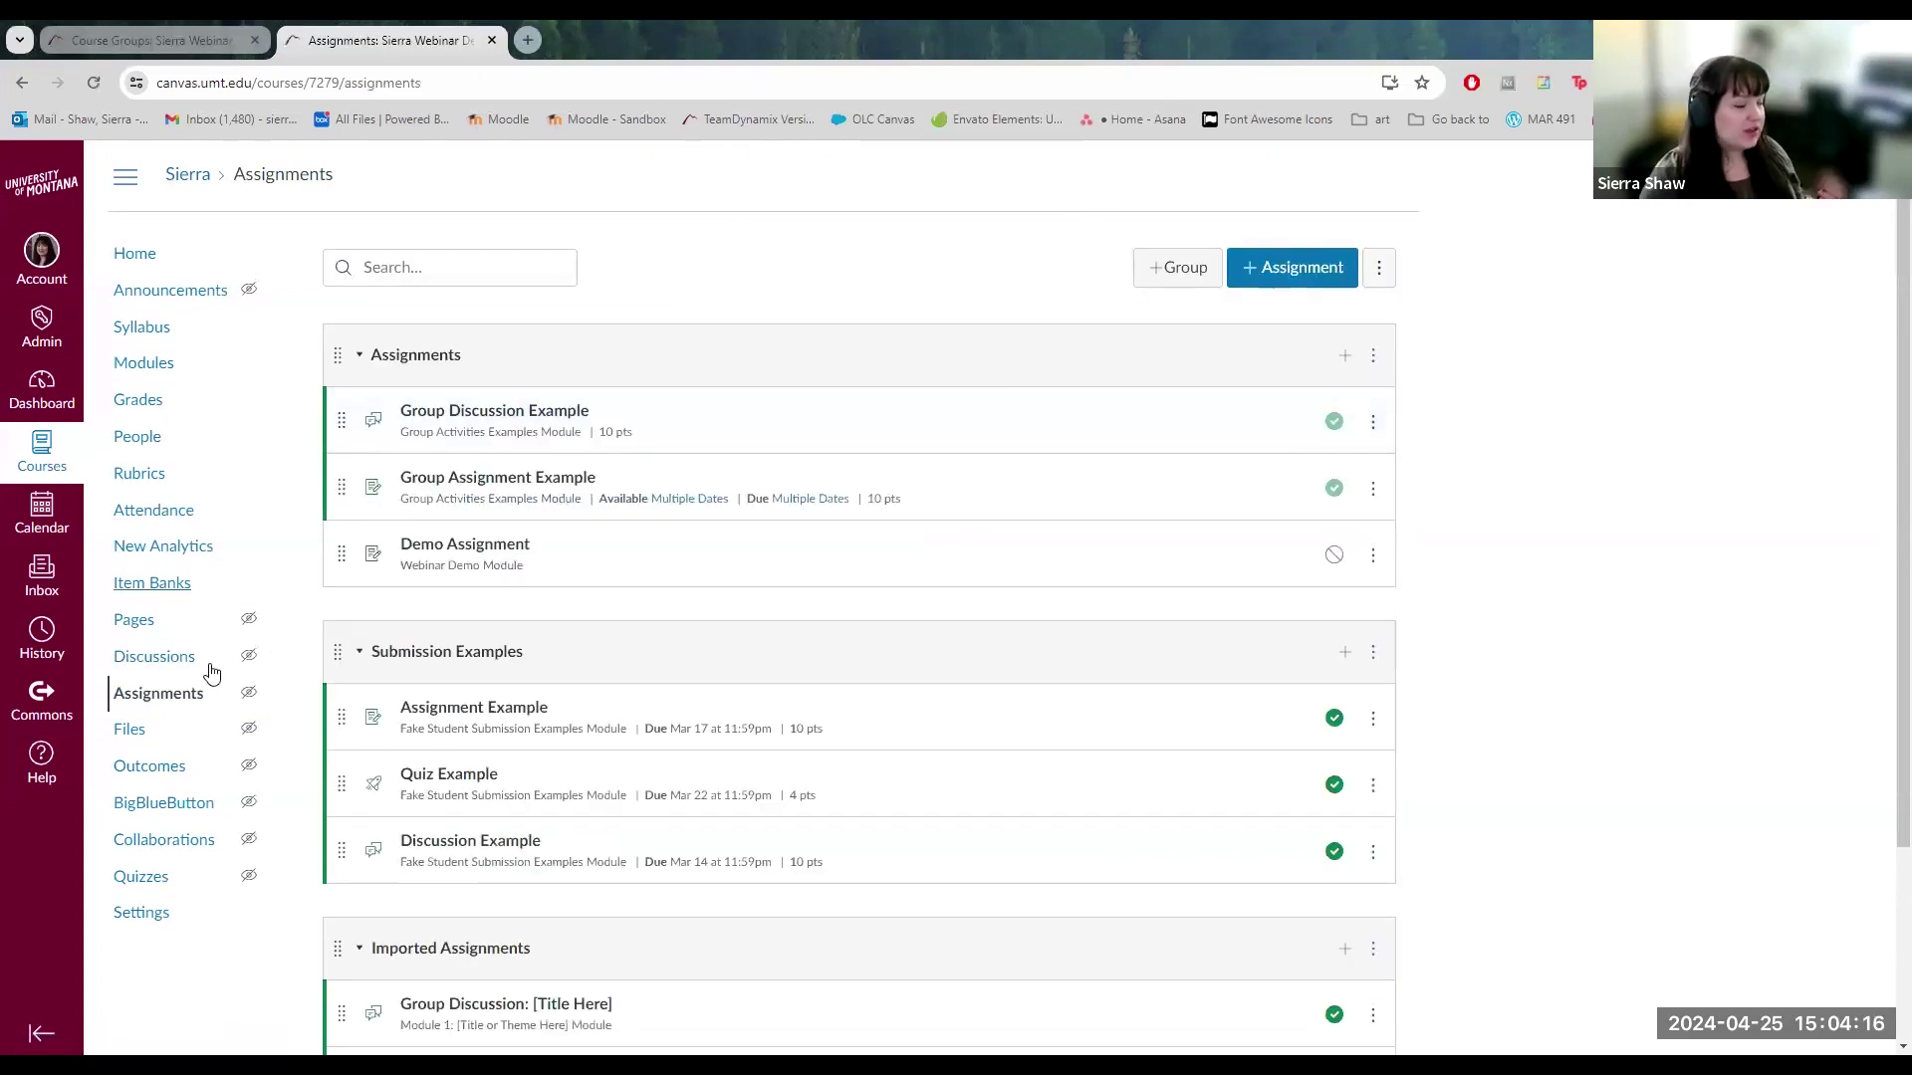
Browse the Quizzes and Assignments lists, then return to the course Modules page.
click(141, 882)
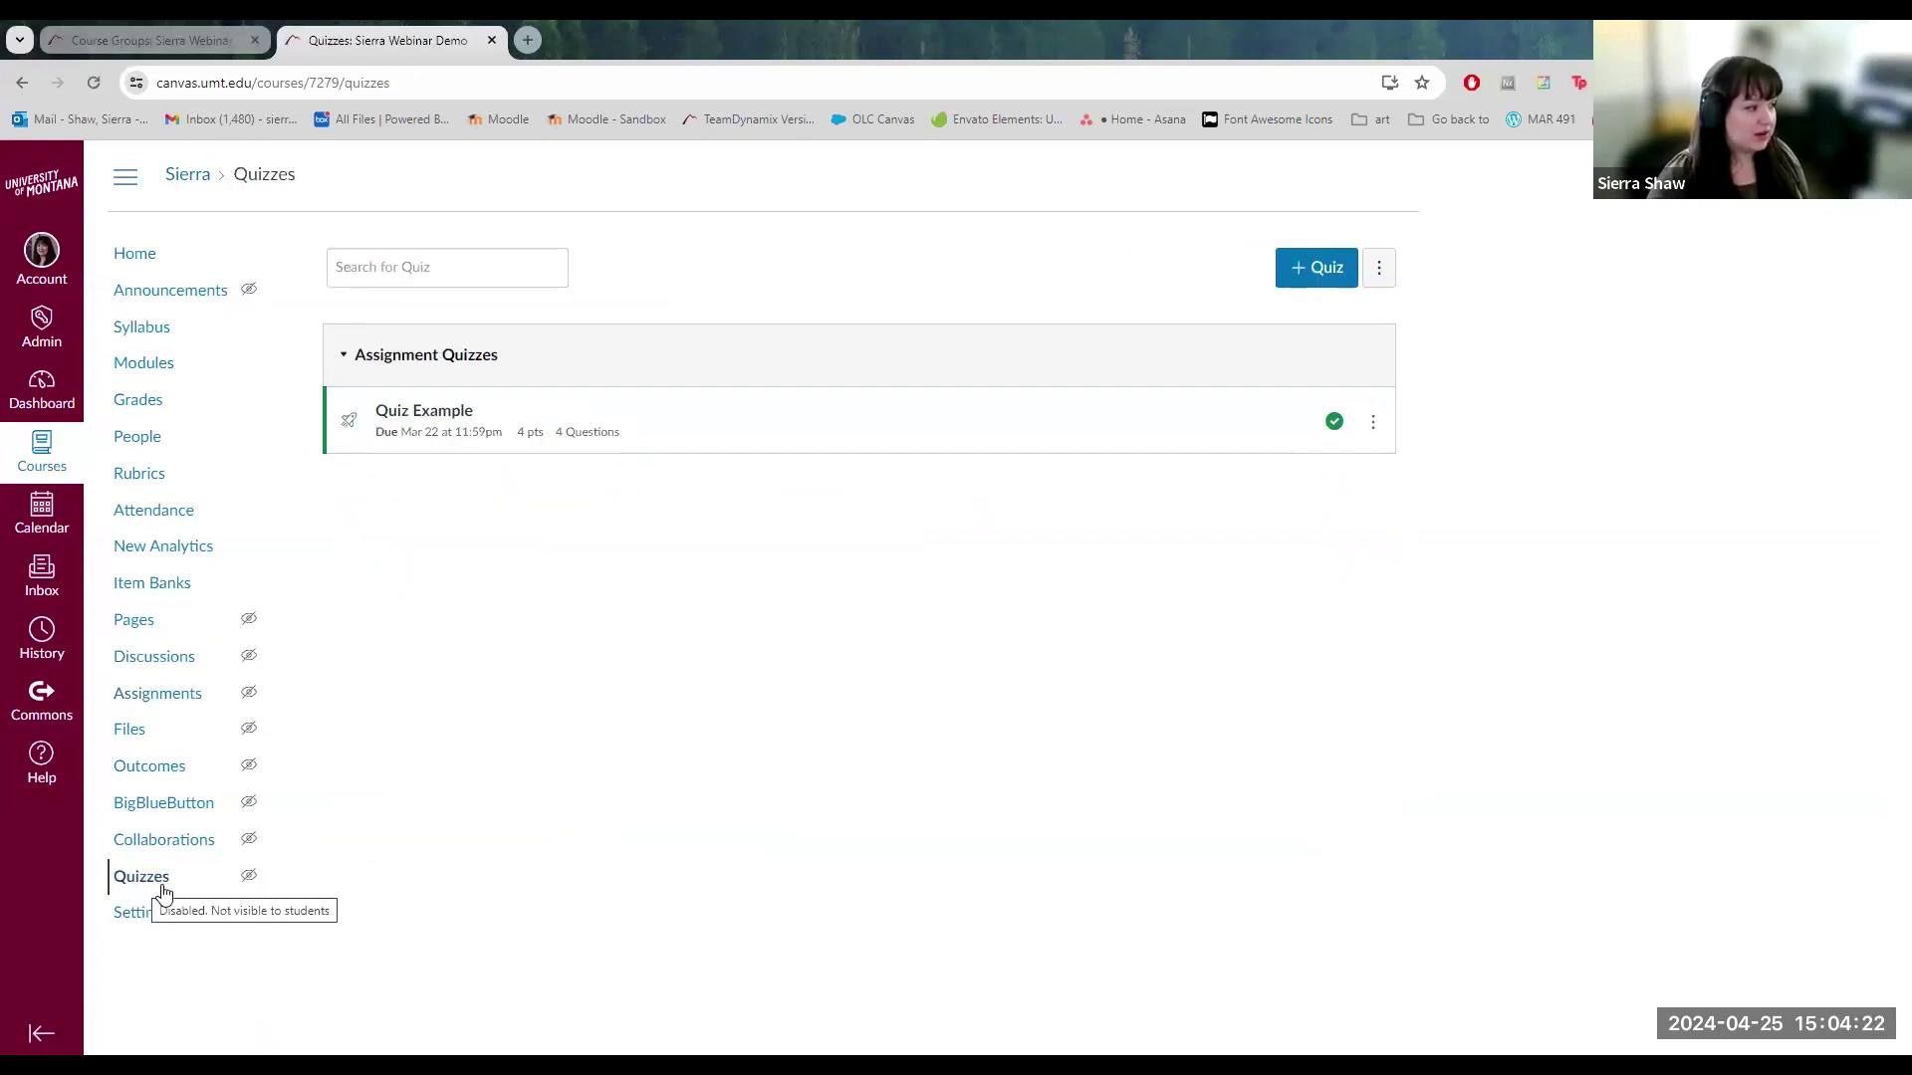
click(168, 696)
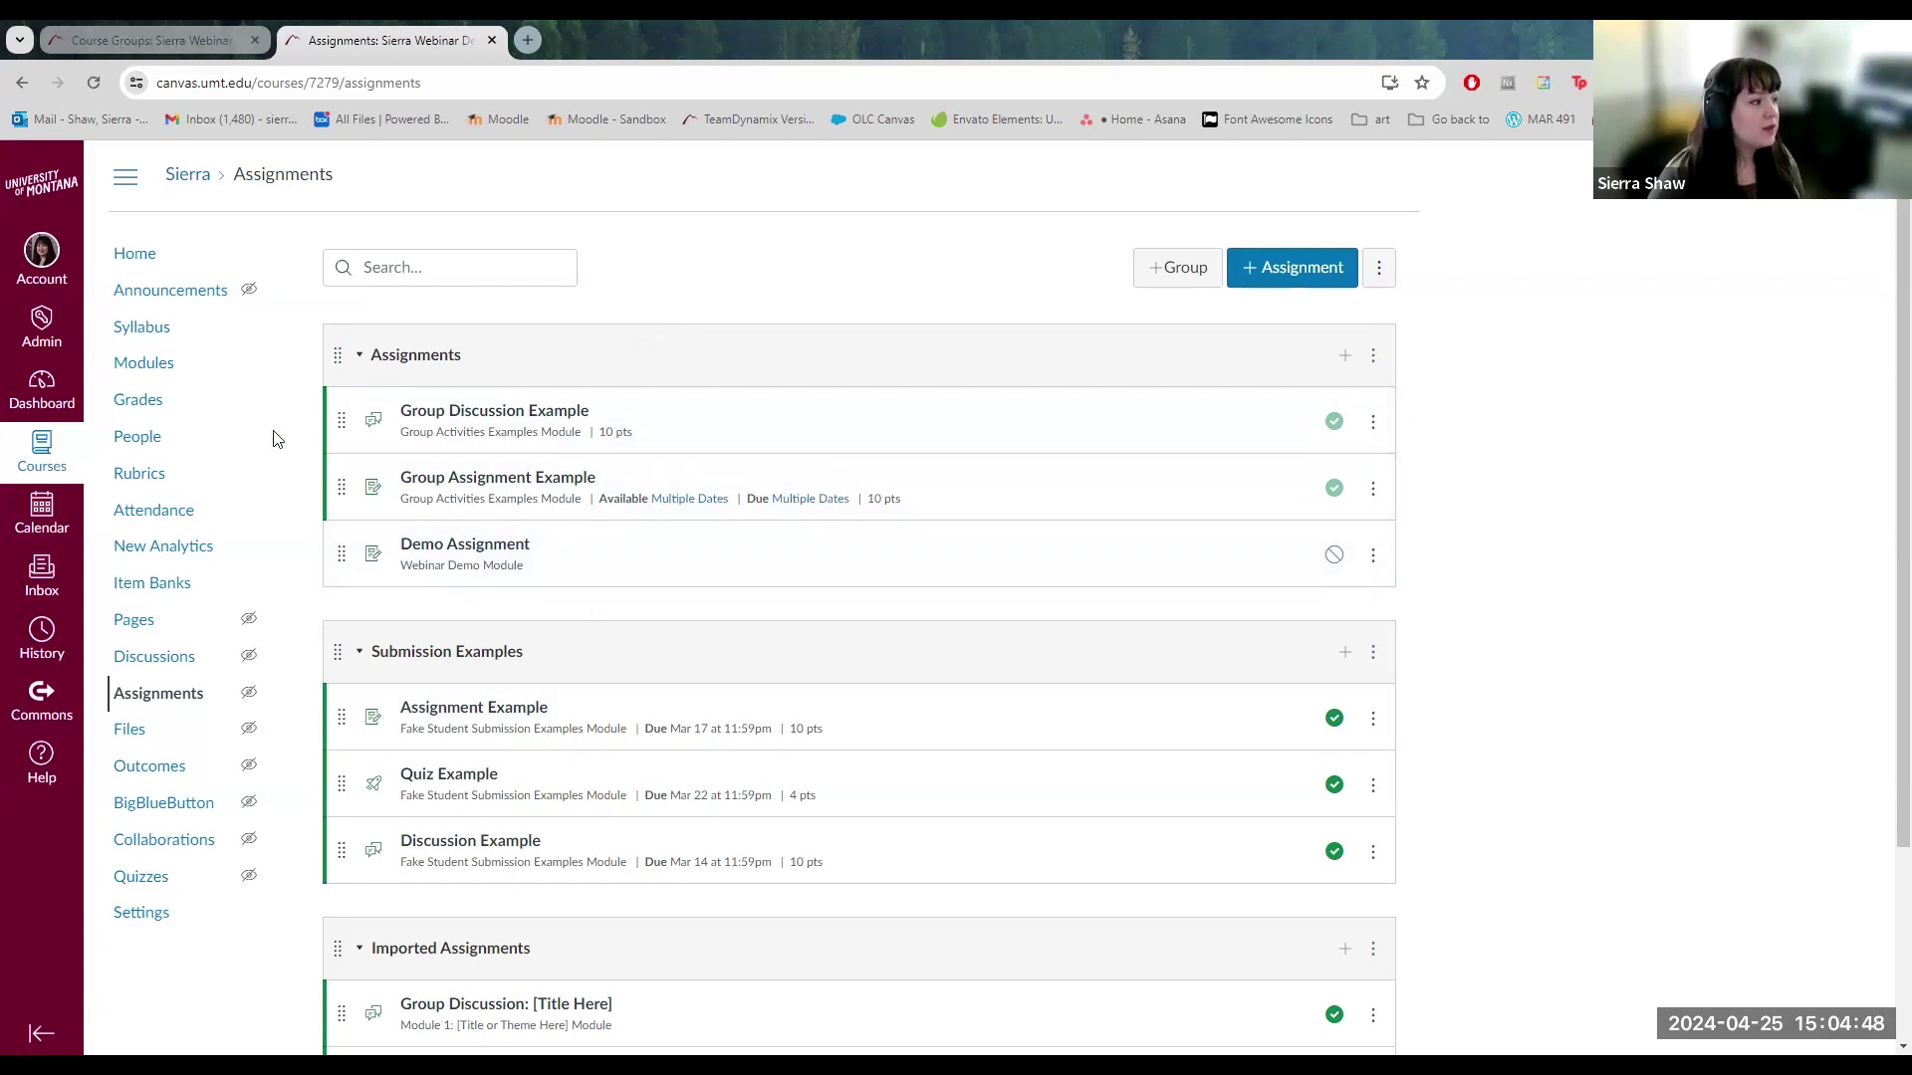
click(159, 364)
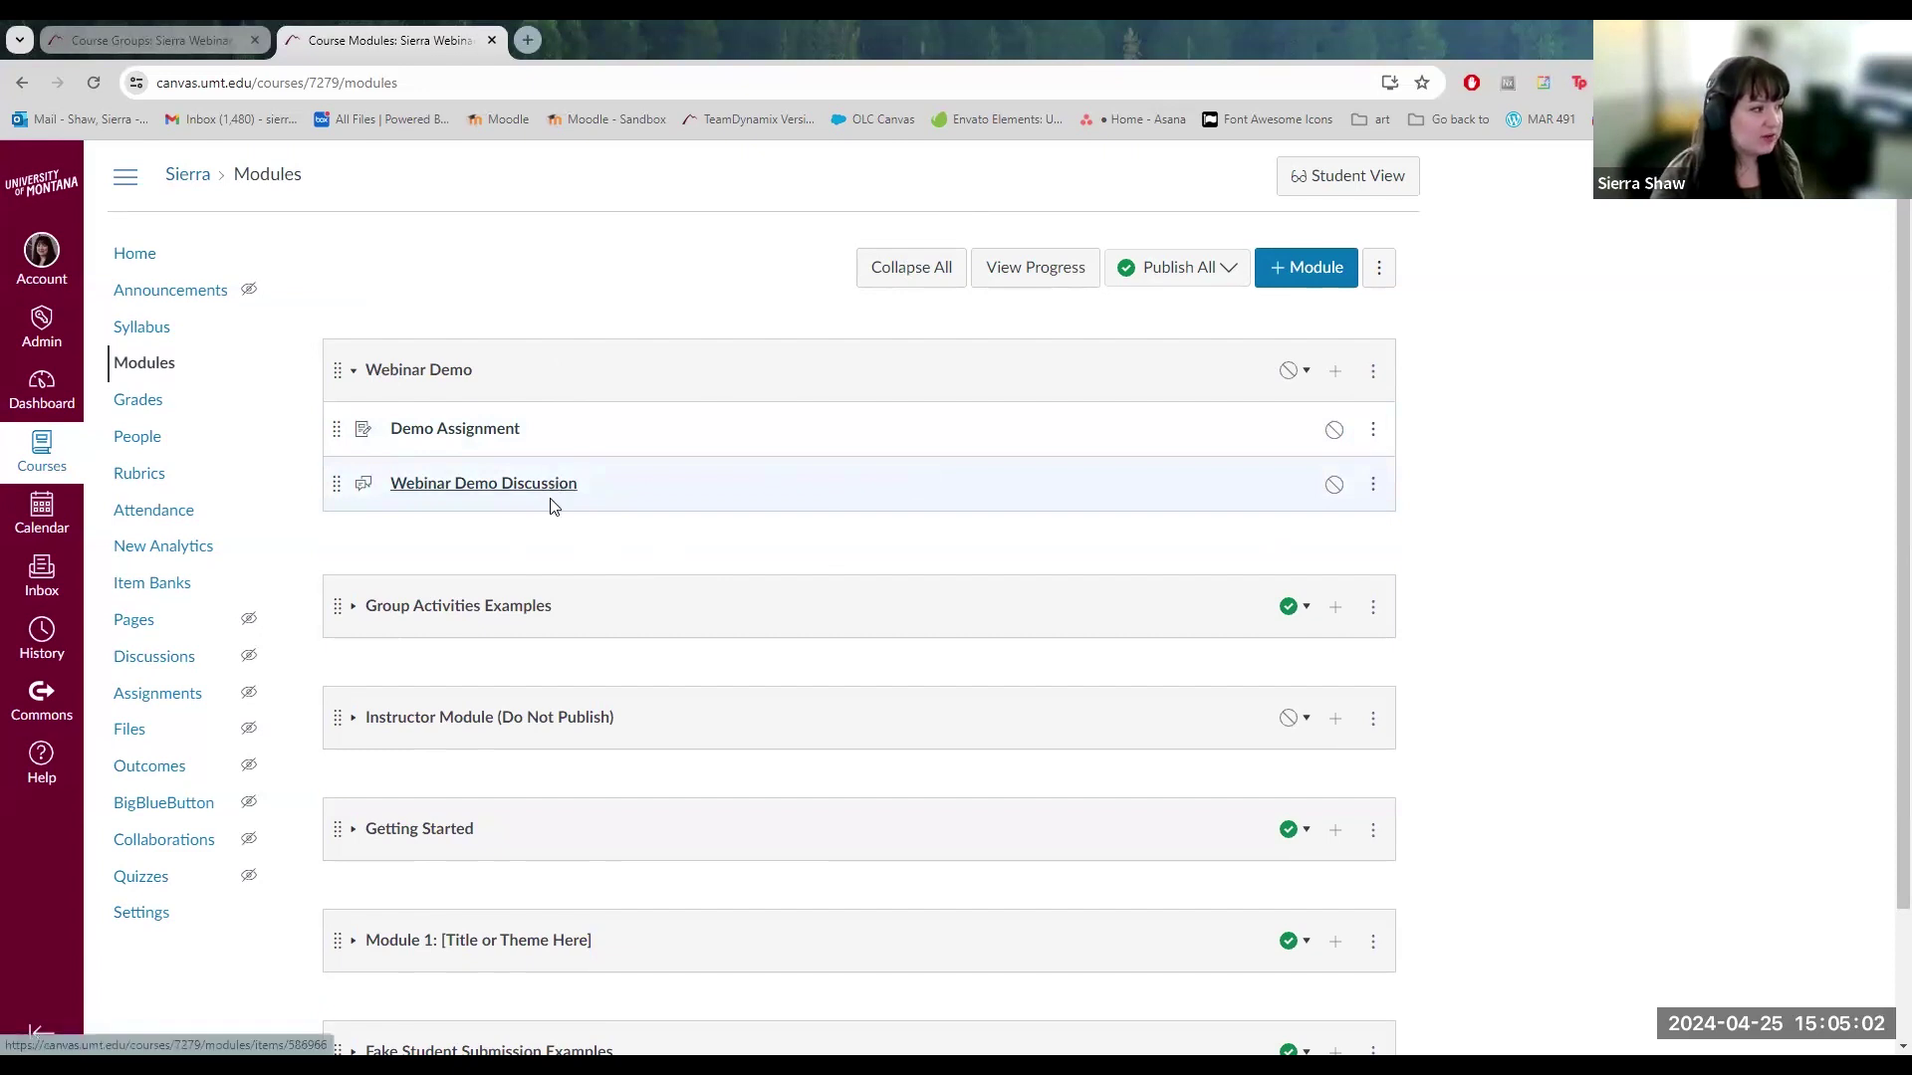
Open Demo Assignment from the Webinar Demo module and bring up its edit form.
click(494, 434)
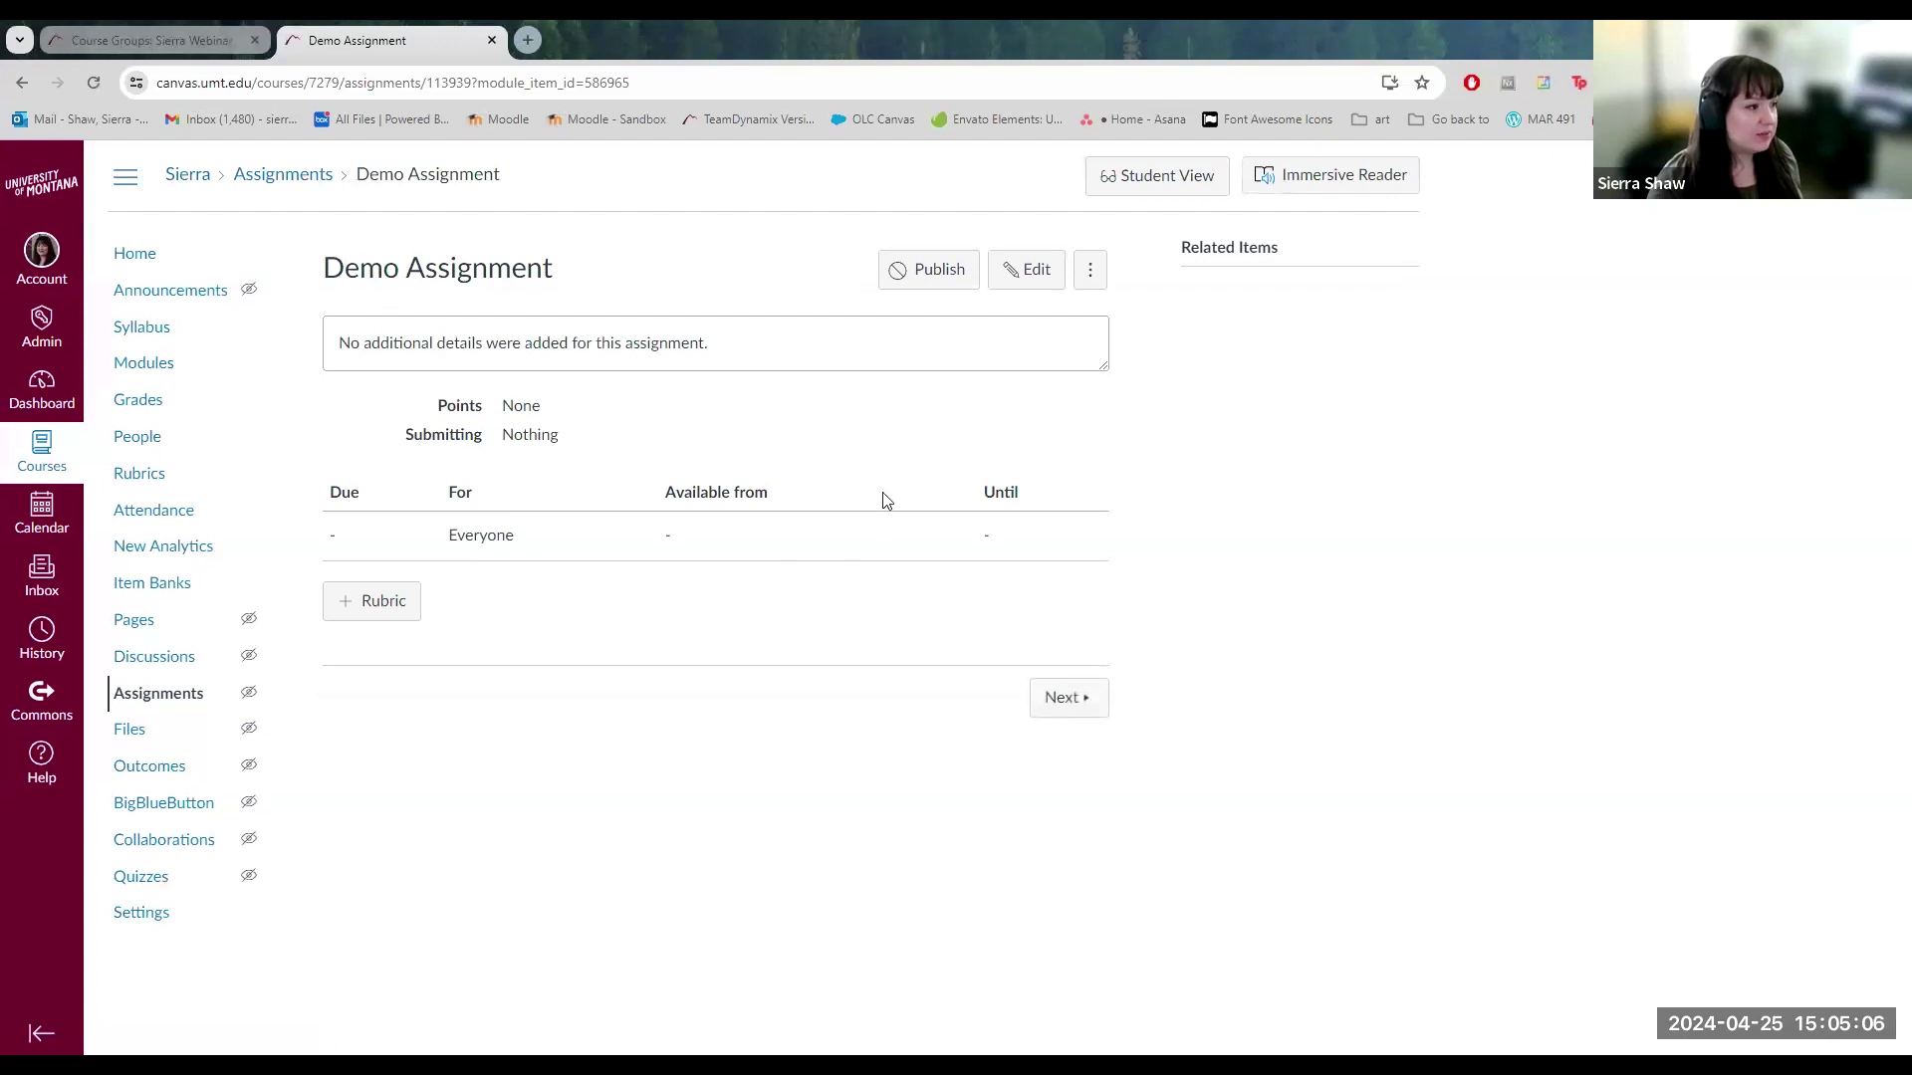
click(1042, 282)
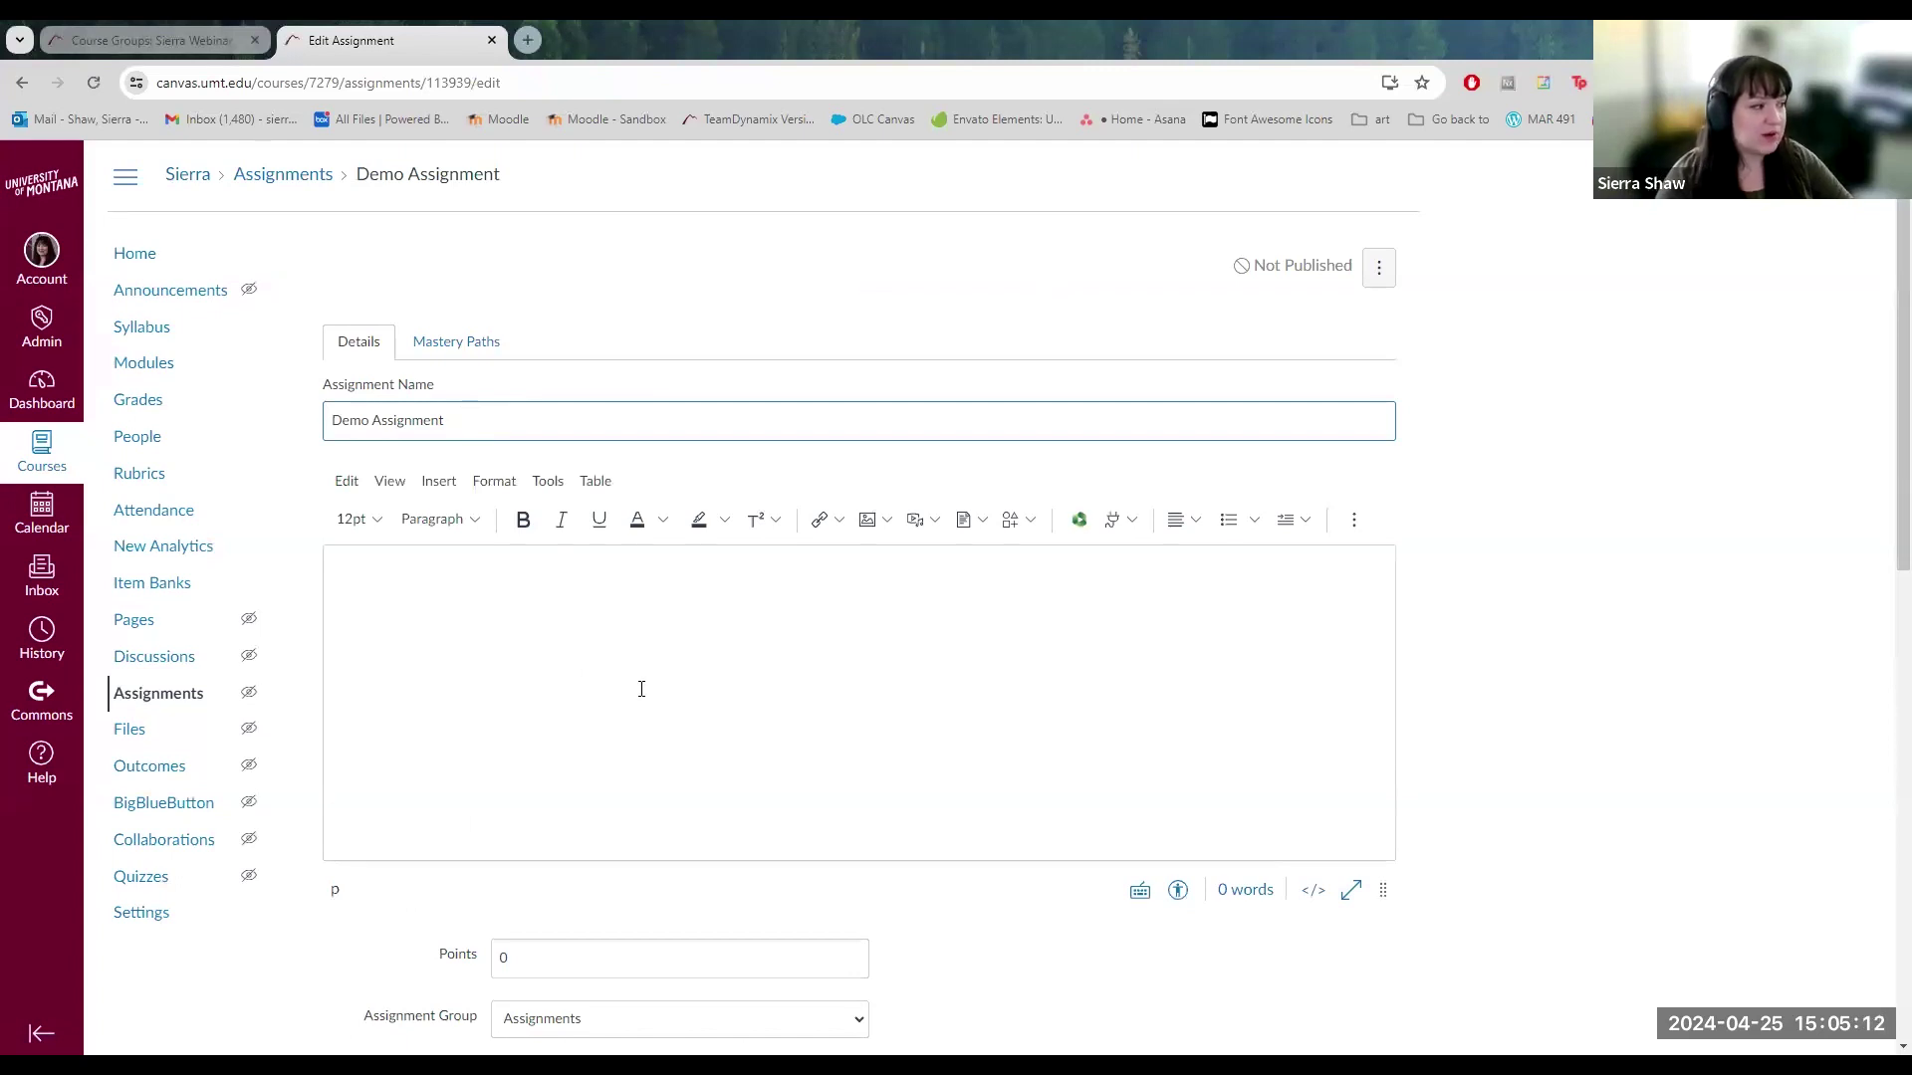
Enter 'Instructions Here' as the assignment description and set Points to 10.
click(641, 689)
text(Instruct)
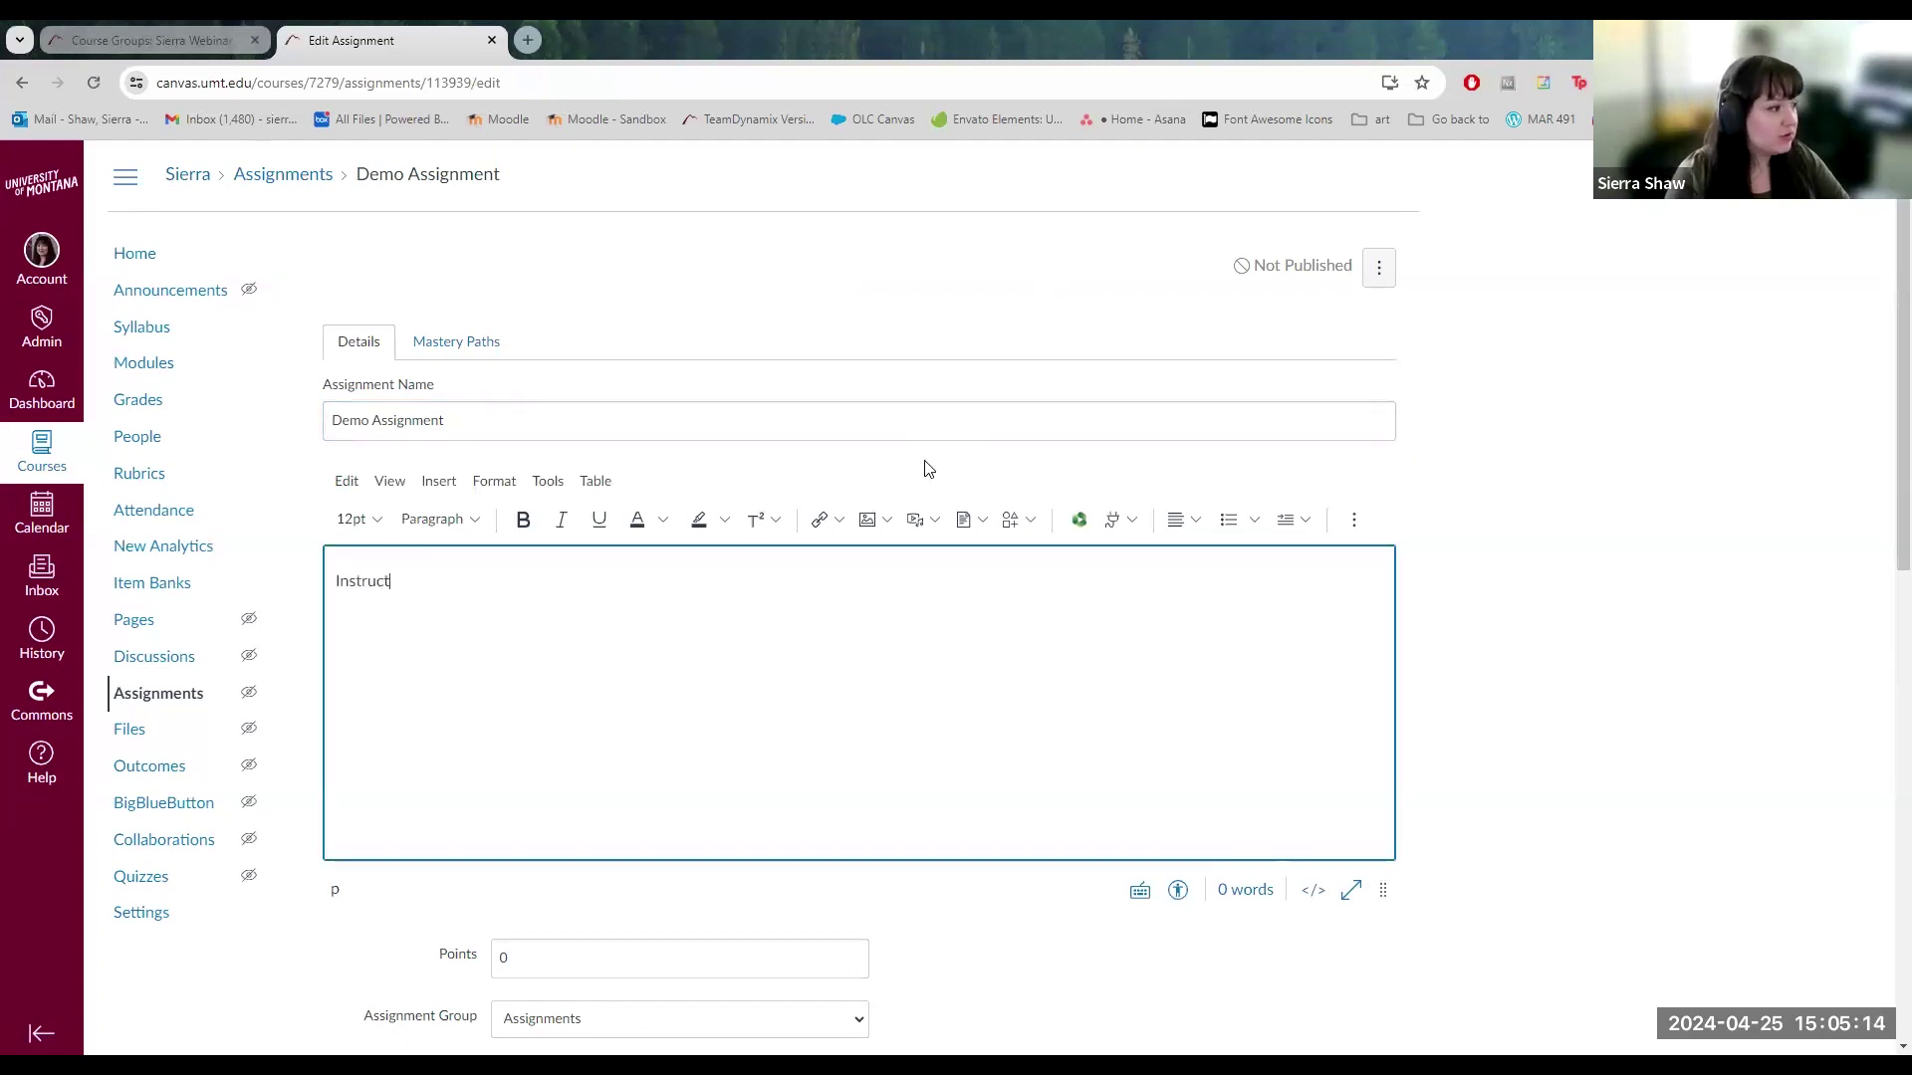
text(ions Here)
scroll(1305, 434, down, 5)
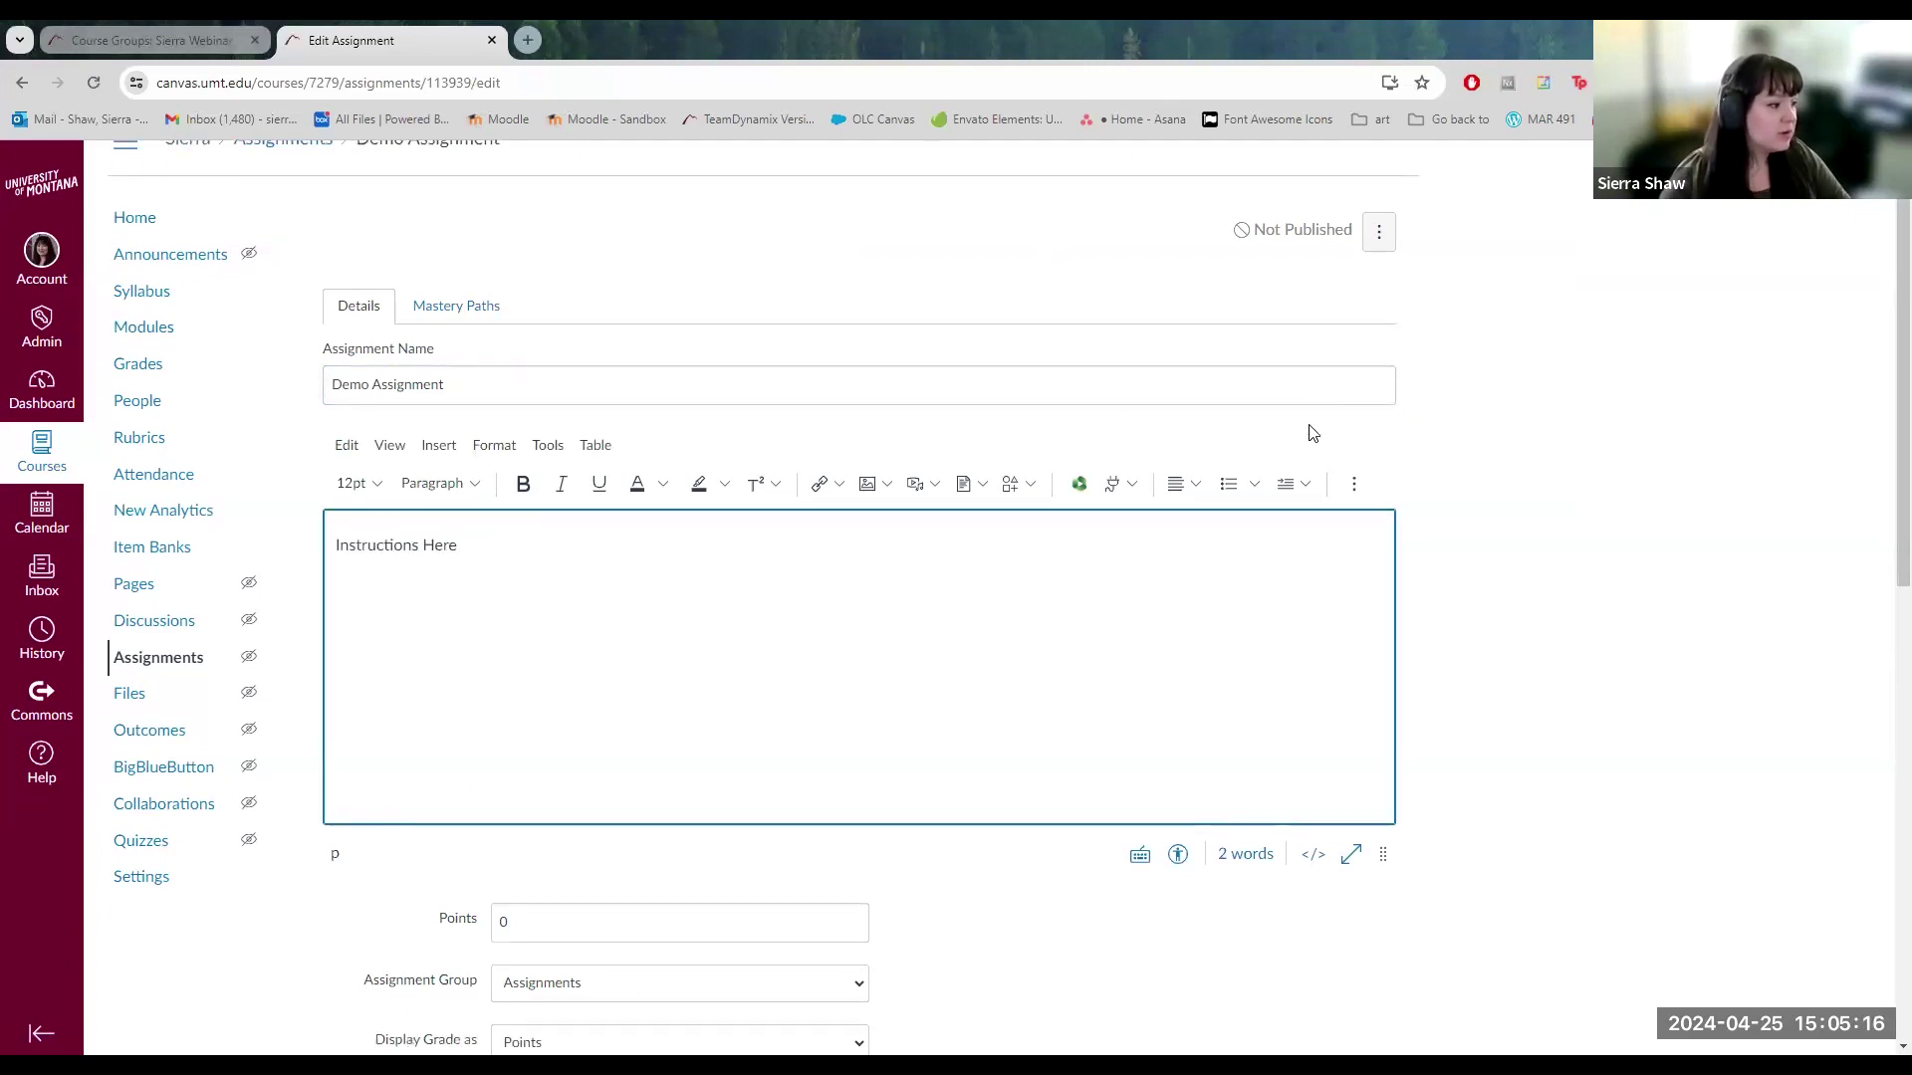
click(518, 467)
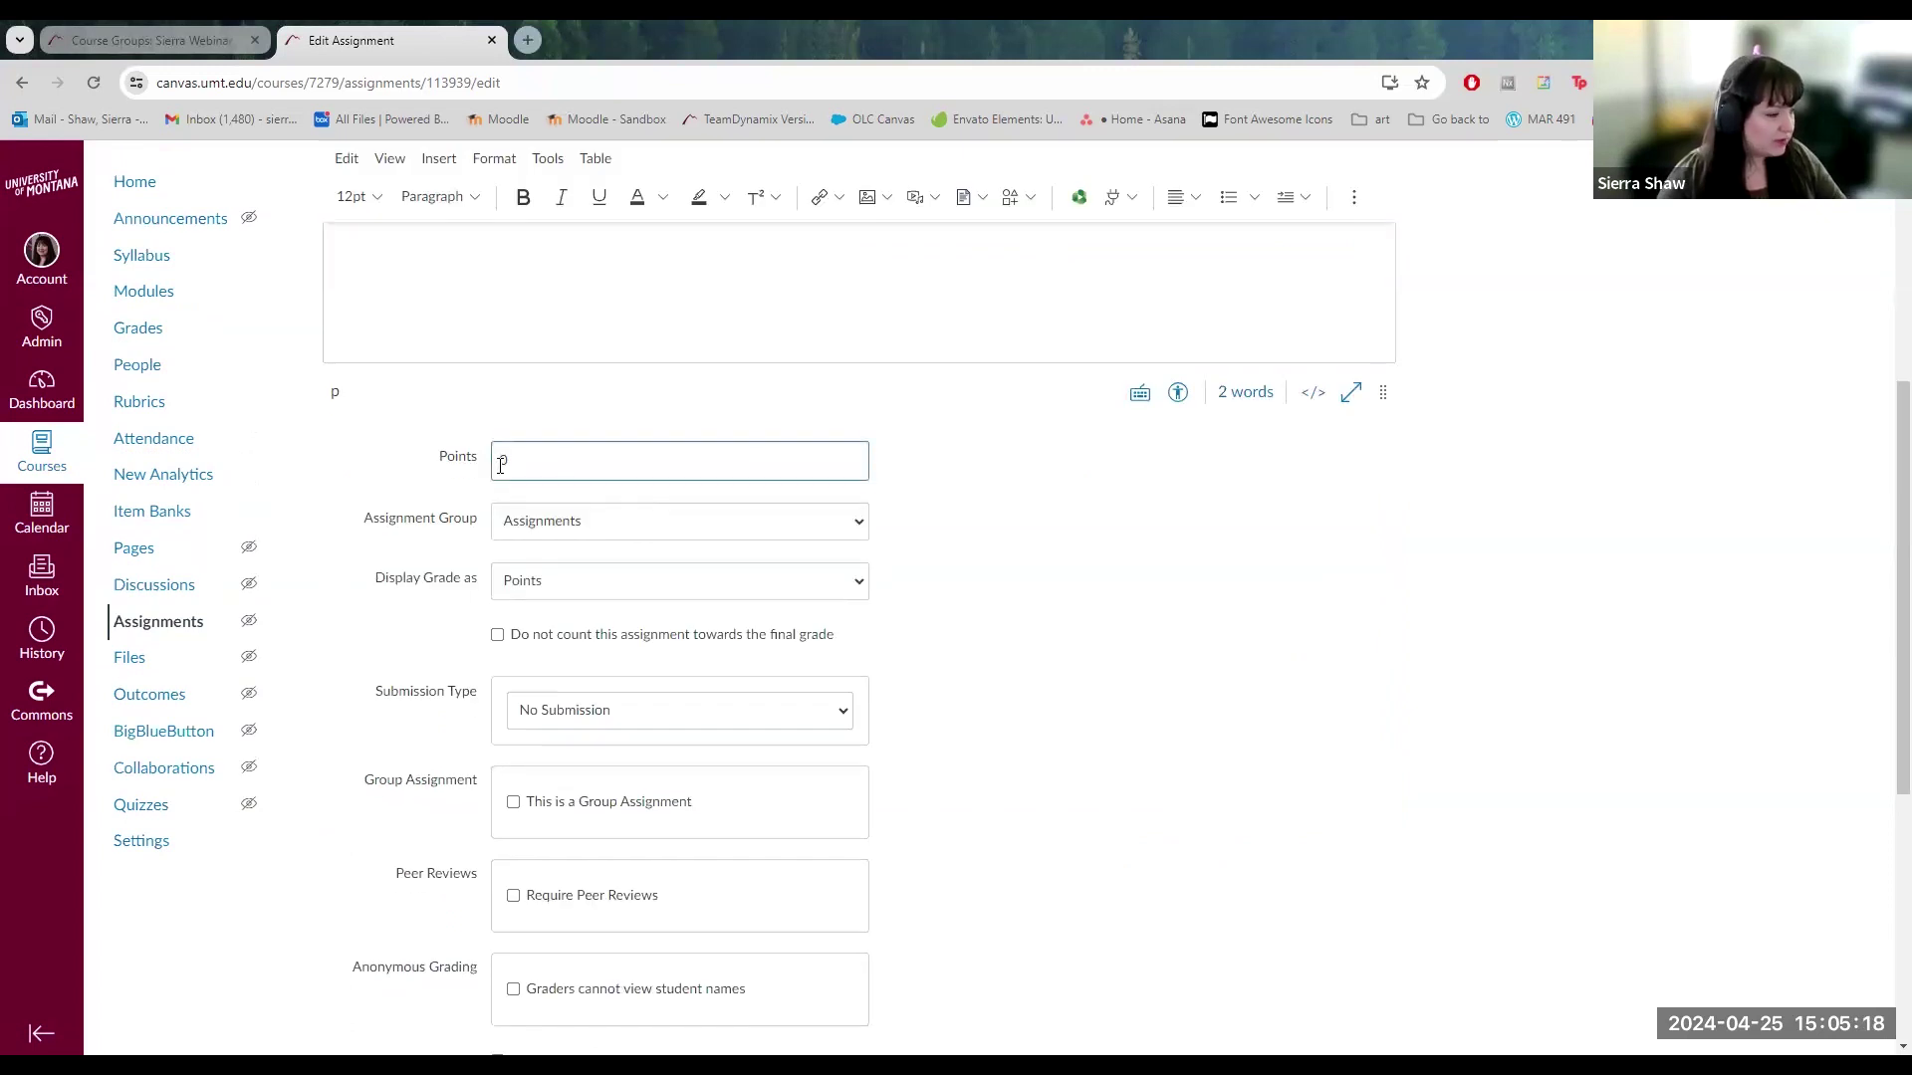
text(10)
Review the Assignment Group choices, leaving it on Assignments for now.
scroll(610, 516, down, 3)
scroll(615, 482, up, 2)
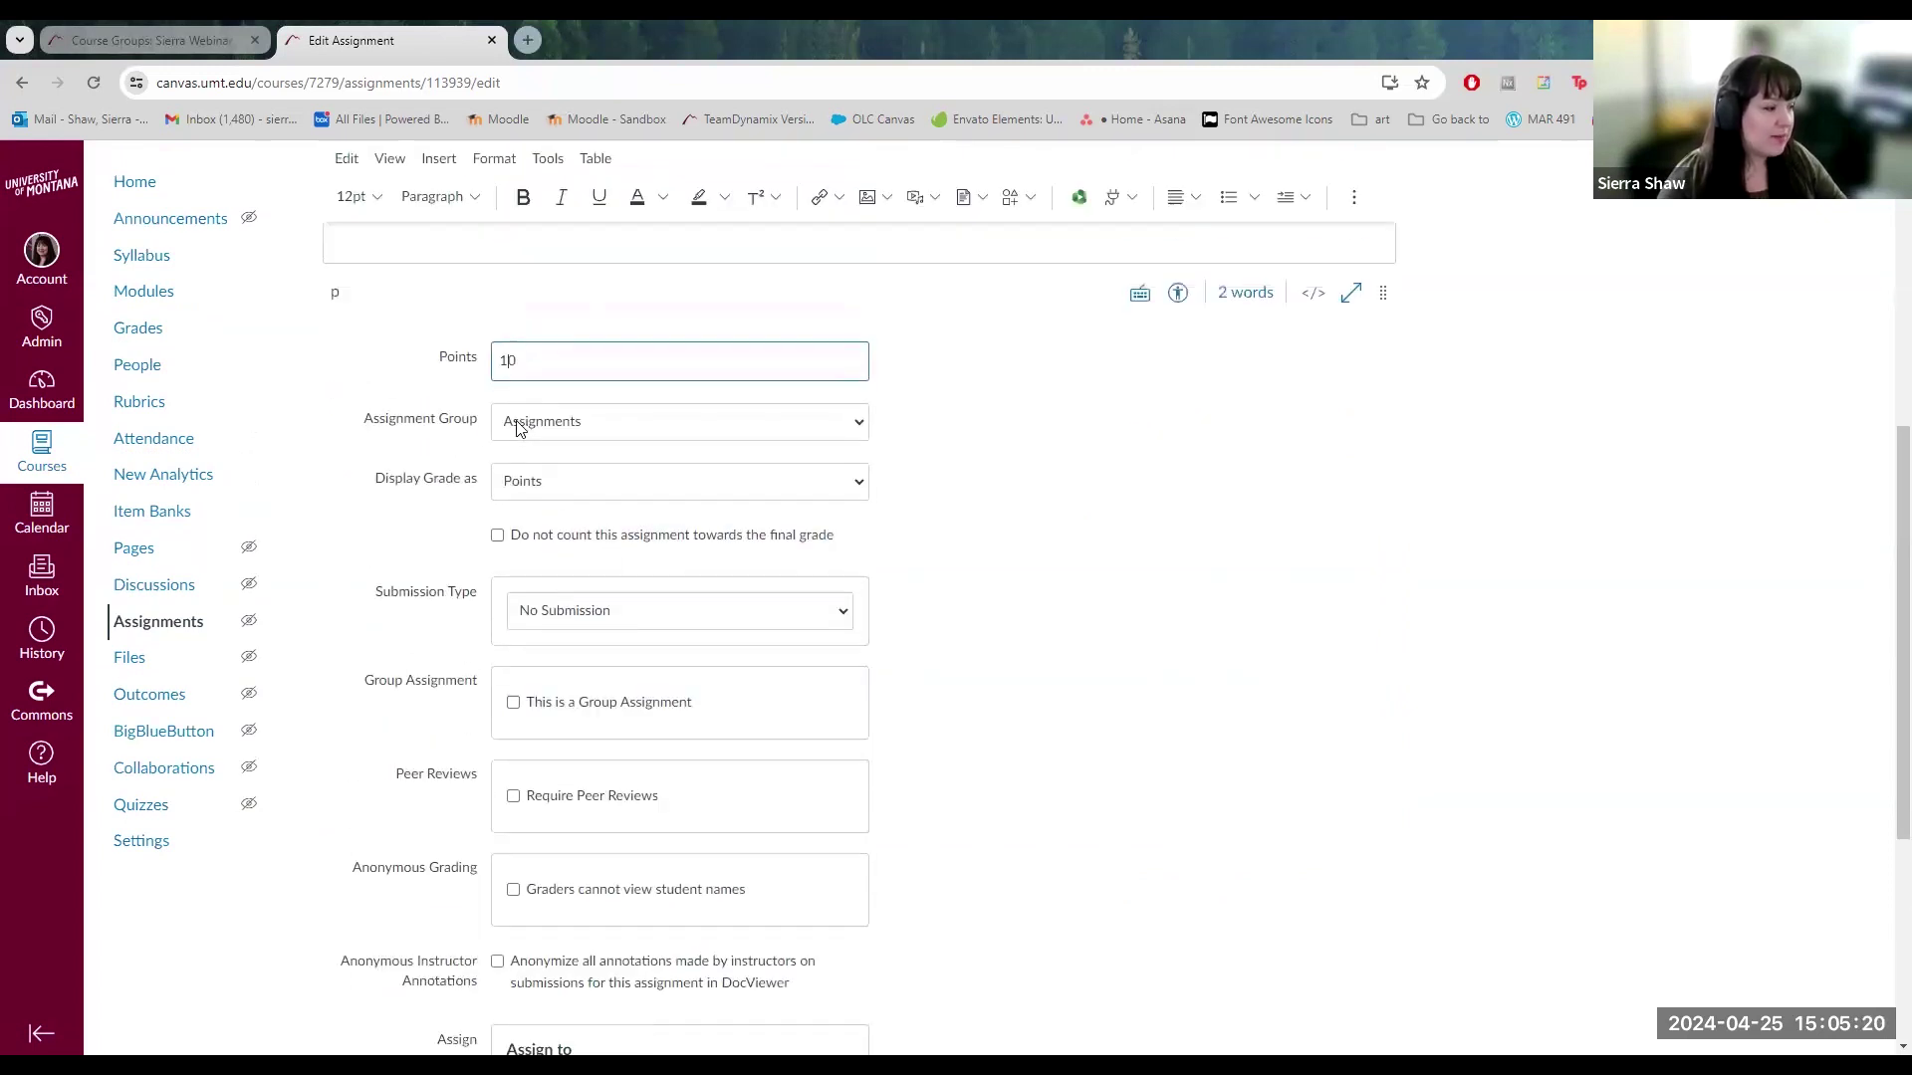
click(492, 425)
click(463, 431)
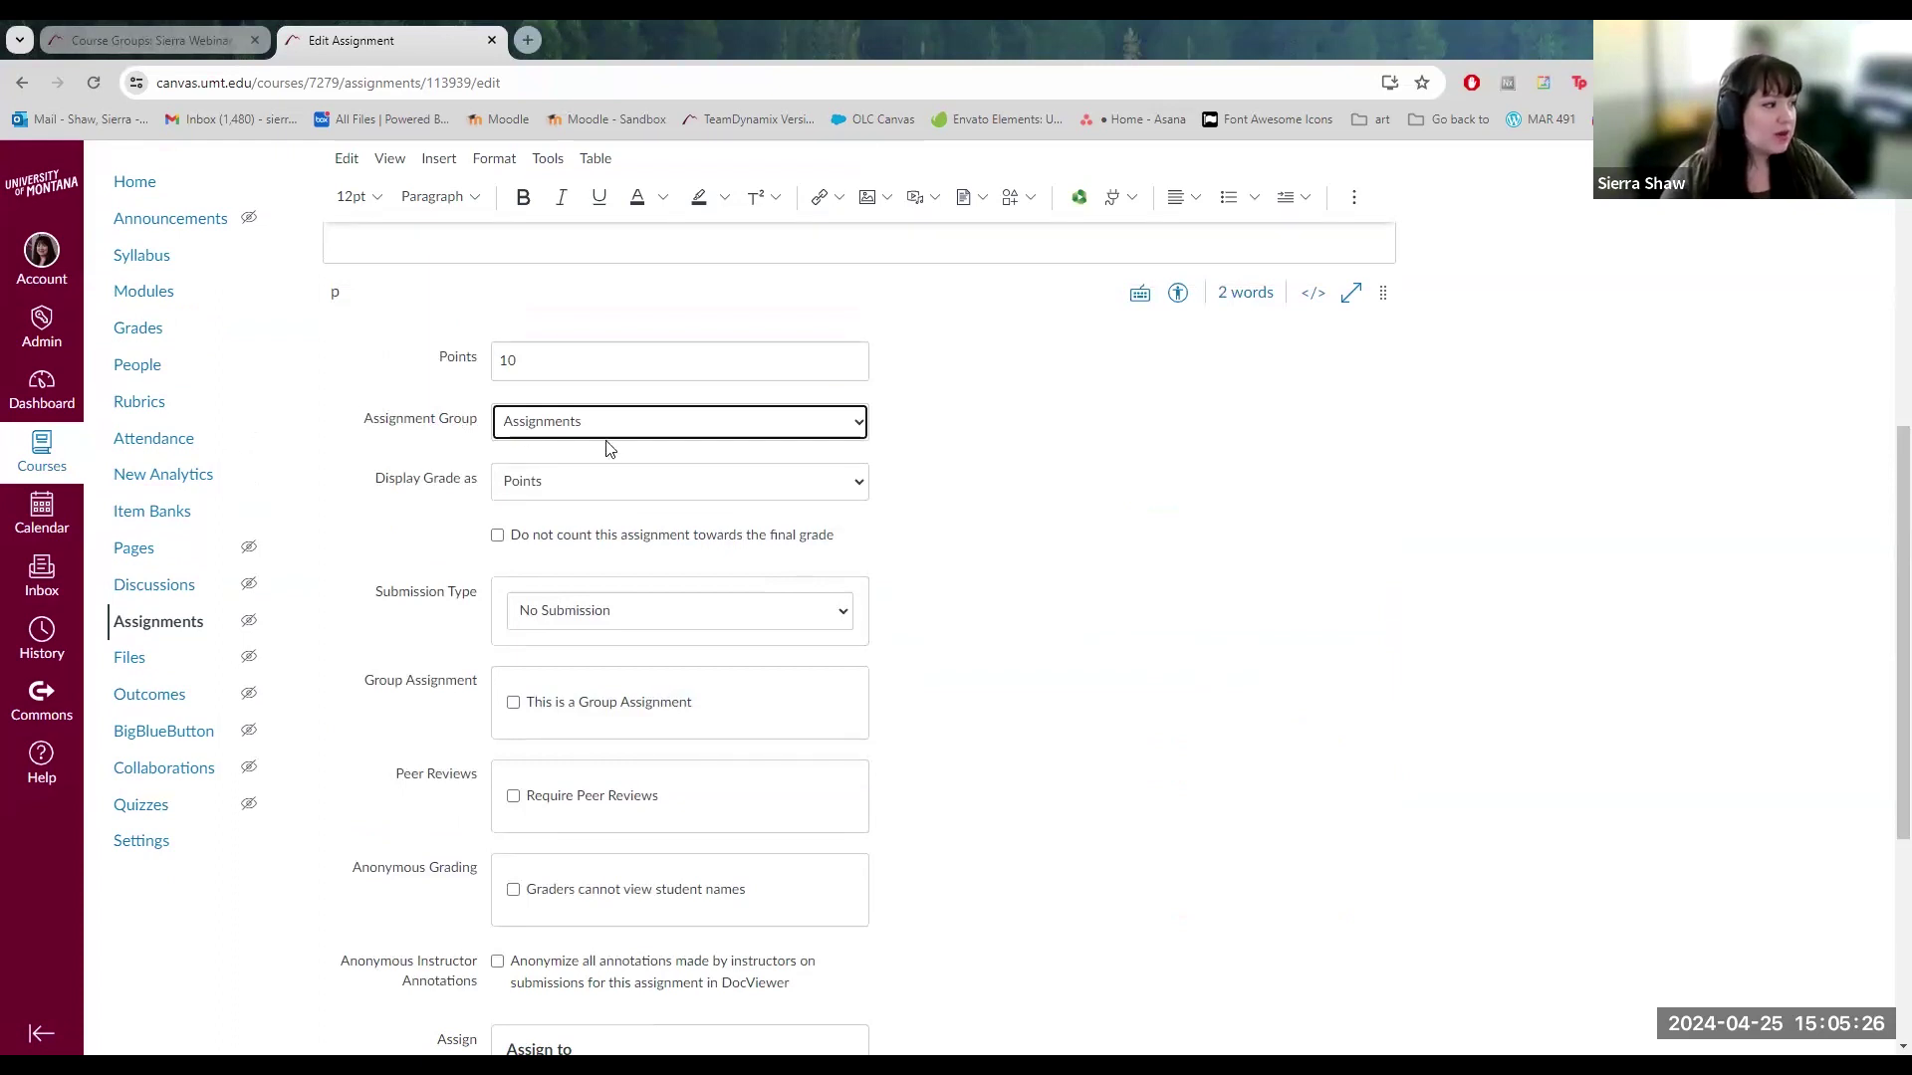
click(580, 629)
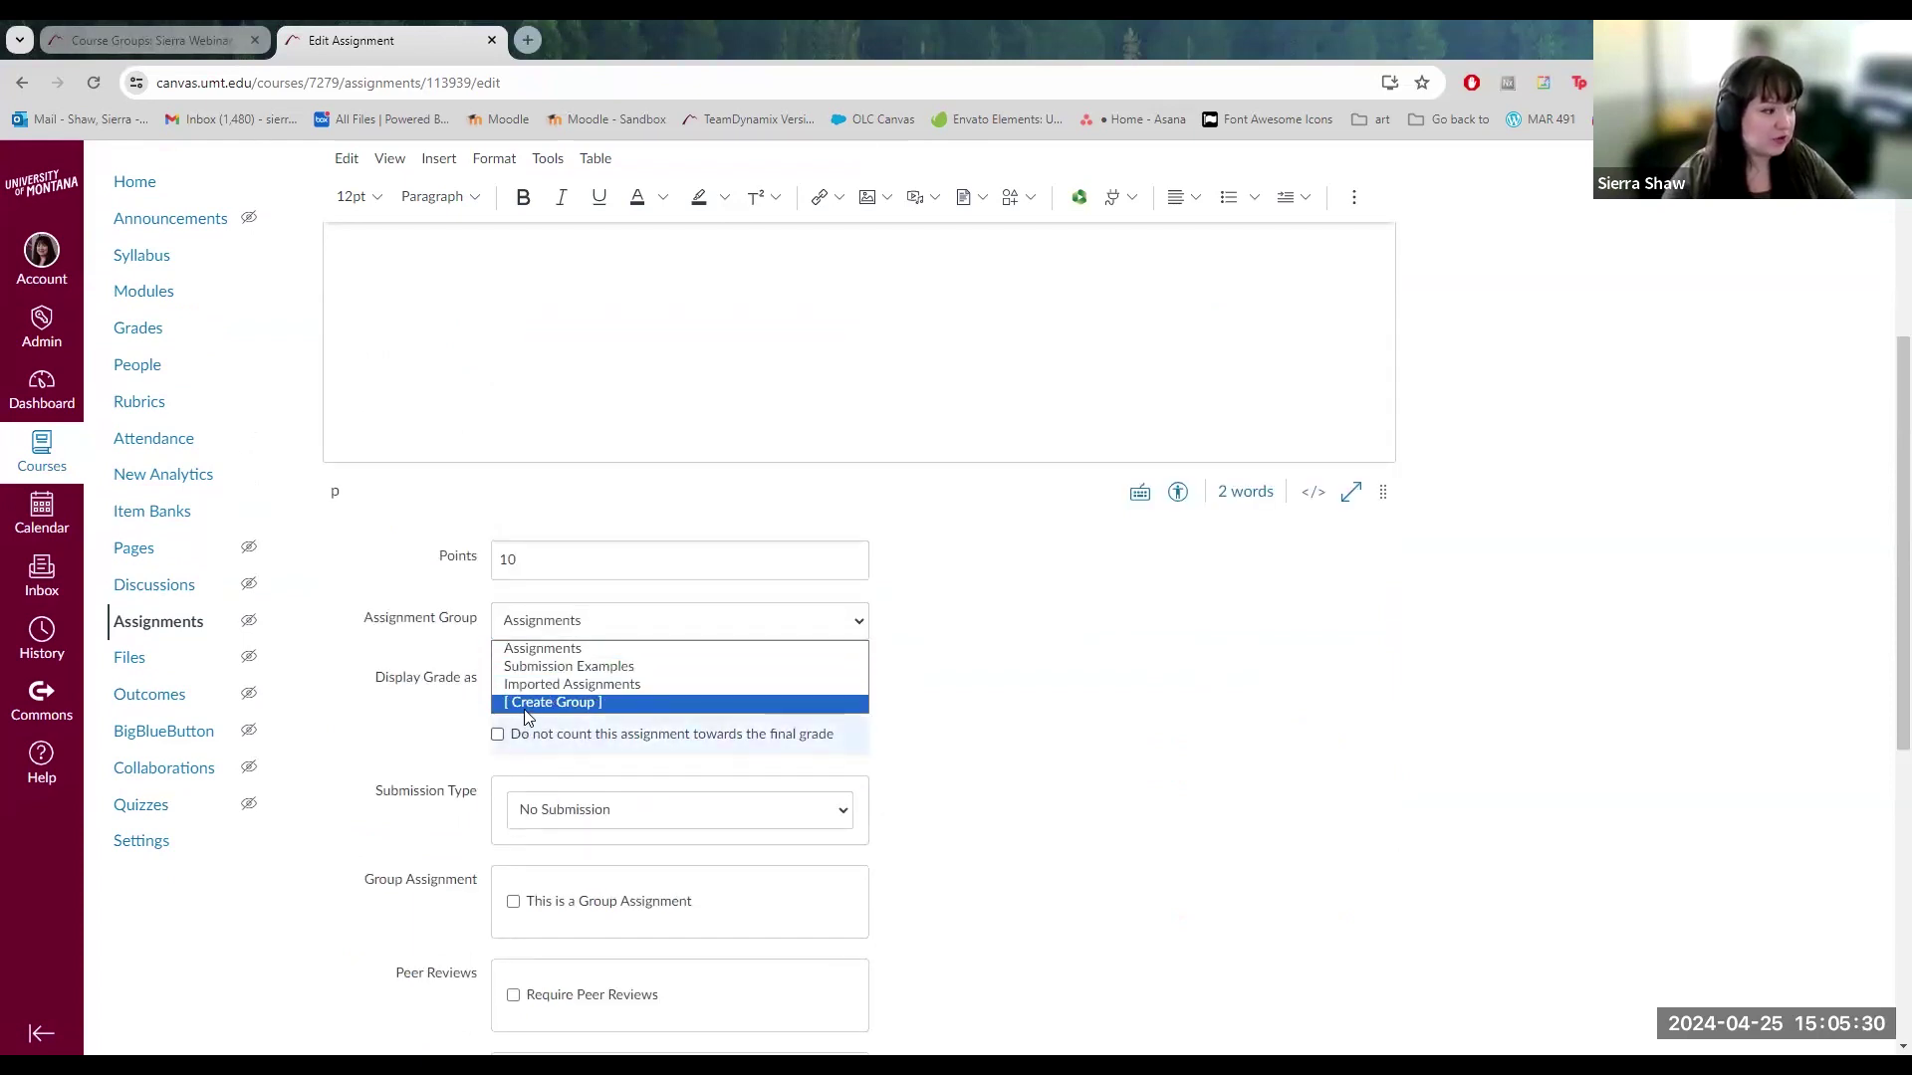
Put Demo Assignment in a new 'Demo Examples' assignment group, keeping grades displayed as Points.
click(531, 703)
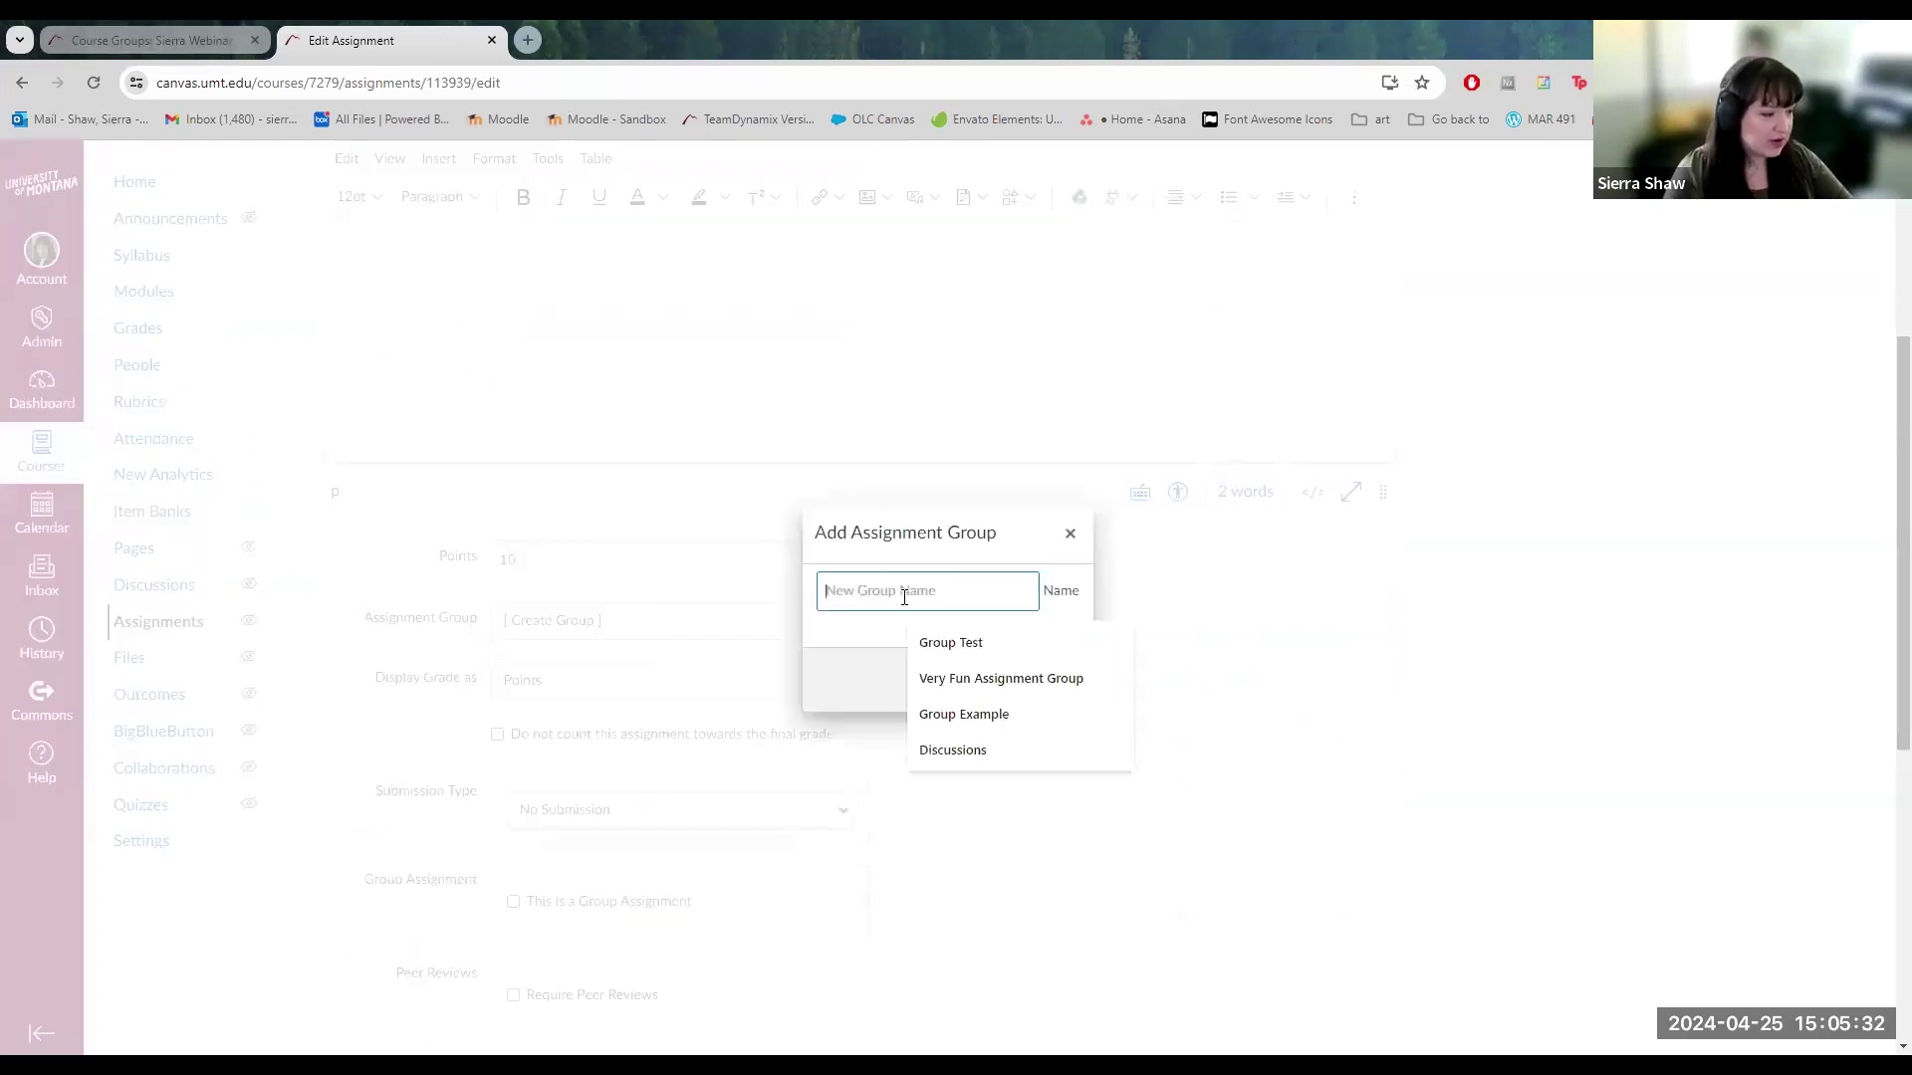
text(Demo Example)
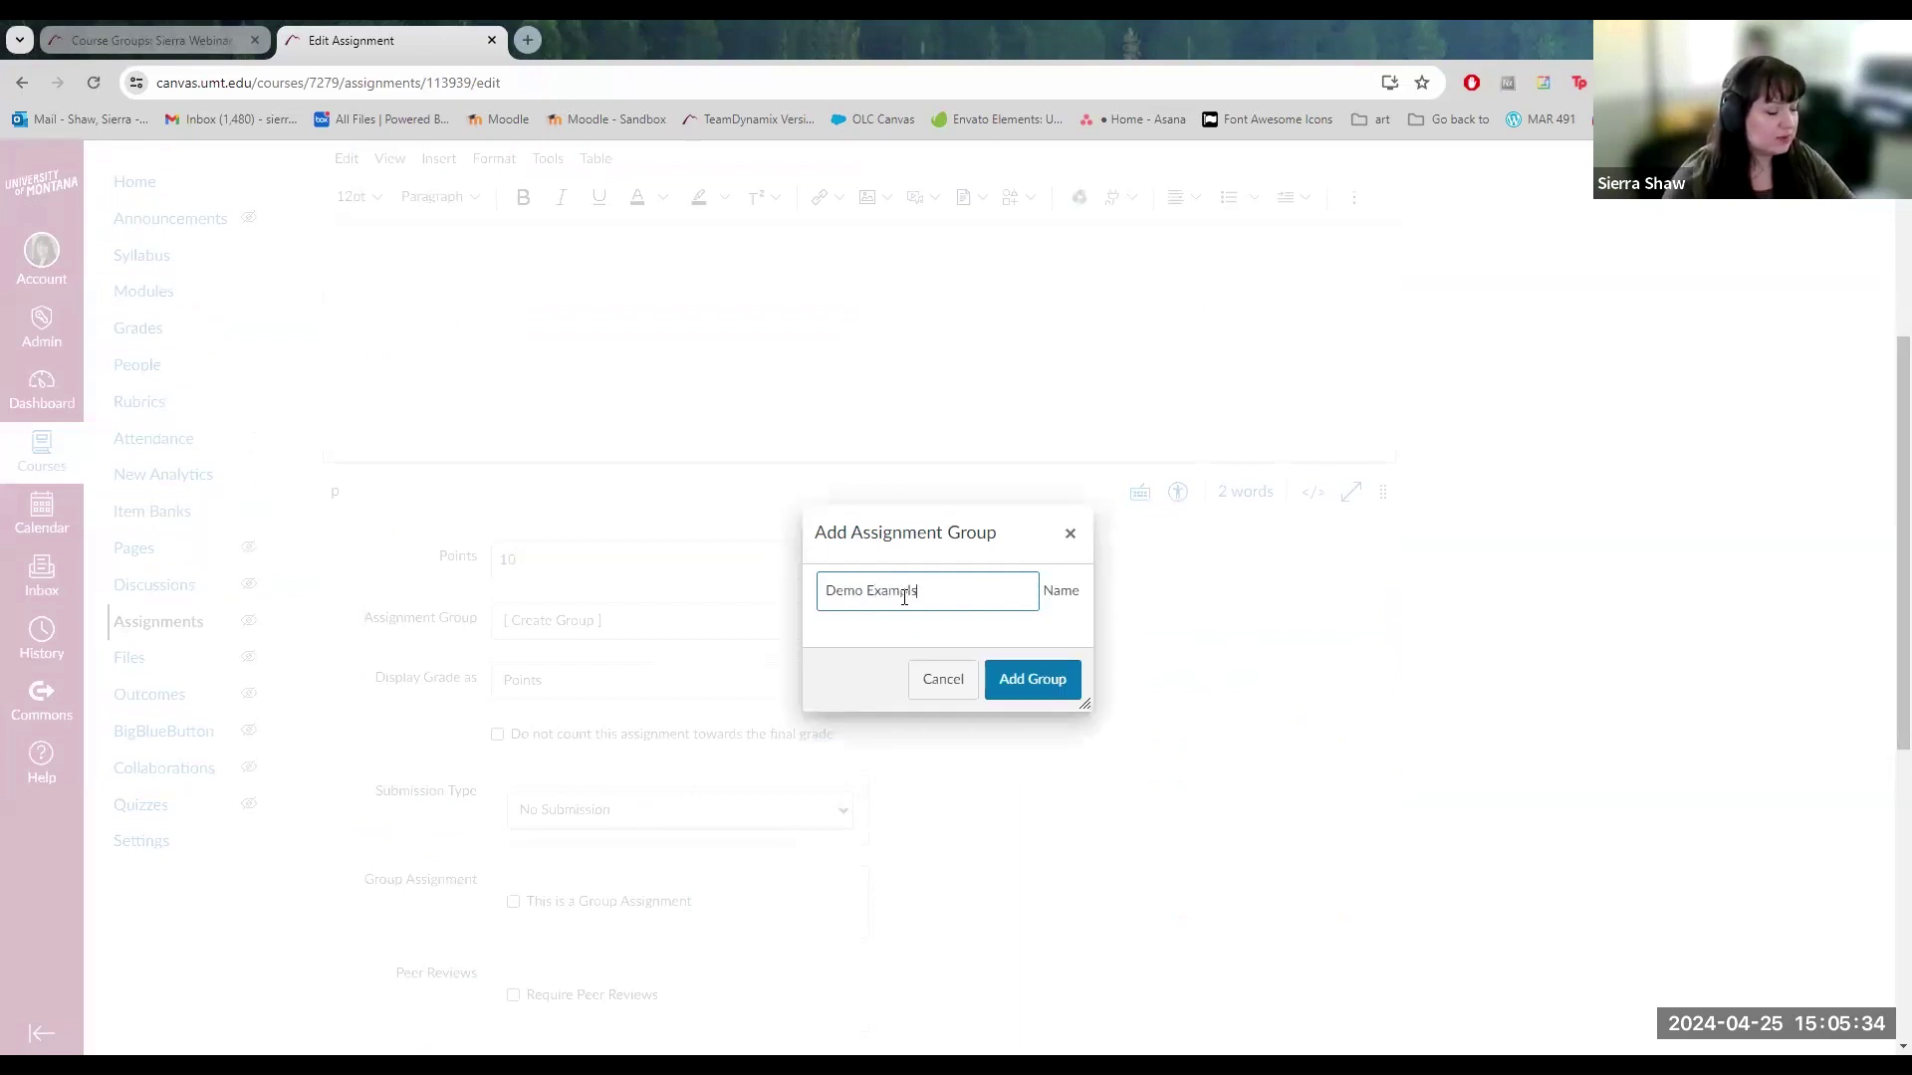
text(s)
key(Return)
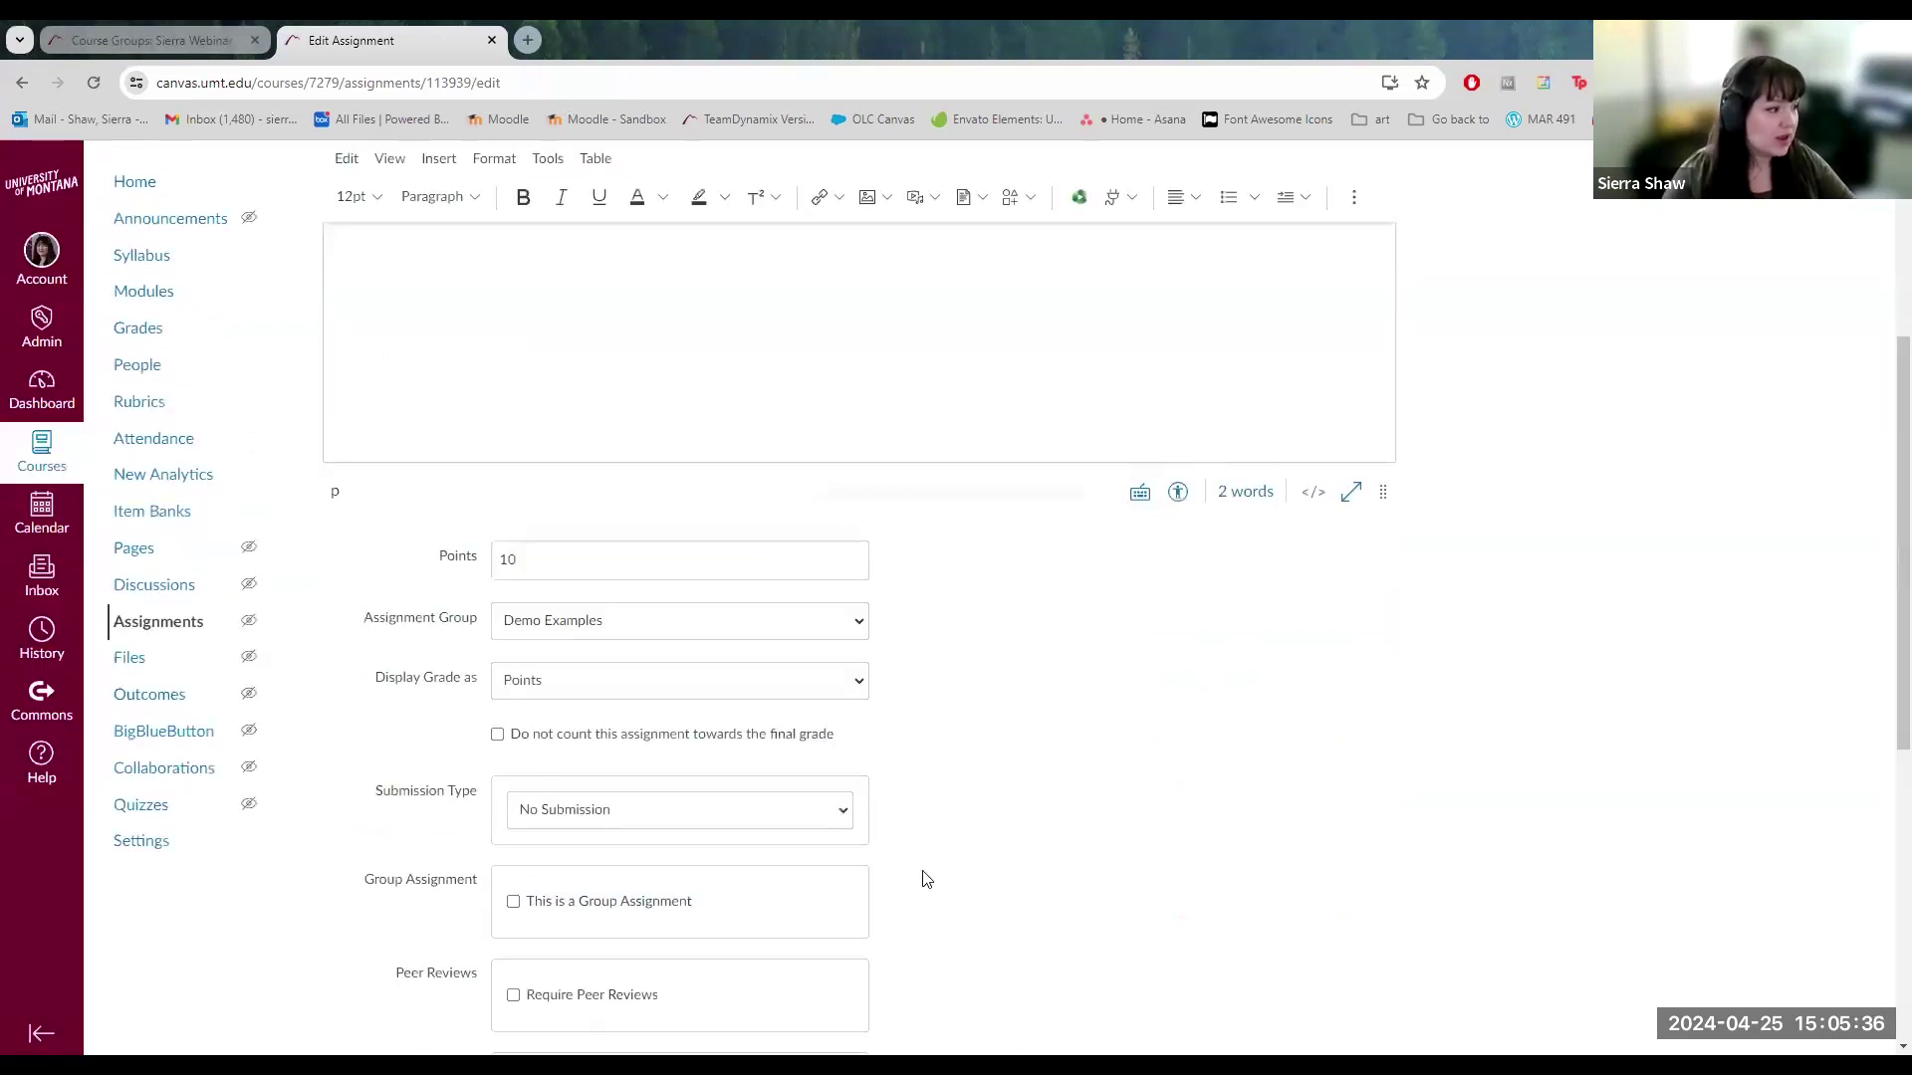
scroll(921, 727, down, 1)
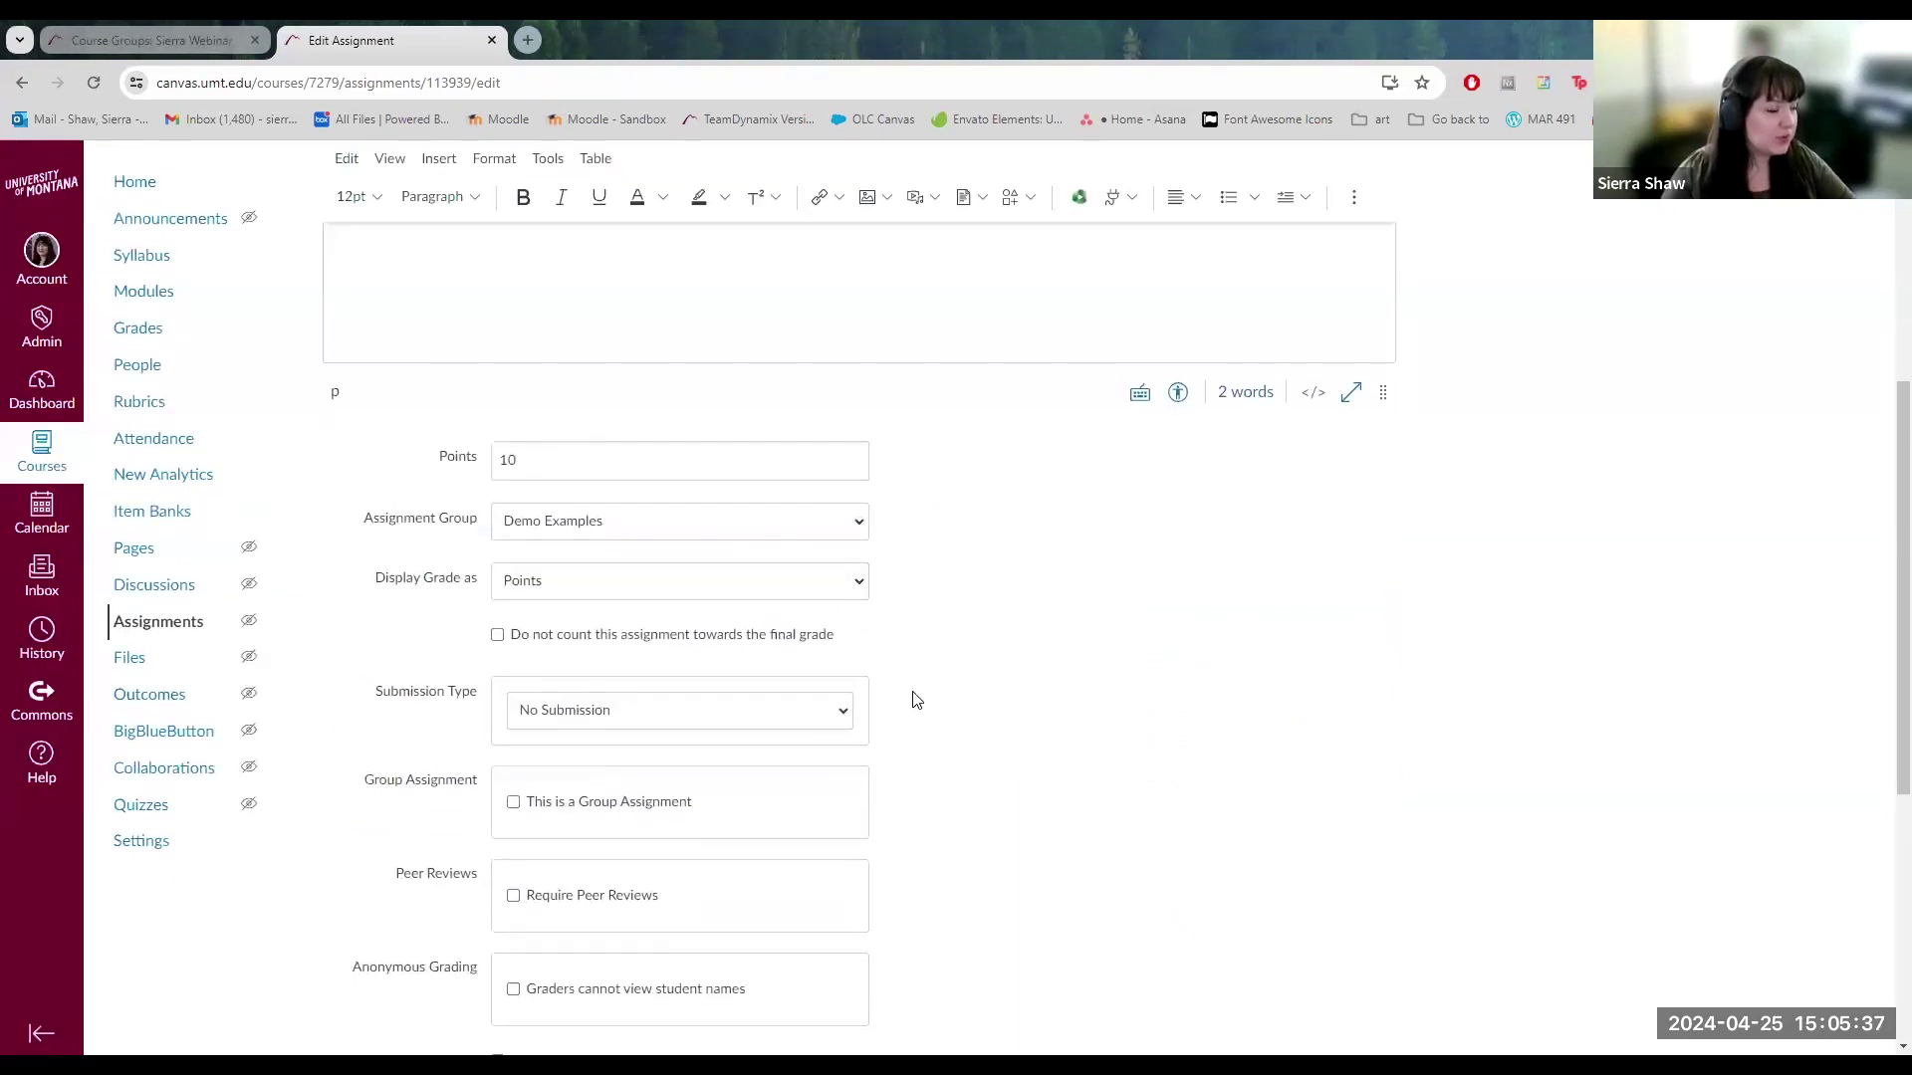
click(559, 585)
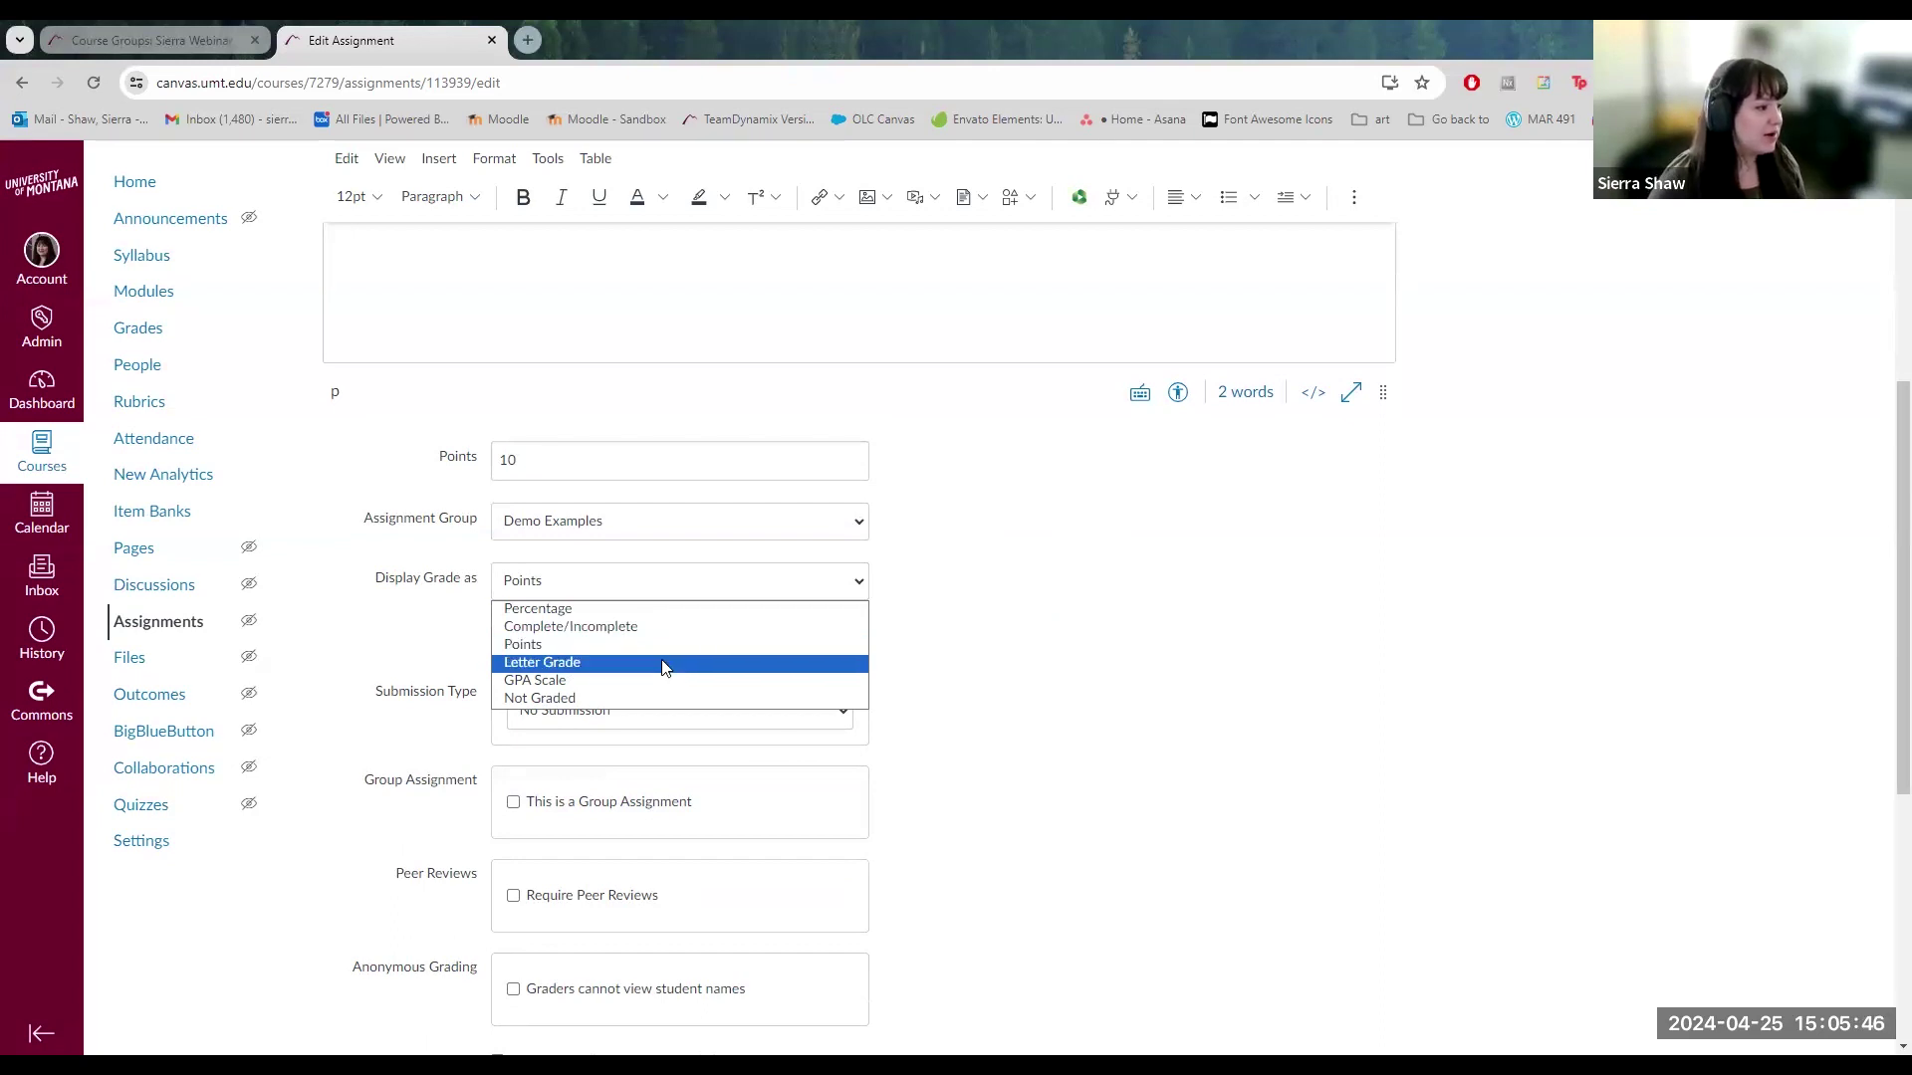
click(1040, 635)
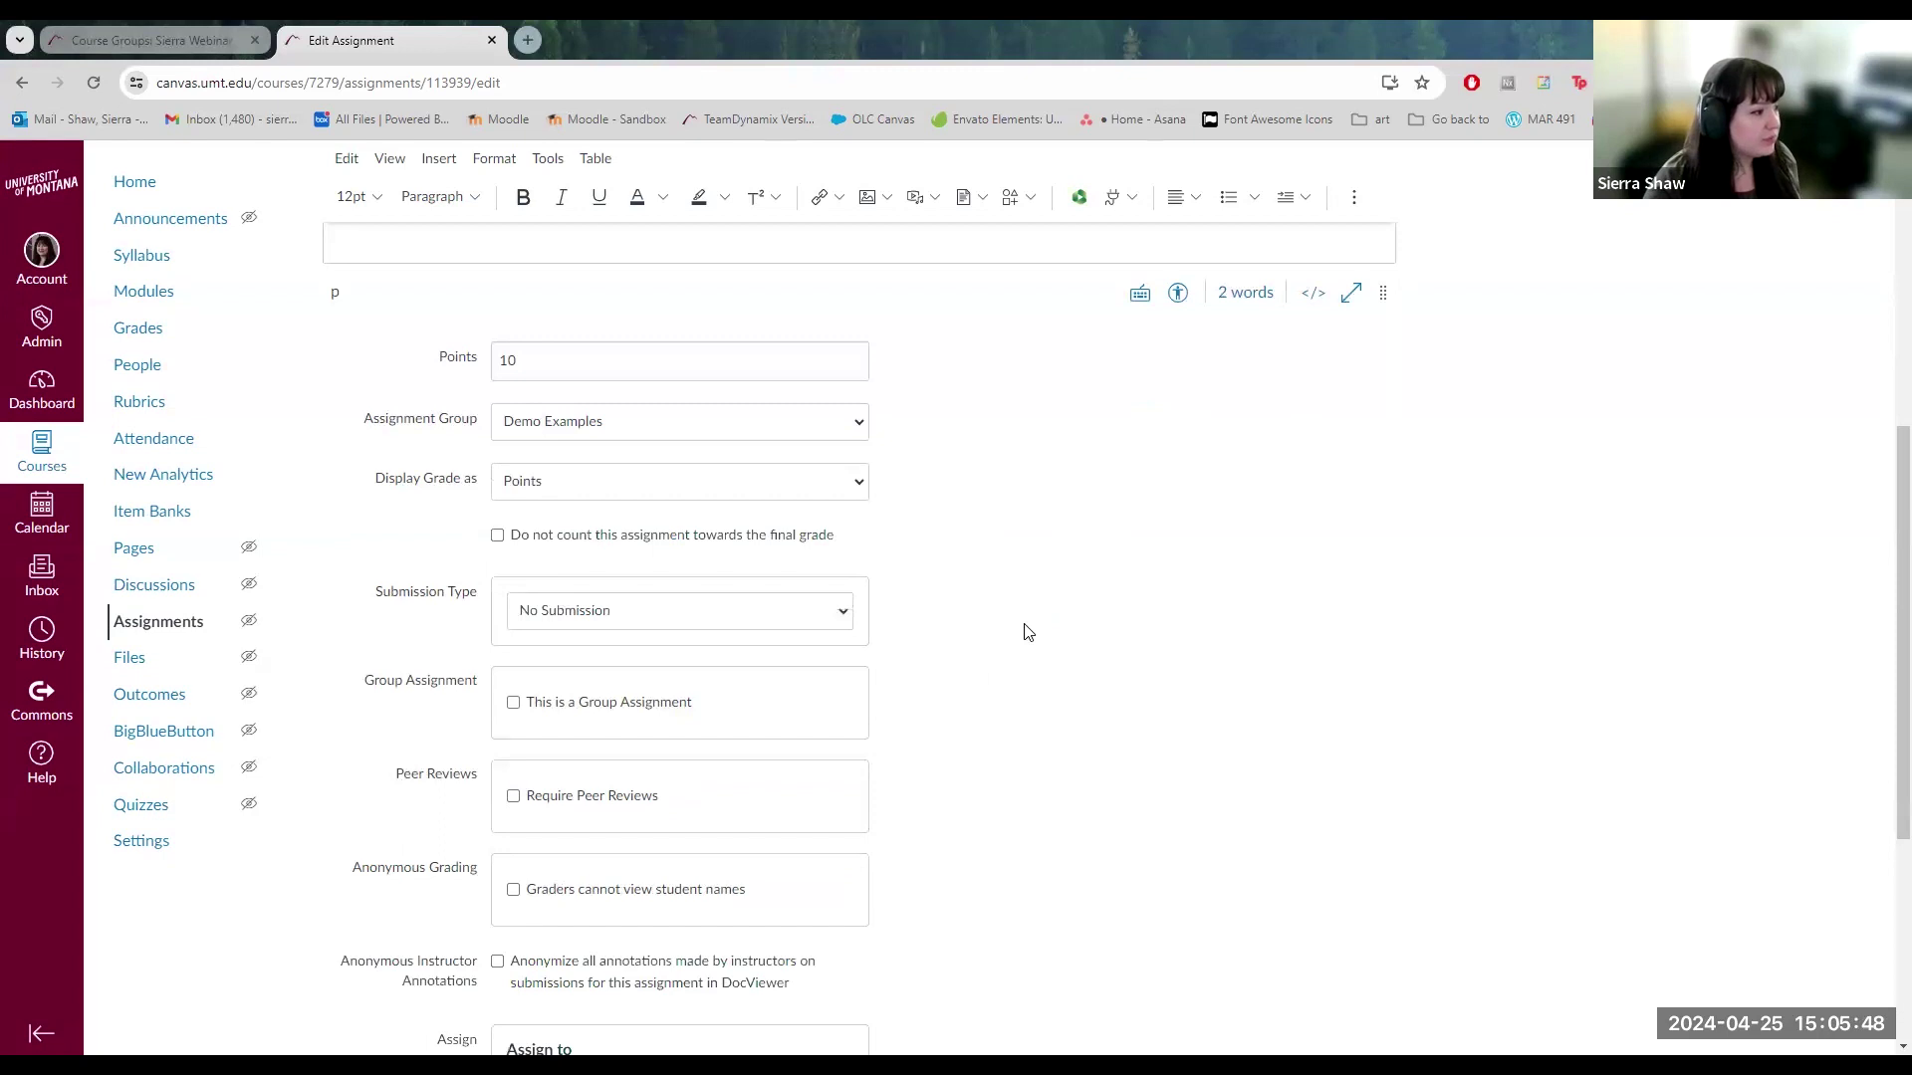
Change the assignment's submission type from No Submission and On Paper to Online.
click(609, 610)
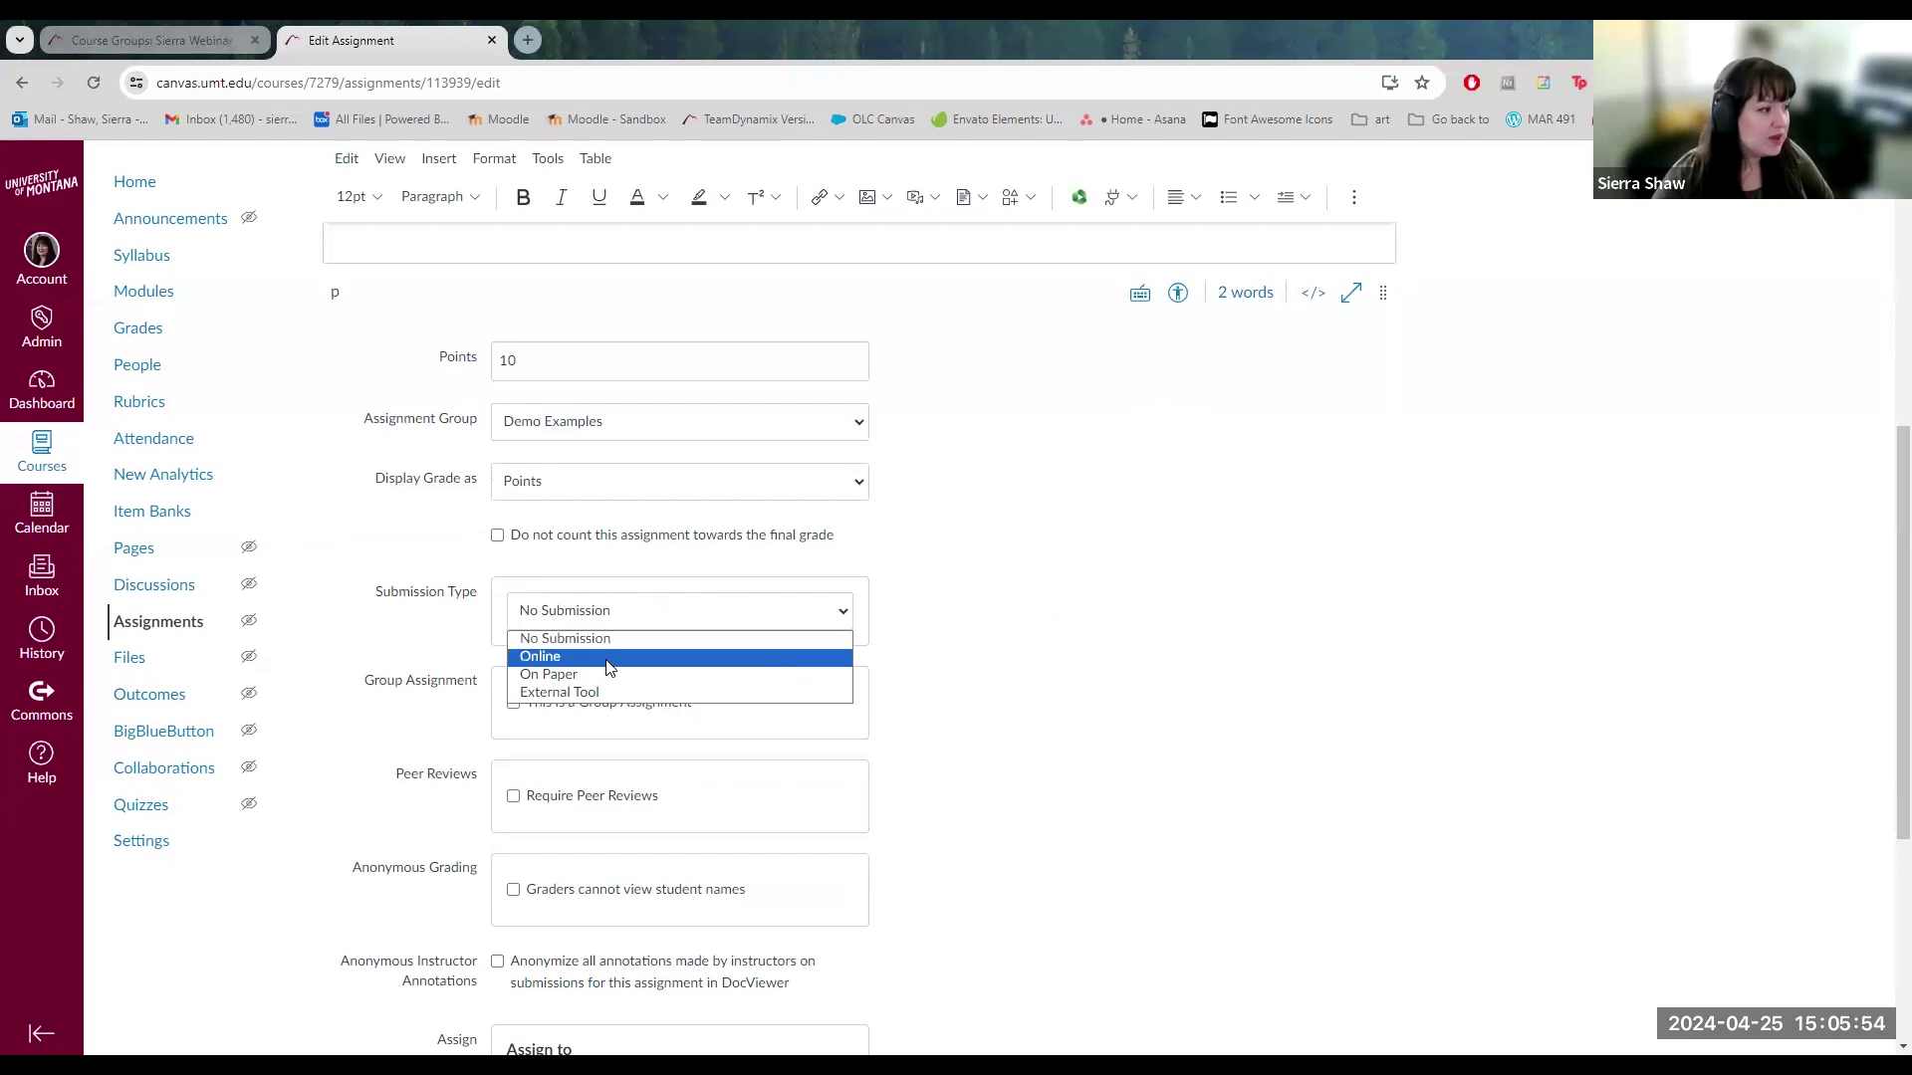
click(611, 639)
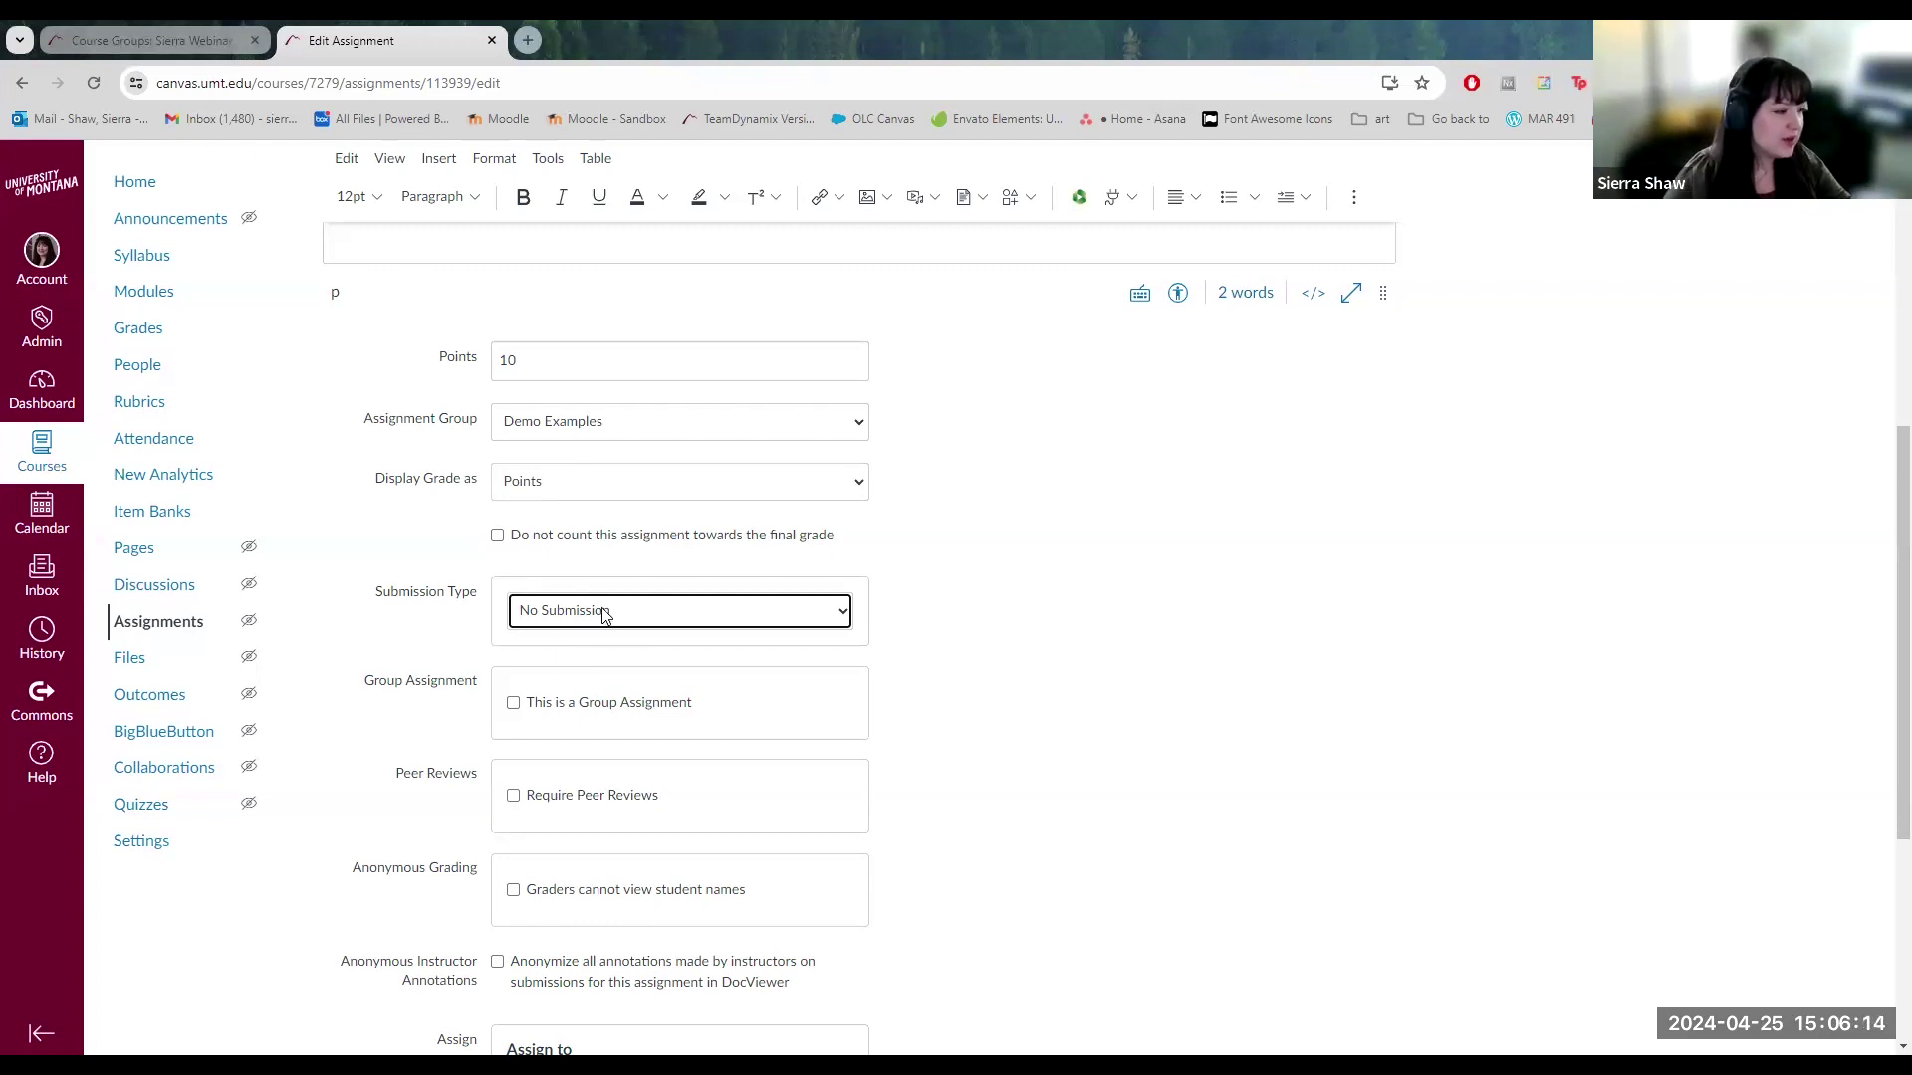
click(603, 615)
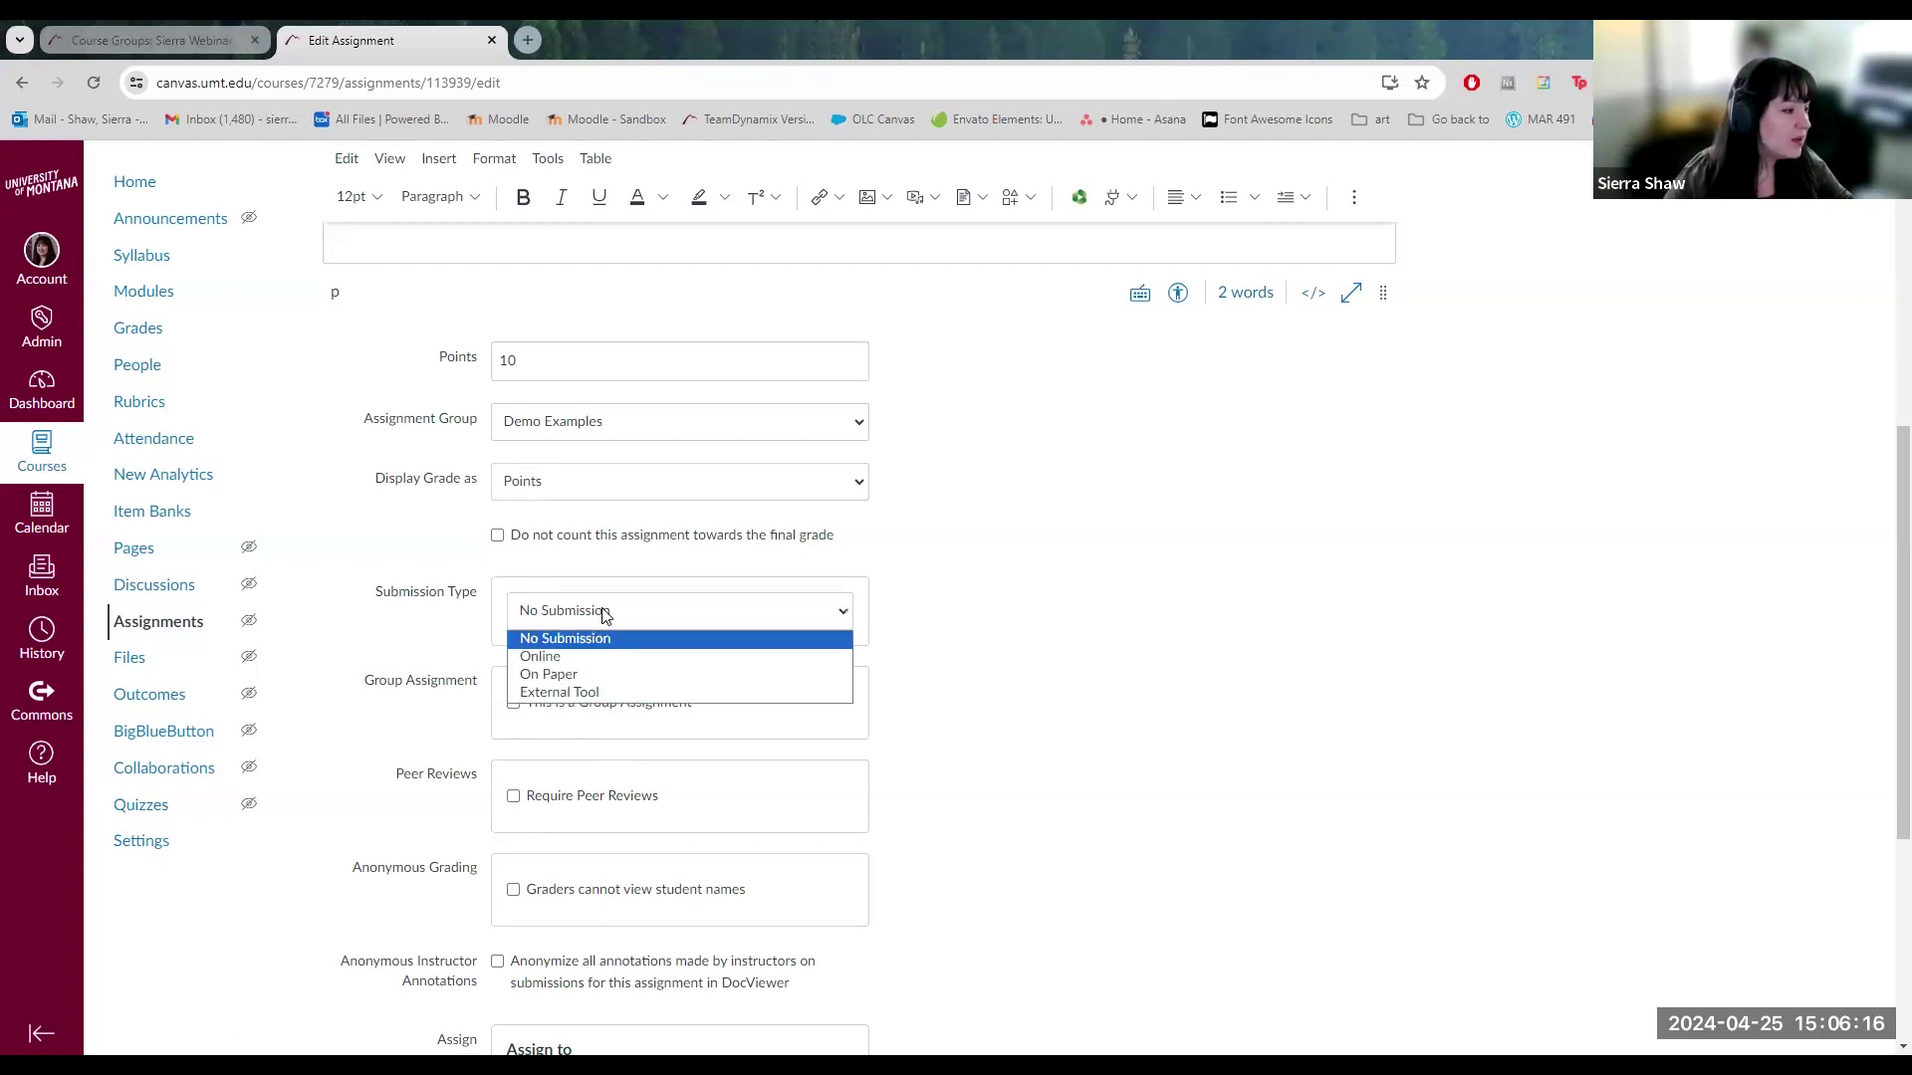
click(590, 676)
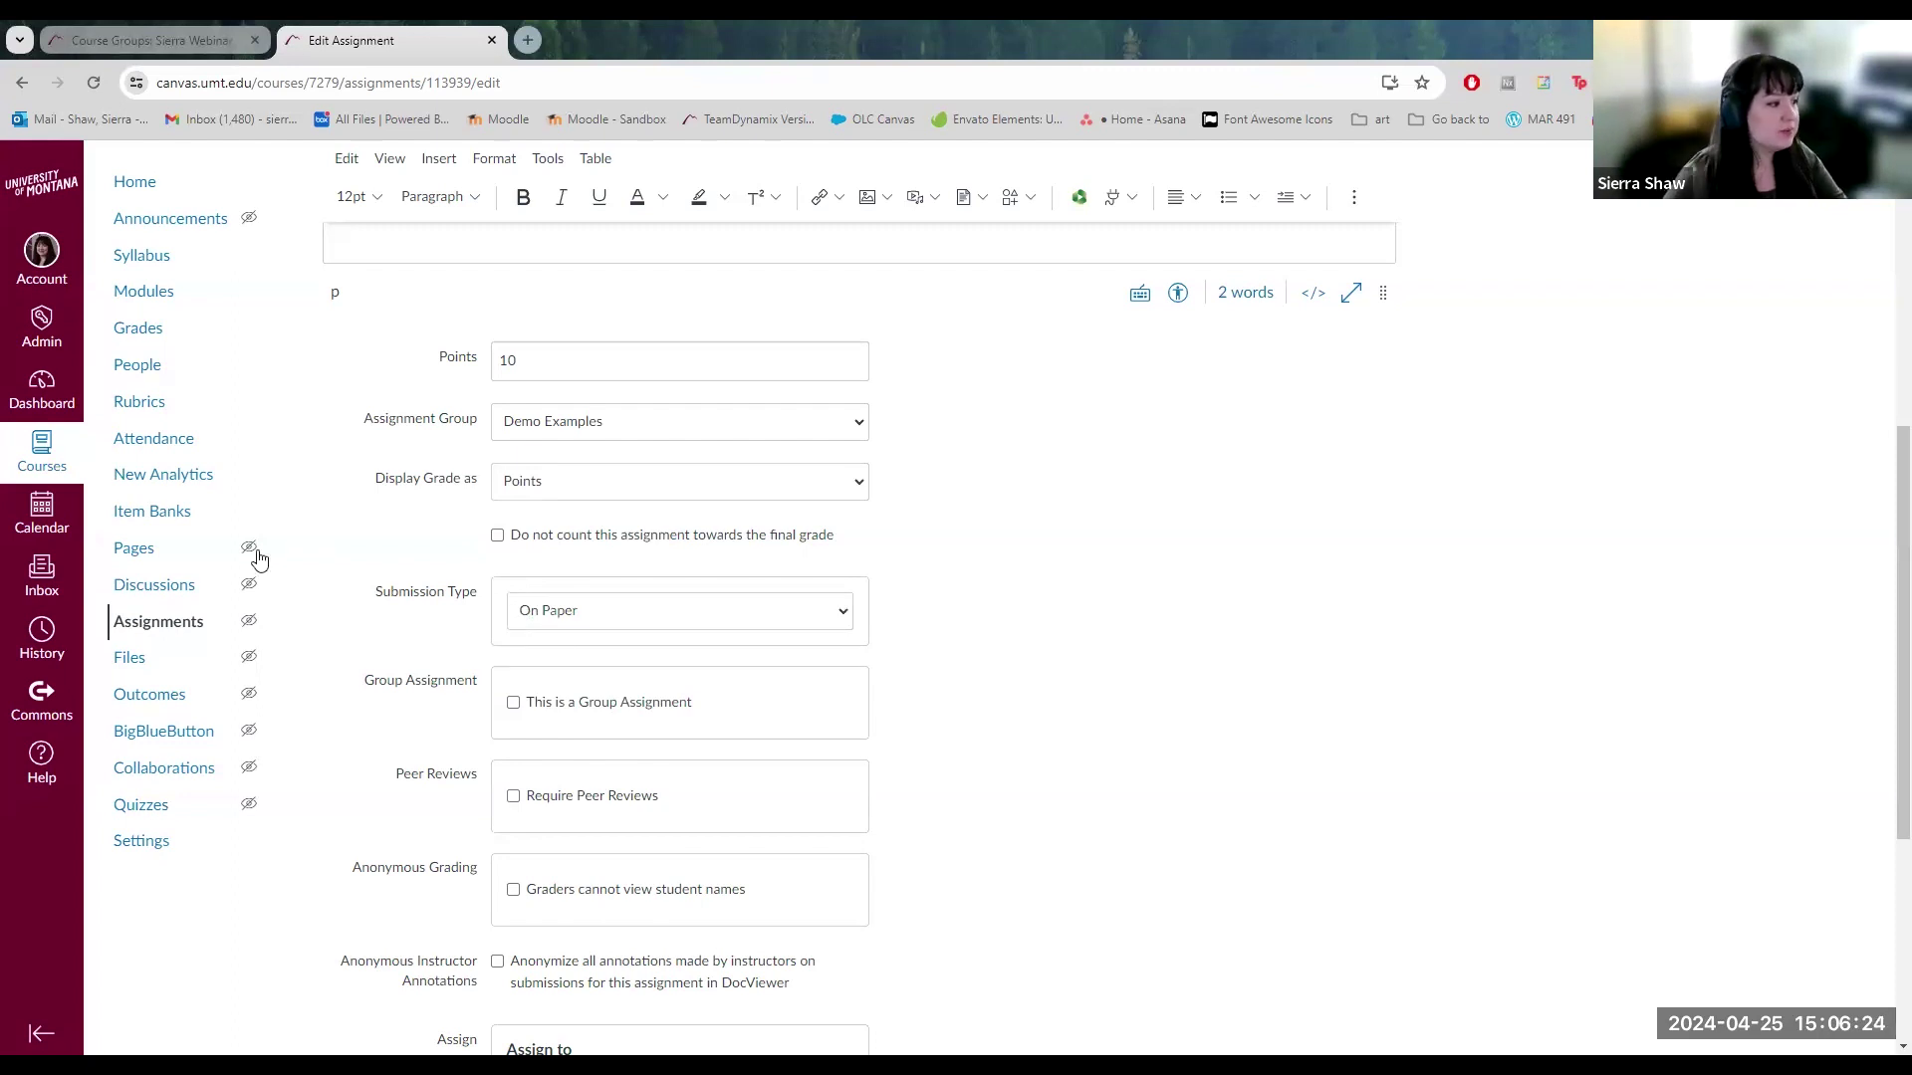
click(625, 616)
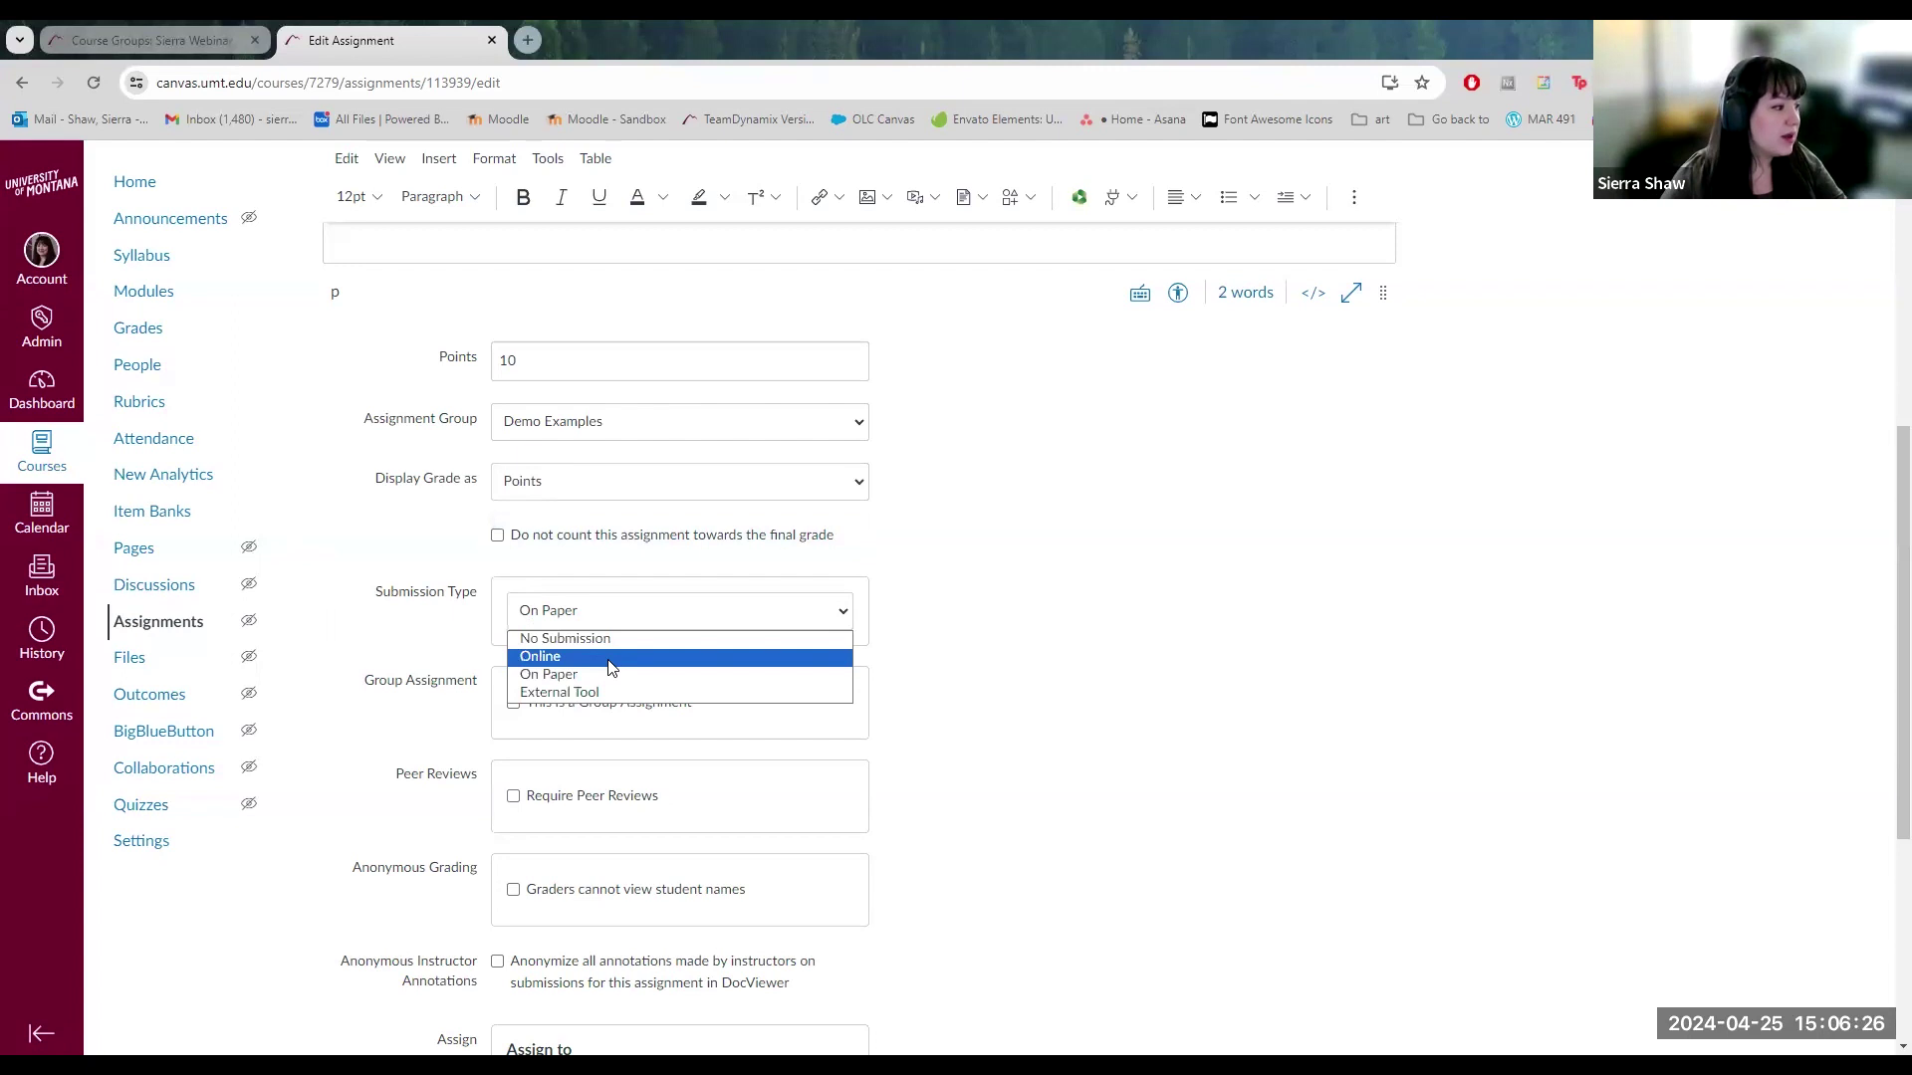
click(605, 658)
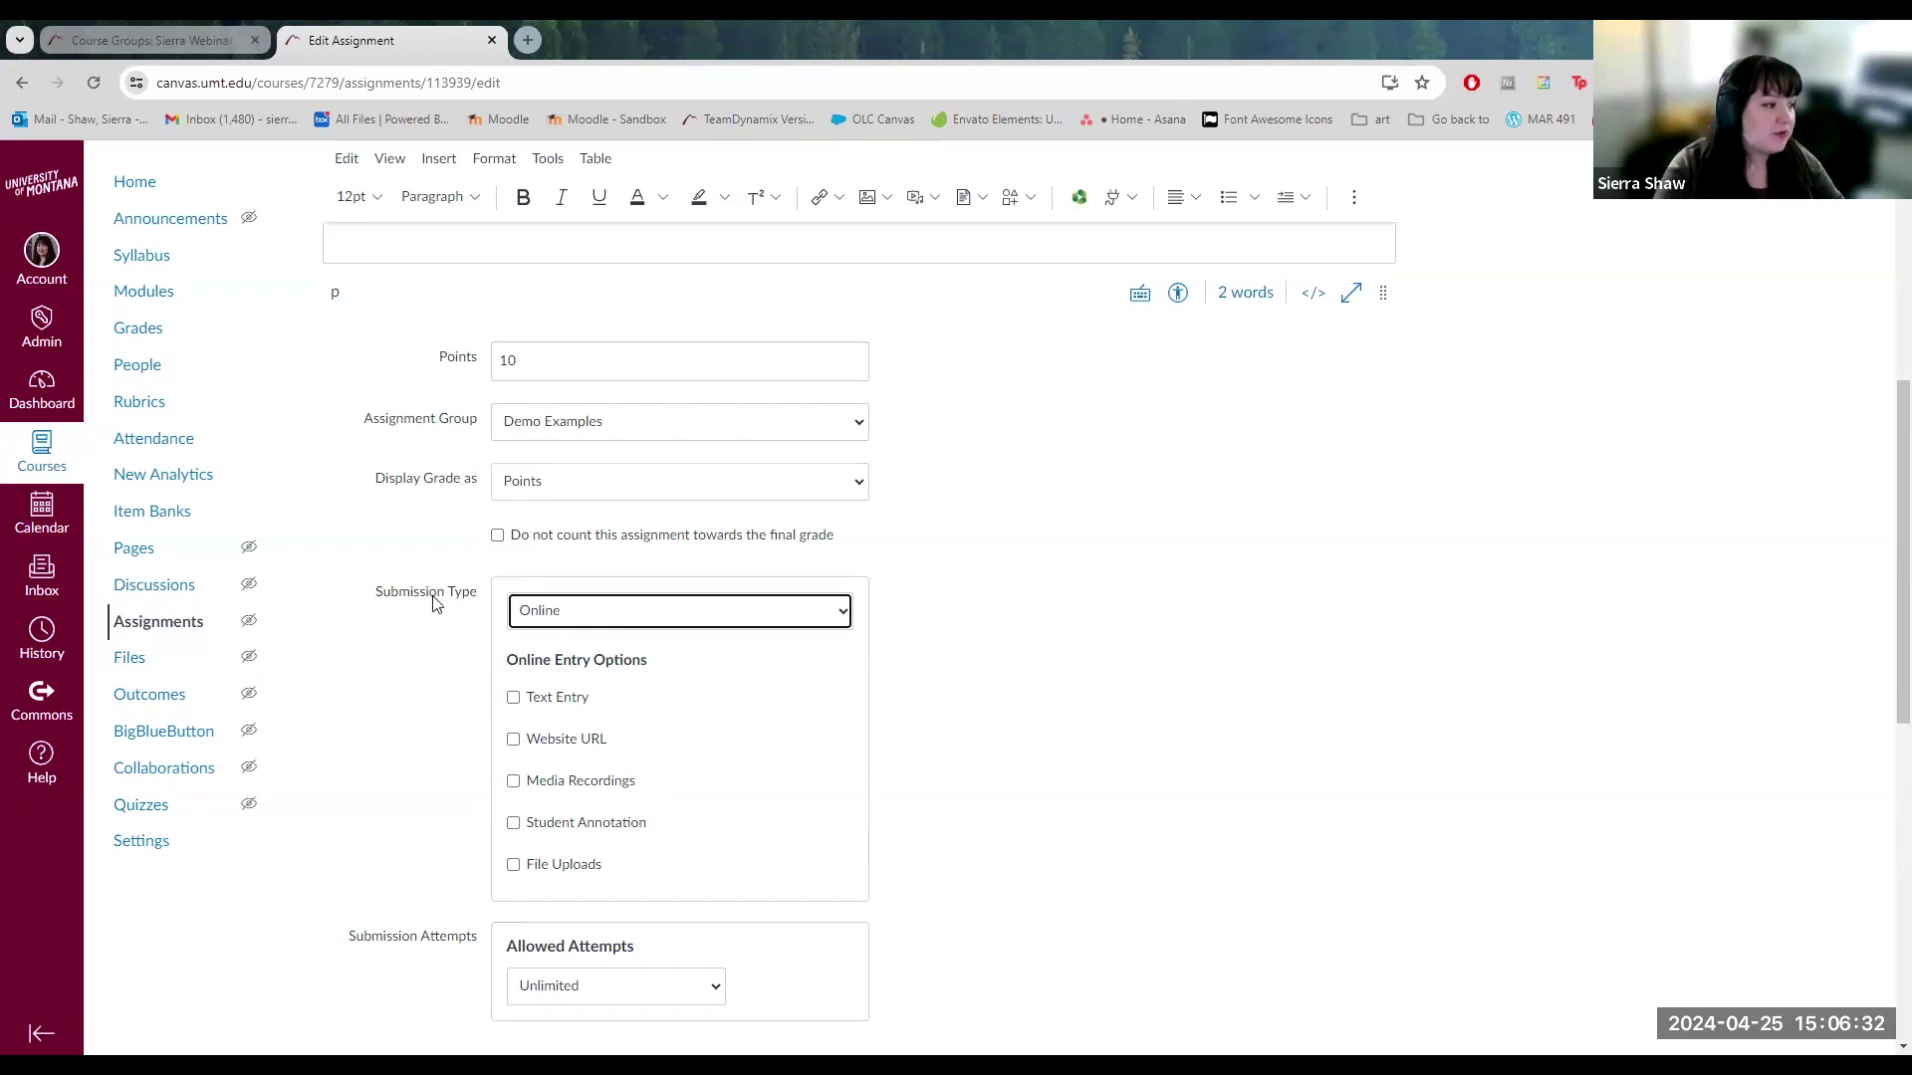
Try Text Entry, Website URL and Media Recordings, leaving only File Uploads checked.
scroll(463, 640, down, 3)
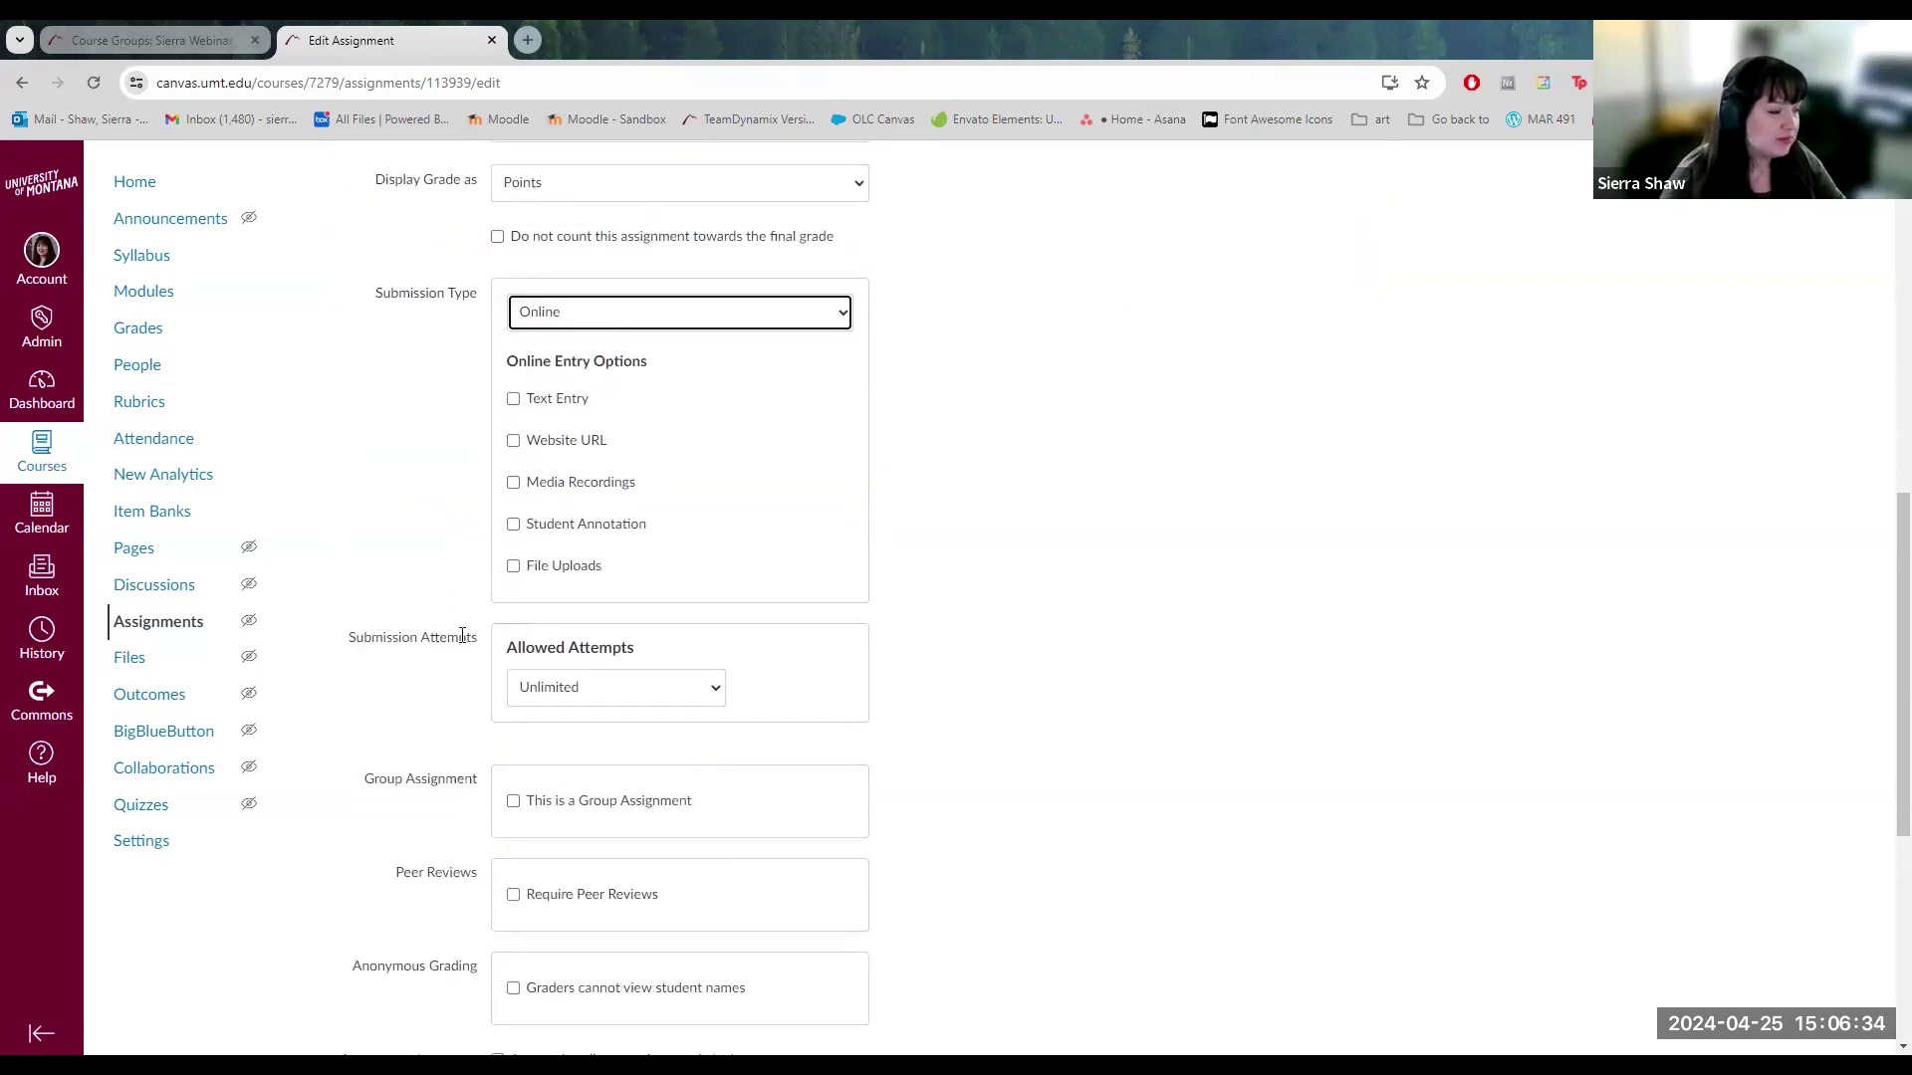
click(513, 401)
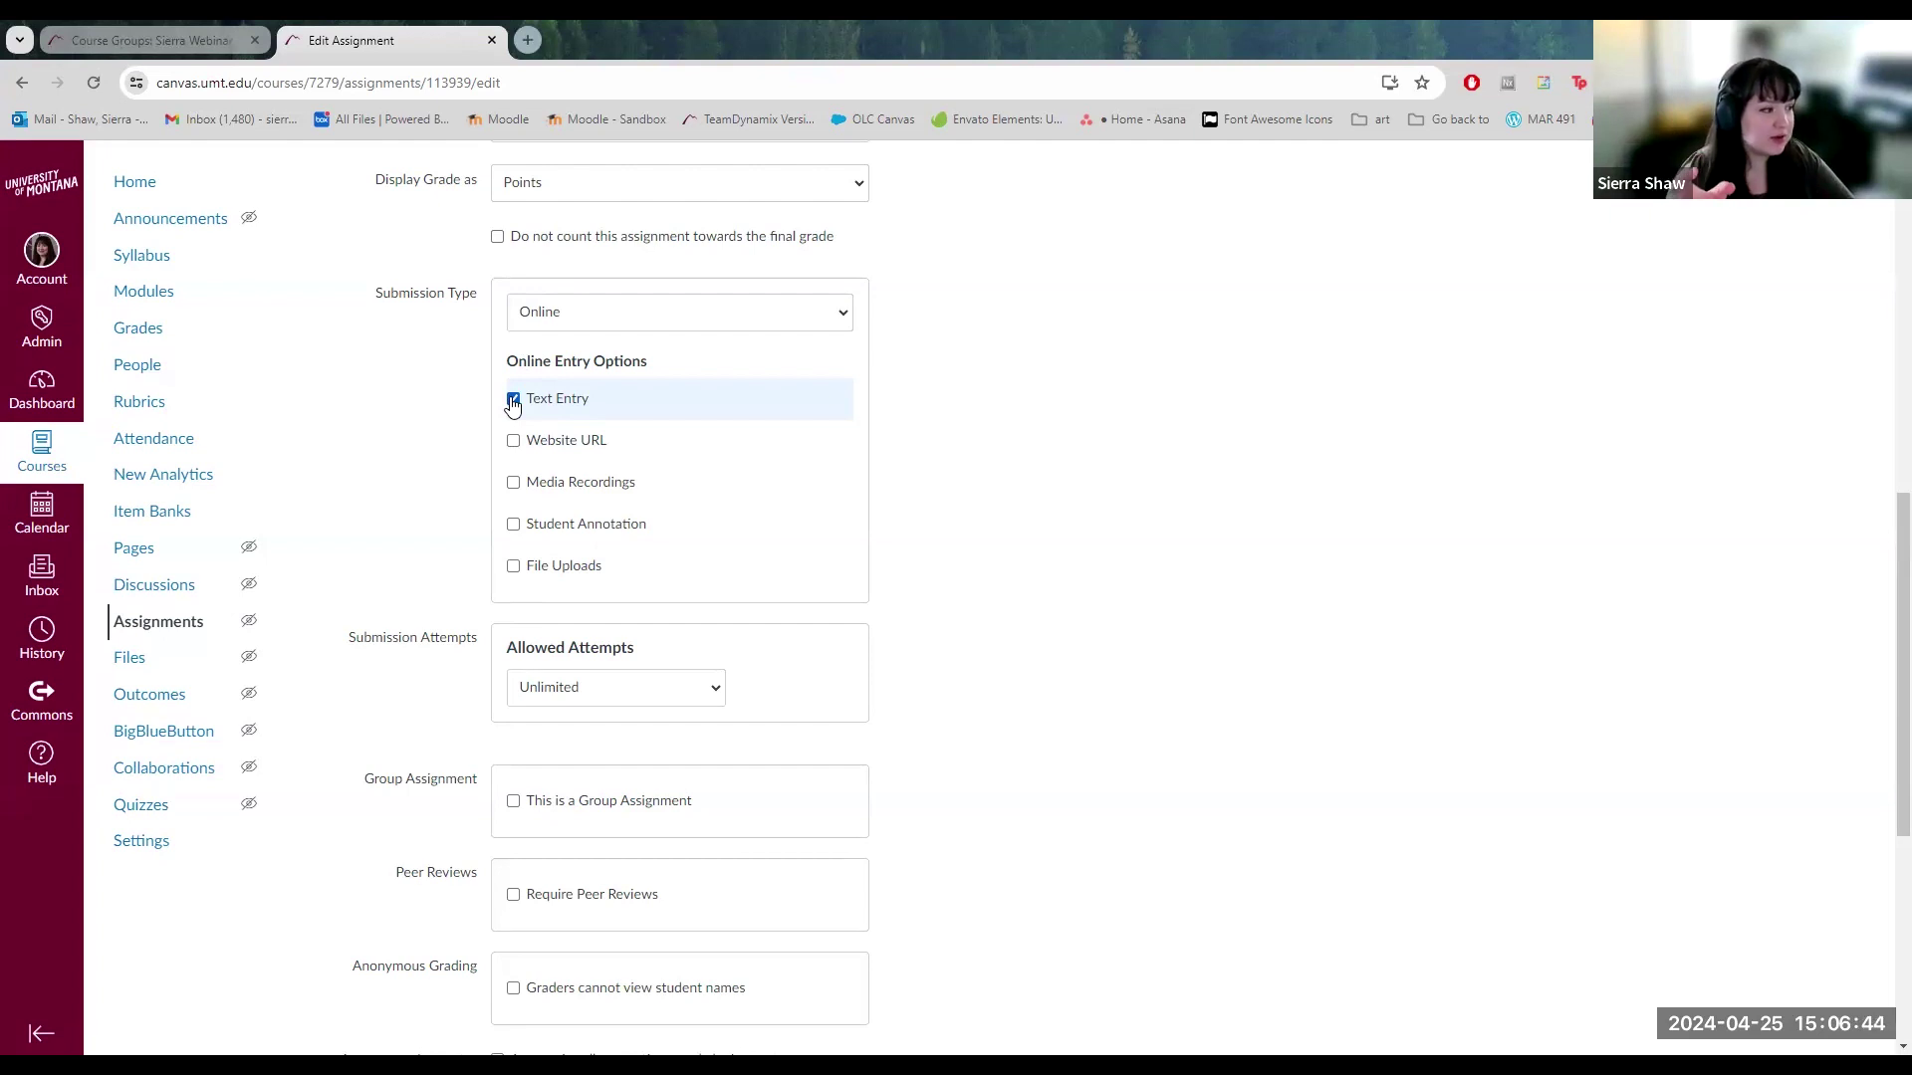
click(513, 442)
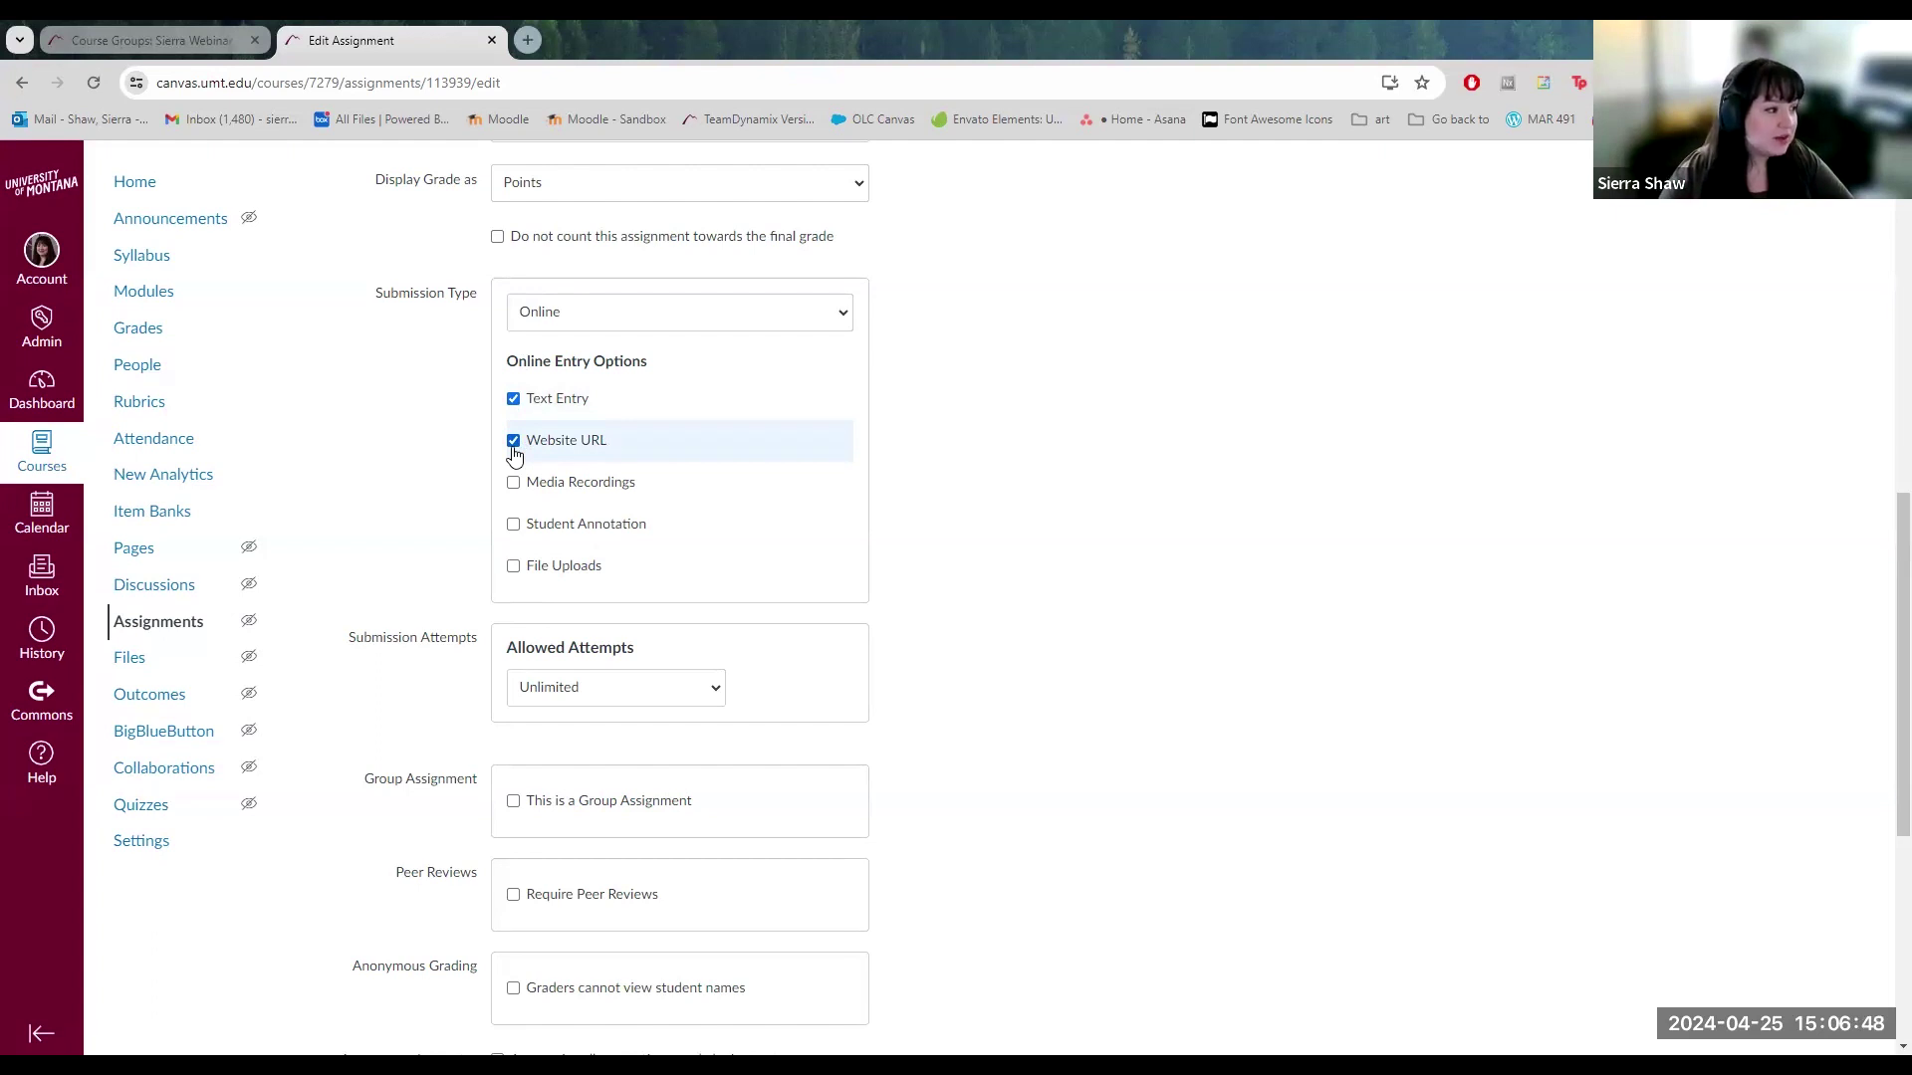
click(513, 443)
click(512, 400)
click(514, 484)
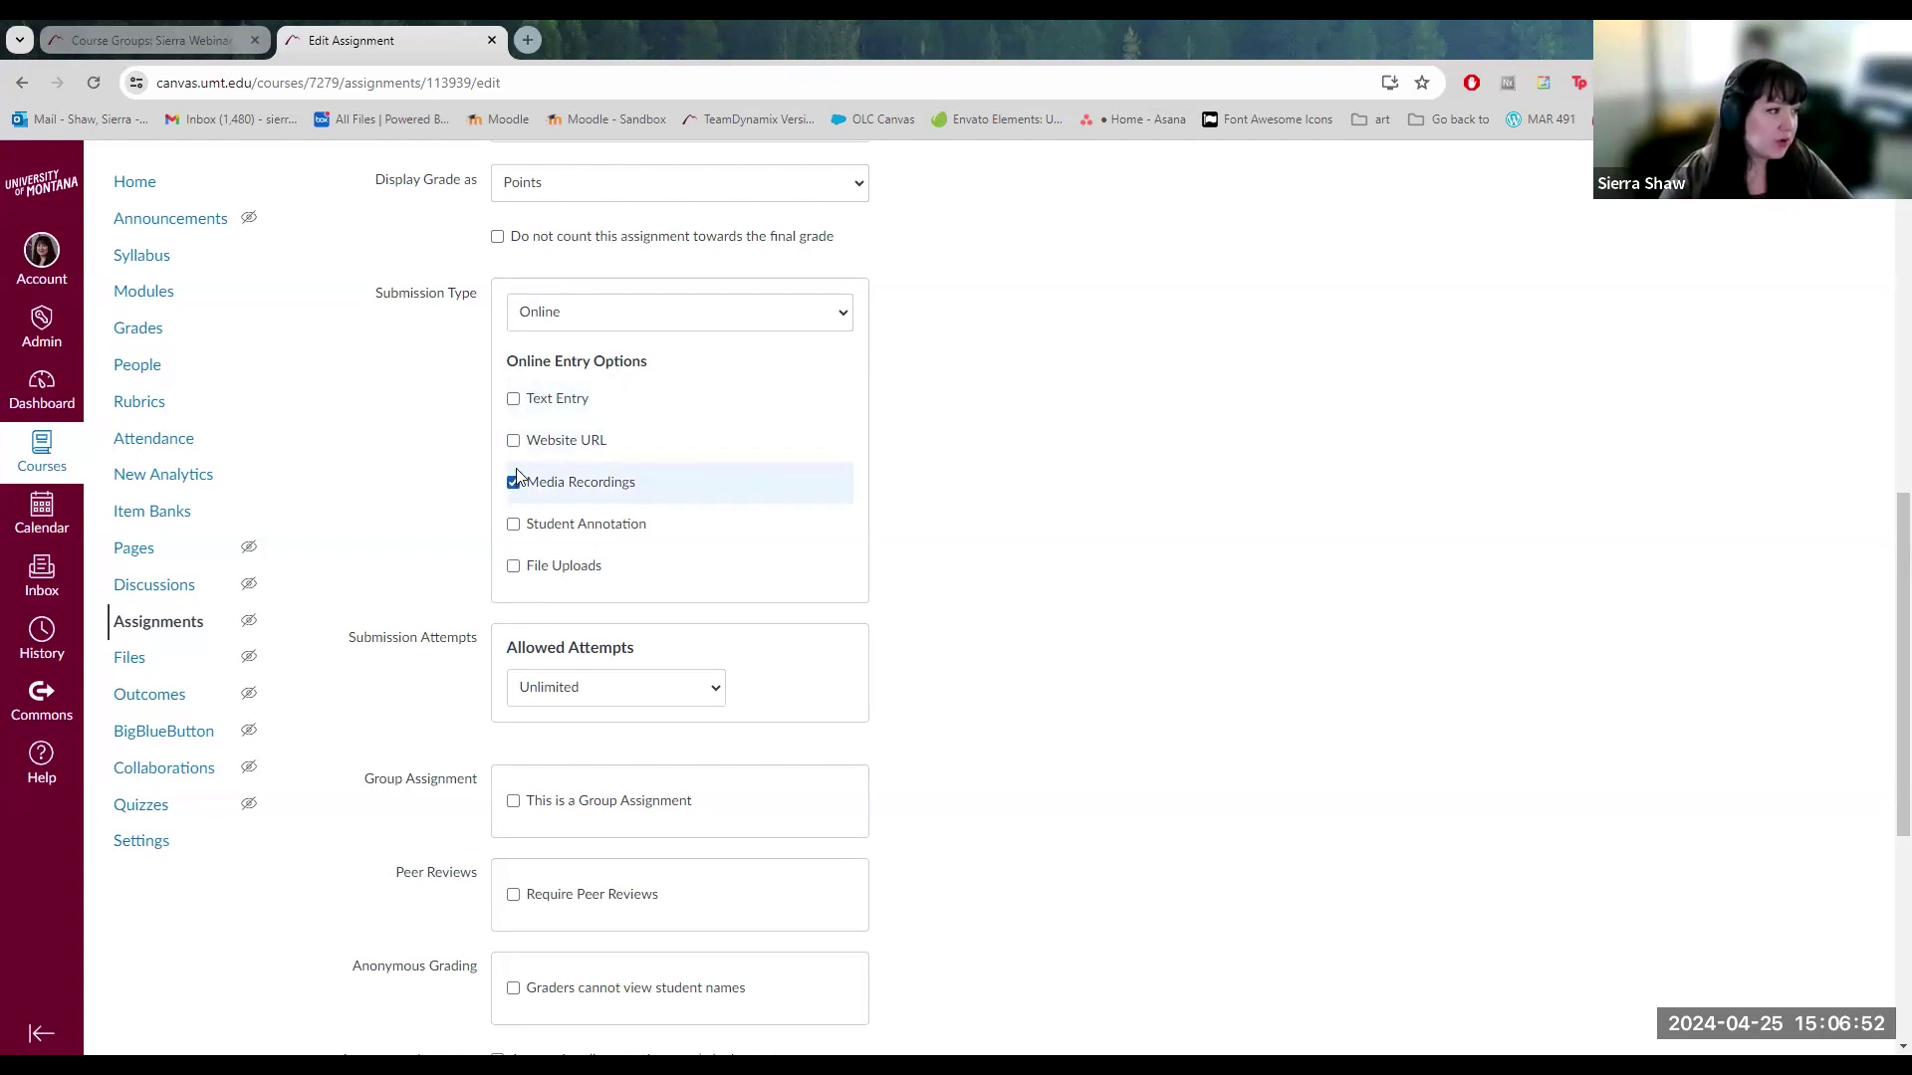
click(514, 484)
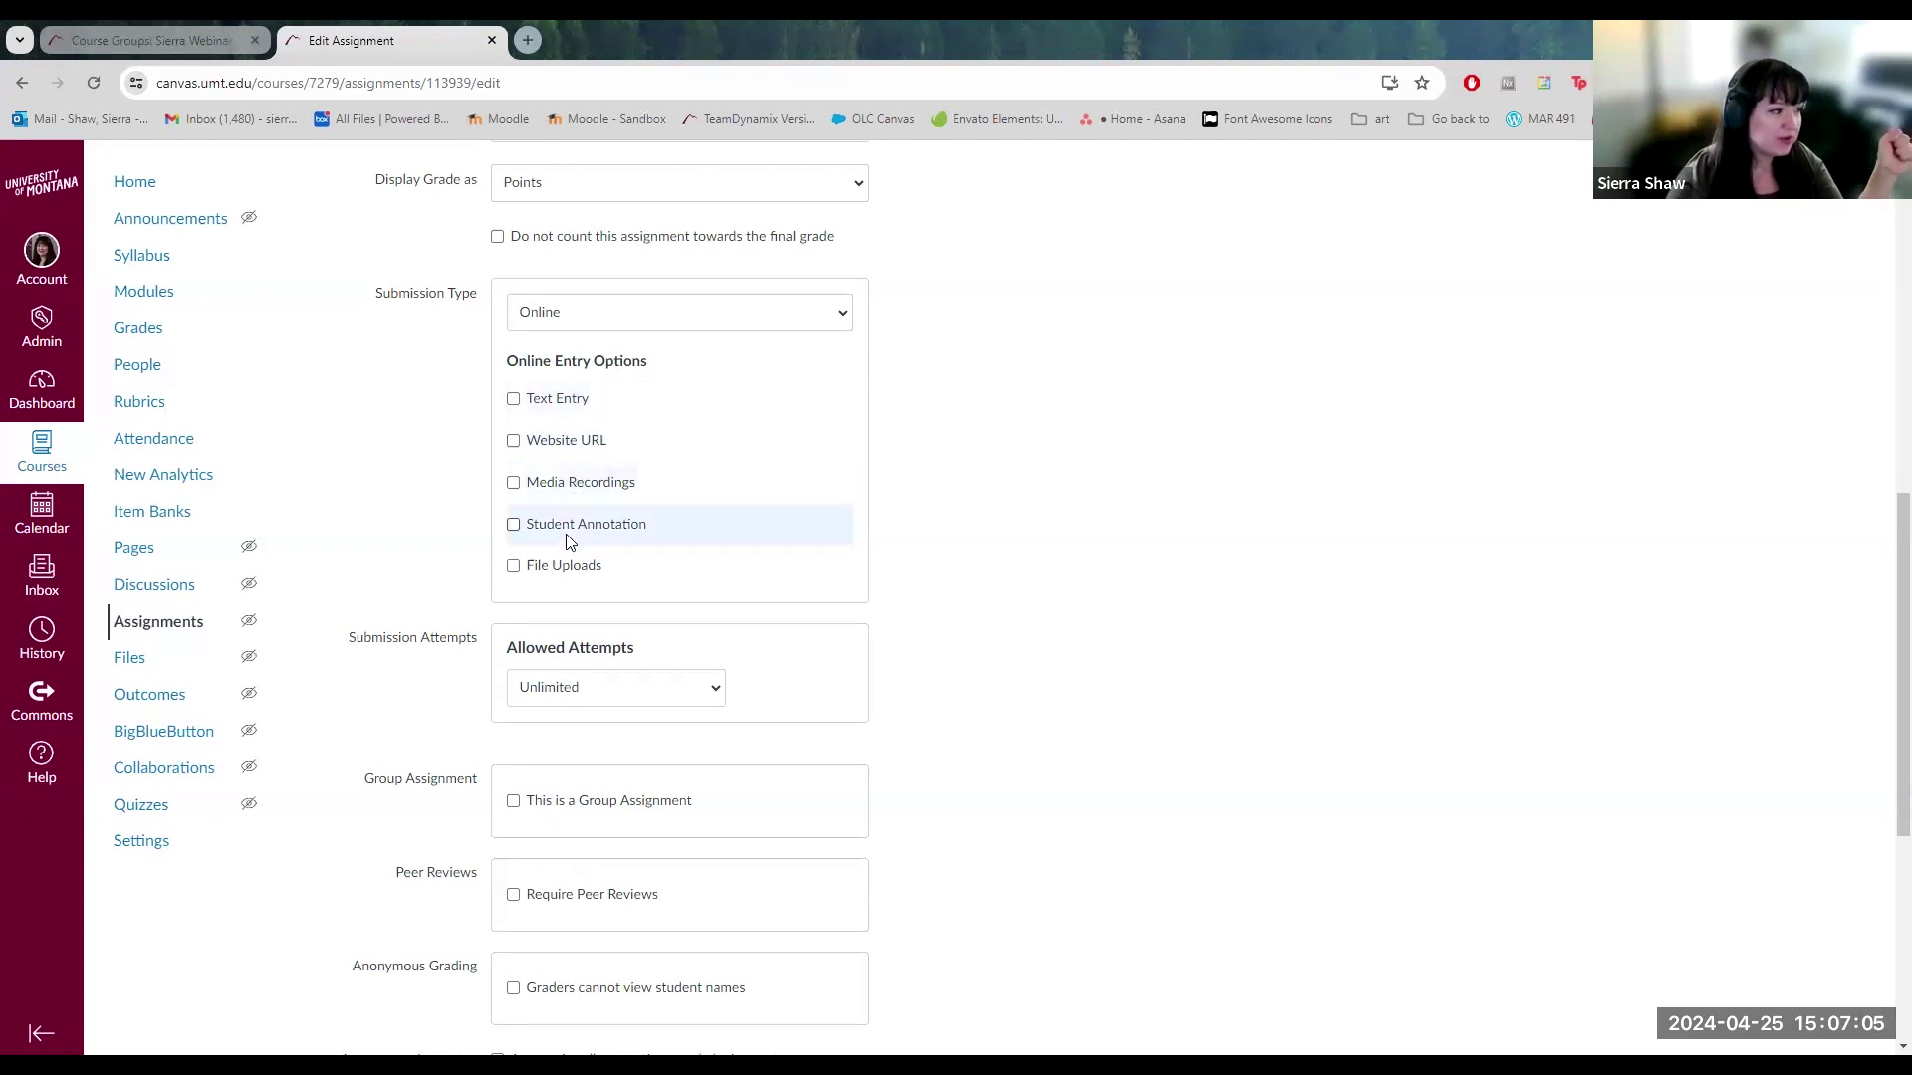
click(513, 565)
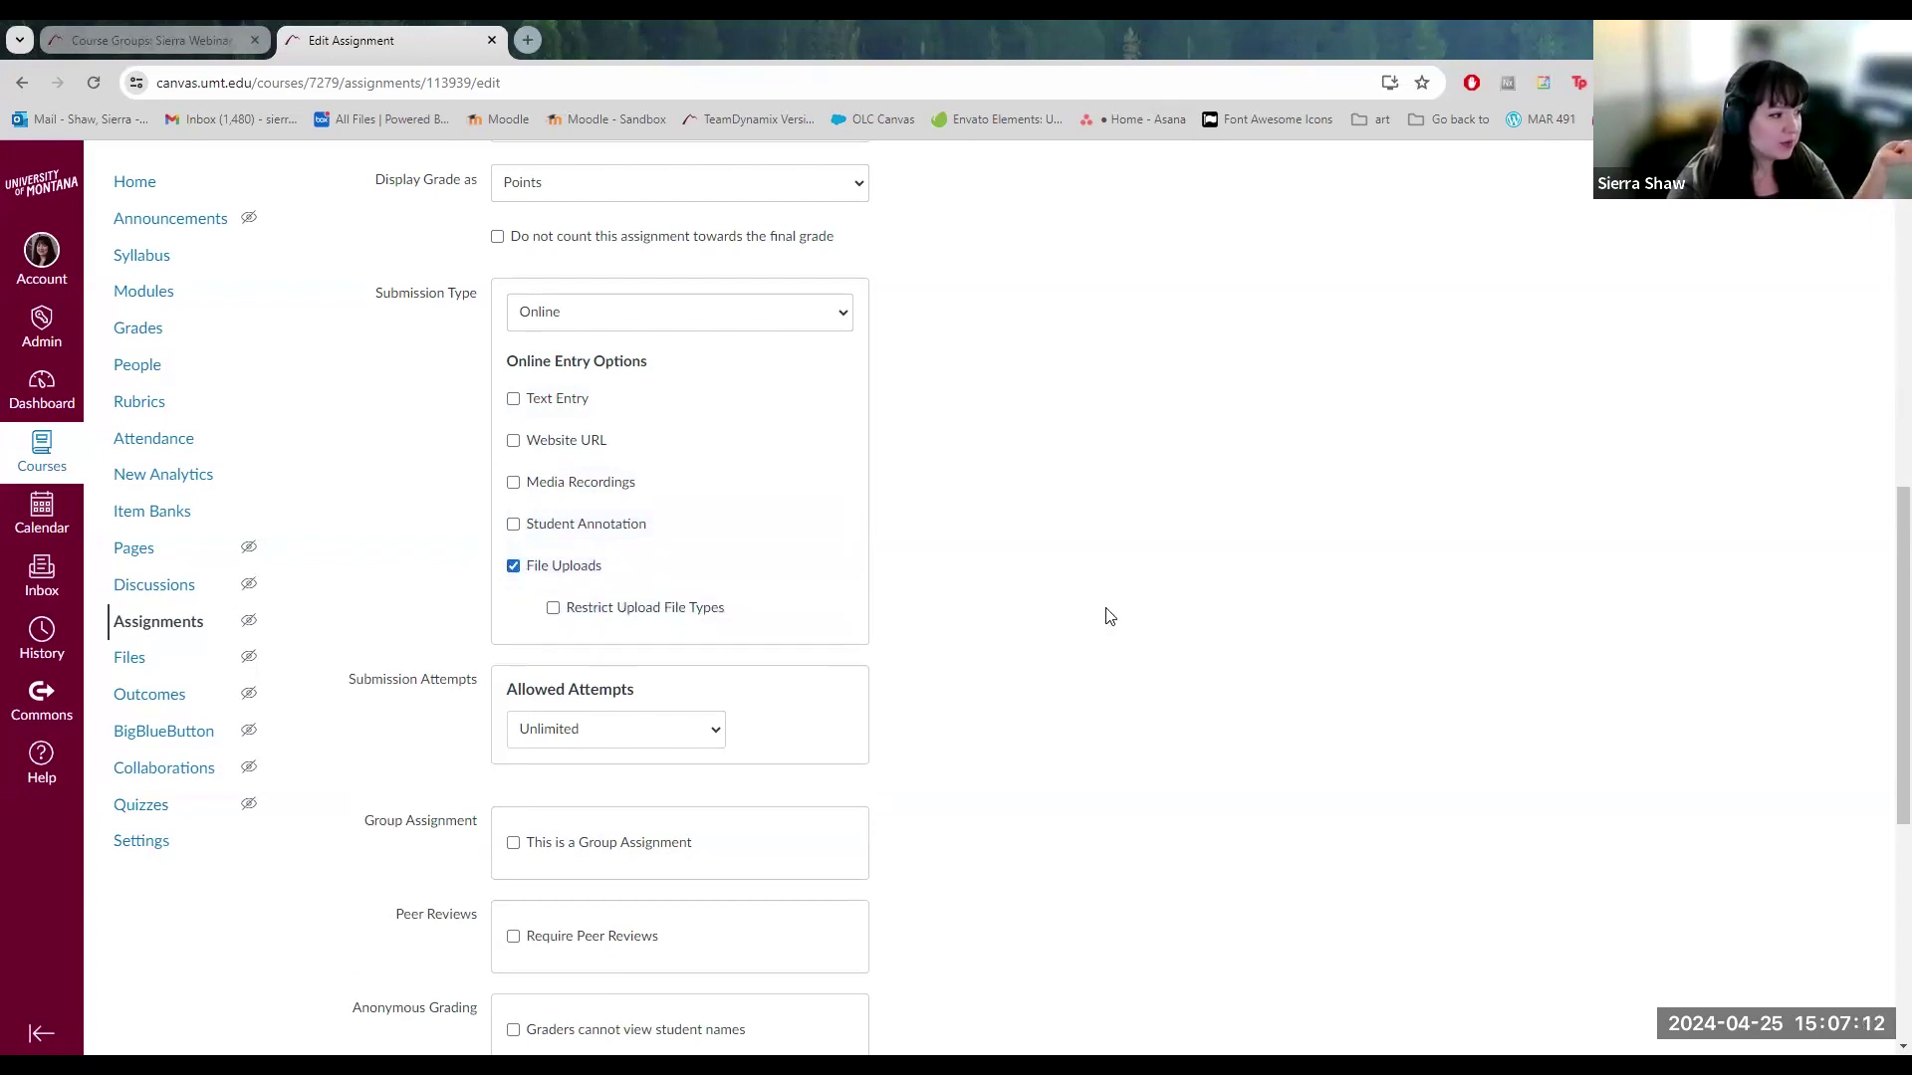
scroll(1105, 614, down, 2)
scroll(931, 556, down, 2)
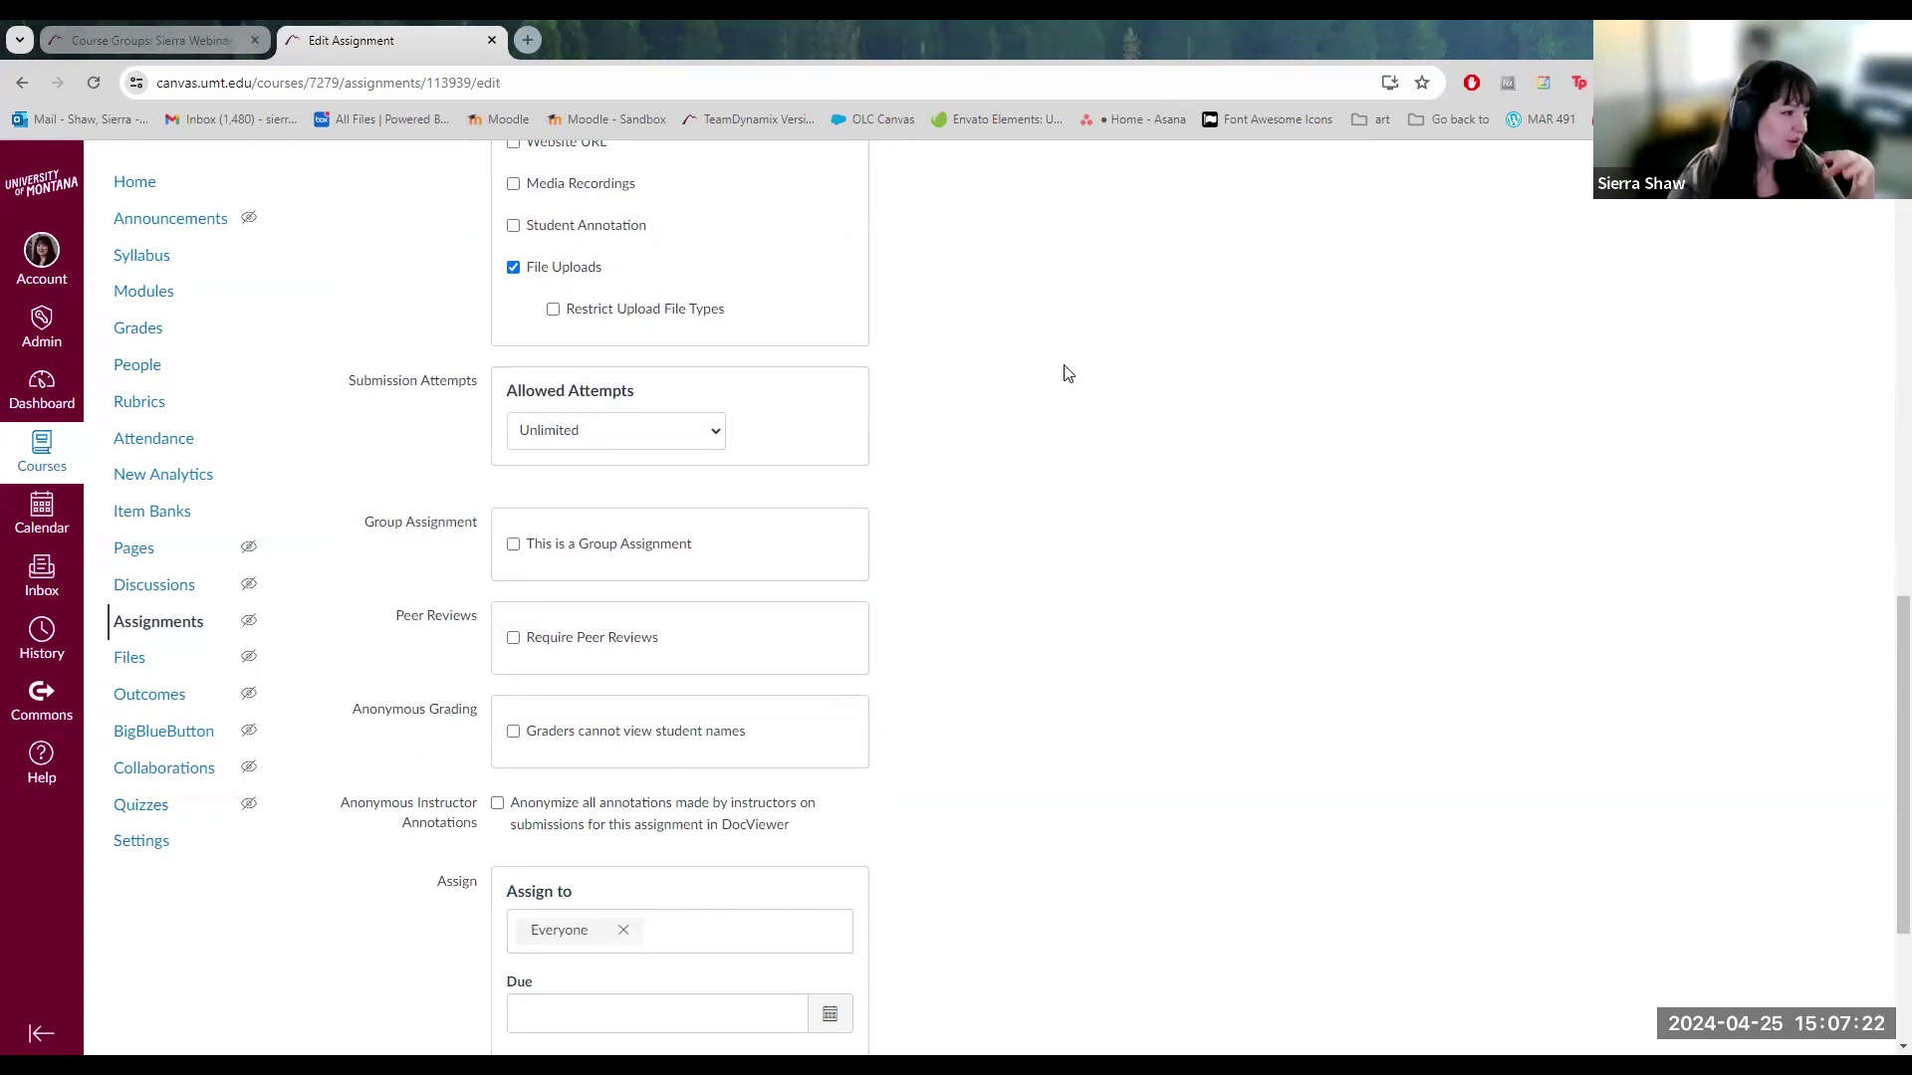
click(583, 438)
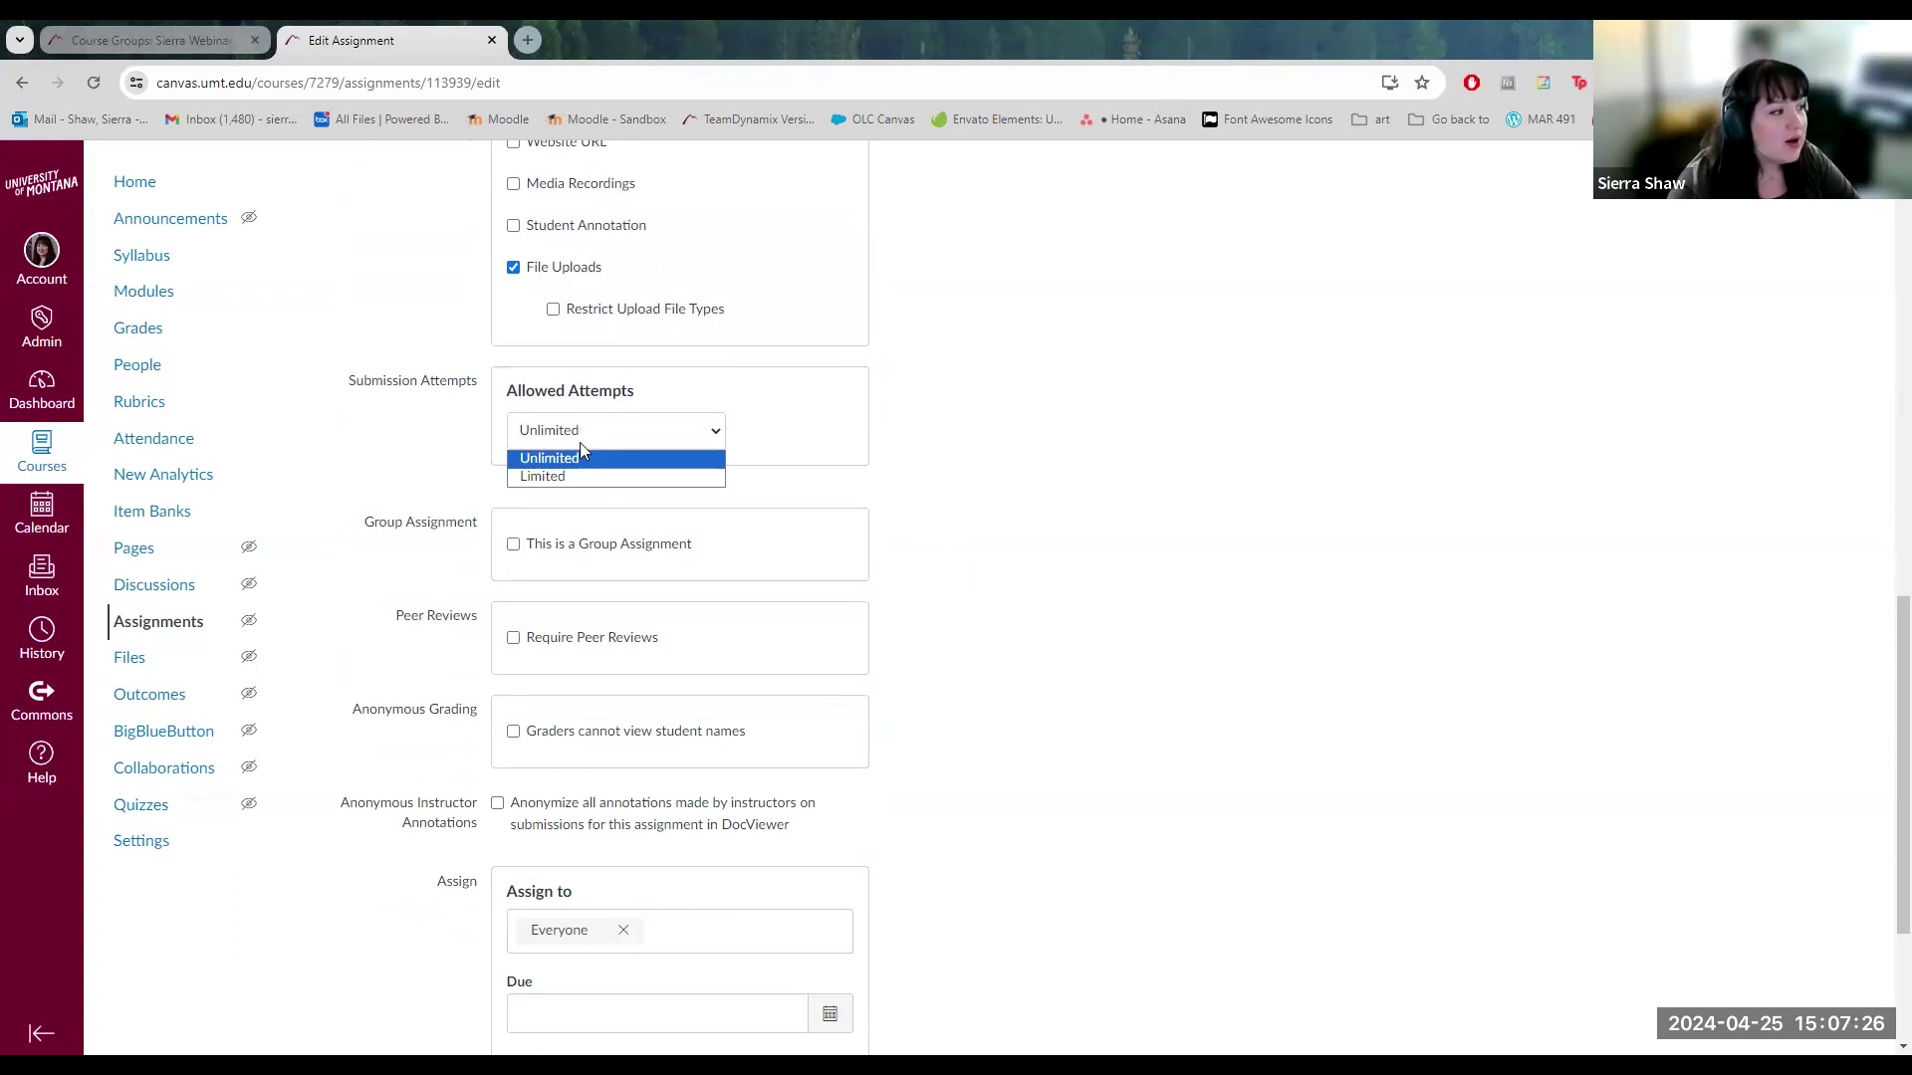
scroll(581, 432, up, 1)
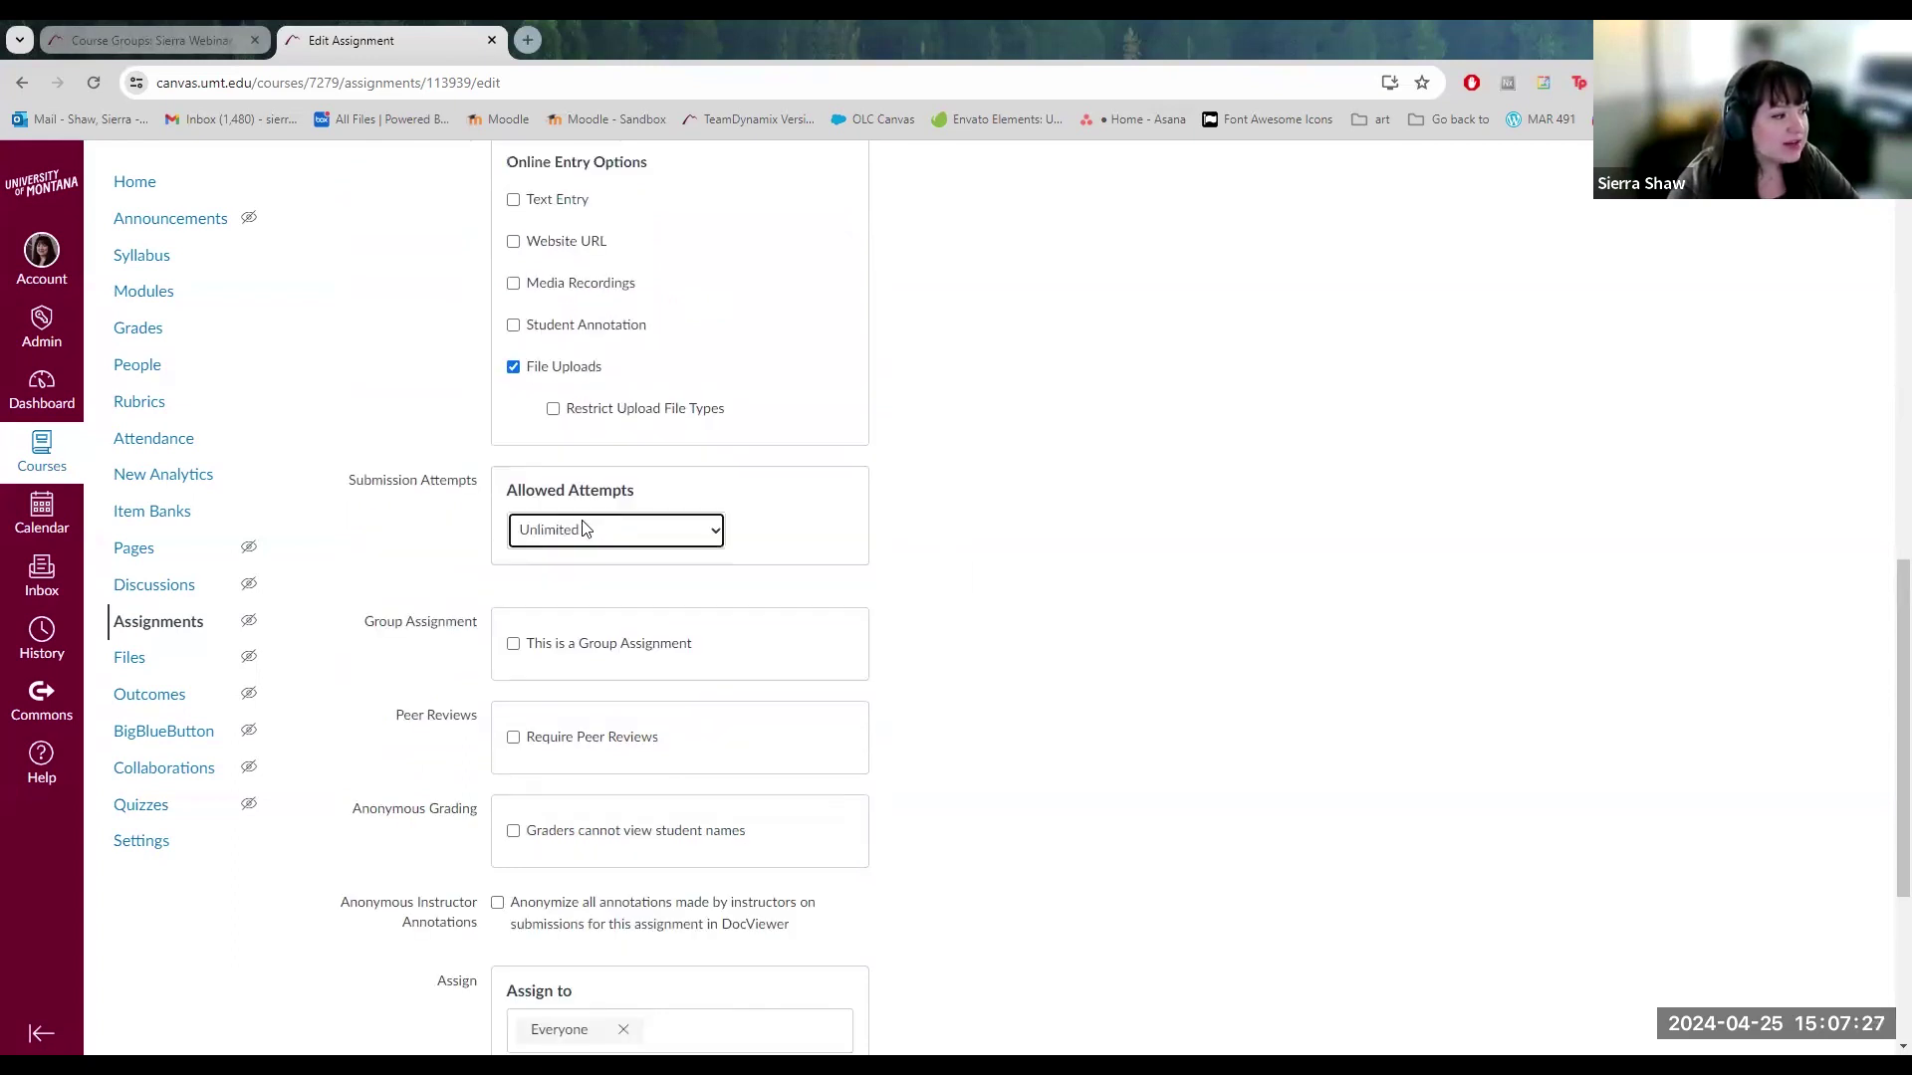
click(582, 530)
click(557, 576)
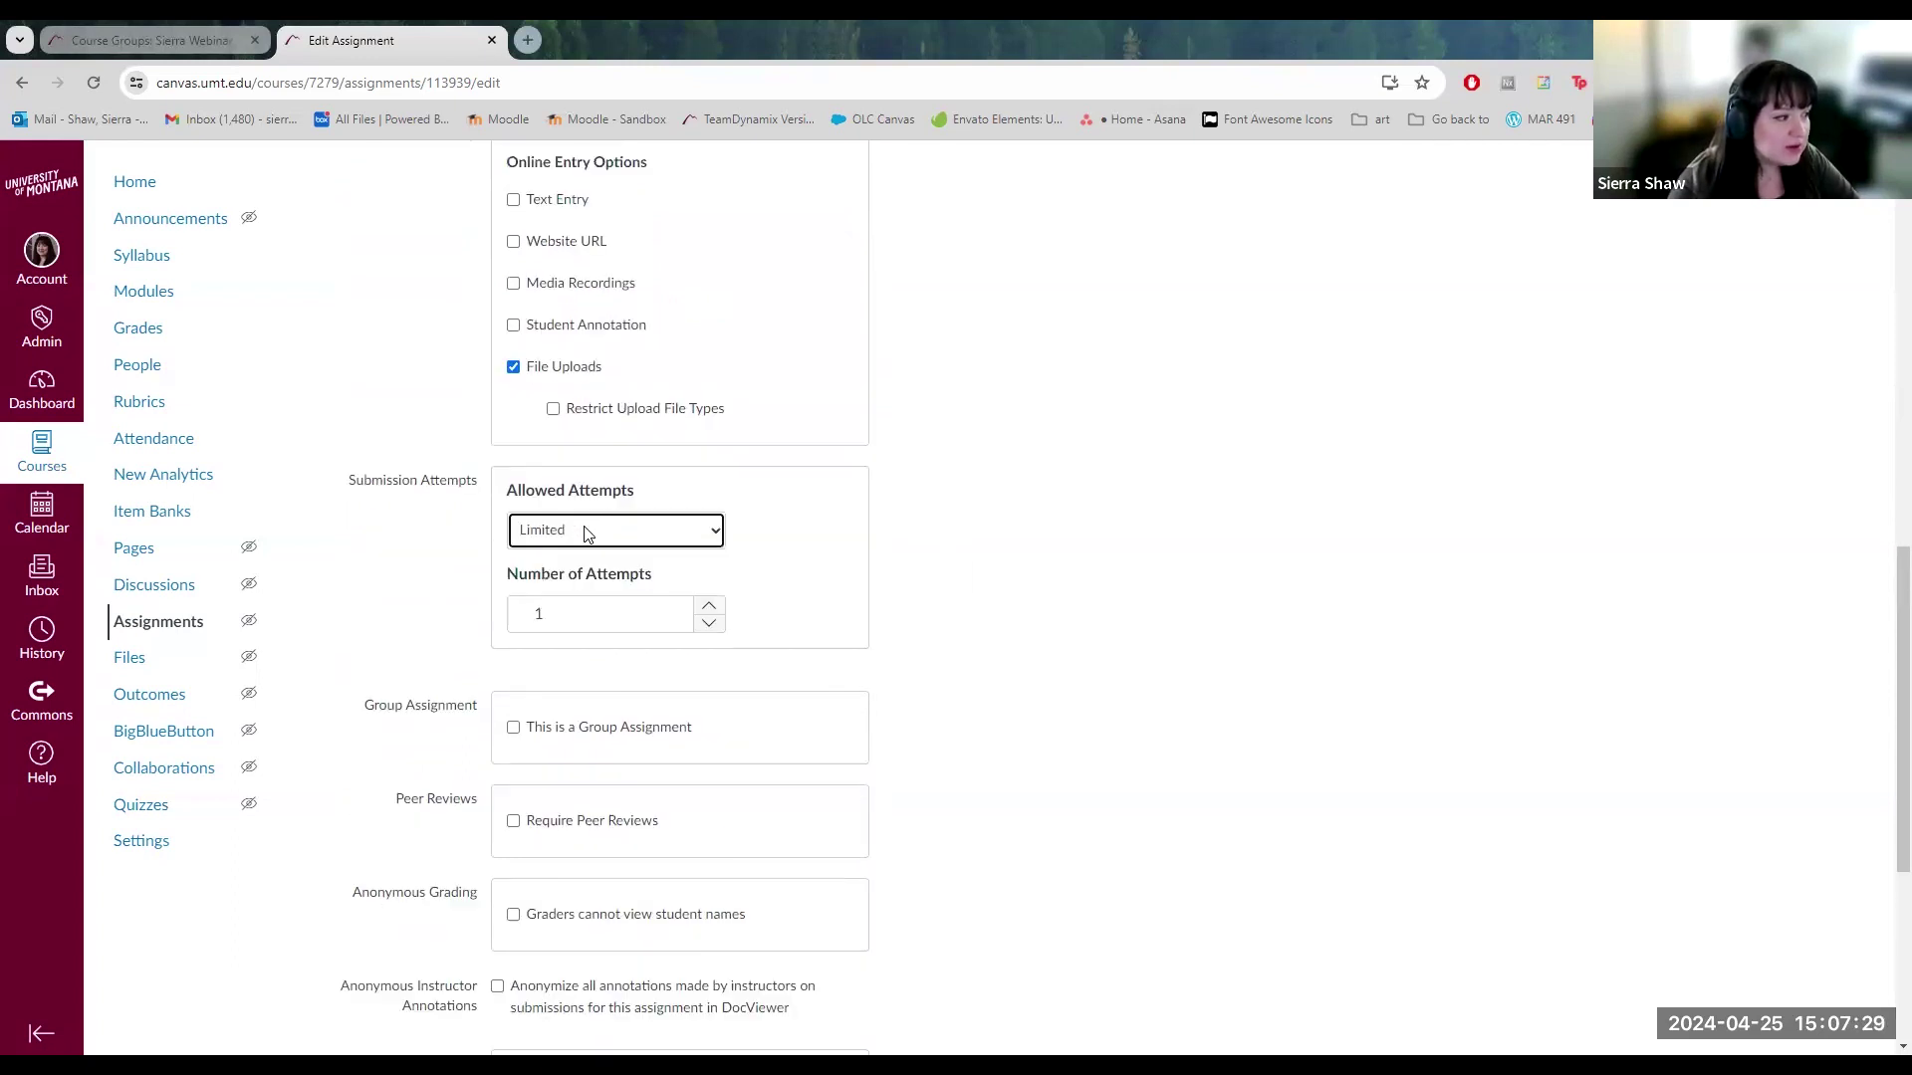
click(709, 606)
click(708, 624)
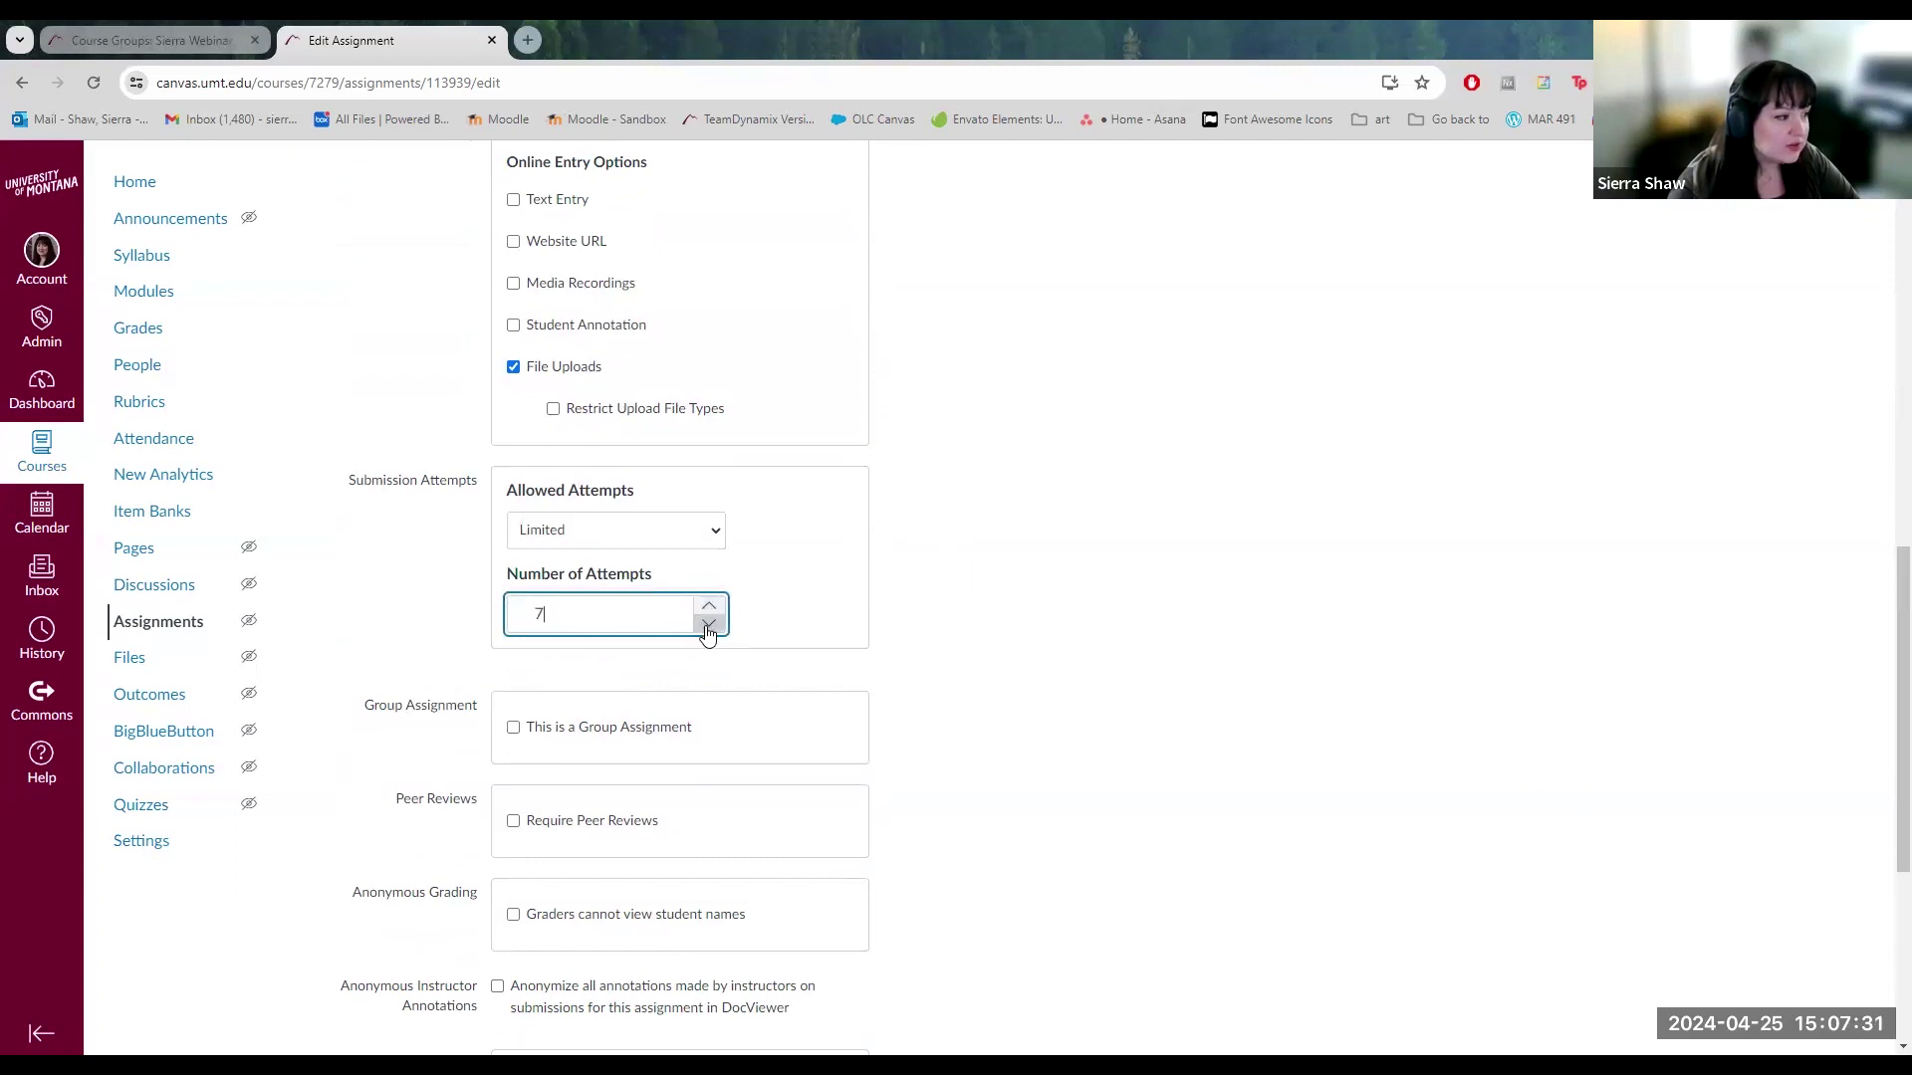
click(657, 529)
click(647, 550)
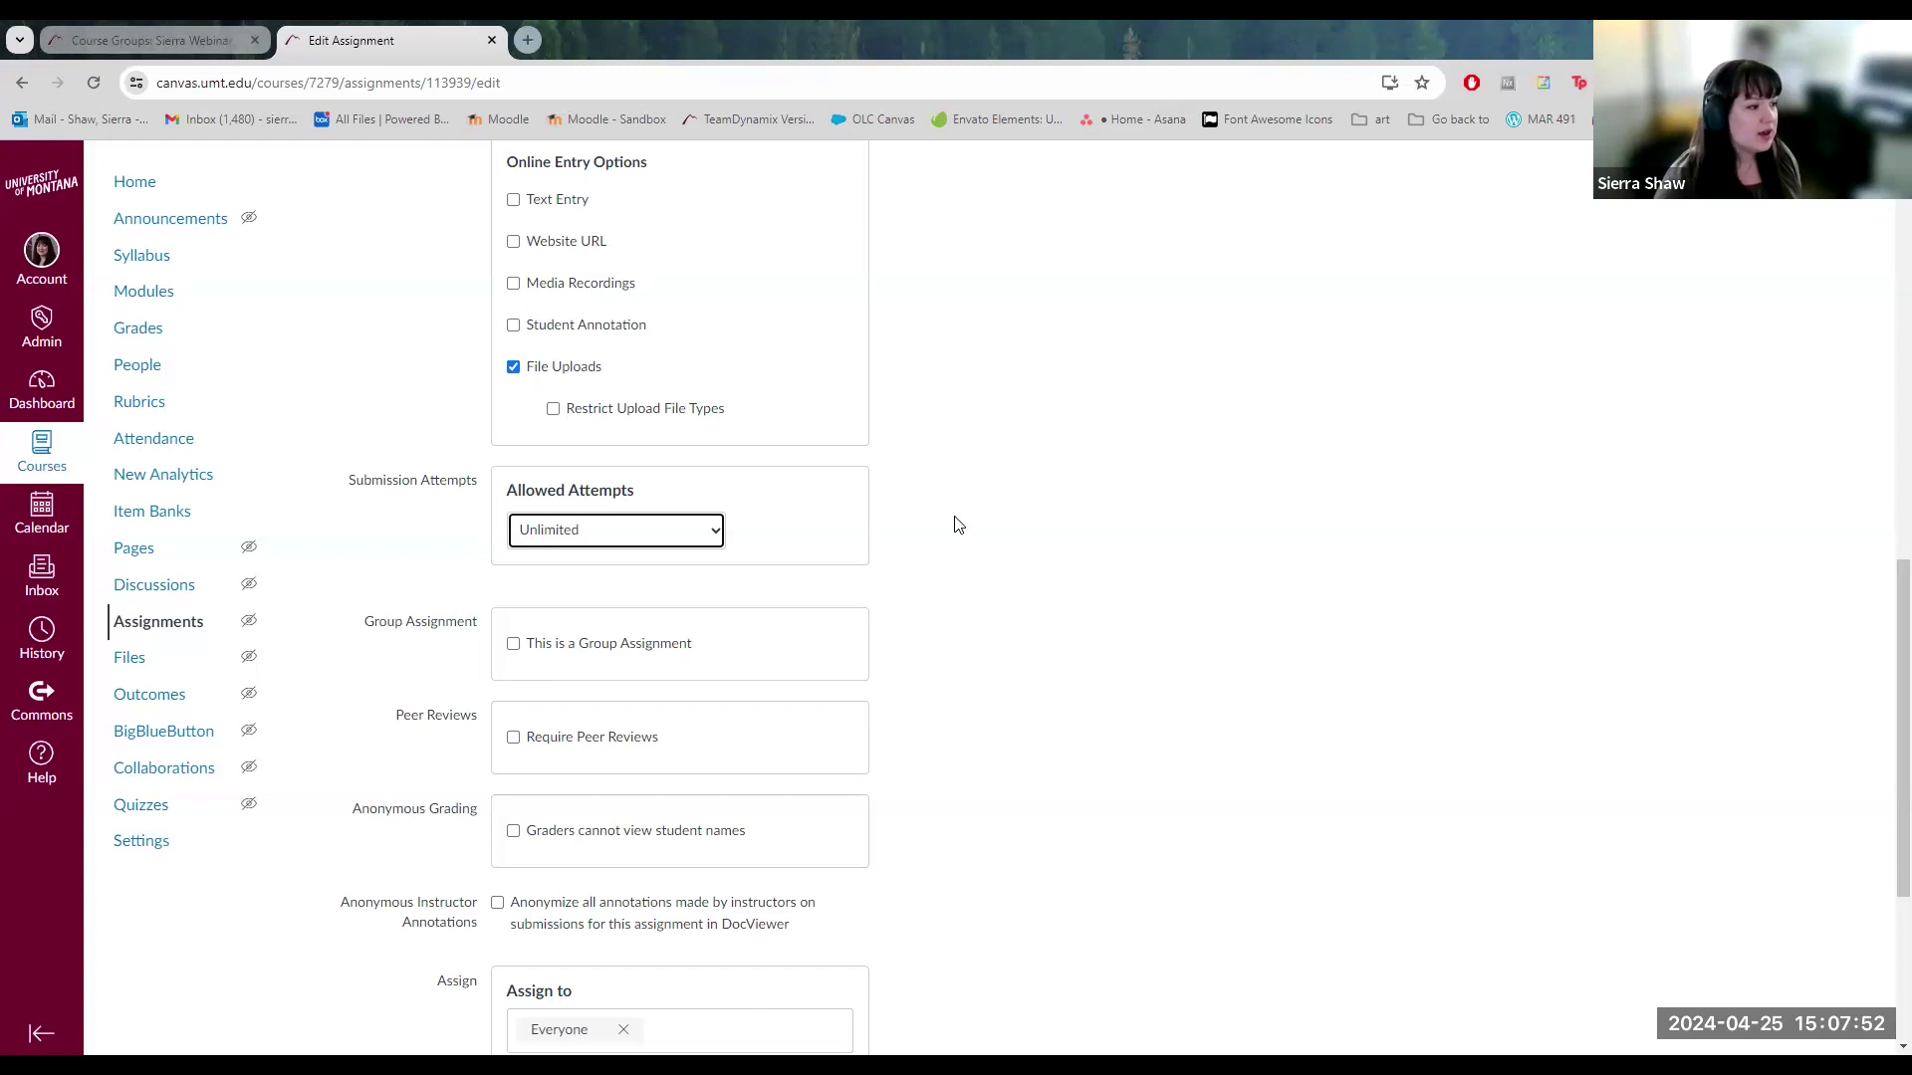
scroll(905, 507, down, 2)
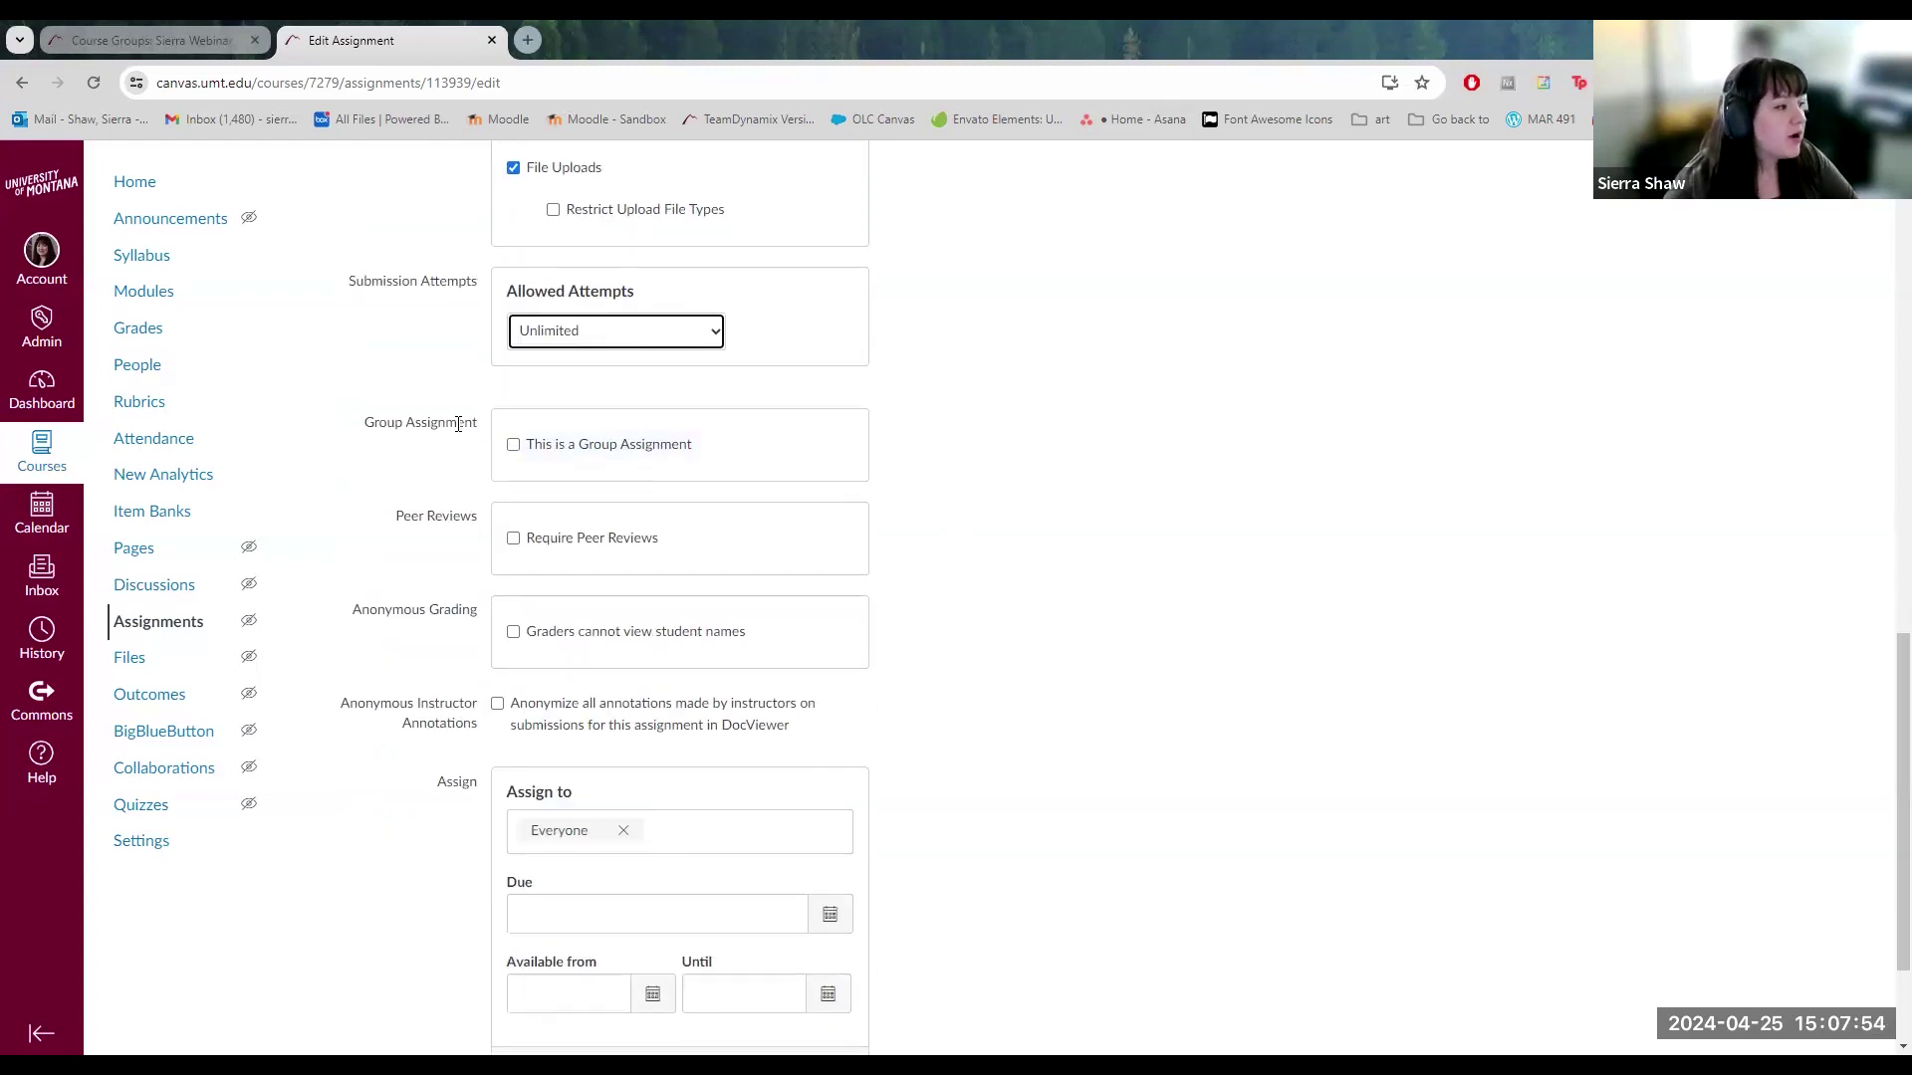
Check 'This is a Group Assignment' and view the Discussion Groups set without selecting it.
click(514, 449)
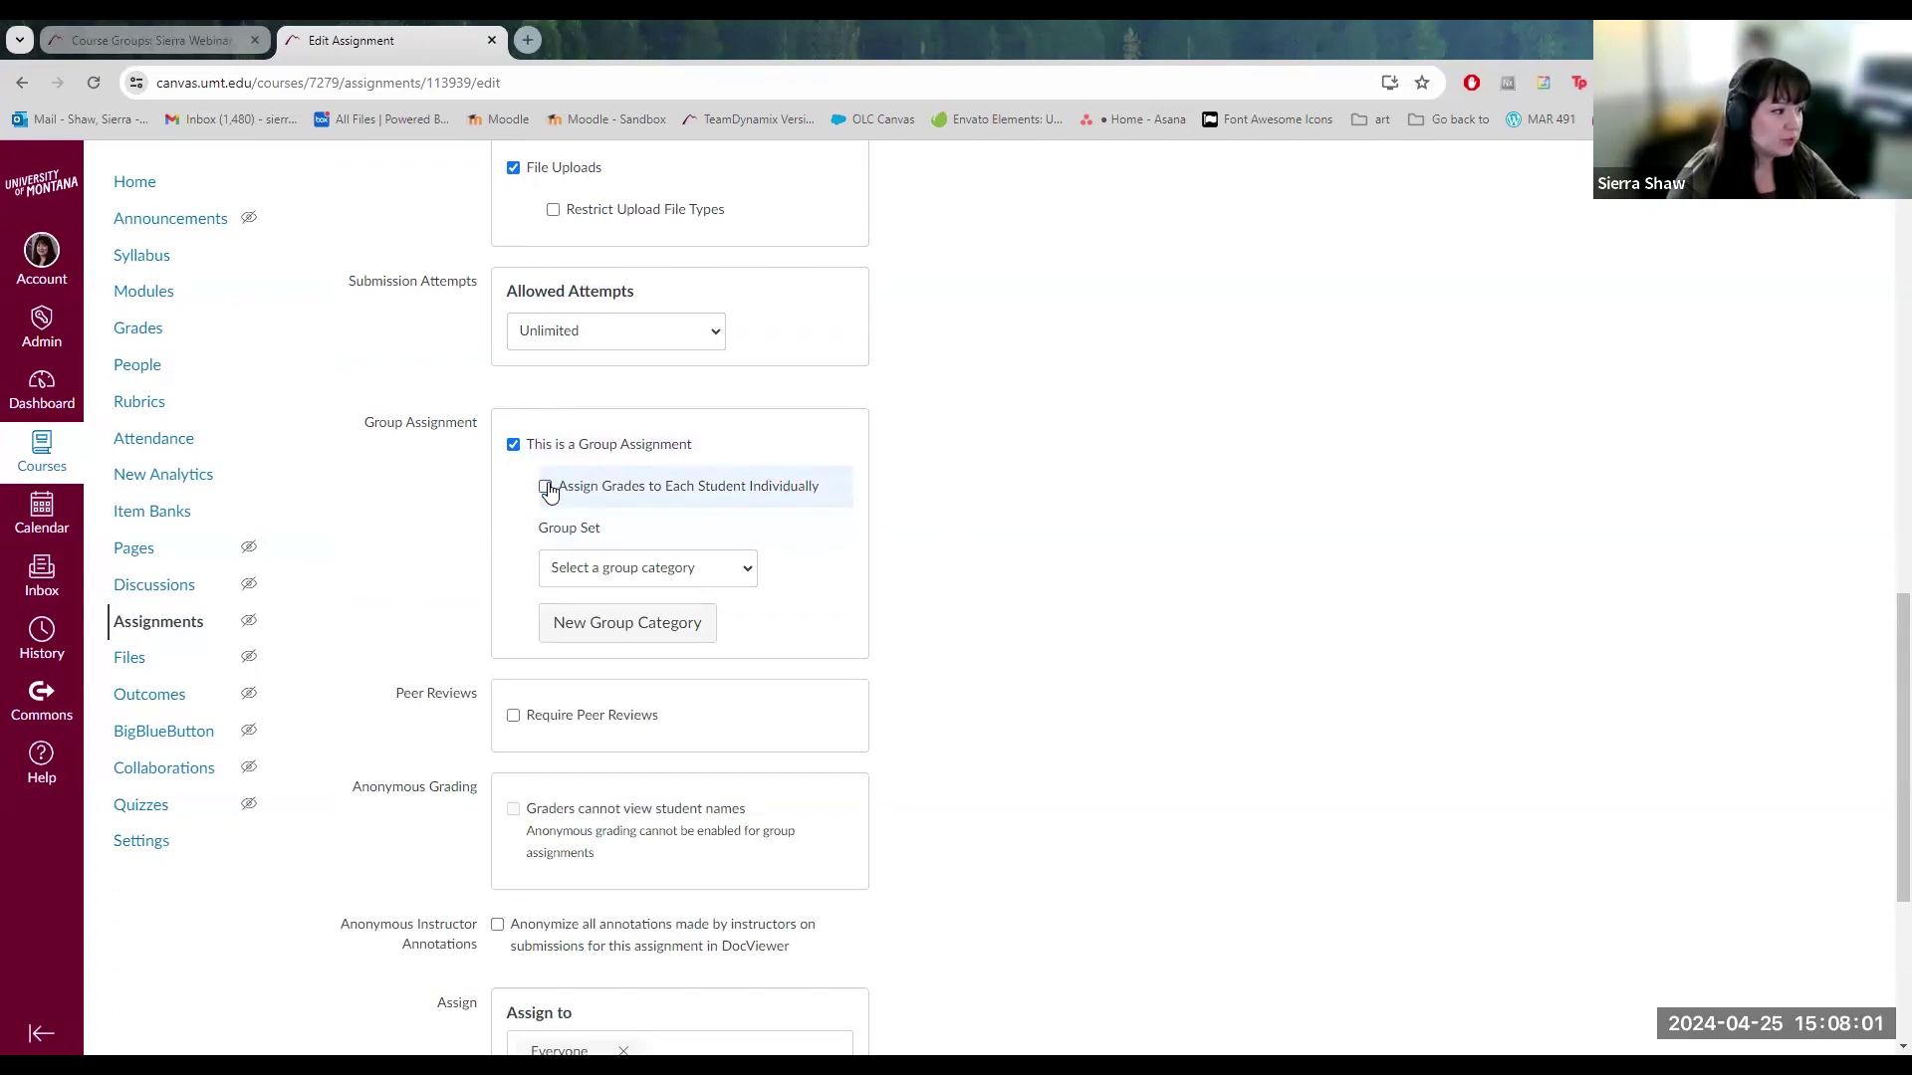
click(749, 577)
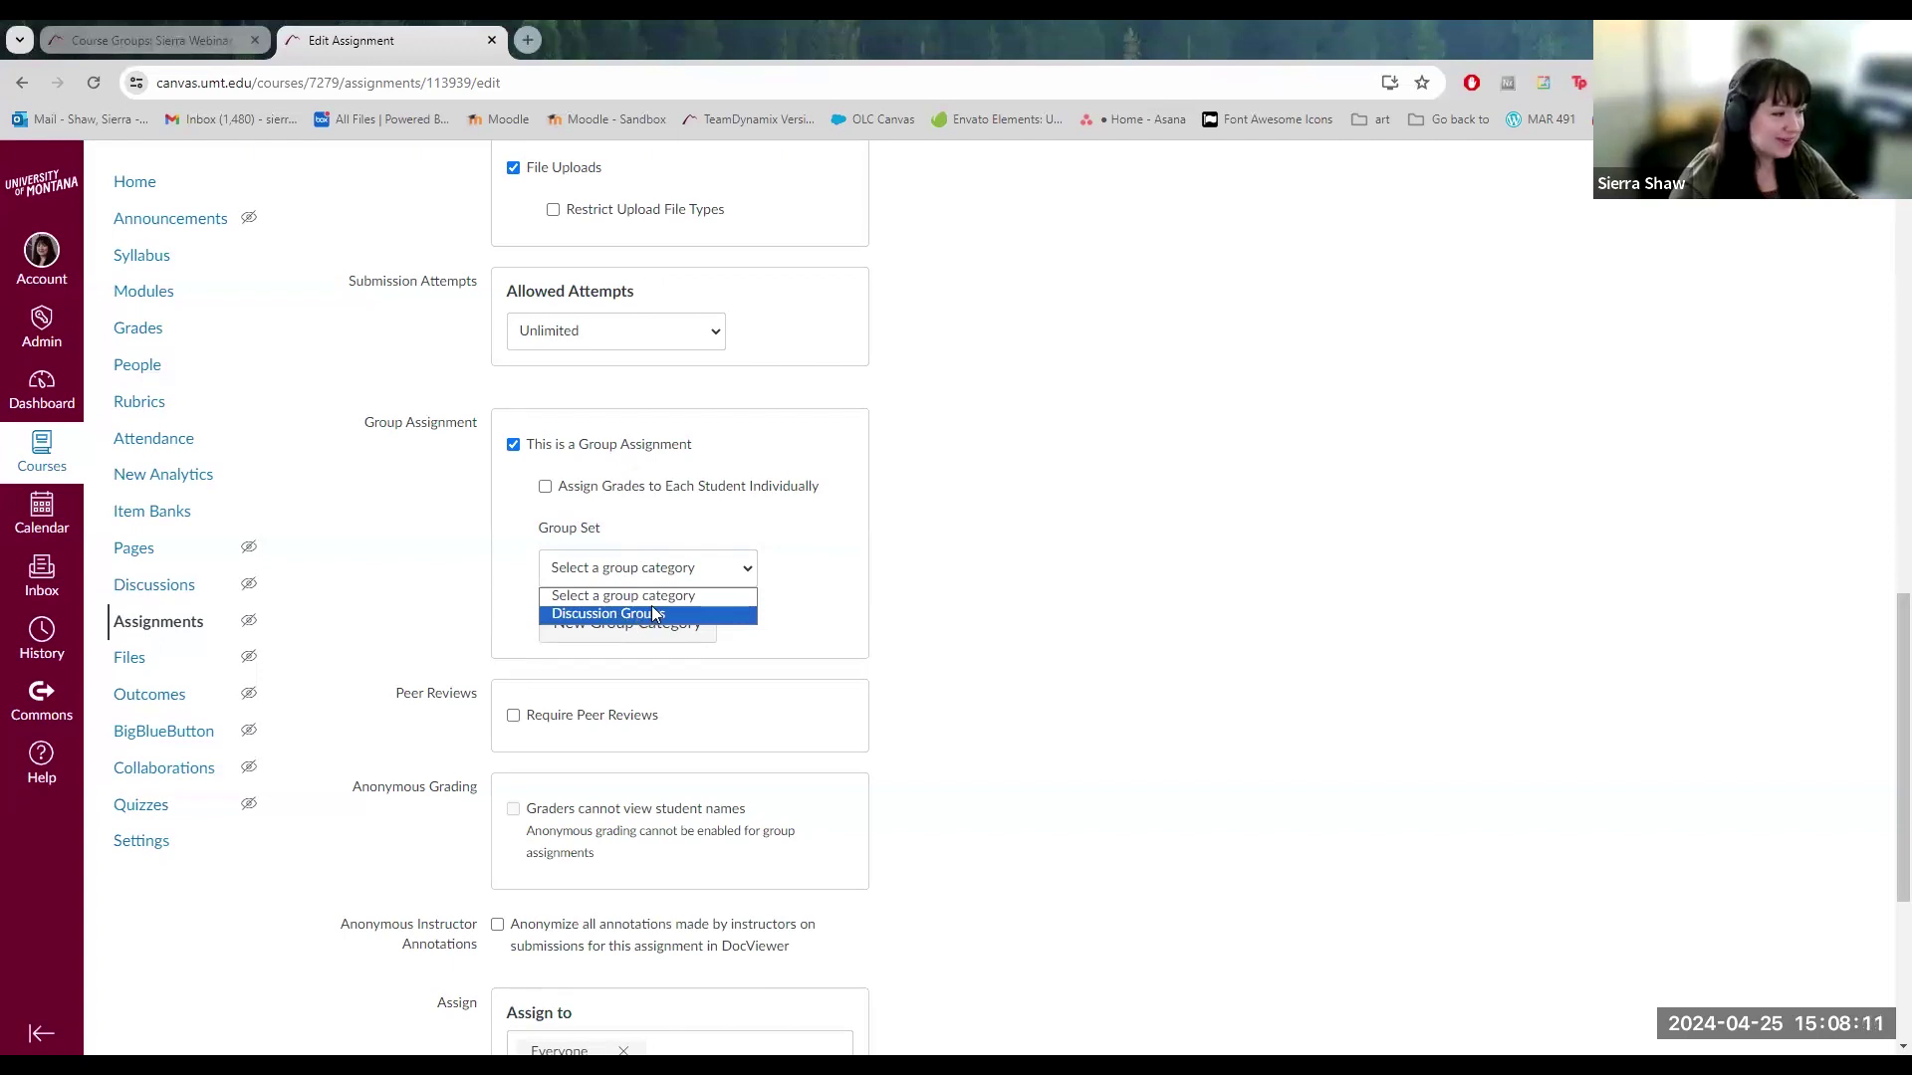
key(Up)
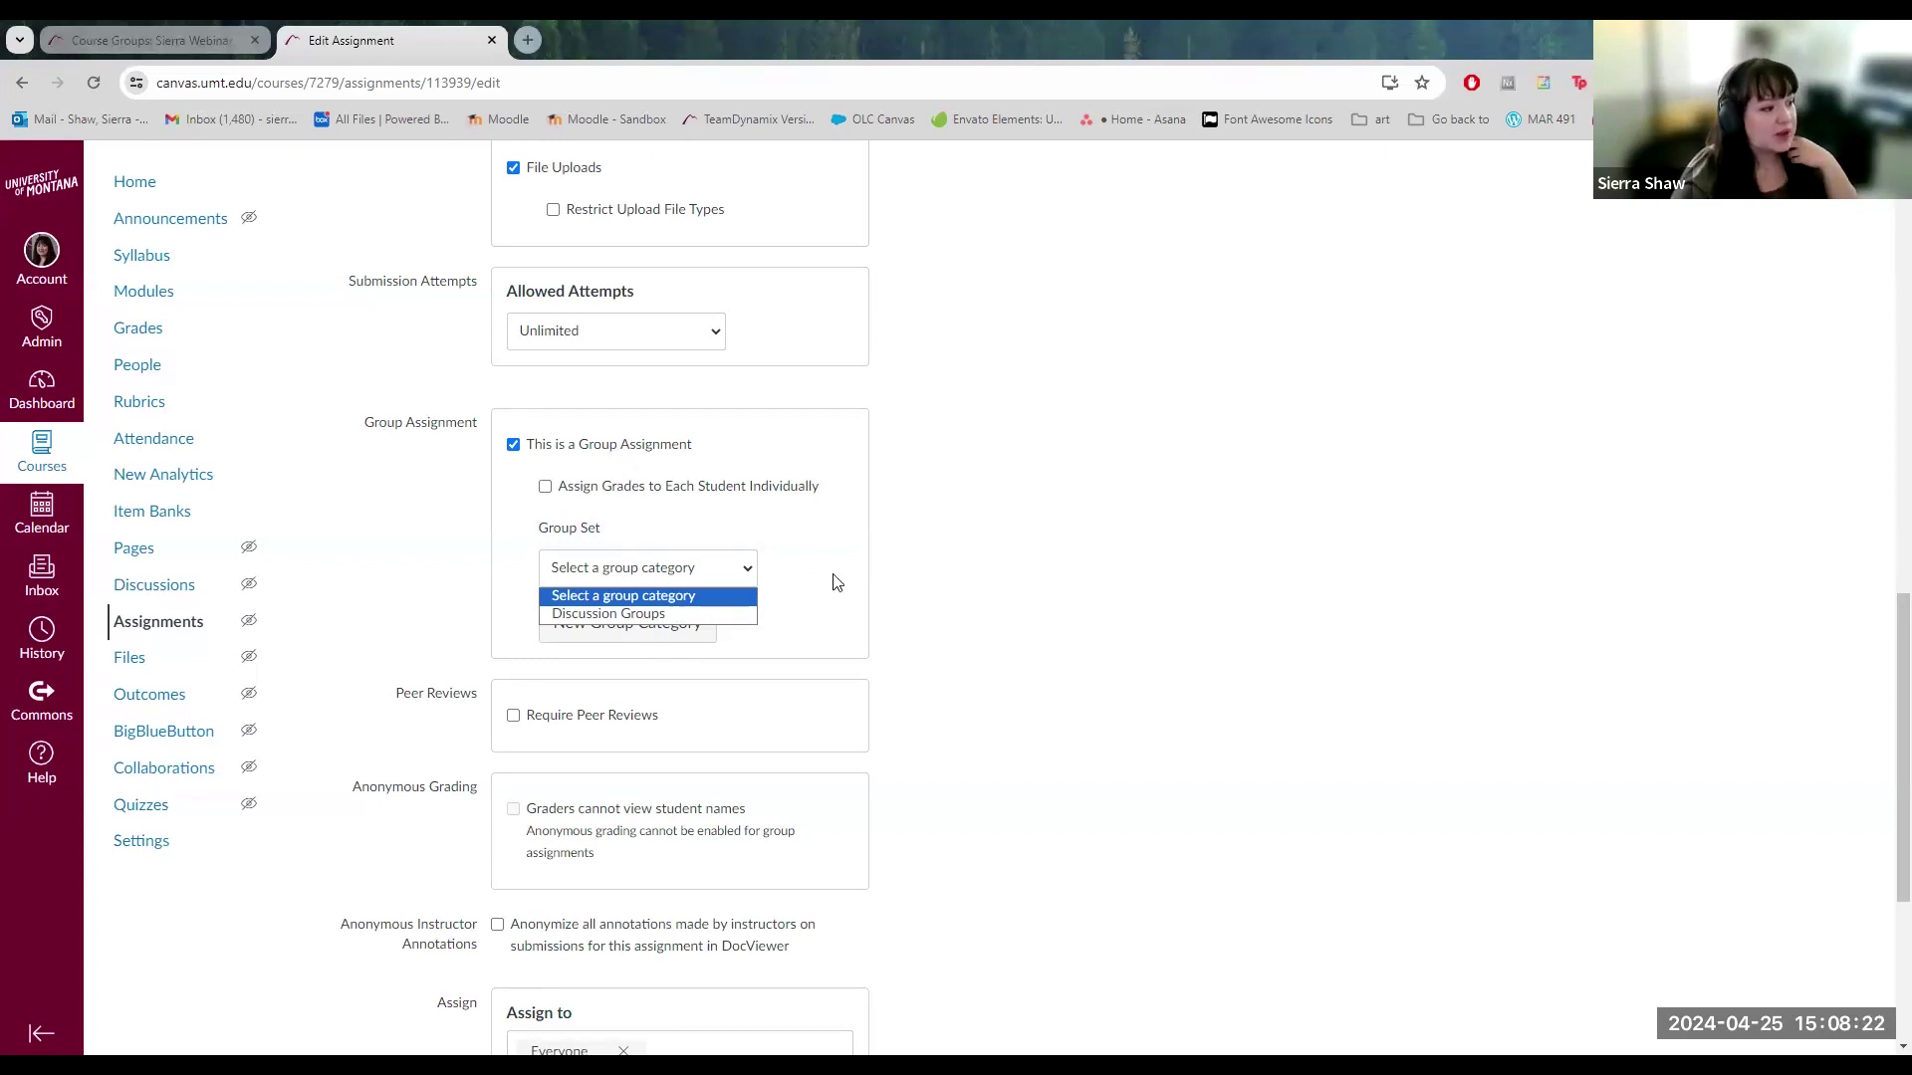
Start a new group set and place the cursor in its empty name field.
click(667, 638)
click(687, 625)
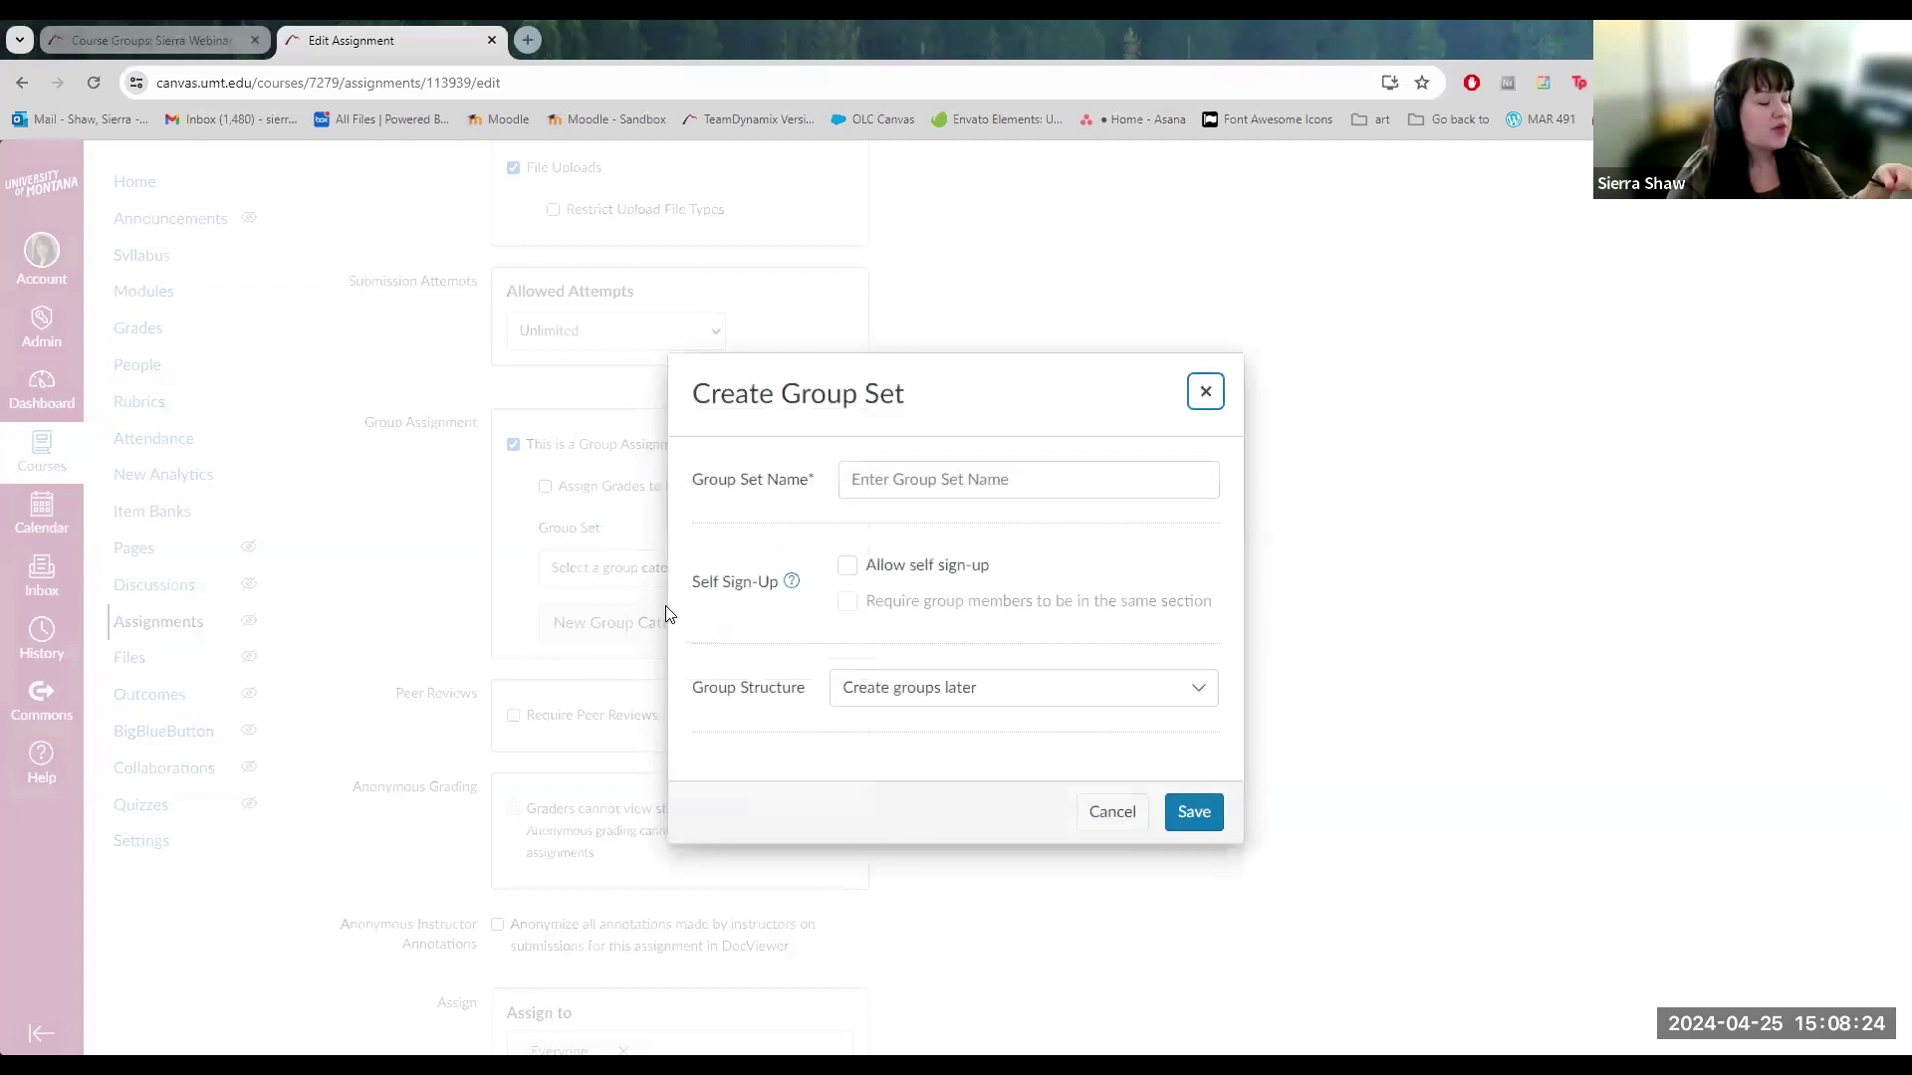
click(933, 479)
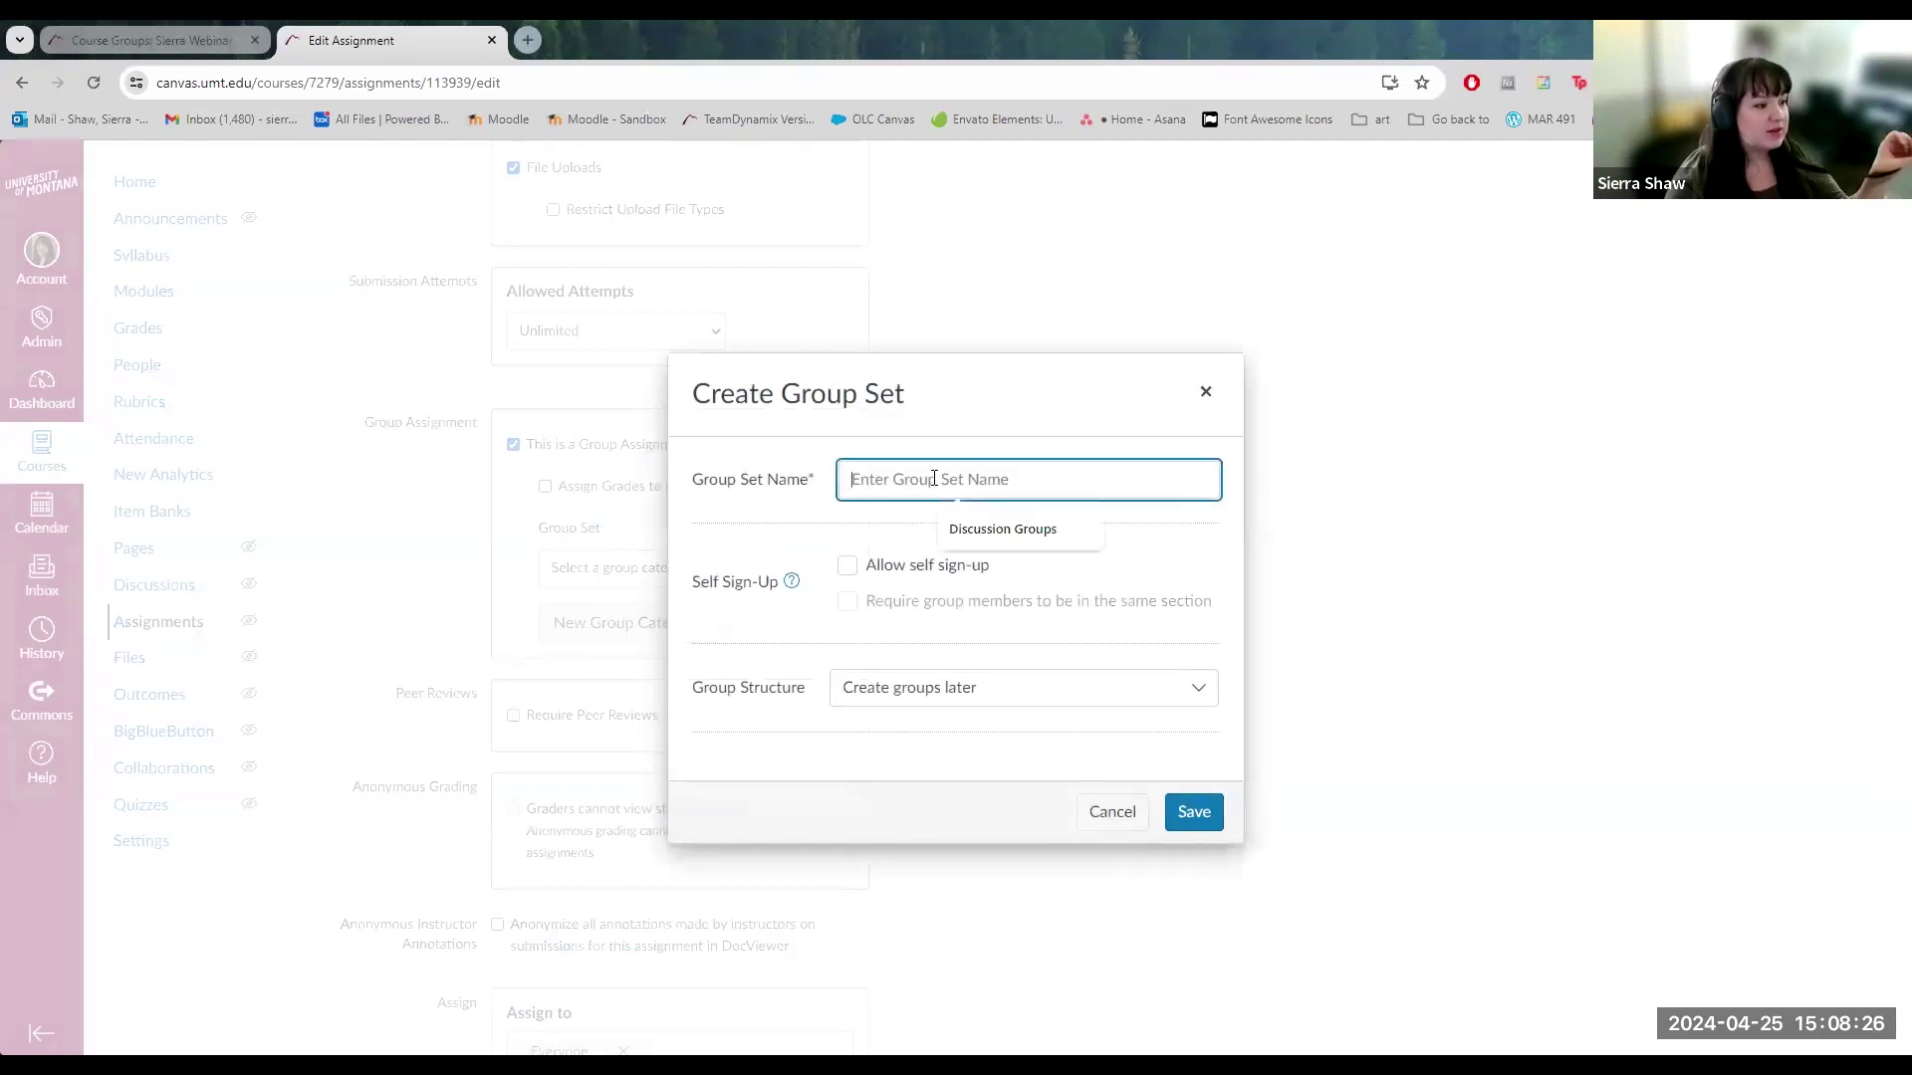
Toggle Allow self sign-up on and off a few times, leaving it off.
click(847, 566)
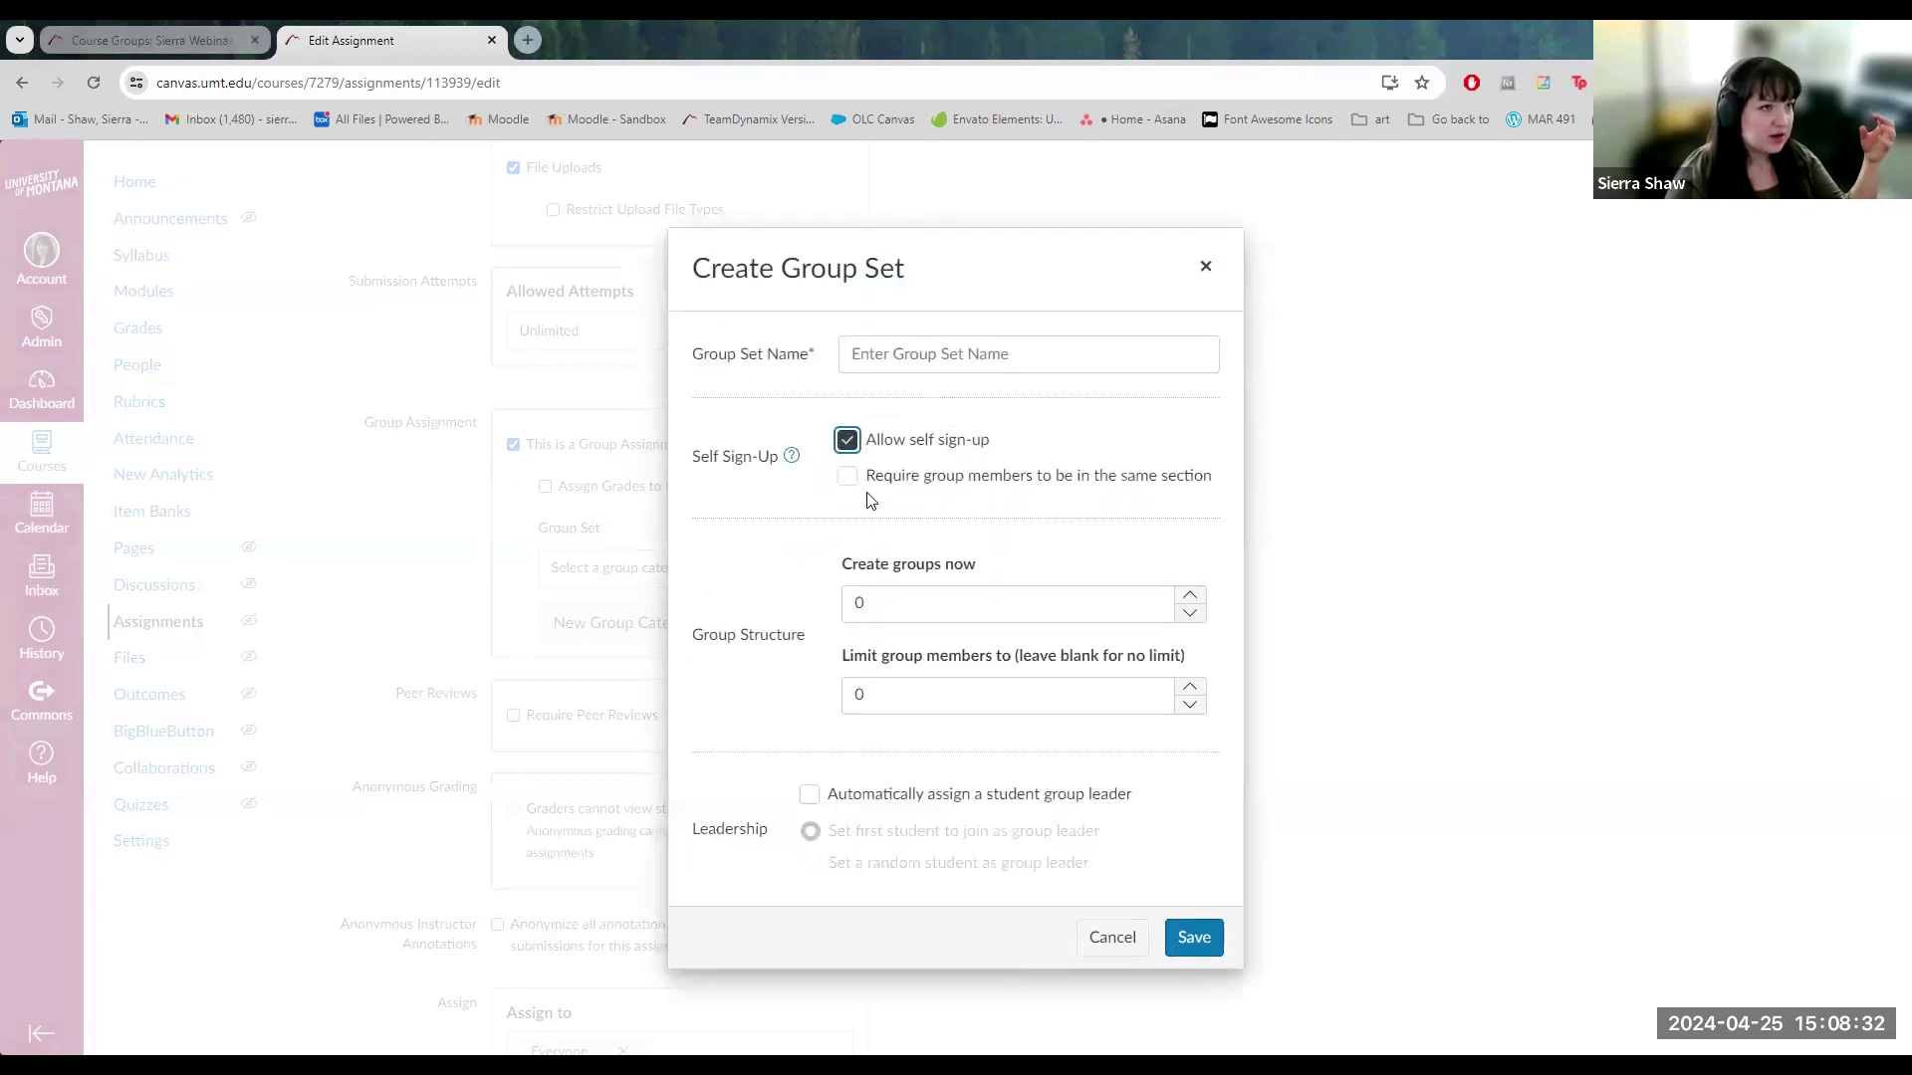
click(848, 442)
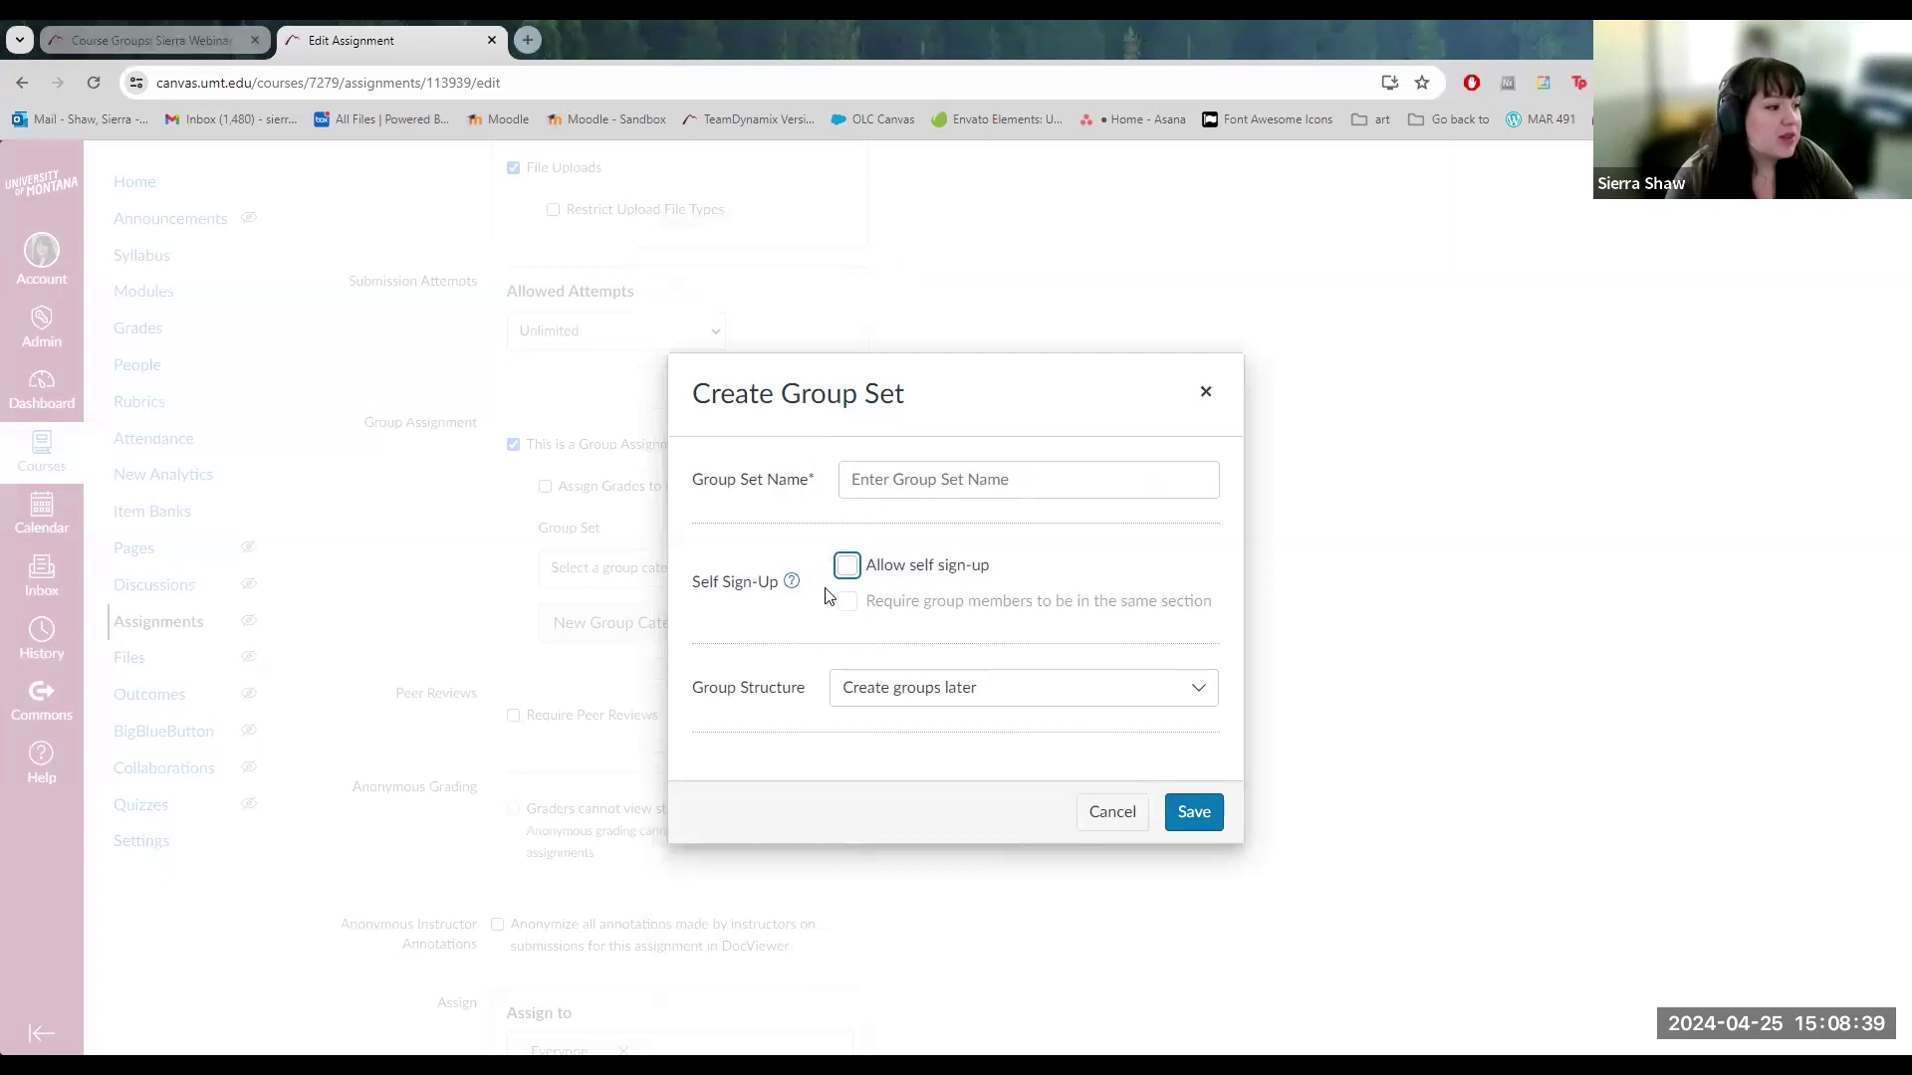
click(848, 563)
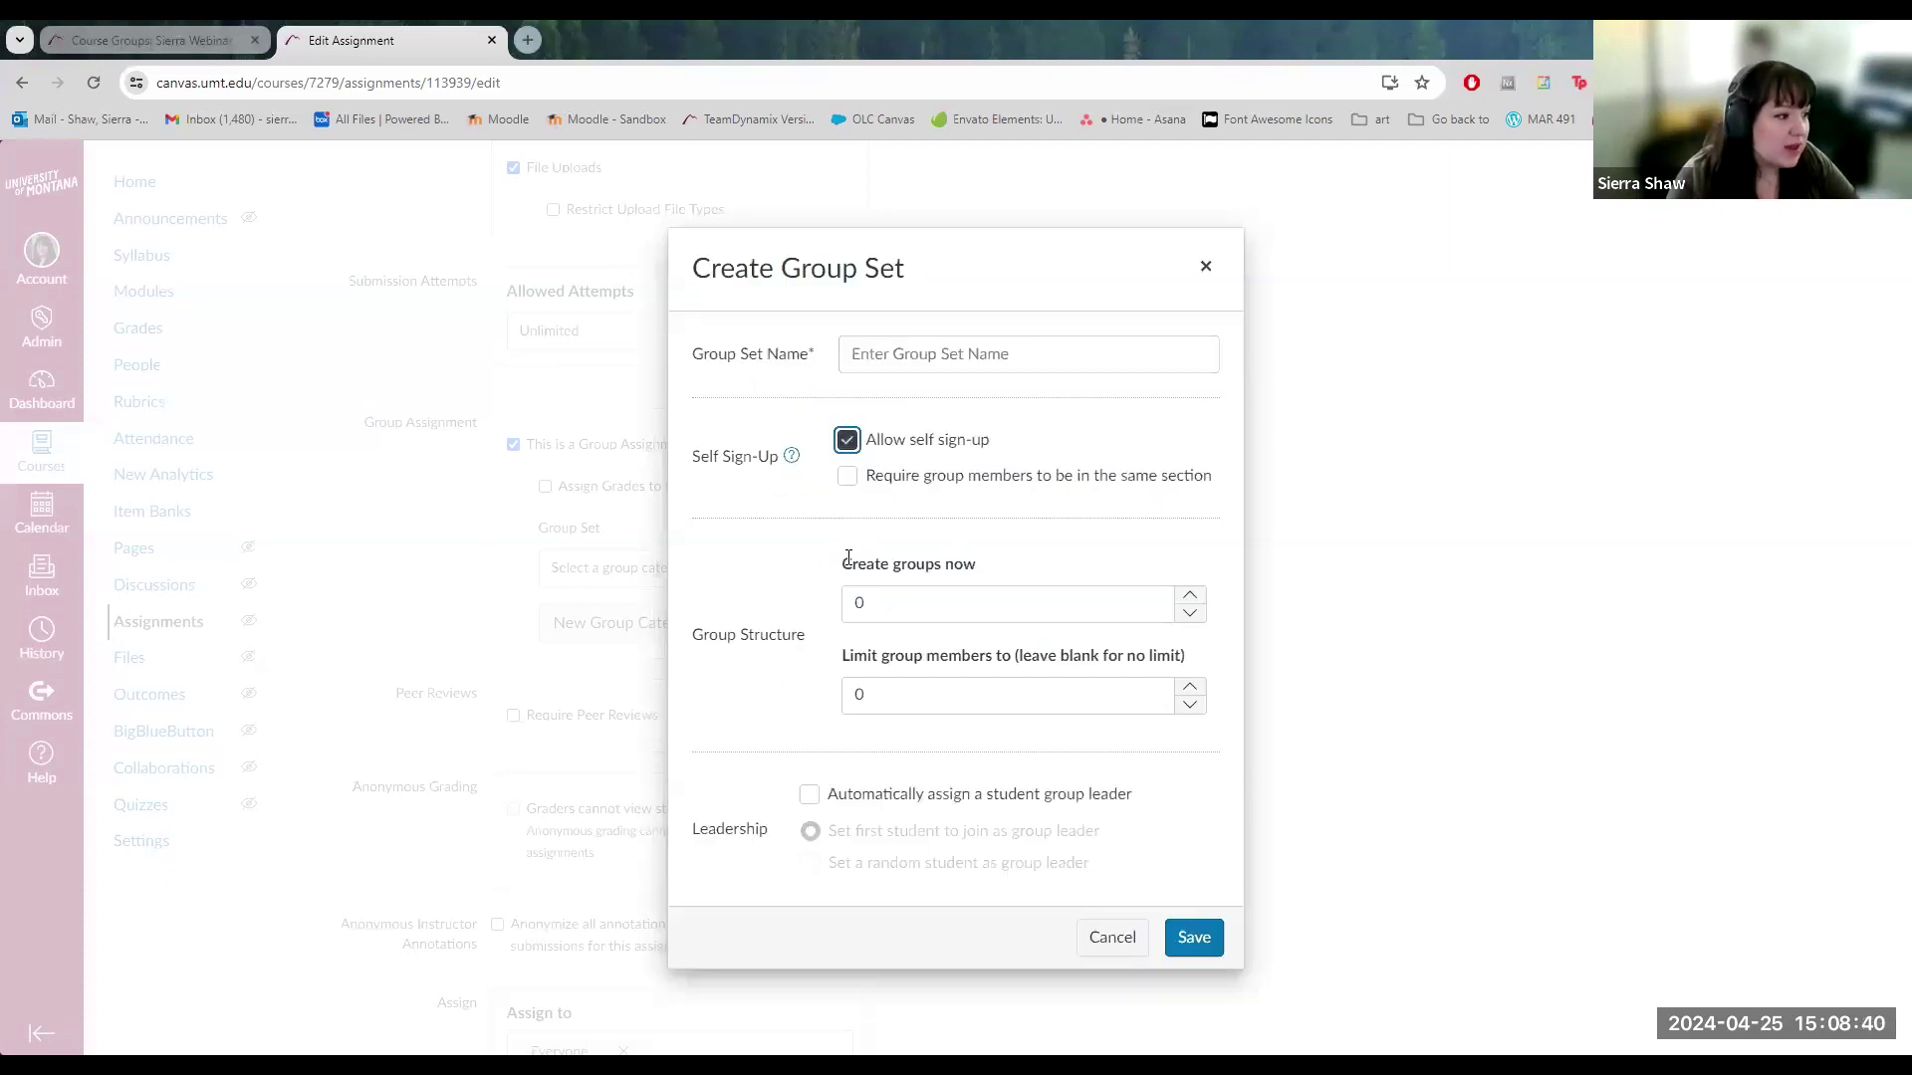
click(902, 439)
click(906, 565)
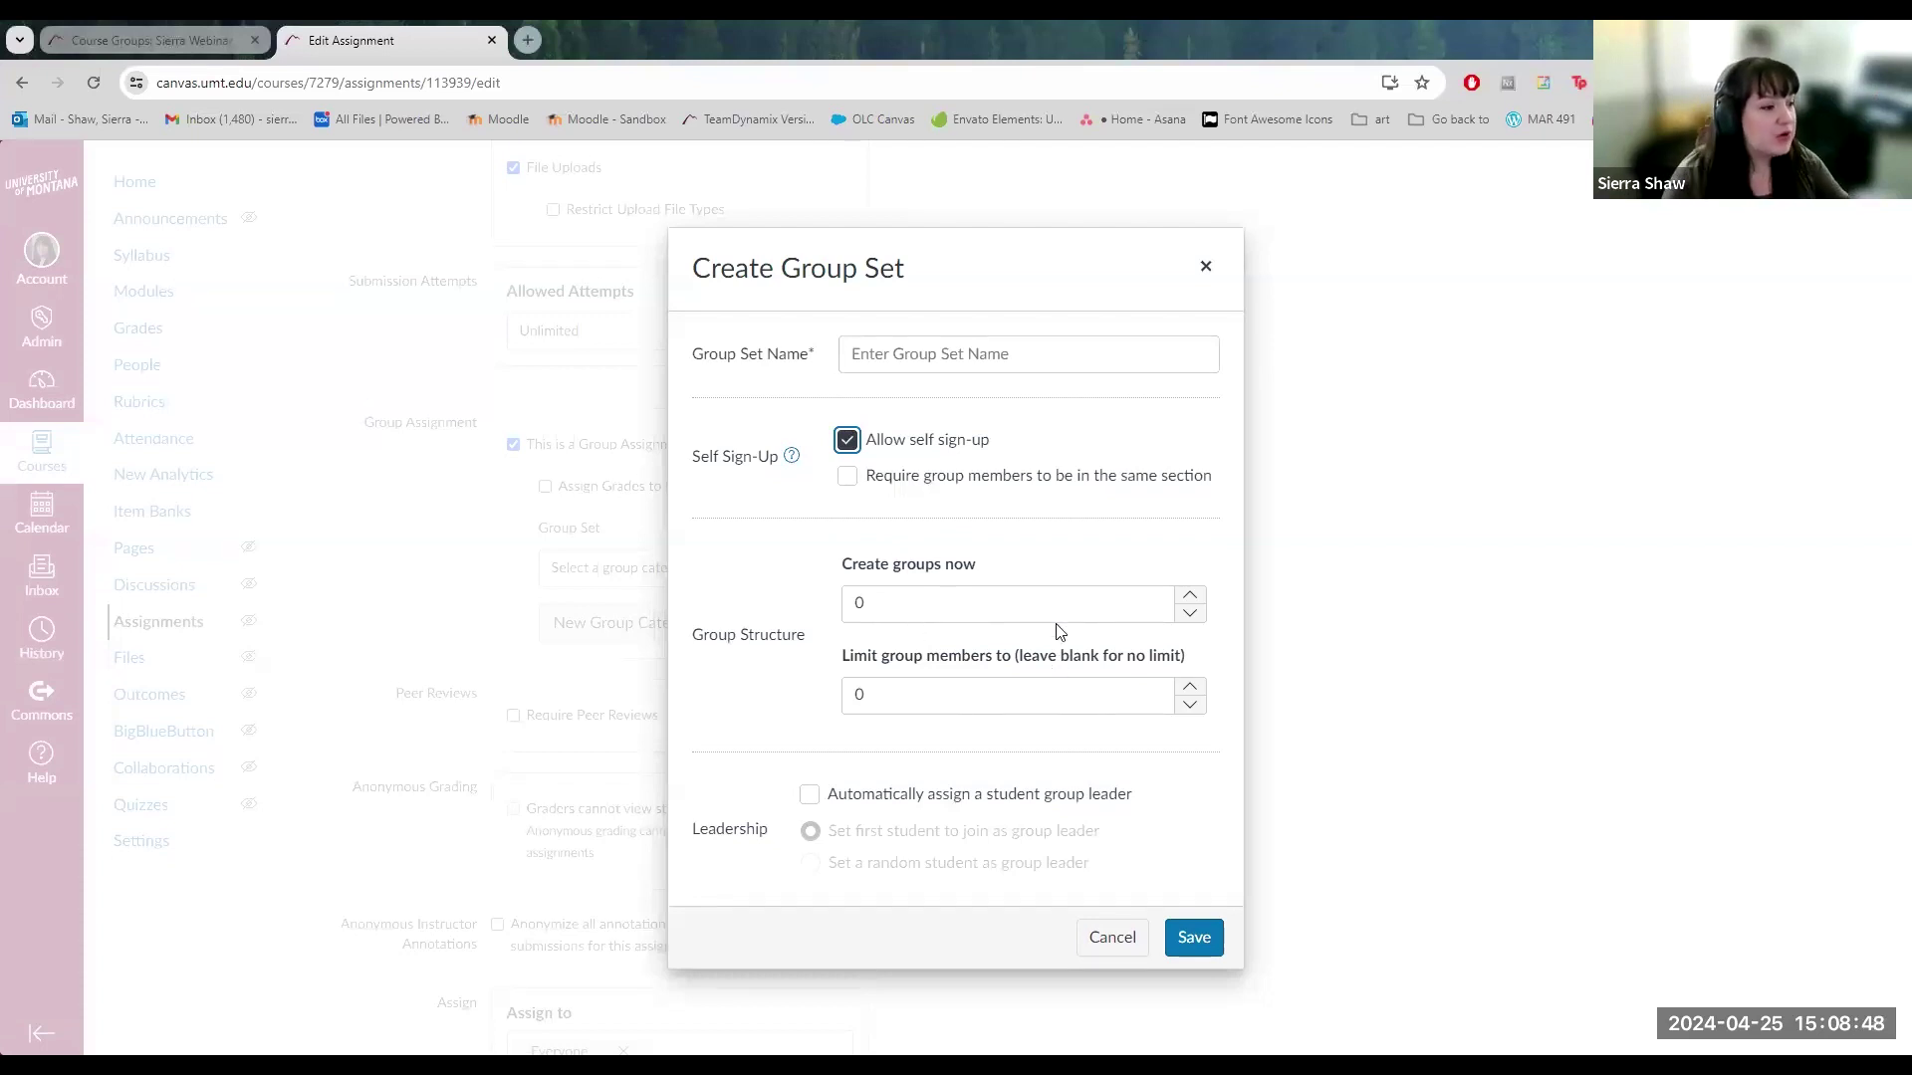
click(847, 440)
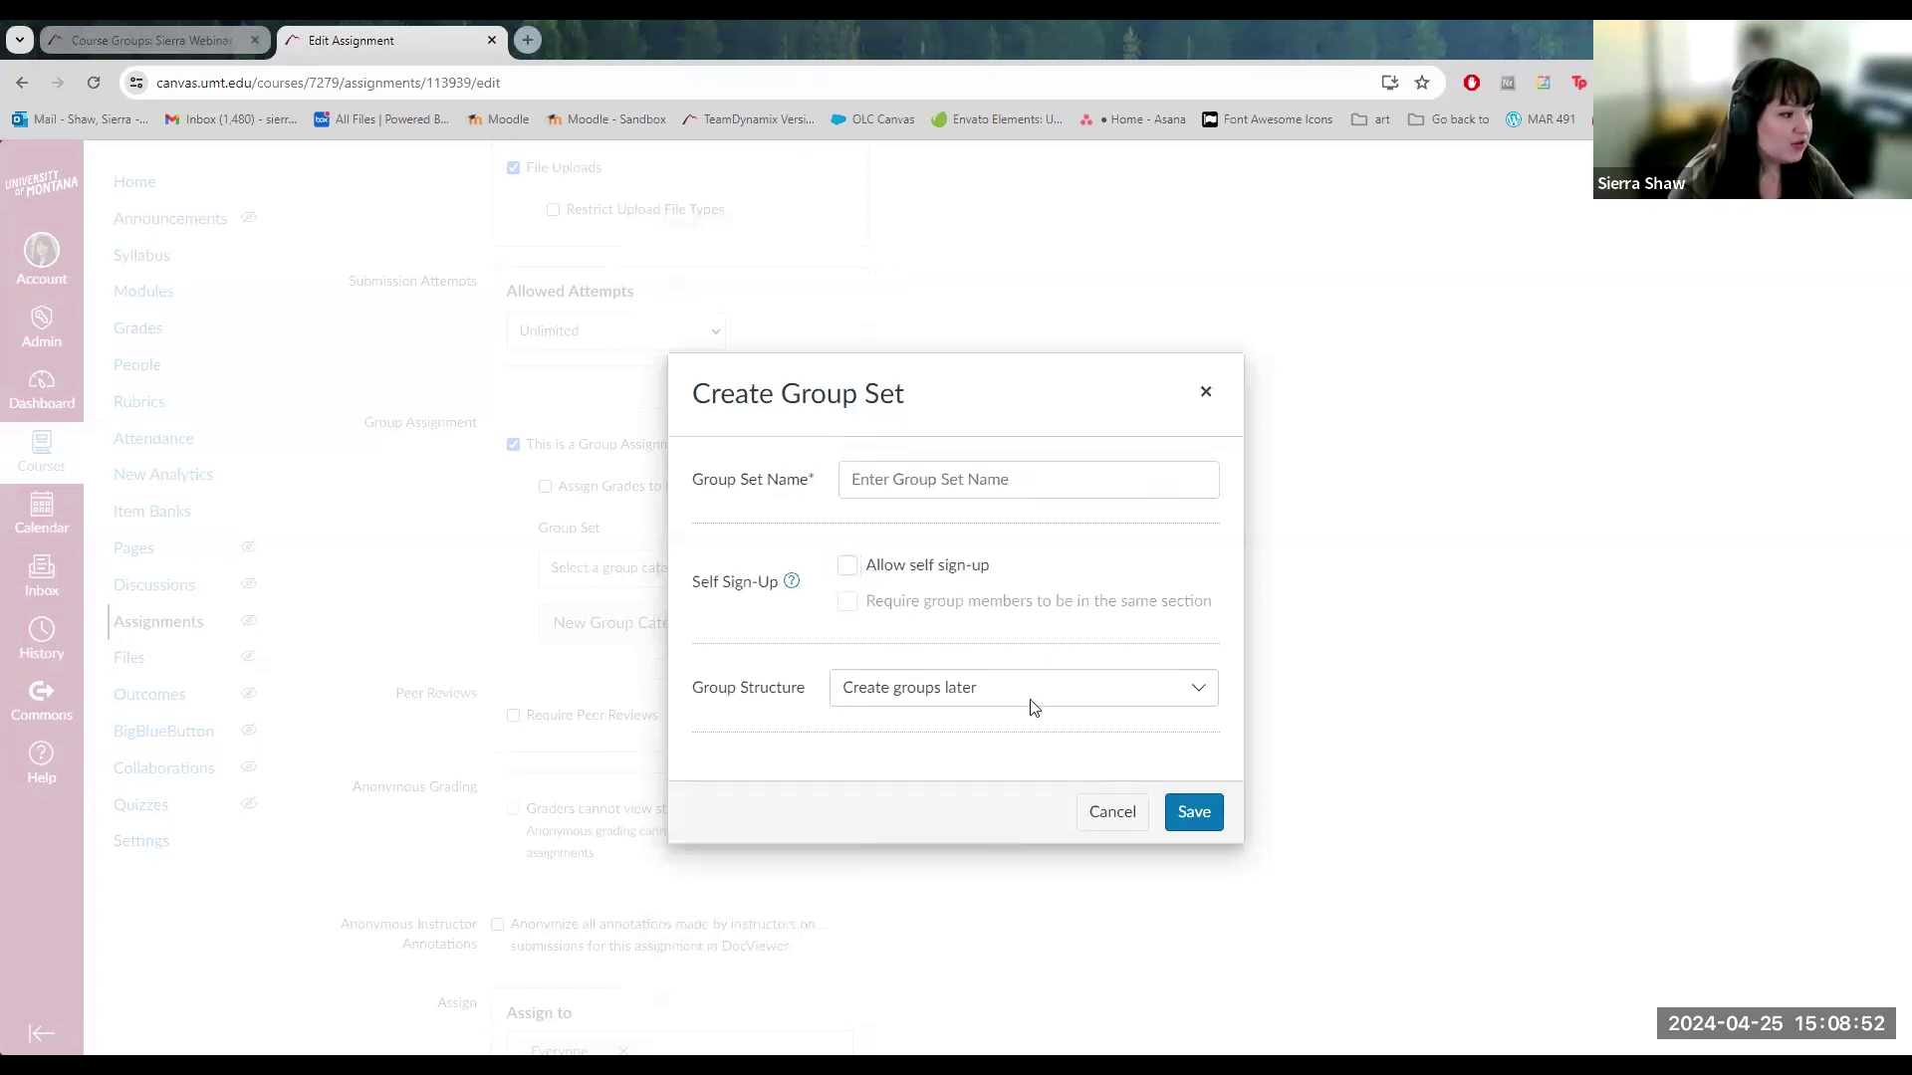
Split students into 2 groups and automatically make a random student each group's leader.
click(942, 690)
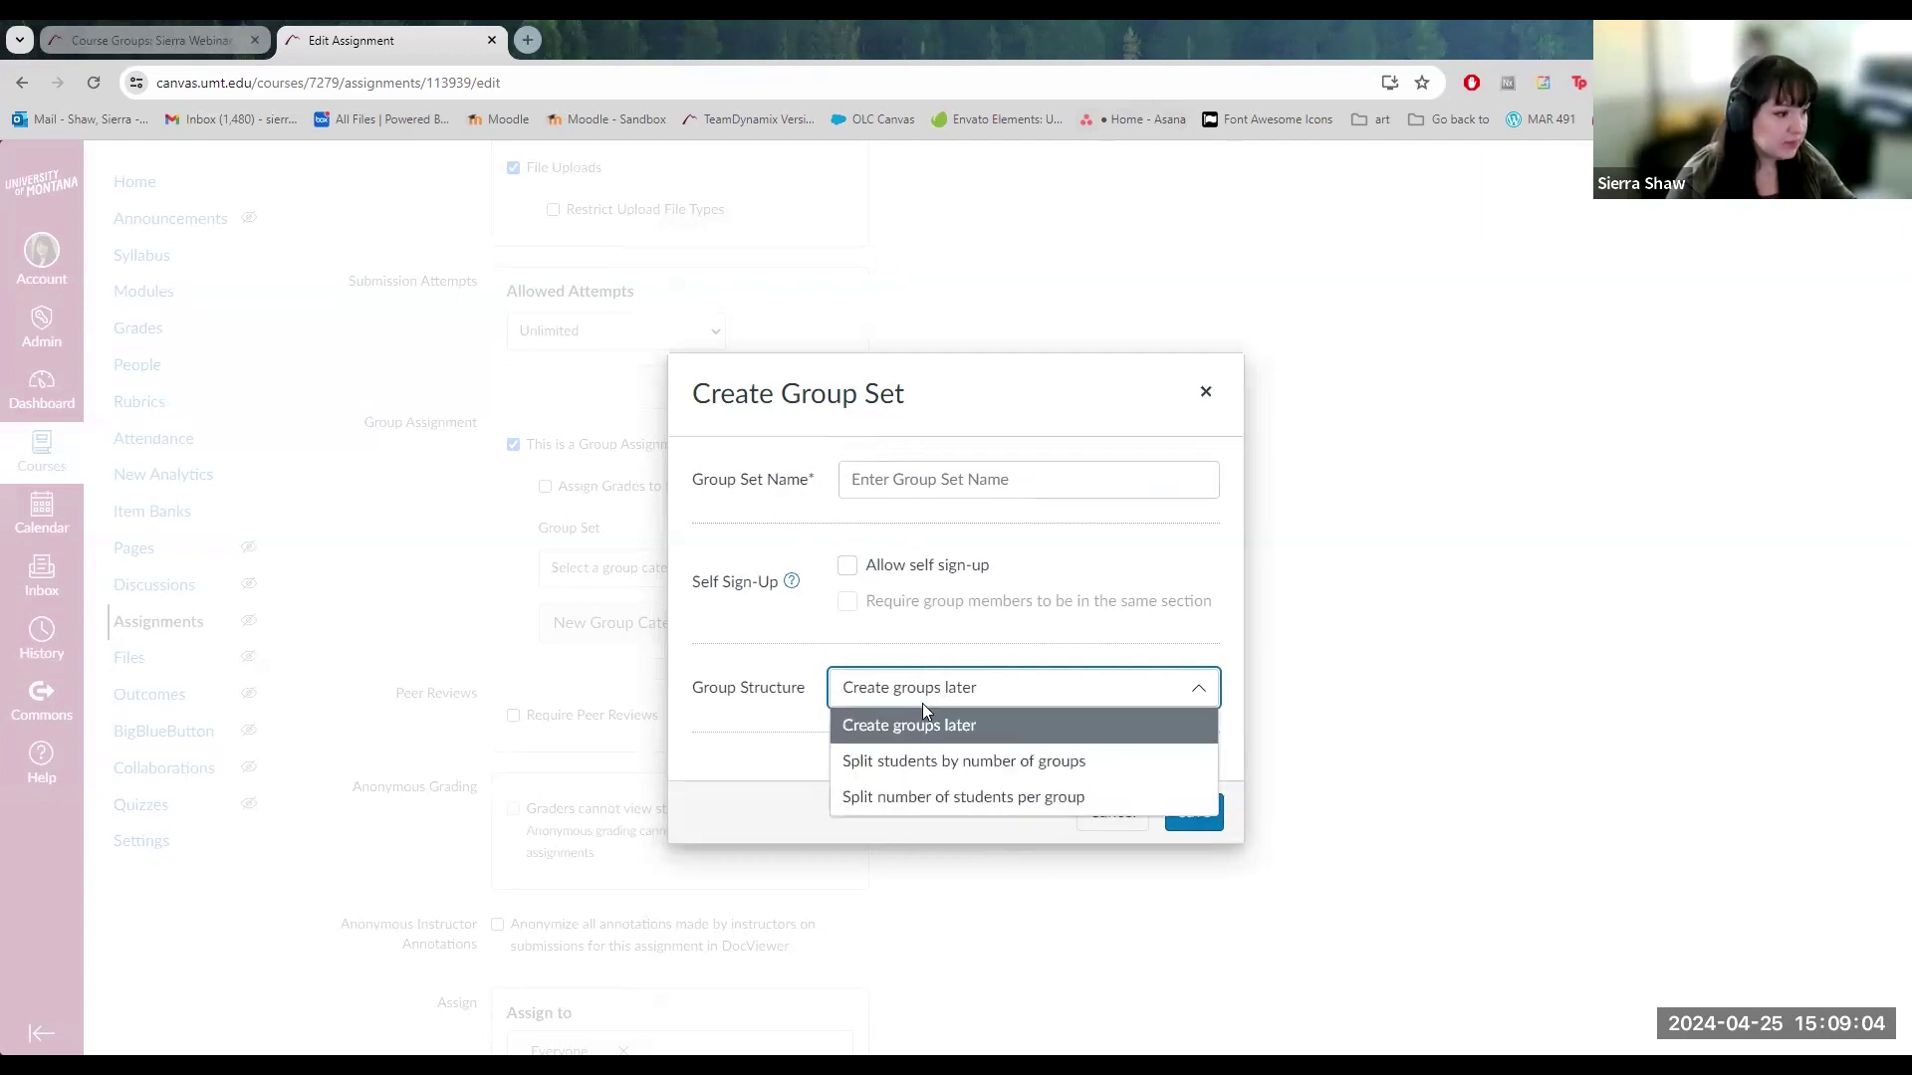
click(951, 775)
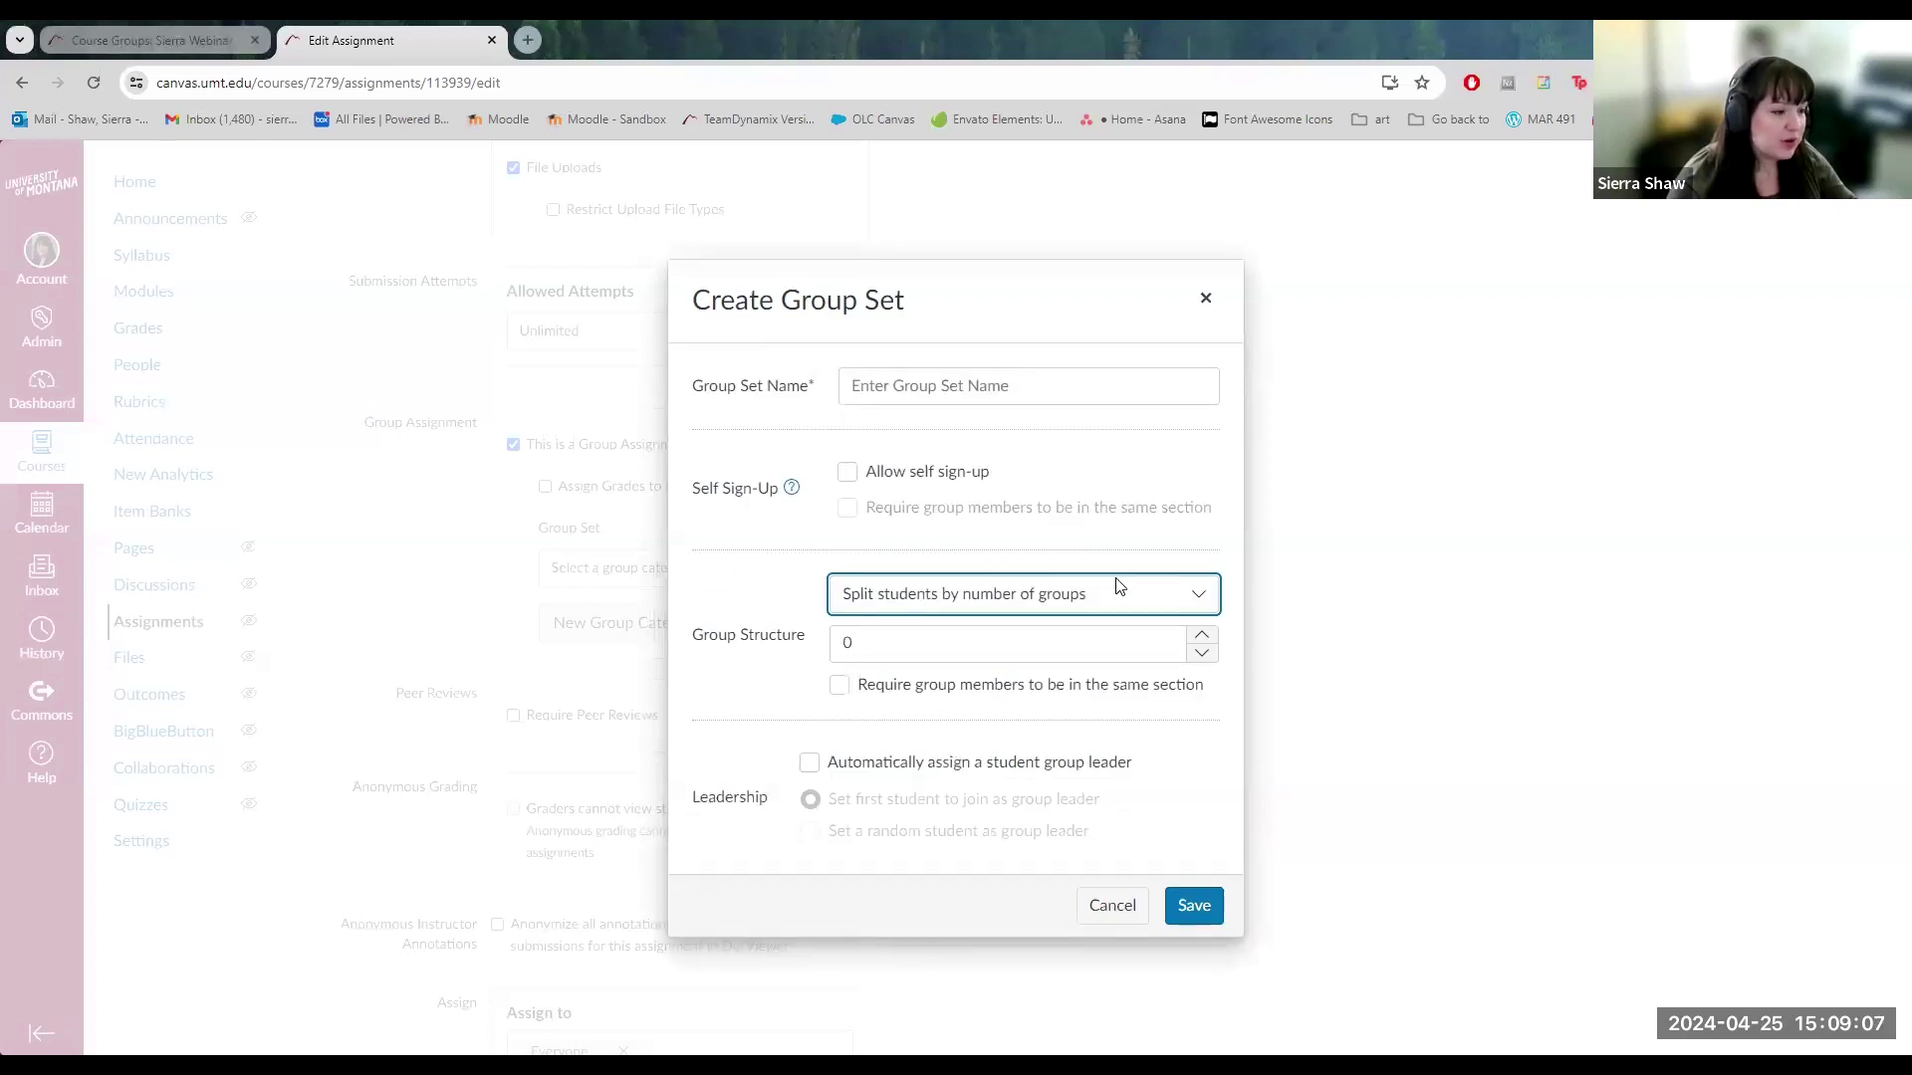
click(1147, 598)
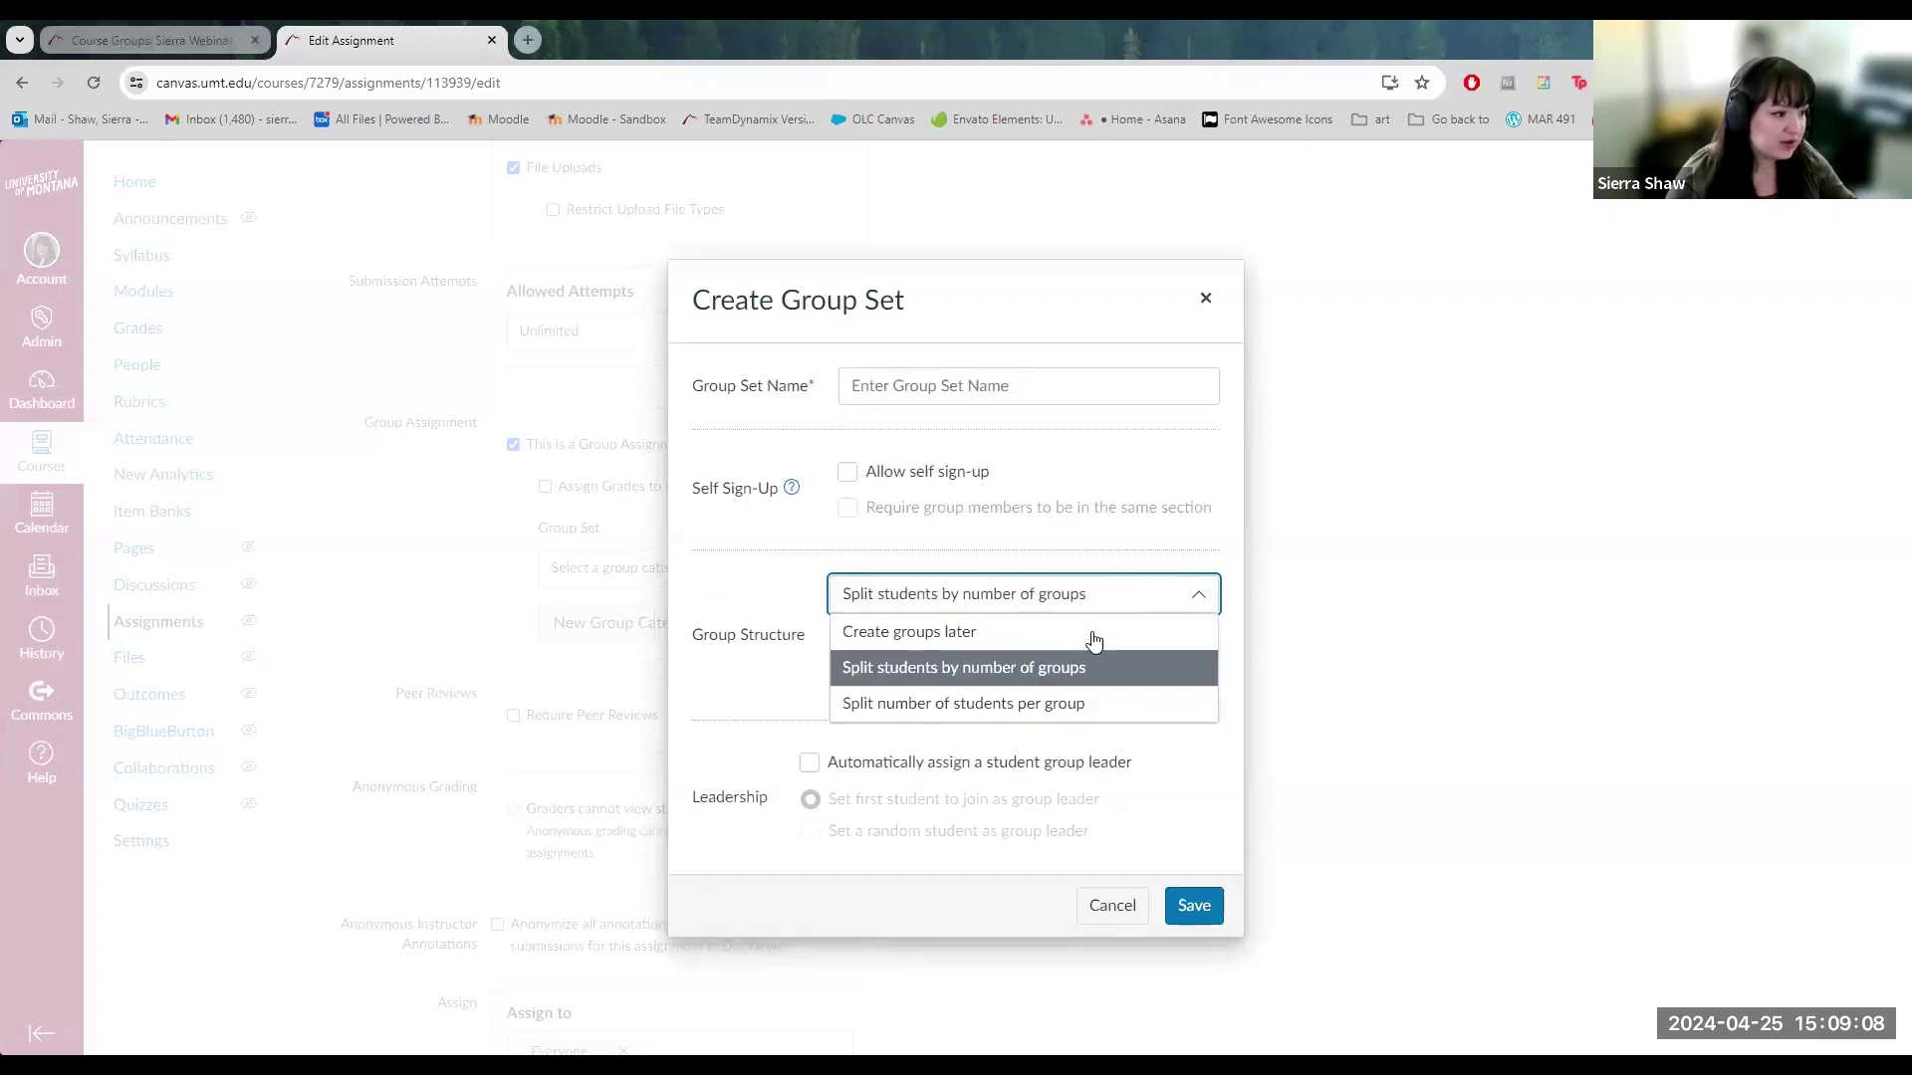
click(1009, 706)
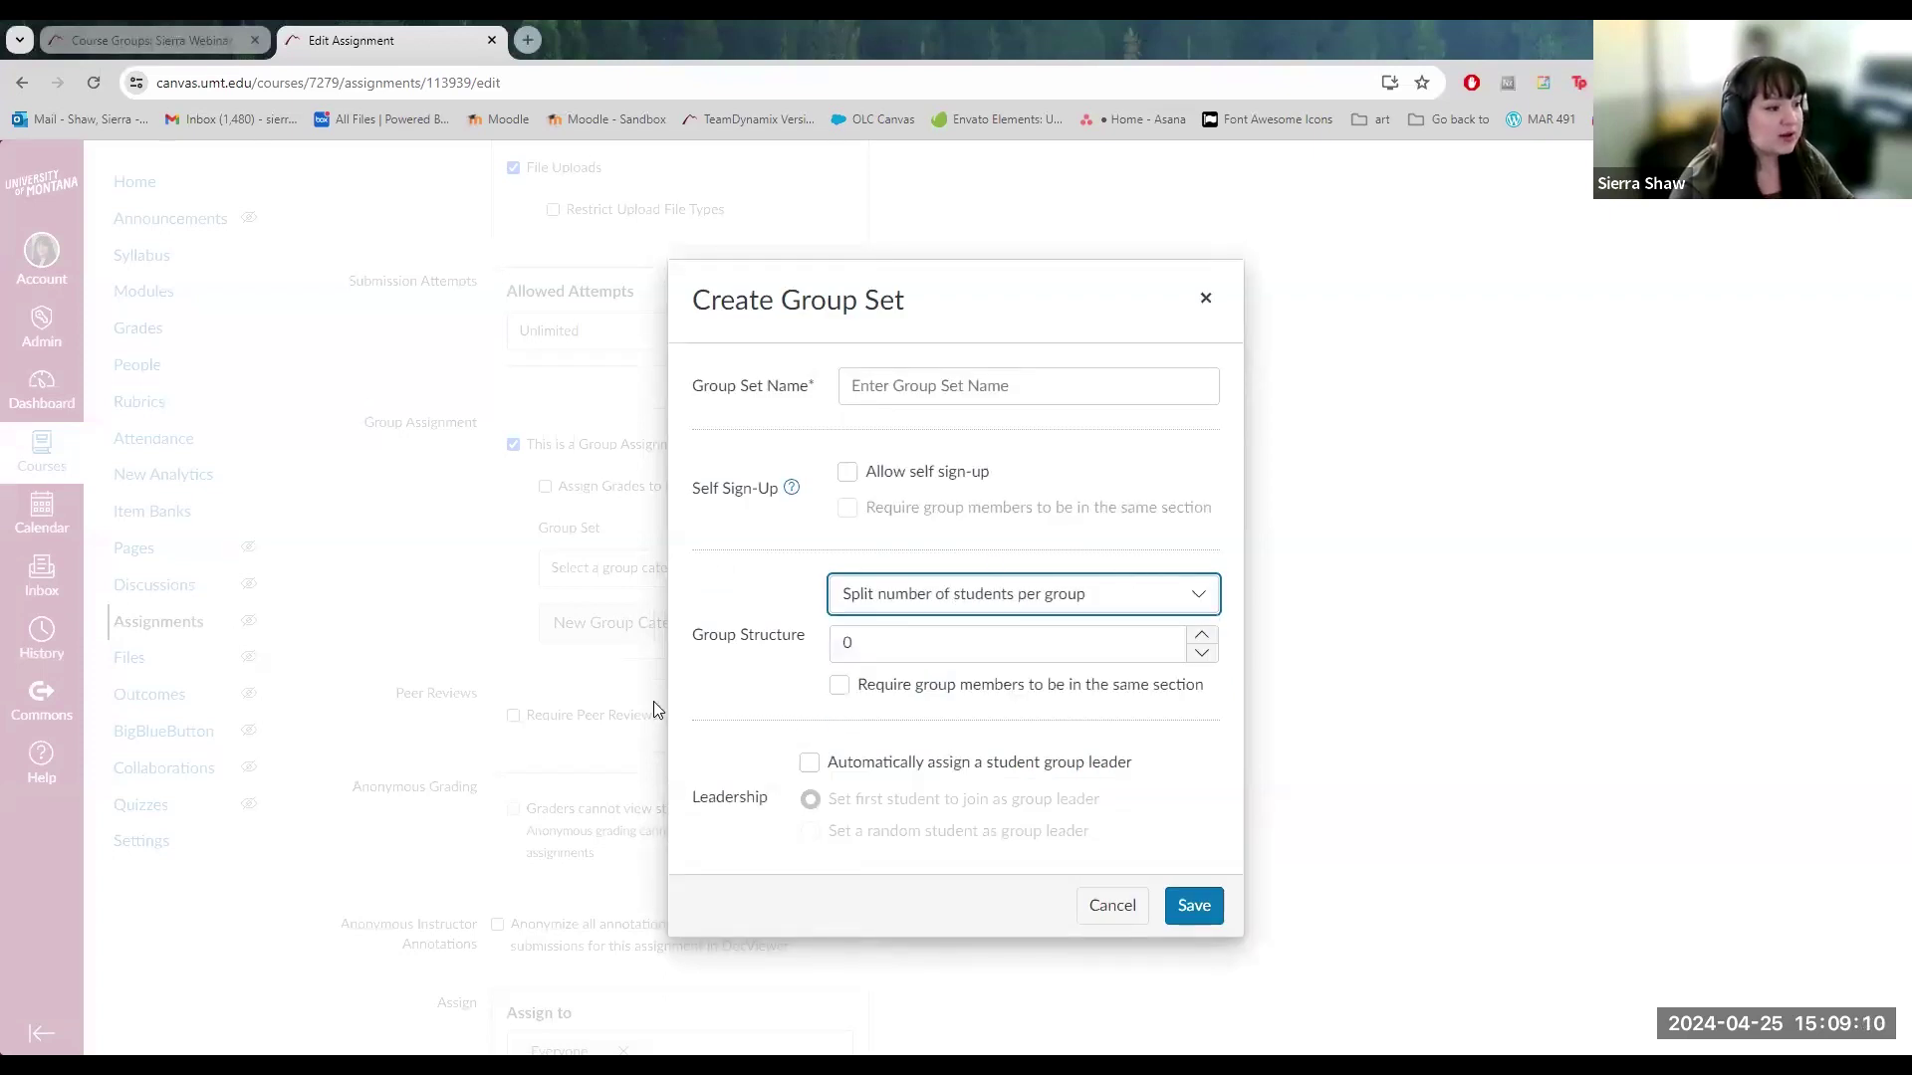
click(877, 597)
click(936, 667)
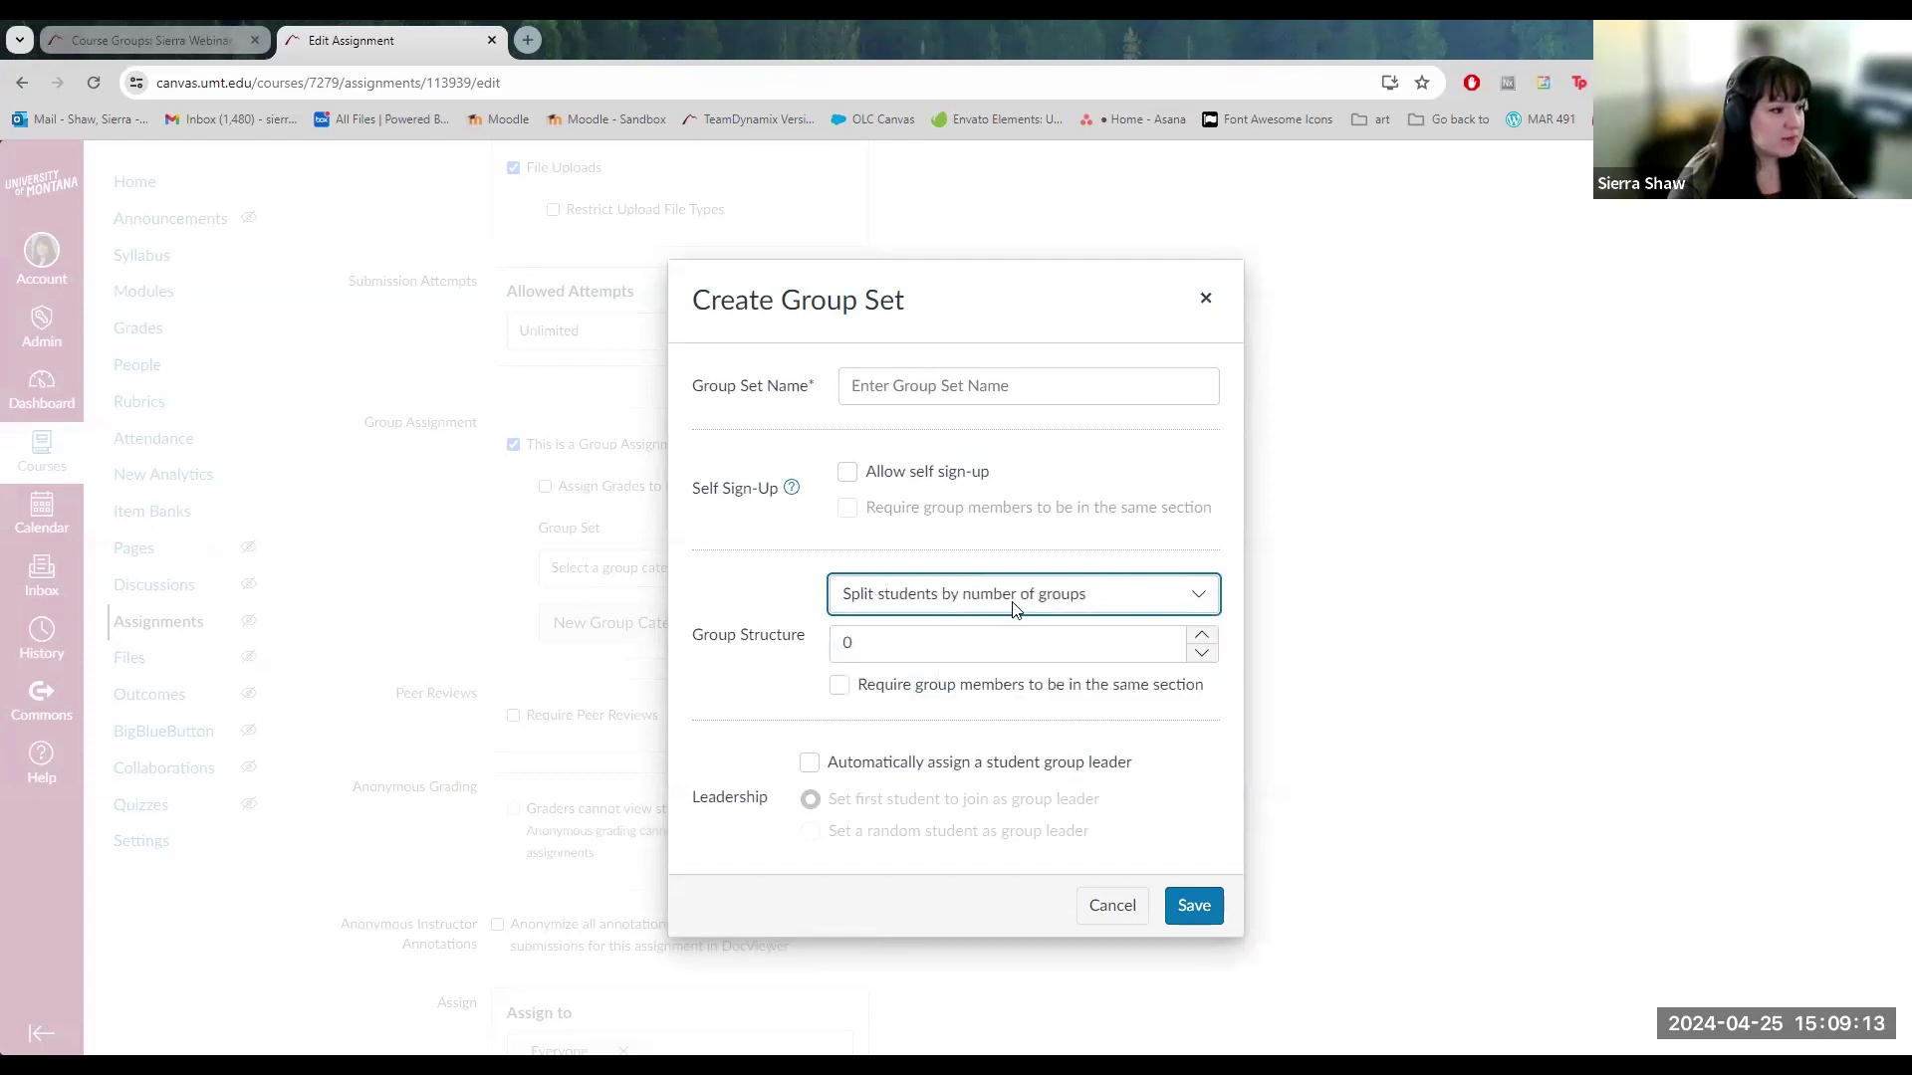
drag(864, 642, 837, 643)
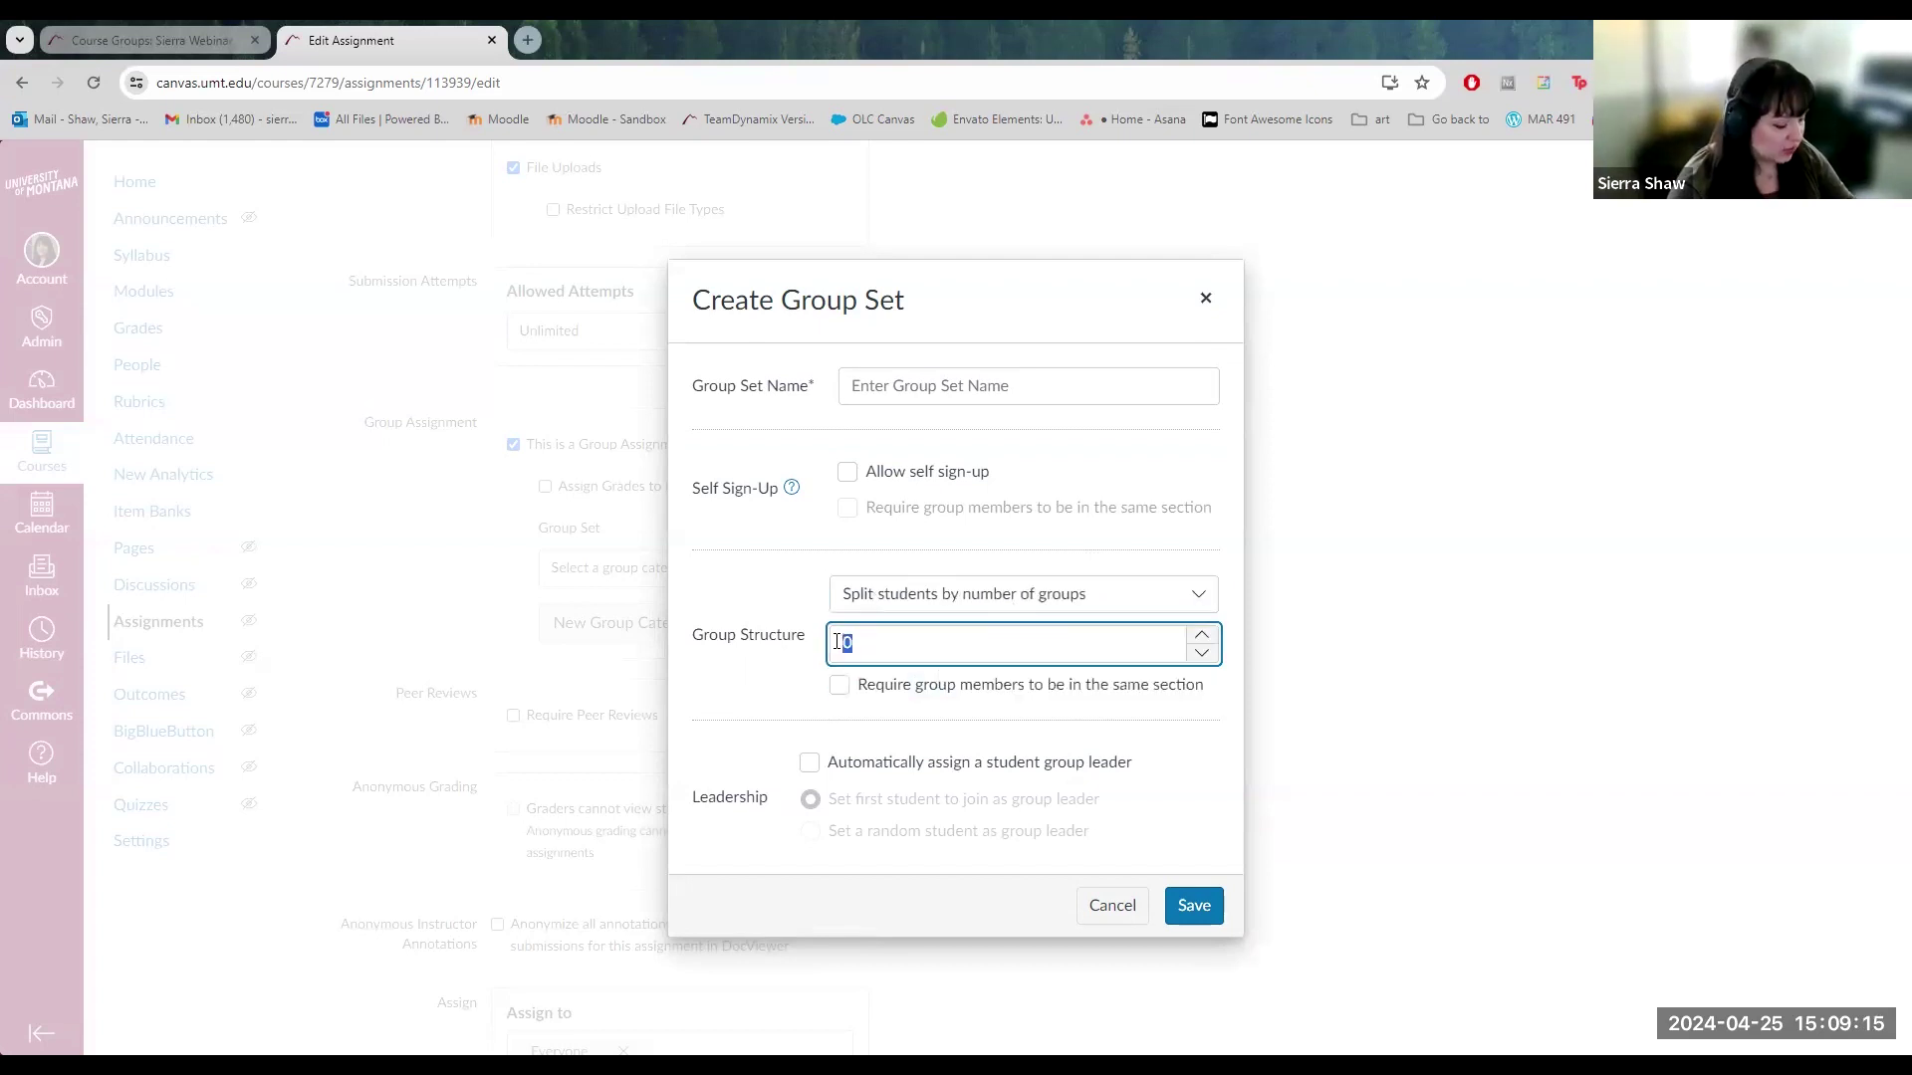
click(775, 711)
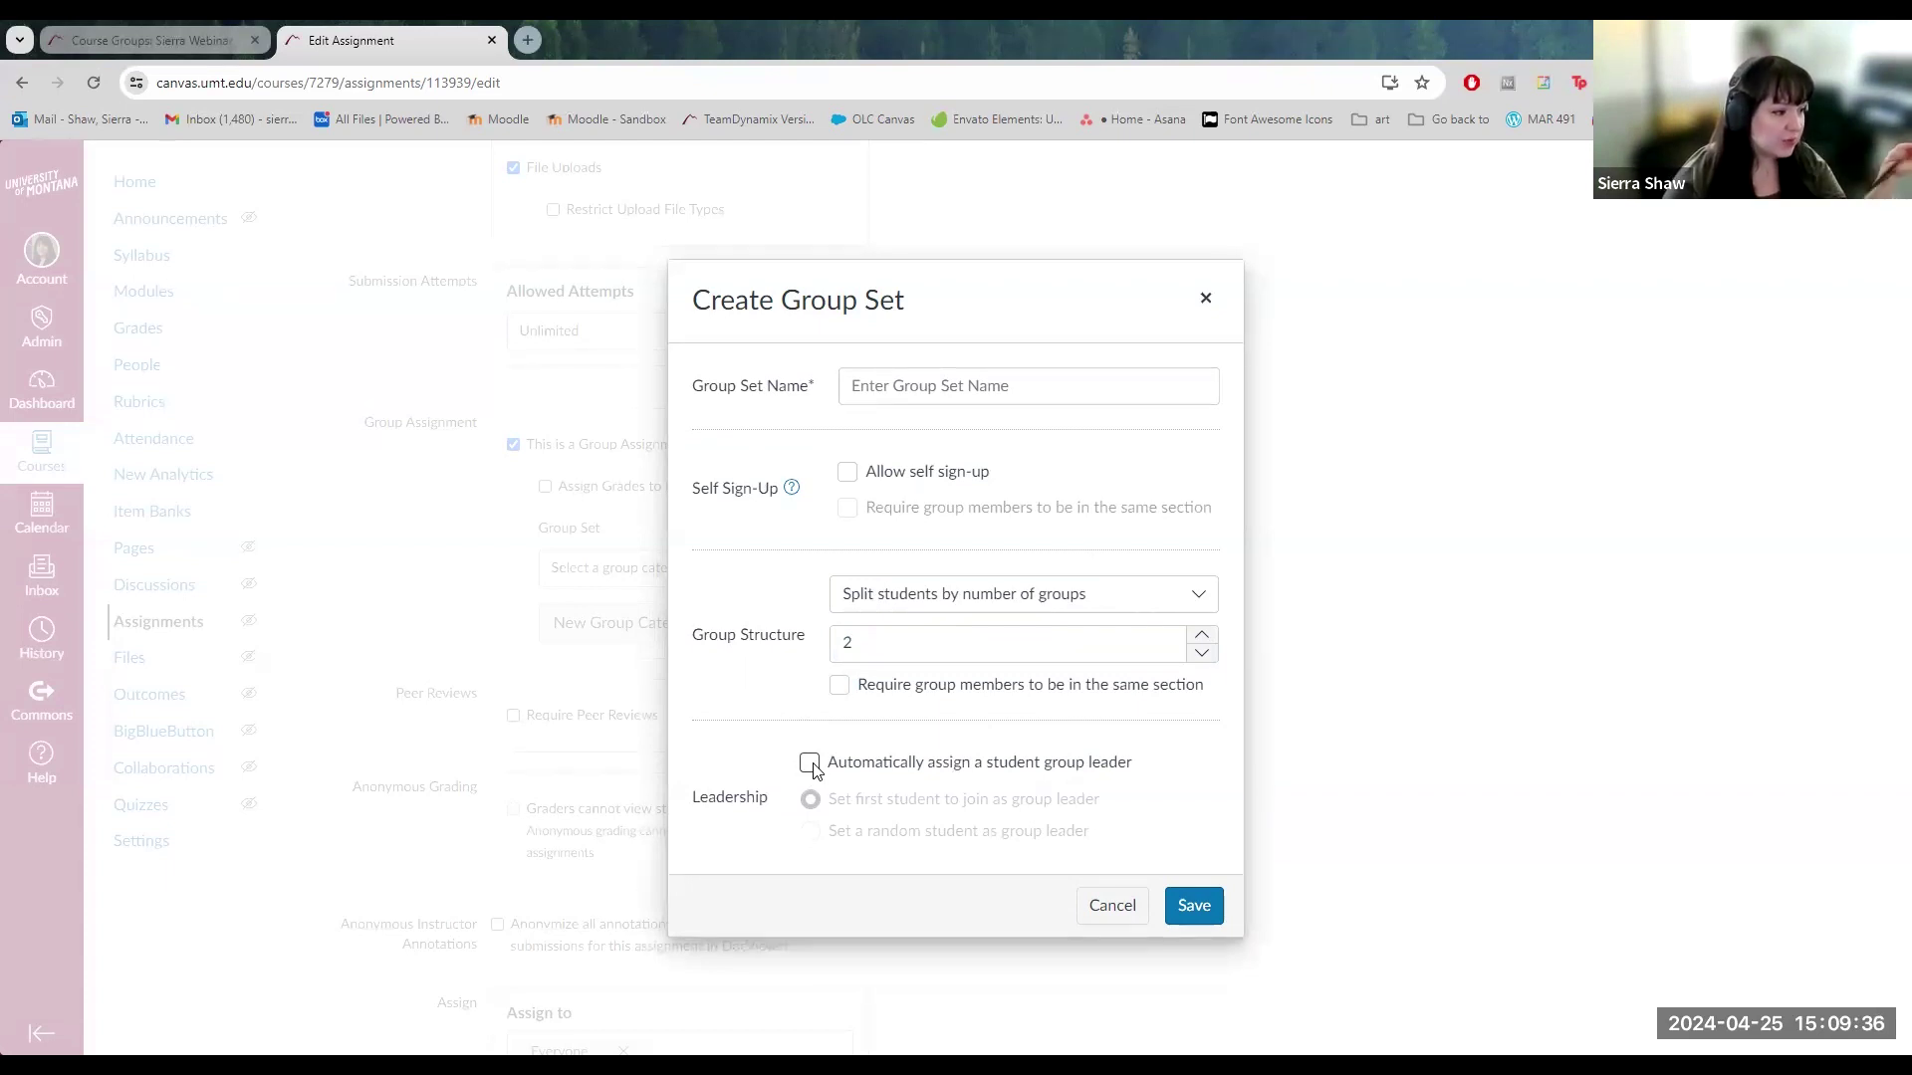
click(808, 766)
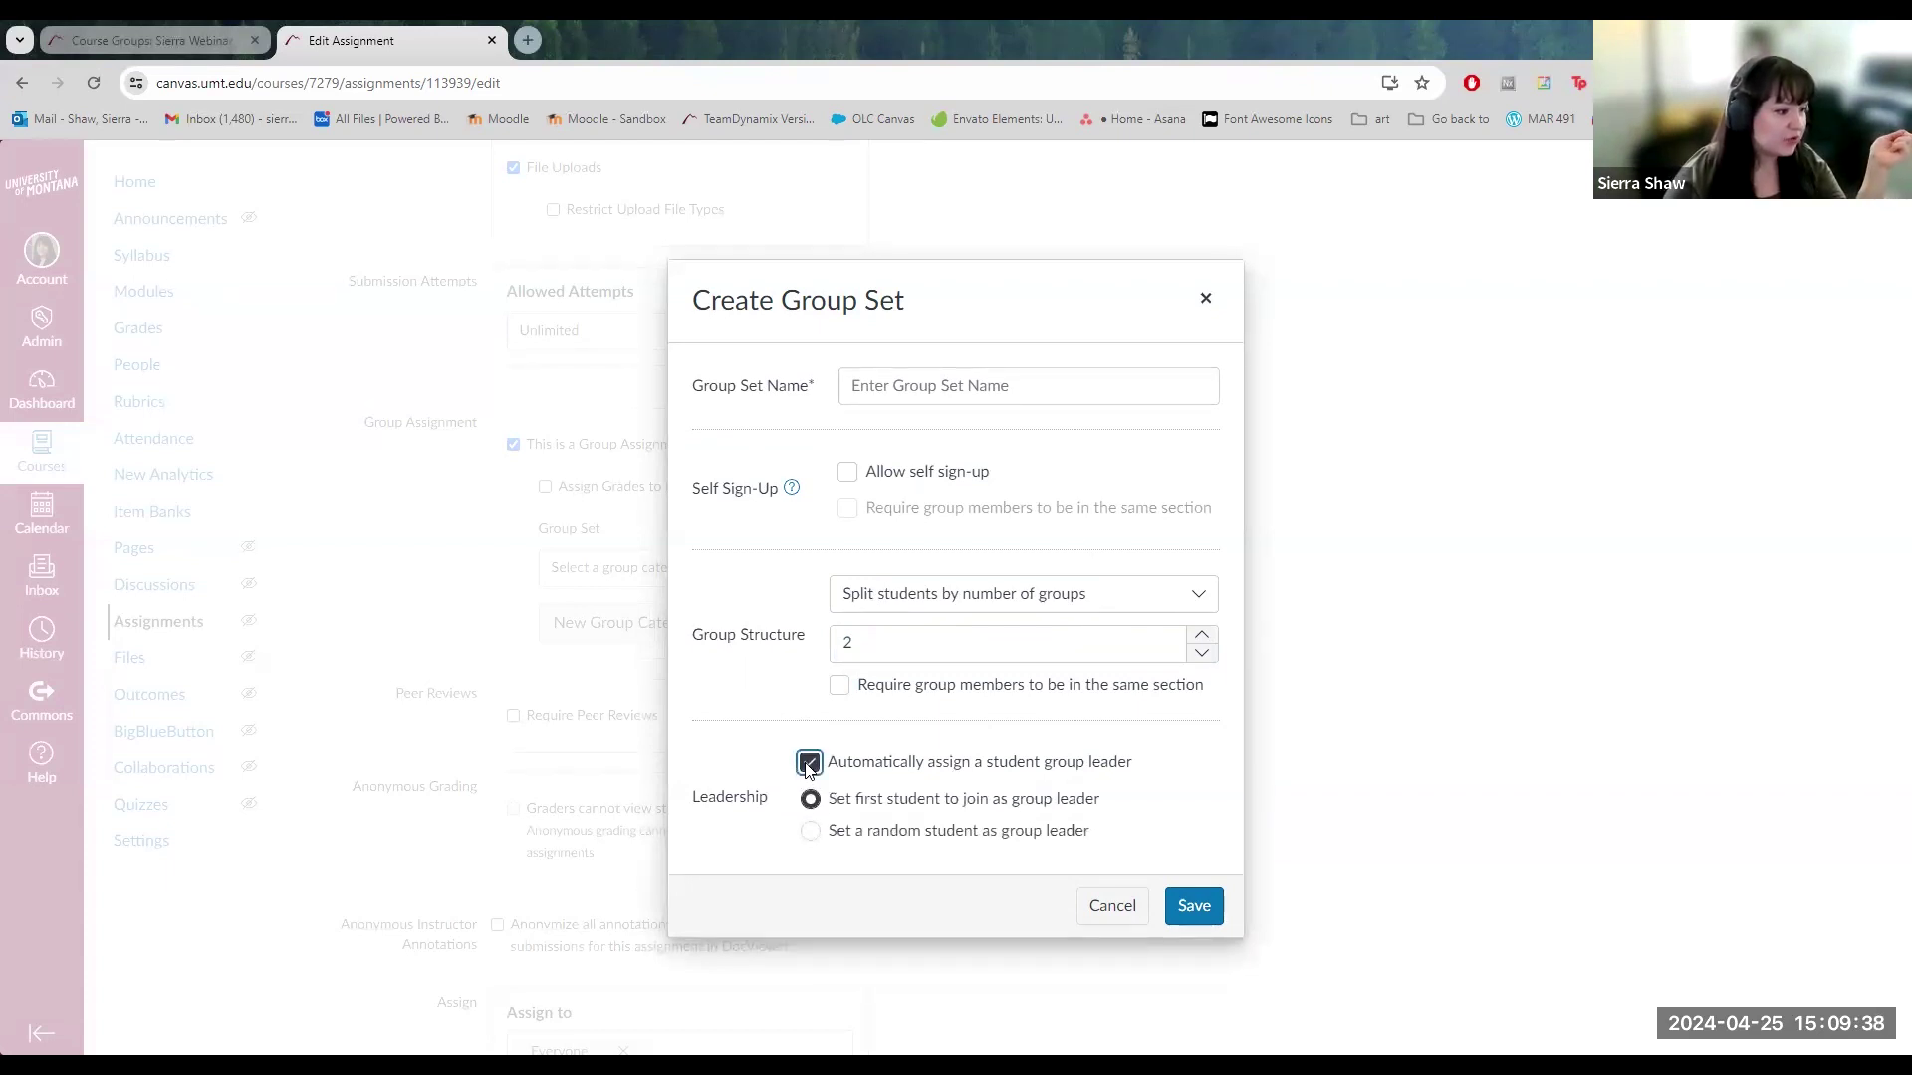
click(909, 834)
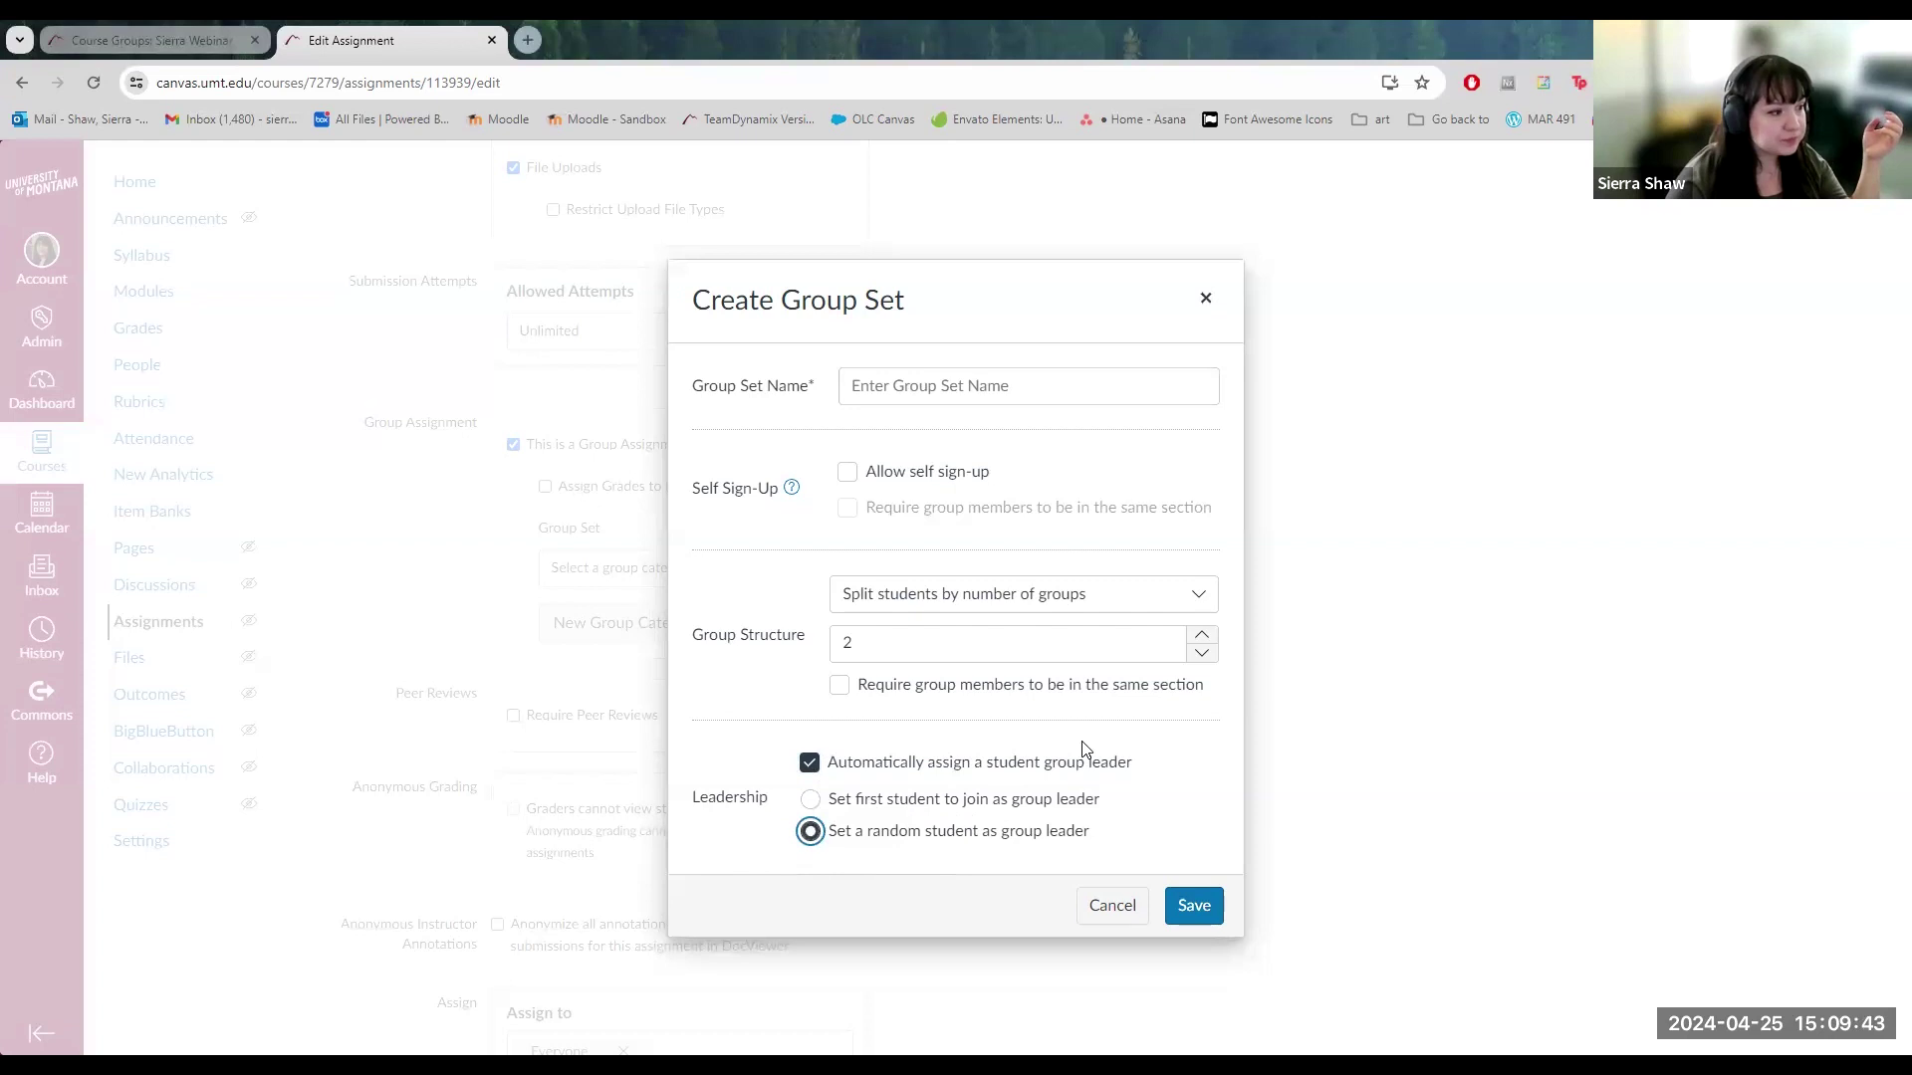
Name the new group set 'Example Group' and save it.
click(1216, 909)
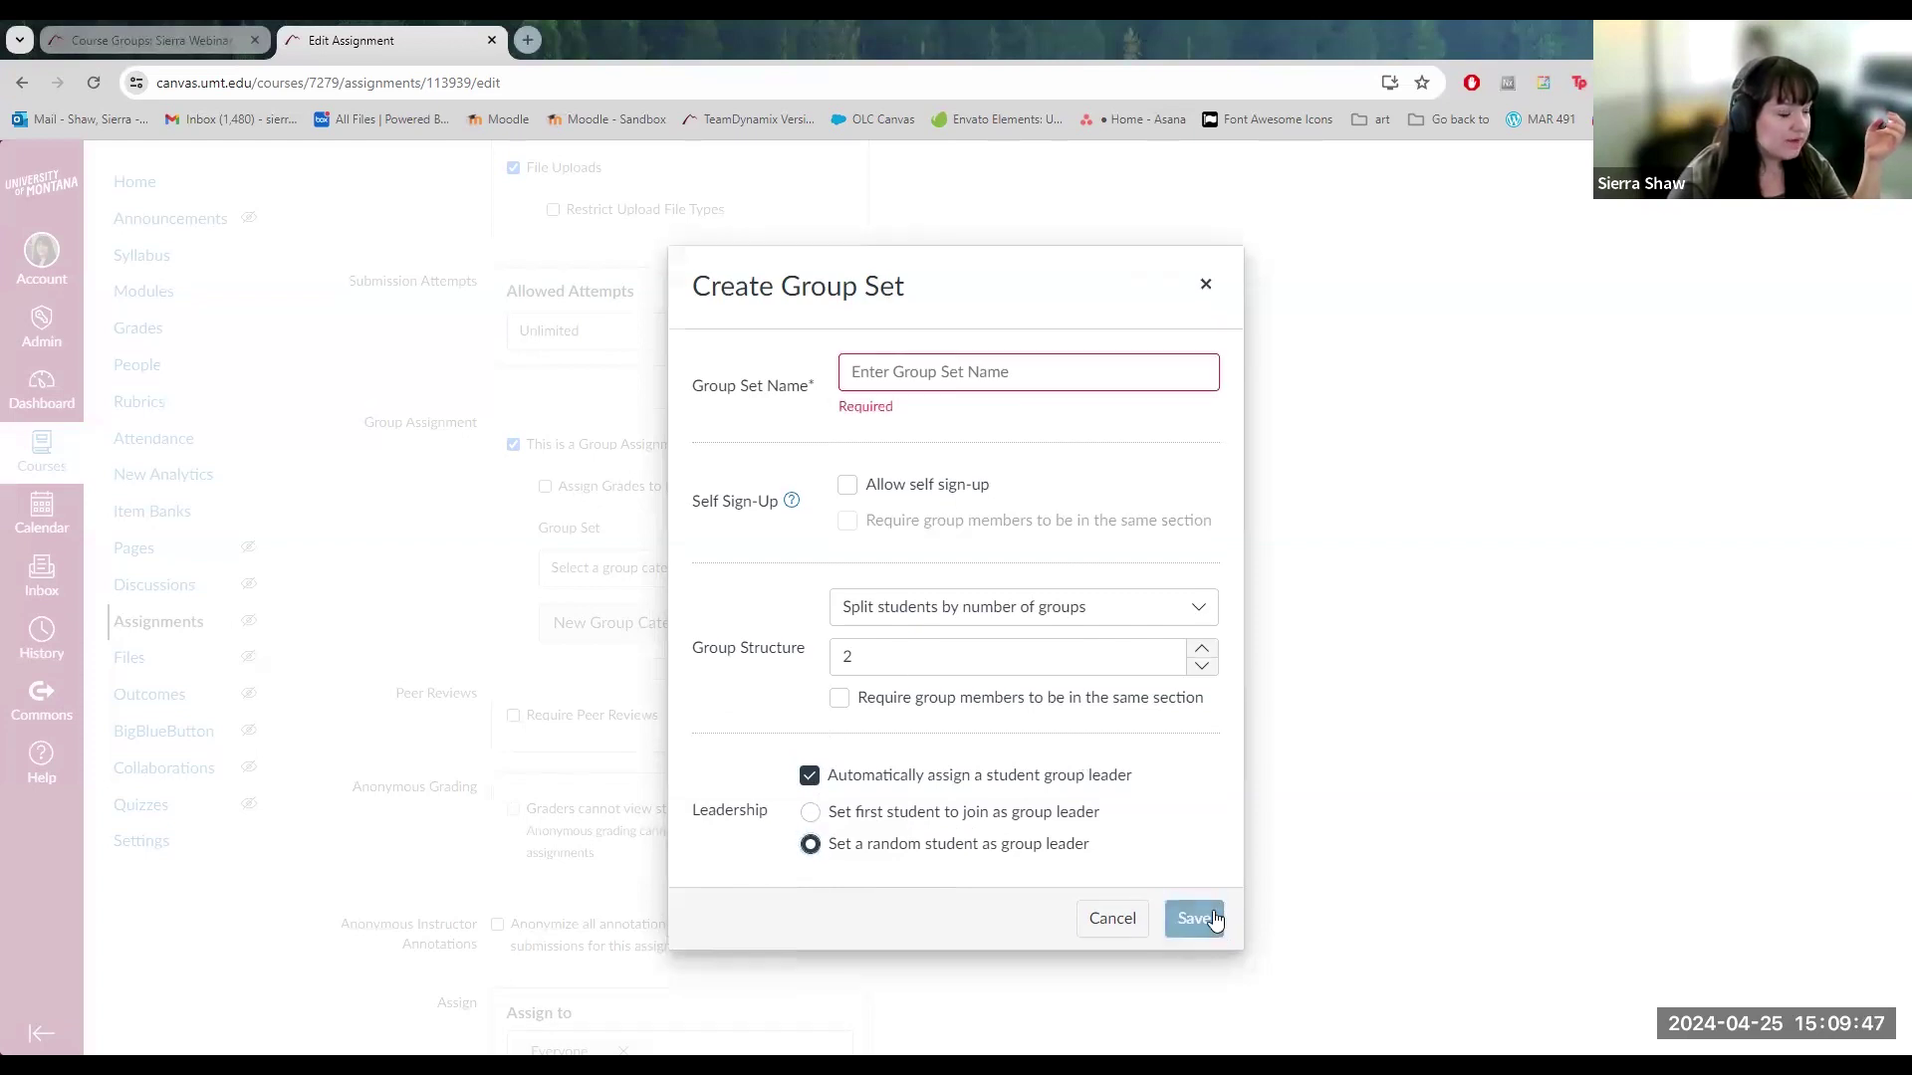
click(984, 371)
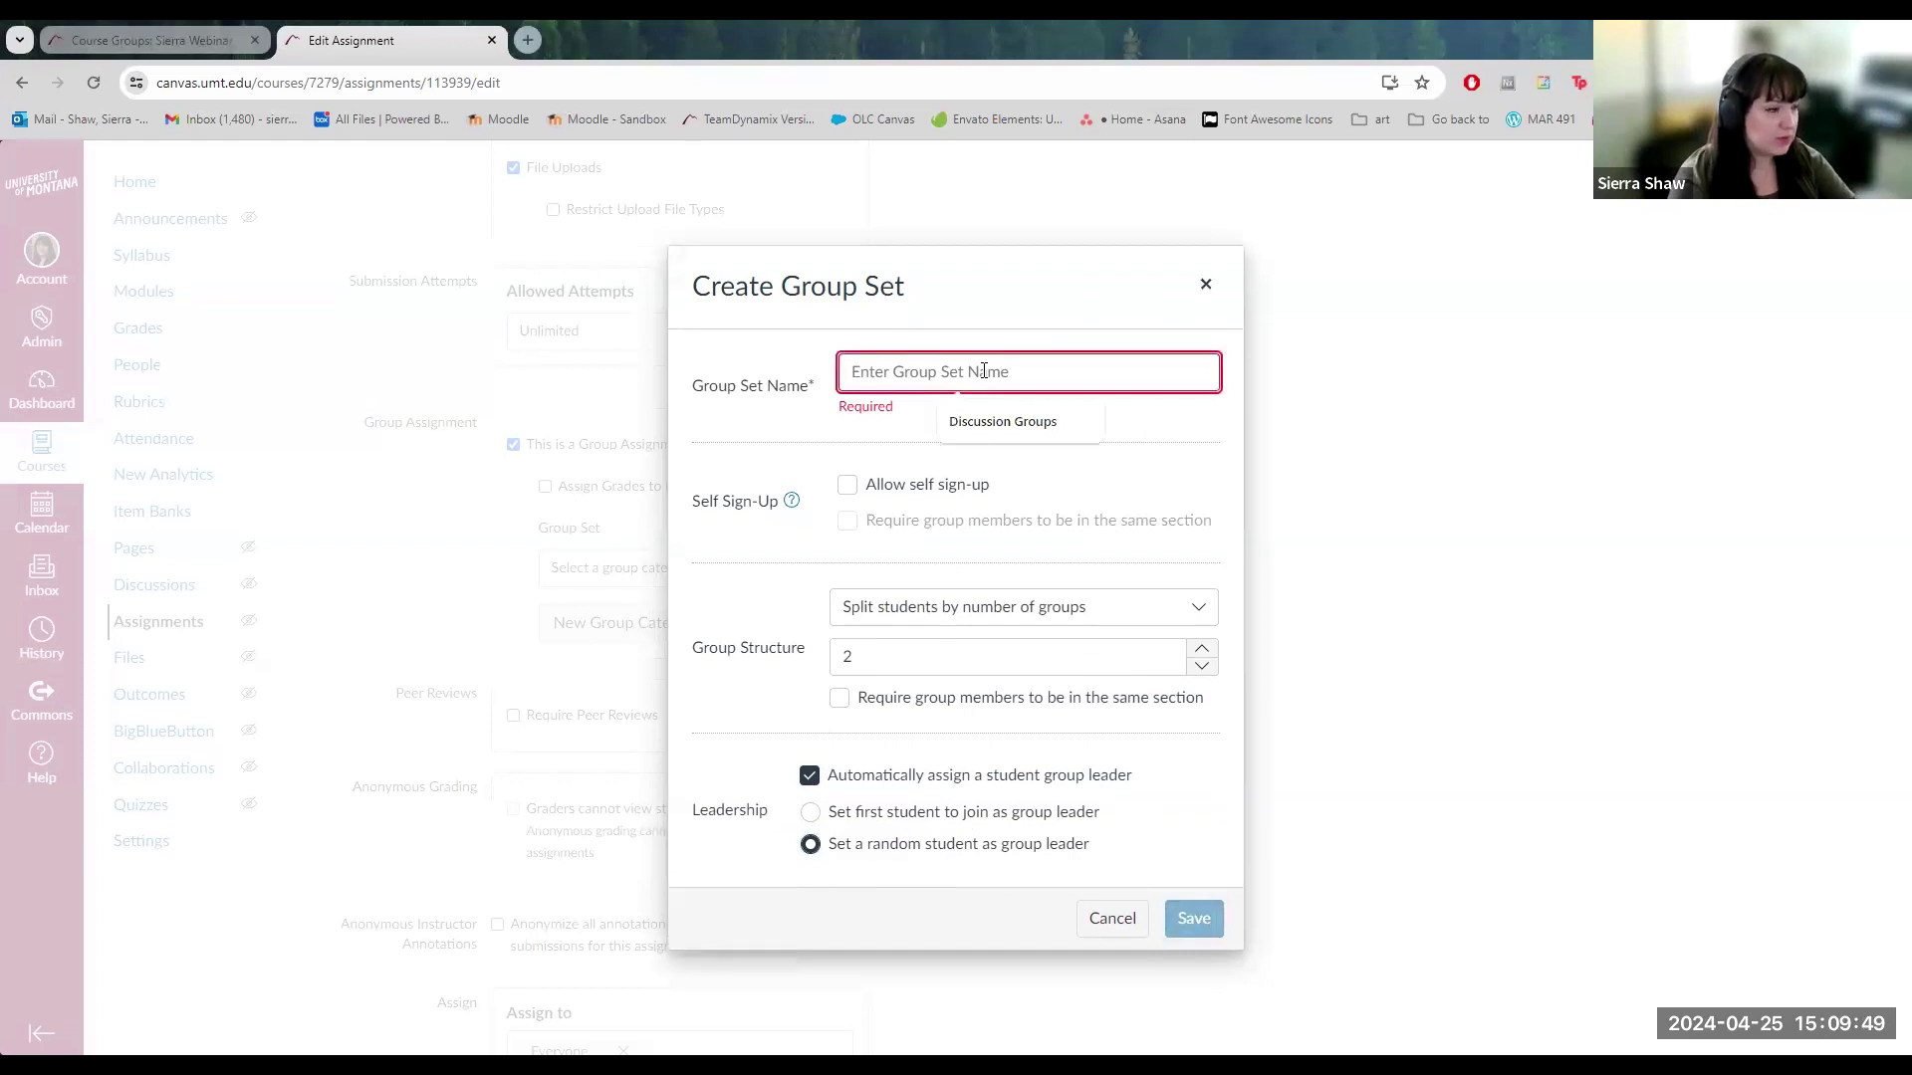
text(Example Group)
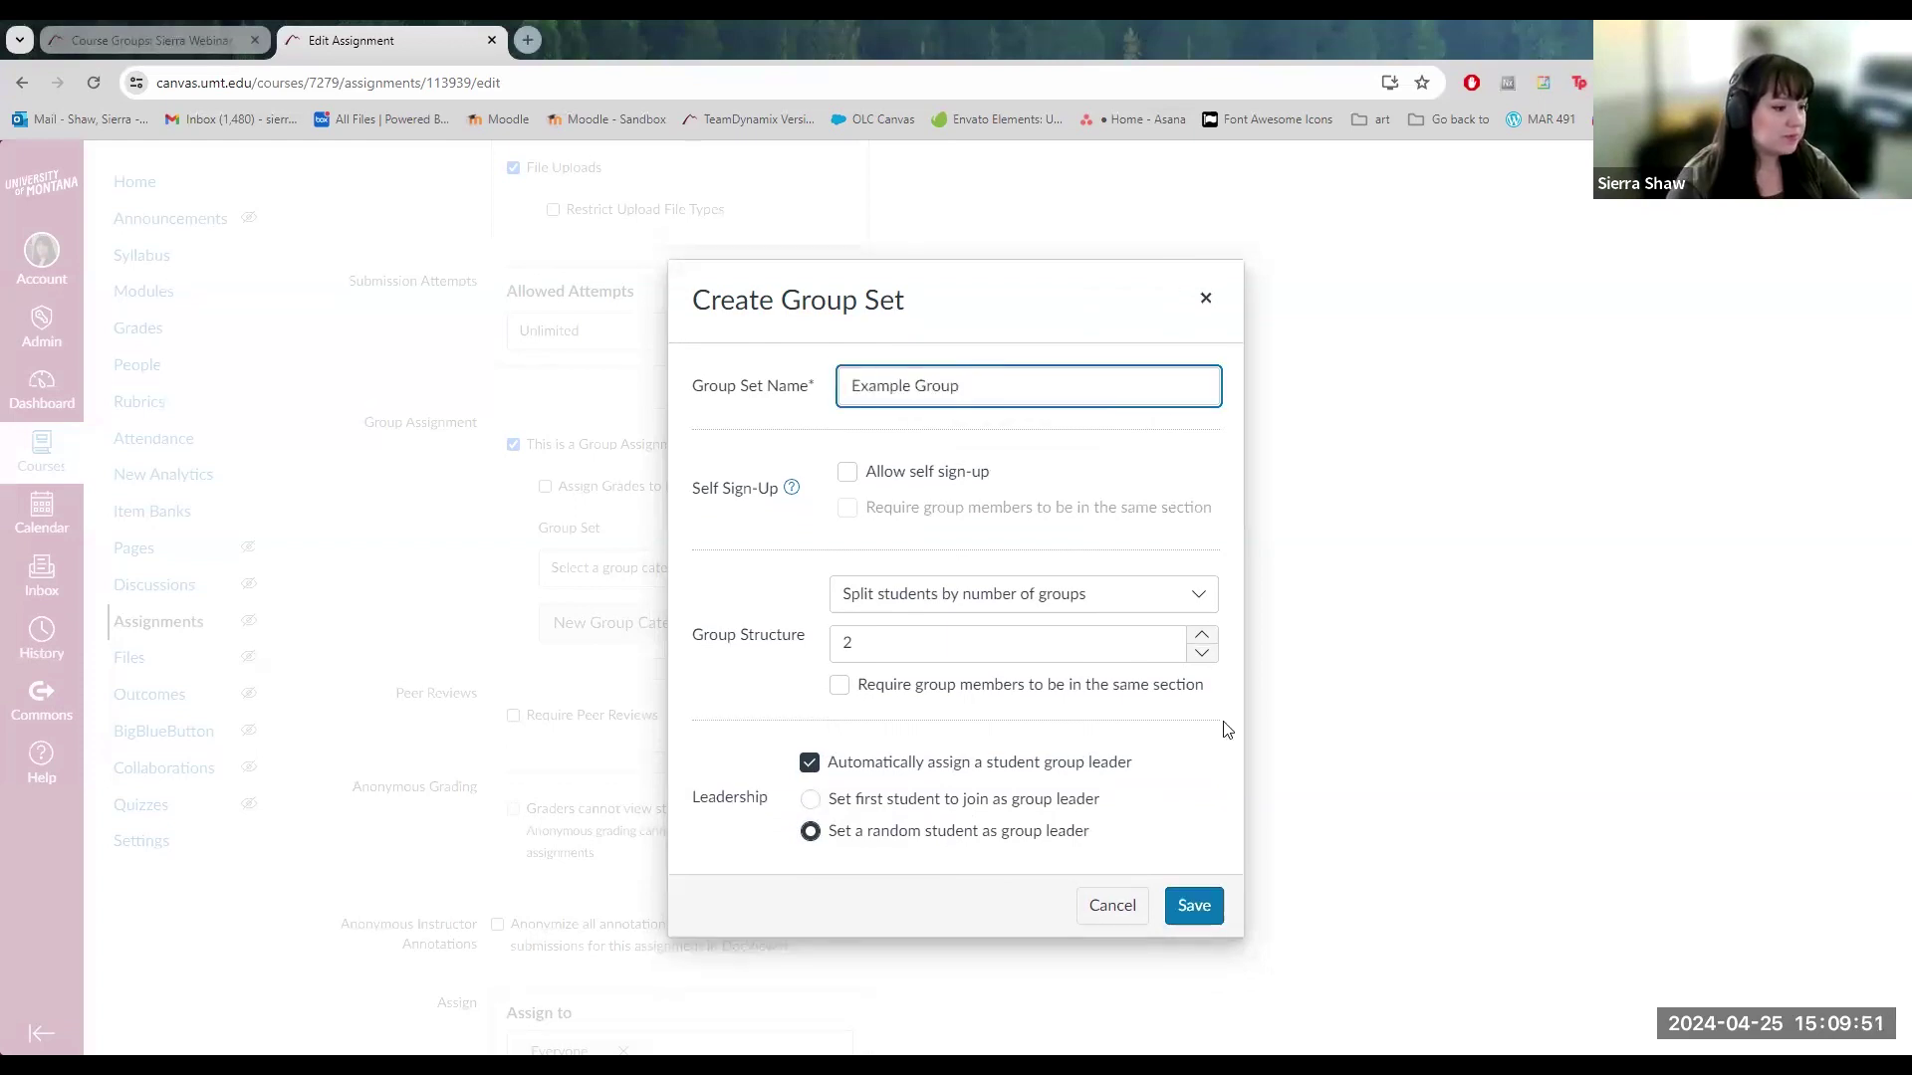
click(1197, 902)
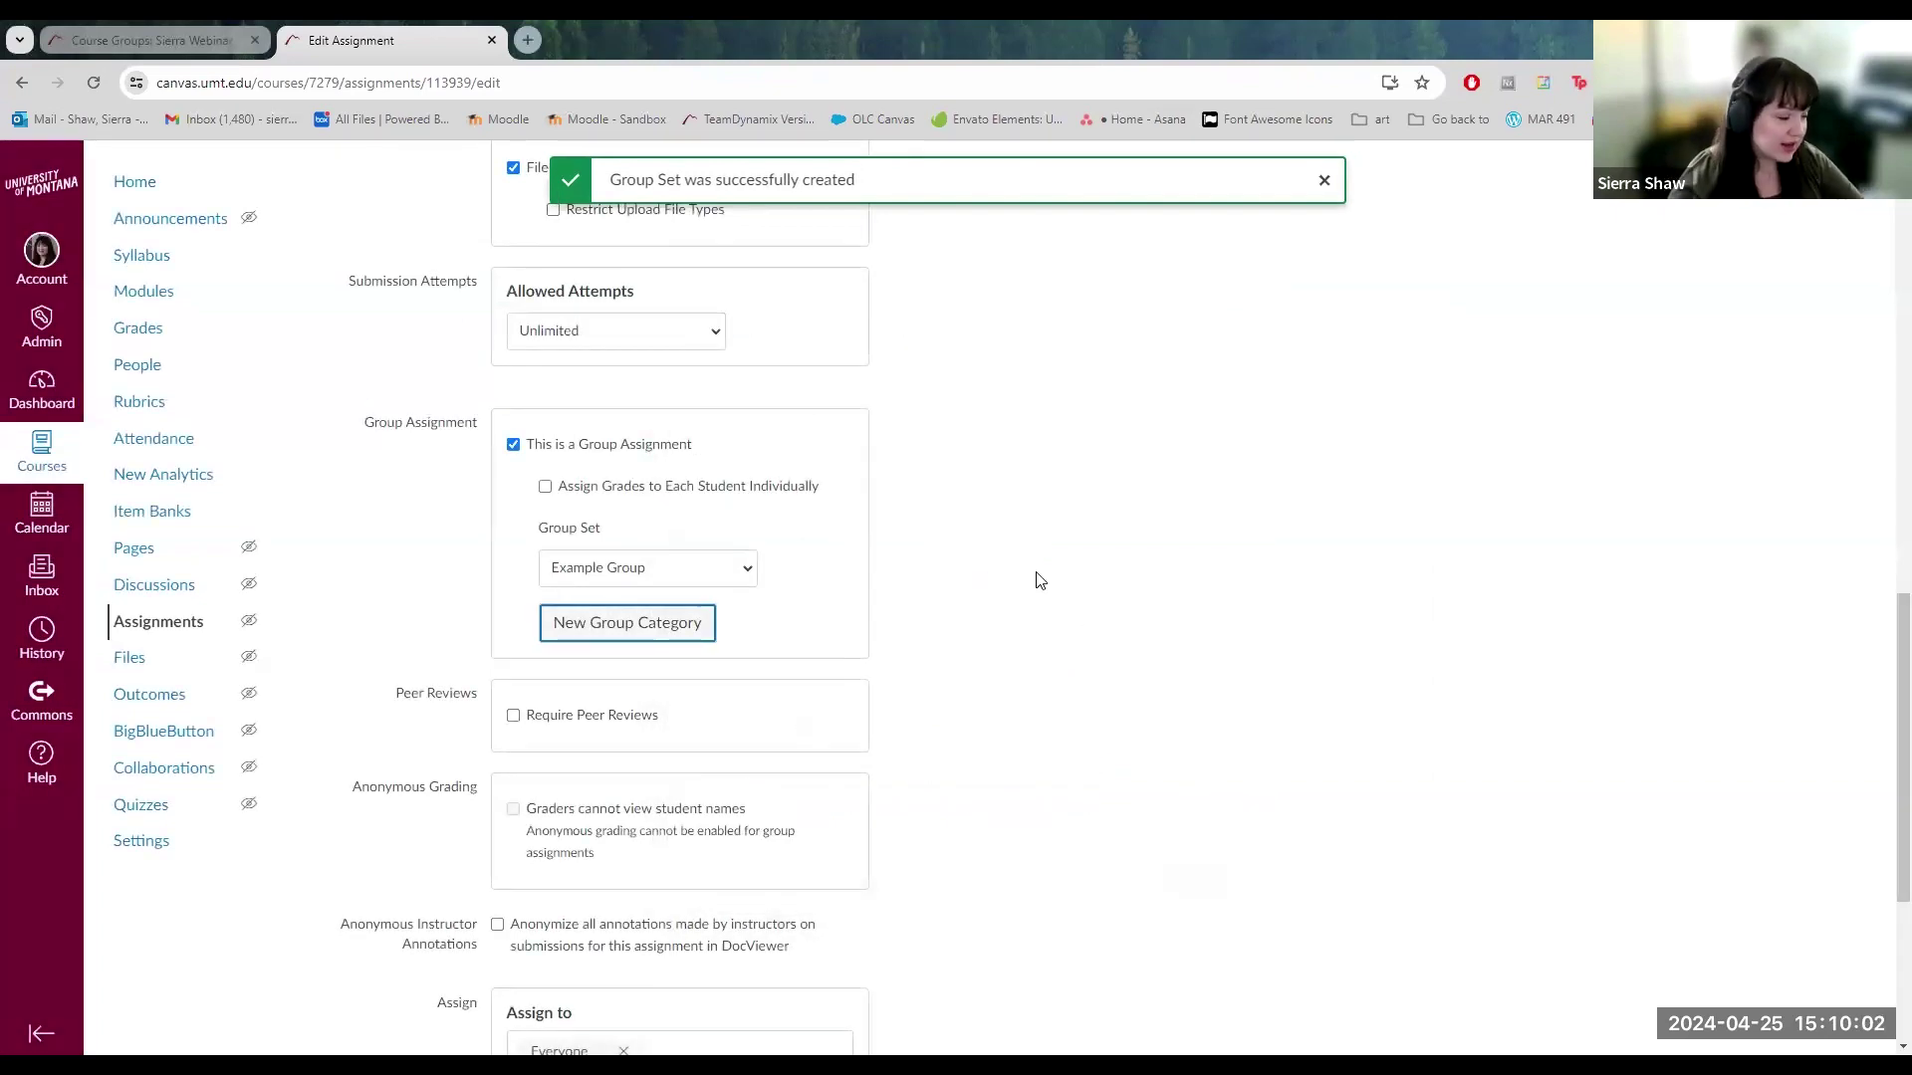
scroll(1040, 583, down, 2)
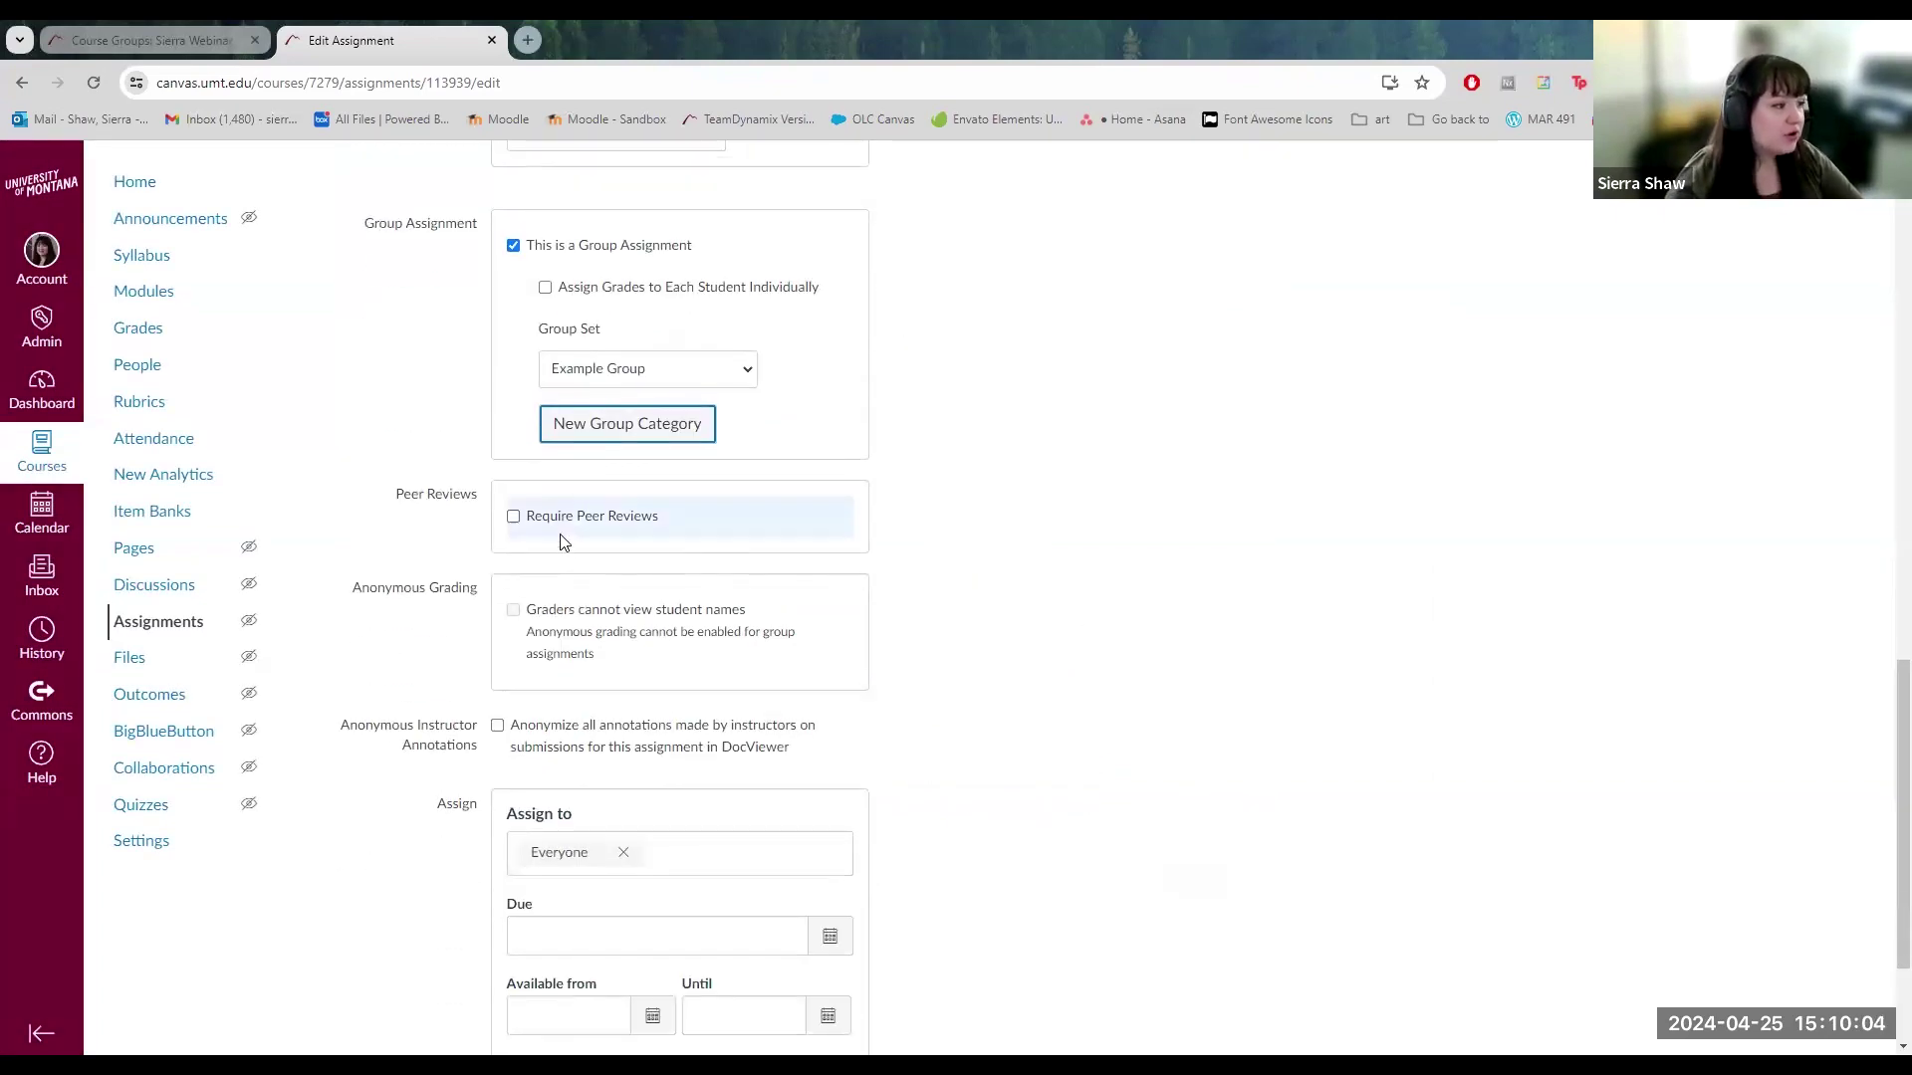
scroll(563, 535, down, 1)
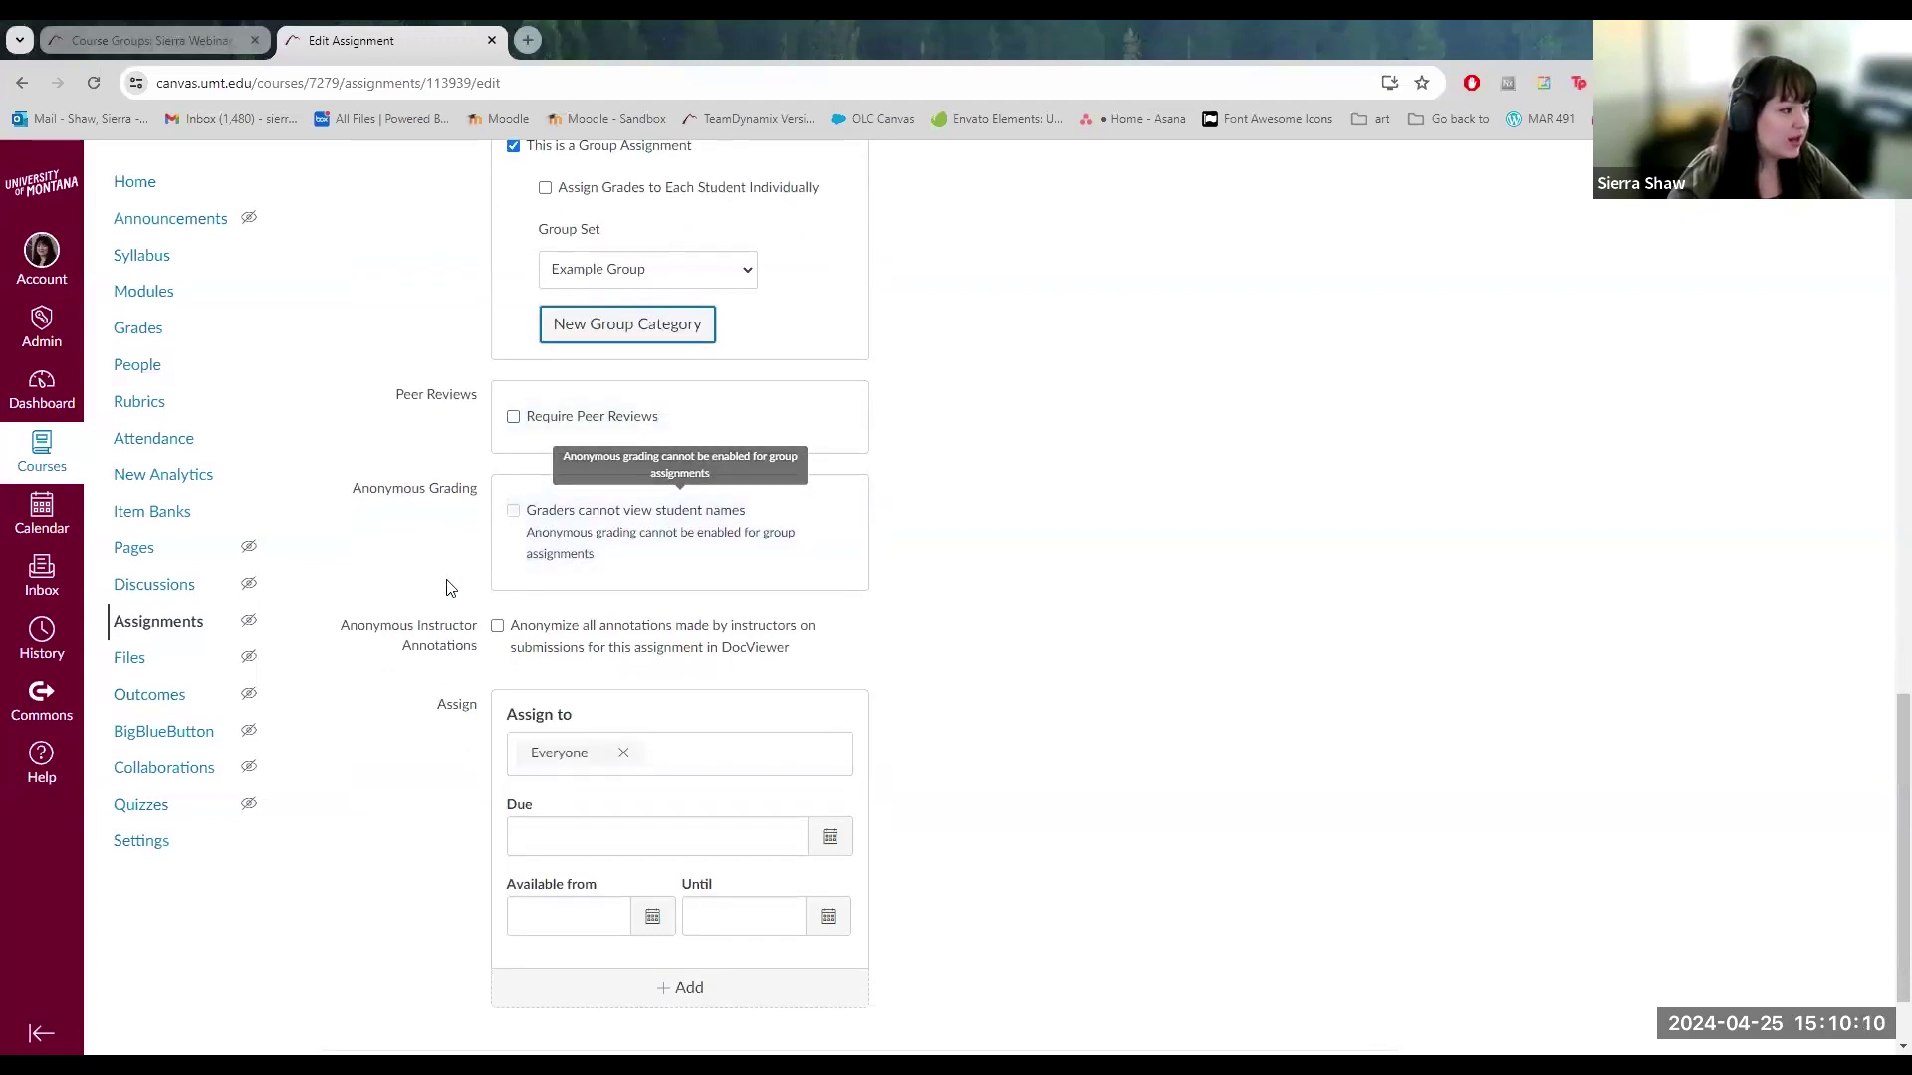
scroll(448, 589, down, 1)
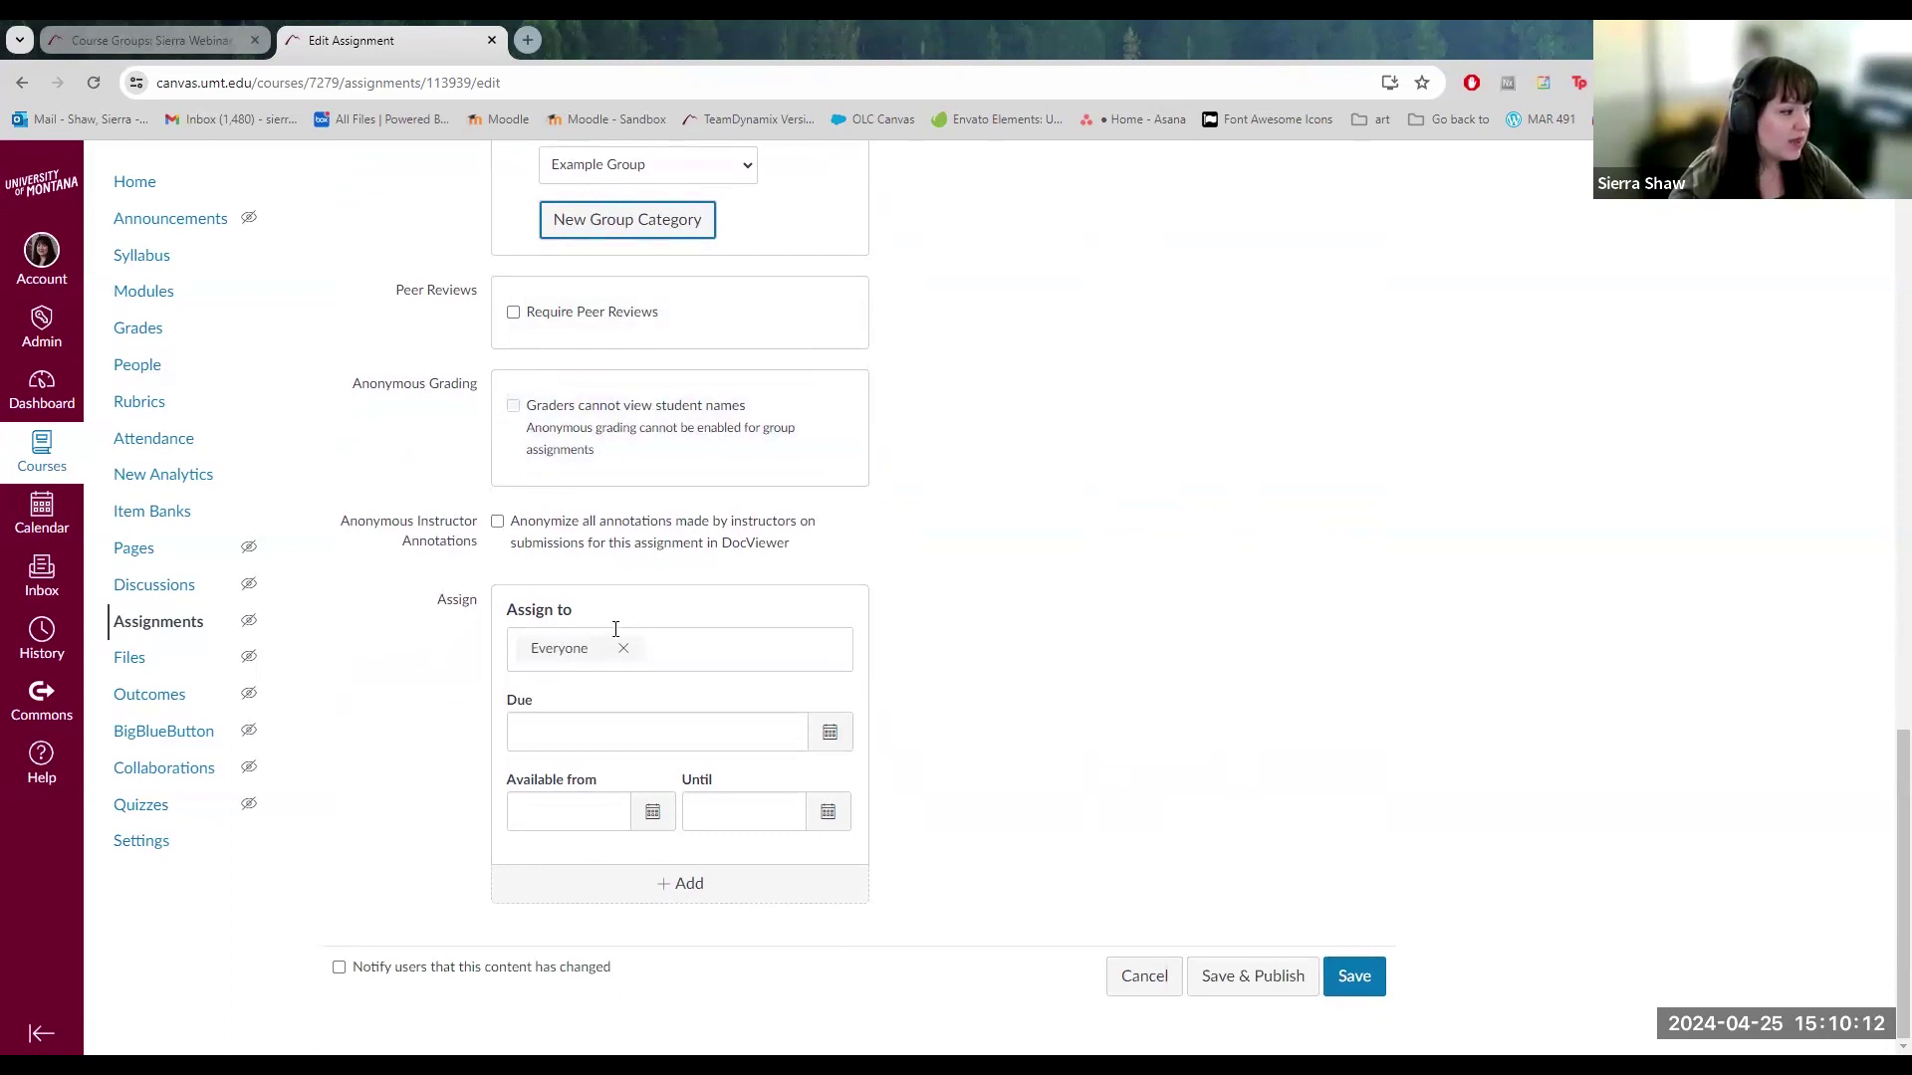
click(465, 608)
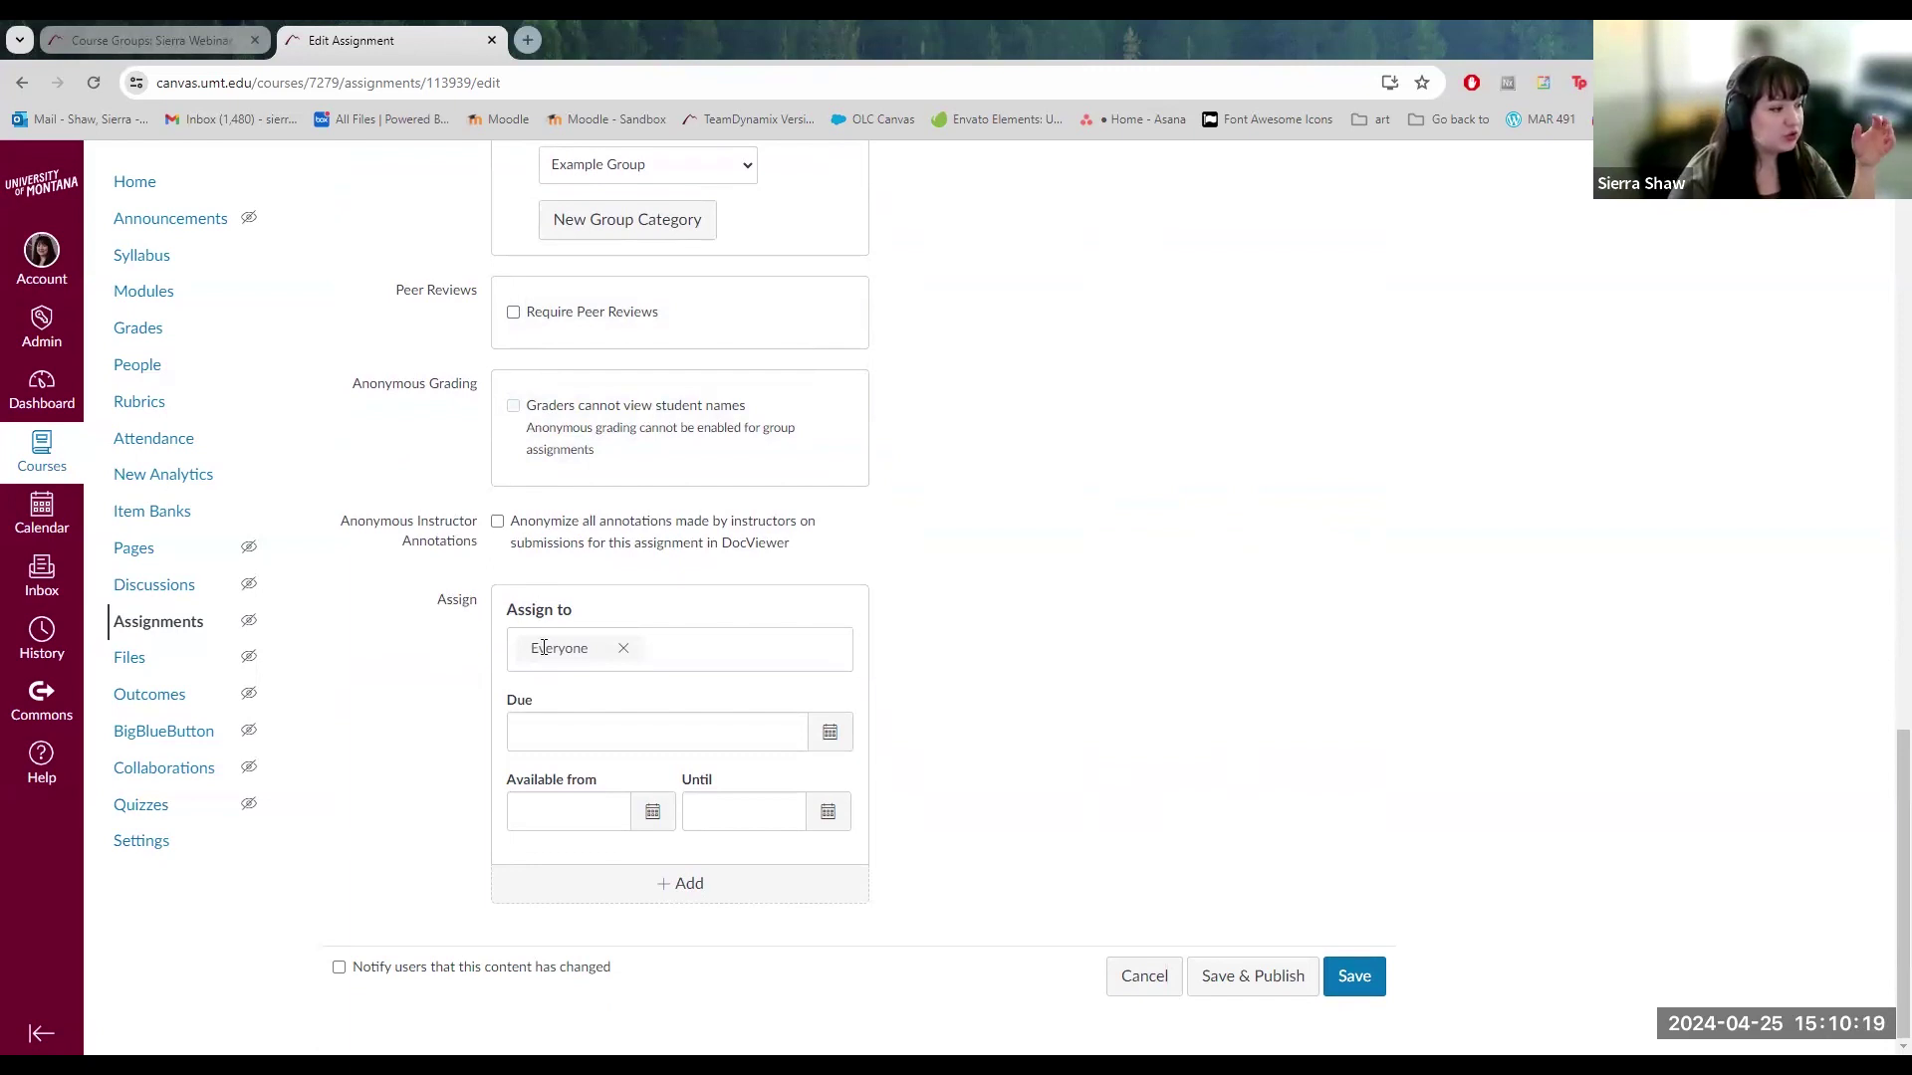
click(522, 728)
Set the assignment's due date to Apr 30, 2024, changing it from Apr 26.
click(832, 733)
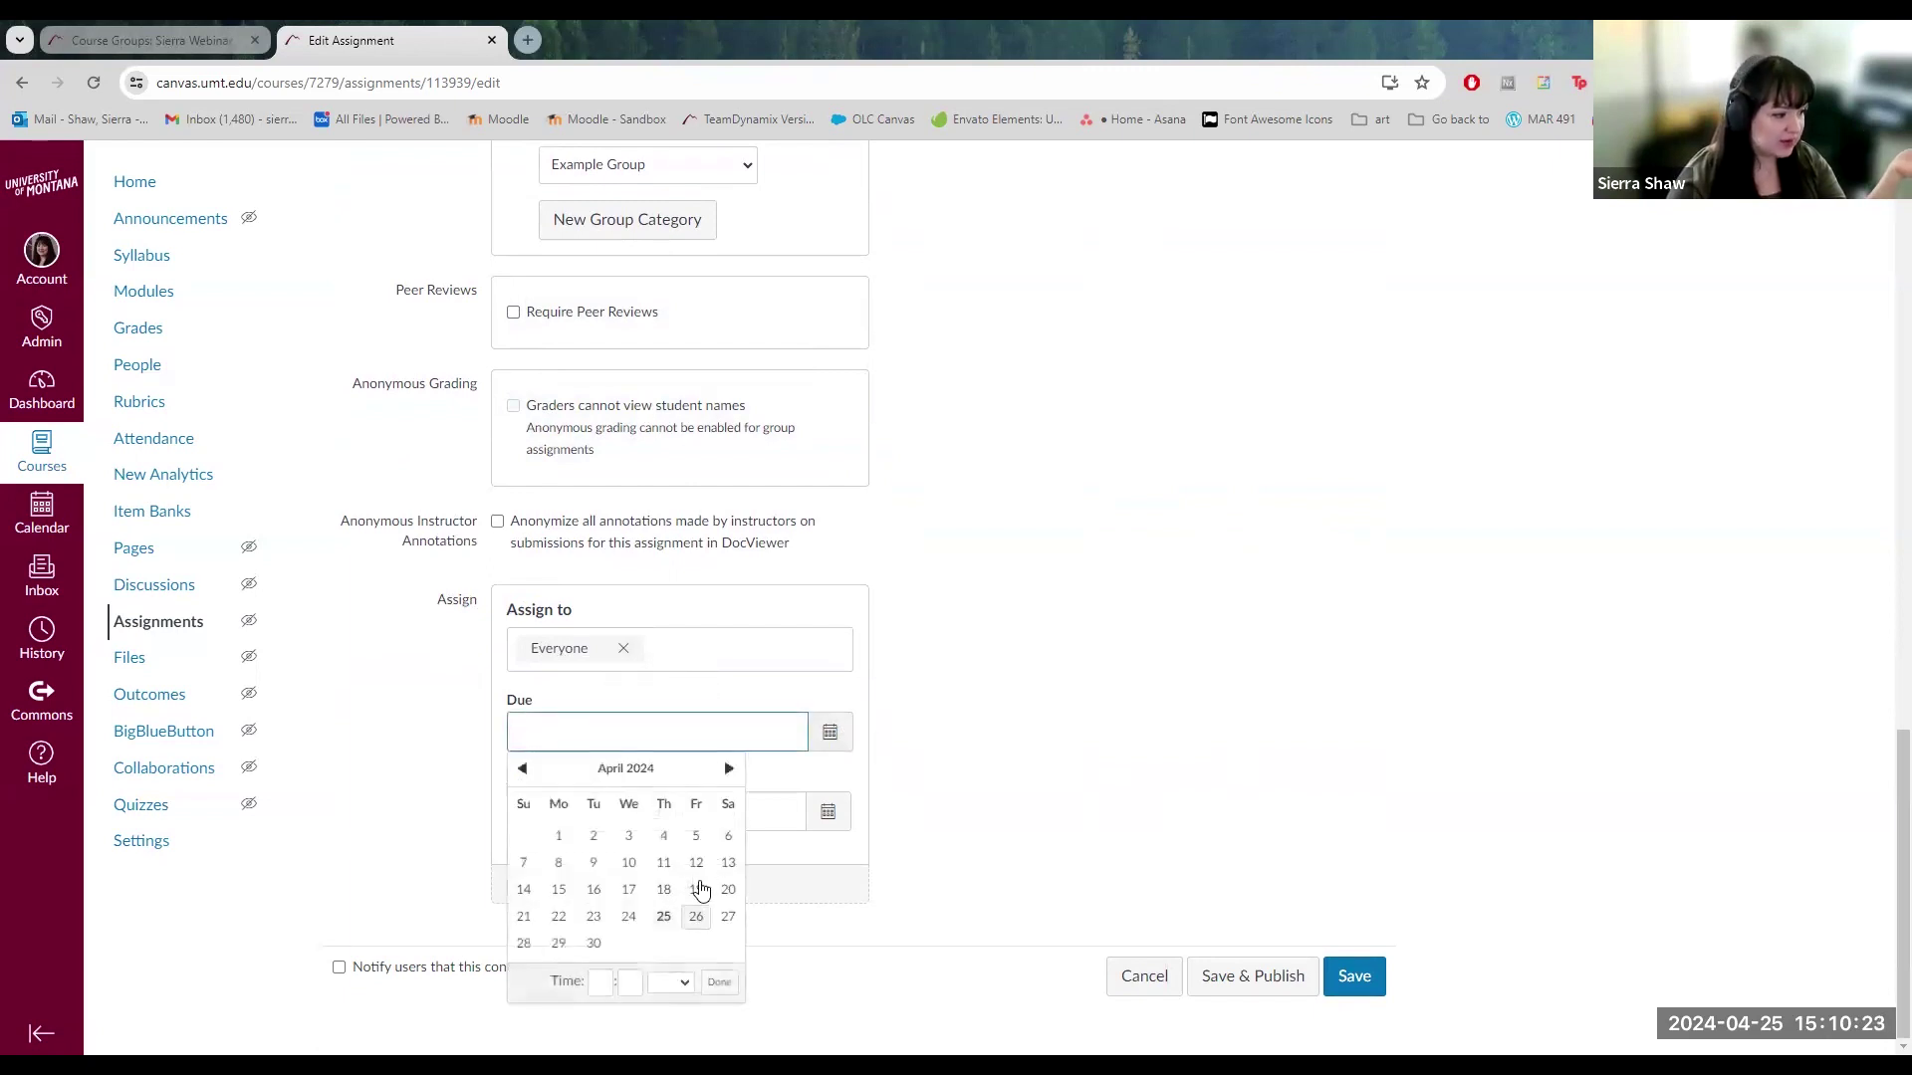
click(696, 911)
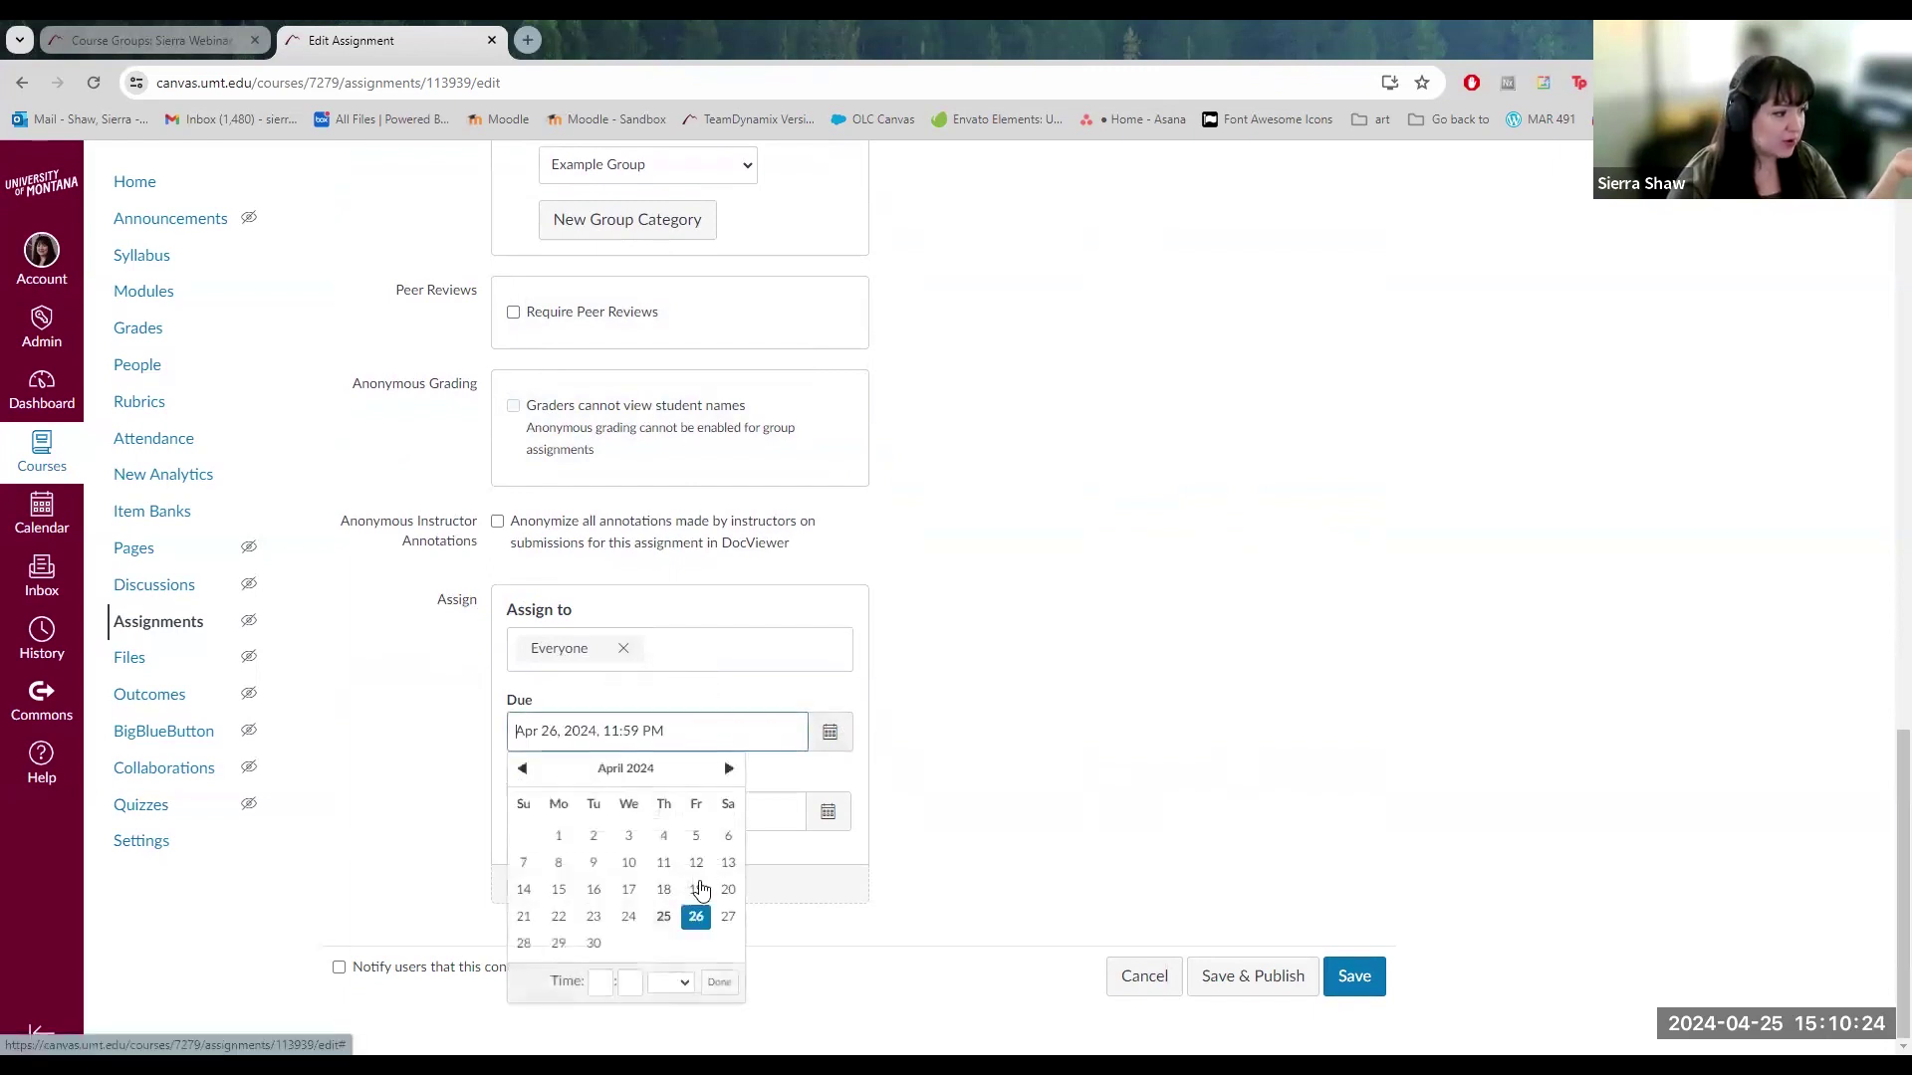
click(986, 862)
click(830, 733)
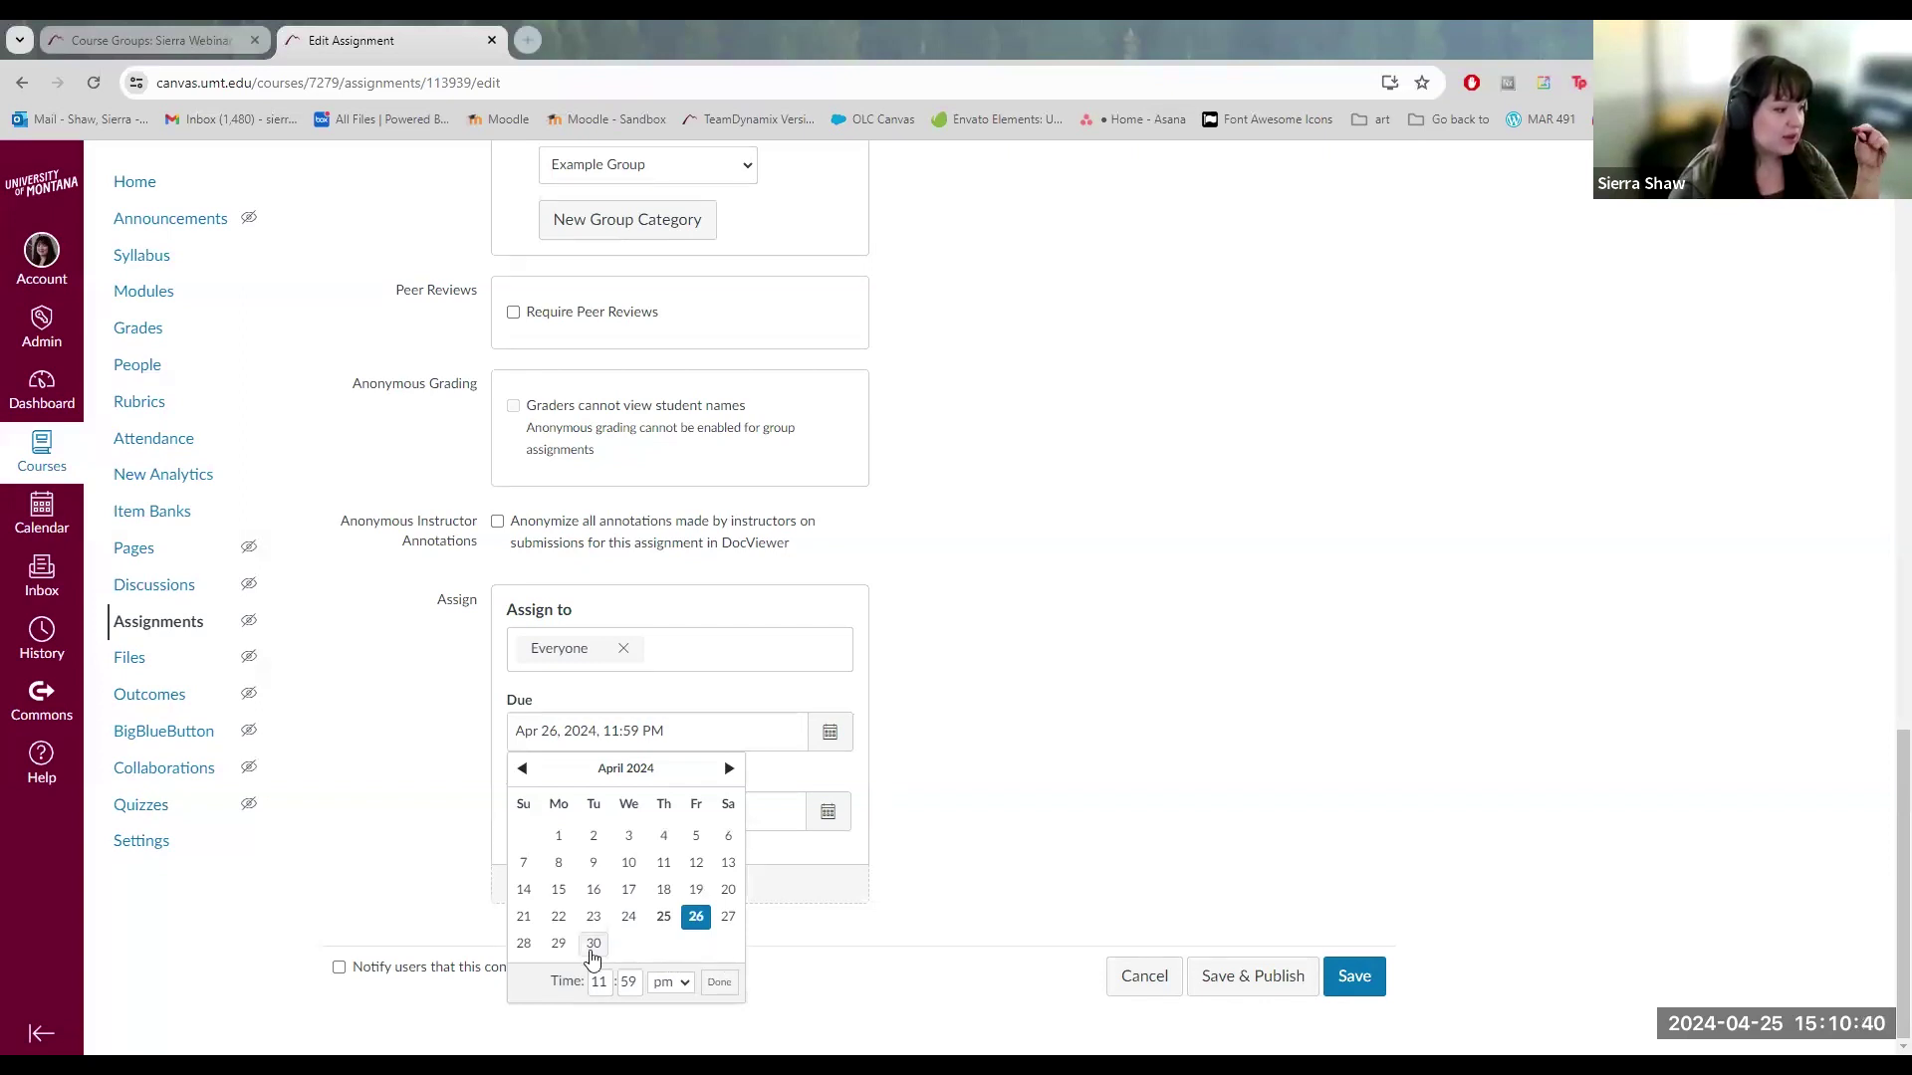
click(594, 943)
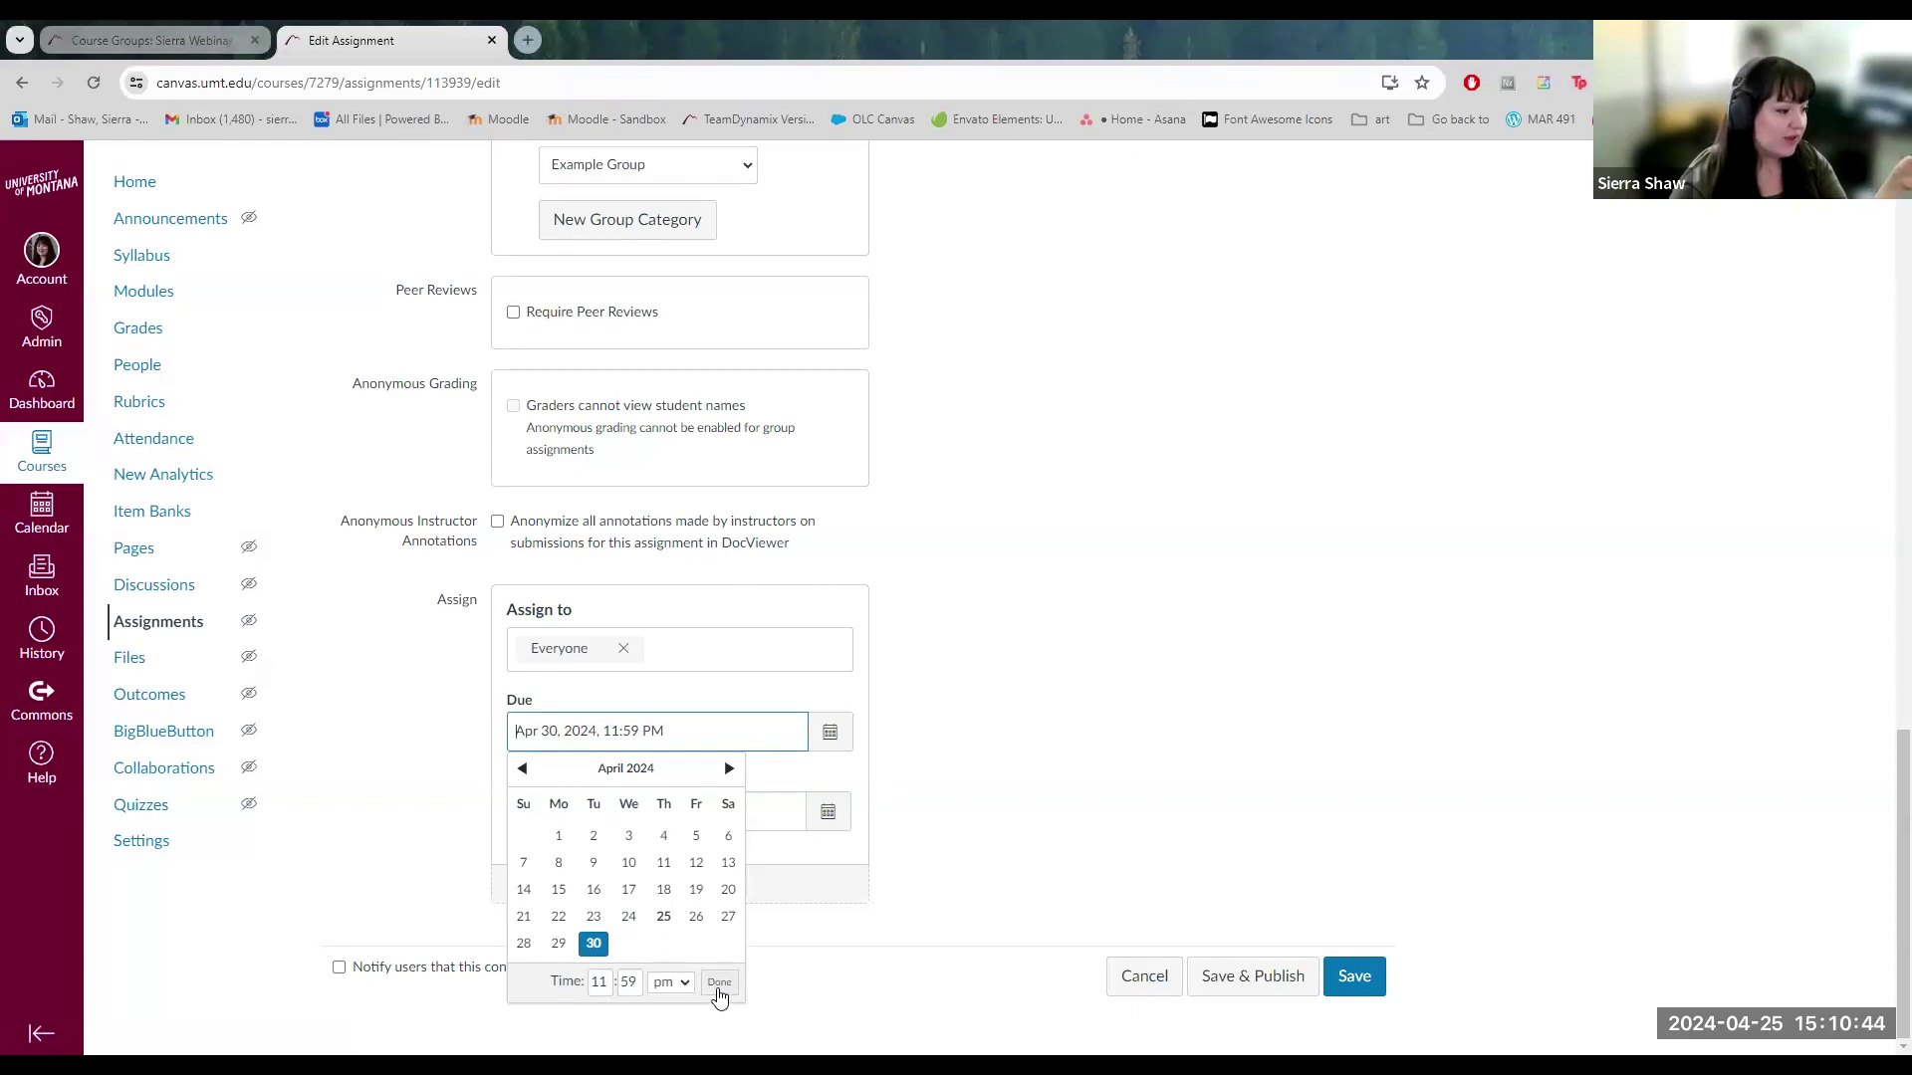
click(719, 983)
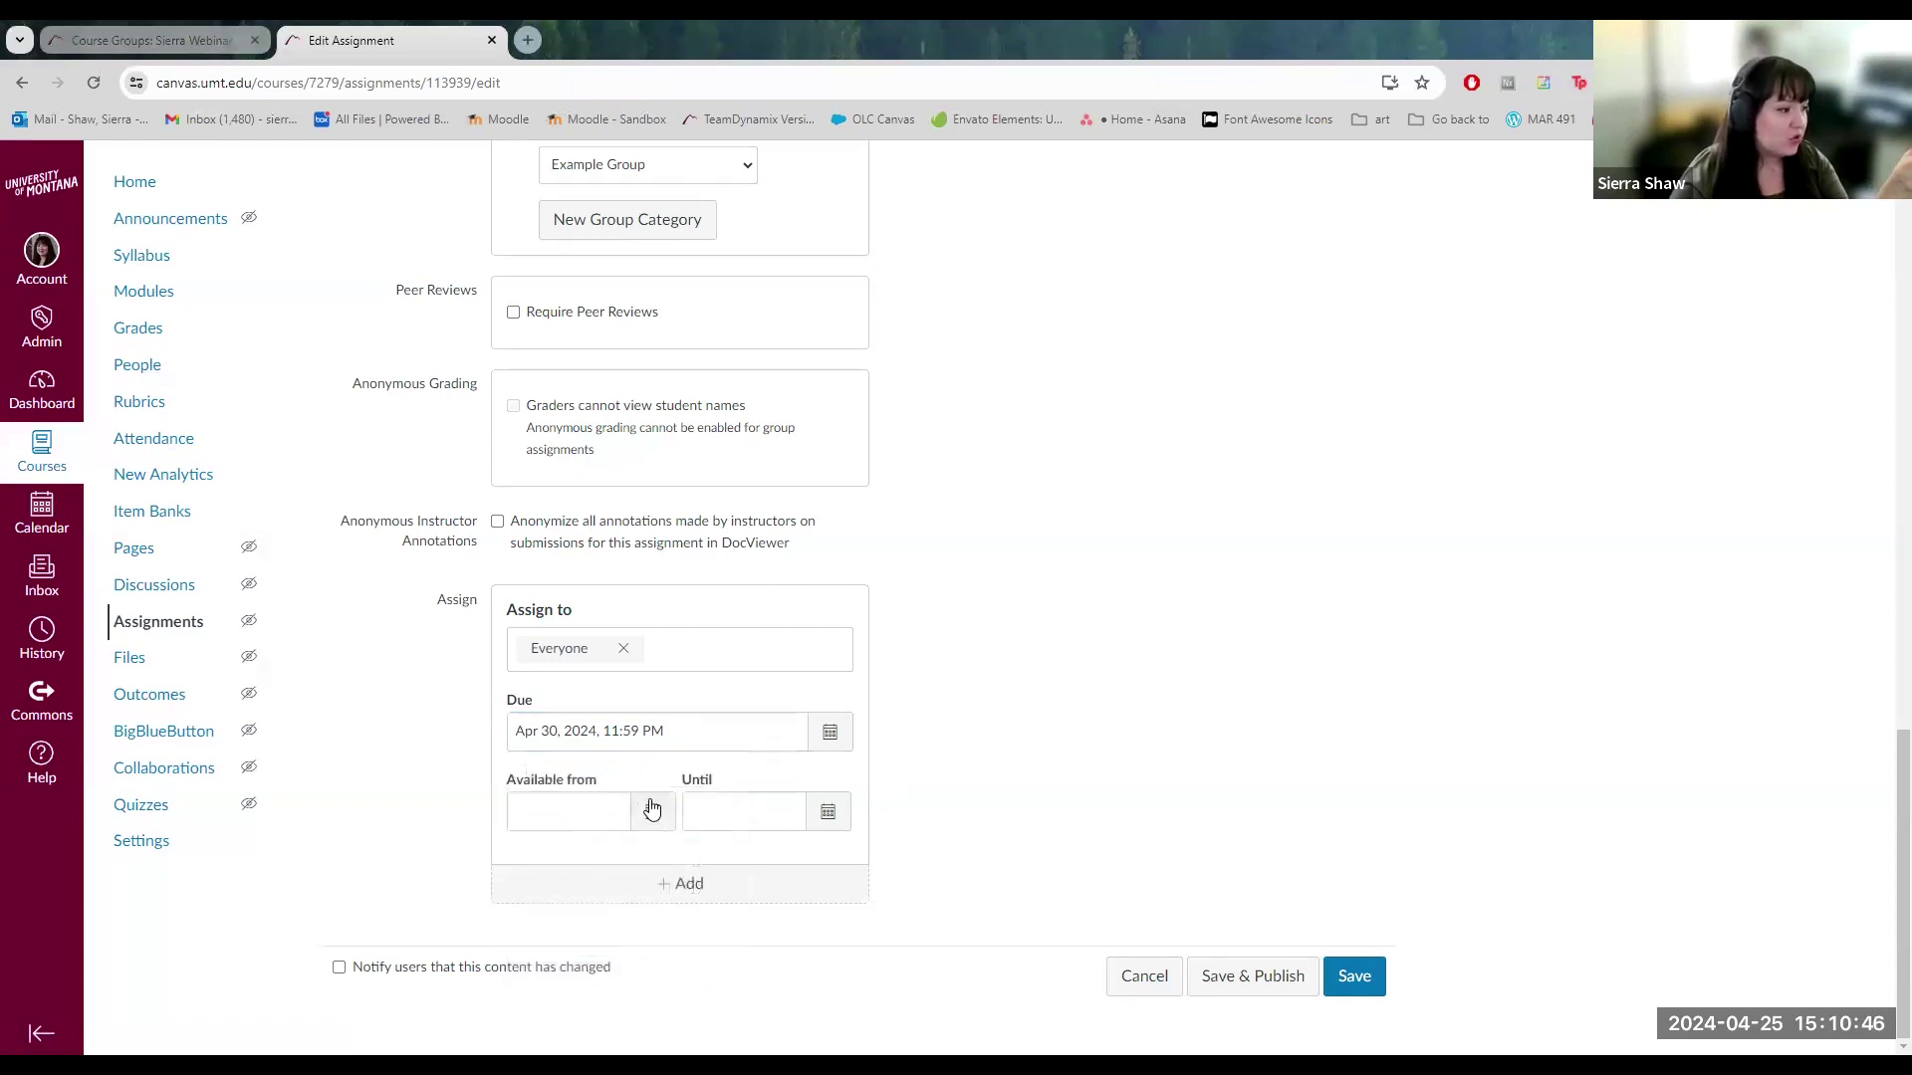
Make the assignment available from Apr 22 until May 3, 2024, and add a second date card.
click(652, 811)
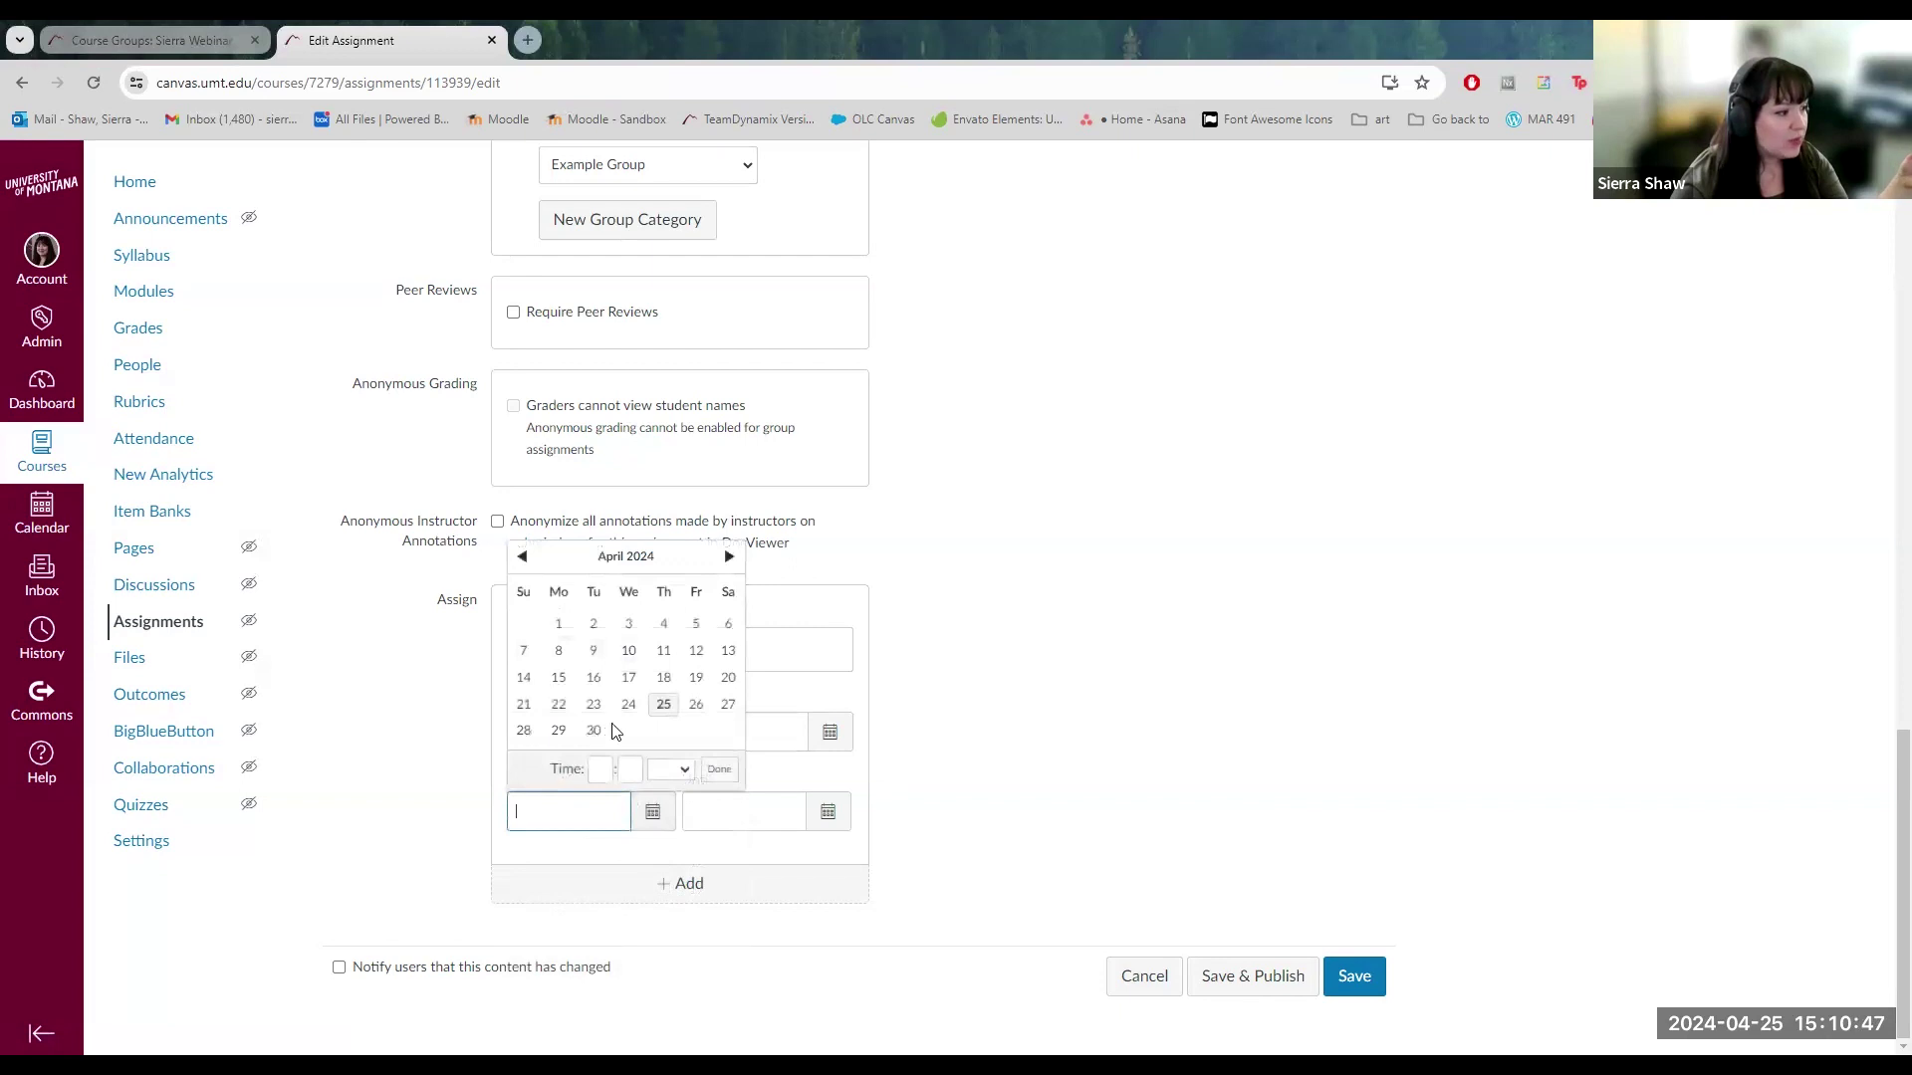
click(559, 704)
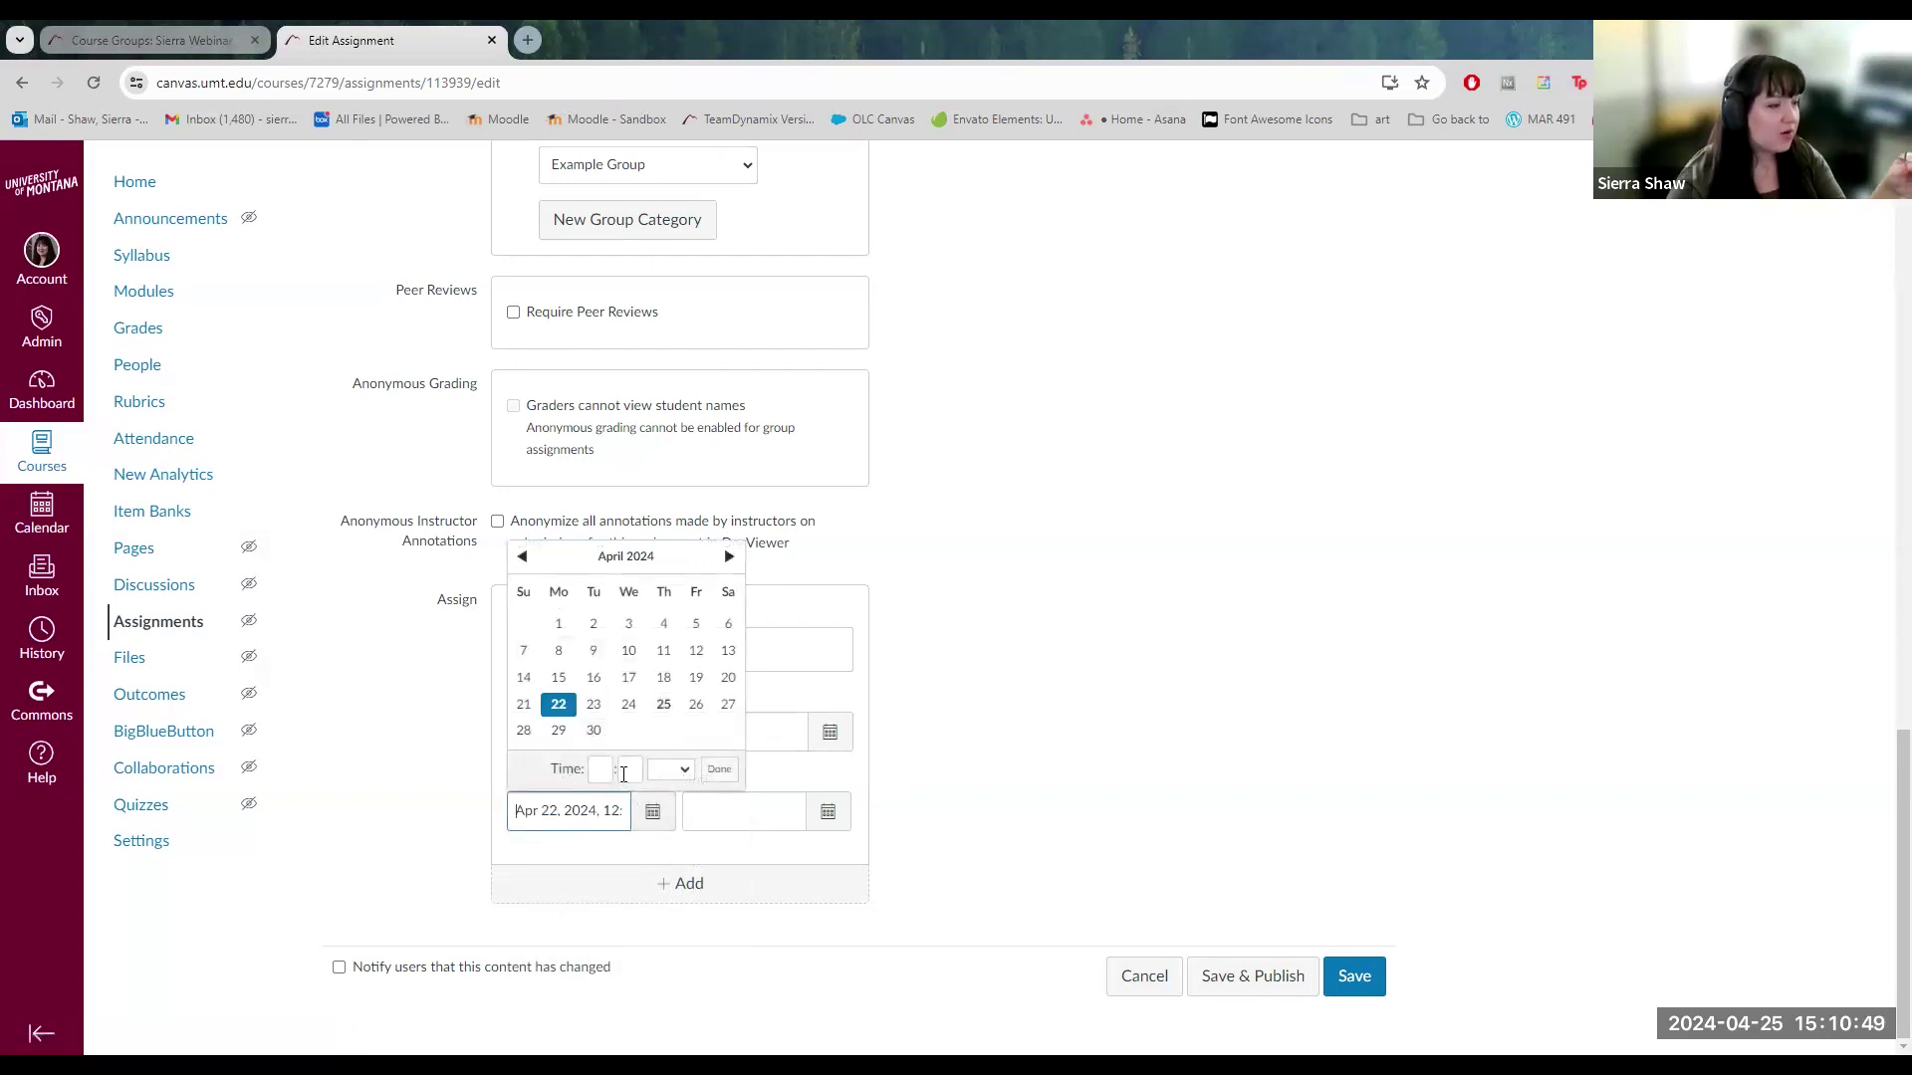
click(719, 770)
click(827, 811)
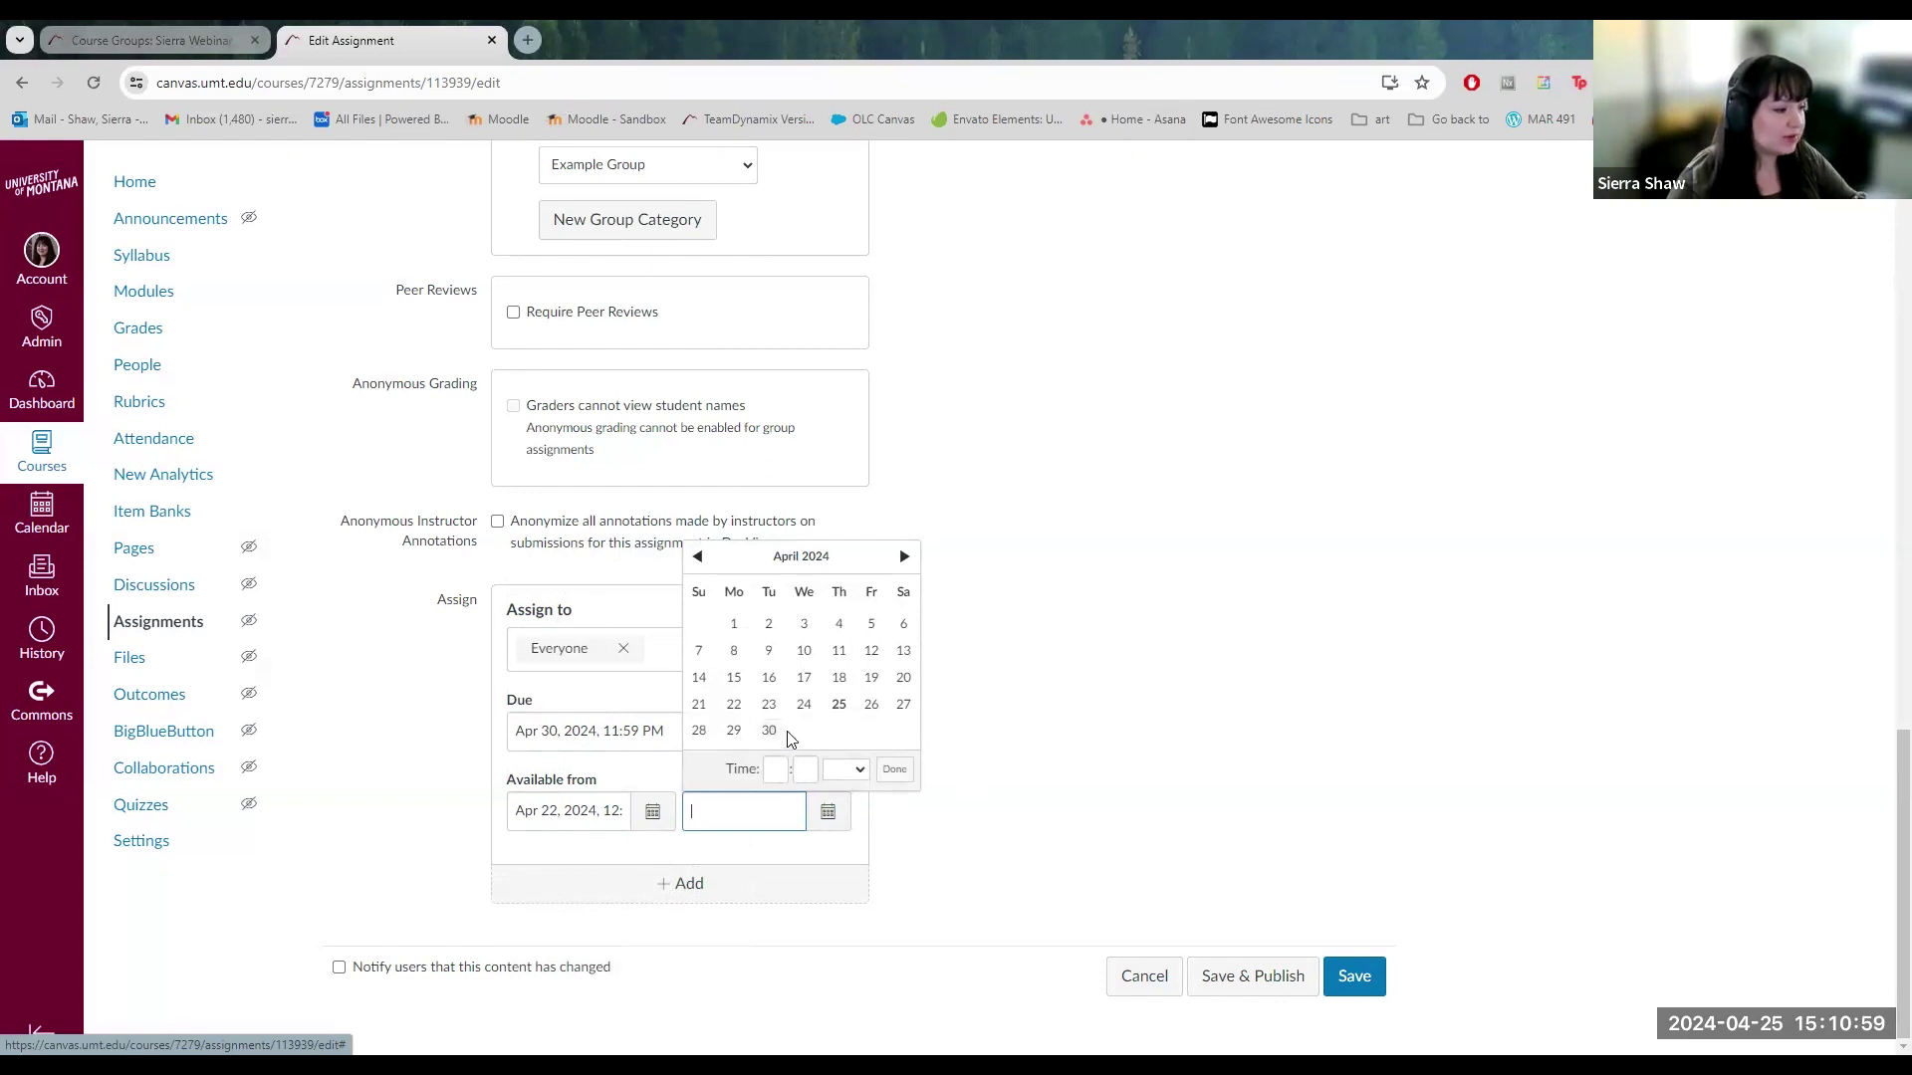
click(904, 556)
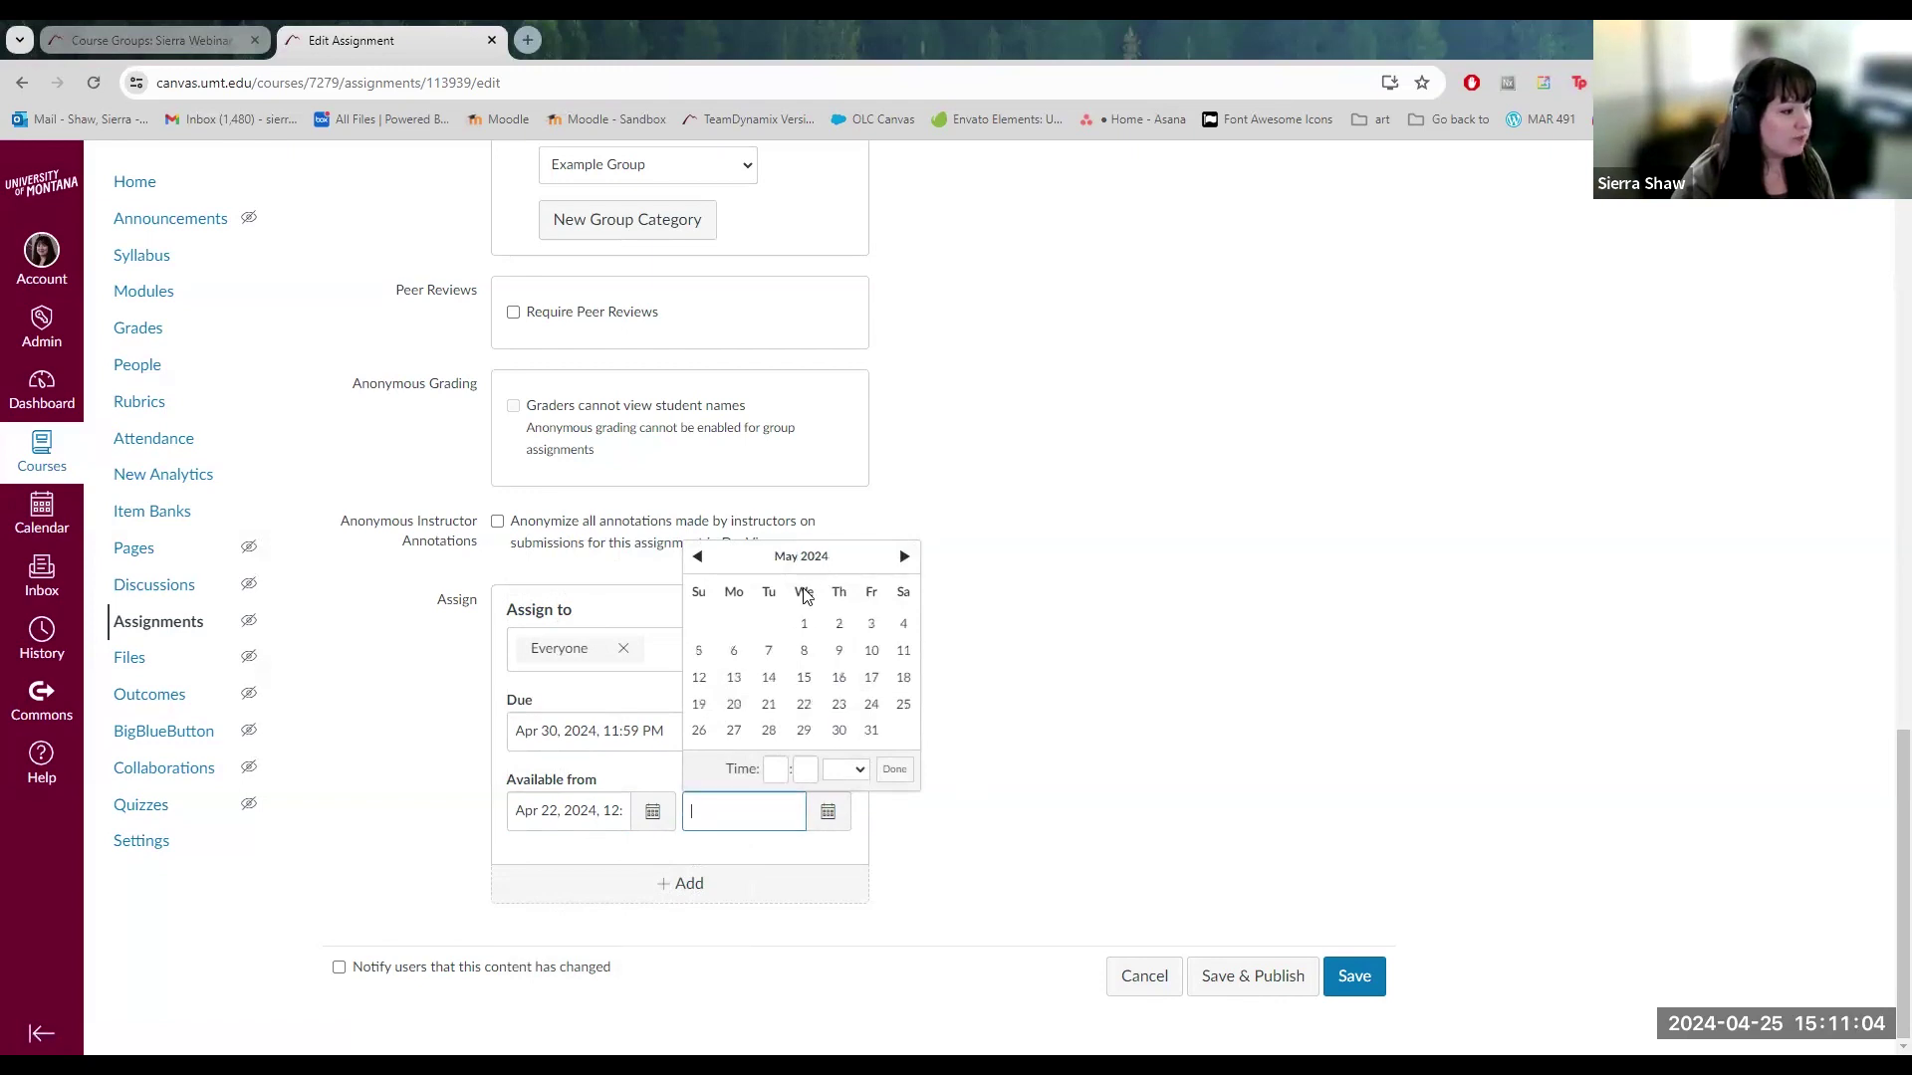
click(873, 625)
click(894, 769)
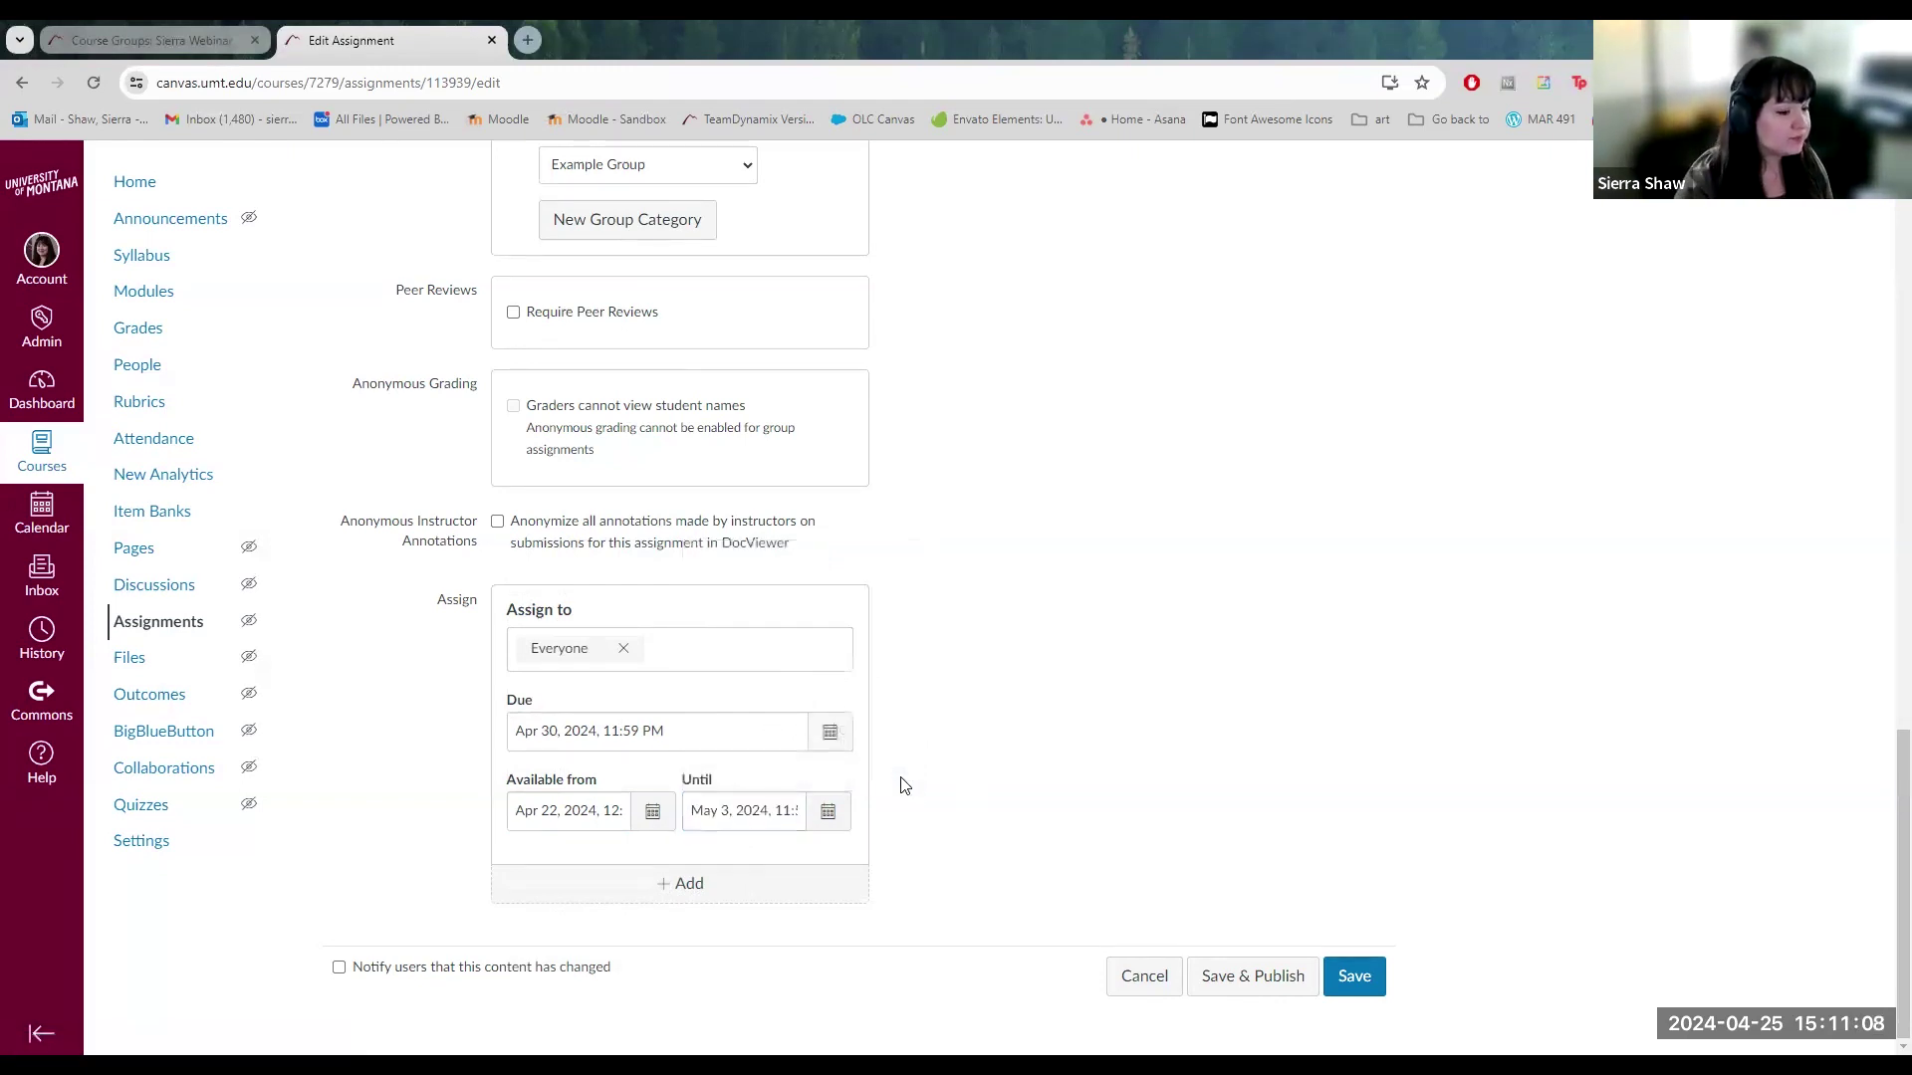
click(669, 884)
Set the second date card's due date to May 3, 2024.
scroll(1135, 786, down, 3)
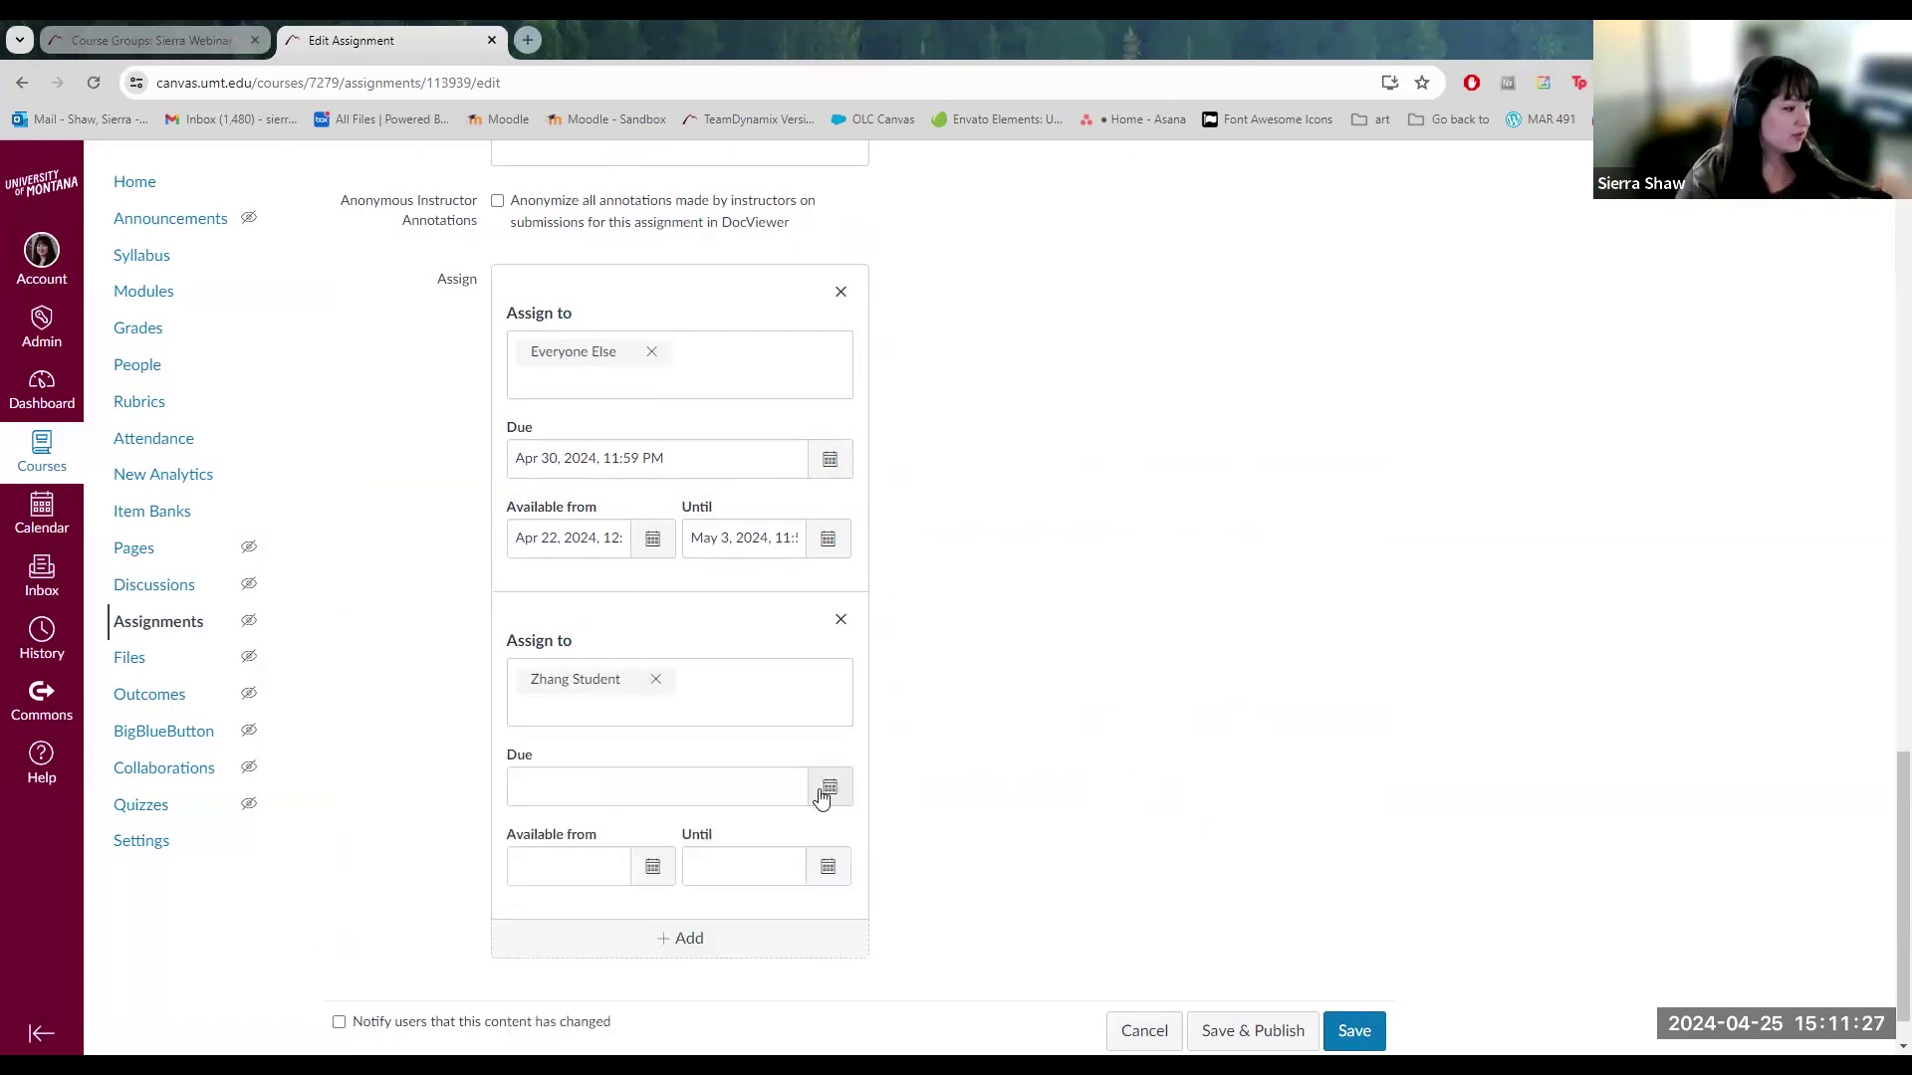
click(829, 791)
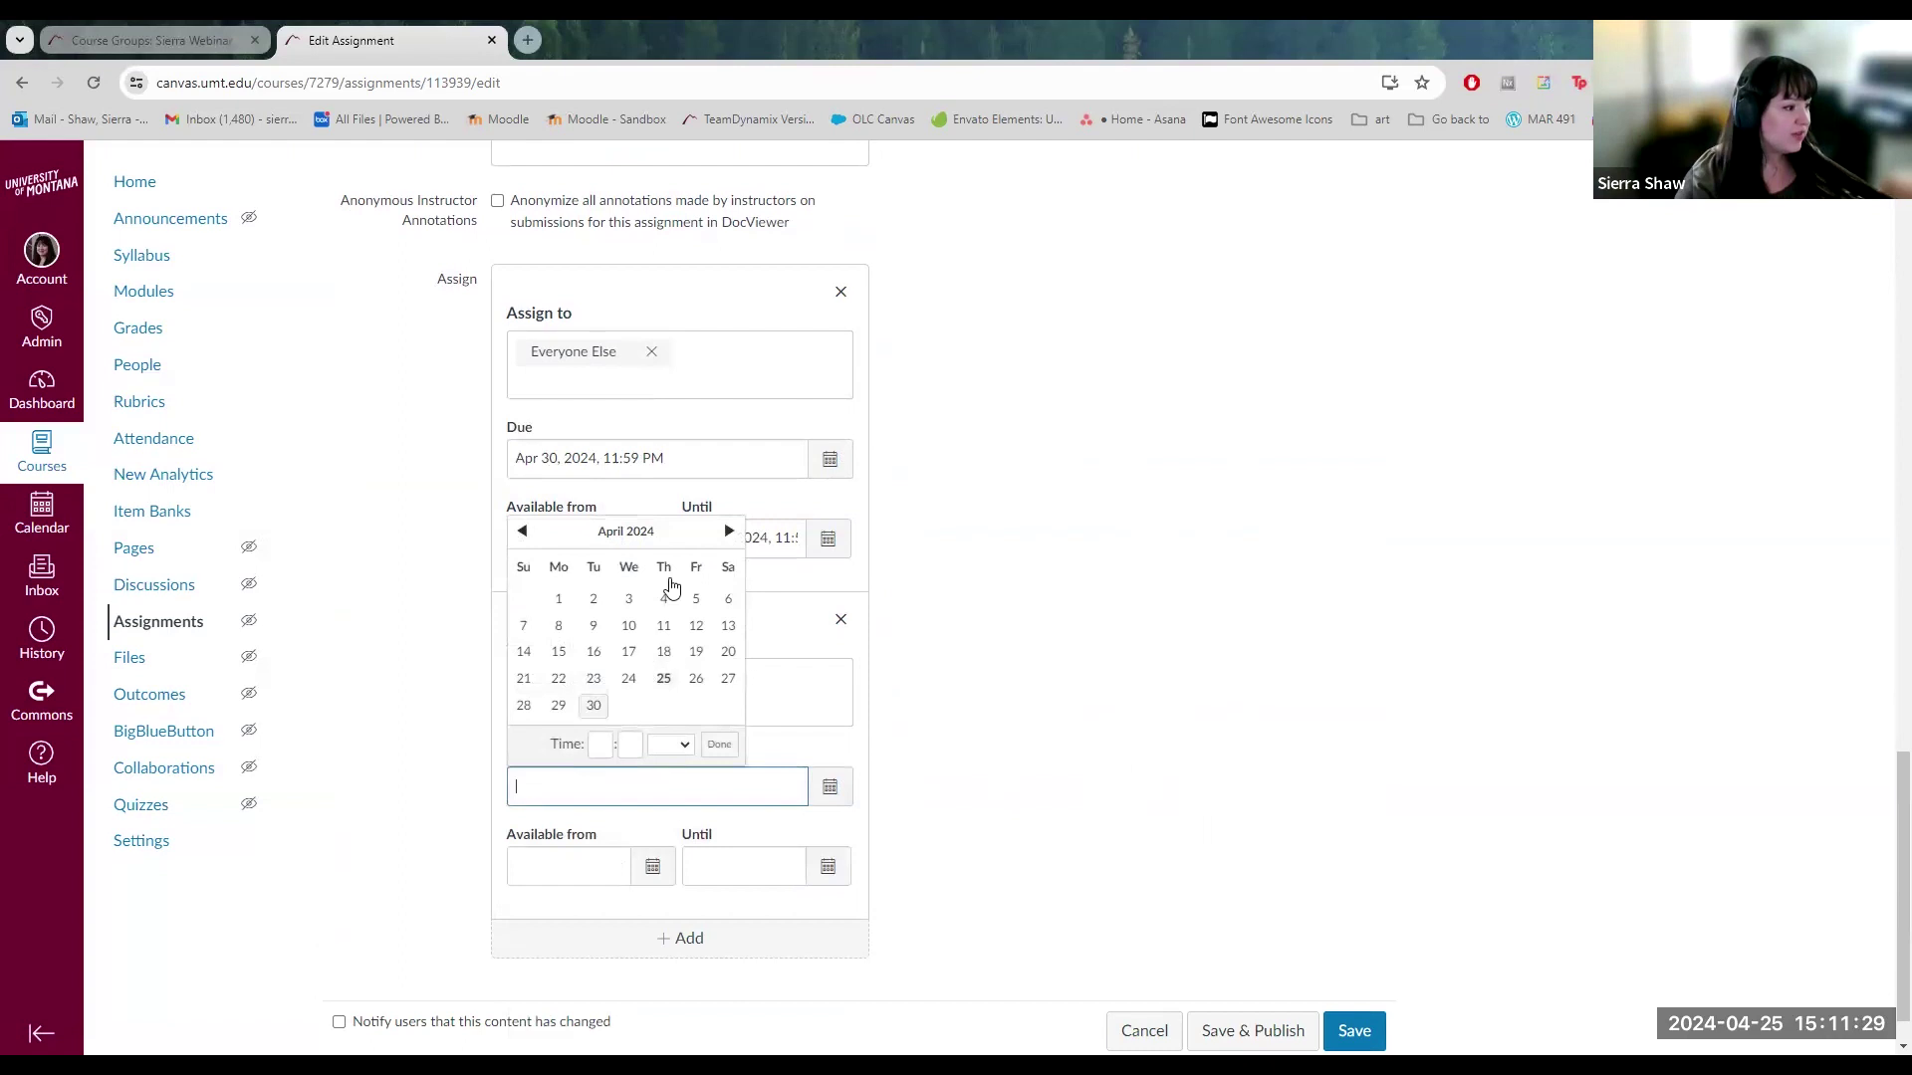
click(728, 533)
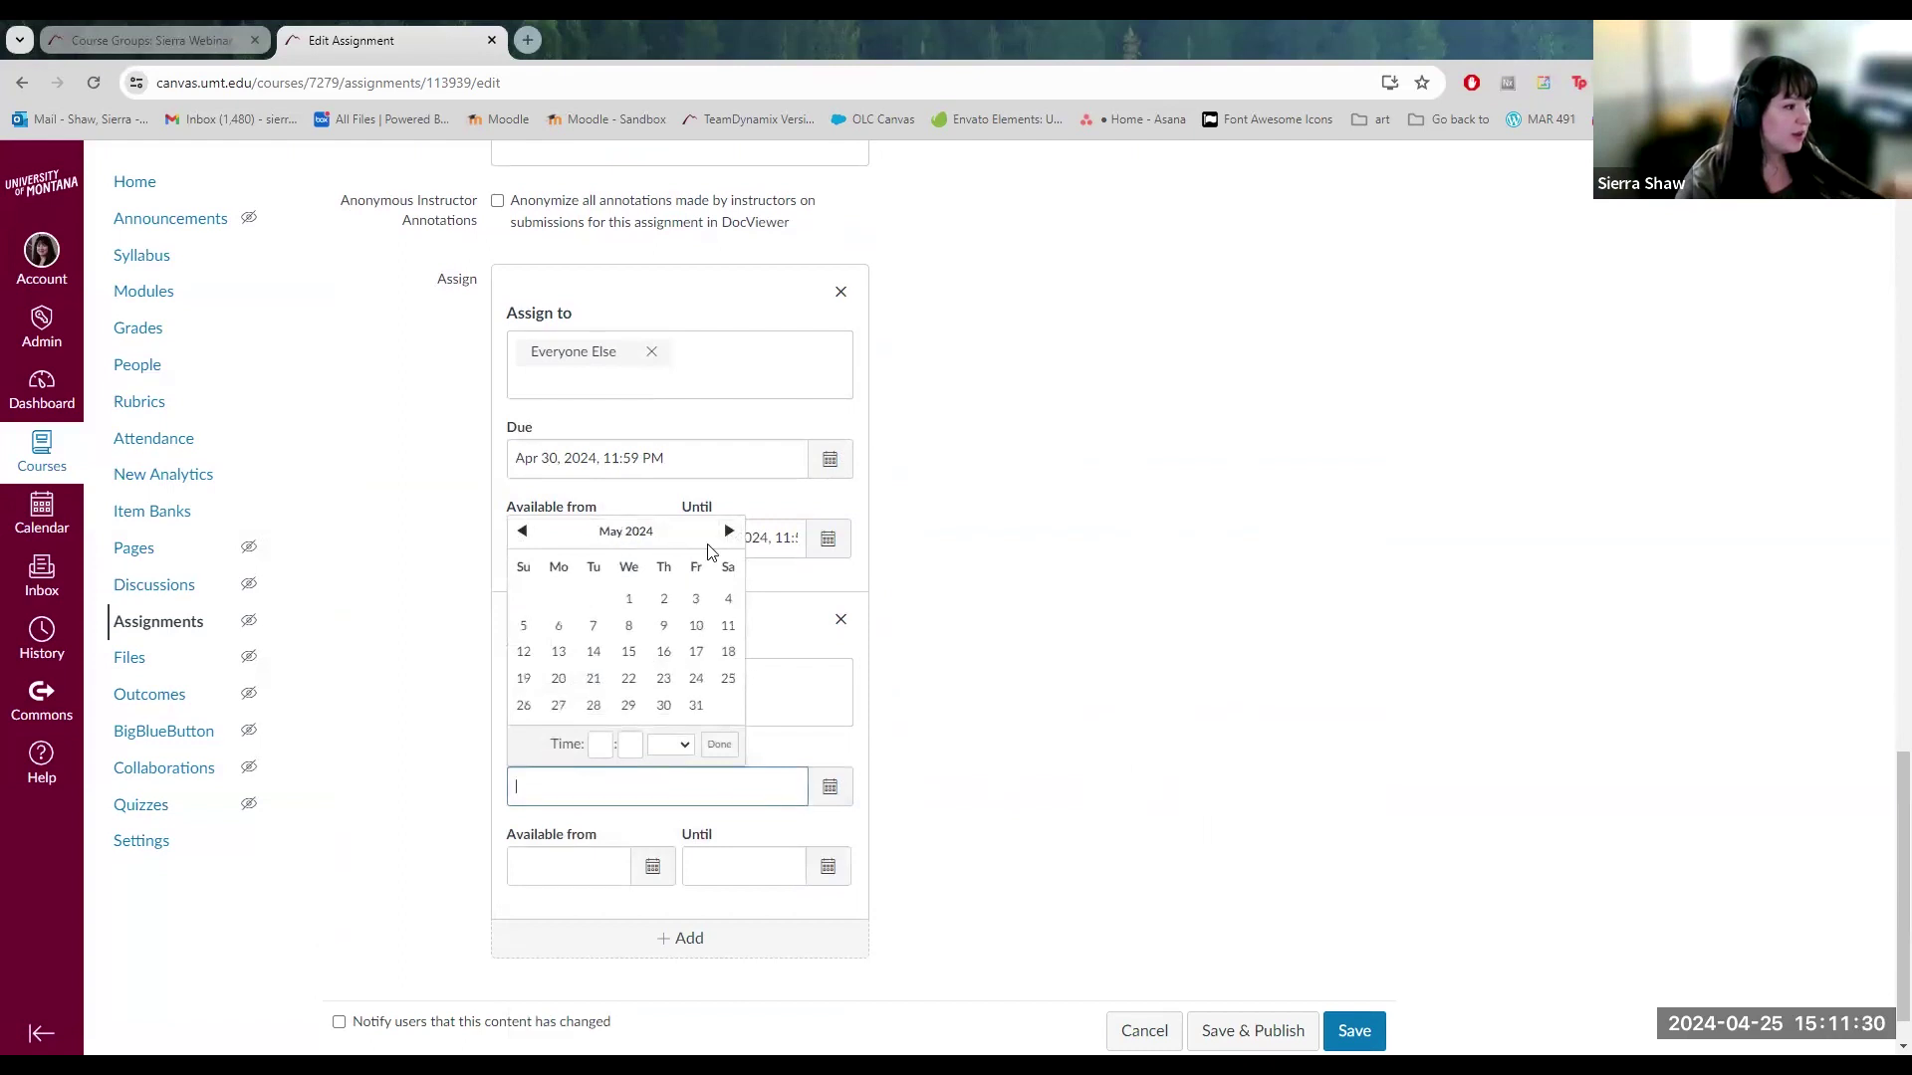
click(695, 598)
click(714, 744)
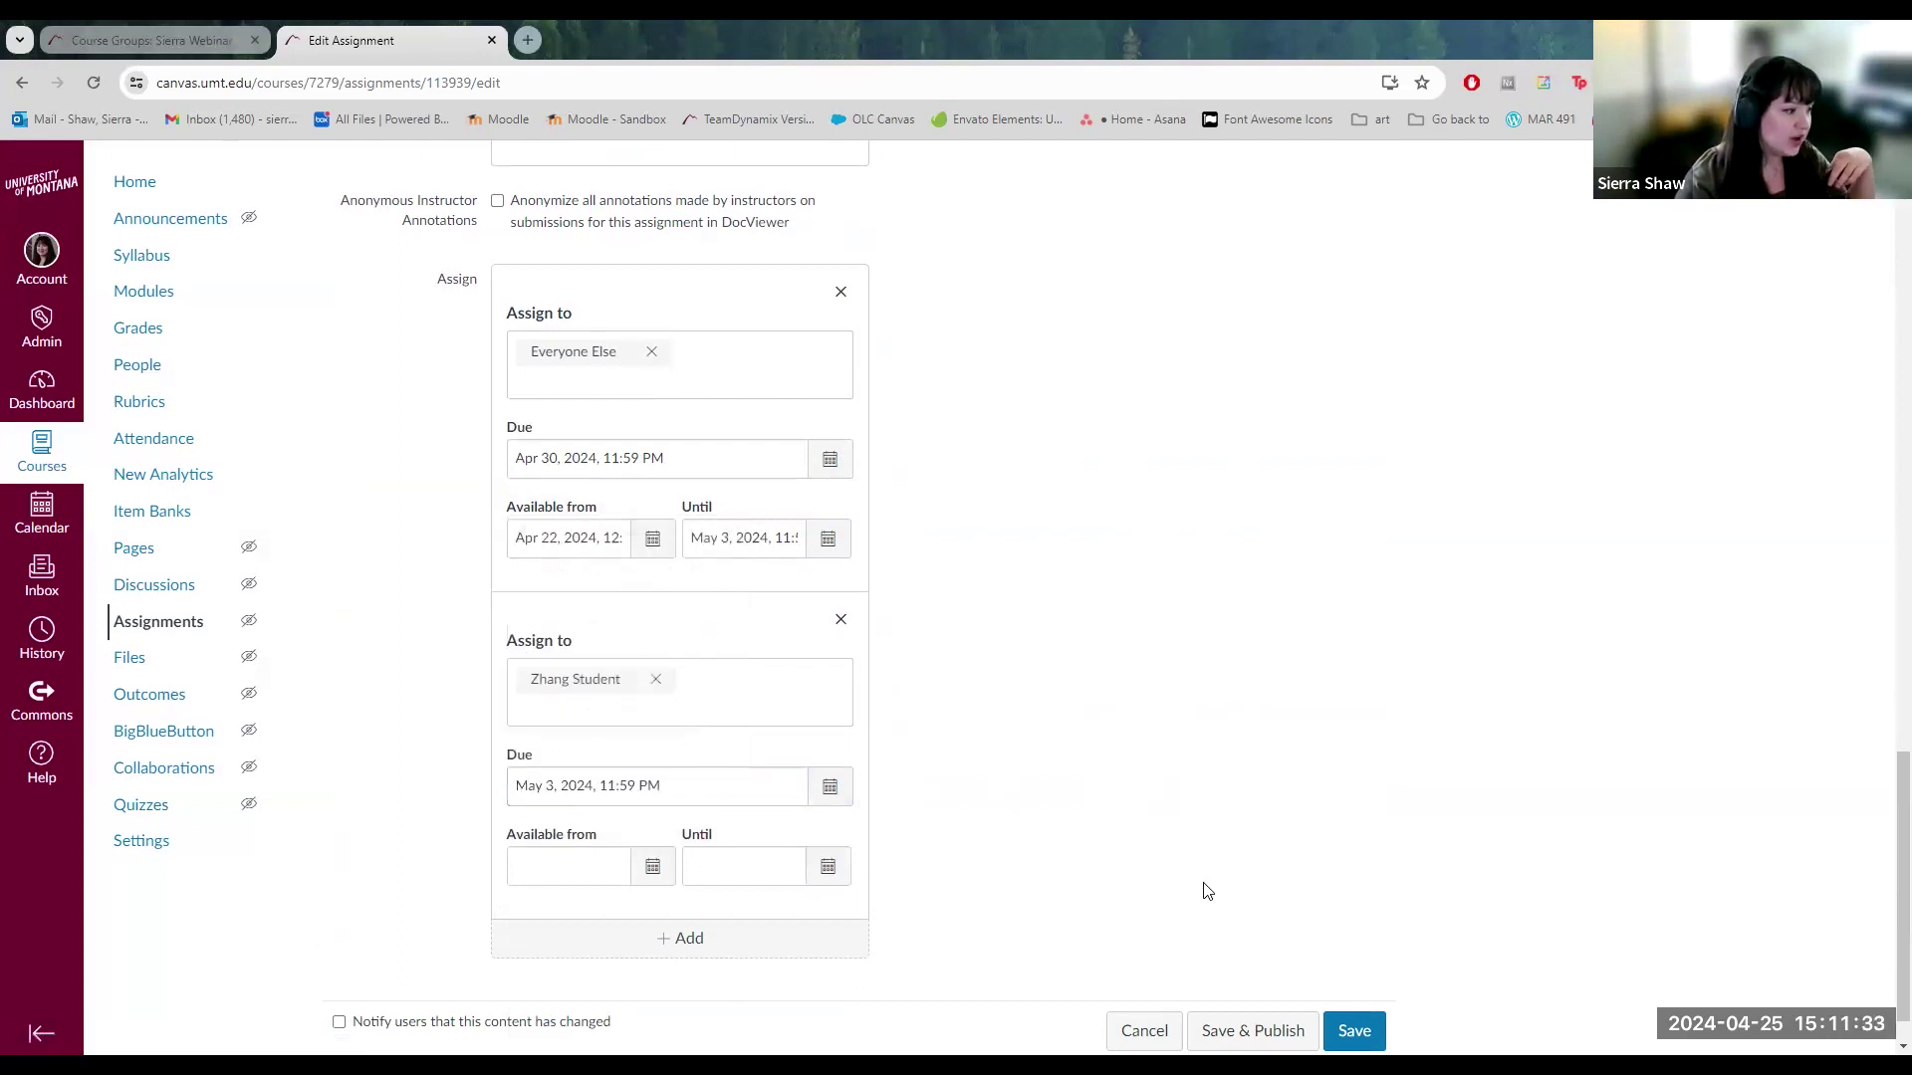
Make the second card available from Apr 22 until May 6, 2024.
scroll(1043, 796, down, 1)
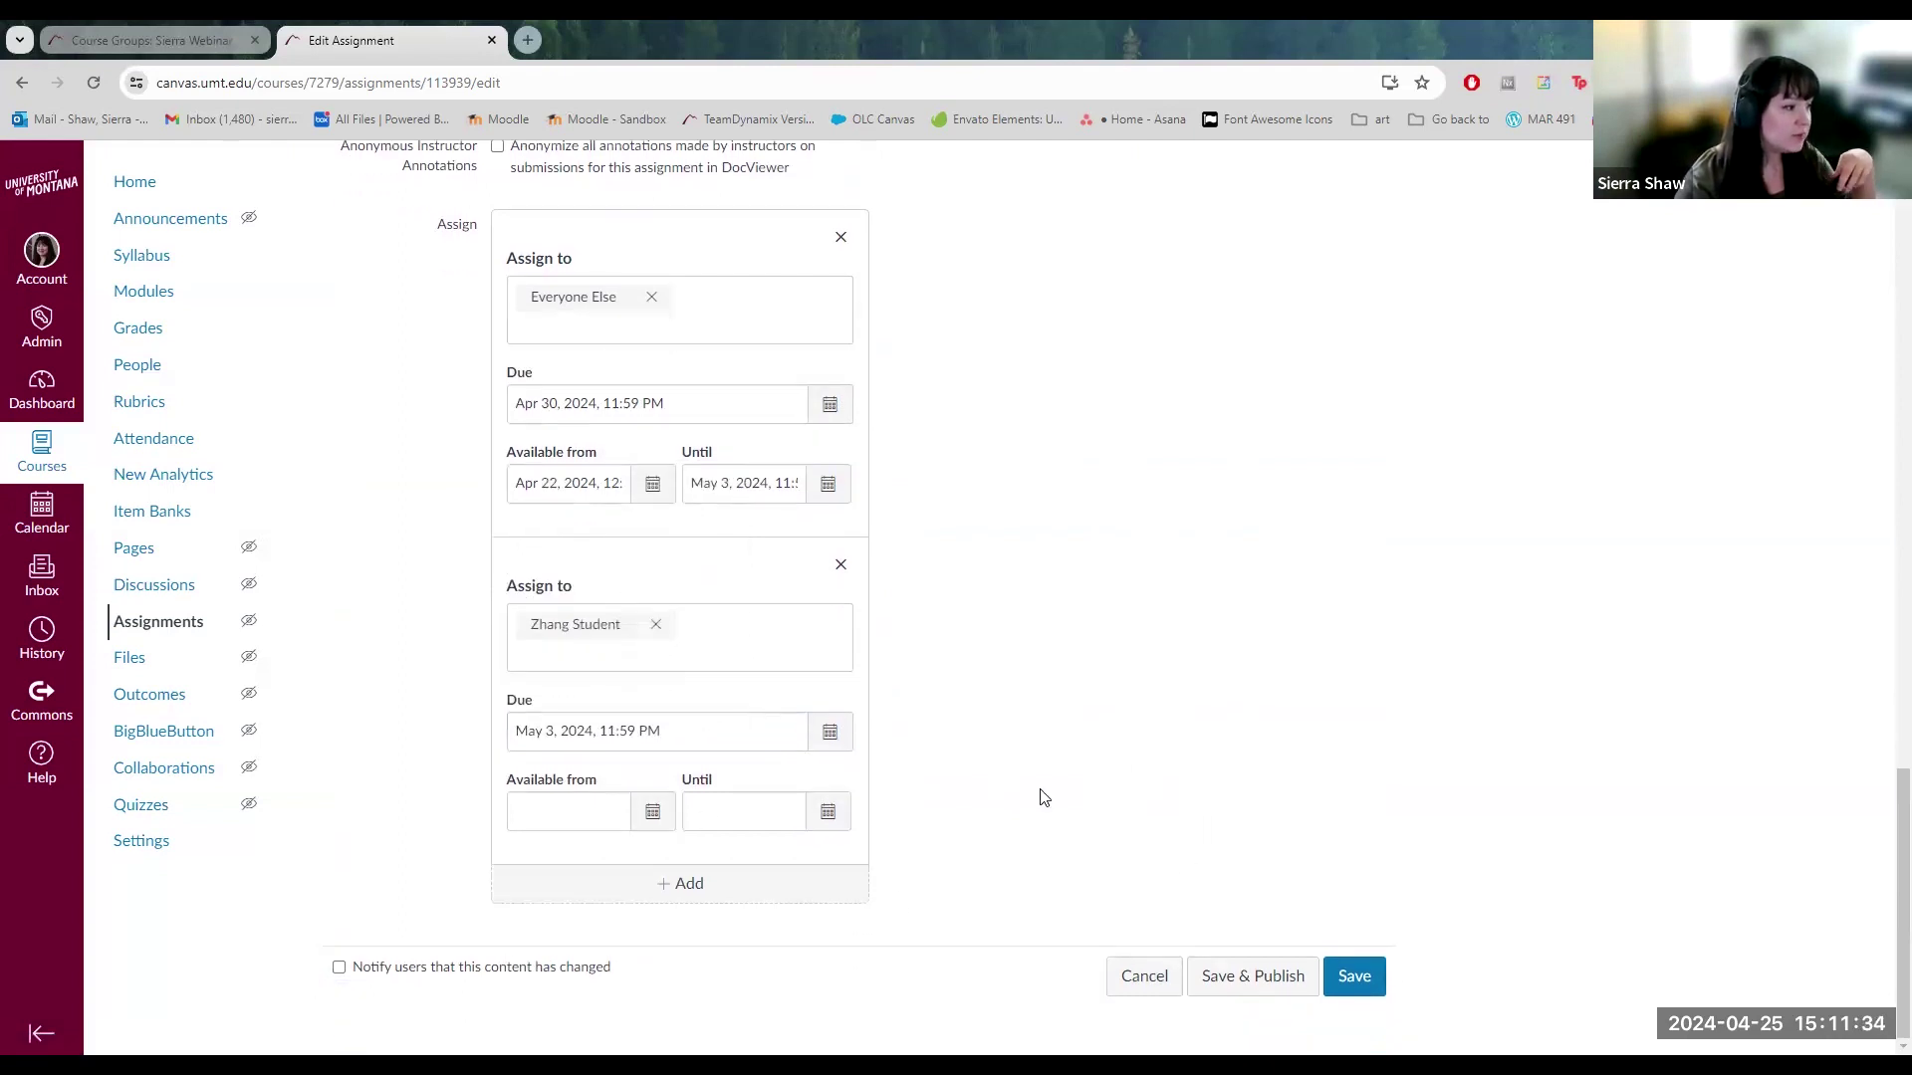
click(652, 811)
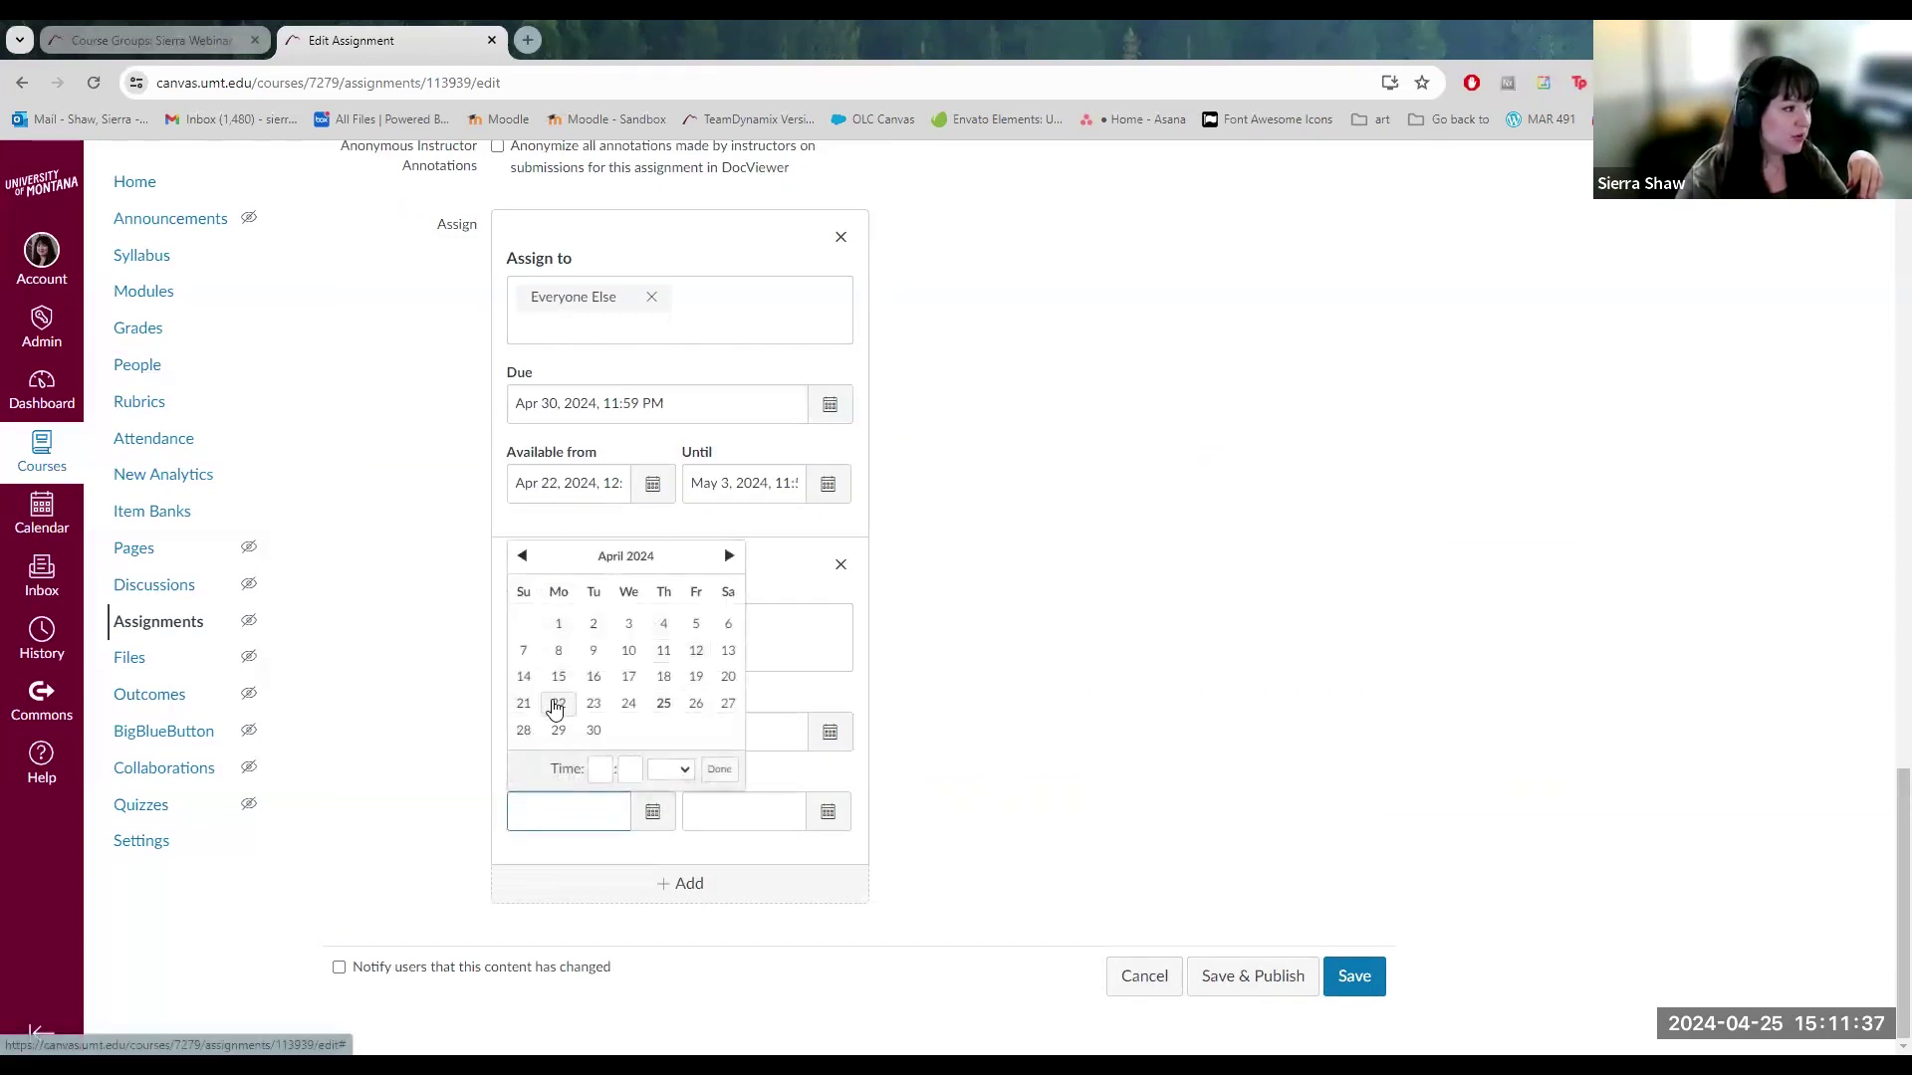
click(557, 704)
click(719, 768)
click(829, 813)
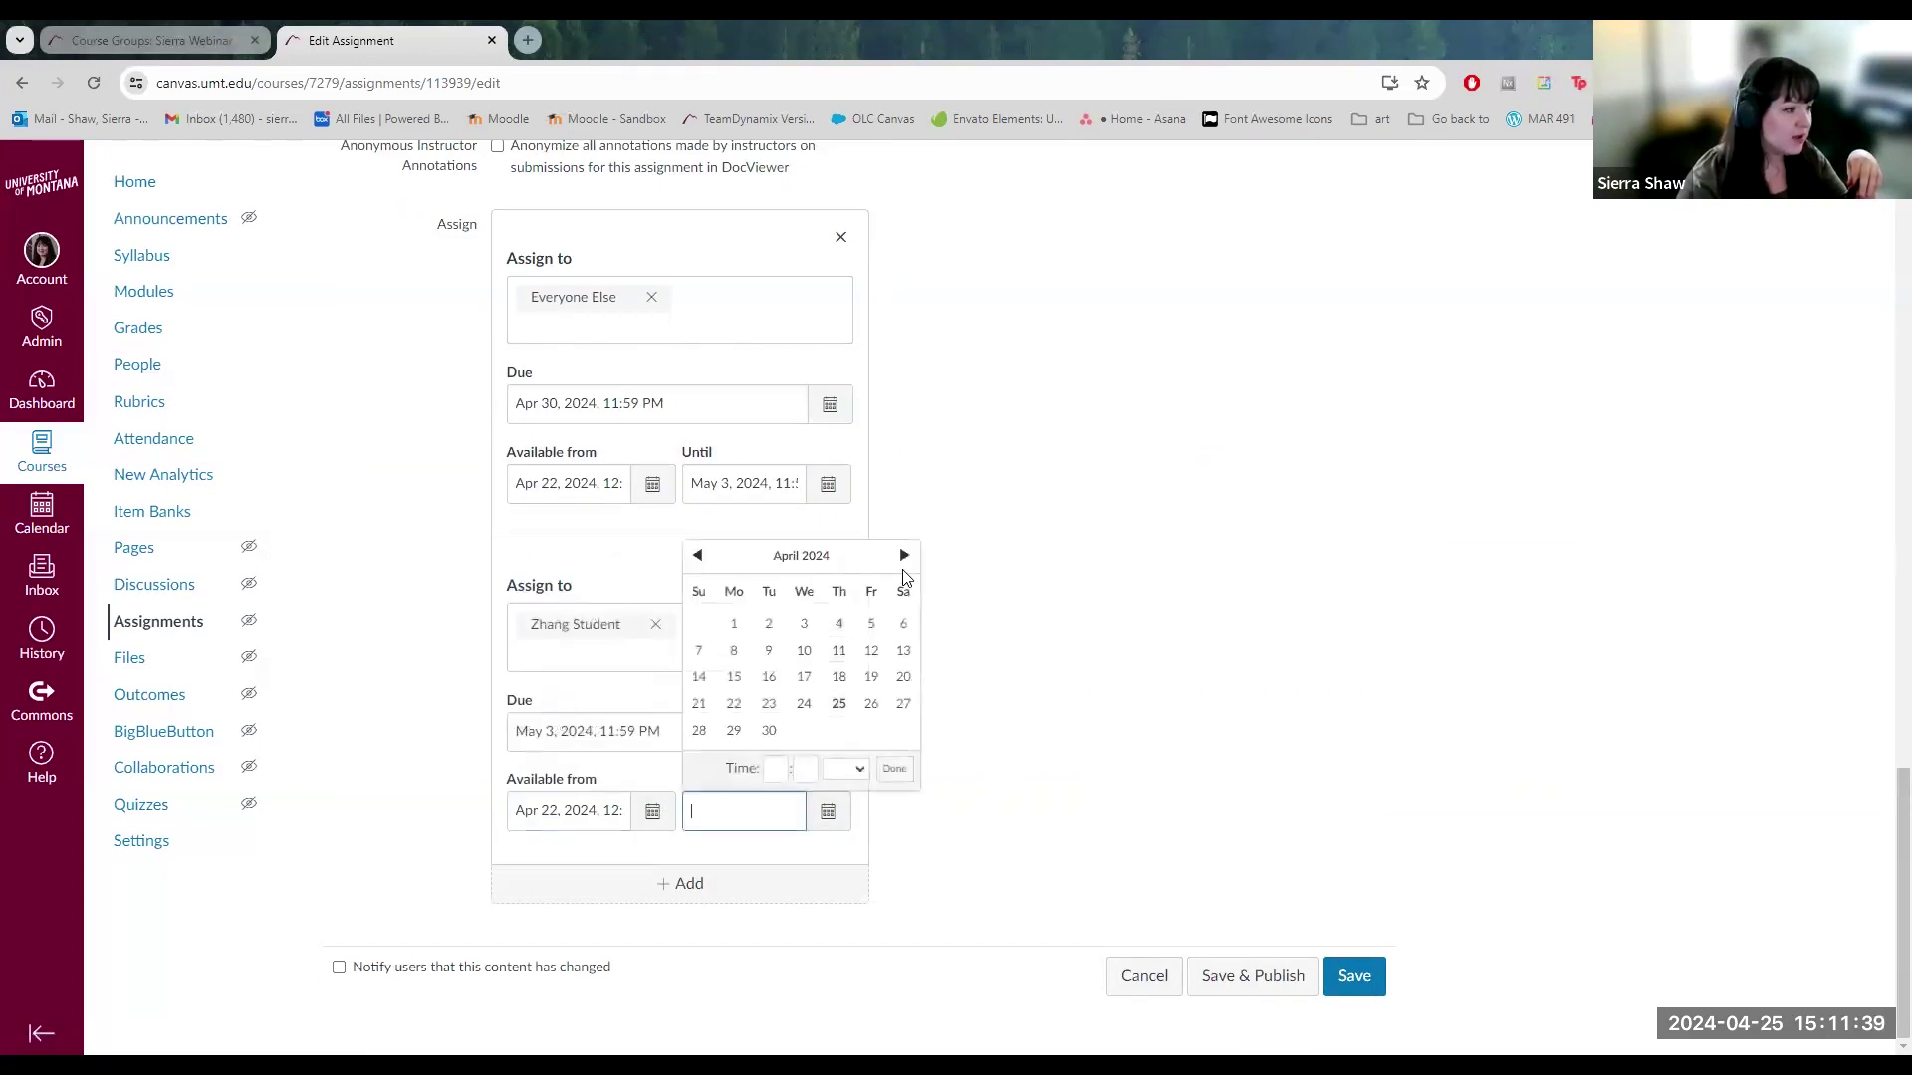
click(904, 557)
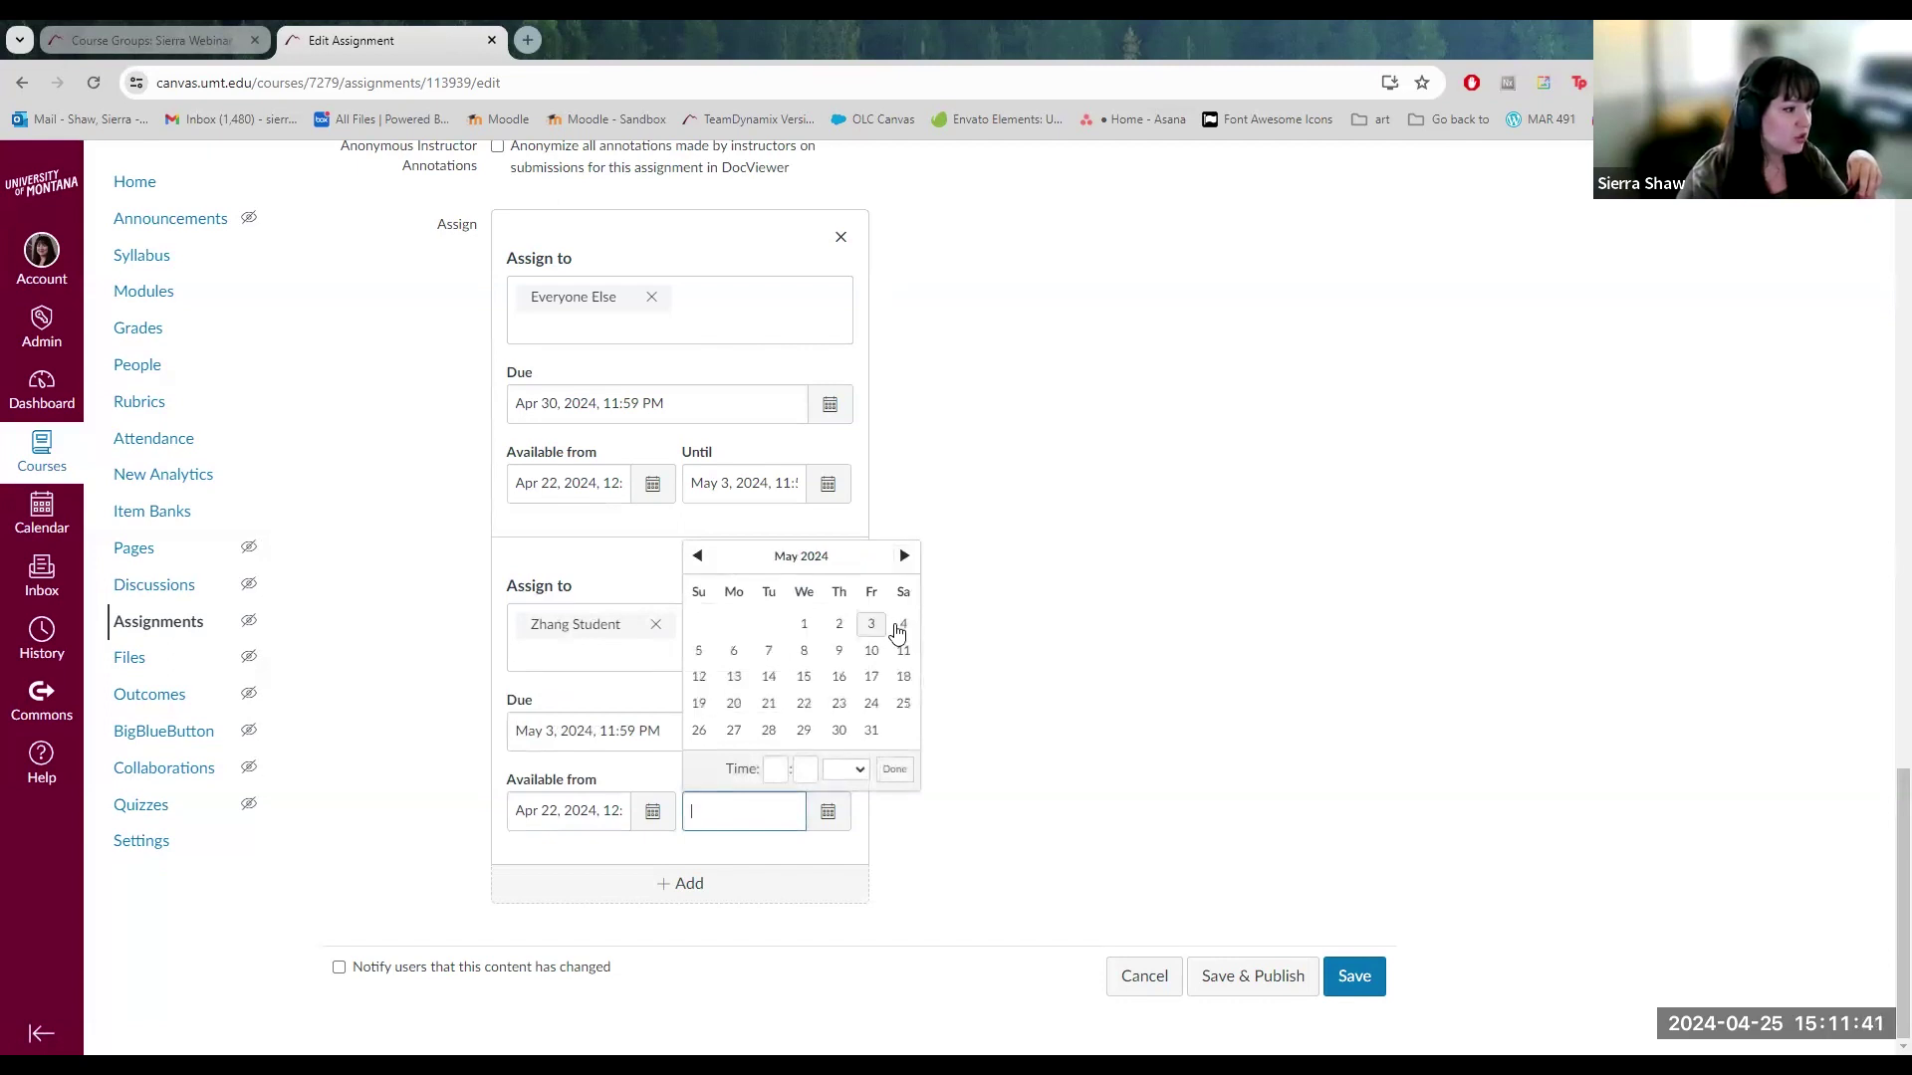
click(736, 651)
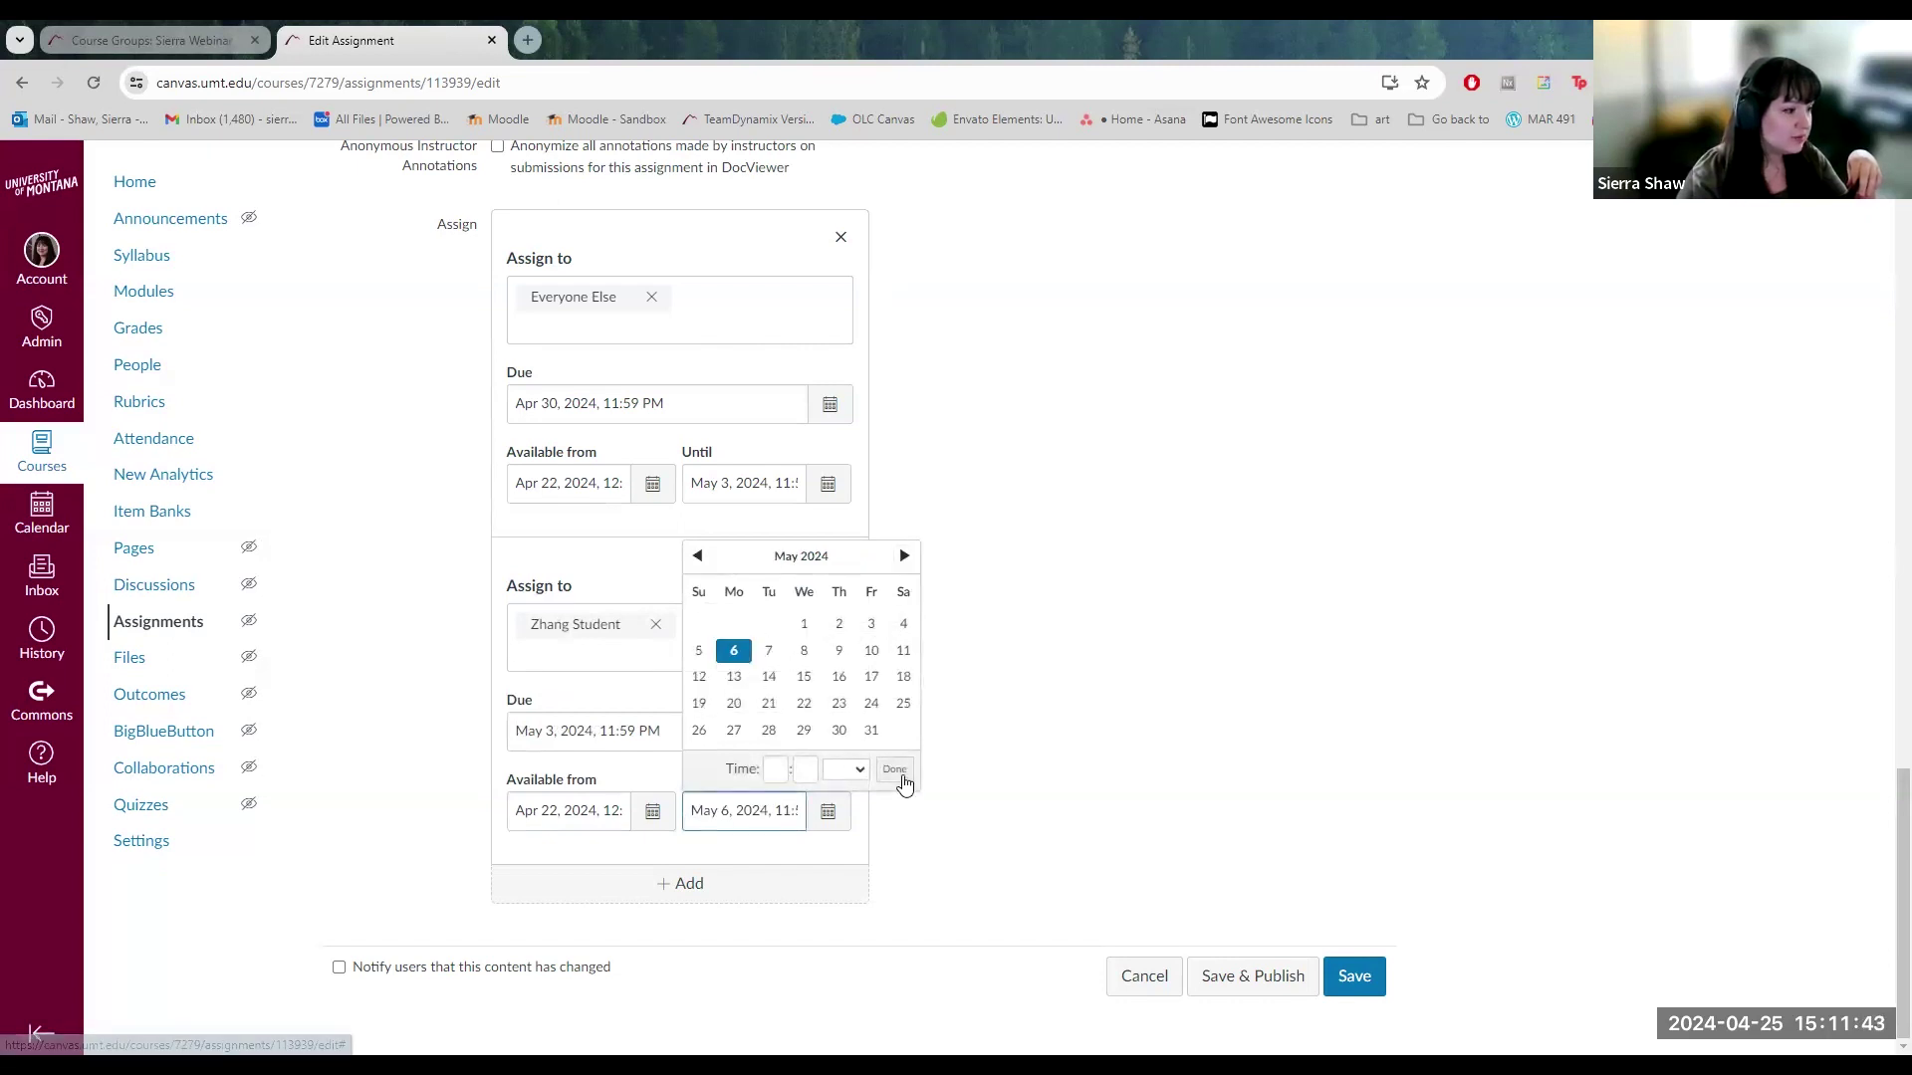
click(894, 770)
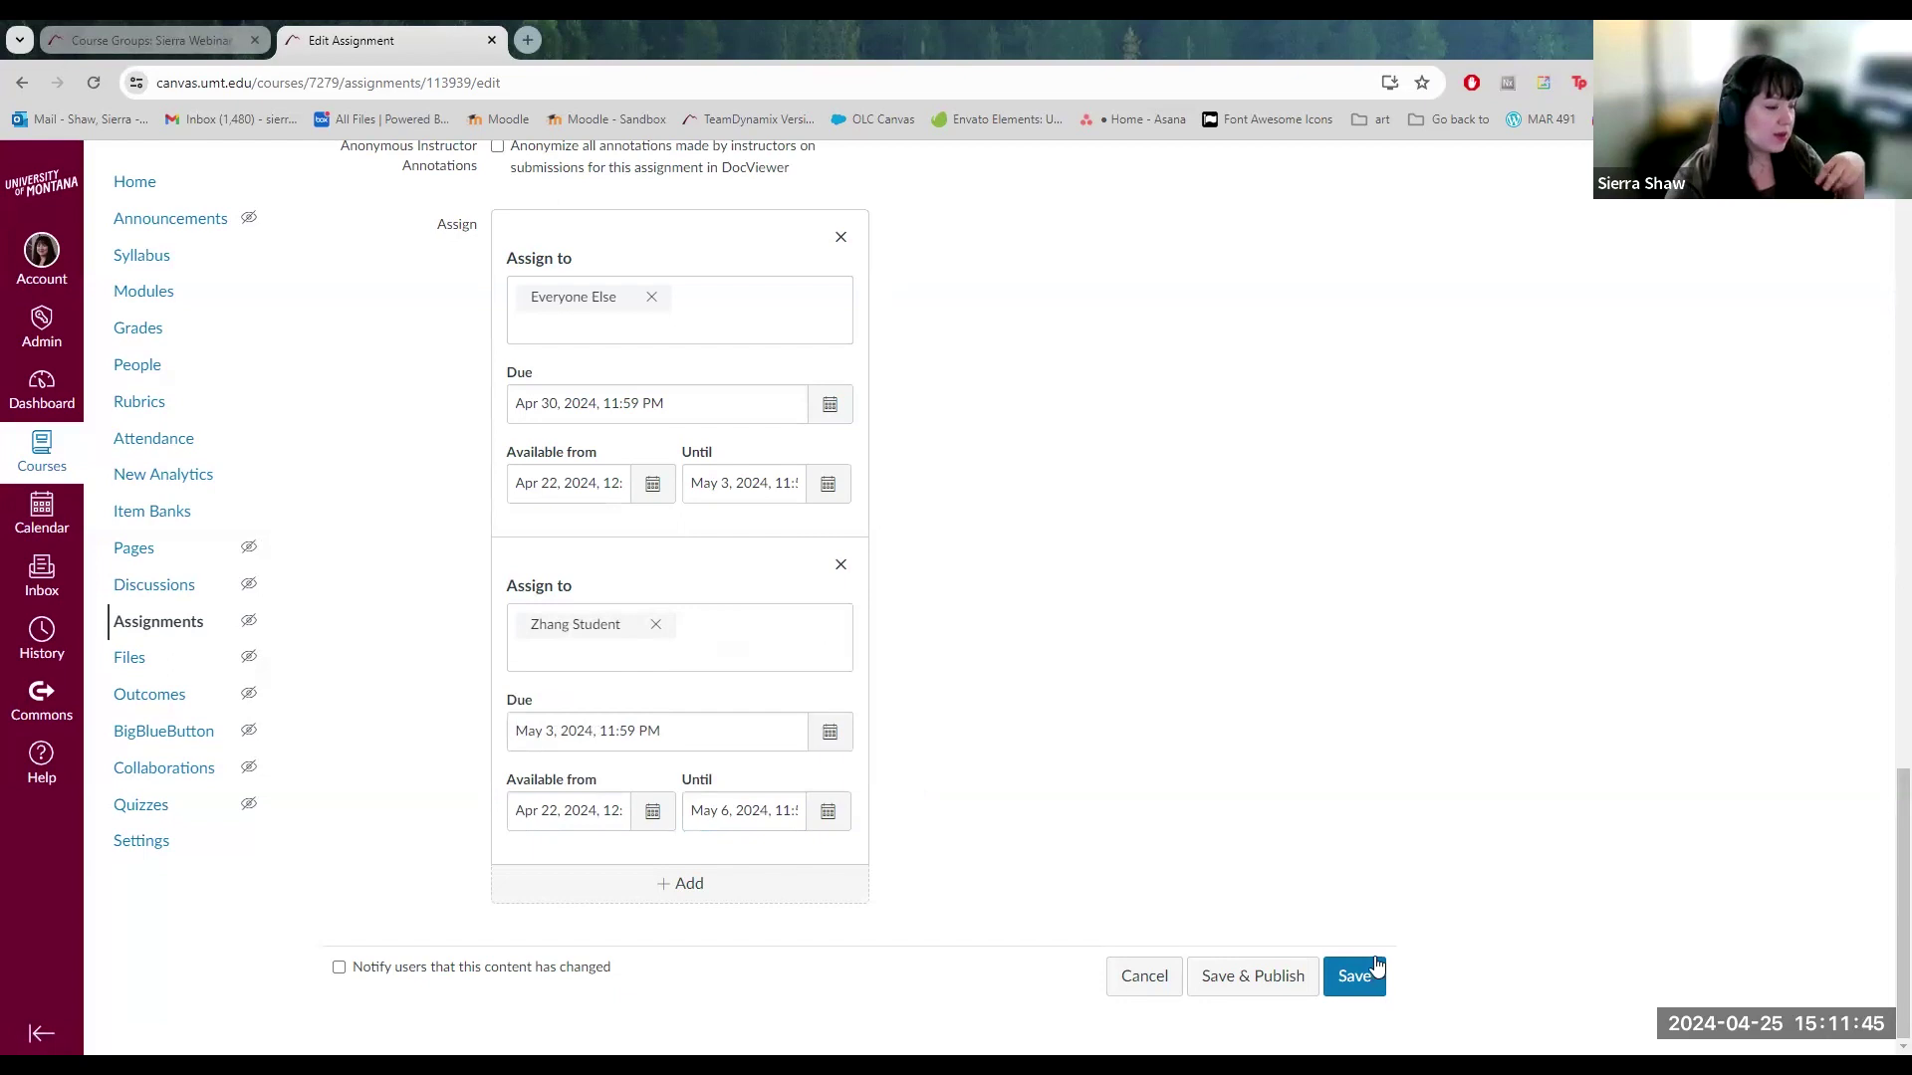
Save the assignment's date changes.
scroll(1231, 889, up, 2)
scroll(1234, 892, up, 2)
scroll(1235, 892, down, 4)
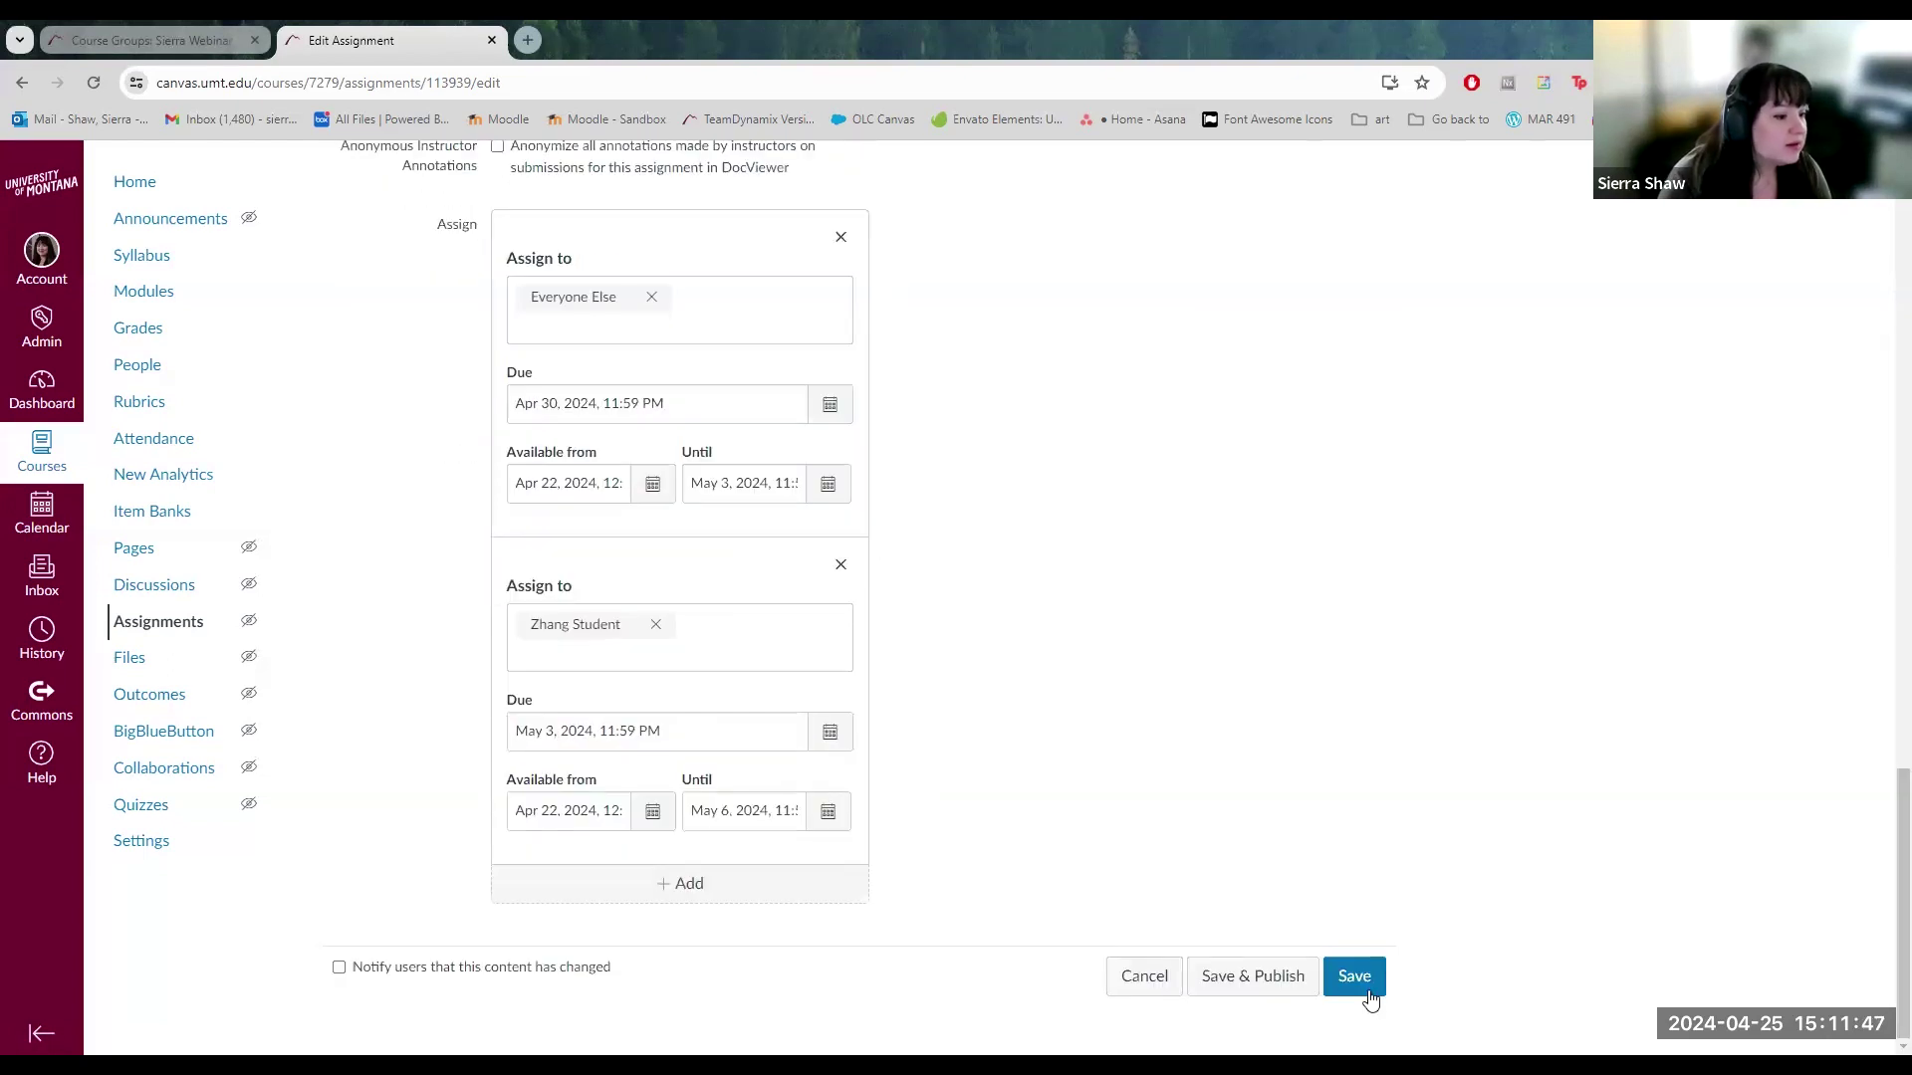
click(1370, 992)
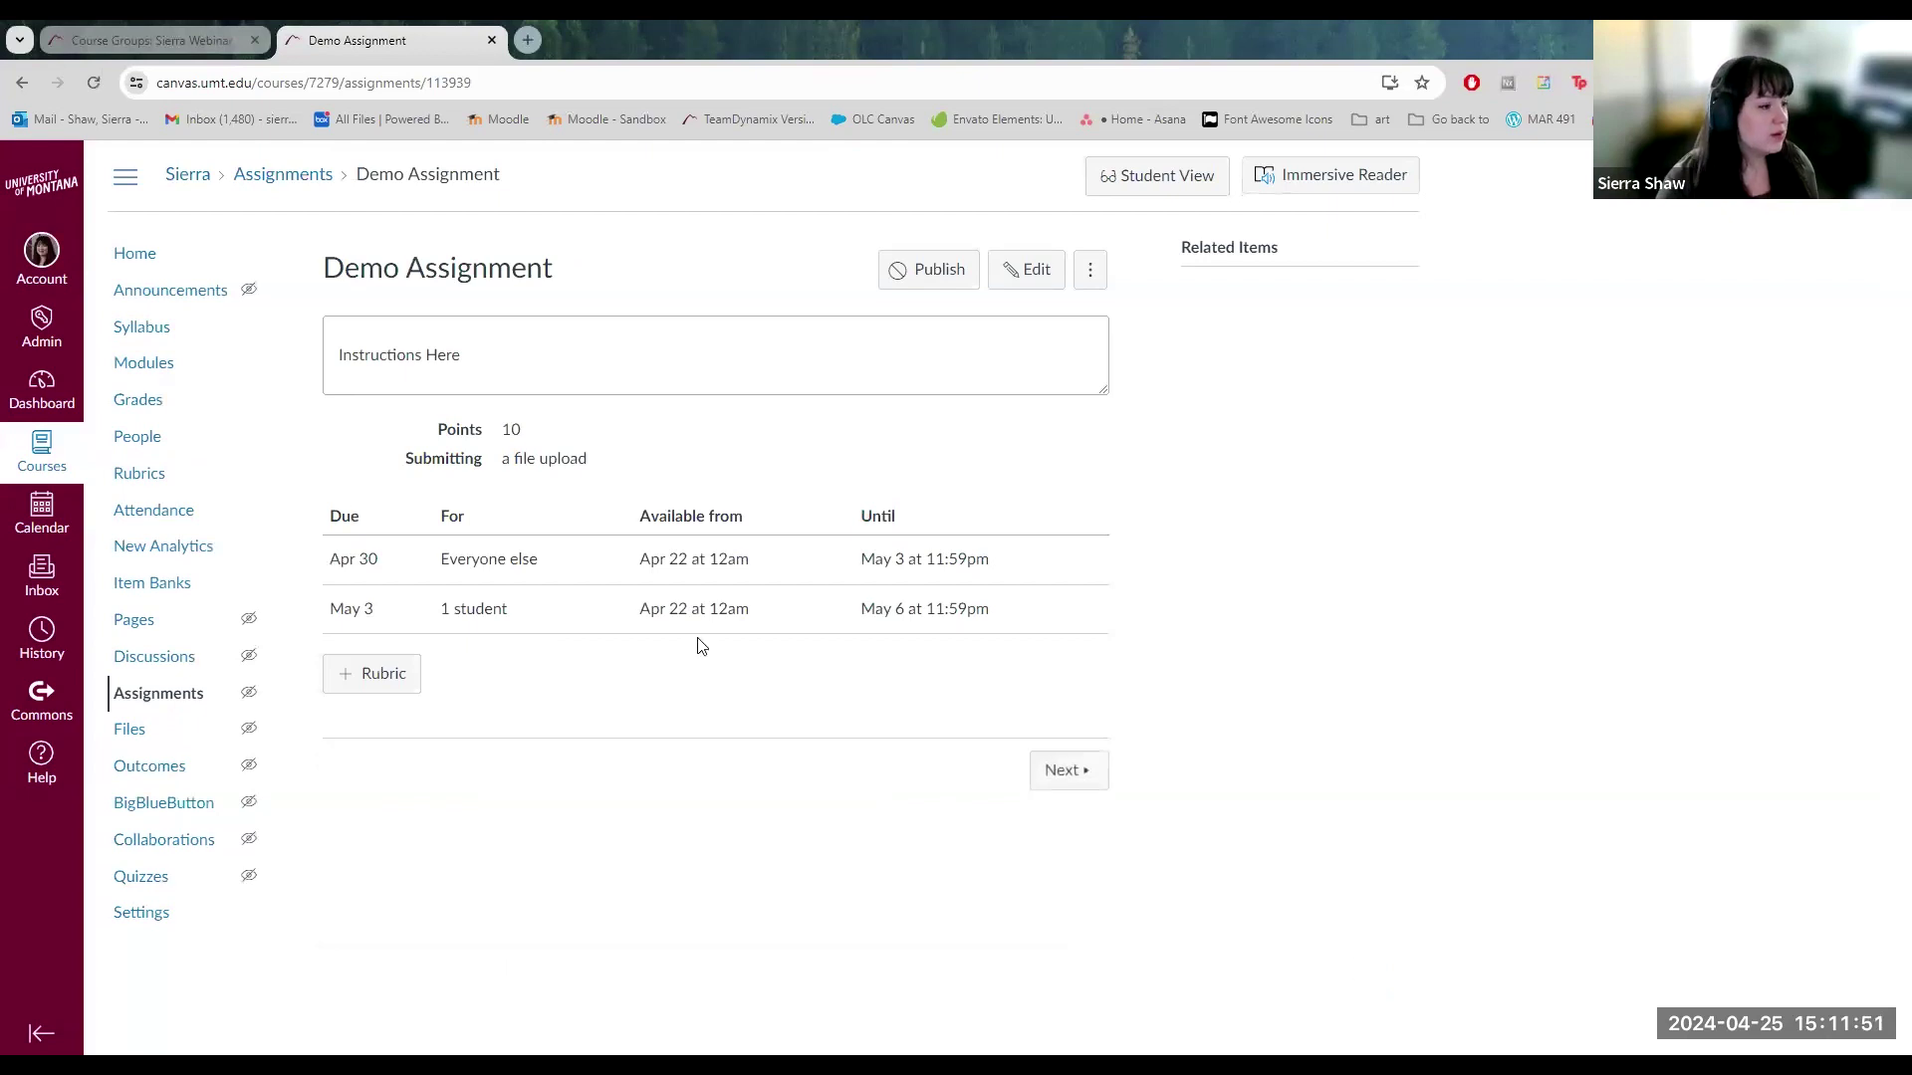
Start a new rubric on Demo Assignment and select the word Rubric in its title.
click(399, 690)
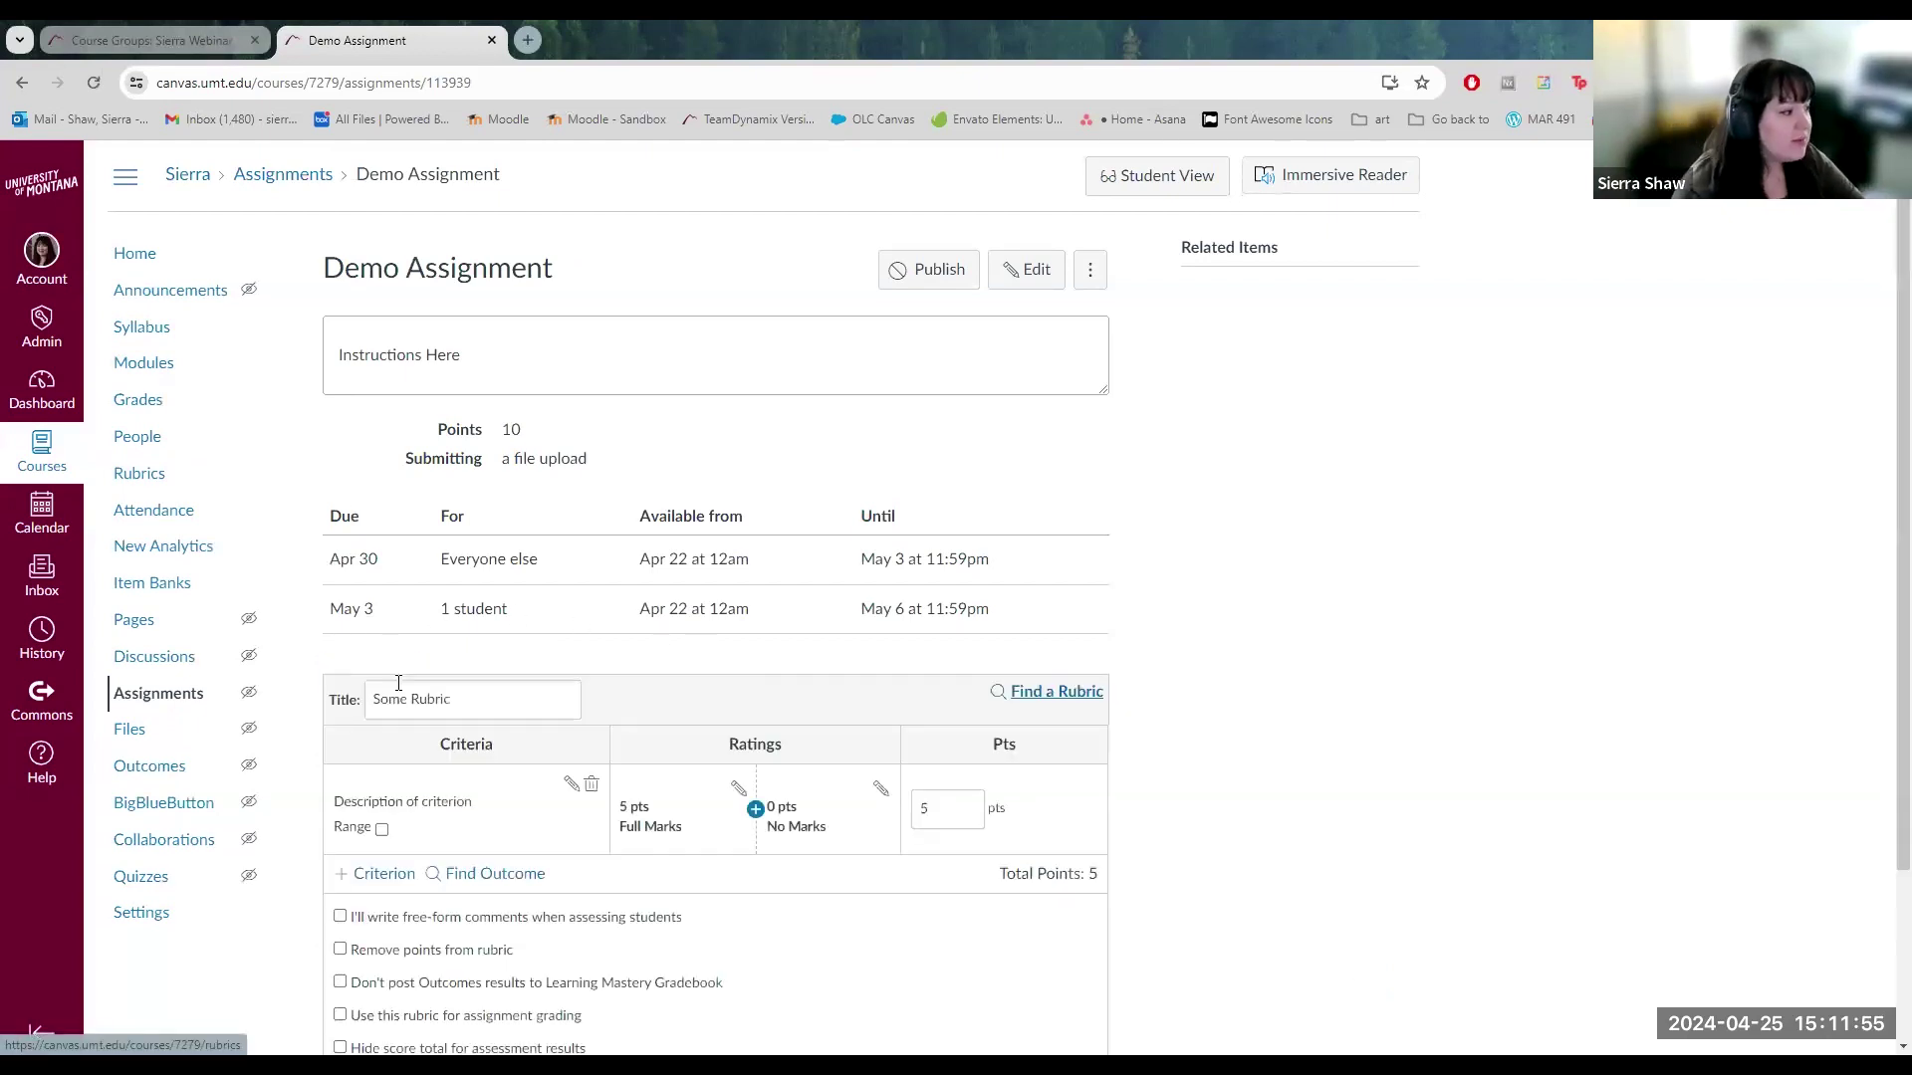
scroll(546, 653, down, 2)
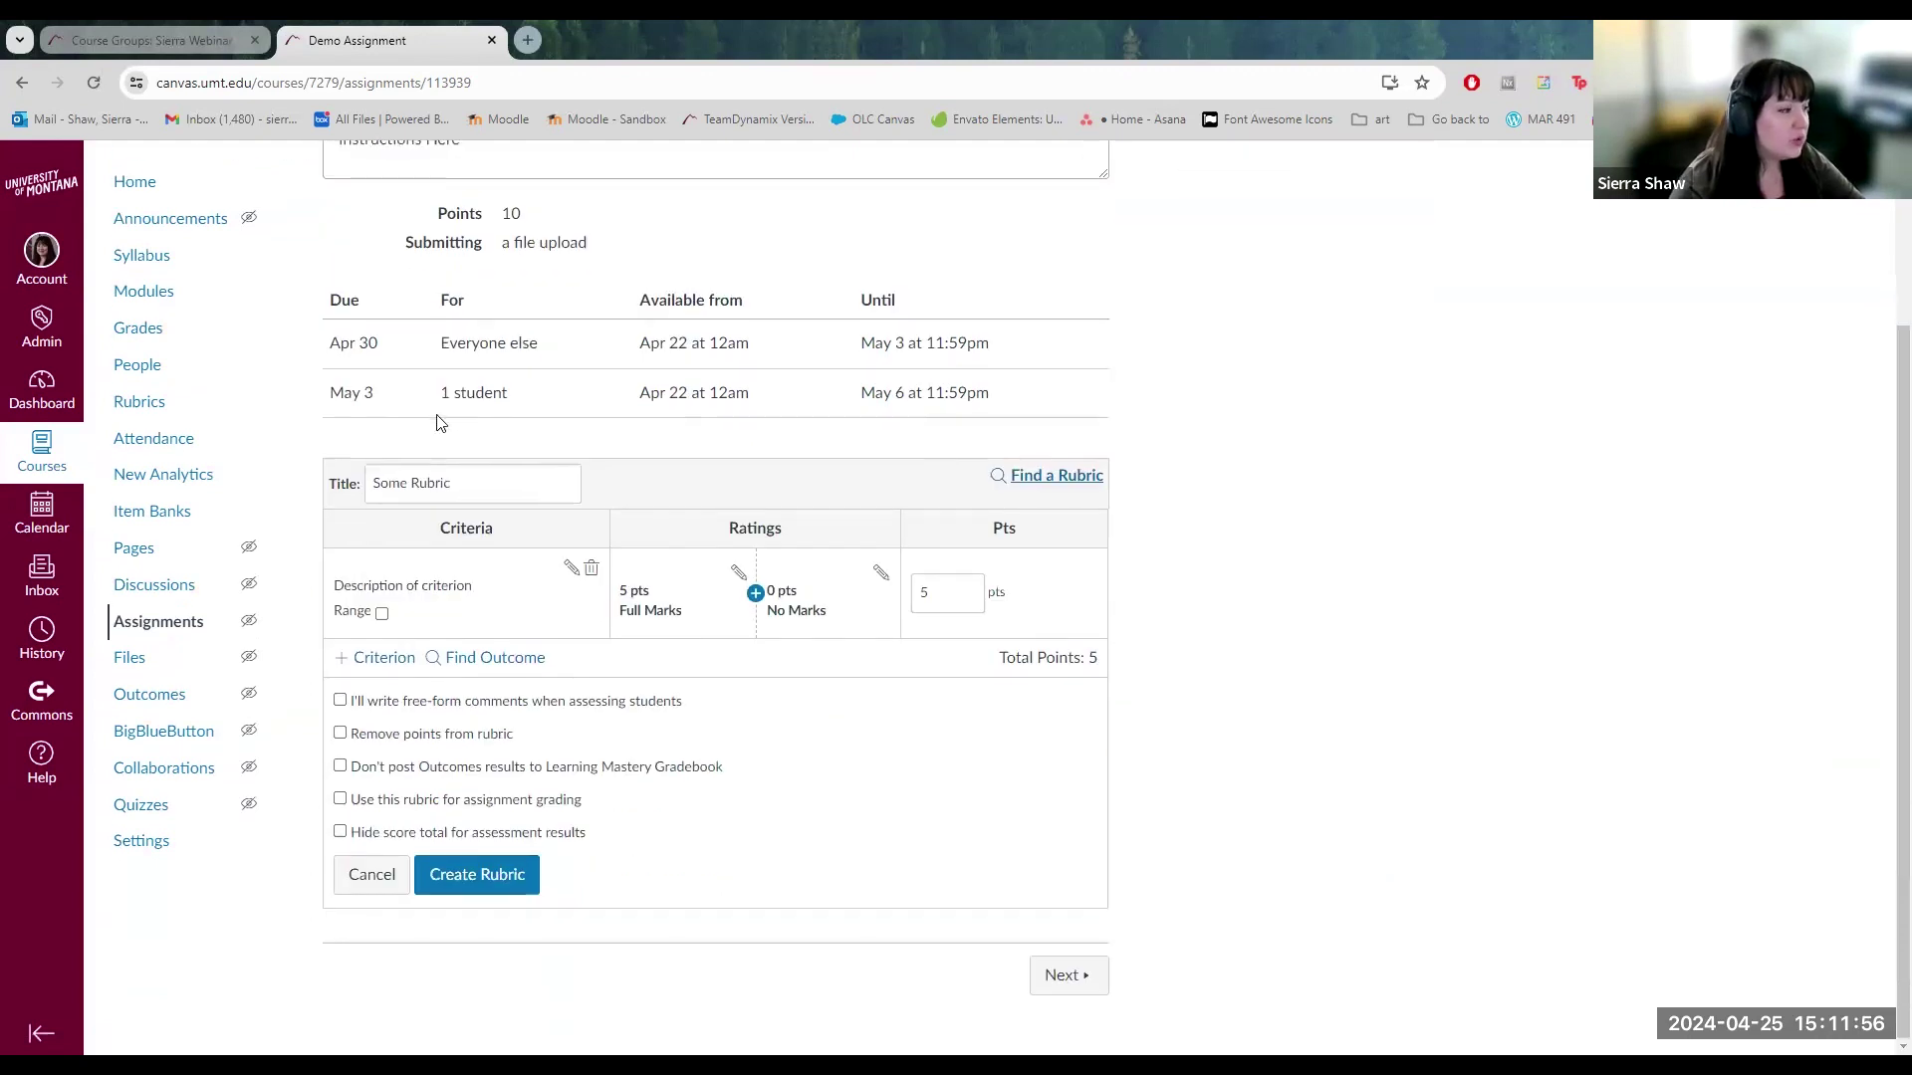
double_click(438, 479)
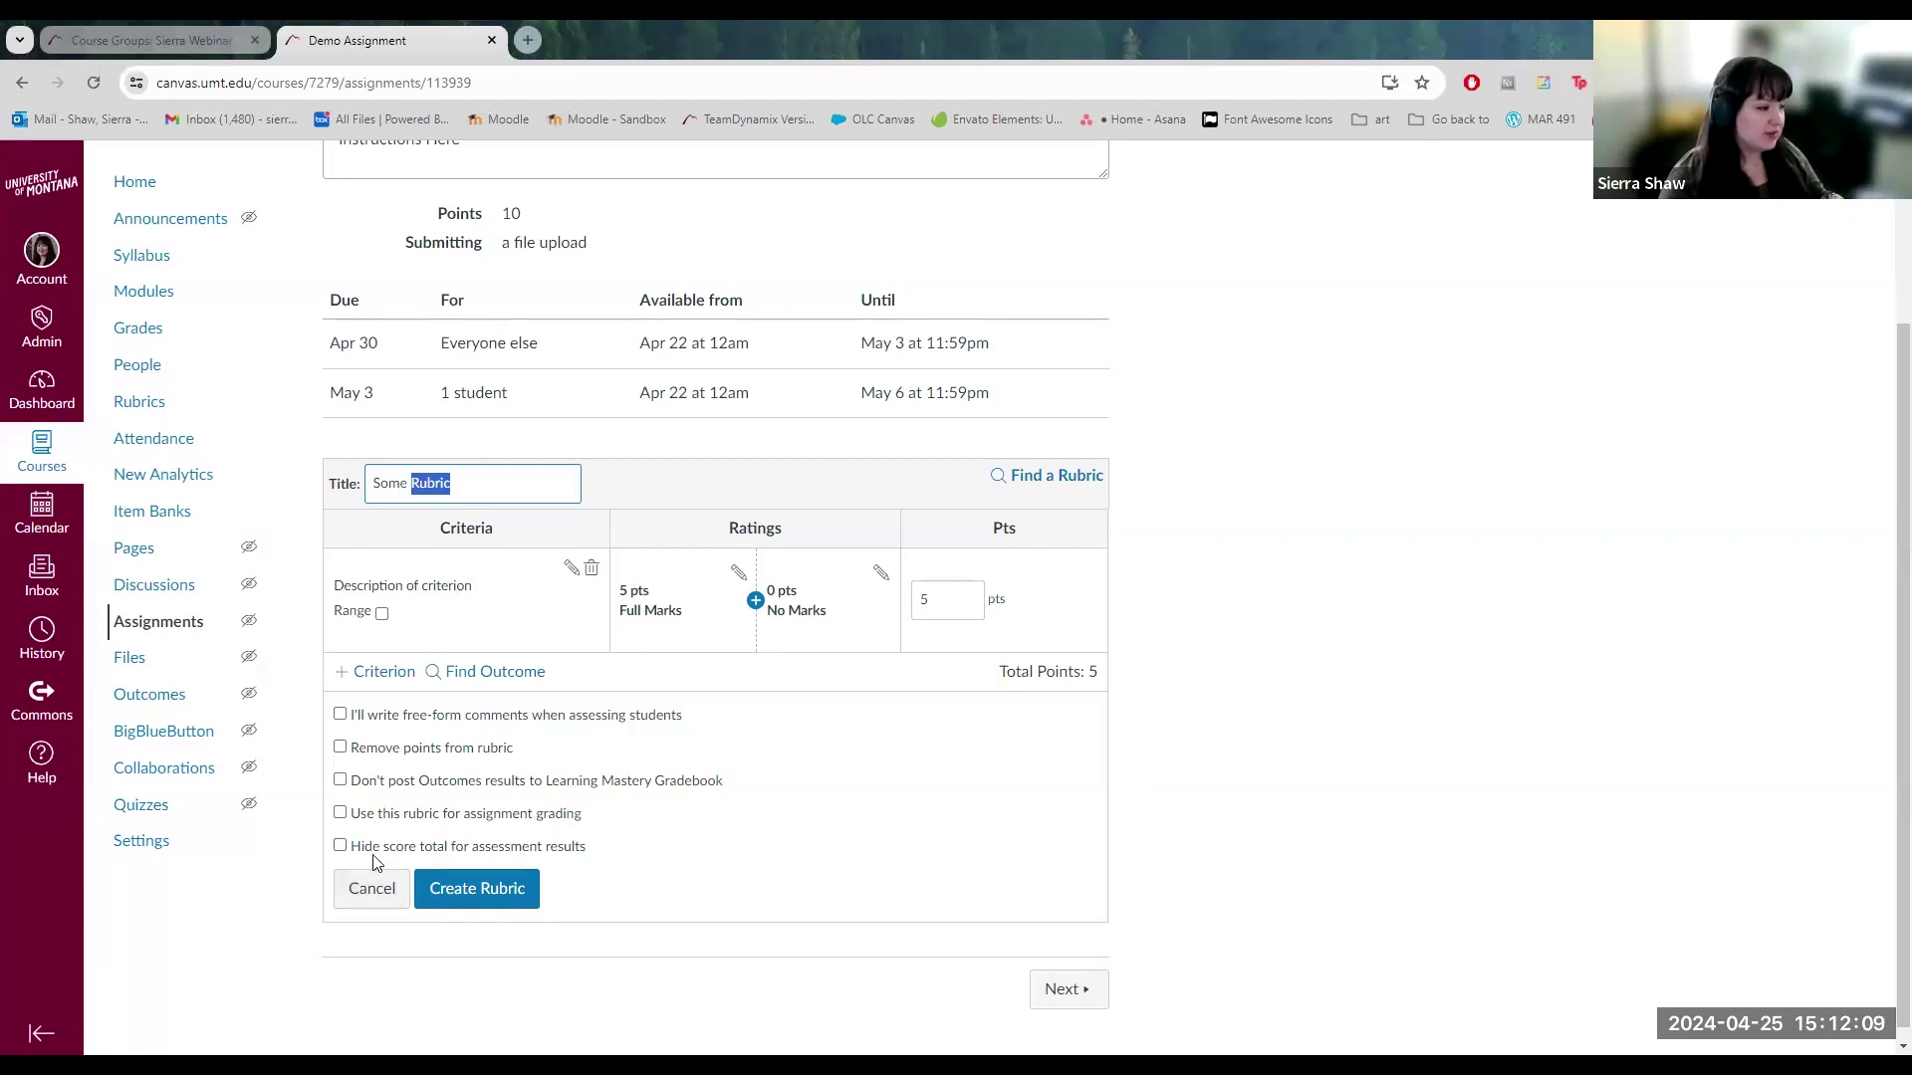
Discard the rubric and publish Demo Assignment from the course Modules page.
click(367, 893)
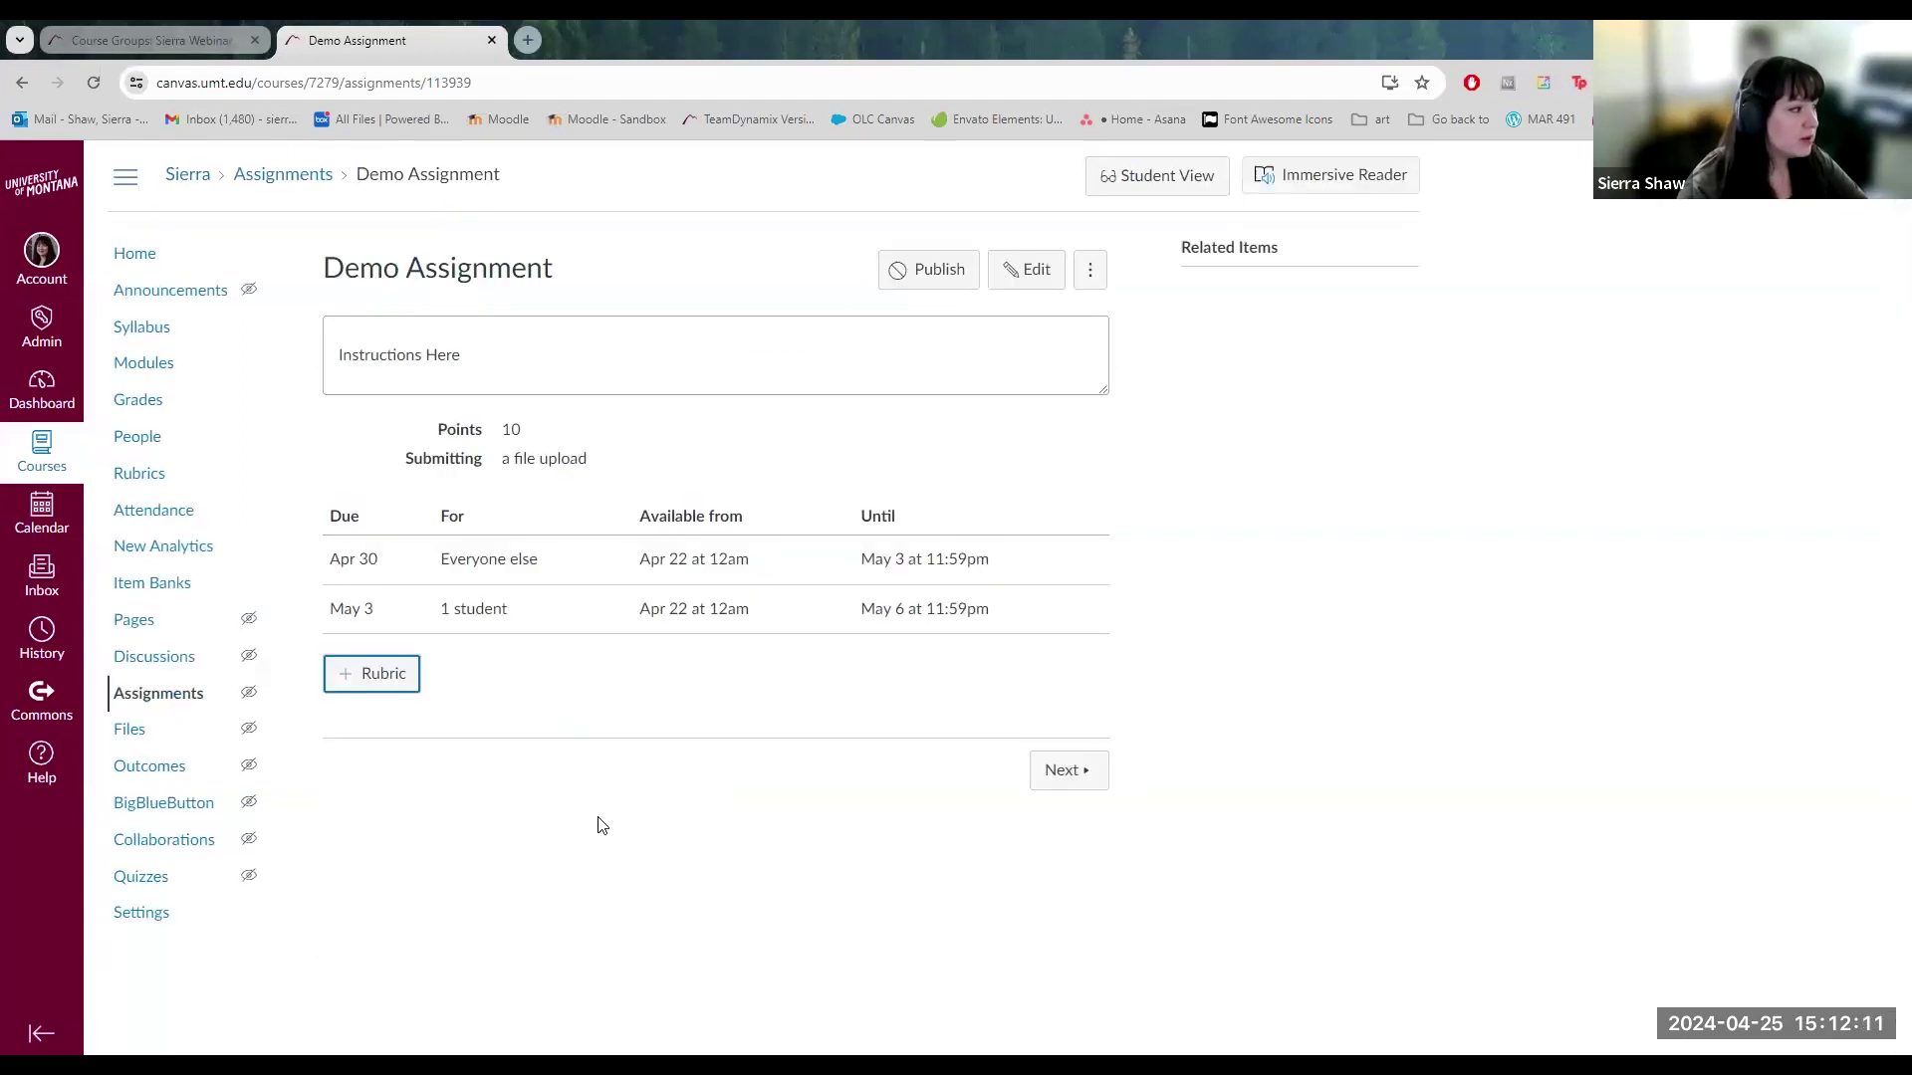
click(146, 365)
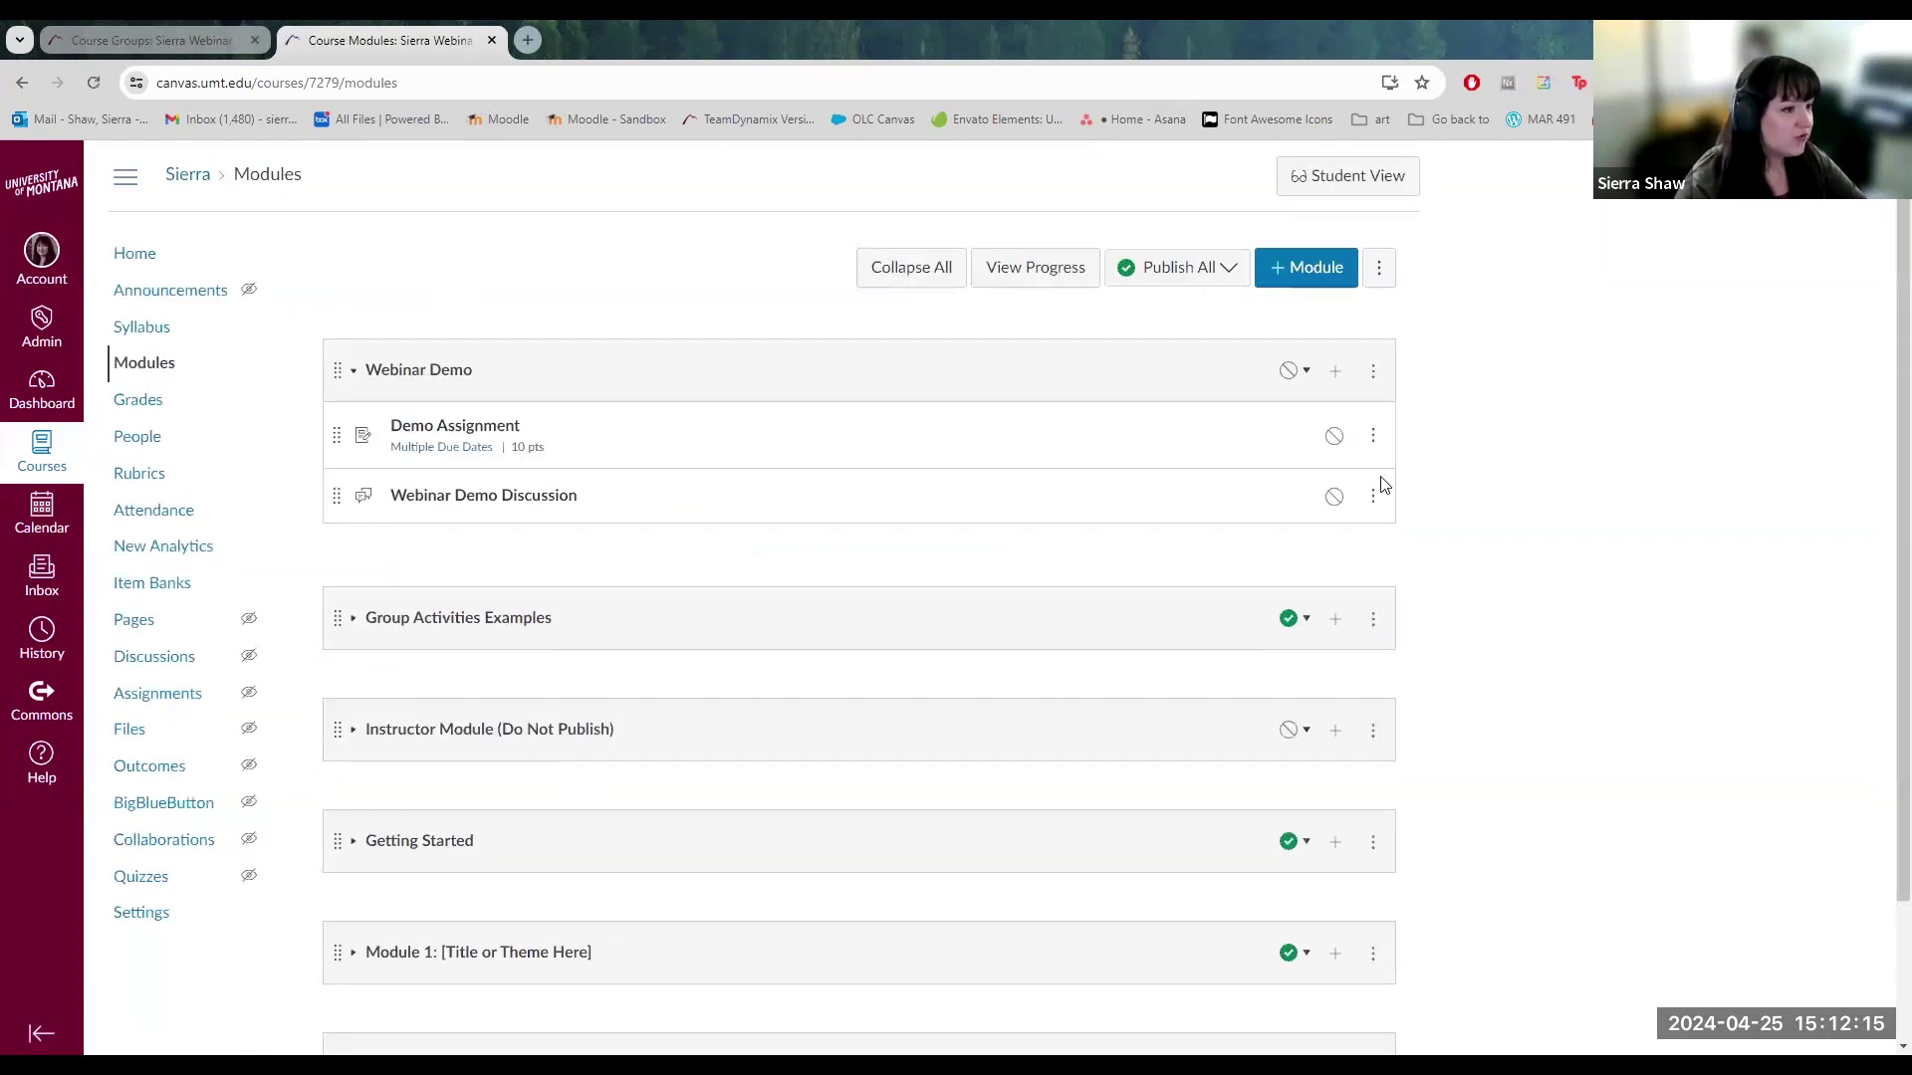
click(1335, 443)
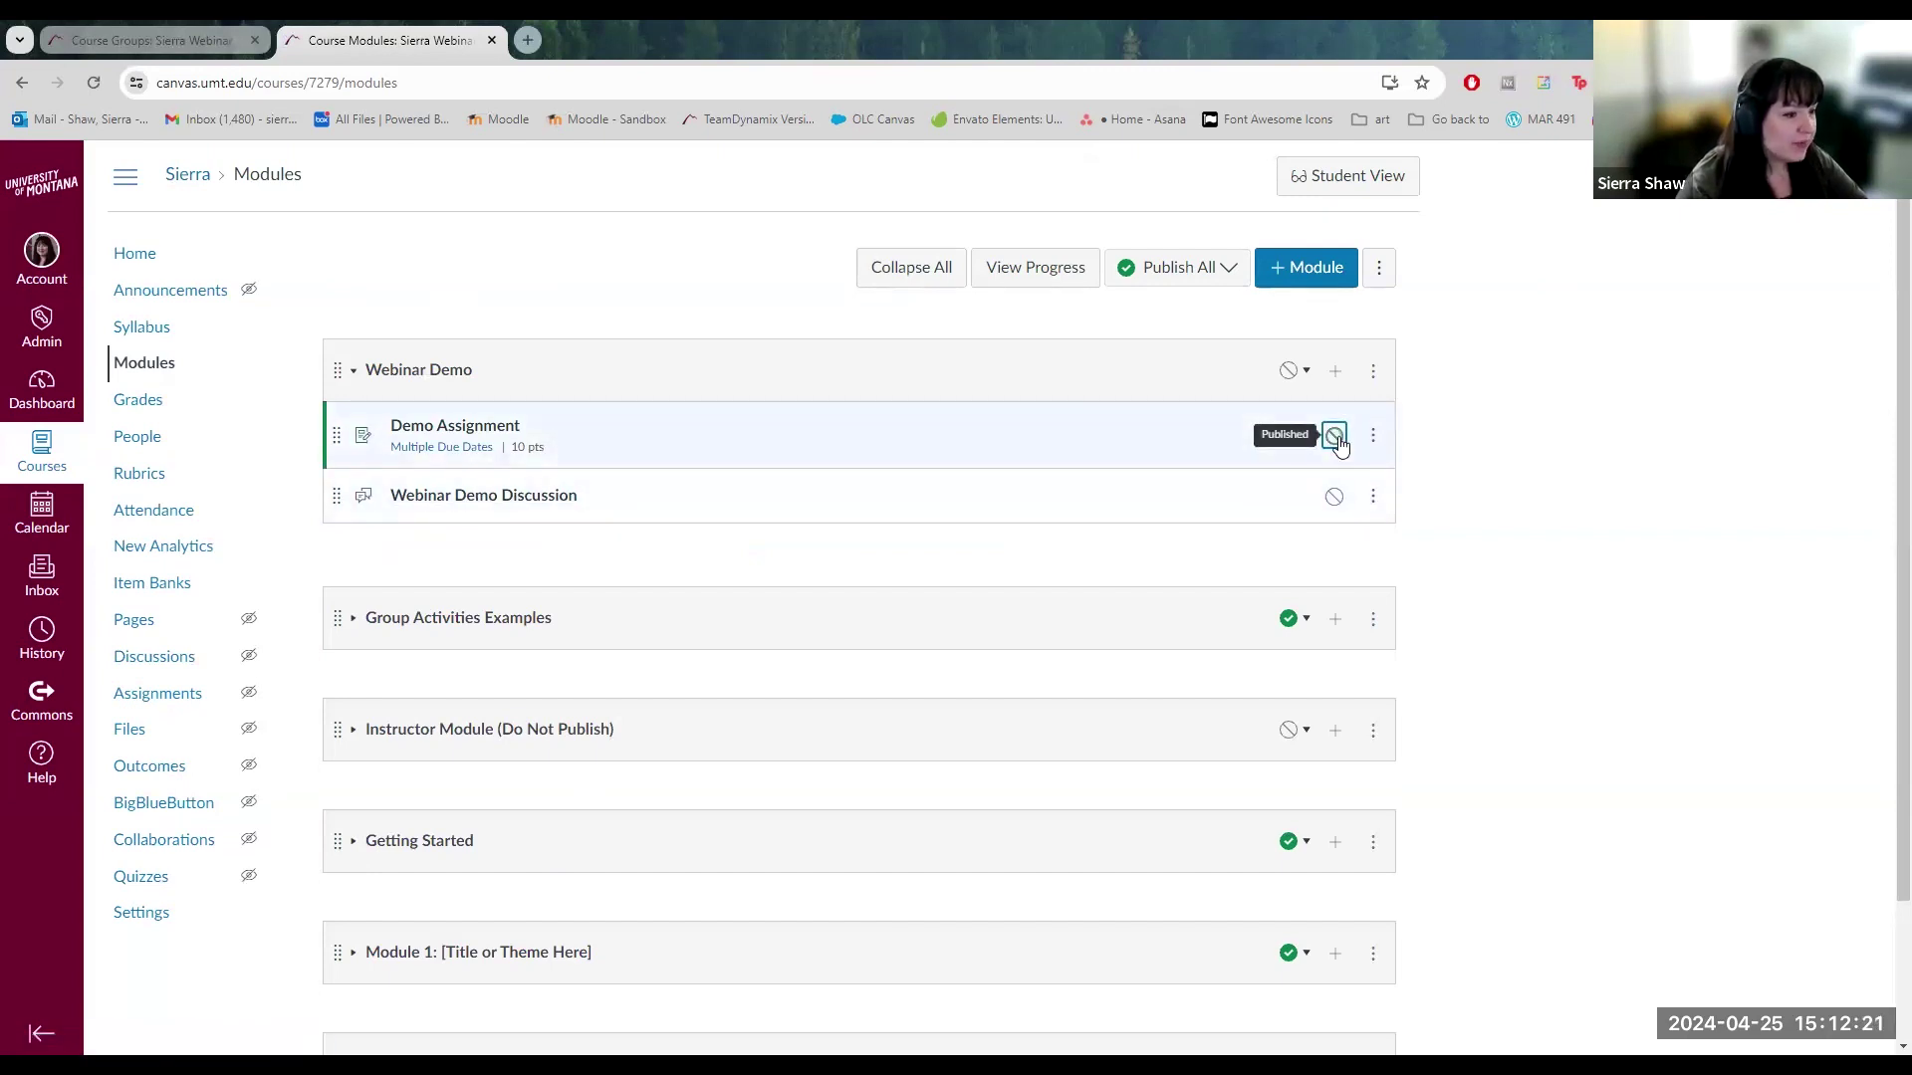
Check the Webinar Demo module's publish options, then open Webinar Demo Discussion.
click(1290, 374)
click(1413, 358)
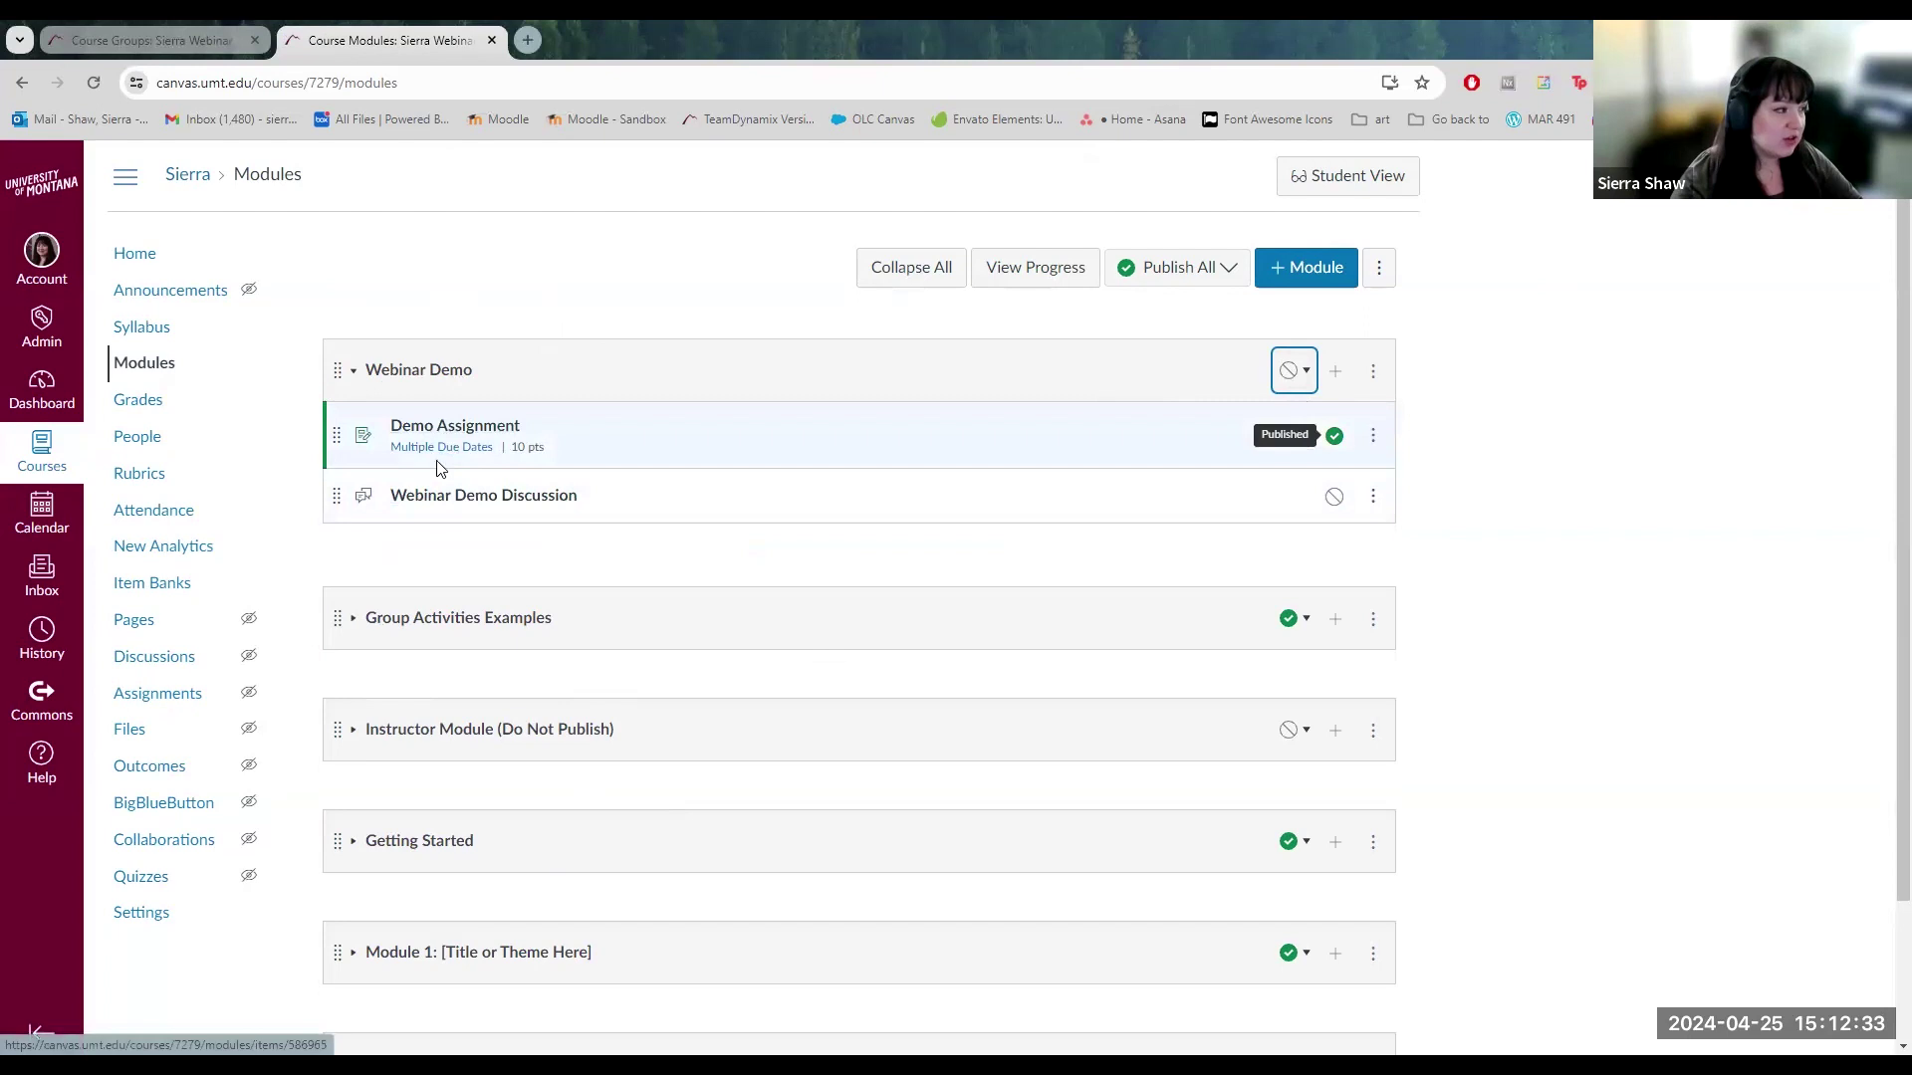
mouse_move(438, 450)
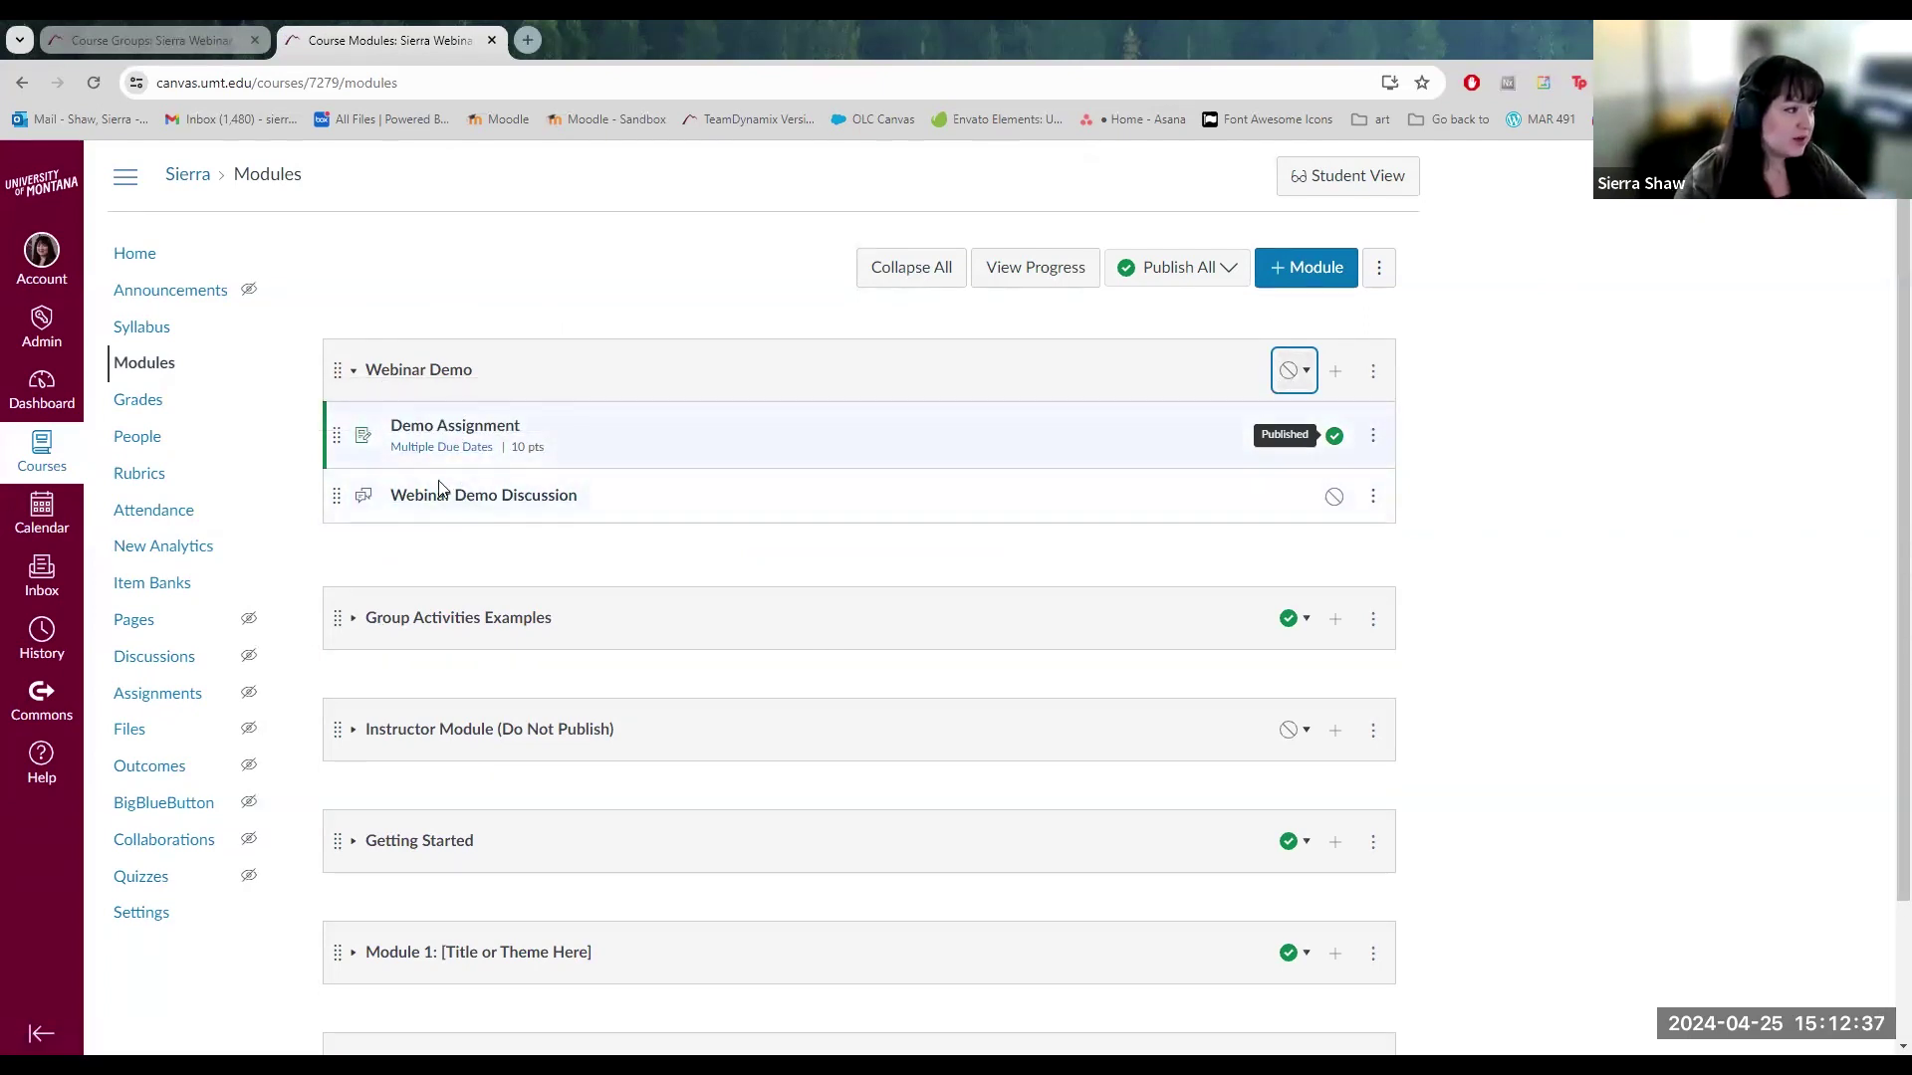
click(507, 503)
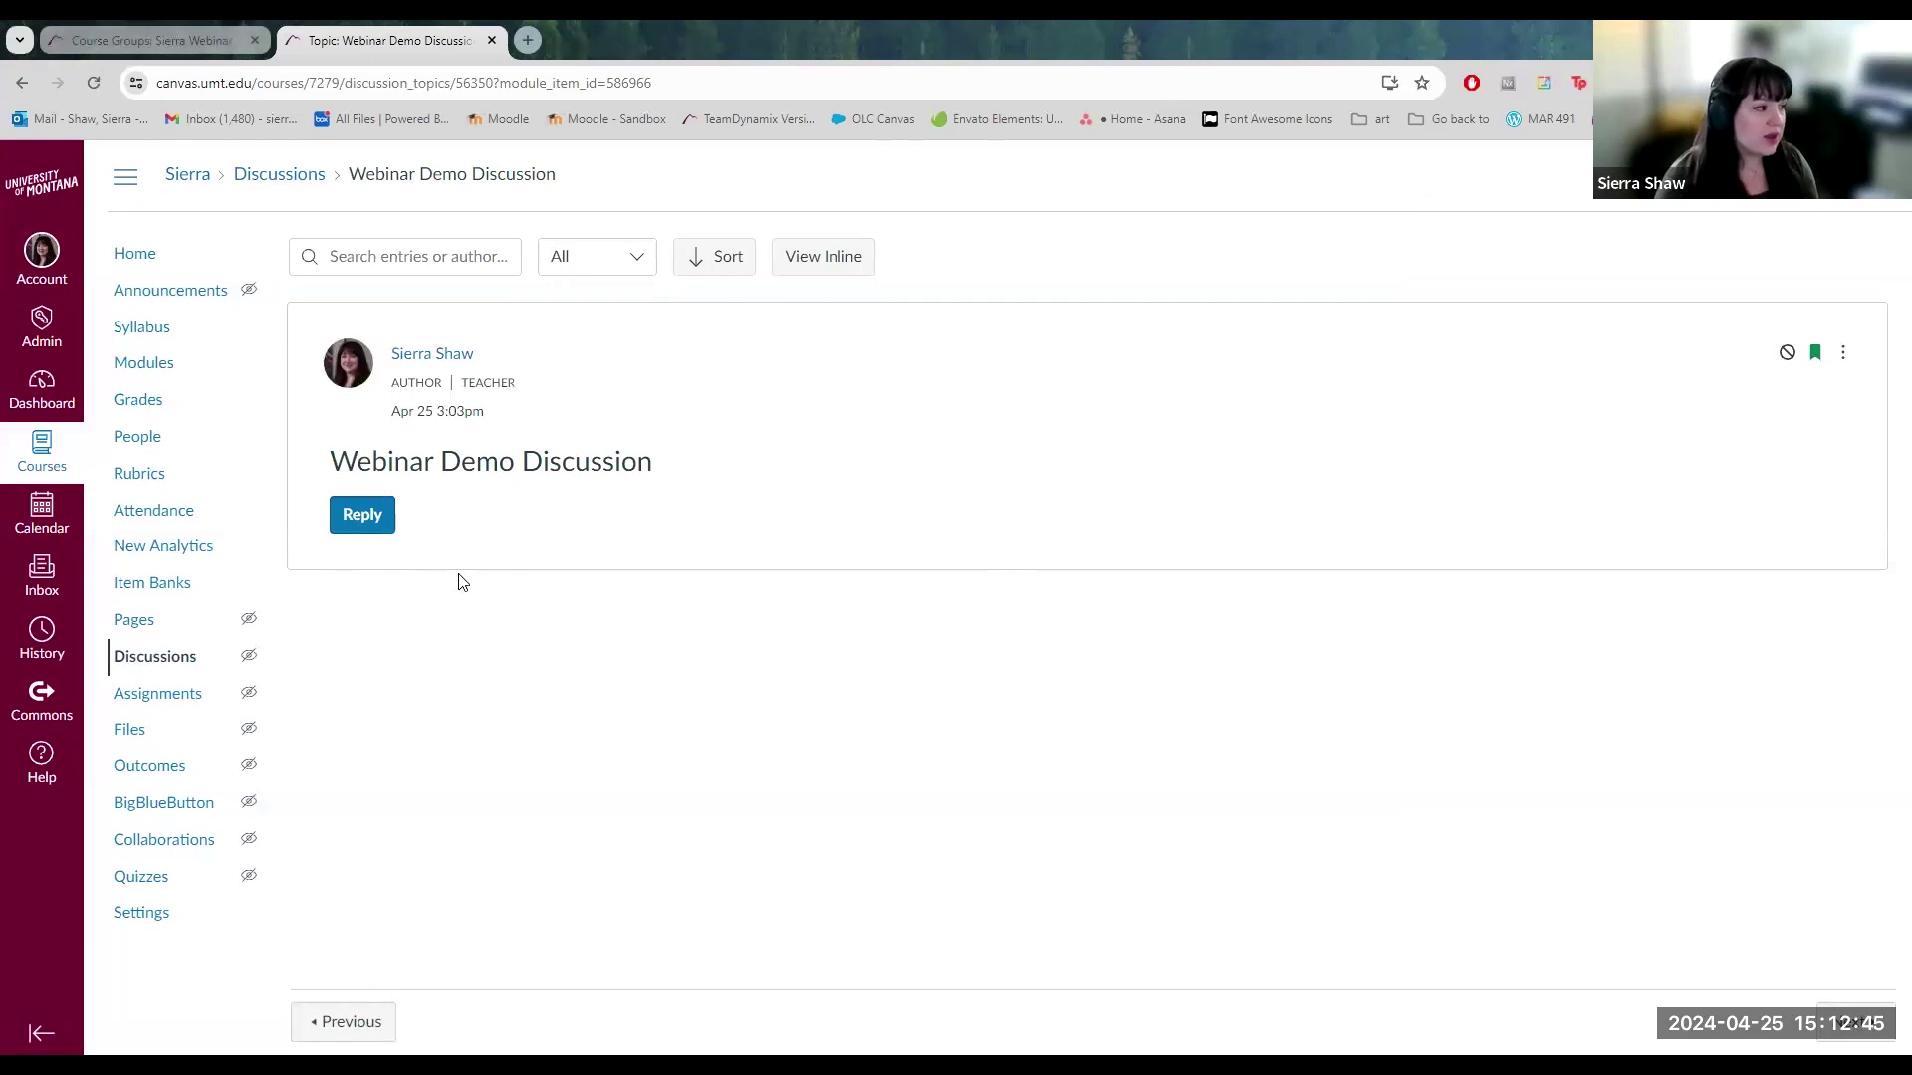
Open the Webinar Demo Discussion's edit form from its options menu.
triple_click(468, 456)
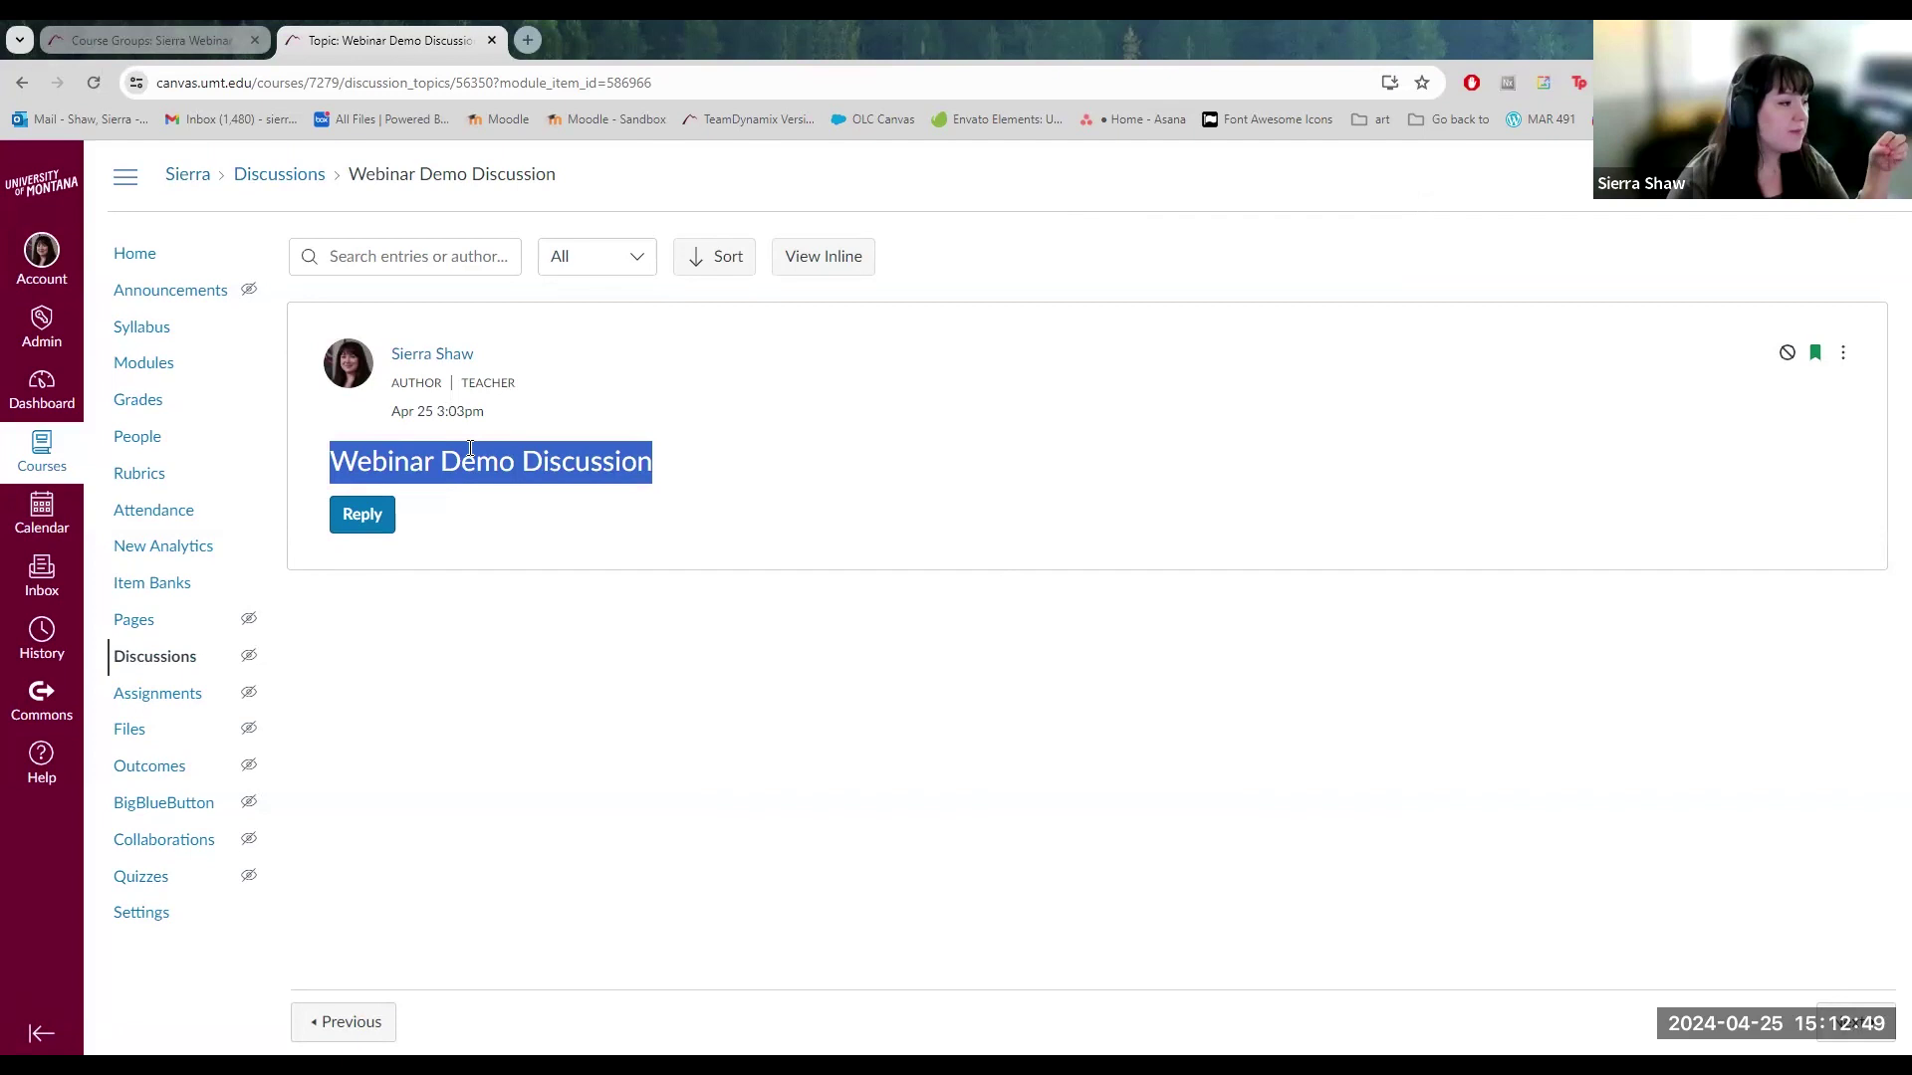
click(470, 448)
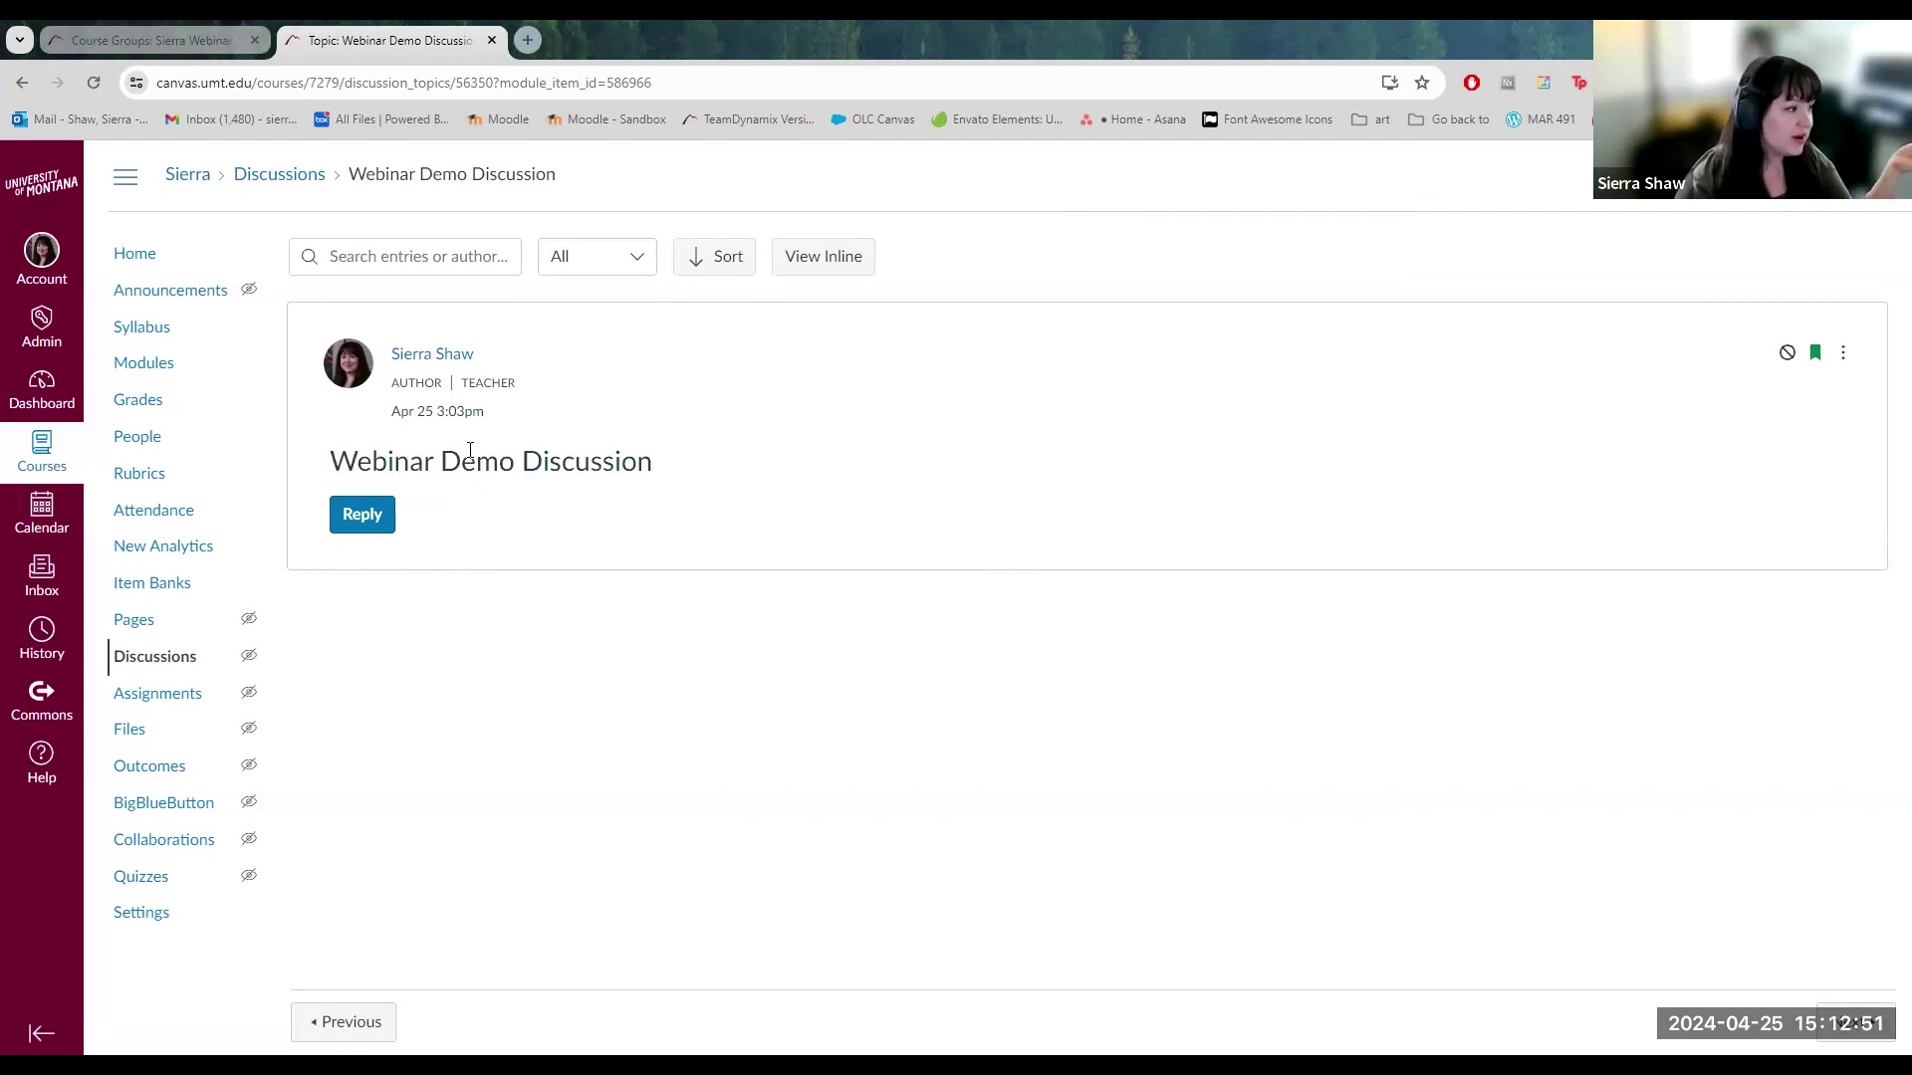
triple_click(470, 450)
triple_click(478, 458)
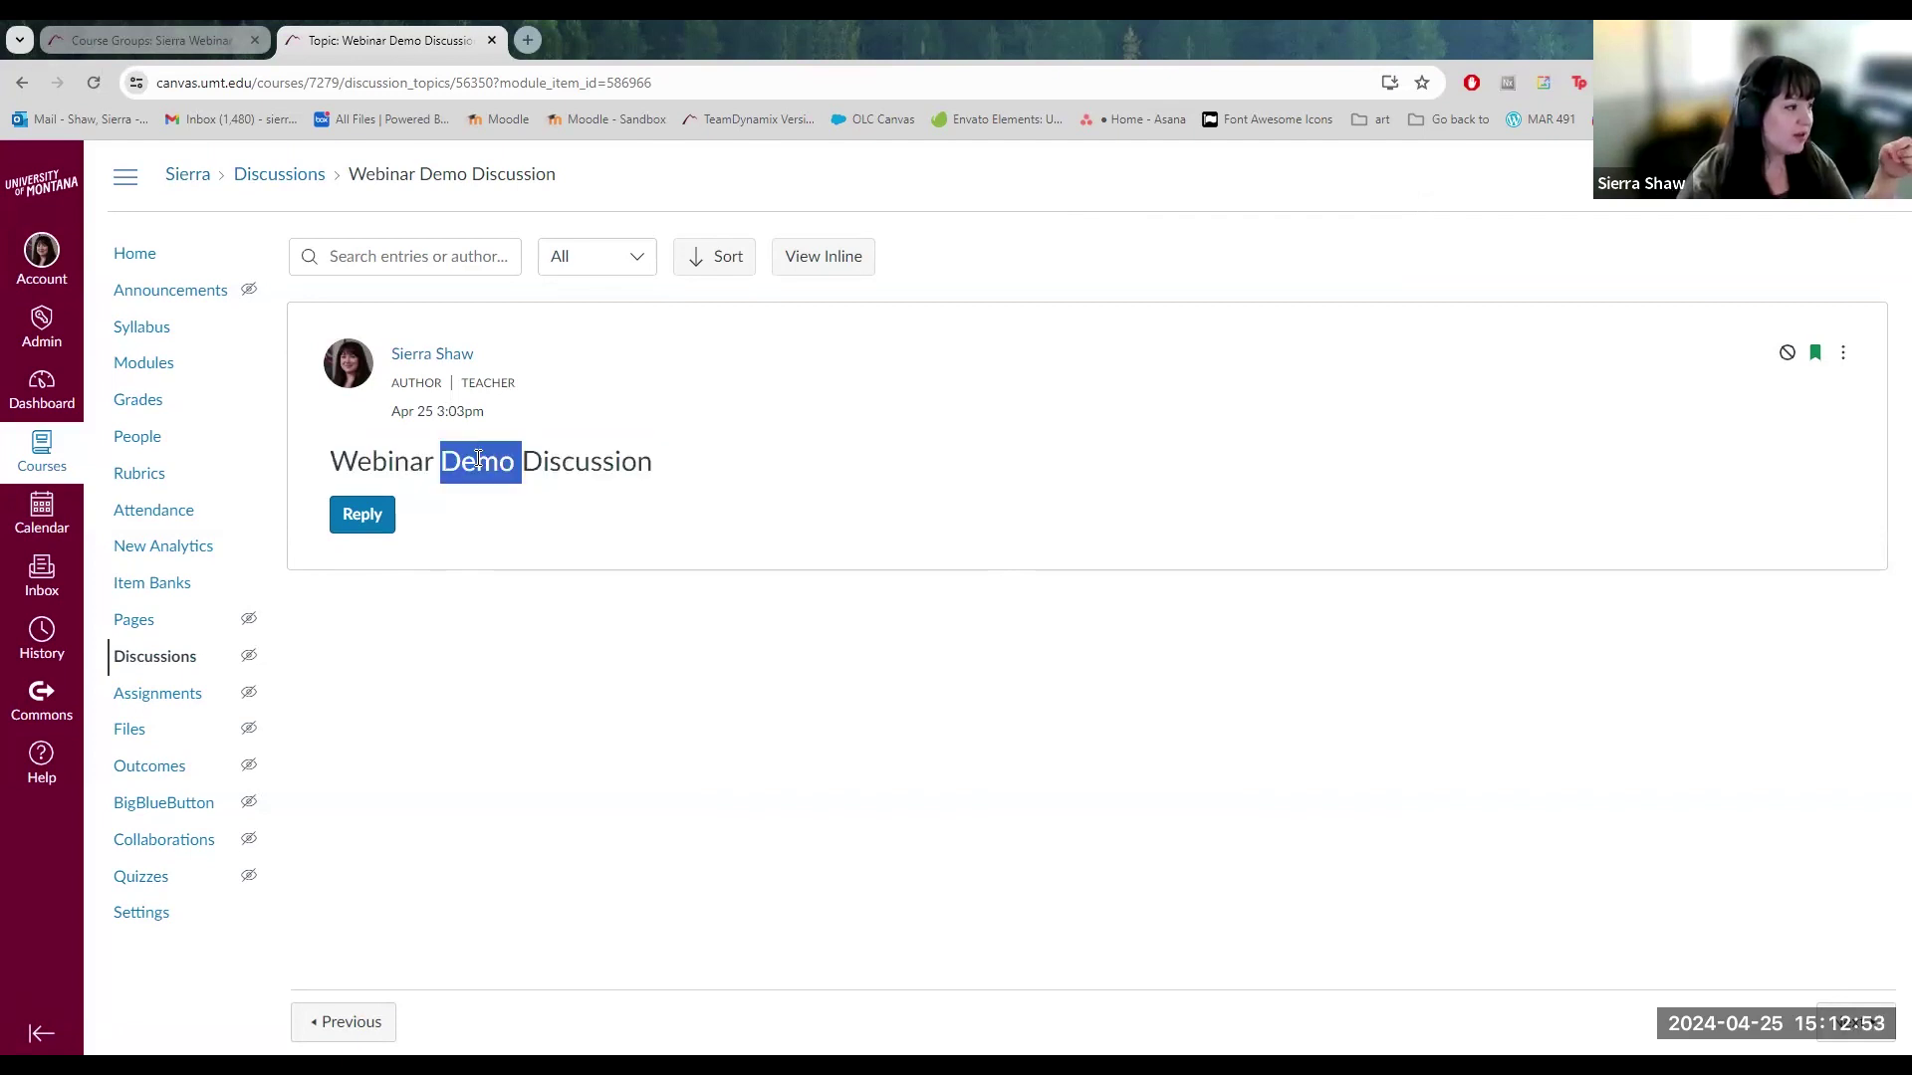
click(1844, 355)
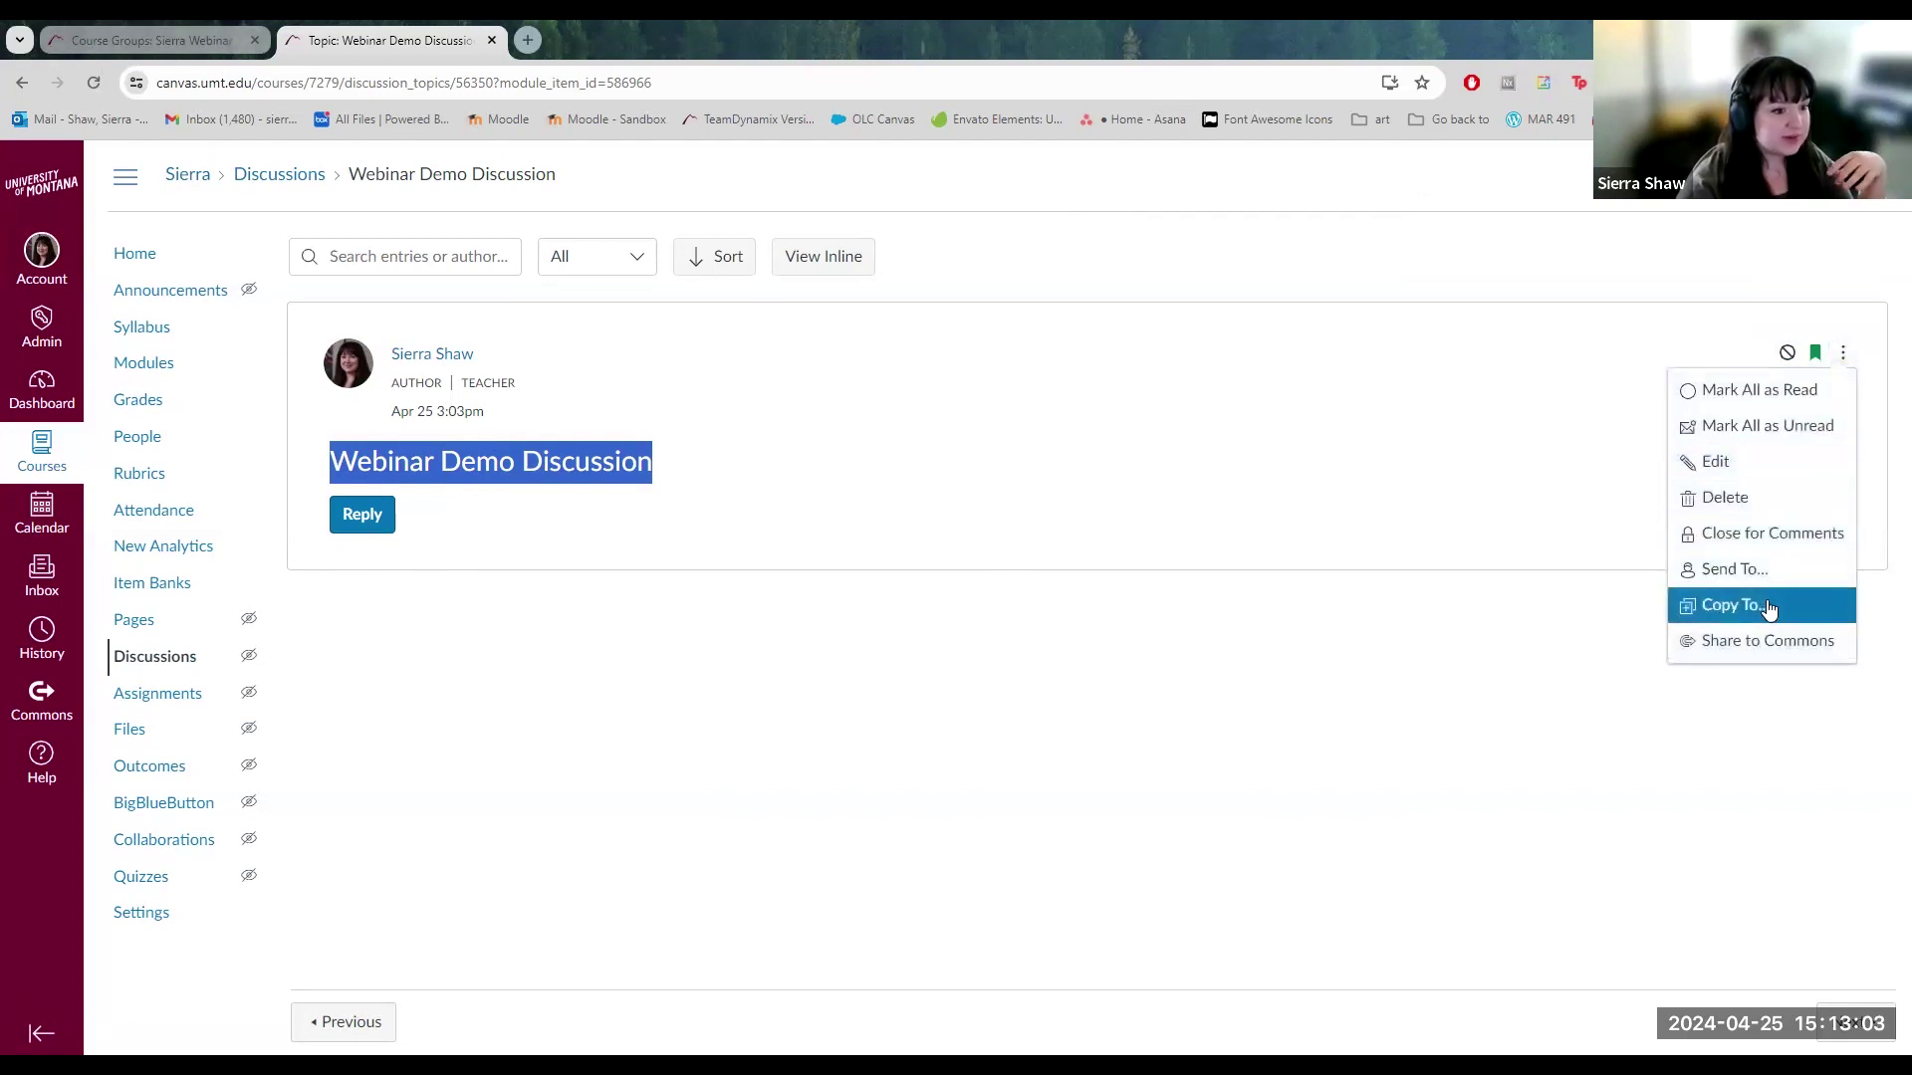
click(1744, 464)
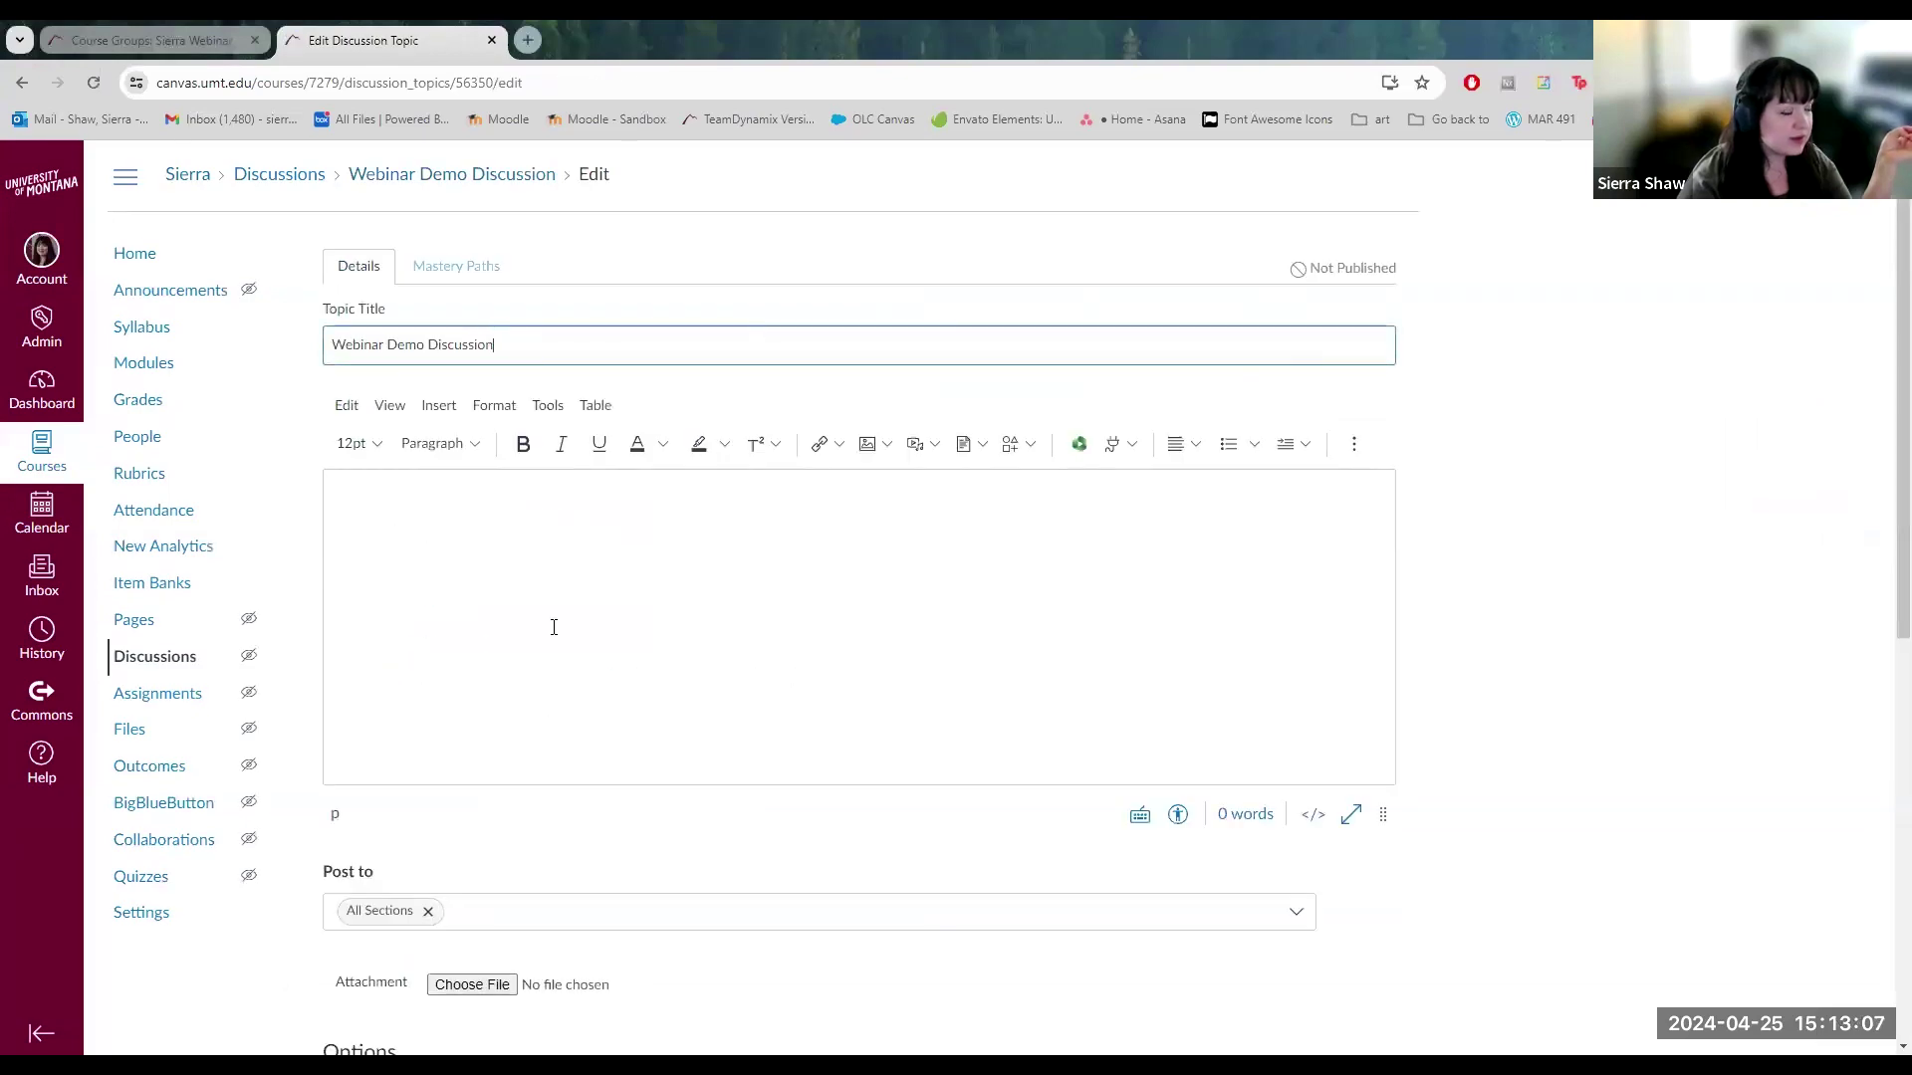
Write 'Write Prompt Here' as the discussion body.
scroll(472, 383, down, 2)
click(472, 382)
text(Wr)
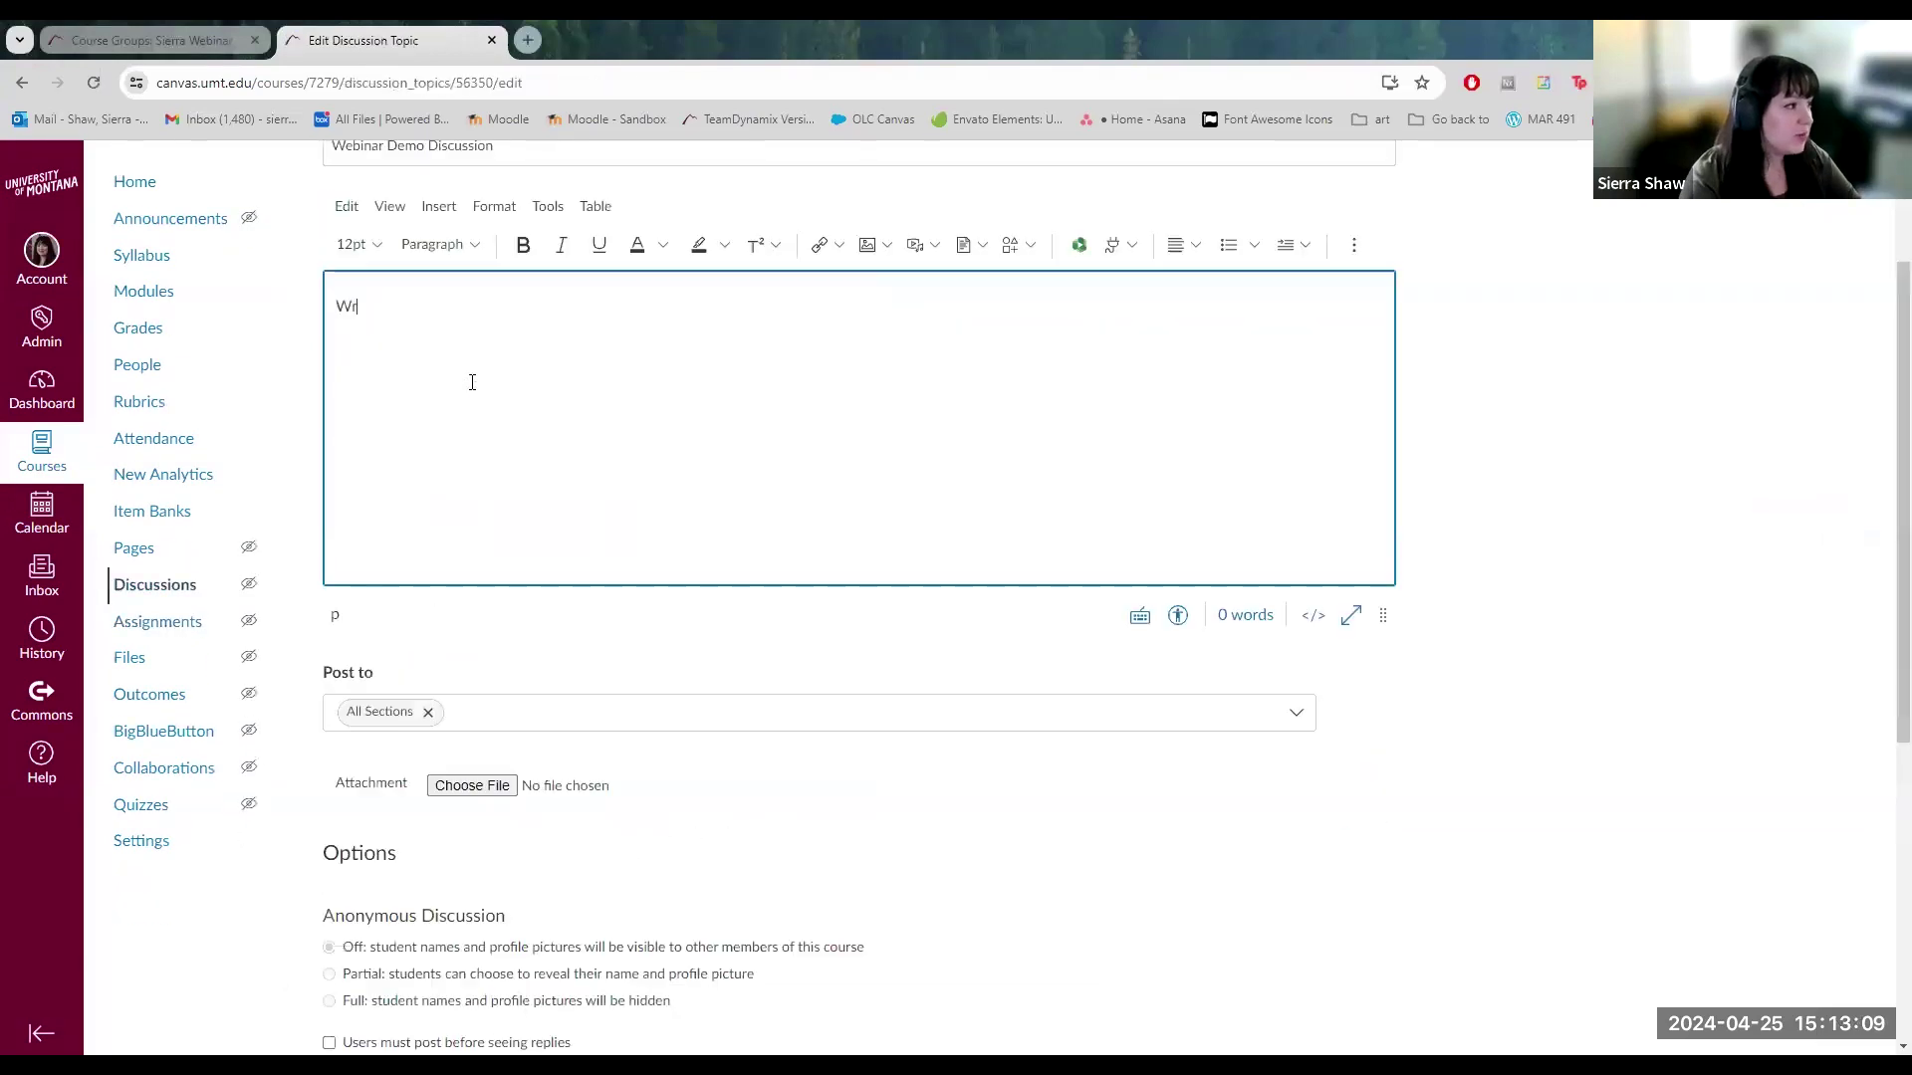
text(ite Pro)
key(BackSpace)
text(rom)
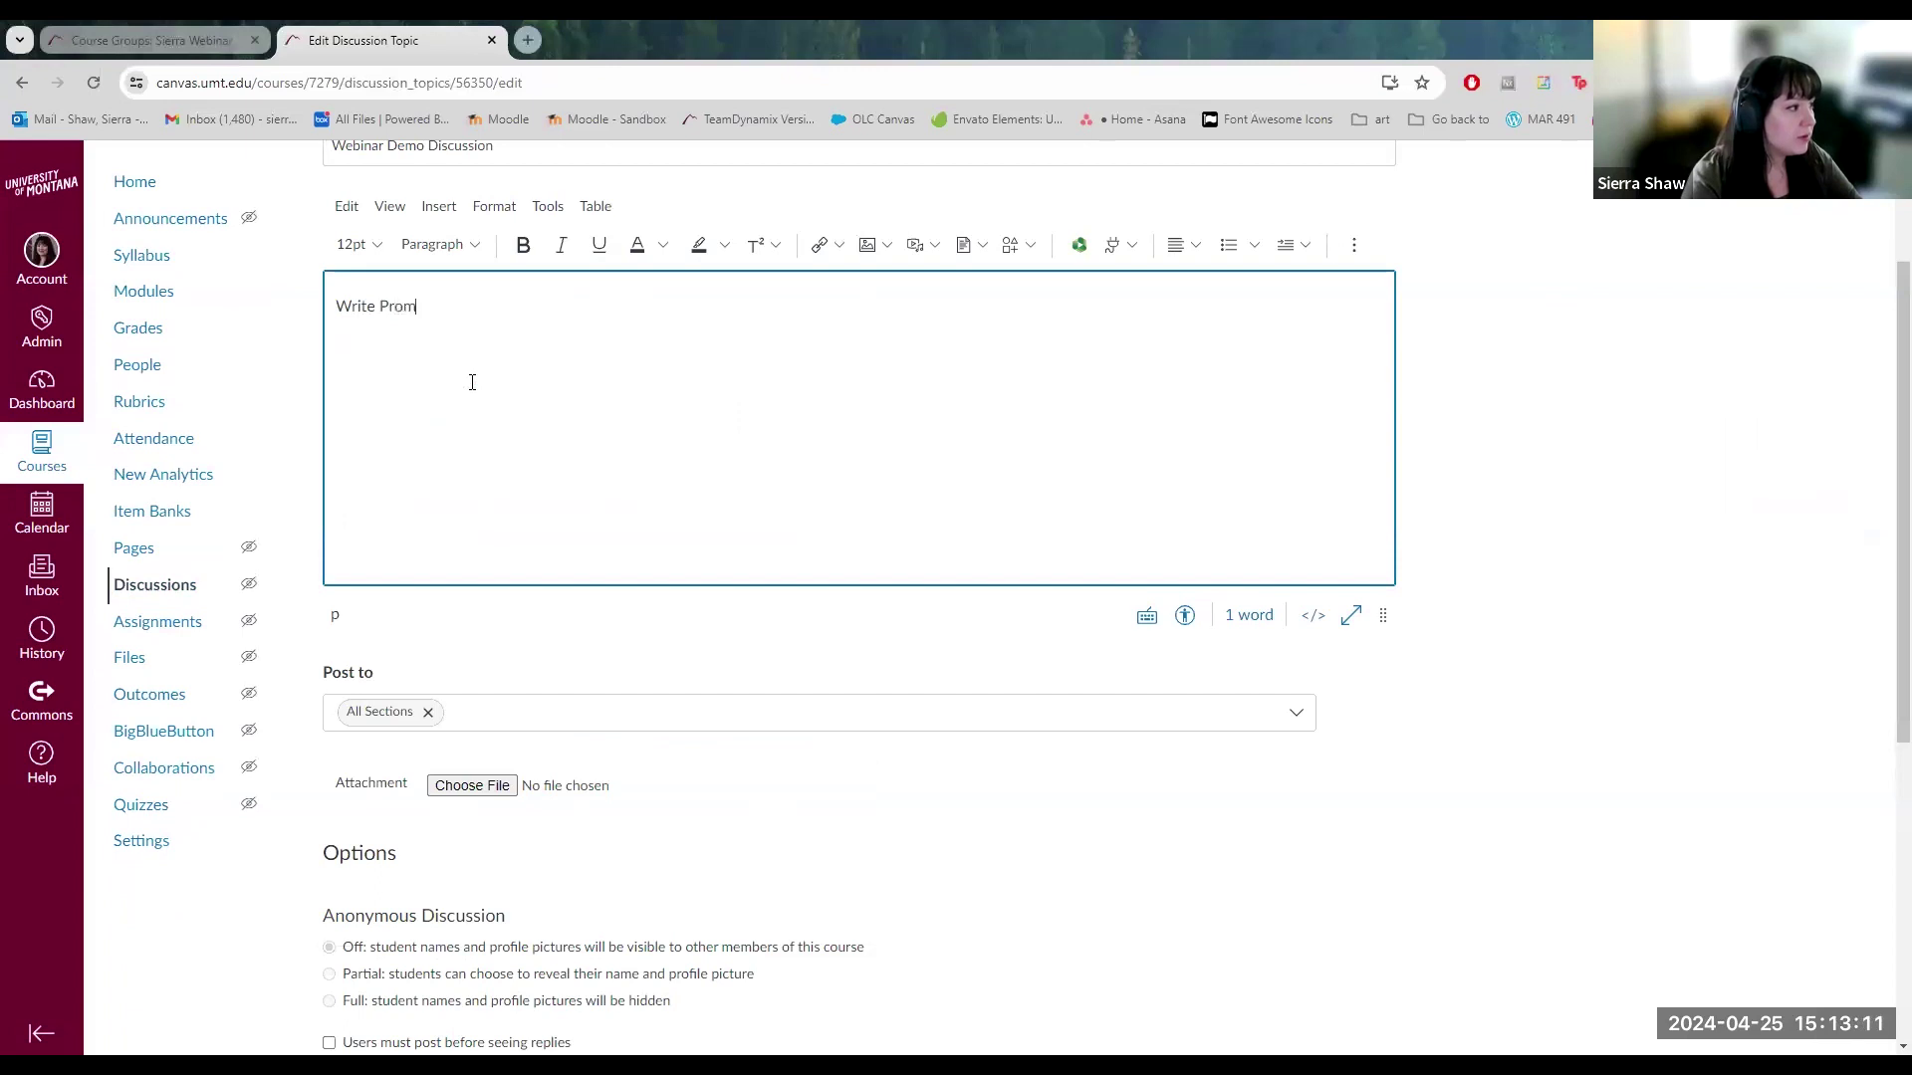
text(pt Here)
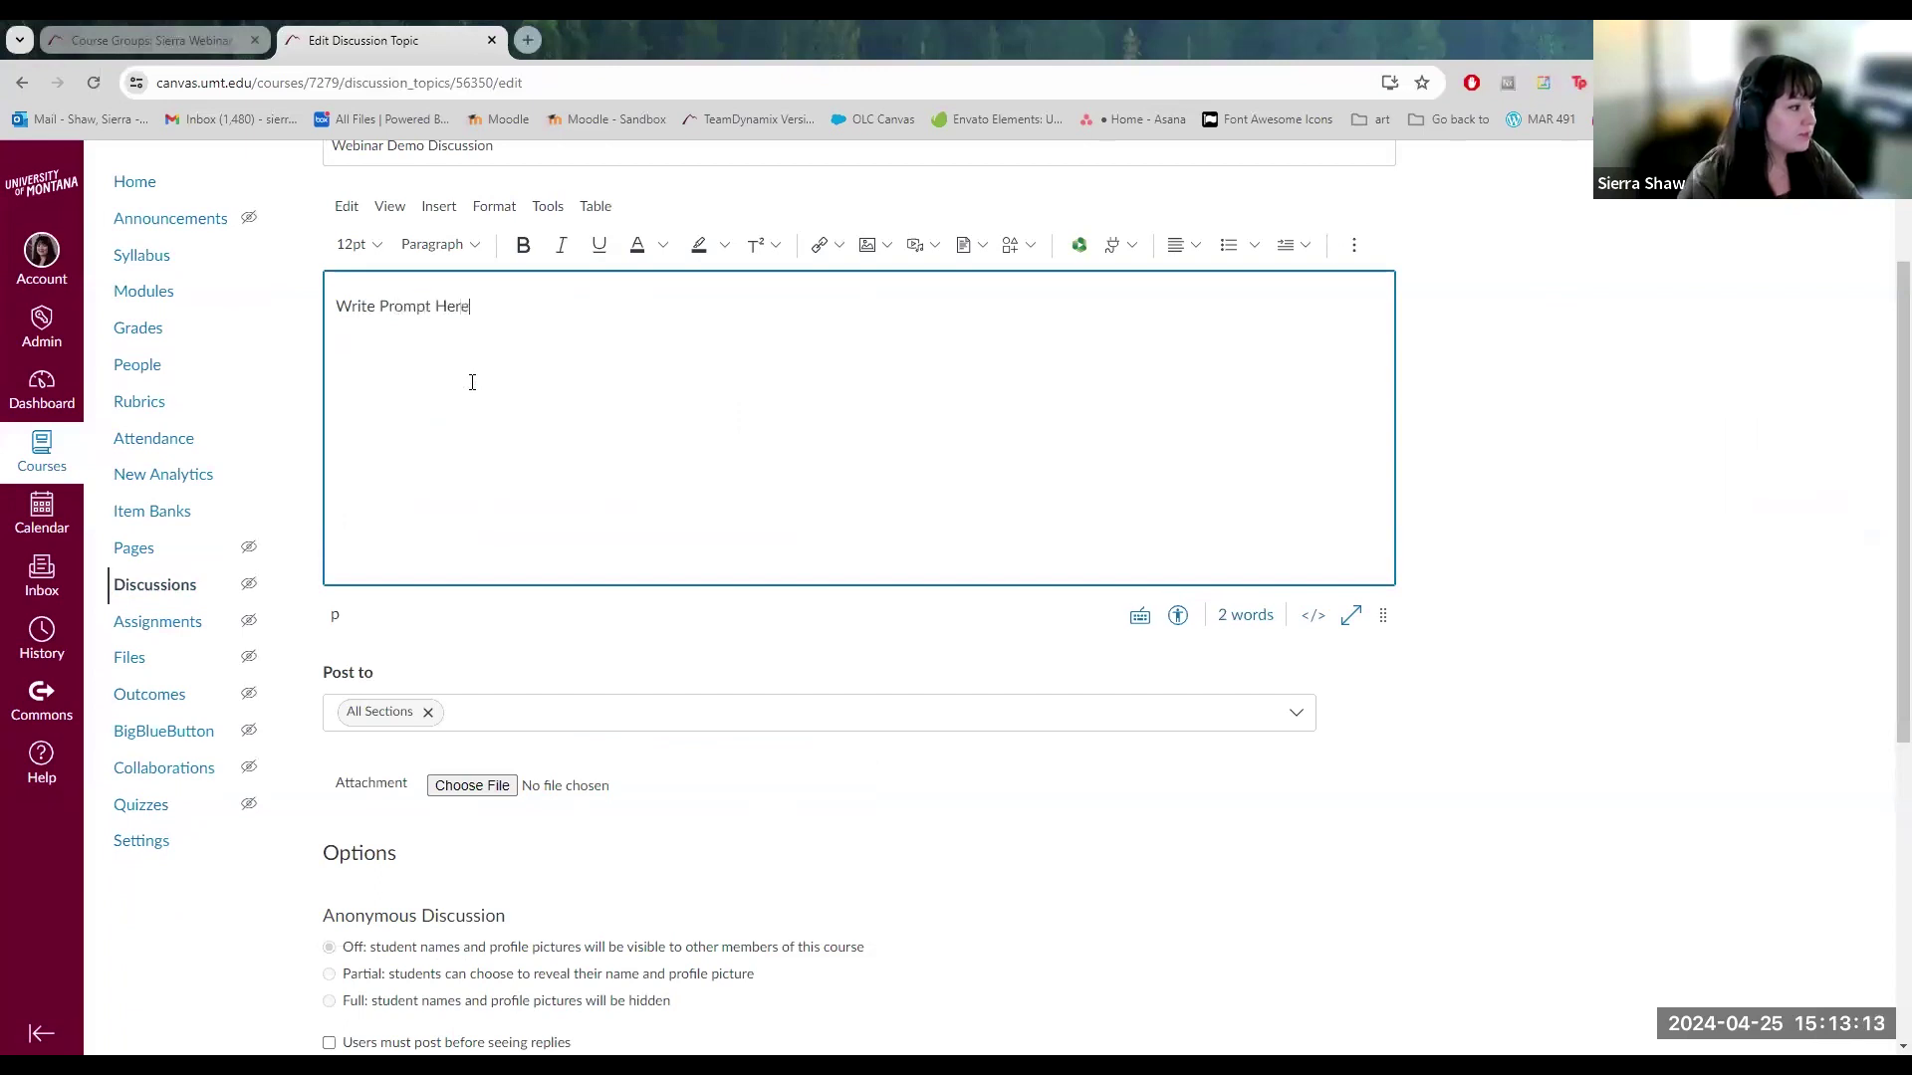
Leave the posting sections unchanged and require users to post before seeing replies.
scroll(470, 379, down, 2)
click(631, 519)
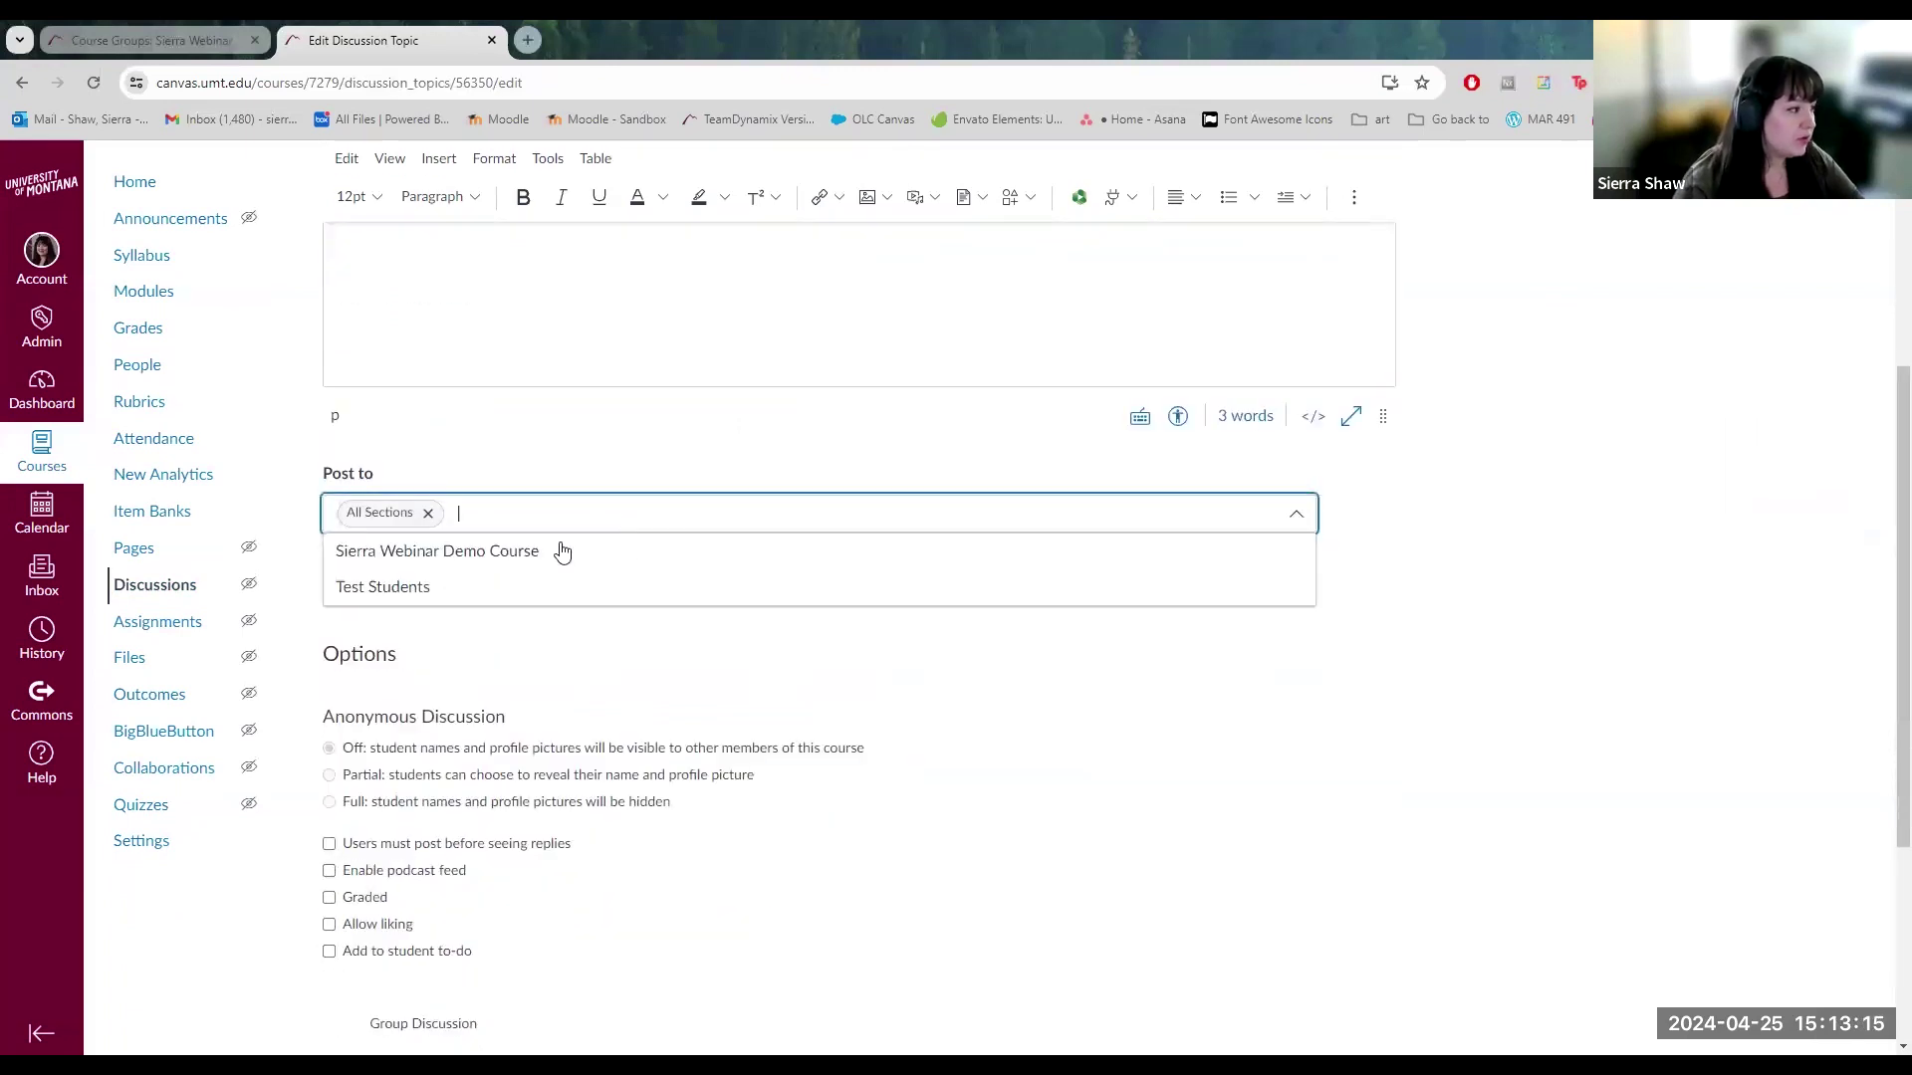
click(543, 672)
scroll(509, 447, down, 2)
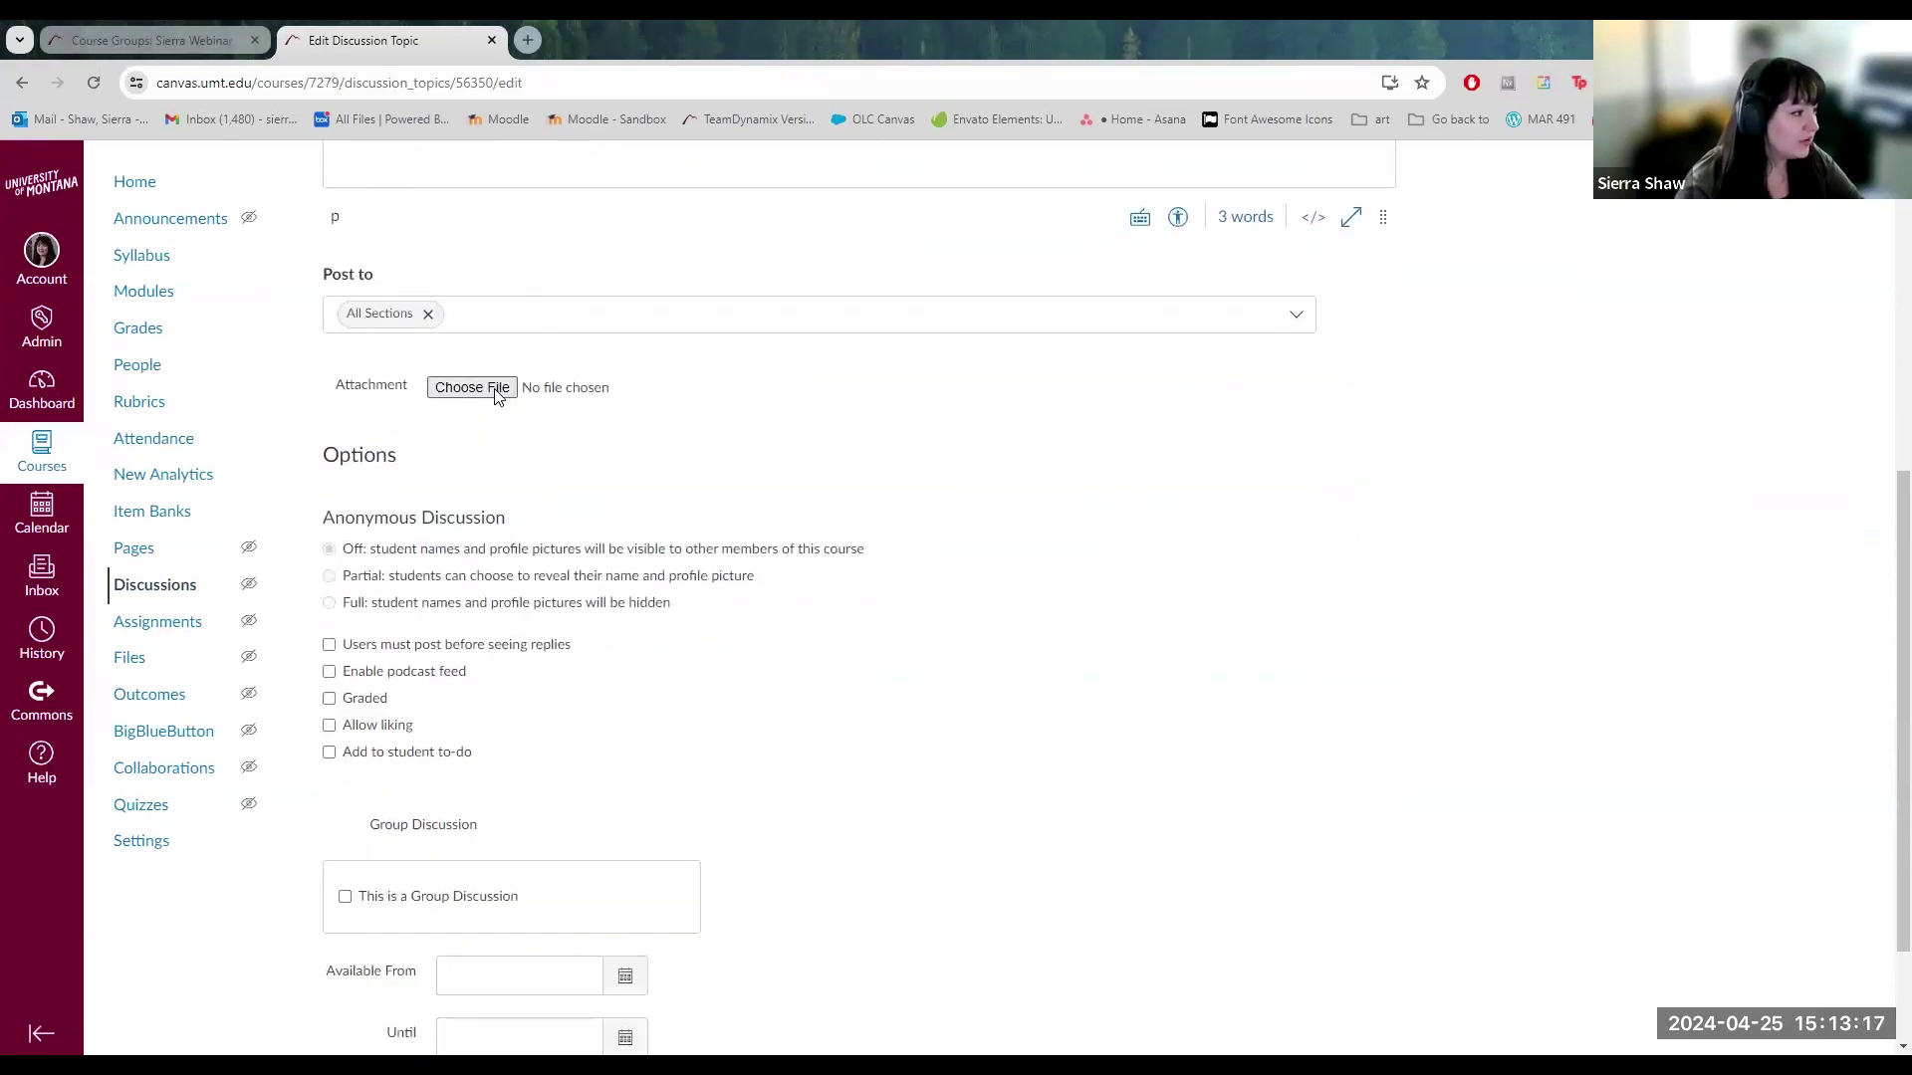
scroll(637, 655, down, 1)
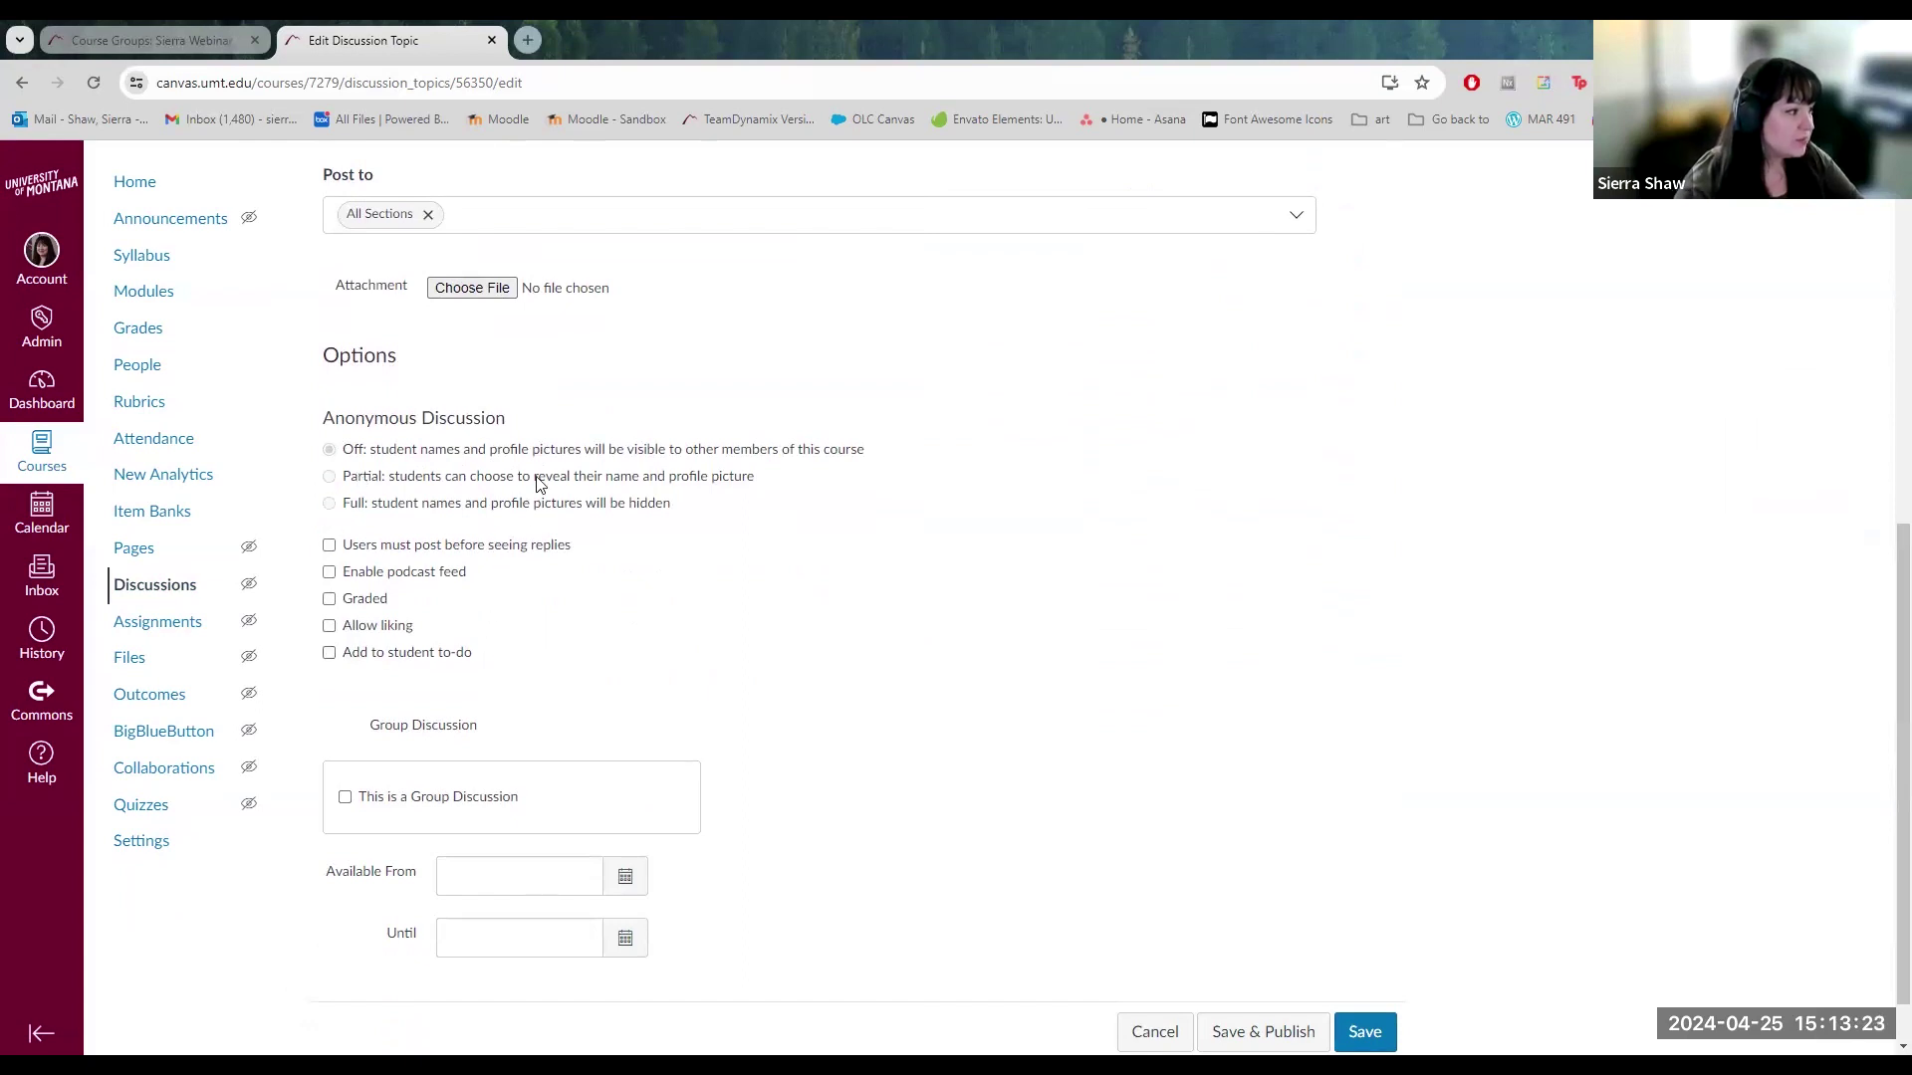
scroll(577, 498, down, 1)
scroll(582, 498, down, 1)
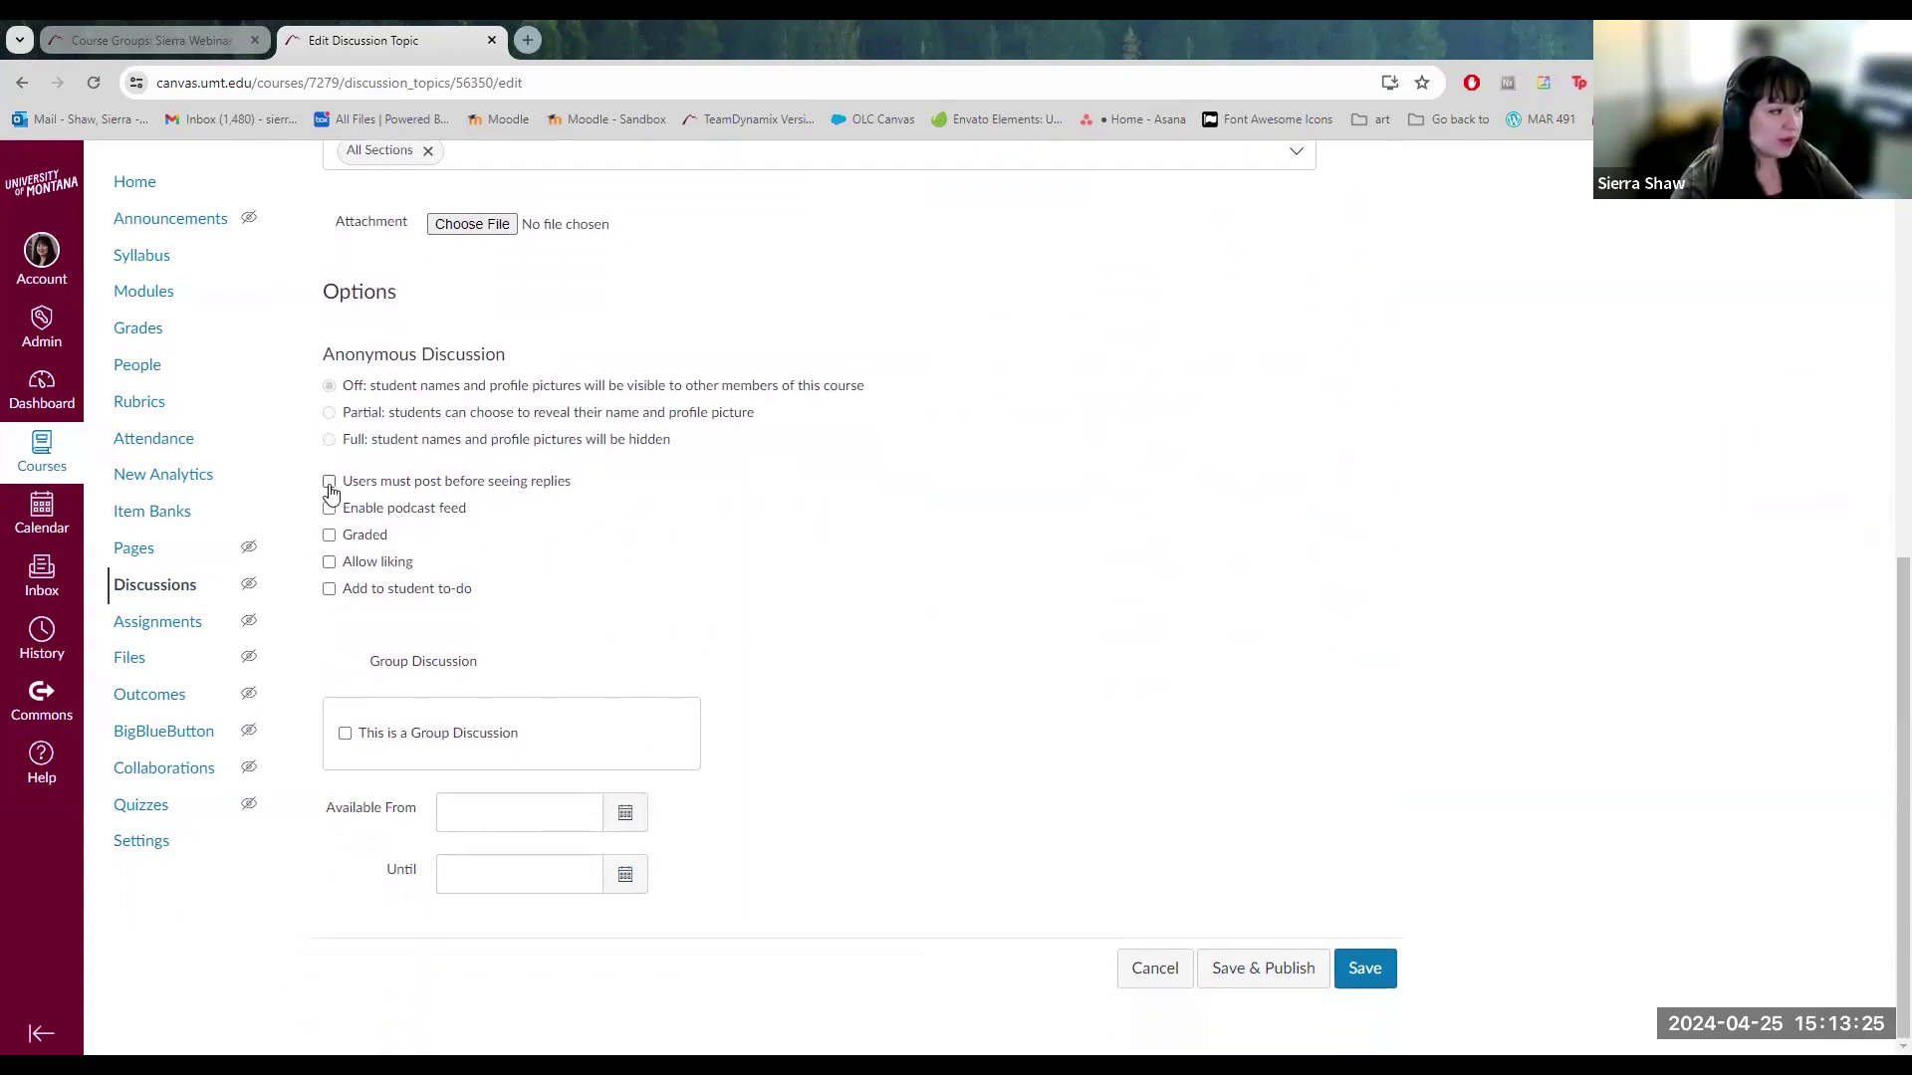
click(530, 485)
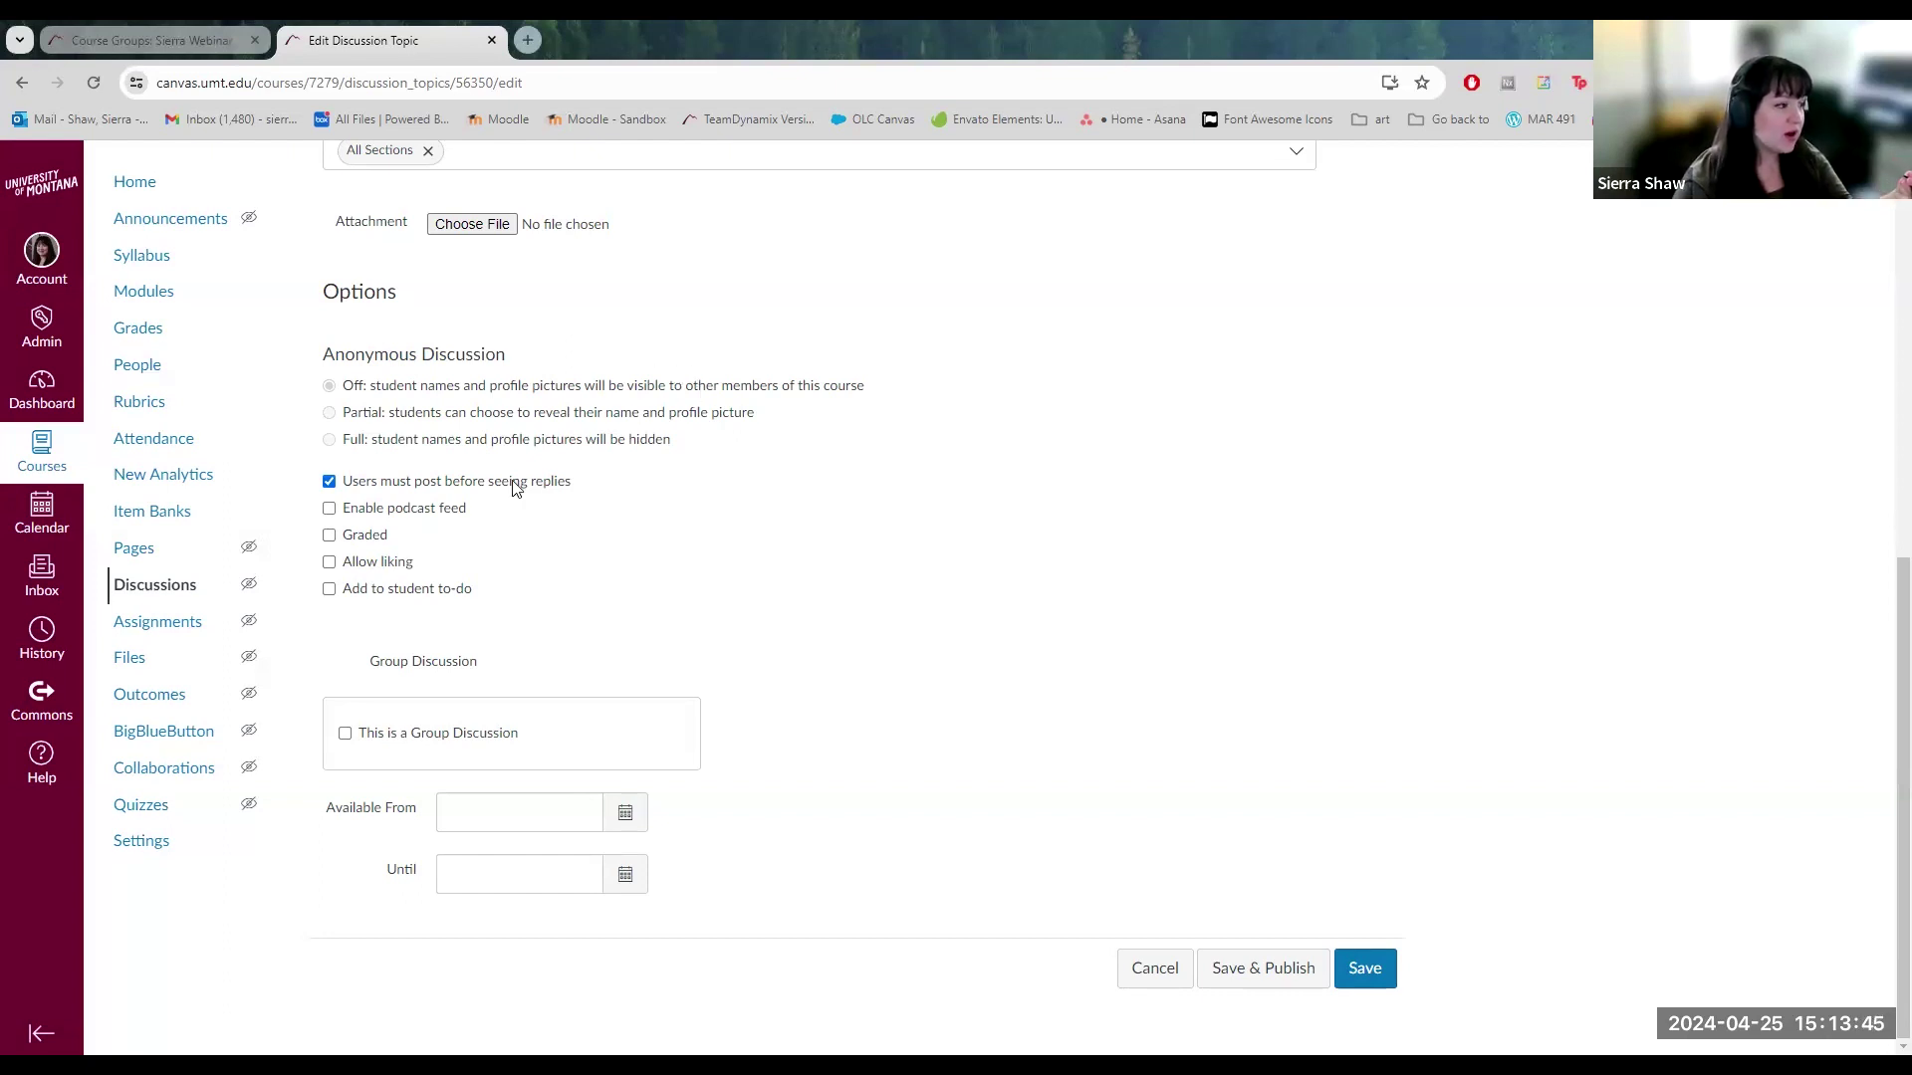
scroll(517, 488, up, 1)
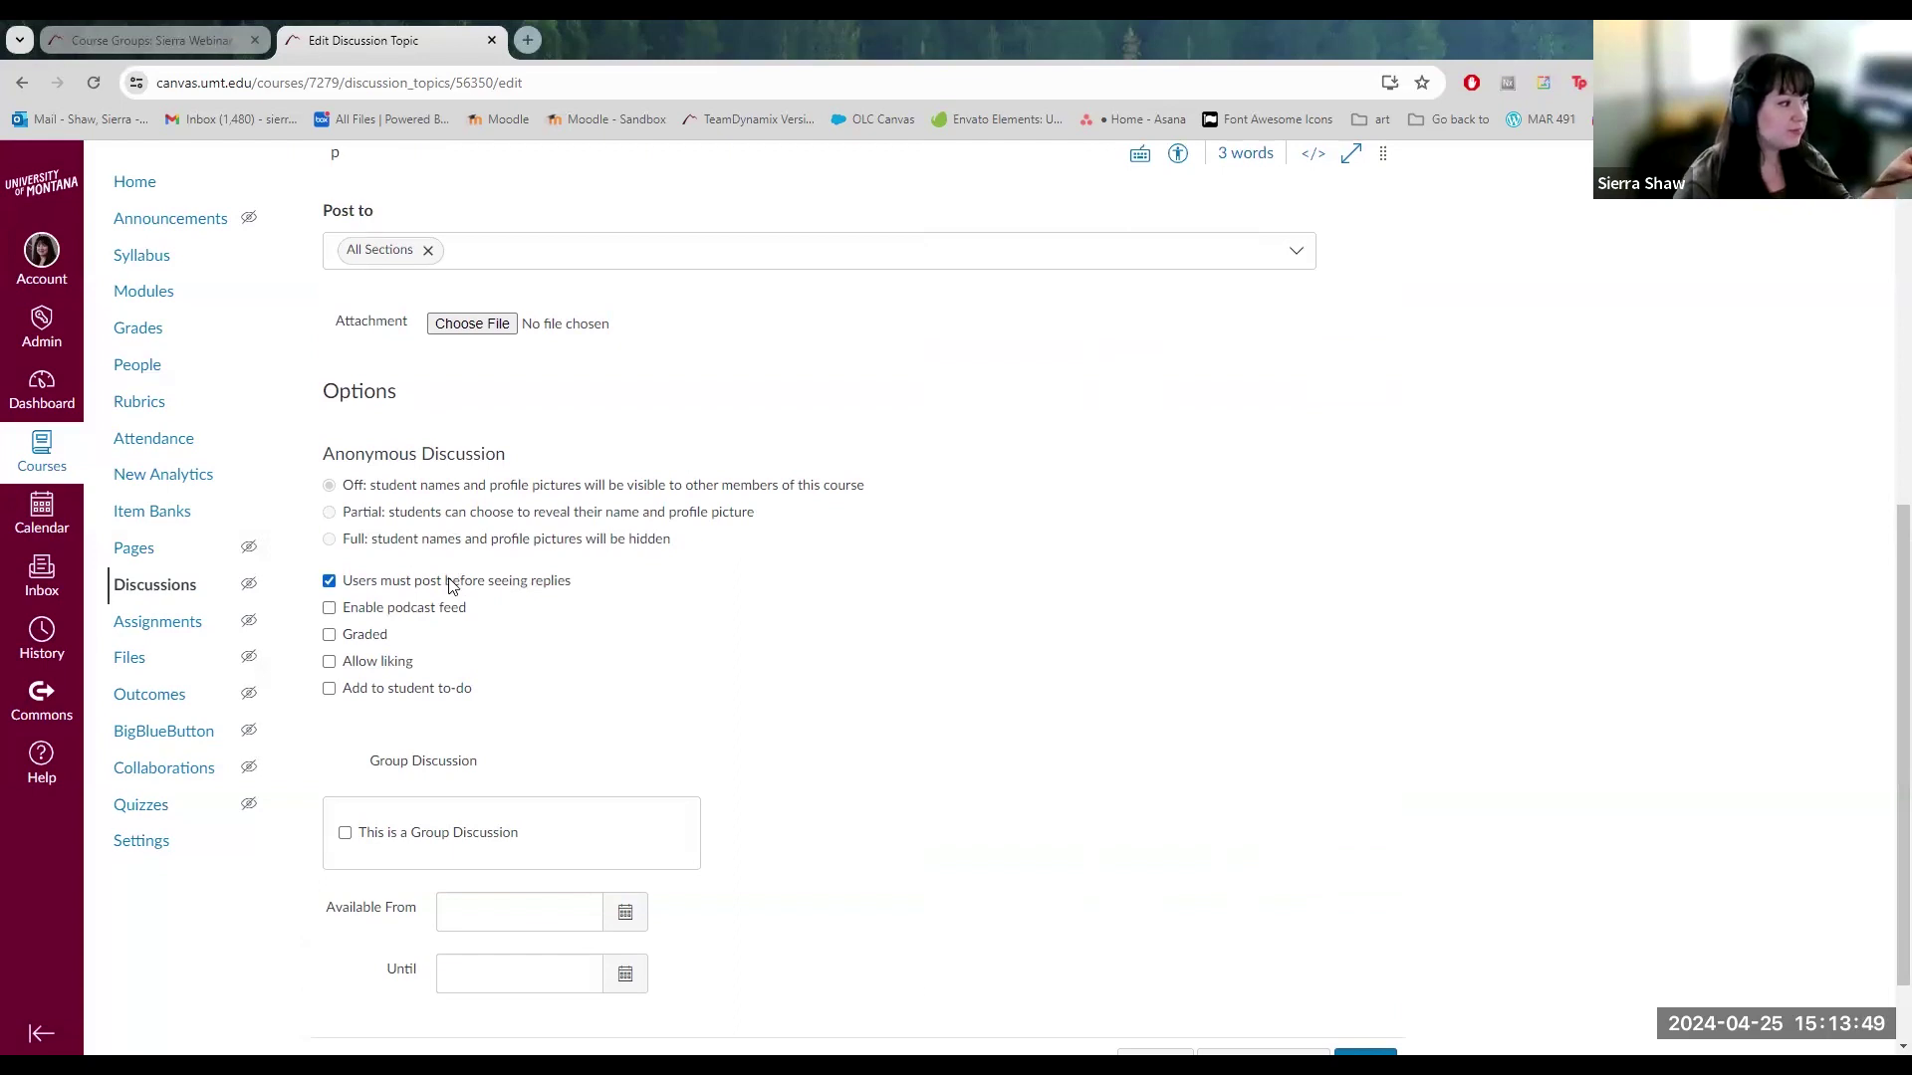
Make the discussion graded, worth 10 points.
click(329, 635)
scroll(456, 636, down, 1)
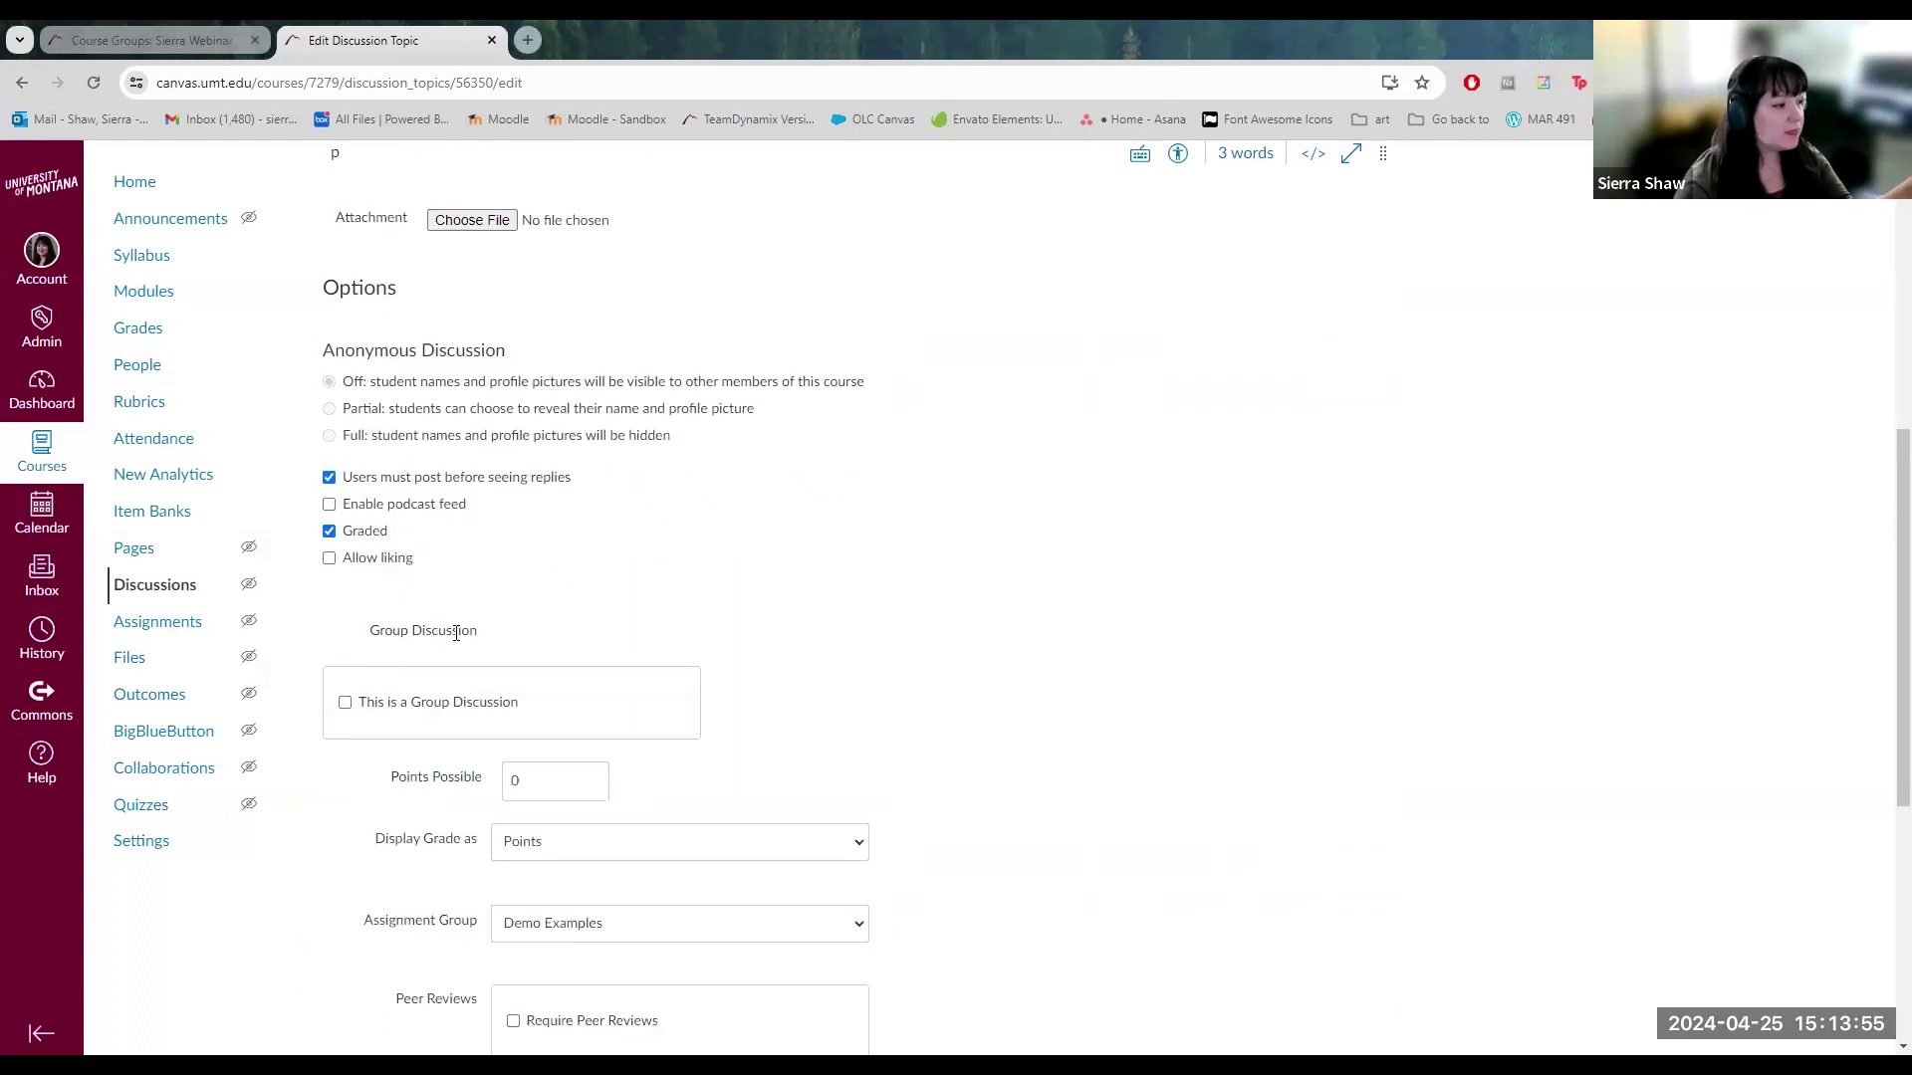
scroll(456, 633, down, 1)
scroll(520, 482, down, 2)
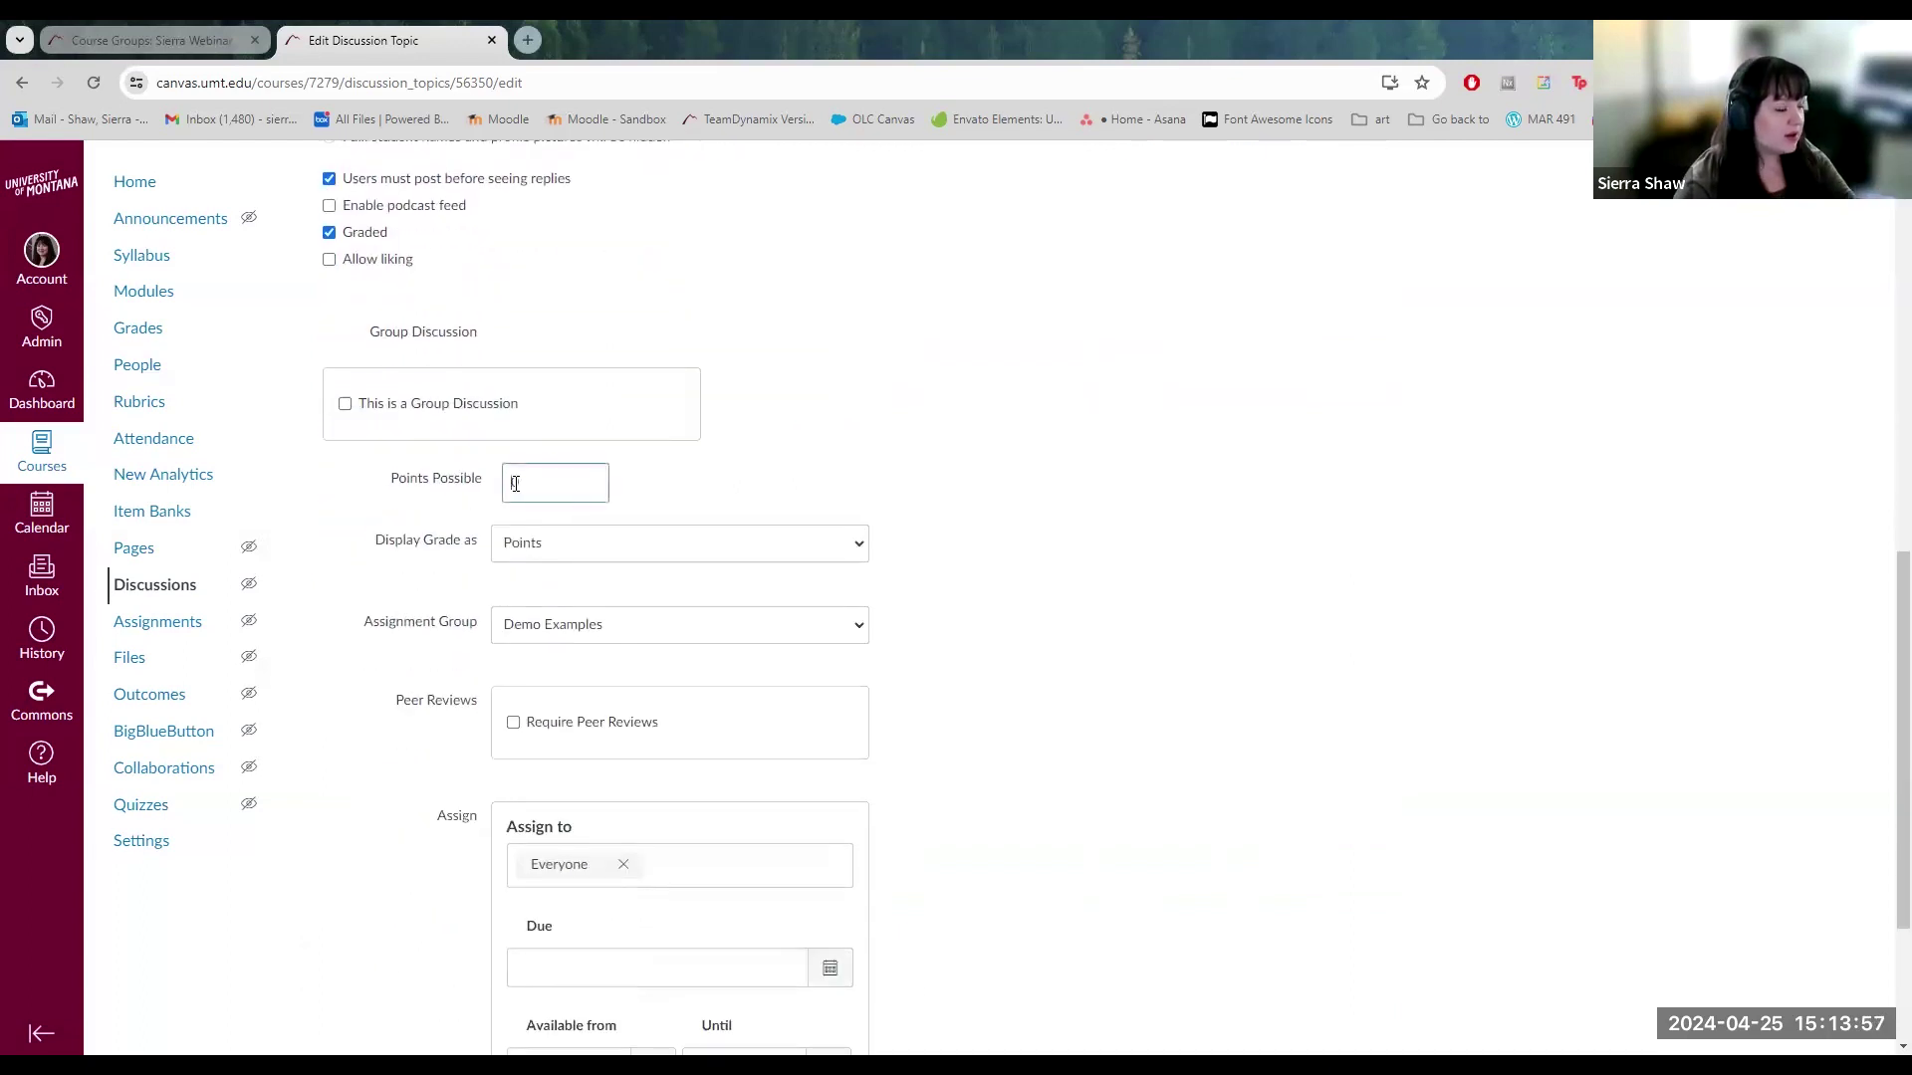
click(515, 483)
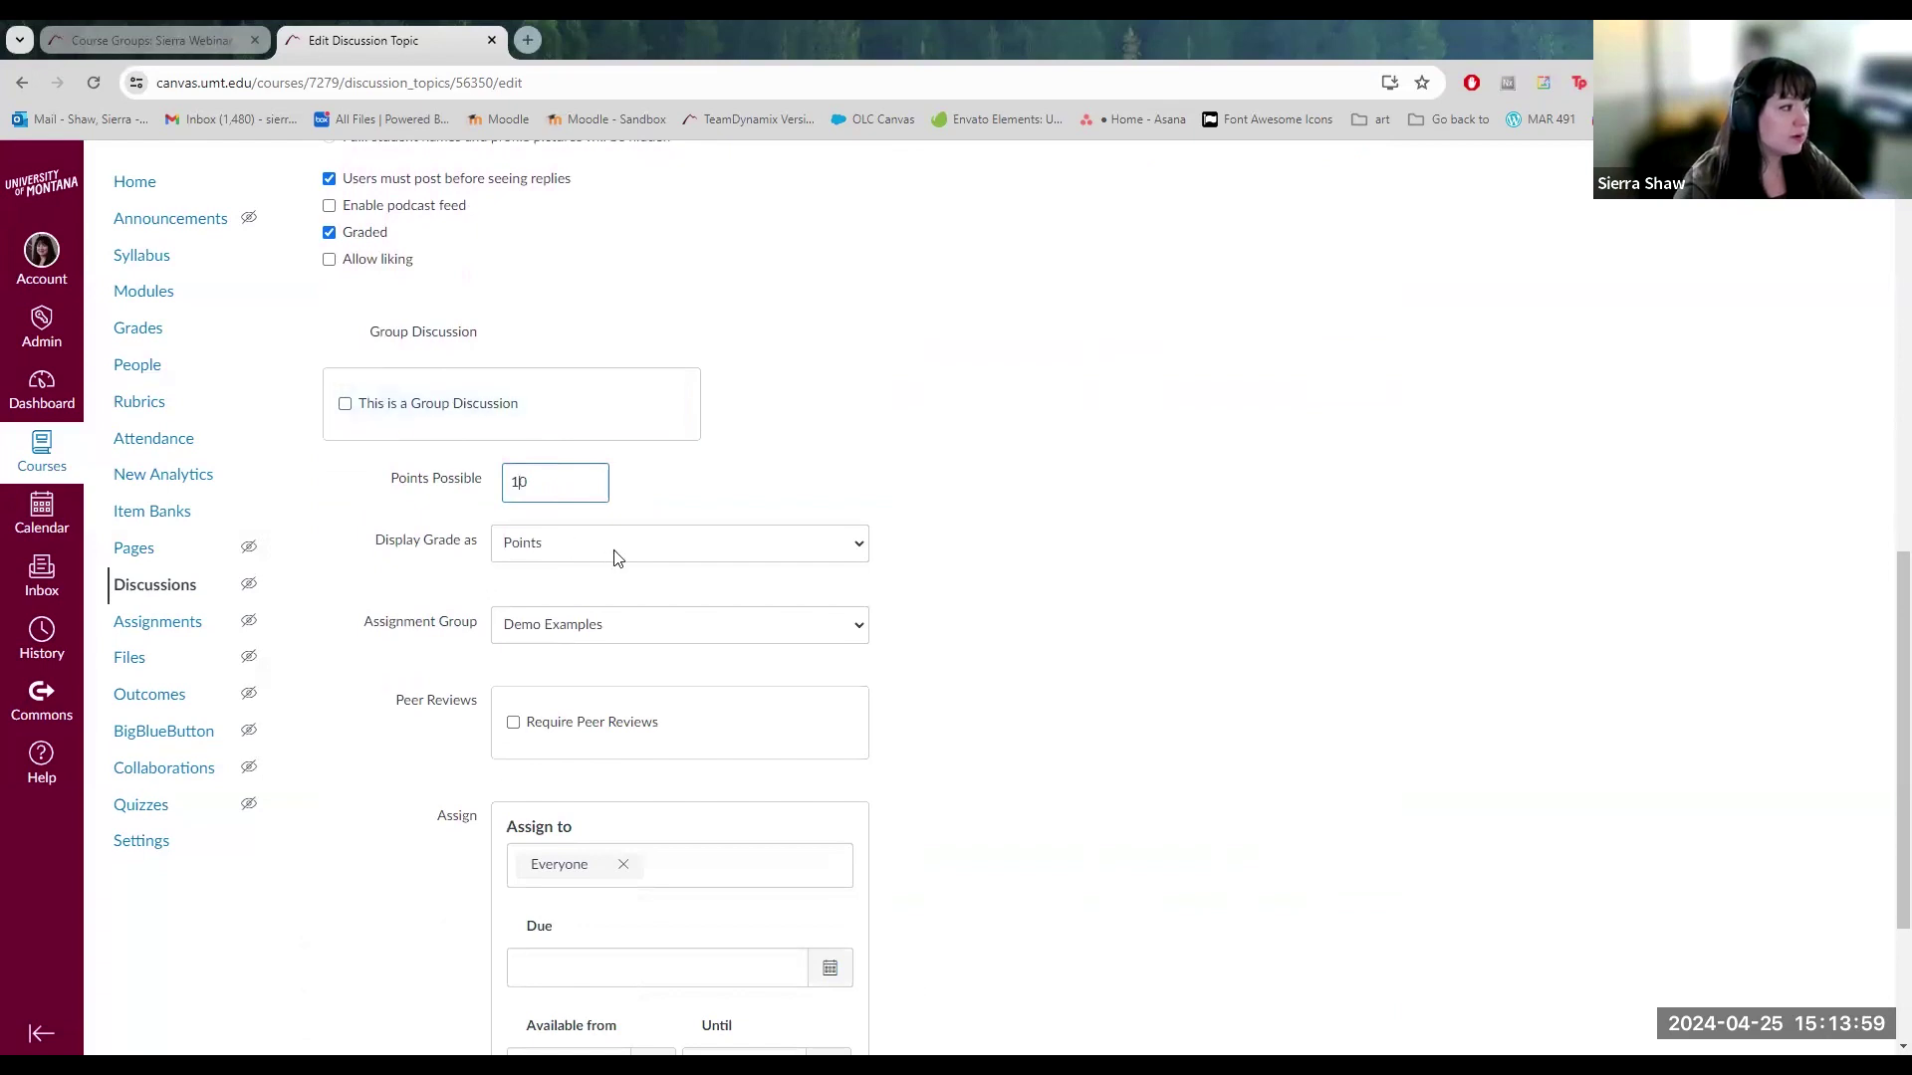
scroll(614, 754, down, 1)
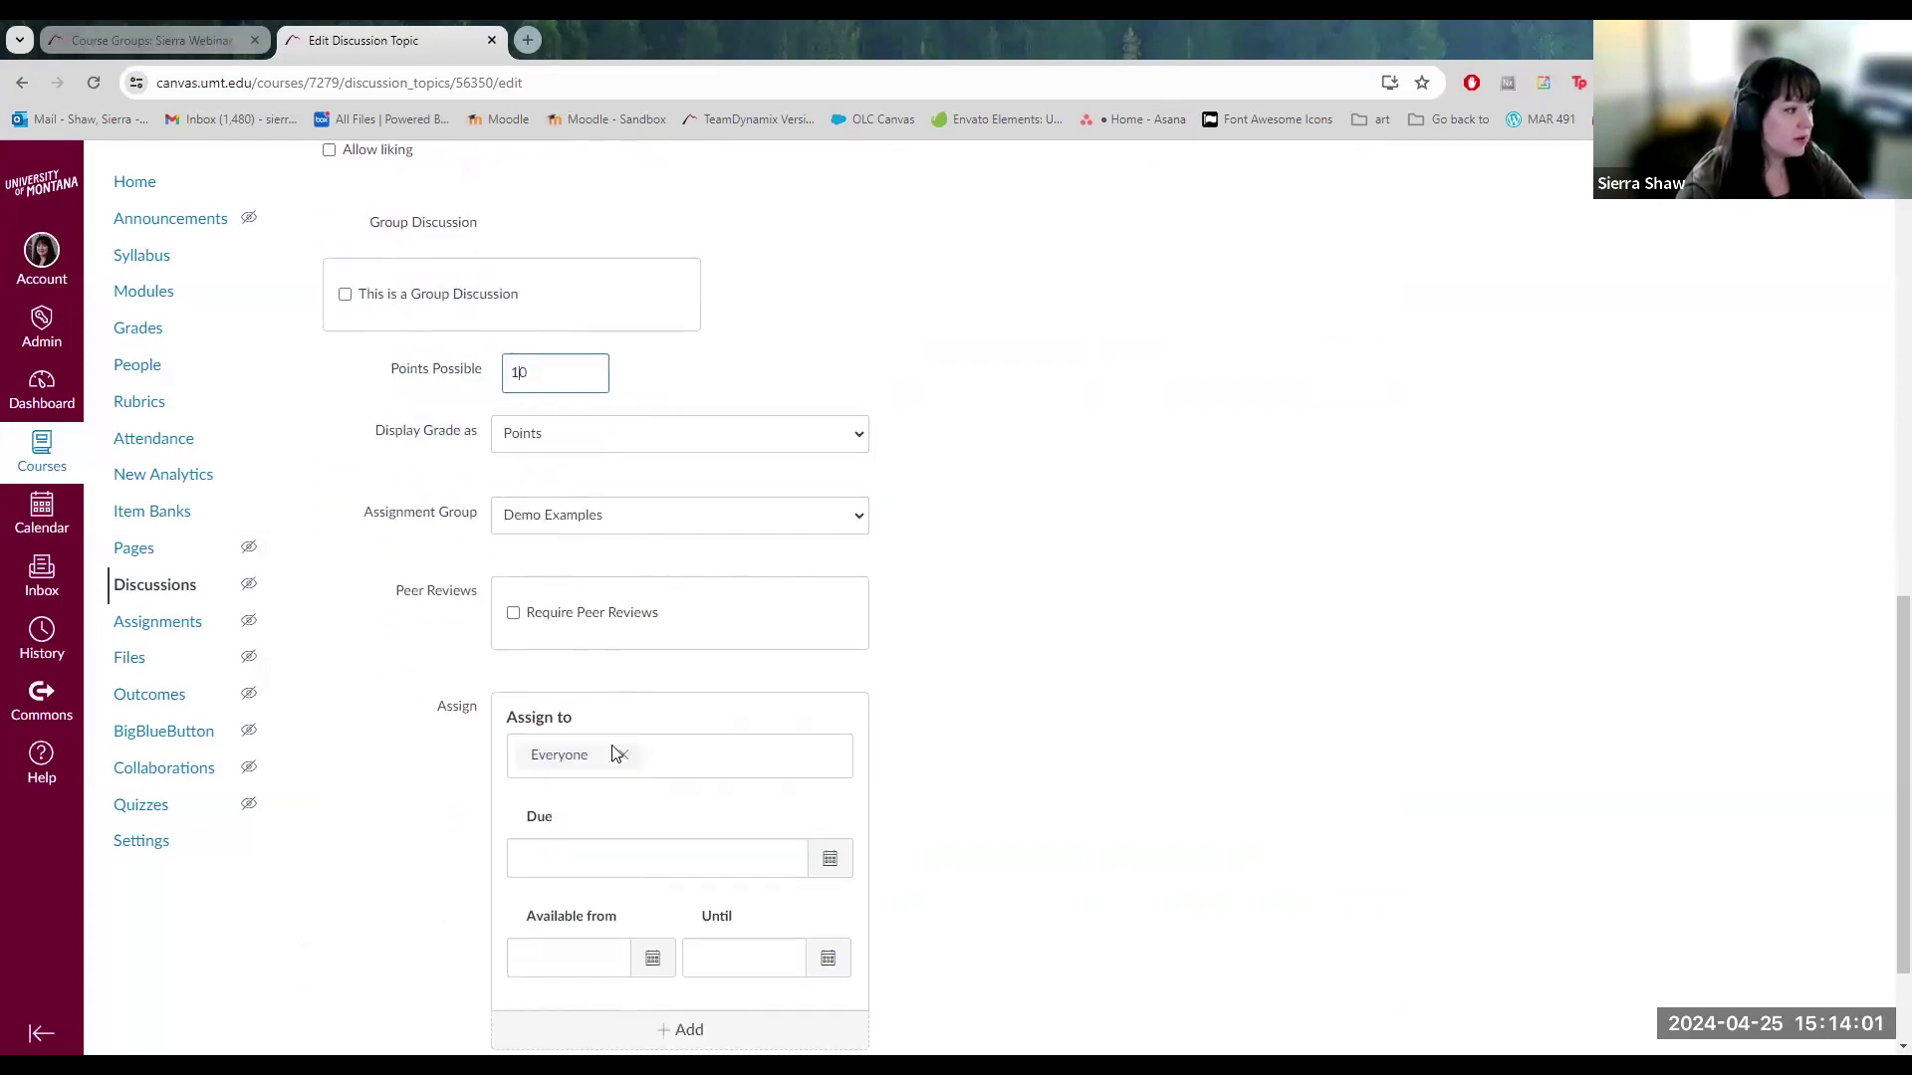
scroll(517, 618, up, 2)
Try the Discussion Groups set, revert to a regular discussion, and save the topic.
click(344, 502)
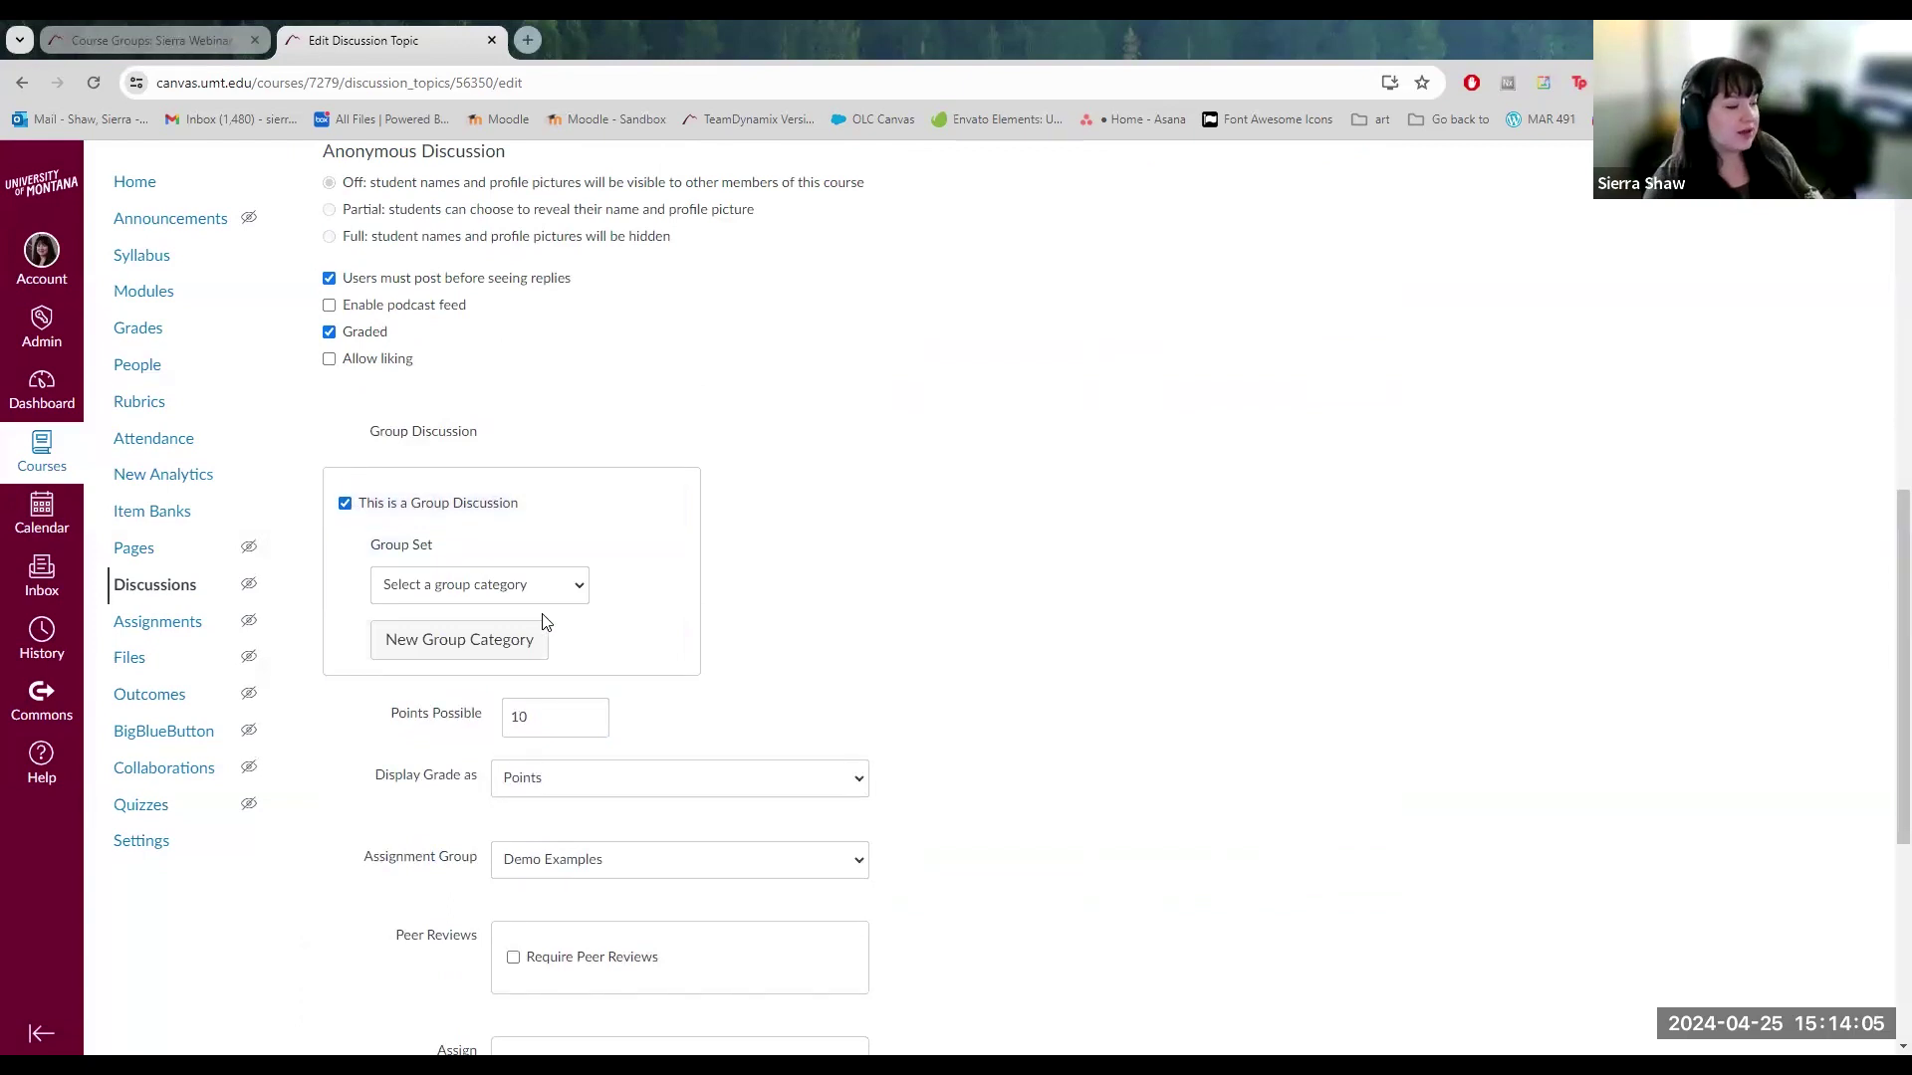
click(543, 588)
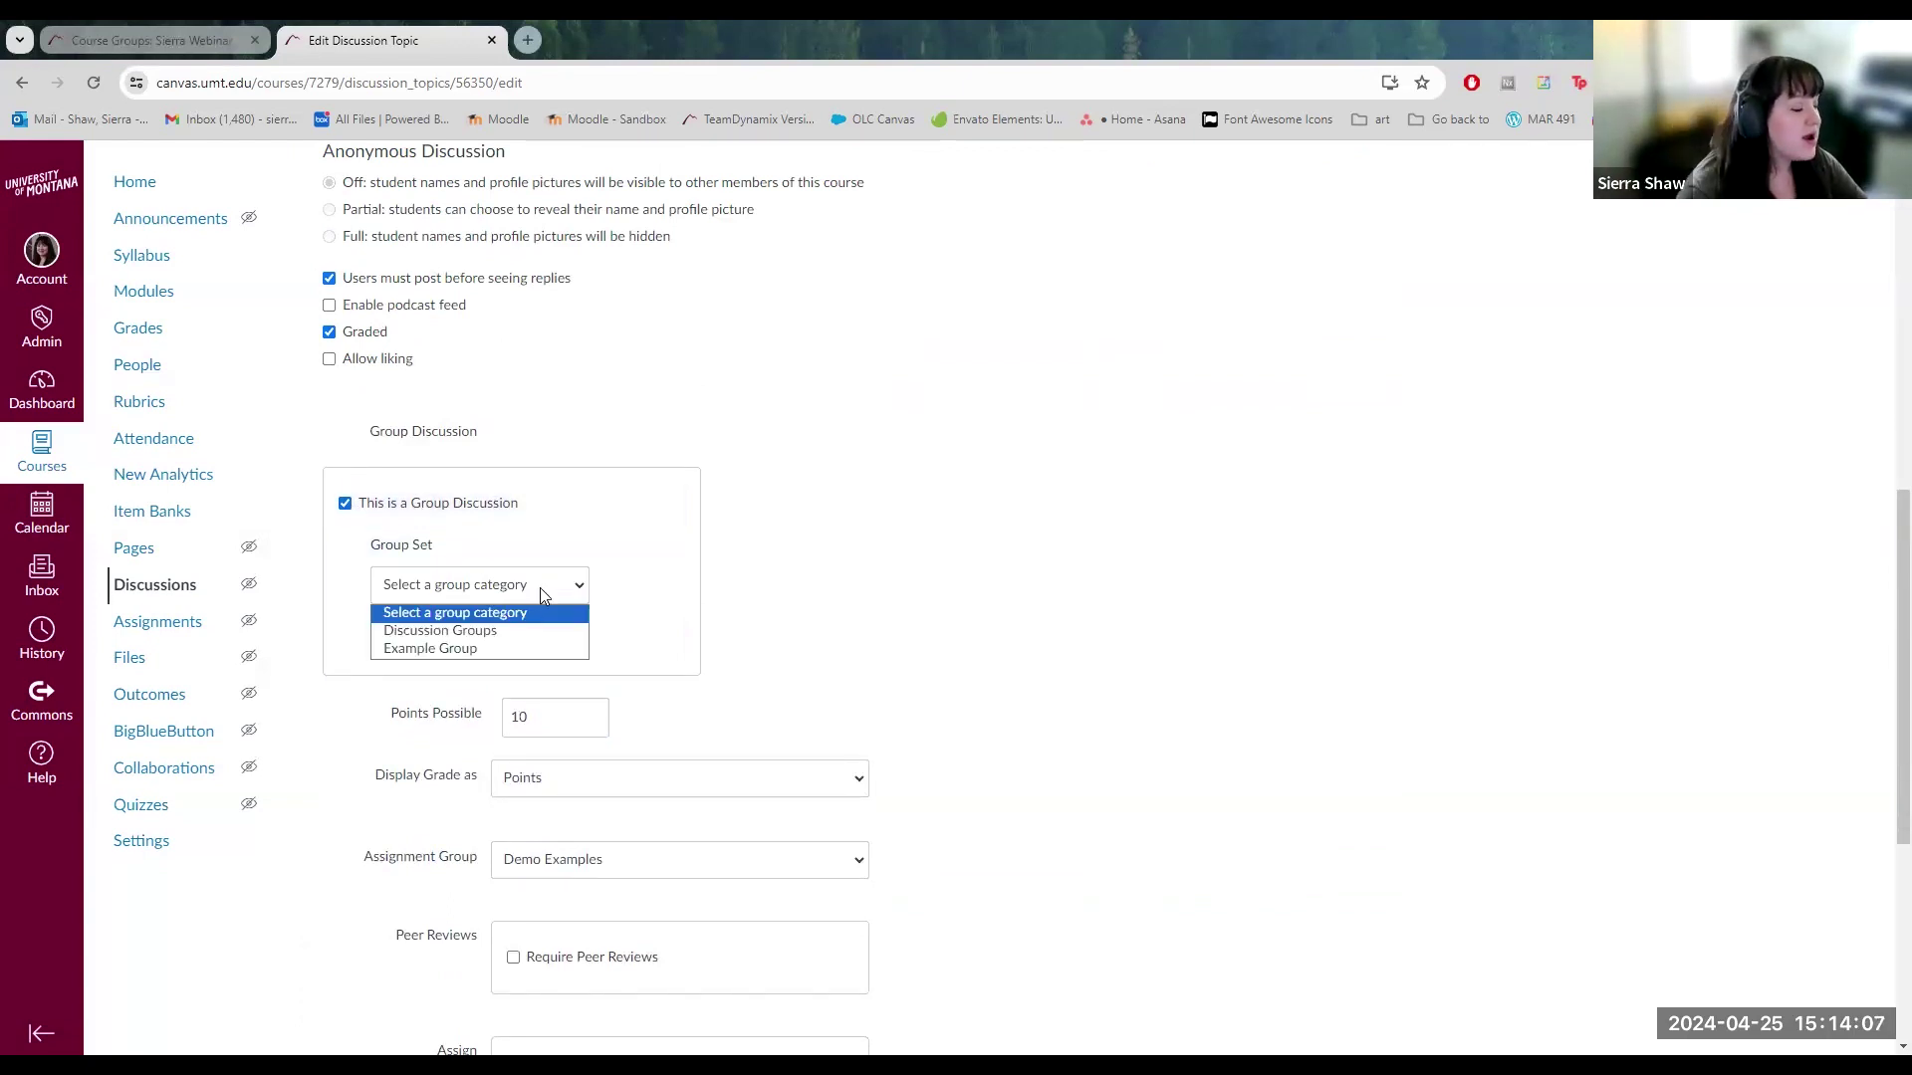
click(498, 632)
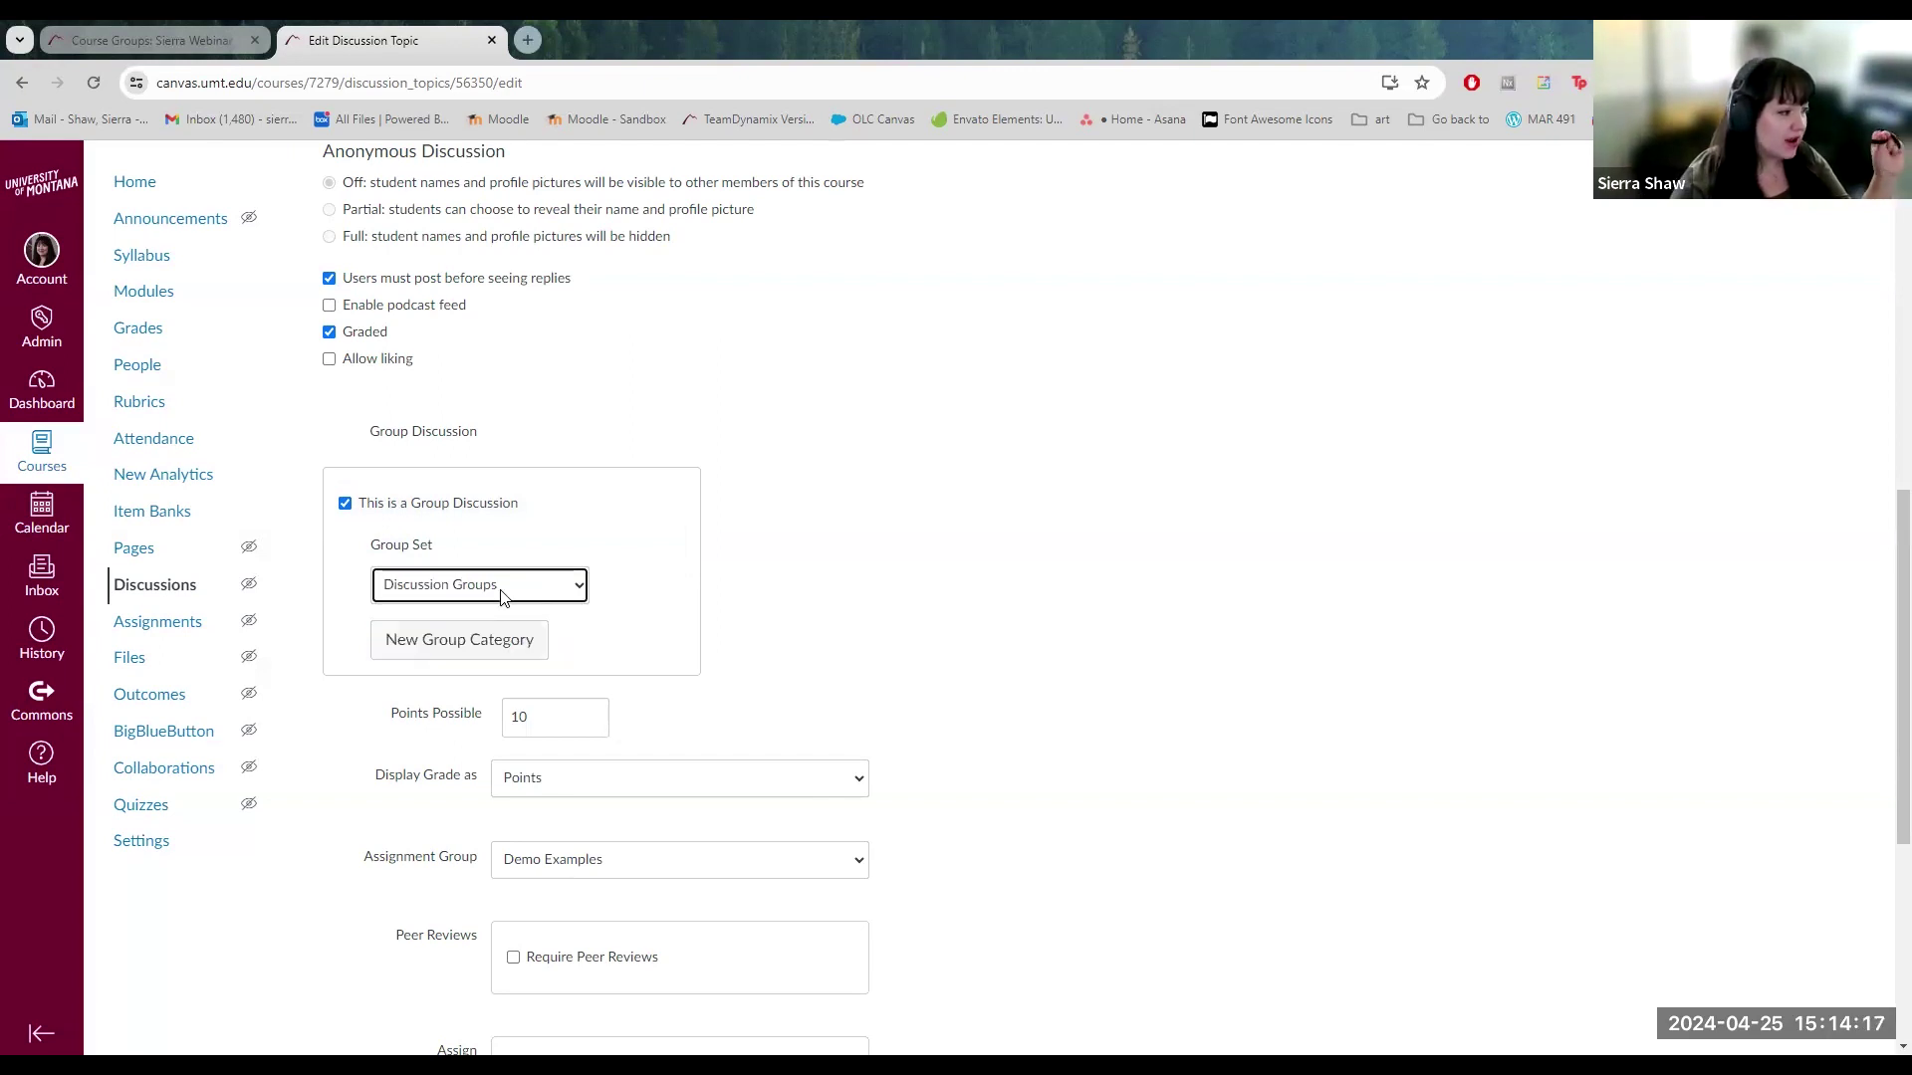
click(501, 595)
click(467, 610)
click(345, 505)
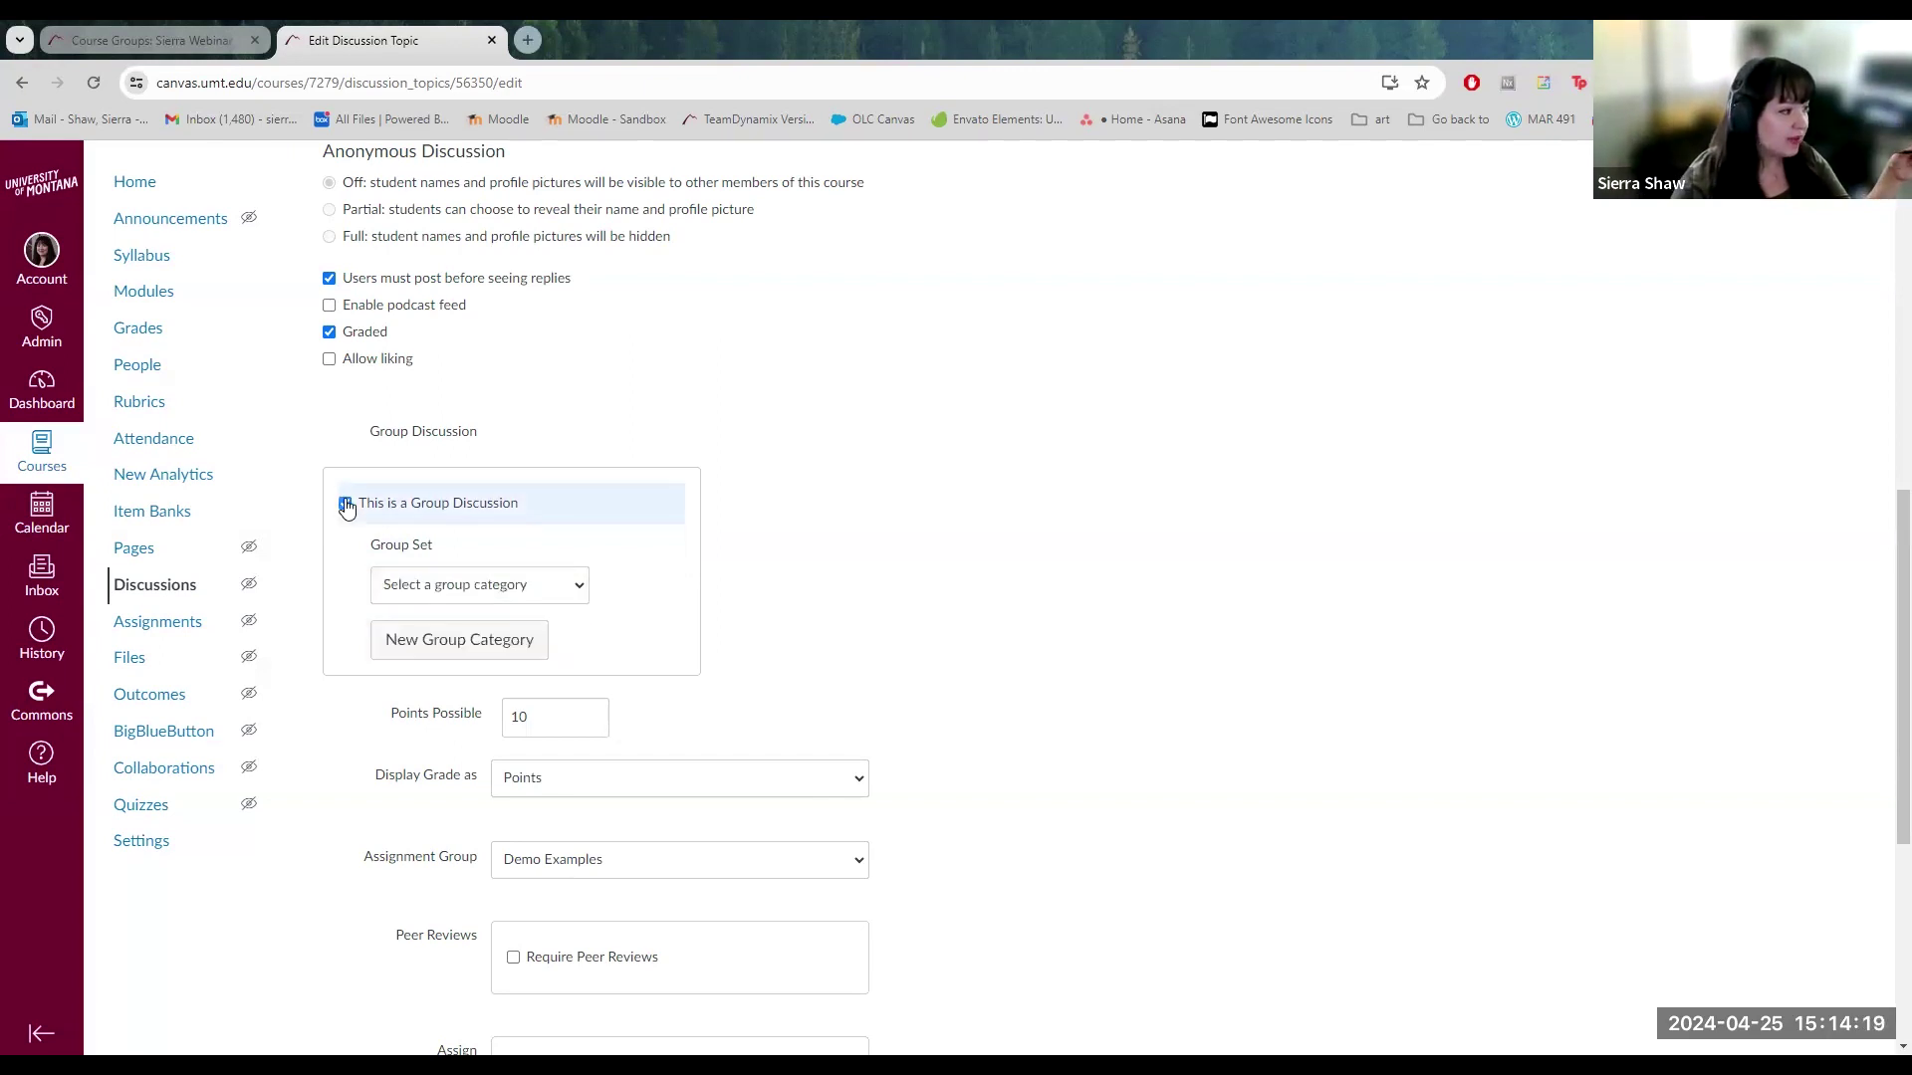
scroll(1258, 572, down, 4)
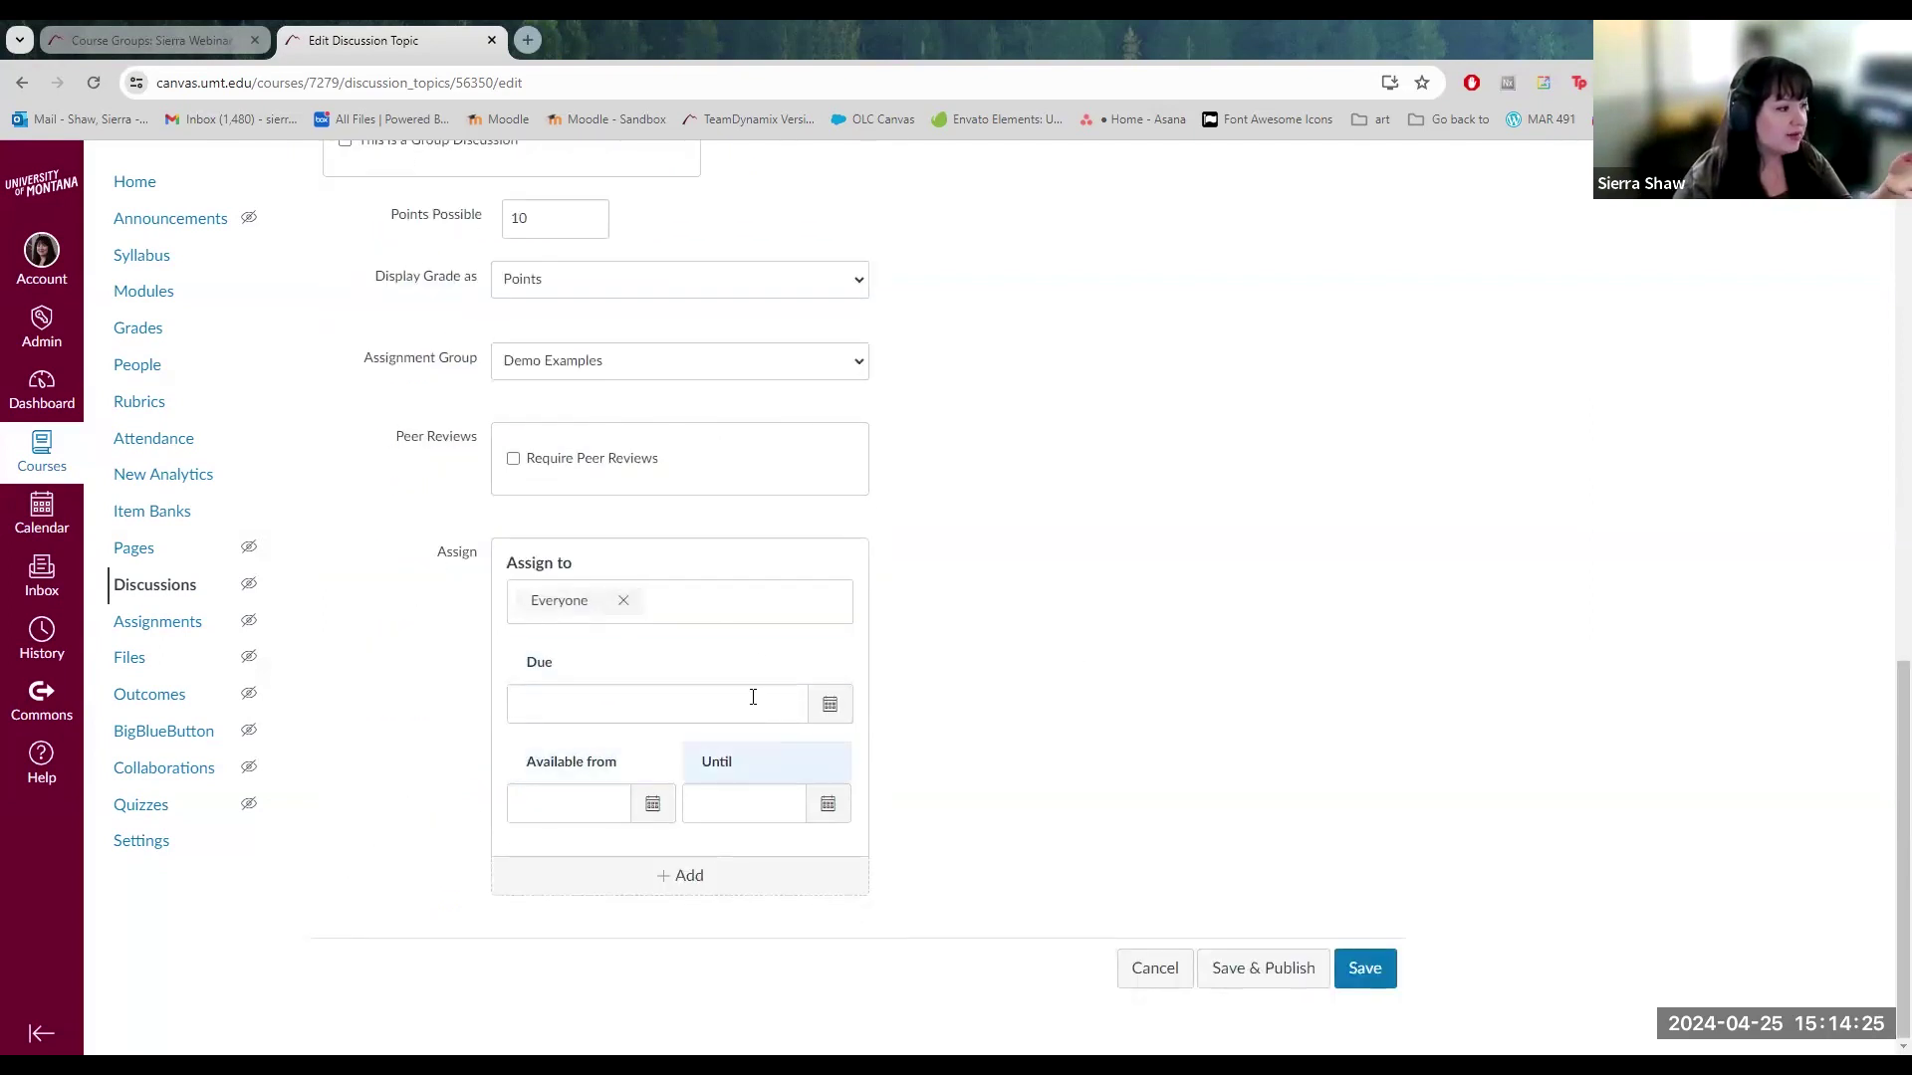
click(1364, 969)
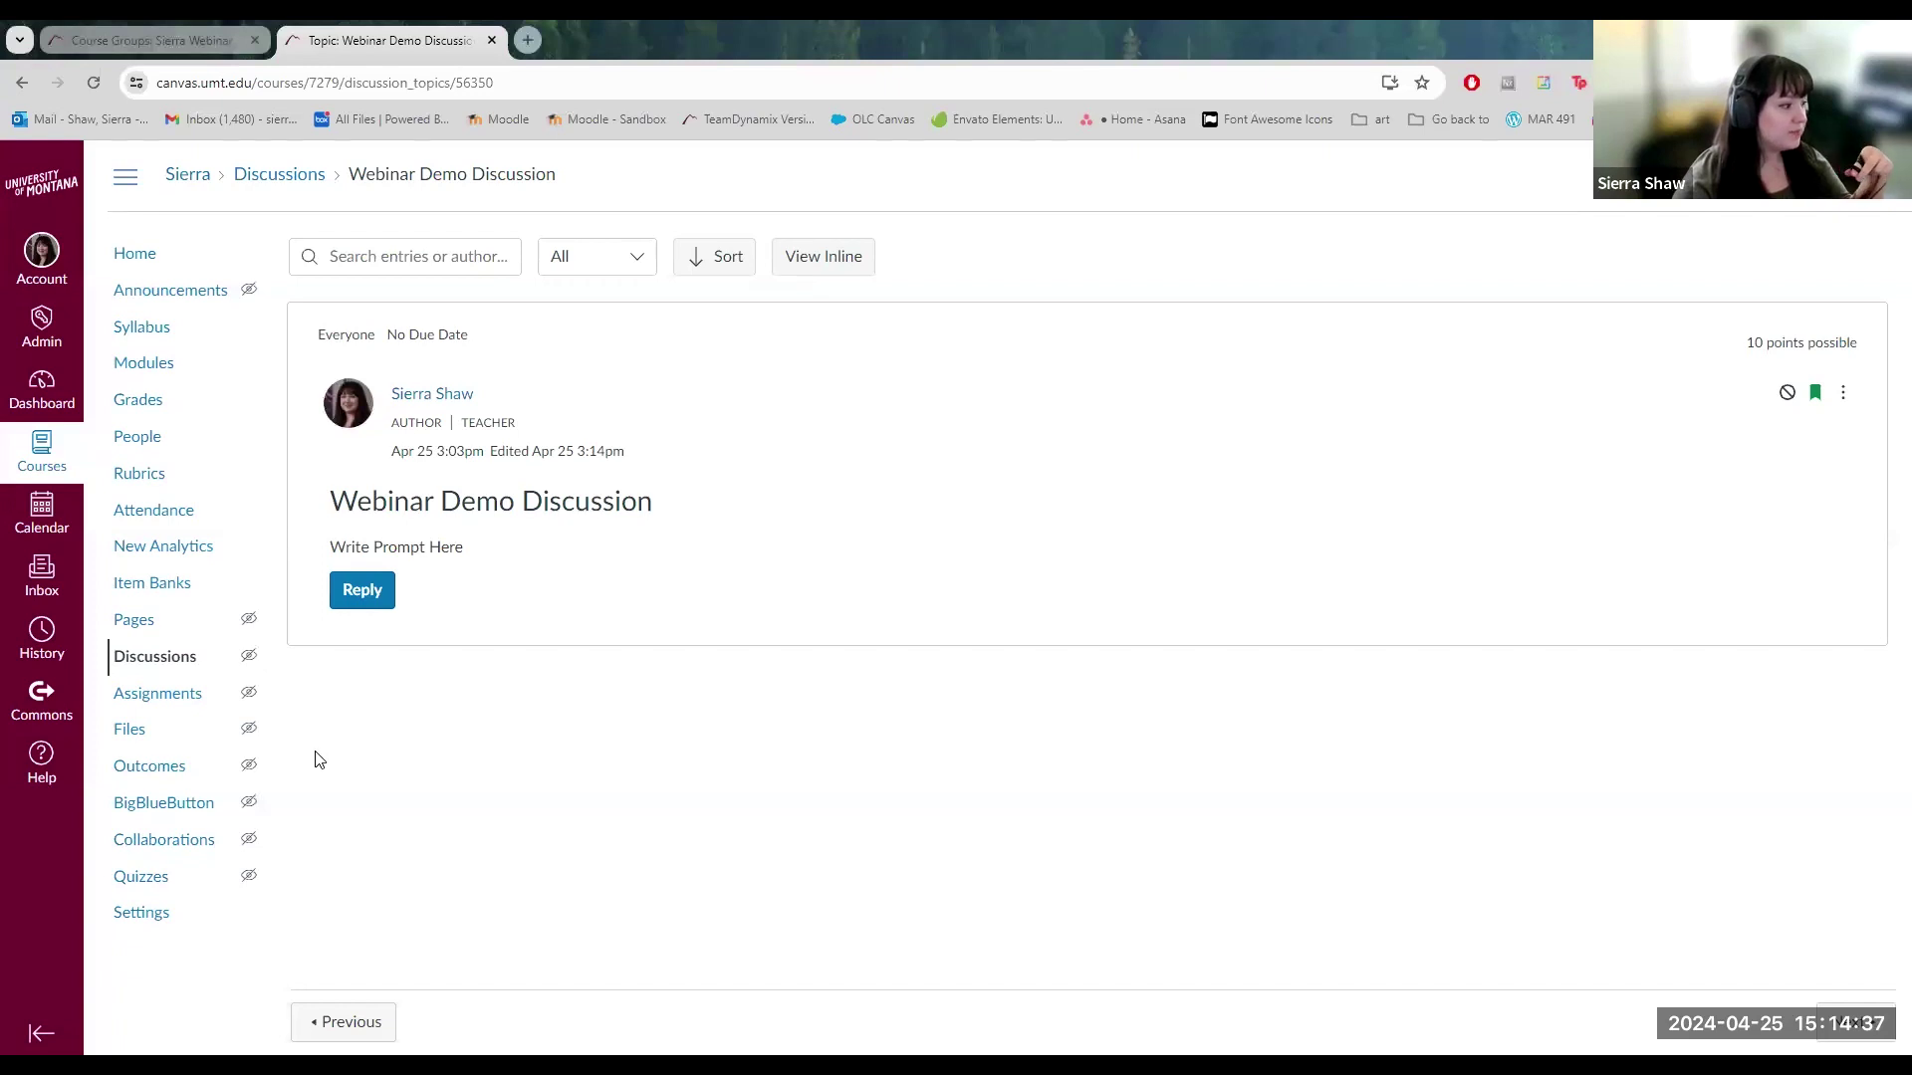
Return to the course Discussions list, with Webinar Demo Discussion at the top.
click(155, 655)
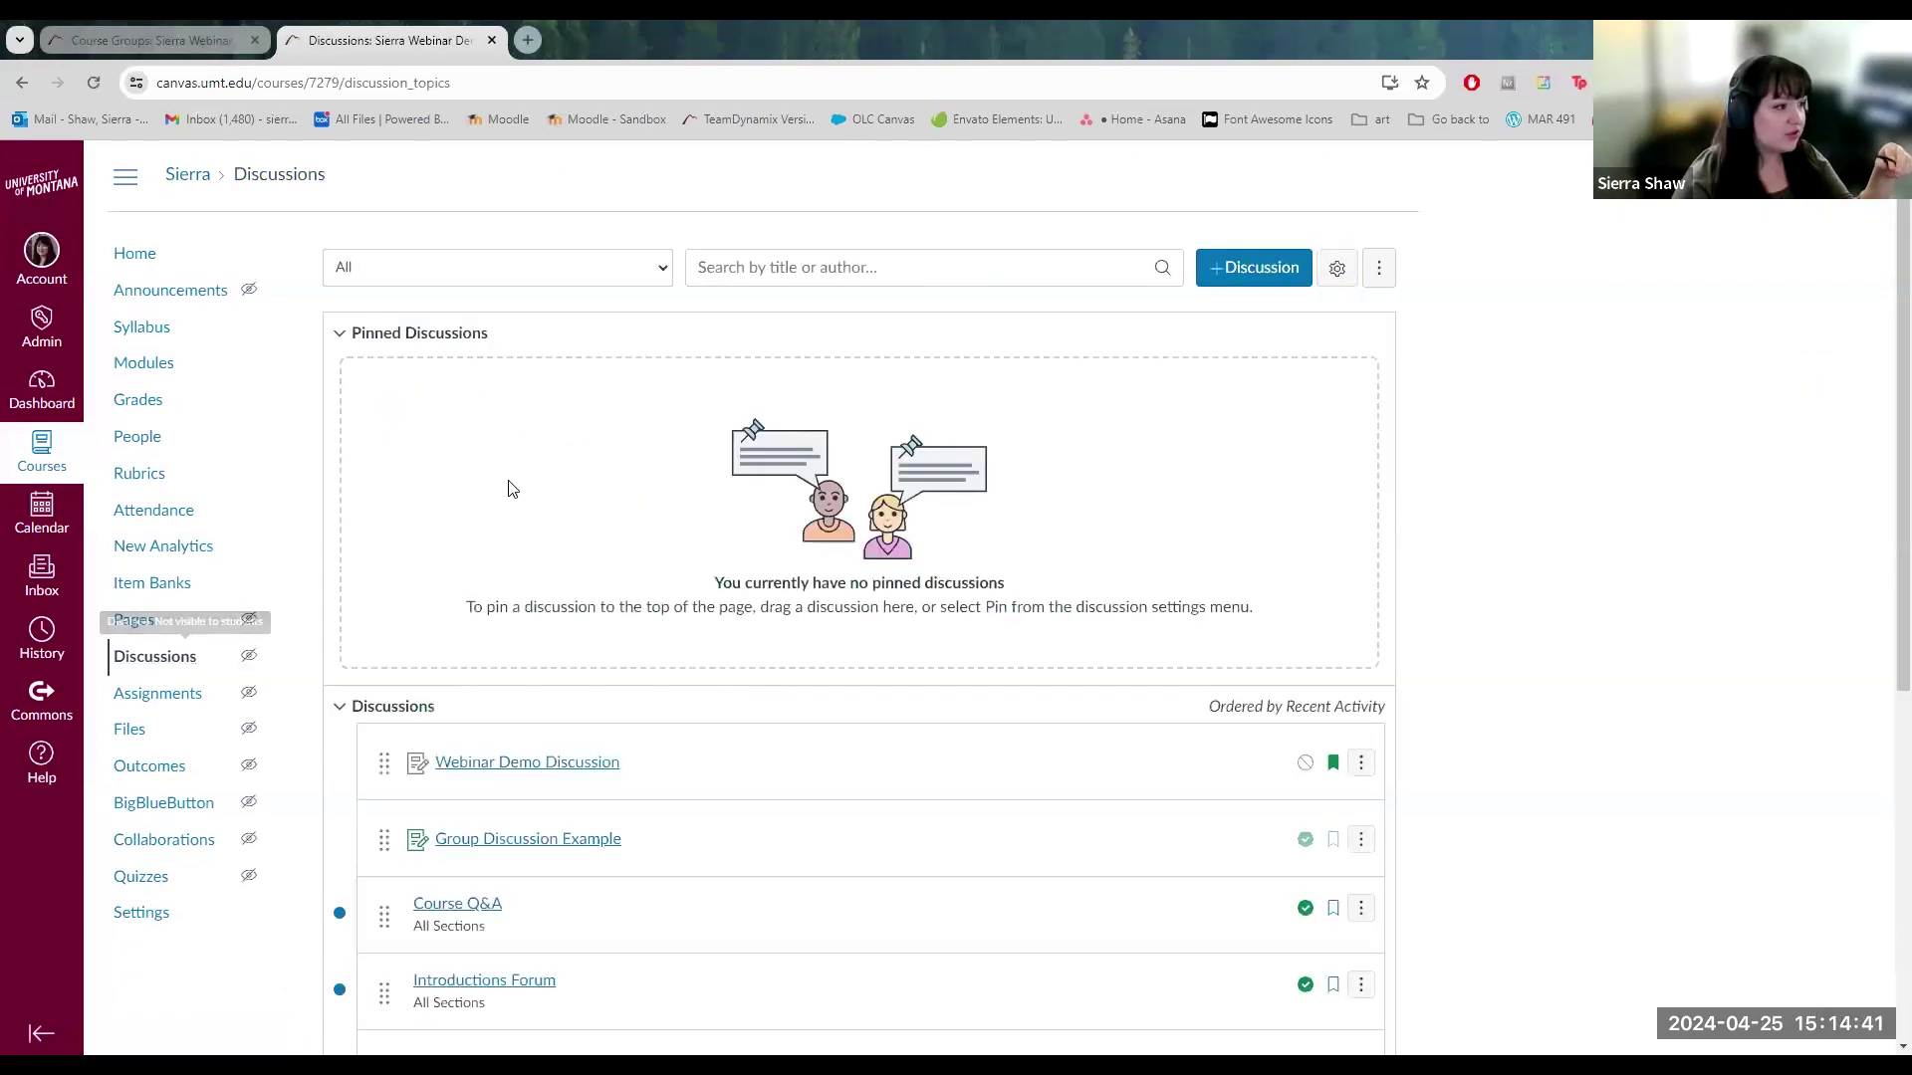
scroll(528, 557, down, 5)
scroll(555, 606, up, 5)
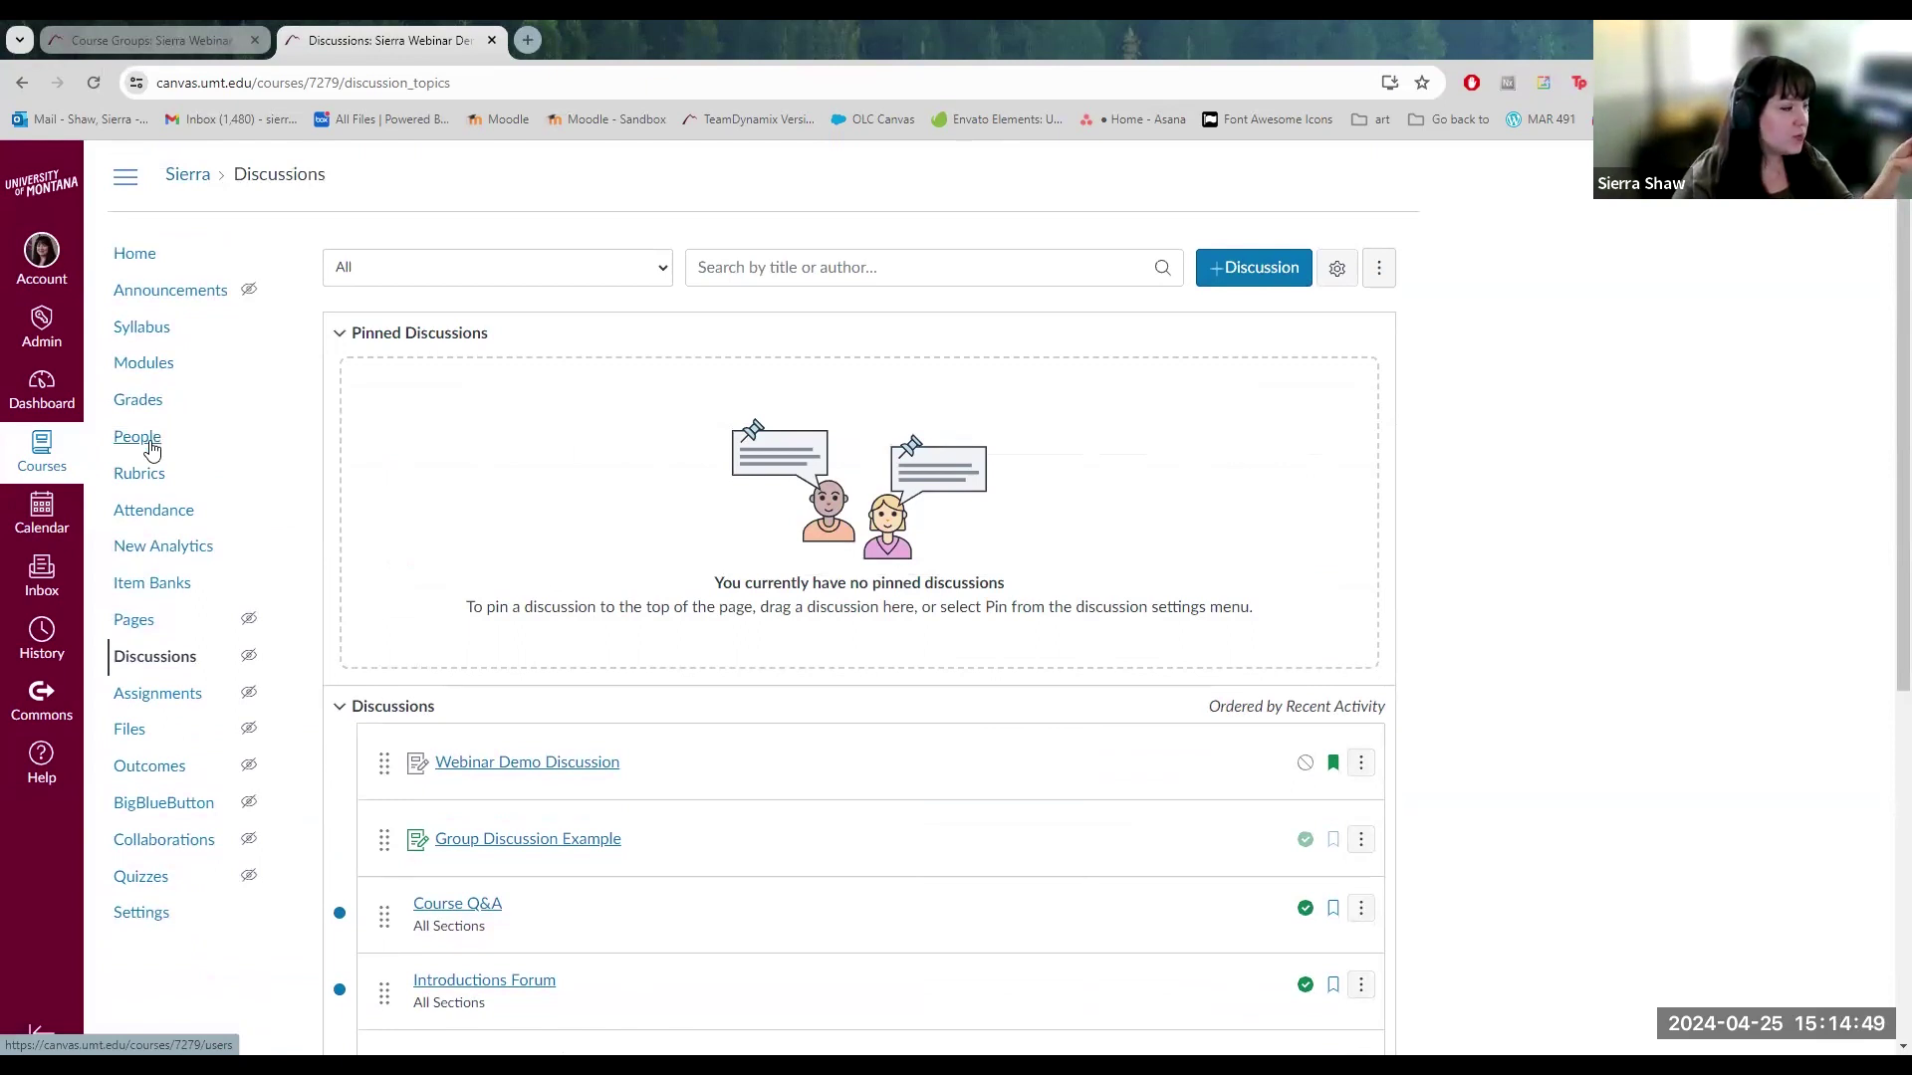
Browse the course People roster and Student Groups, cancelling a new group set form.
click(150, 445)
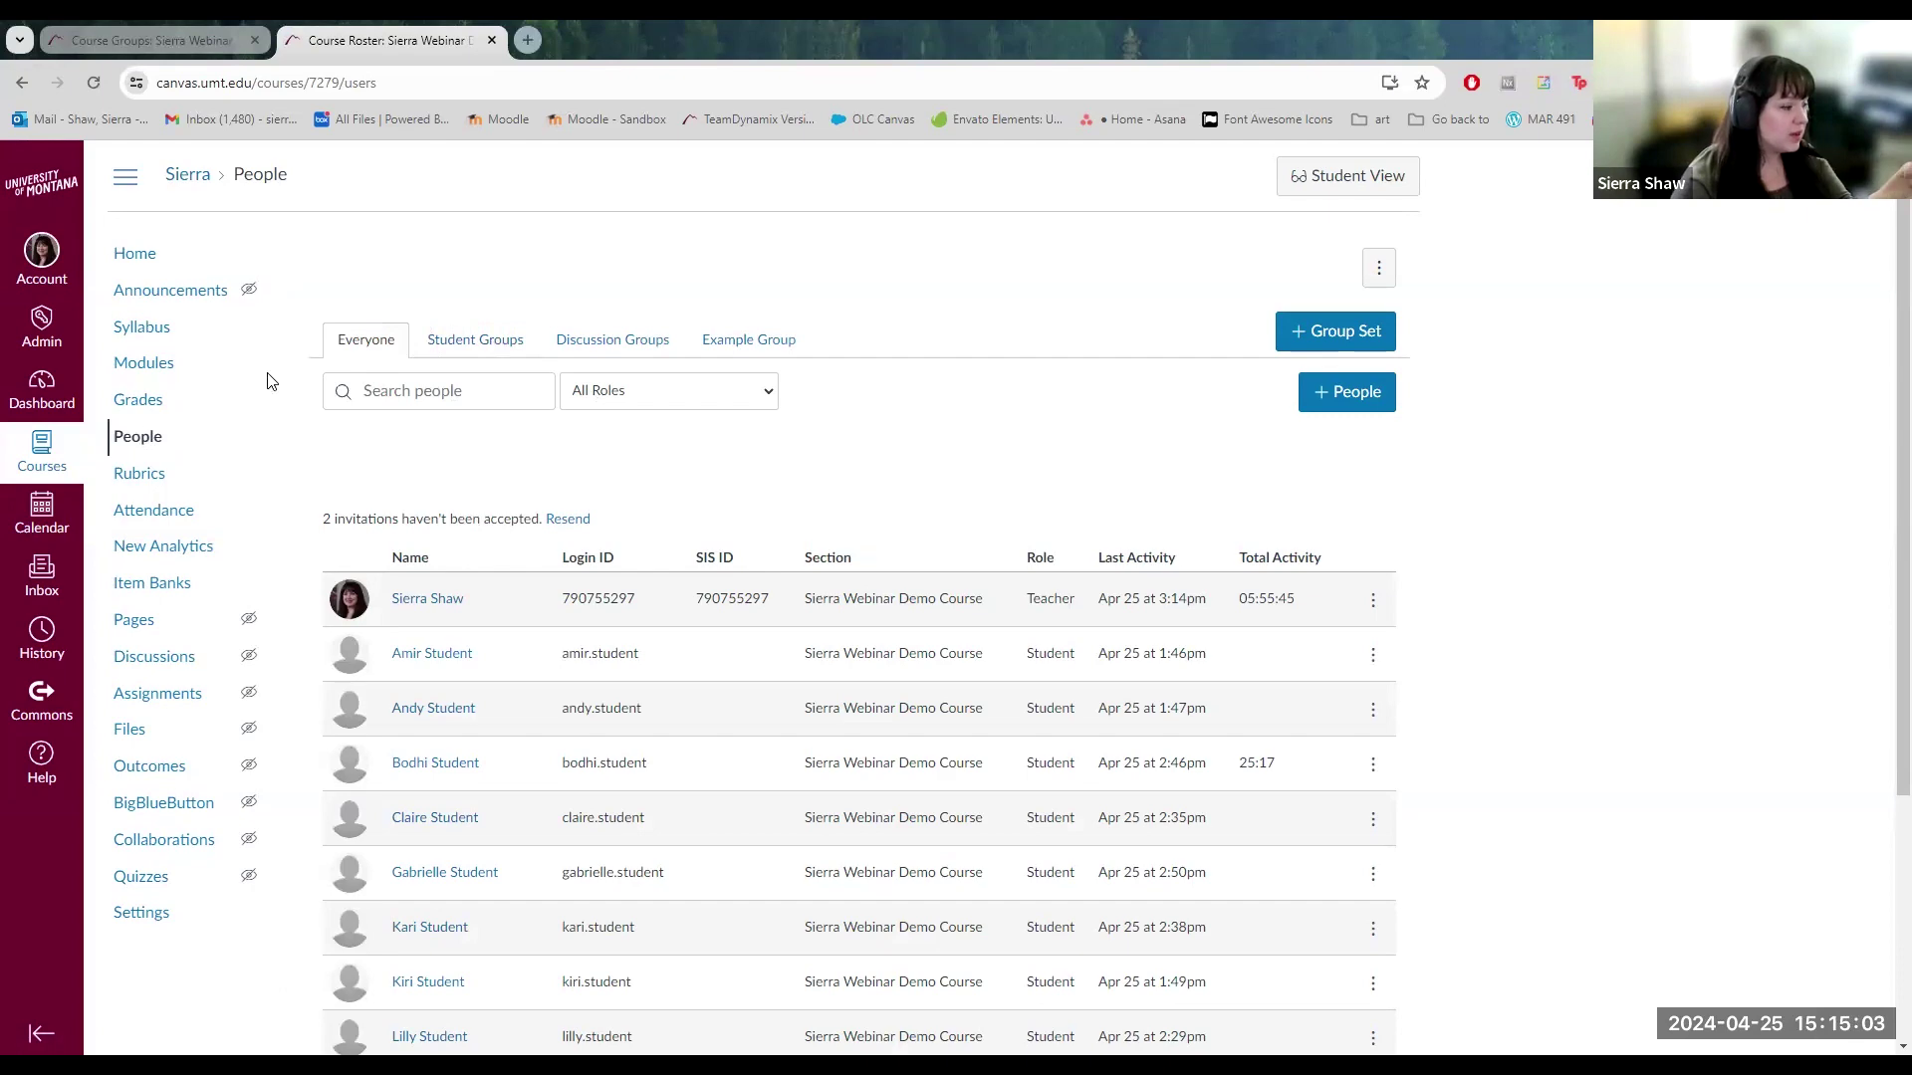
scroll(488, 617, down, 2)
scroll(485, 618, down, 2)
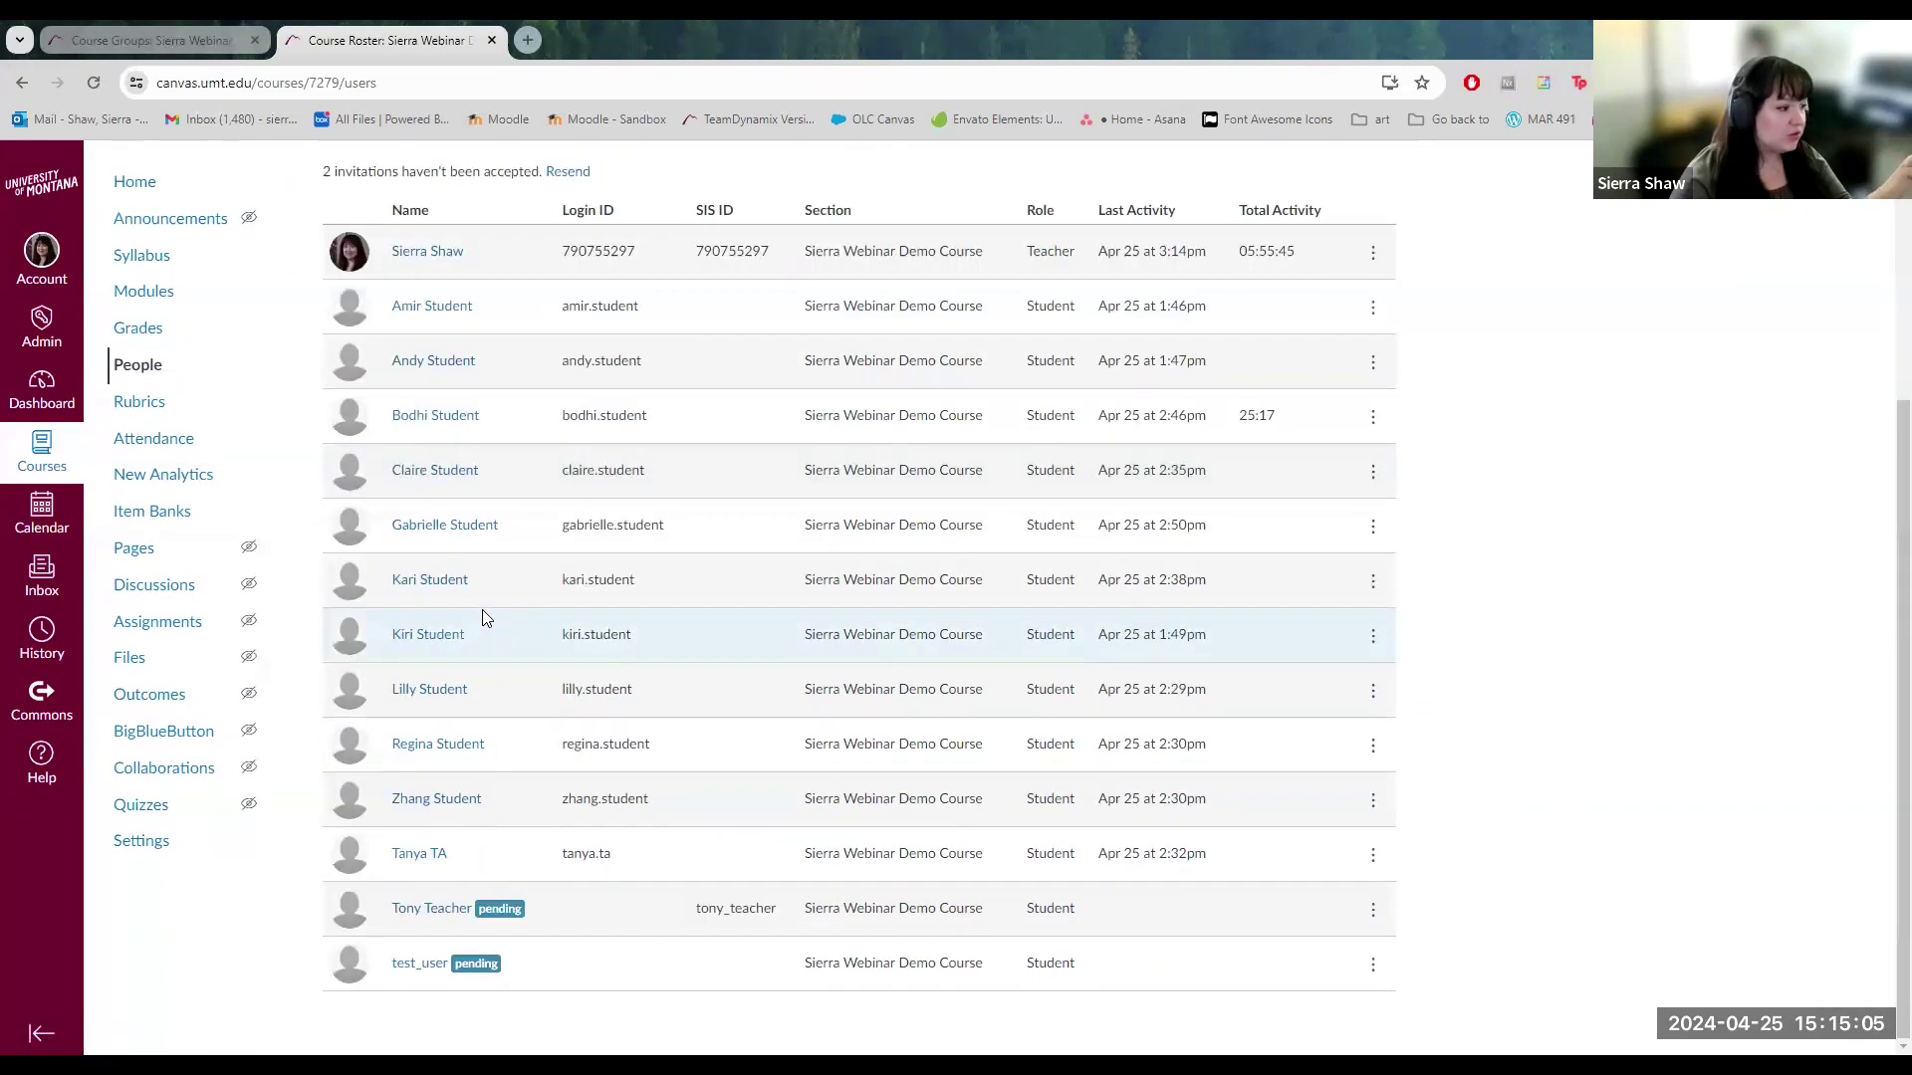
scroll(422, 662, up, 3)
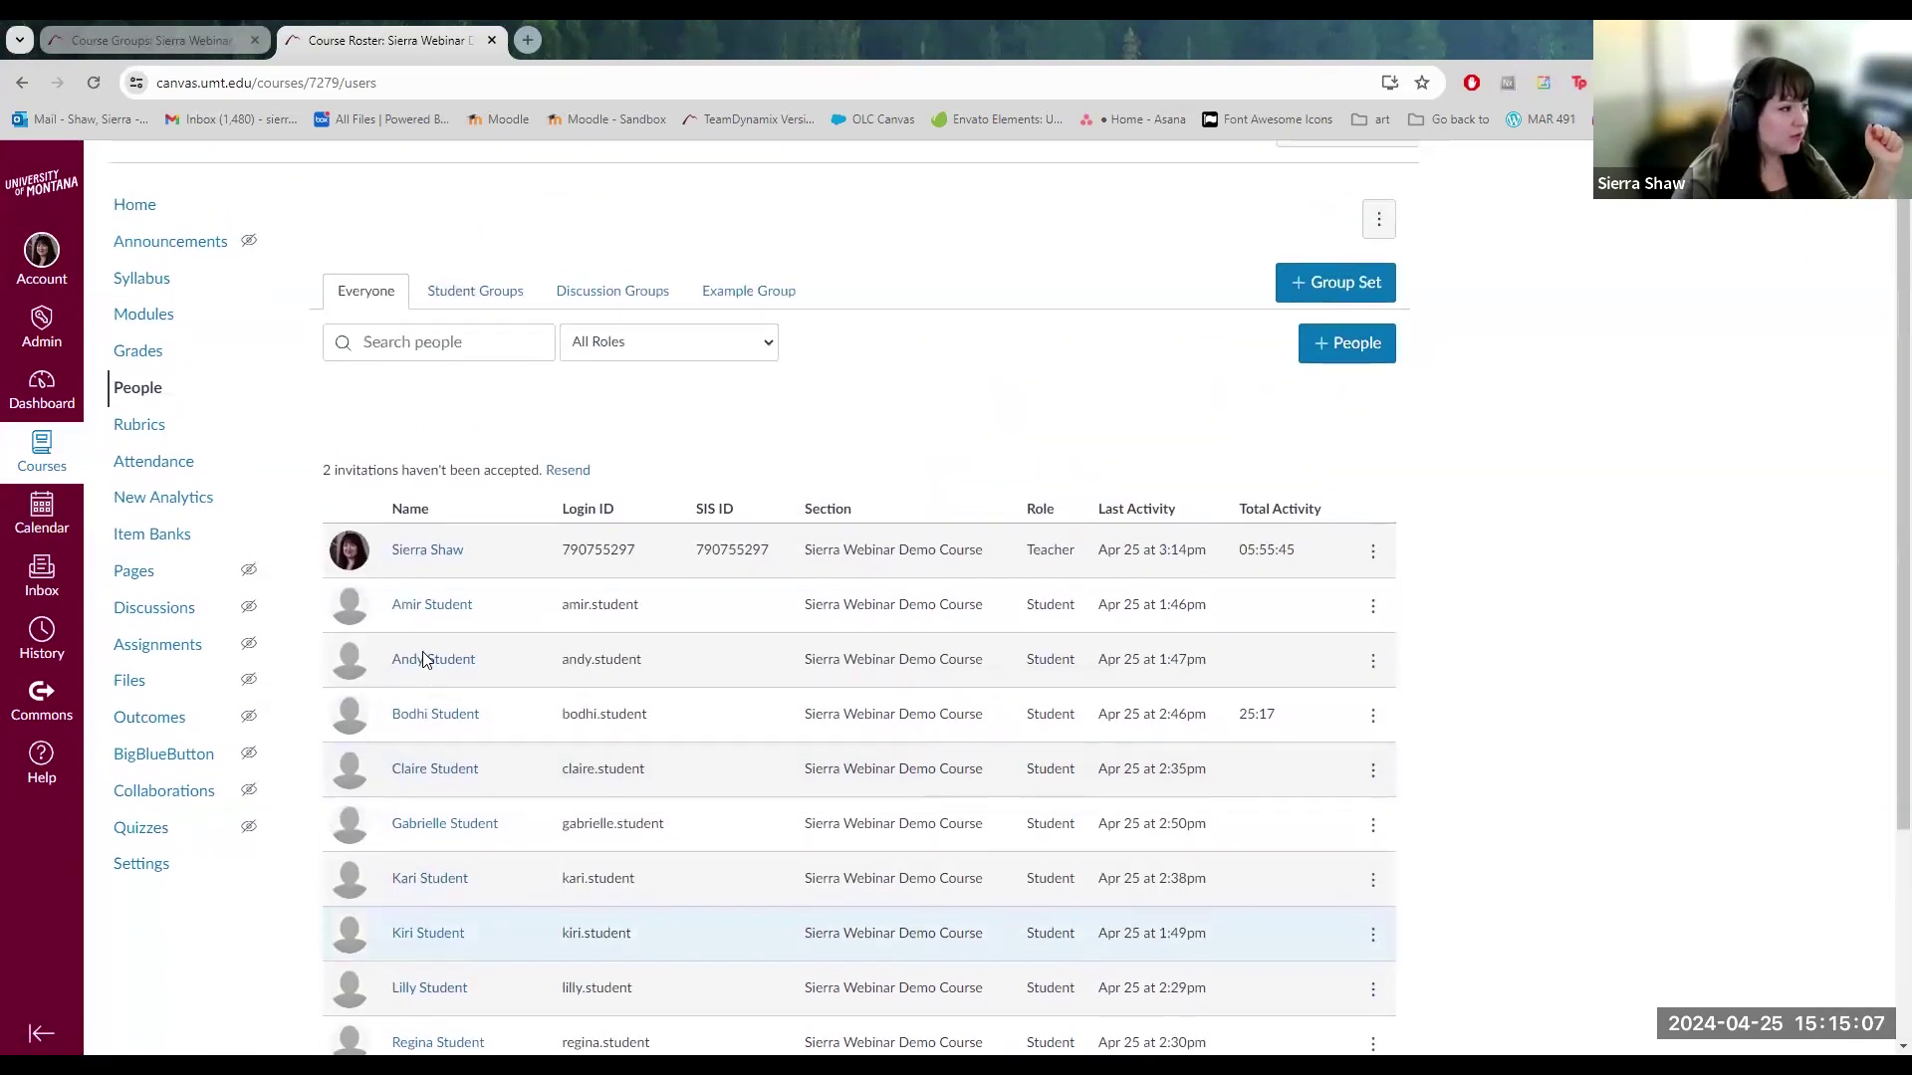
scroll(422, 657, up, 1)
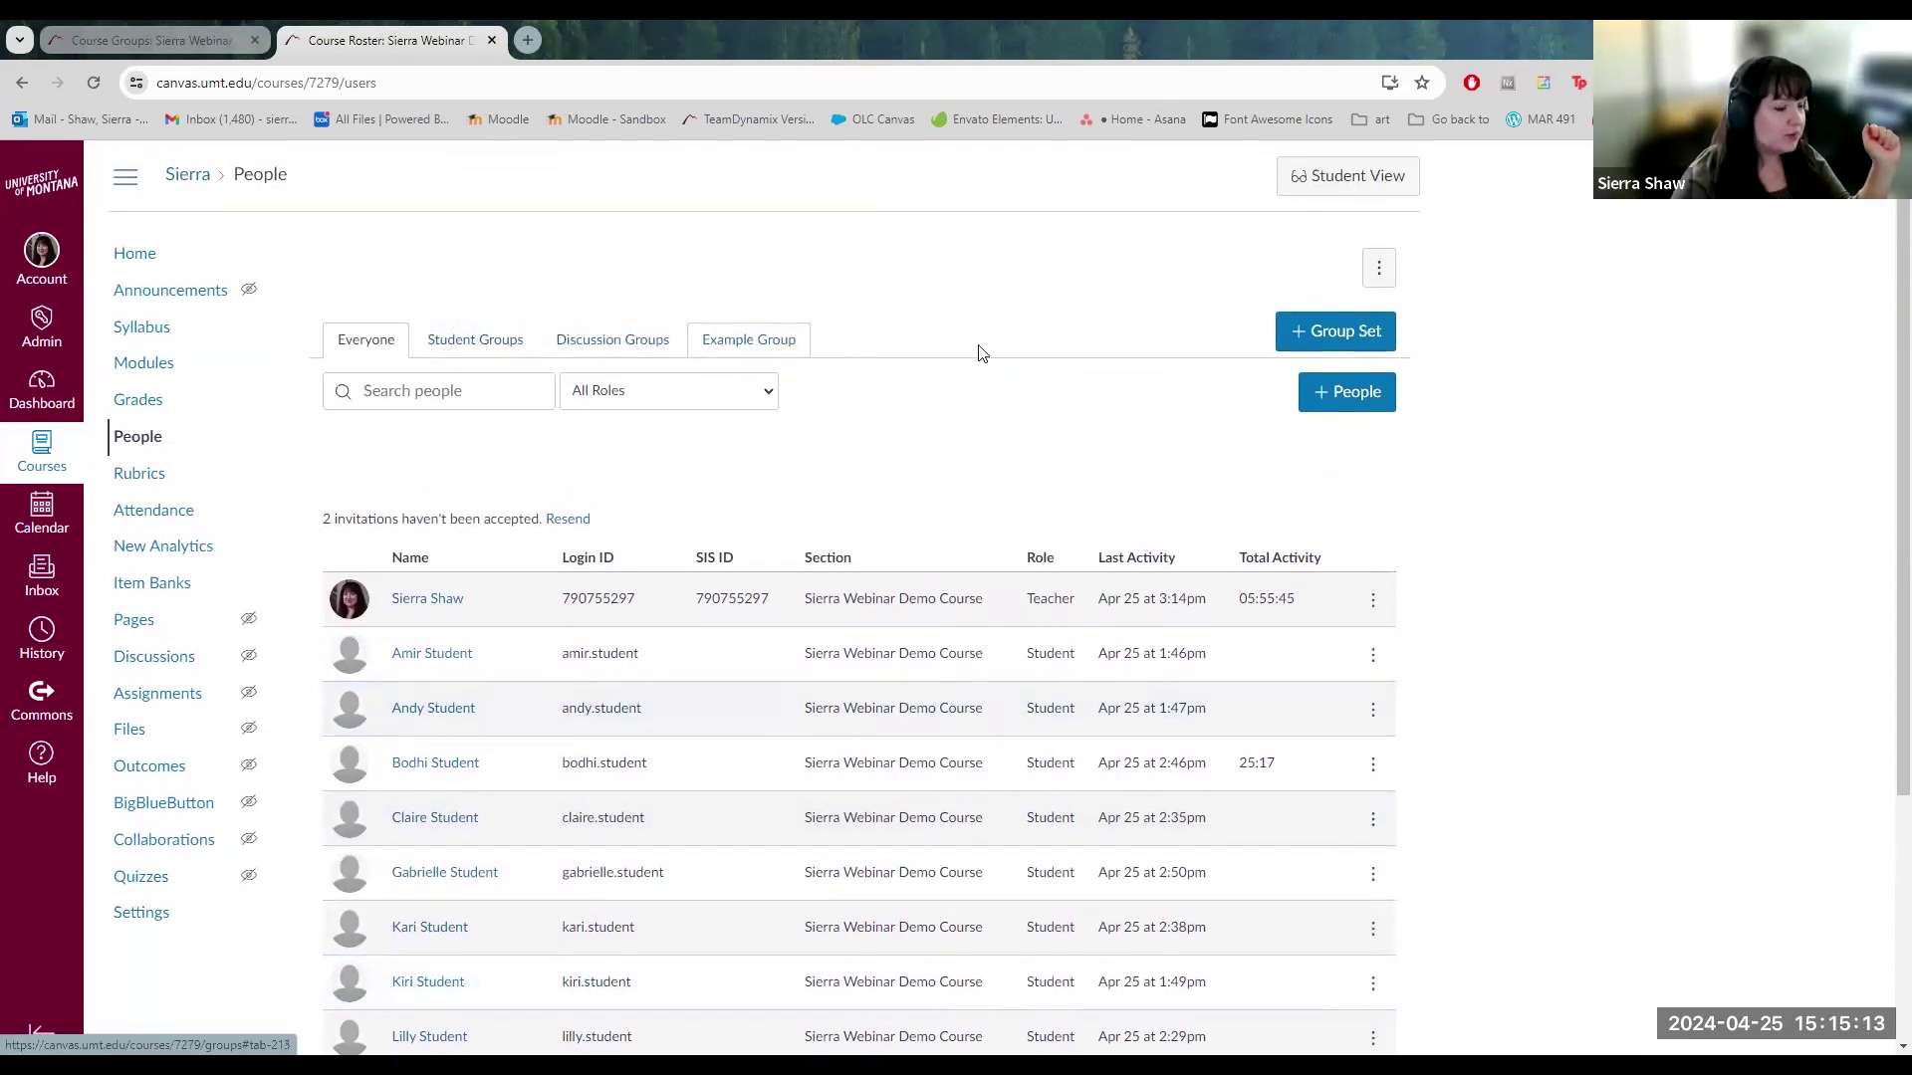
click(1371, 338)
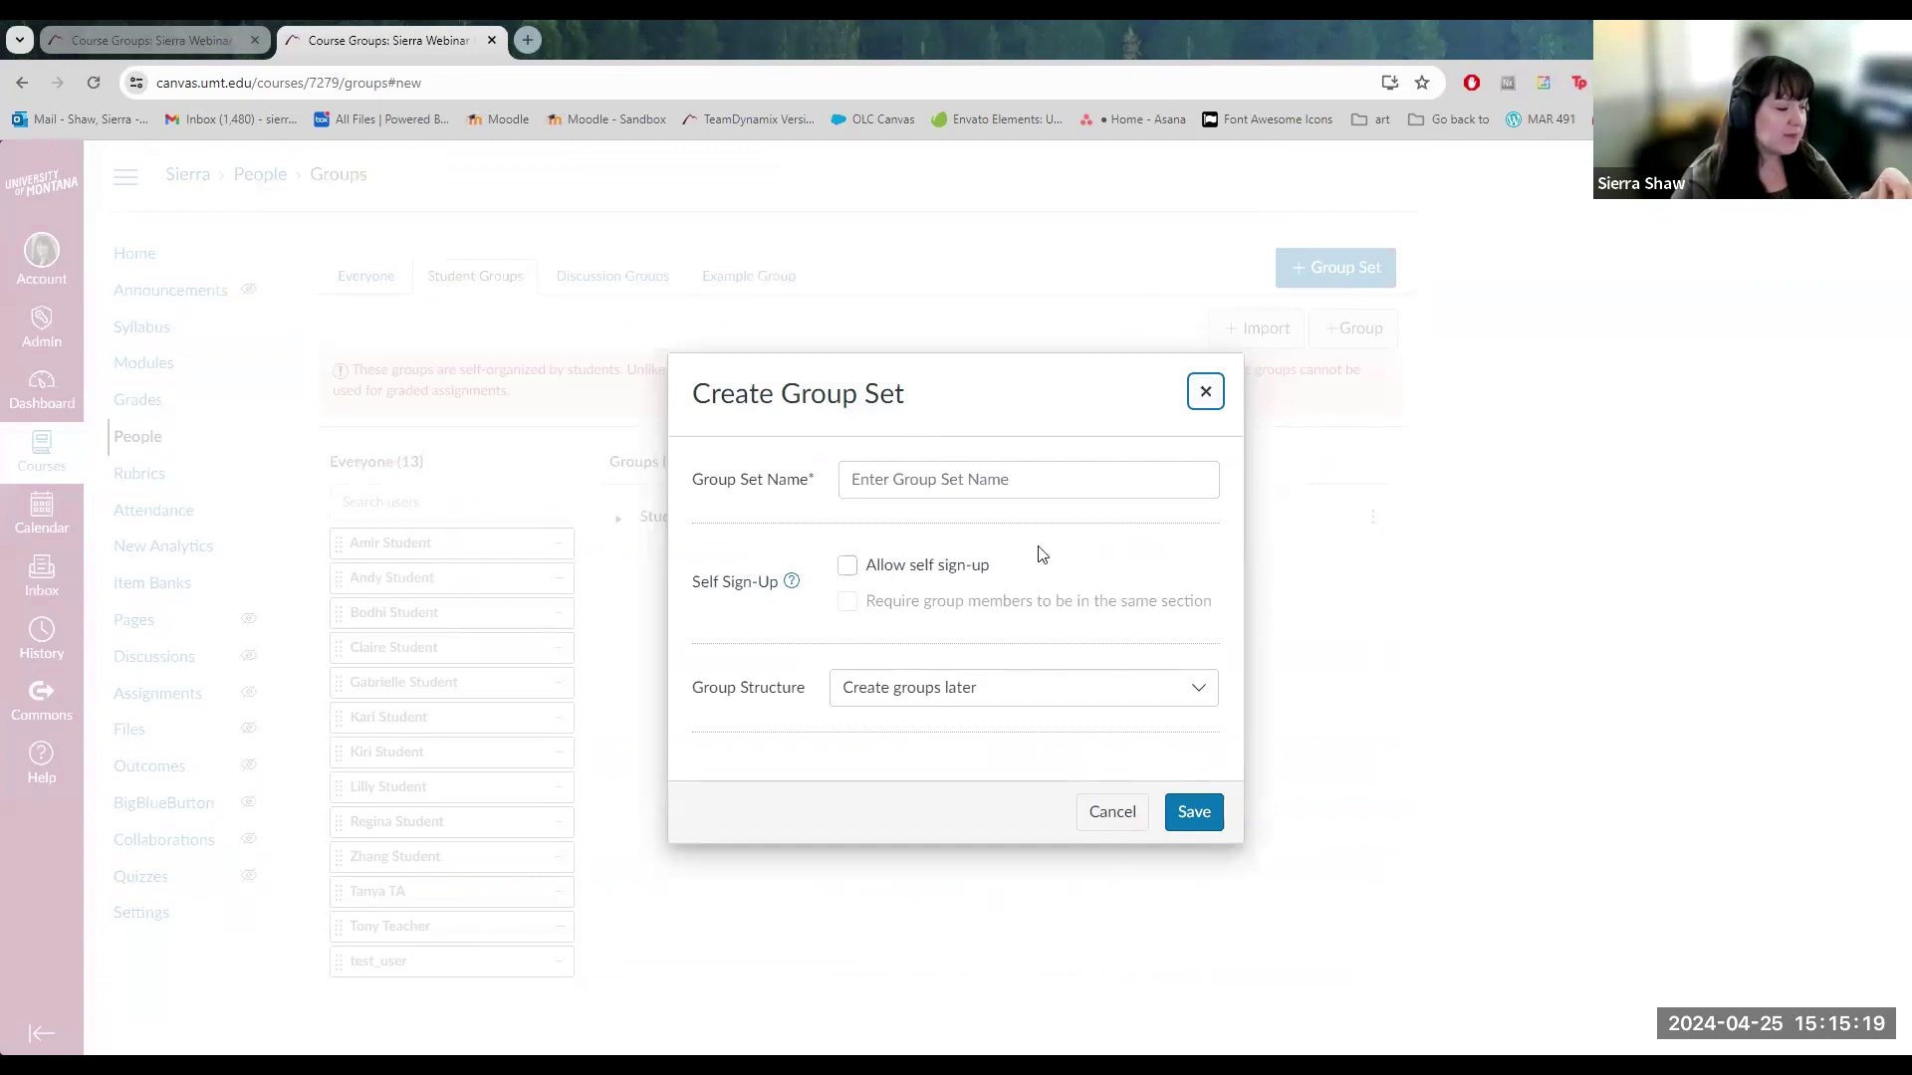
click(1206, 391)
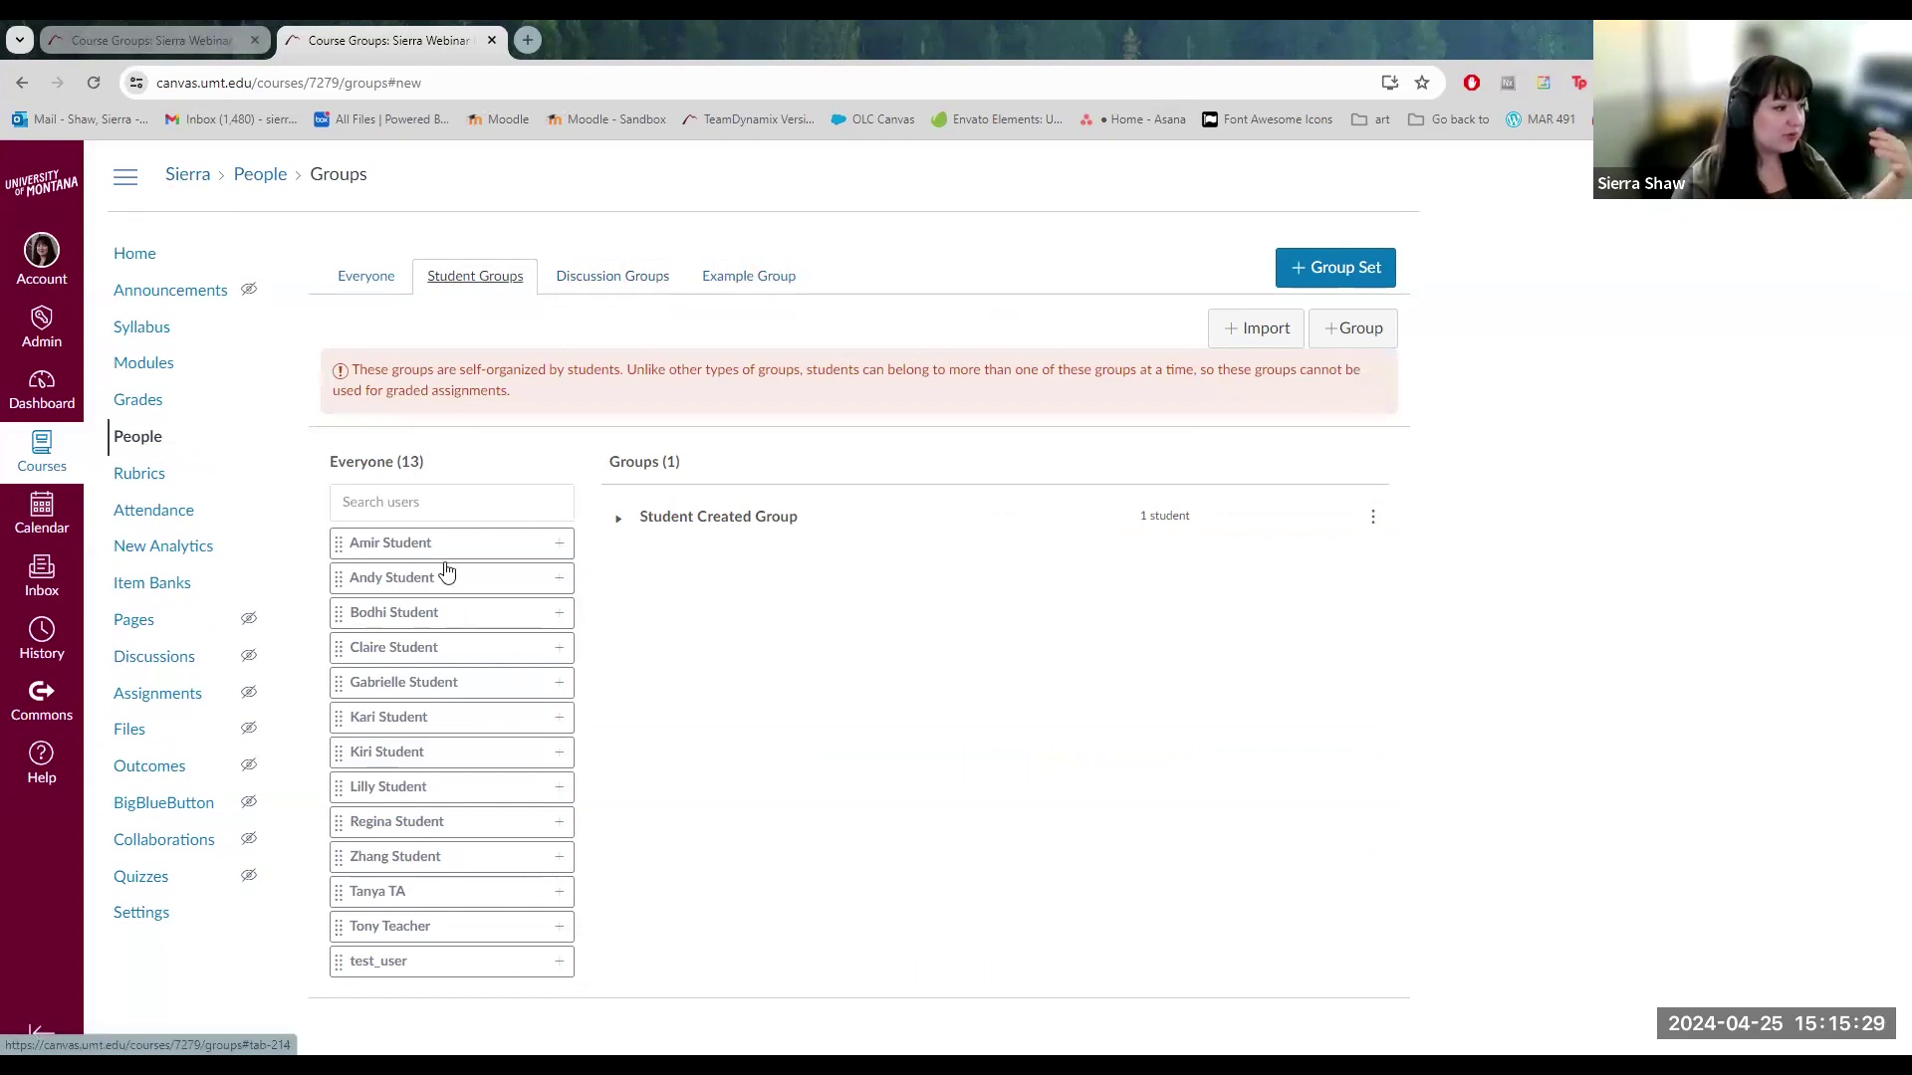
Expand Student Created Group and Discussion Groups 1 and 2, then drag the test user into Group 1.
click(618, 518)
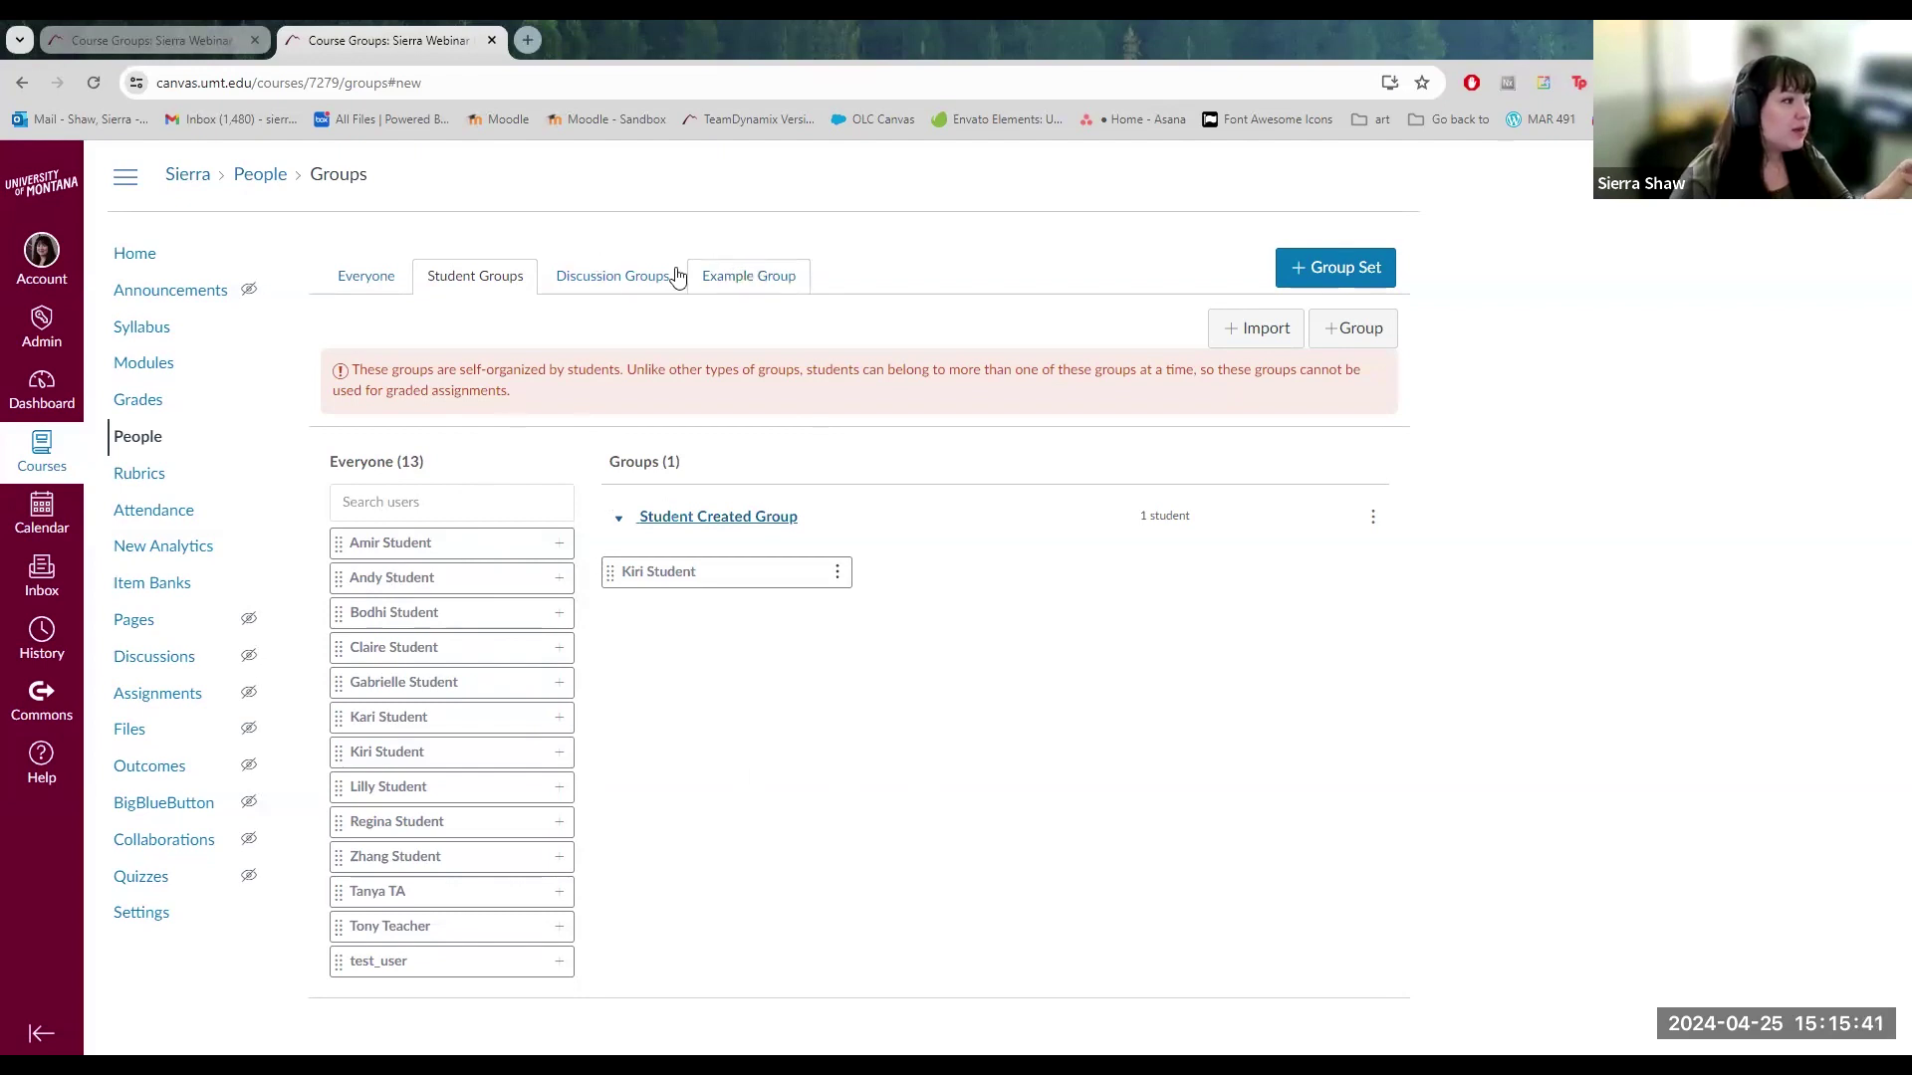
click(631, 275)
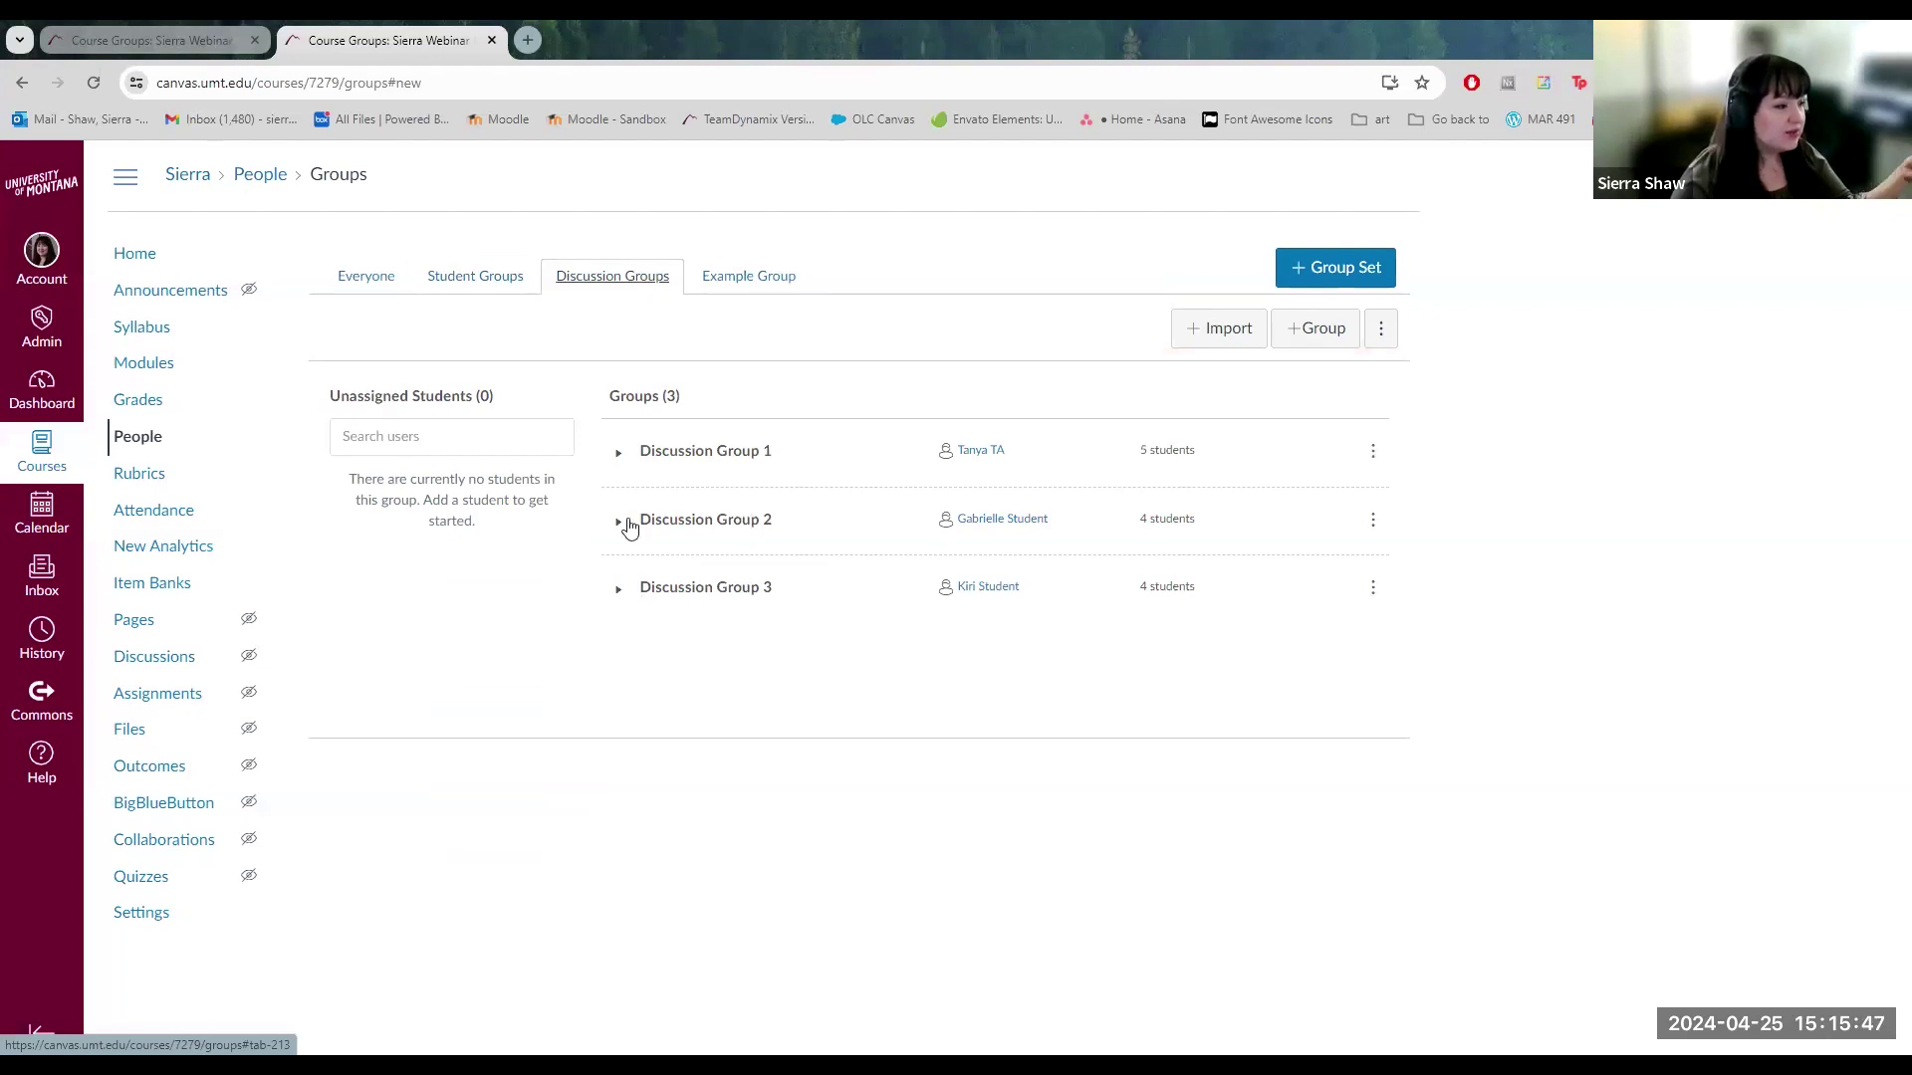
click(618, 533)
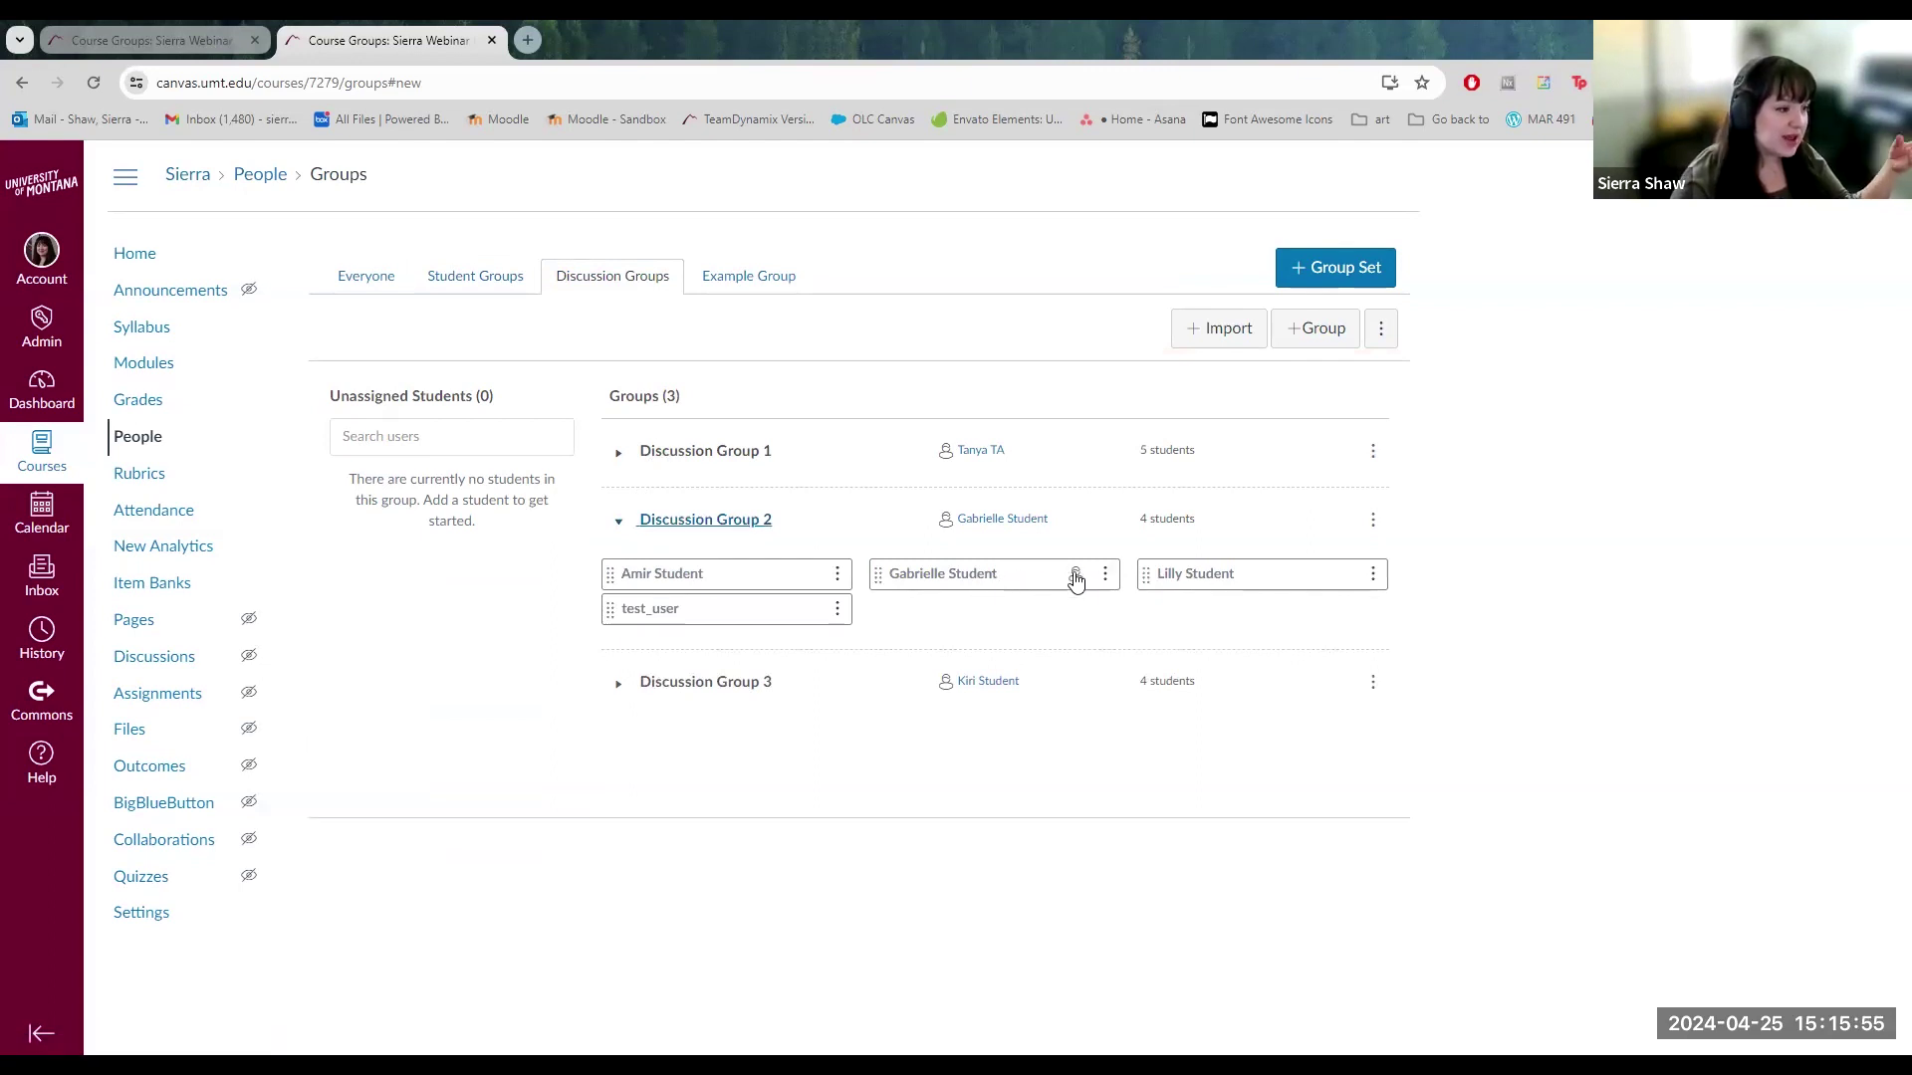
click(618, 460)
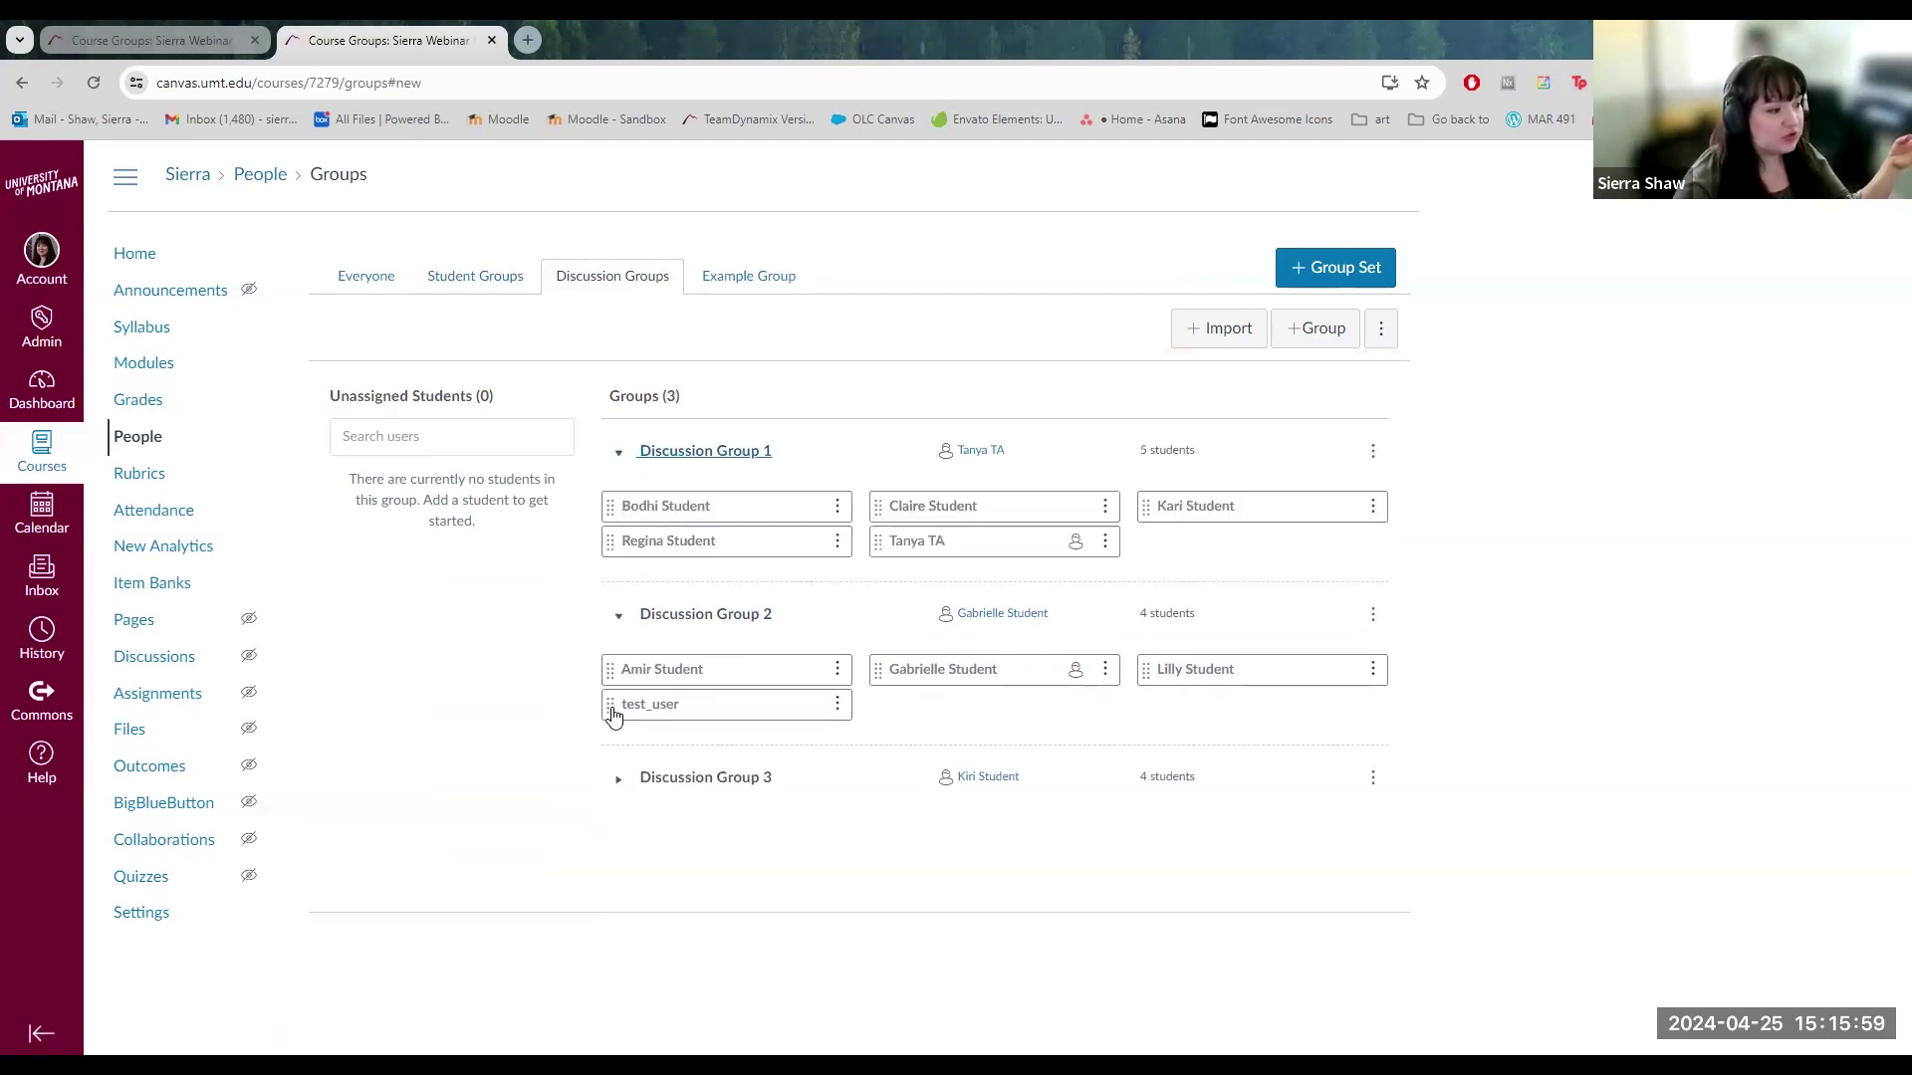
mouse_move(613, 715)
mouse_down()
mouse_move(876, 558)
mouse_move(1001, 520)
mouse_move(1154, 537)
mouse_up()
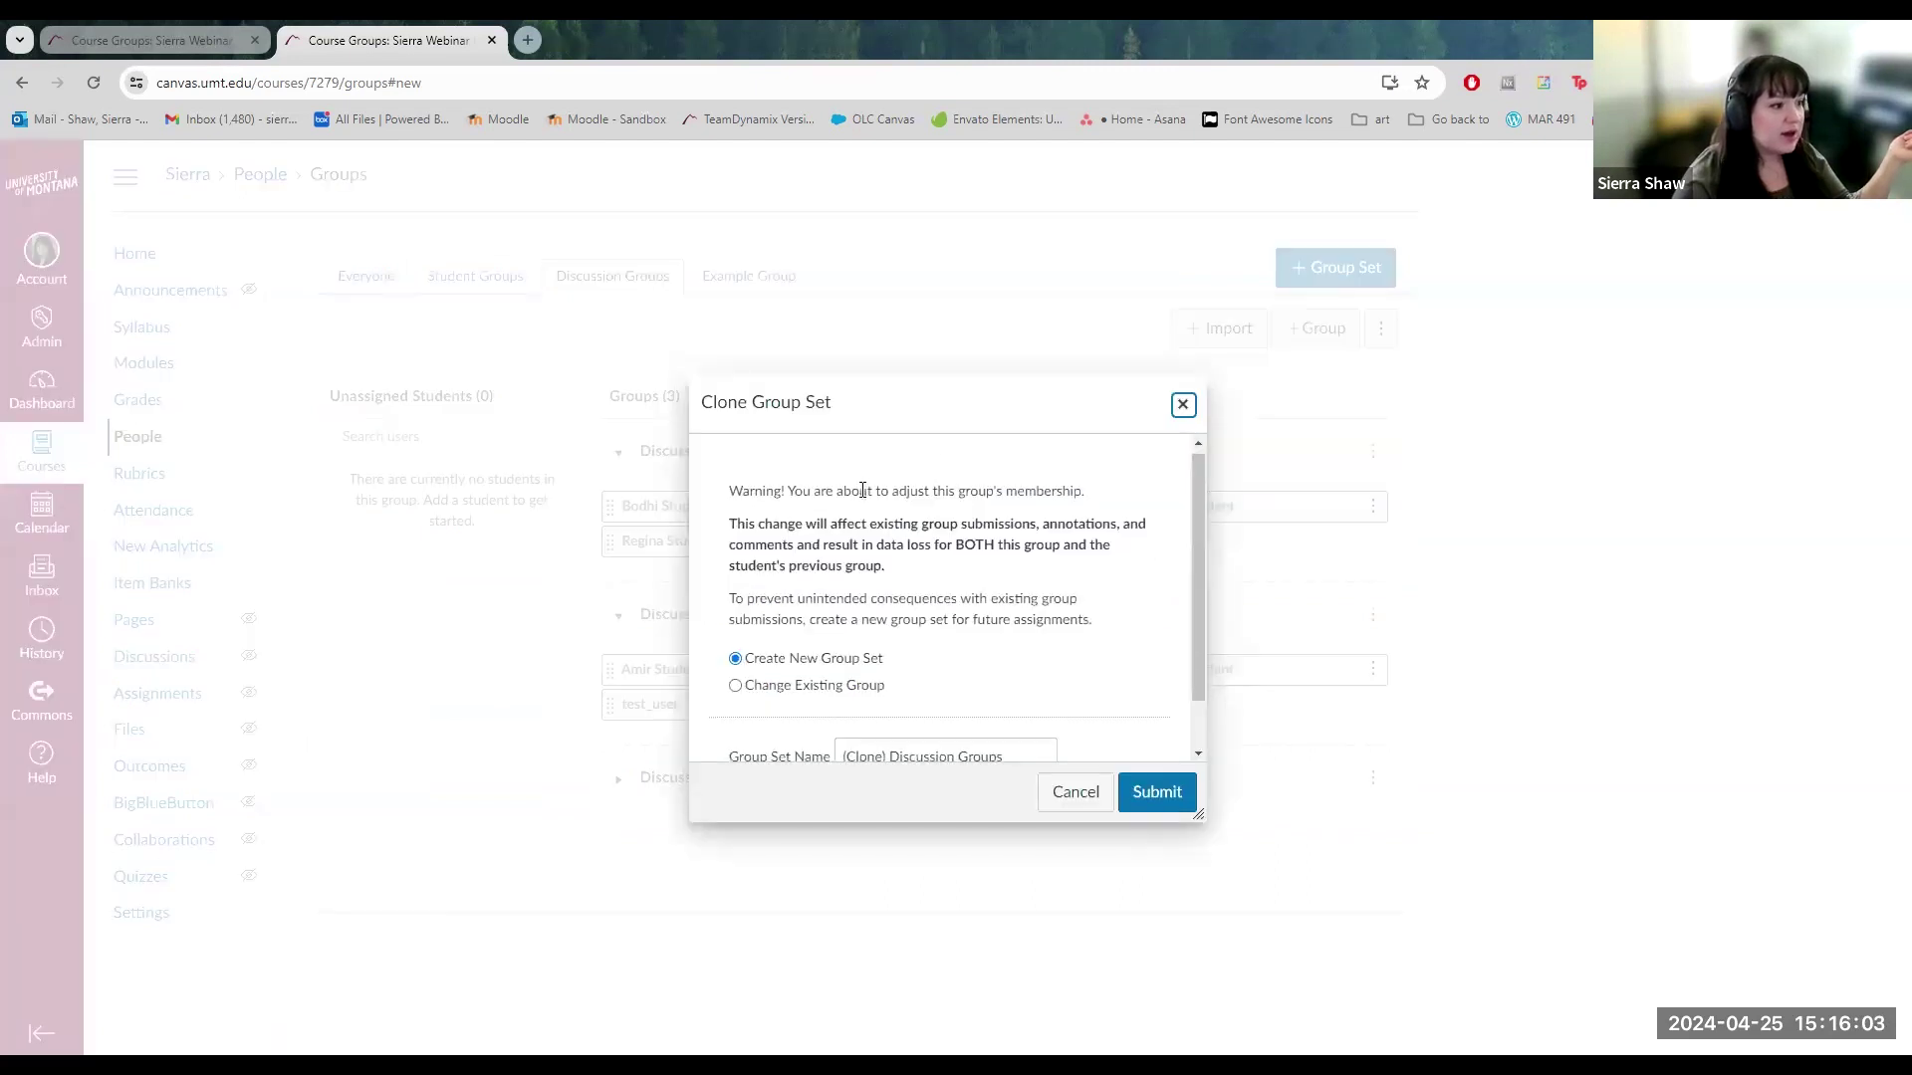
Dismiss the Clone Group Set warning, inspect Example Groups 1 and 2, then return to Everyone.
scroll(862, 489, down, 1)
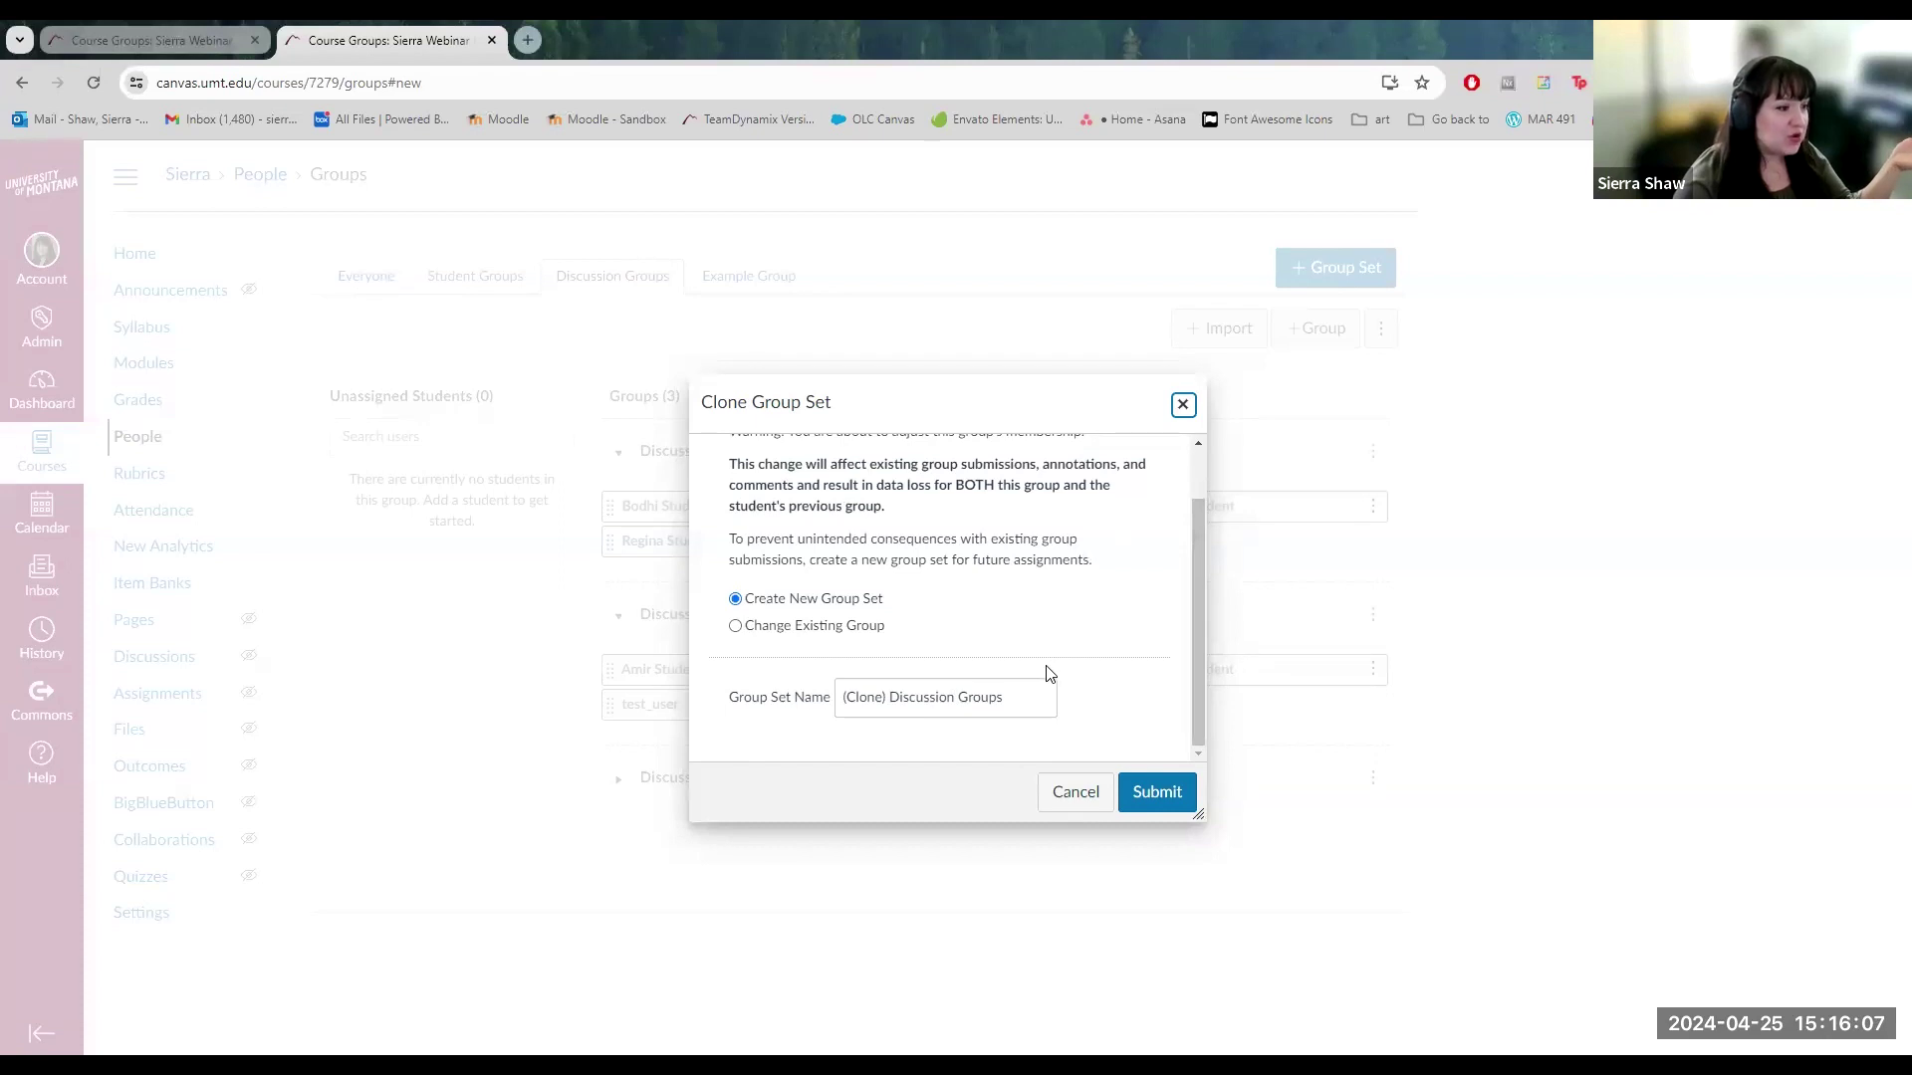
scroll(1095, 667, up, 1)
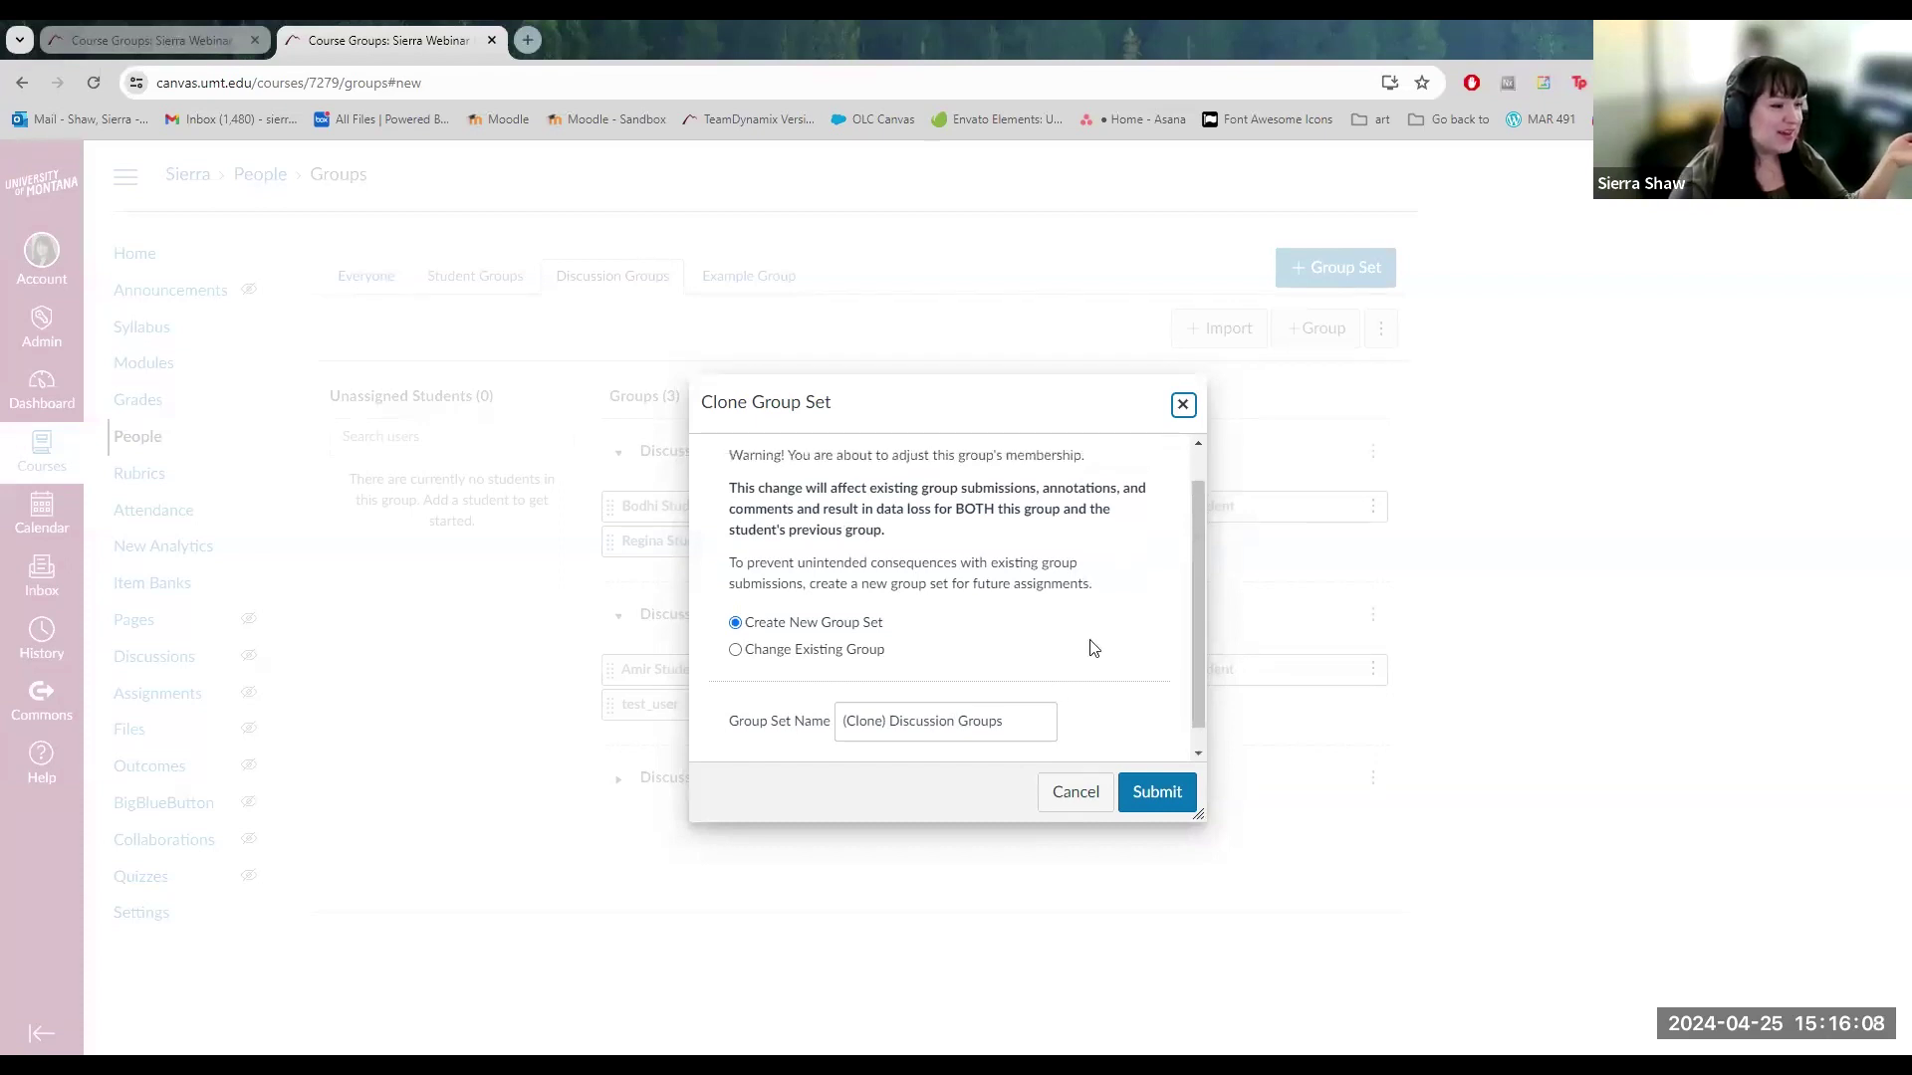
click(1182, 410)
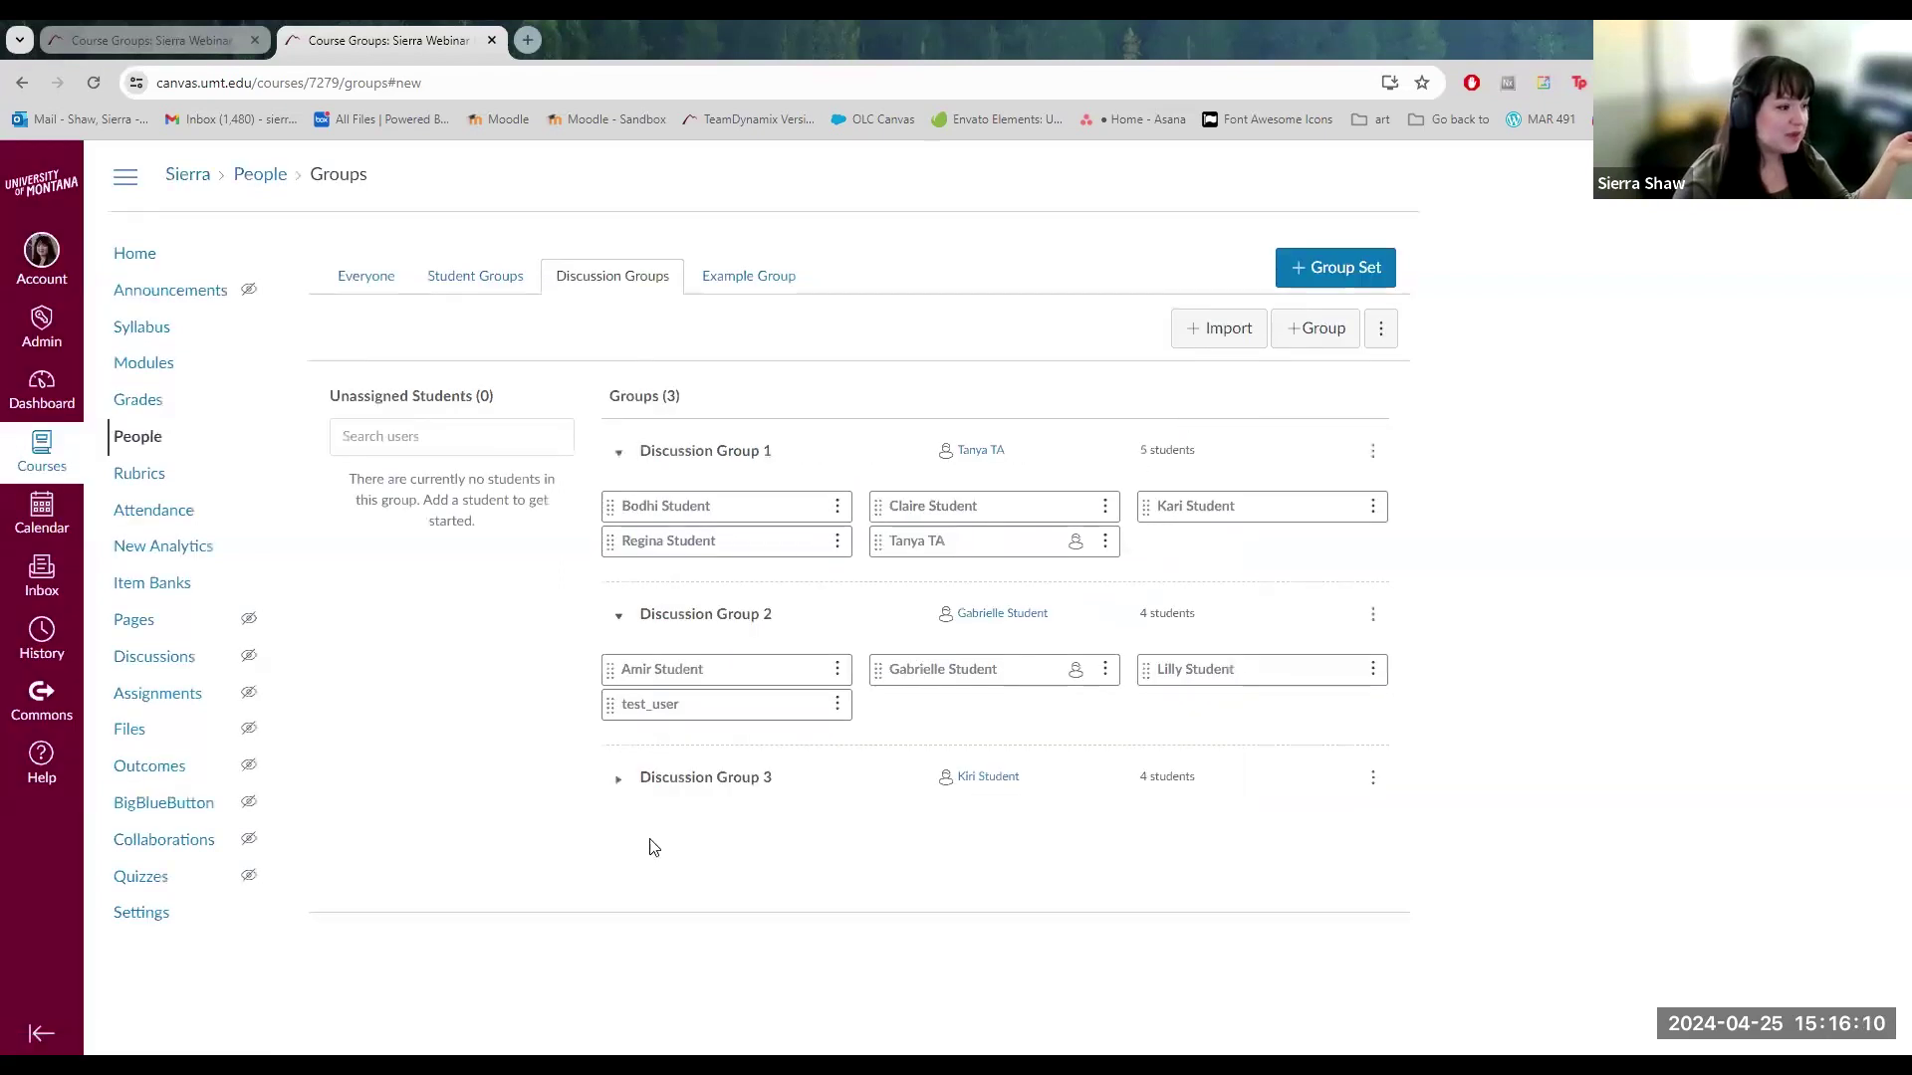
click(765, 278)
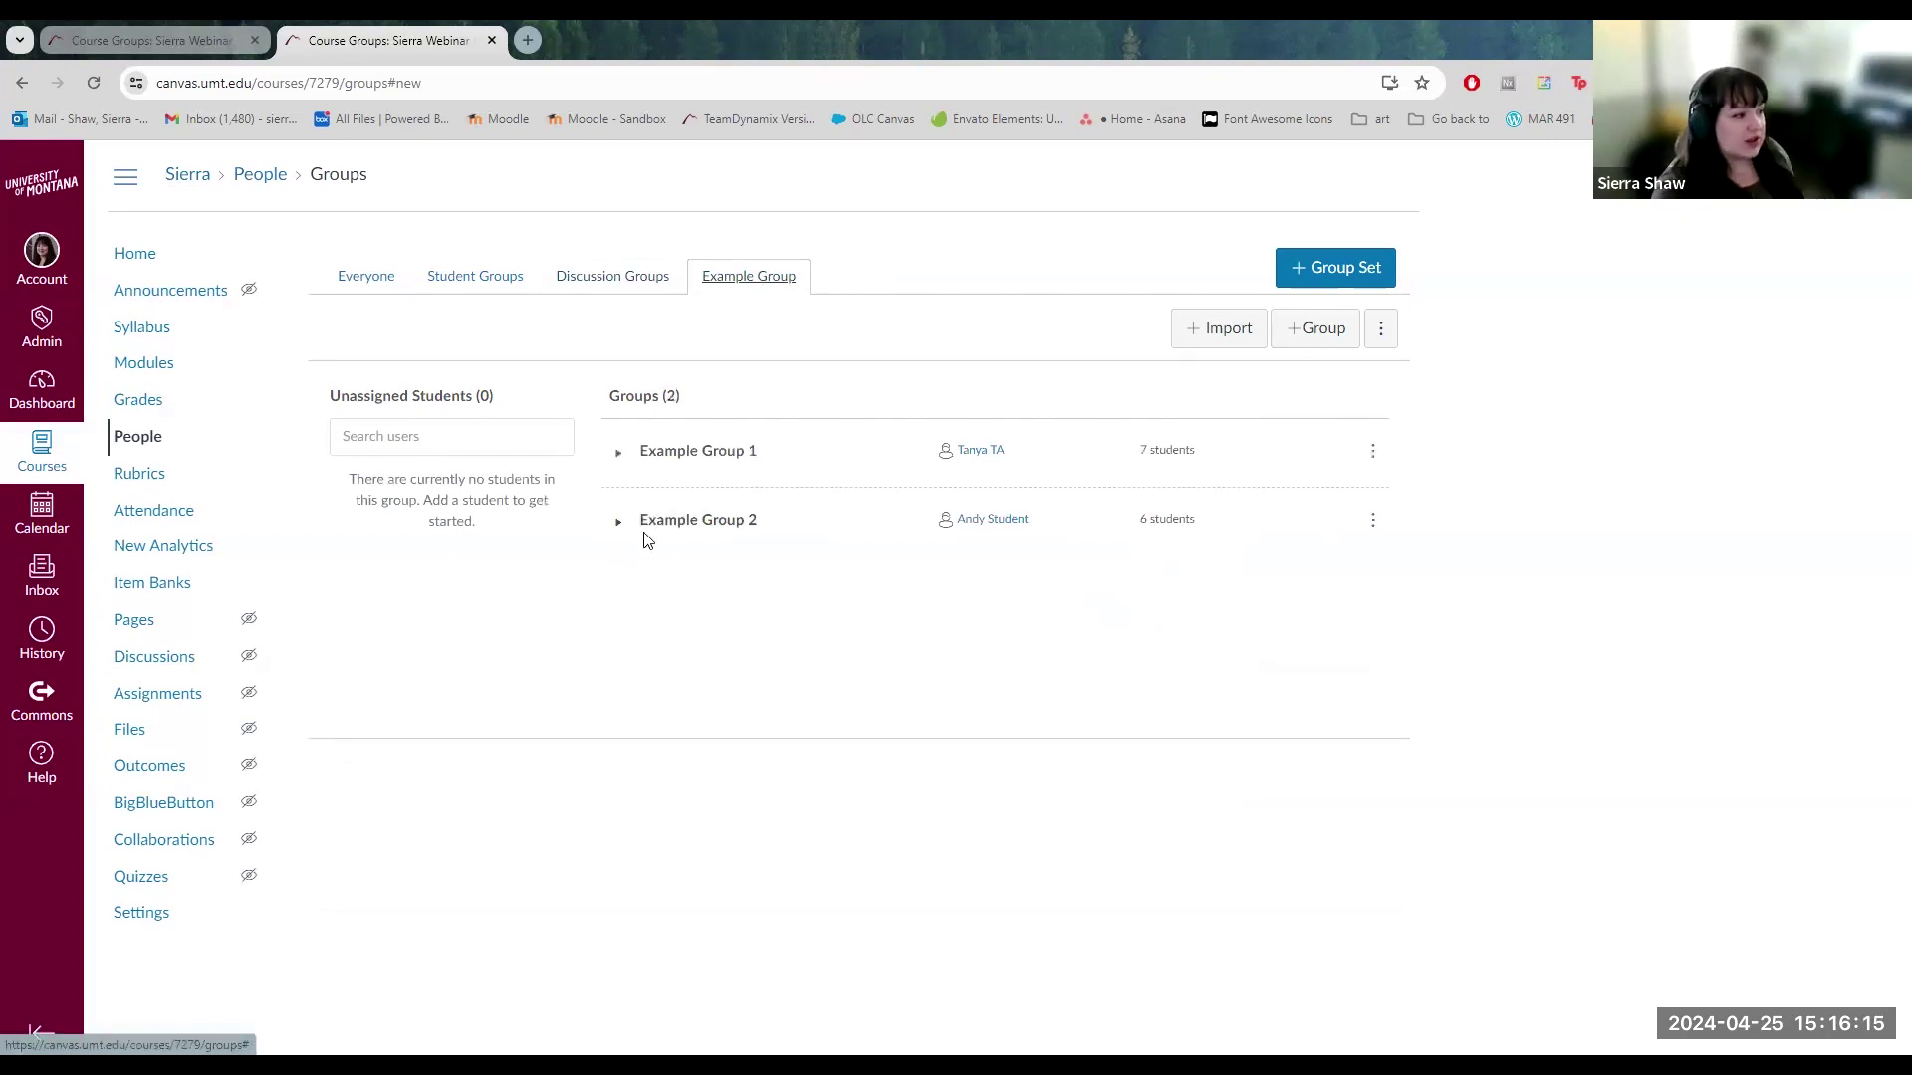
click(618, 521)
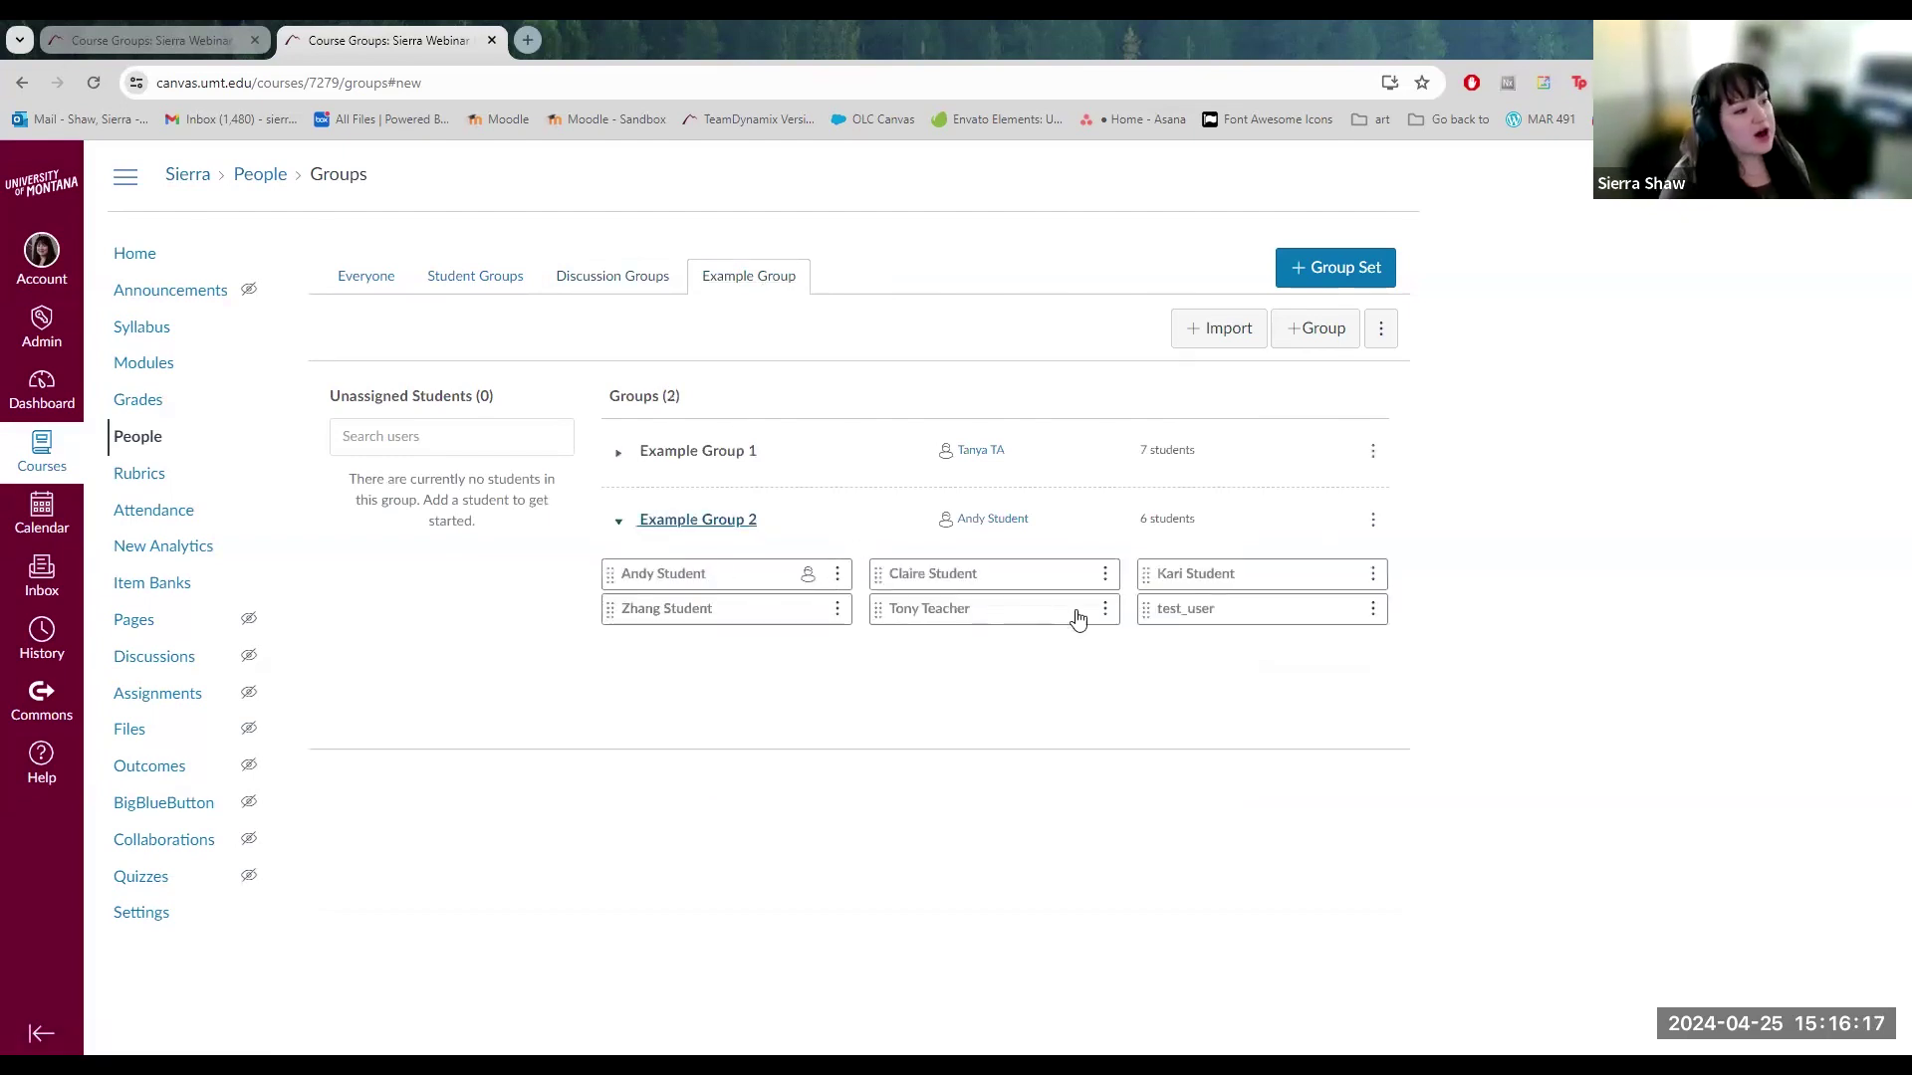
click(620, 453)
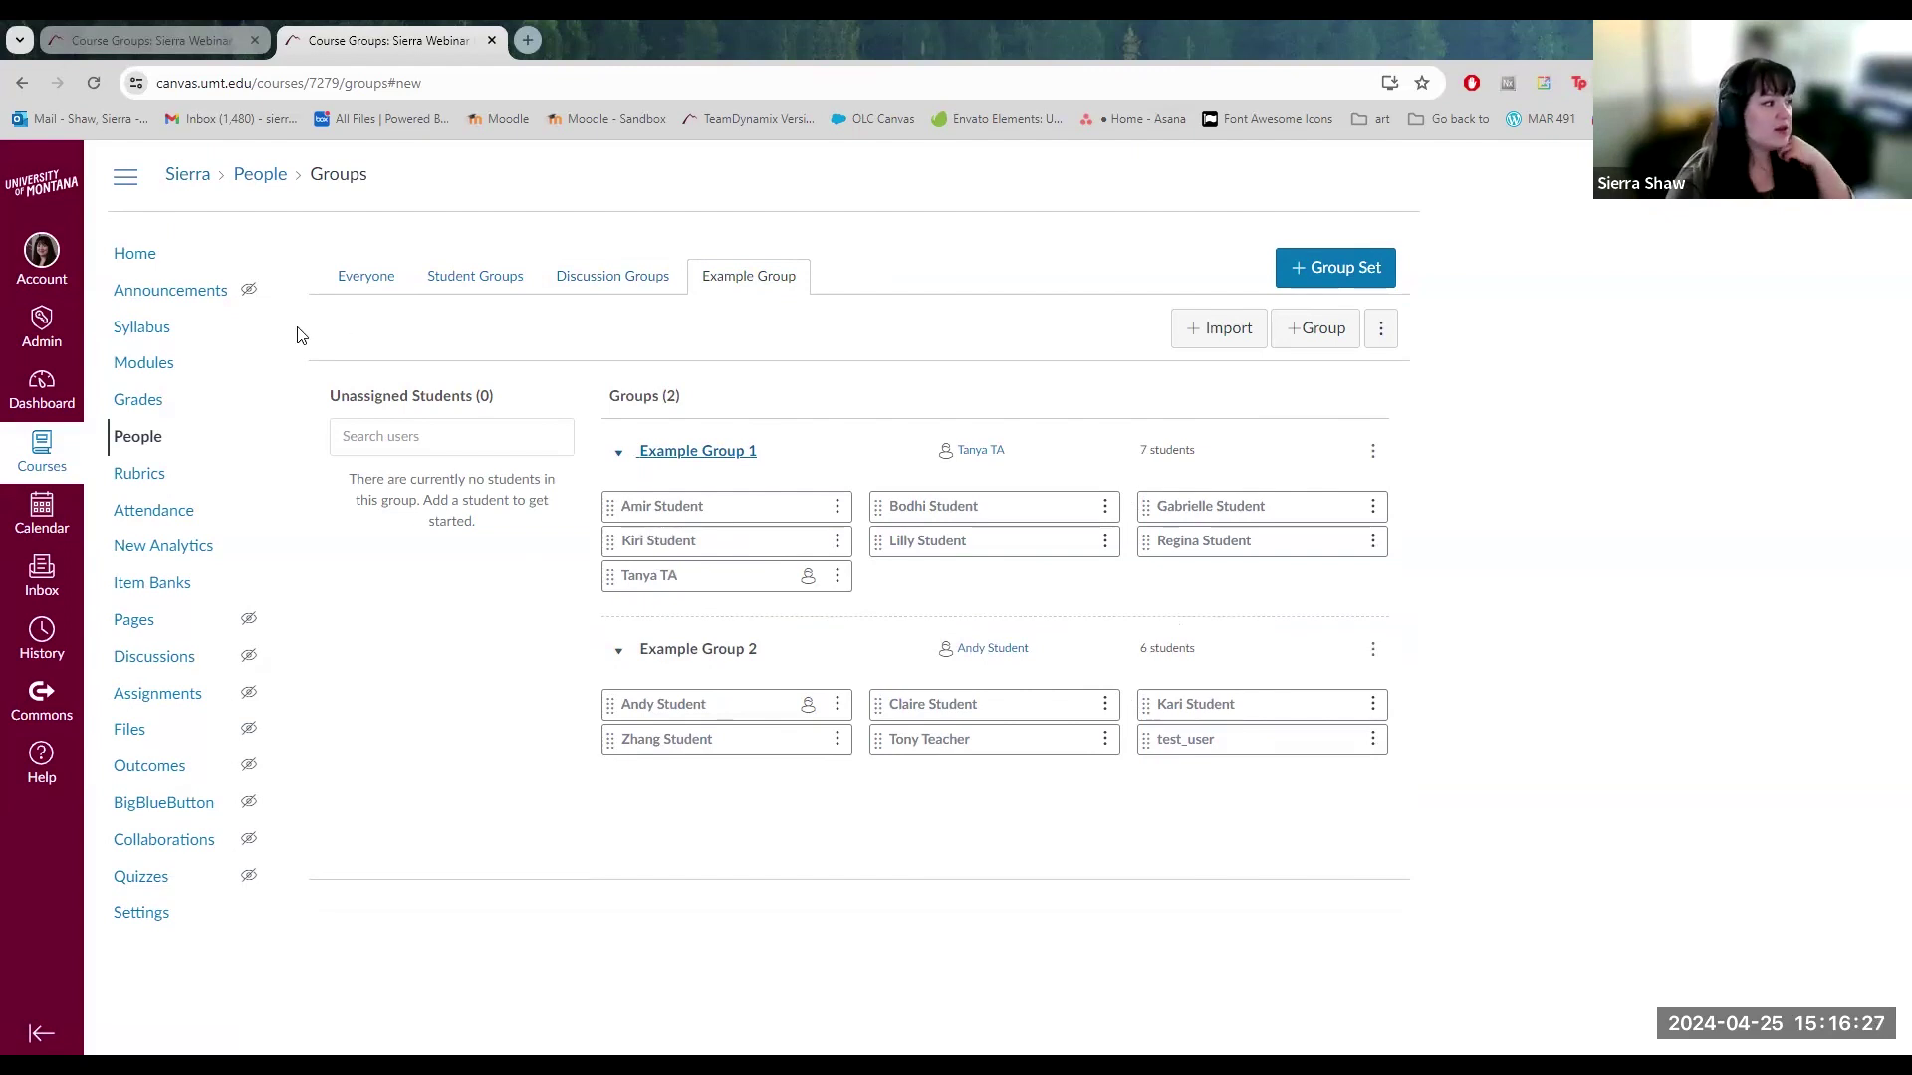
click(390, 275)
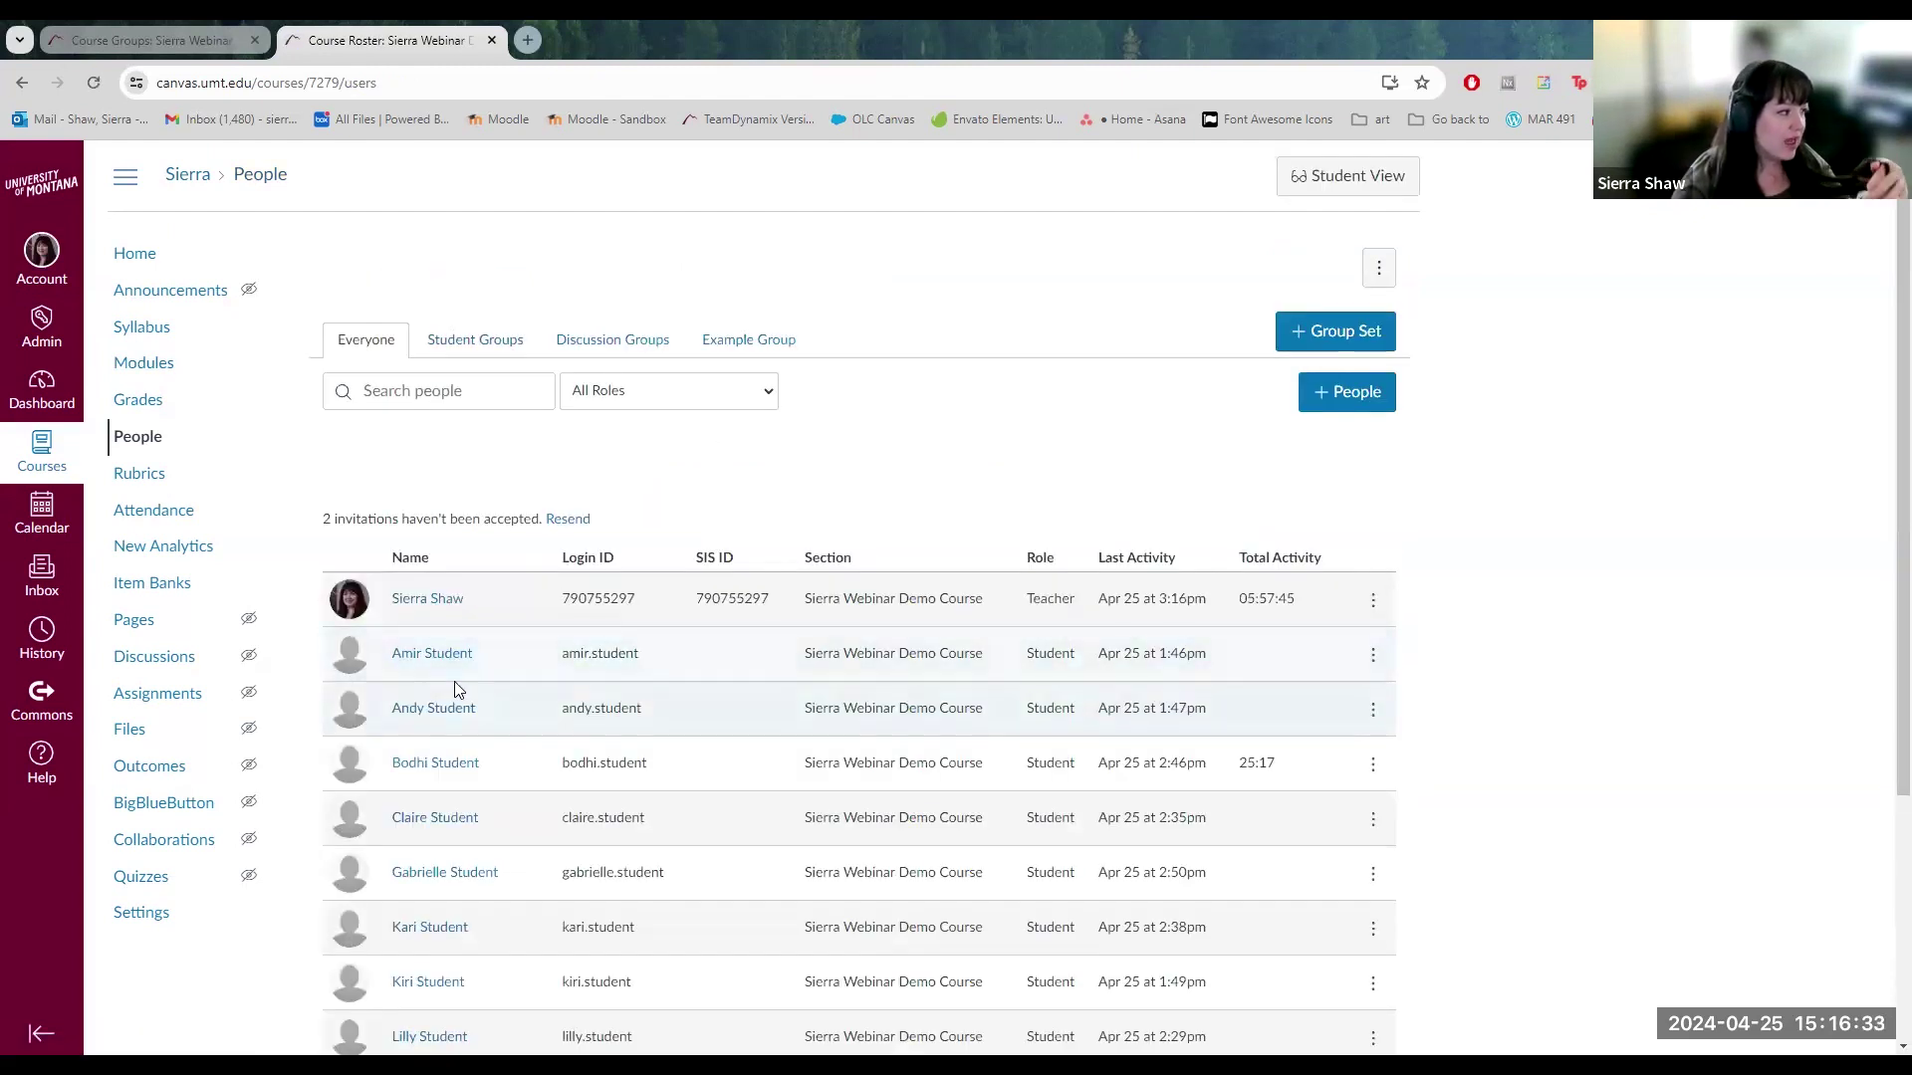
Act as a student from the People roster and open the course Modules.
click(456, 658)
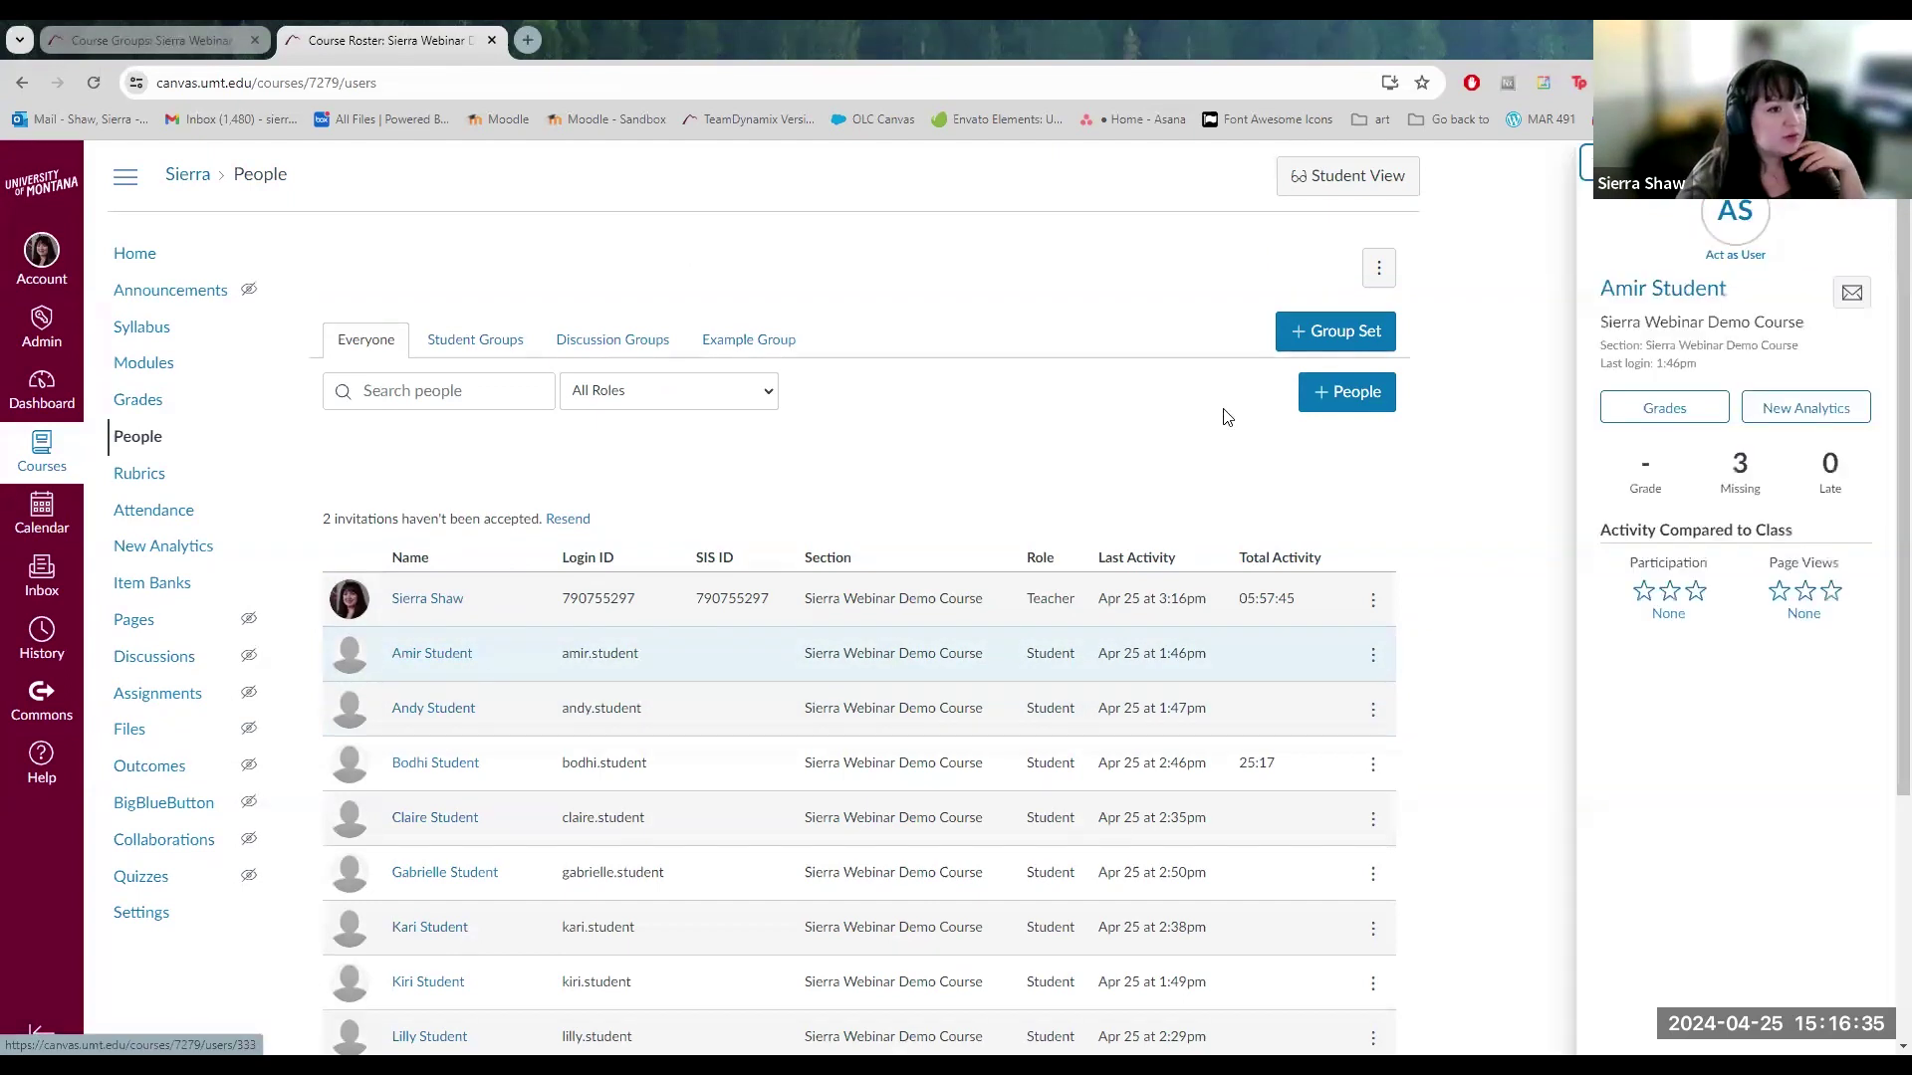
click(1735, 257)
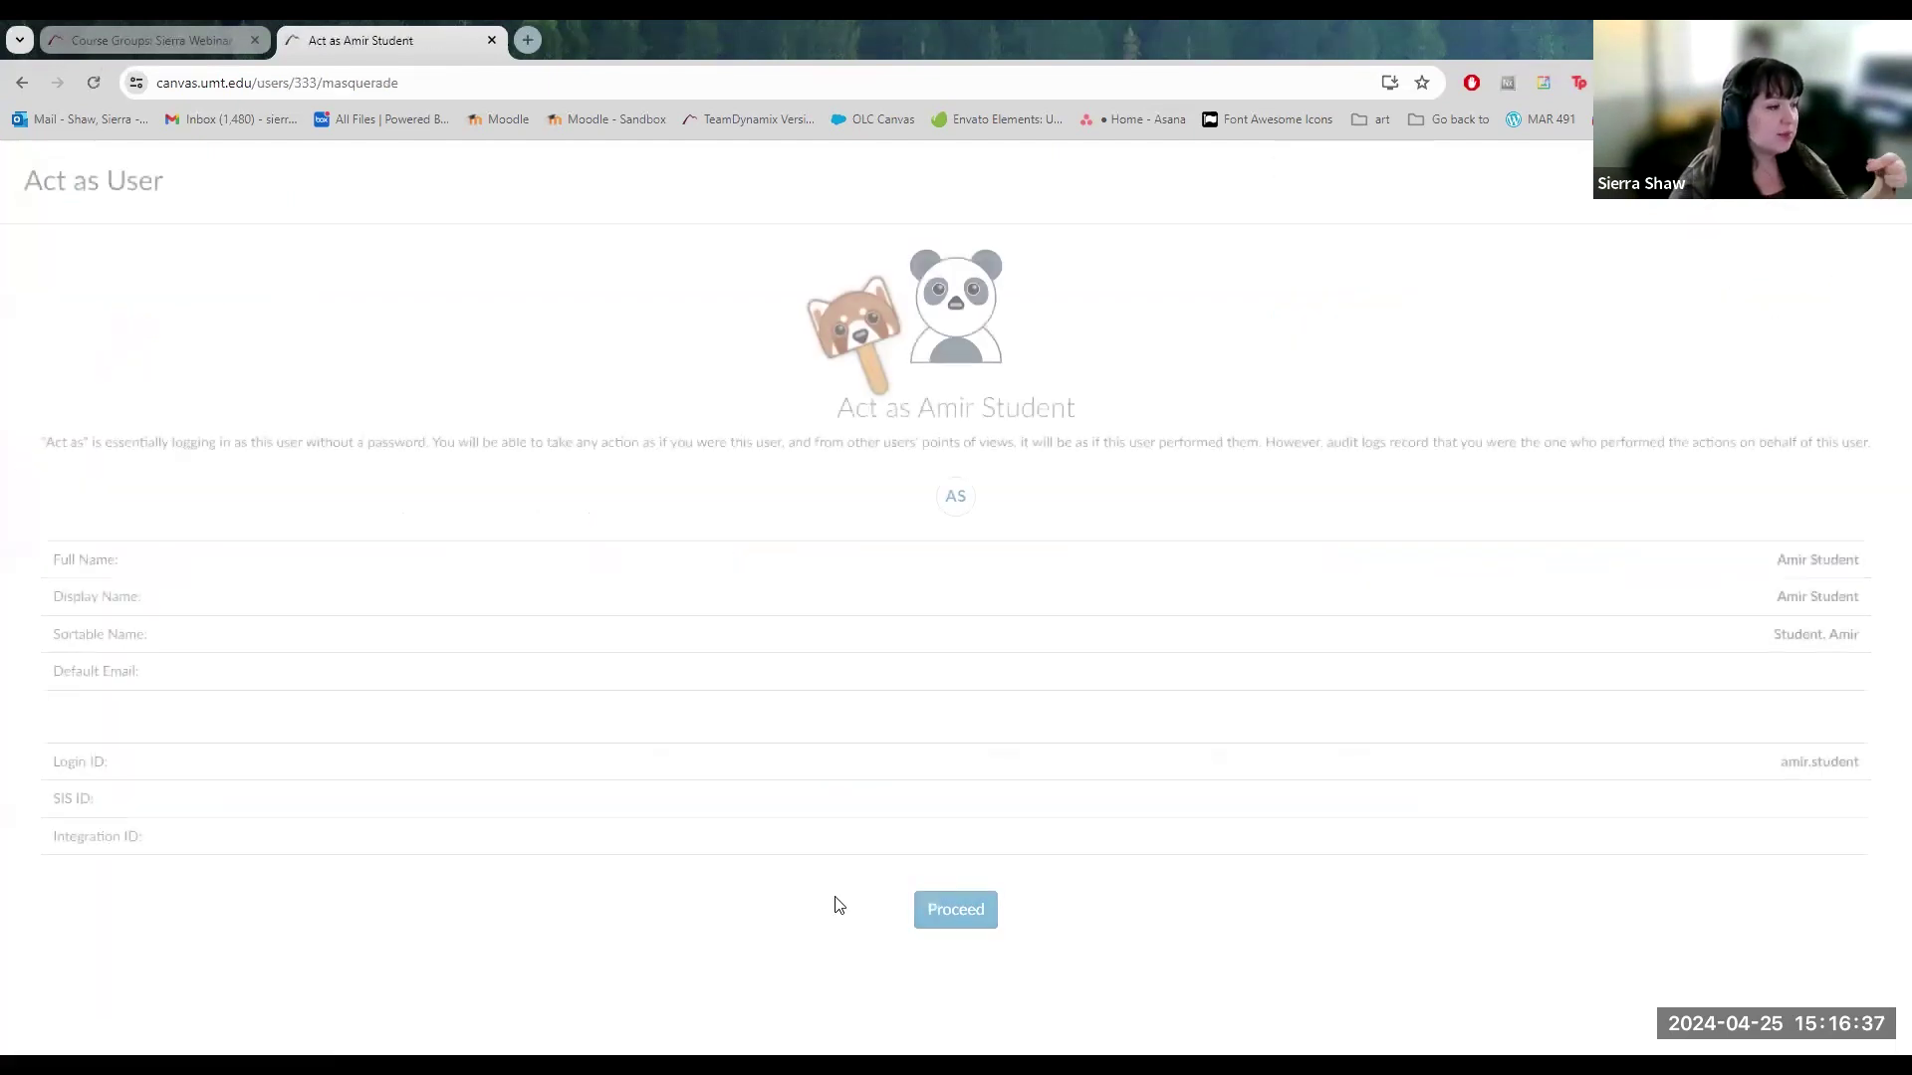
click(966, 911)
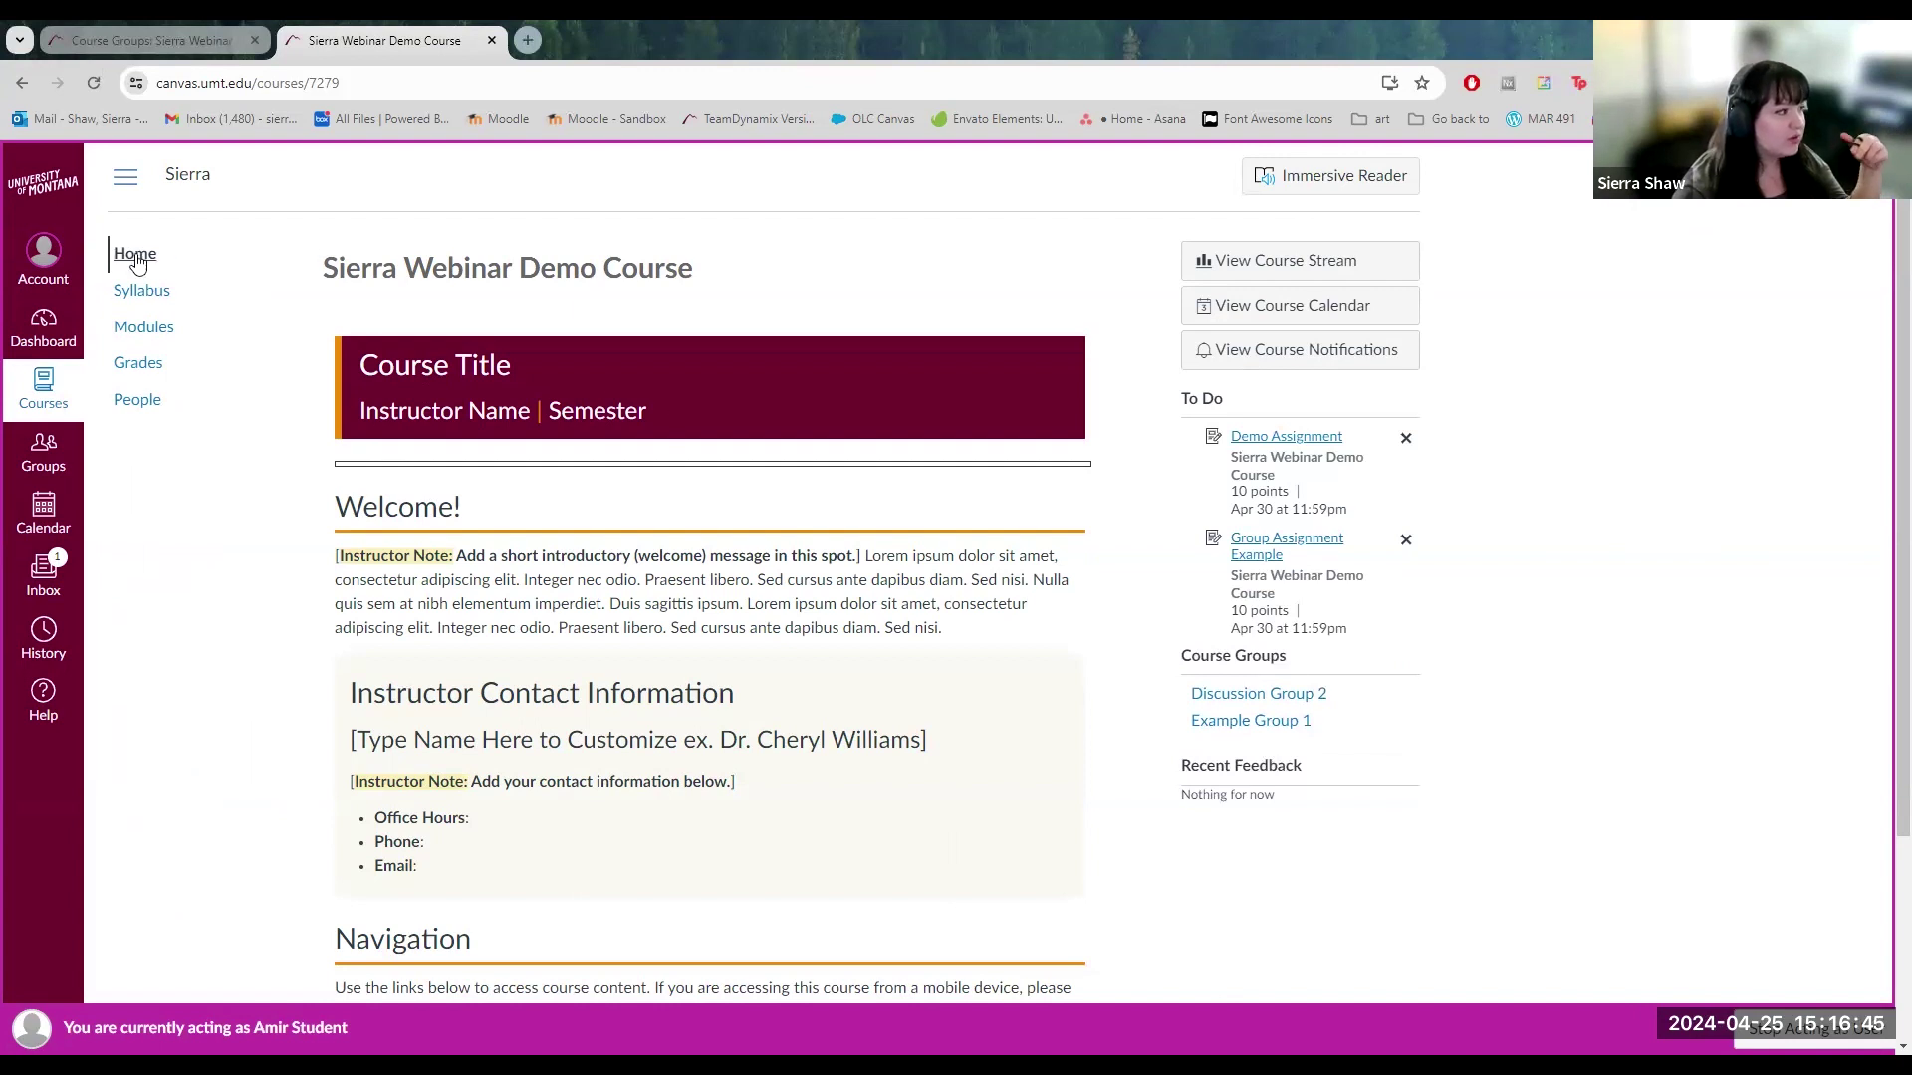
click(164, 340)
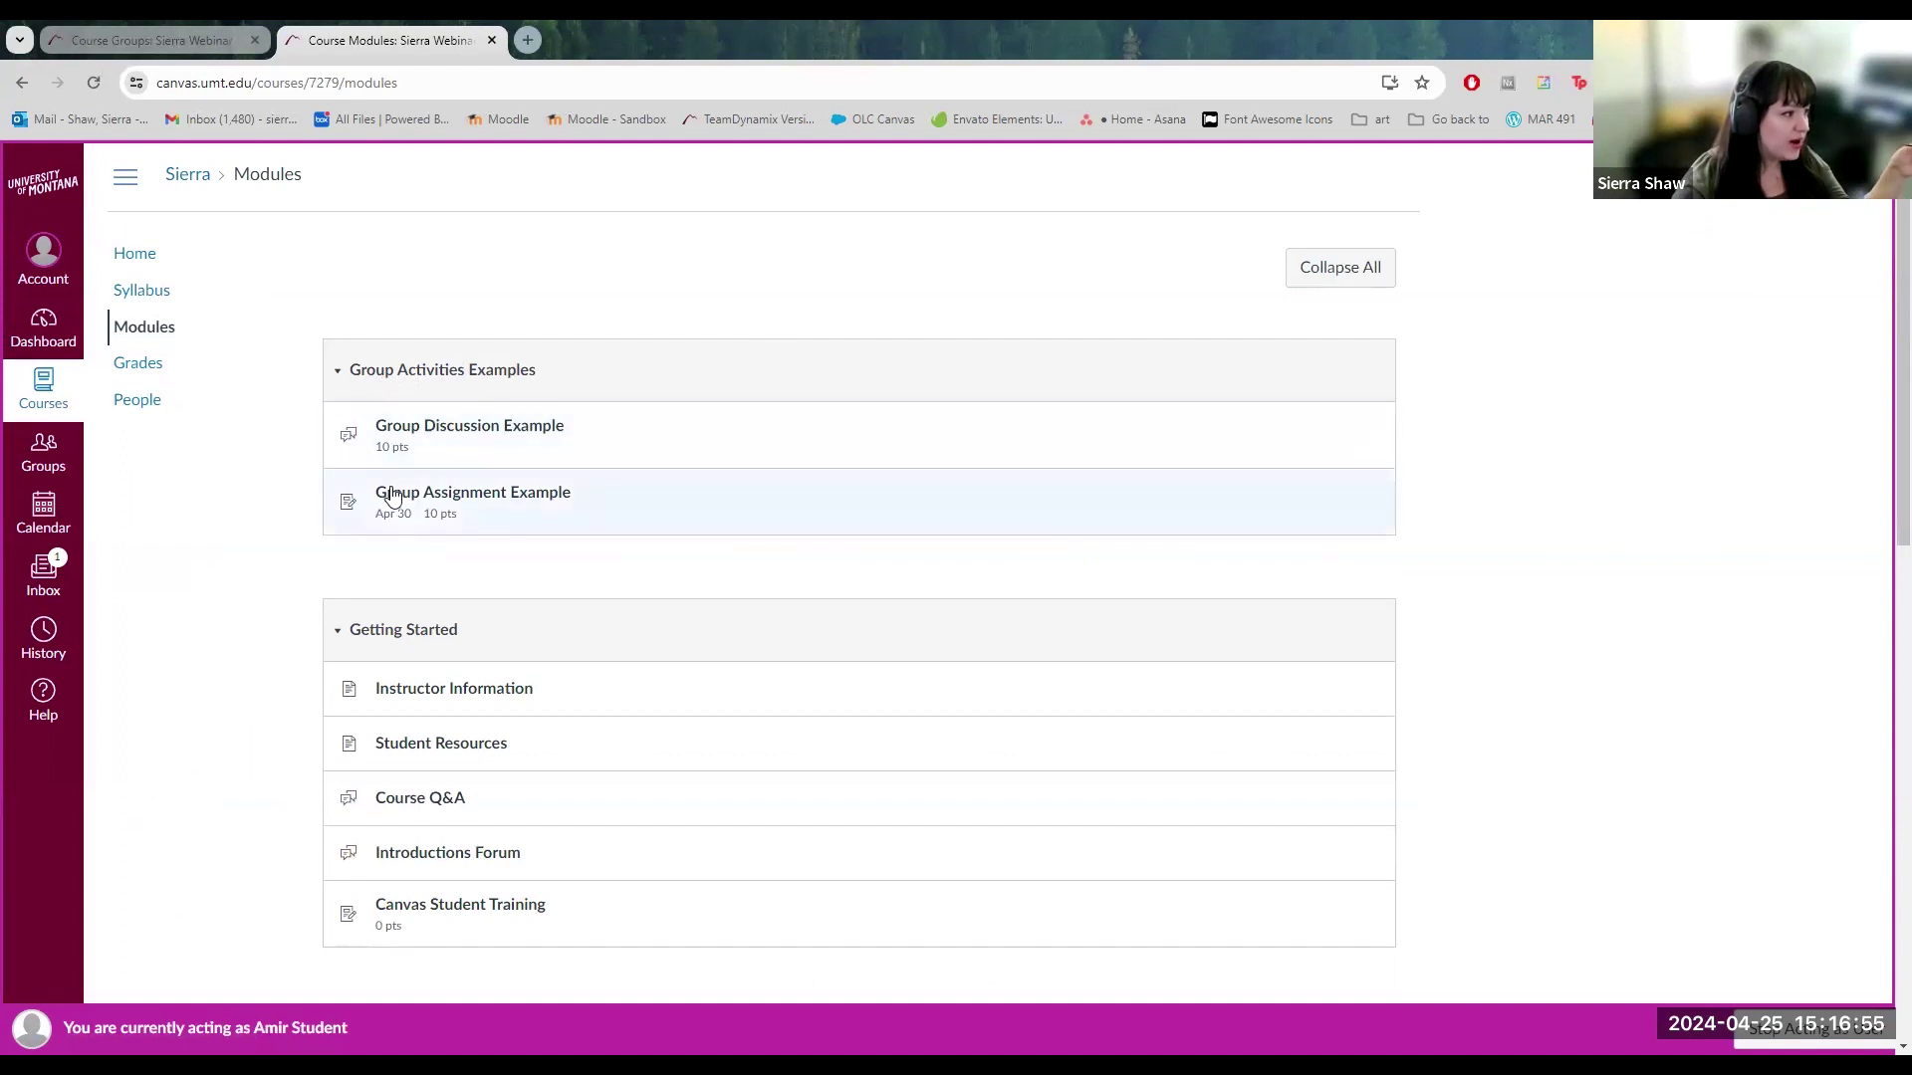
As the student, open Group Discussion Example and browse the group's Home, Announcements, People and Discussions.
click(464, 429)
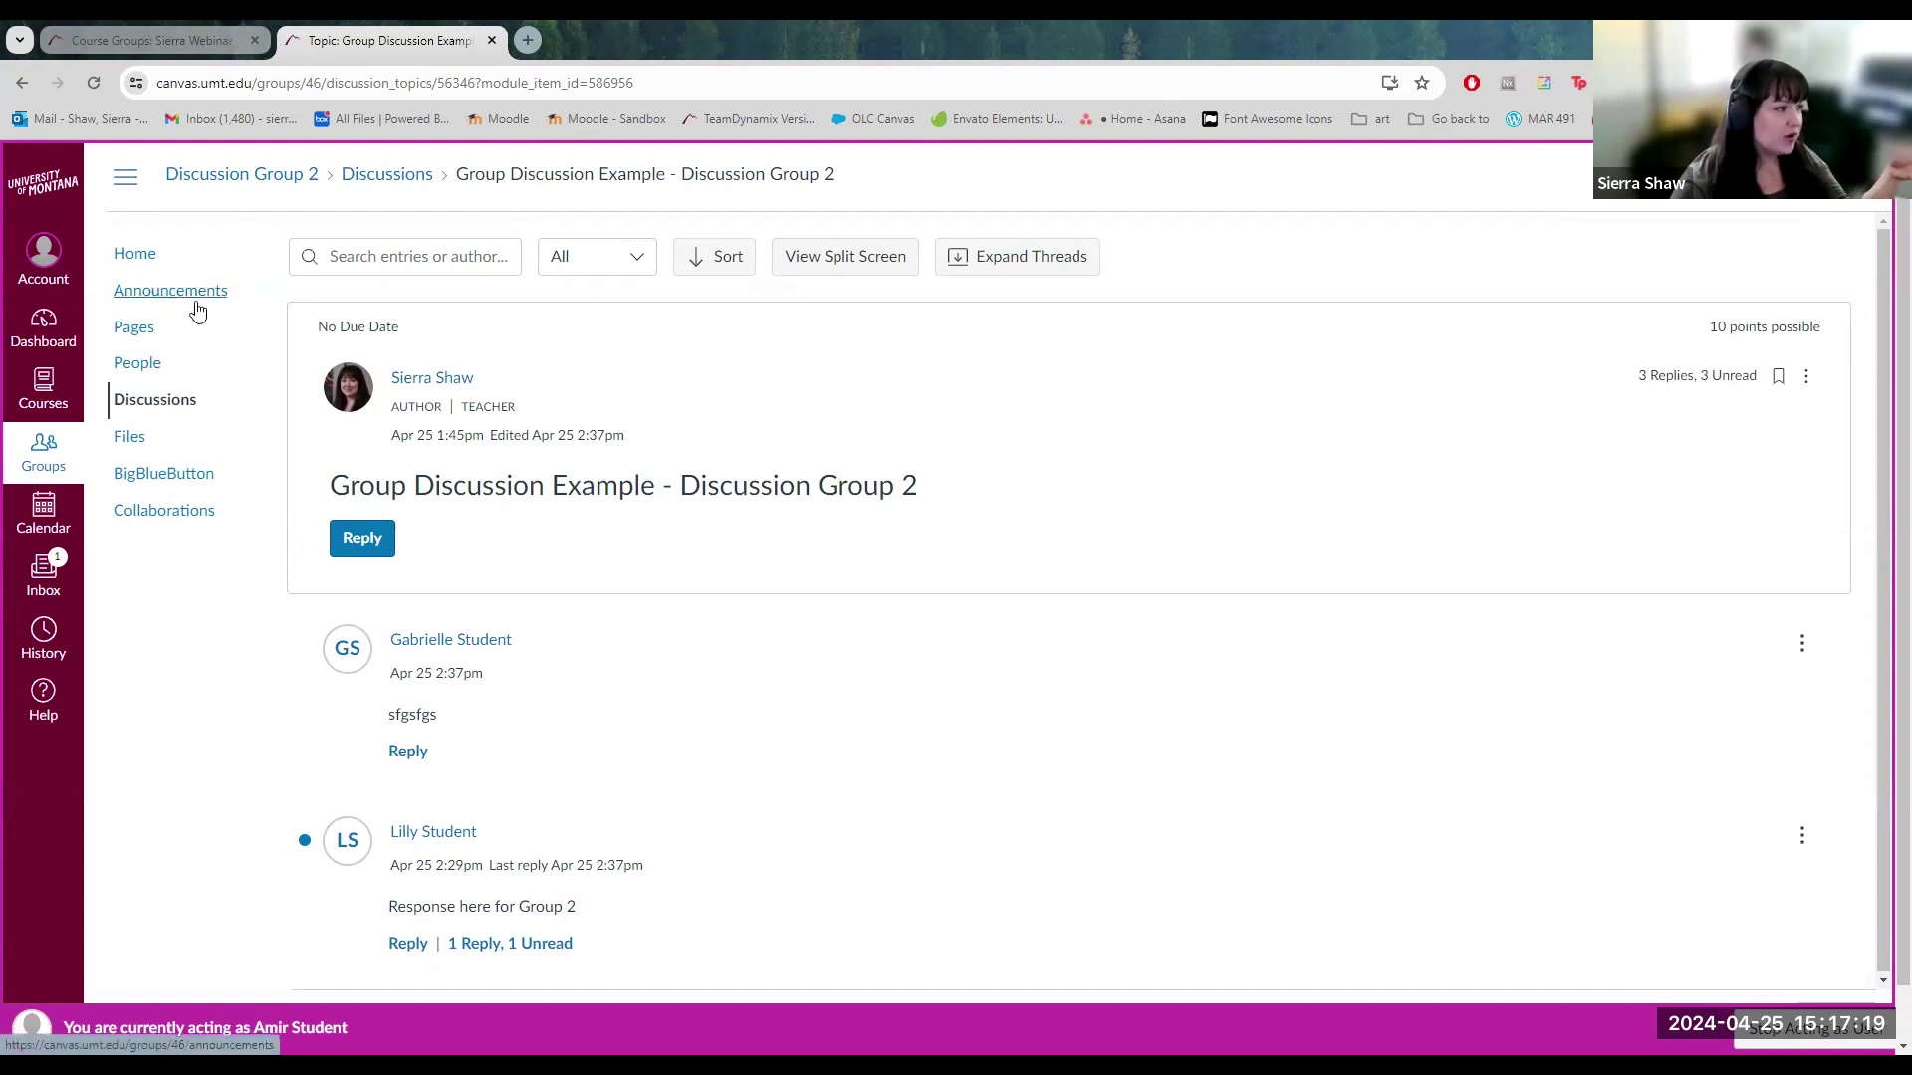
click(147, 256)
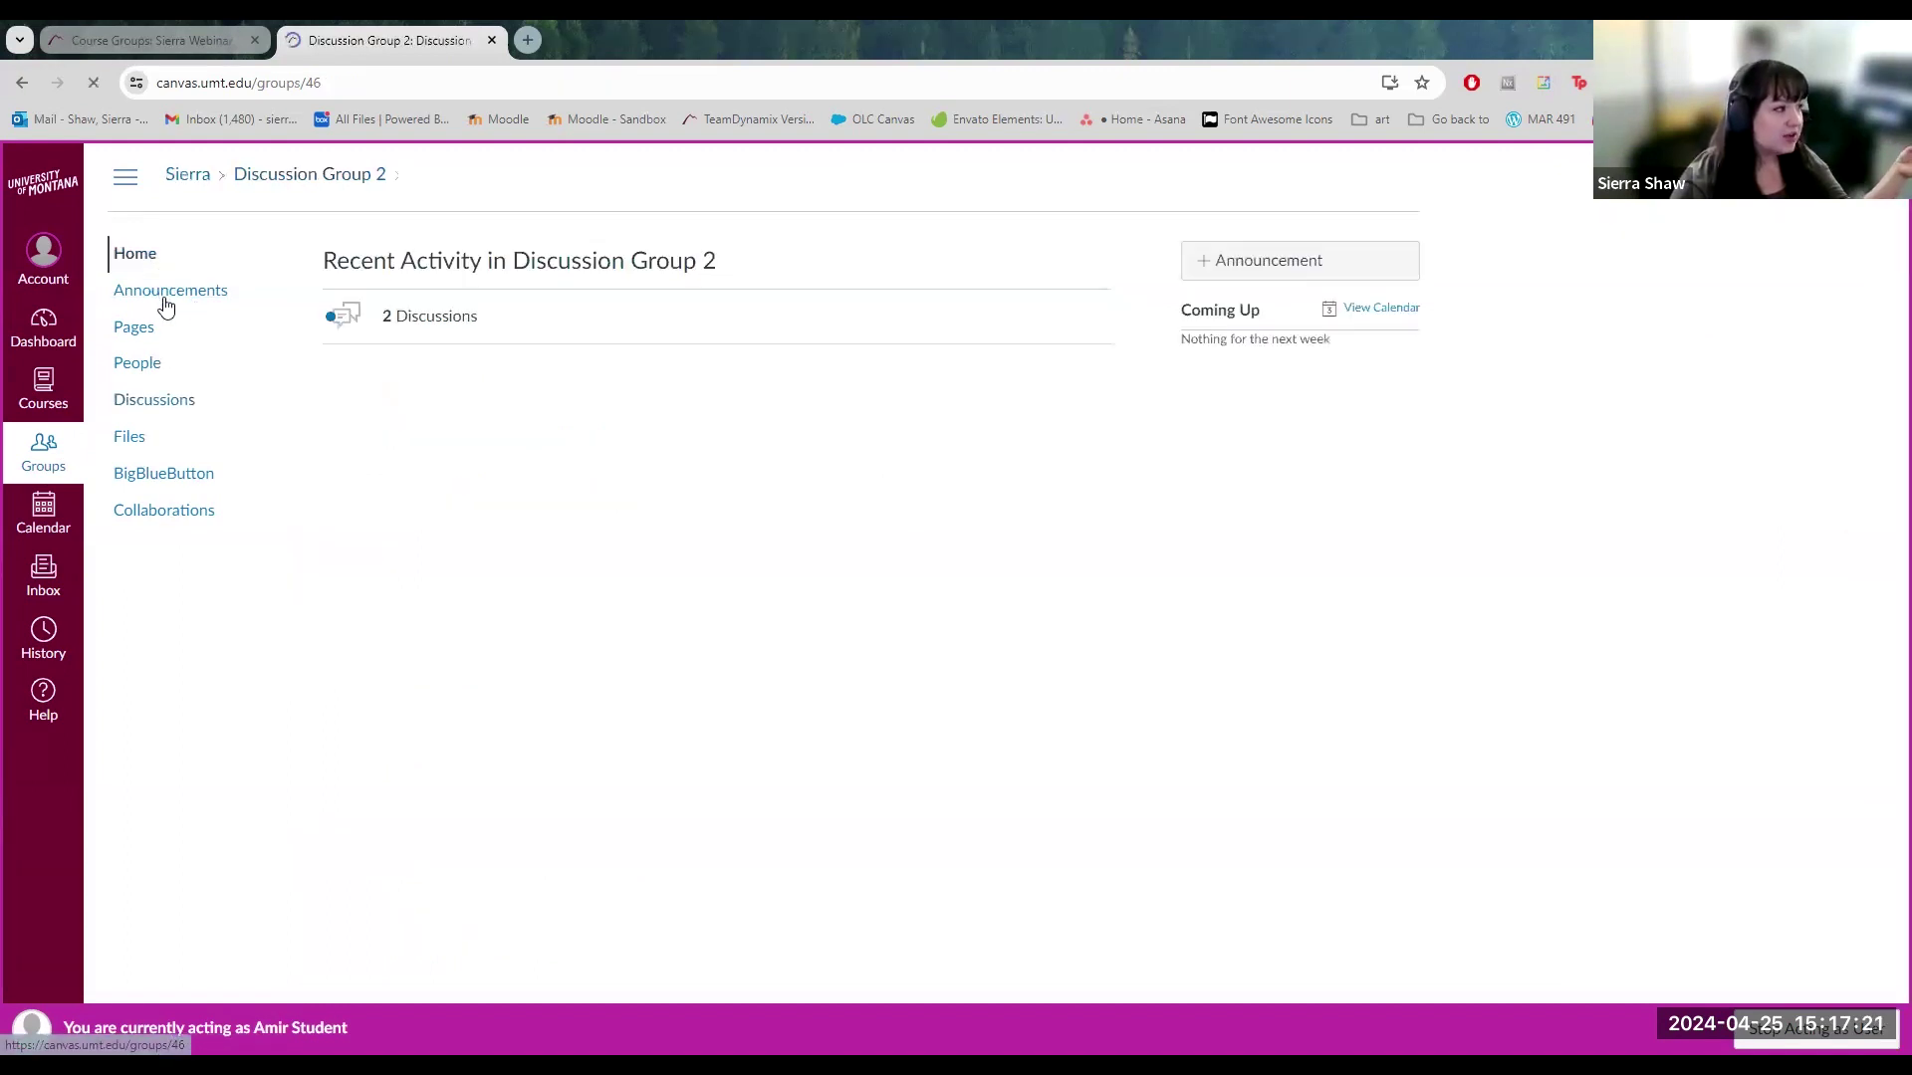
click(171, 301)
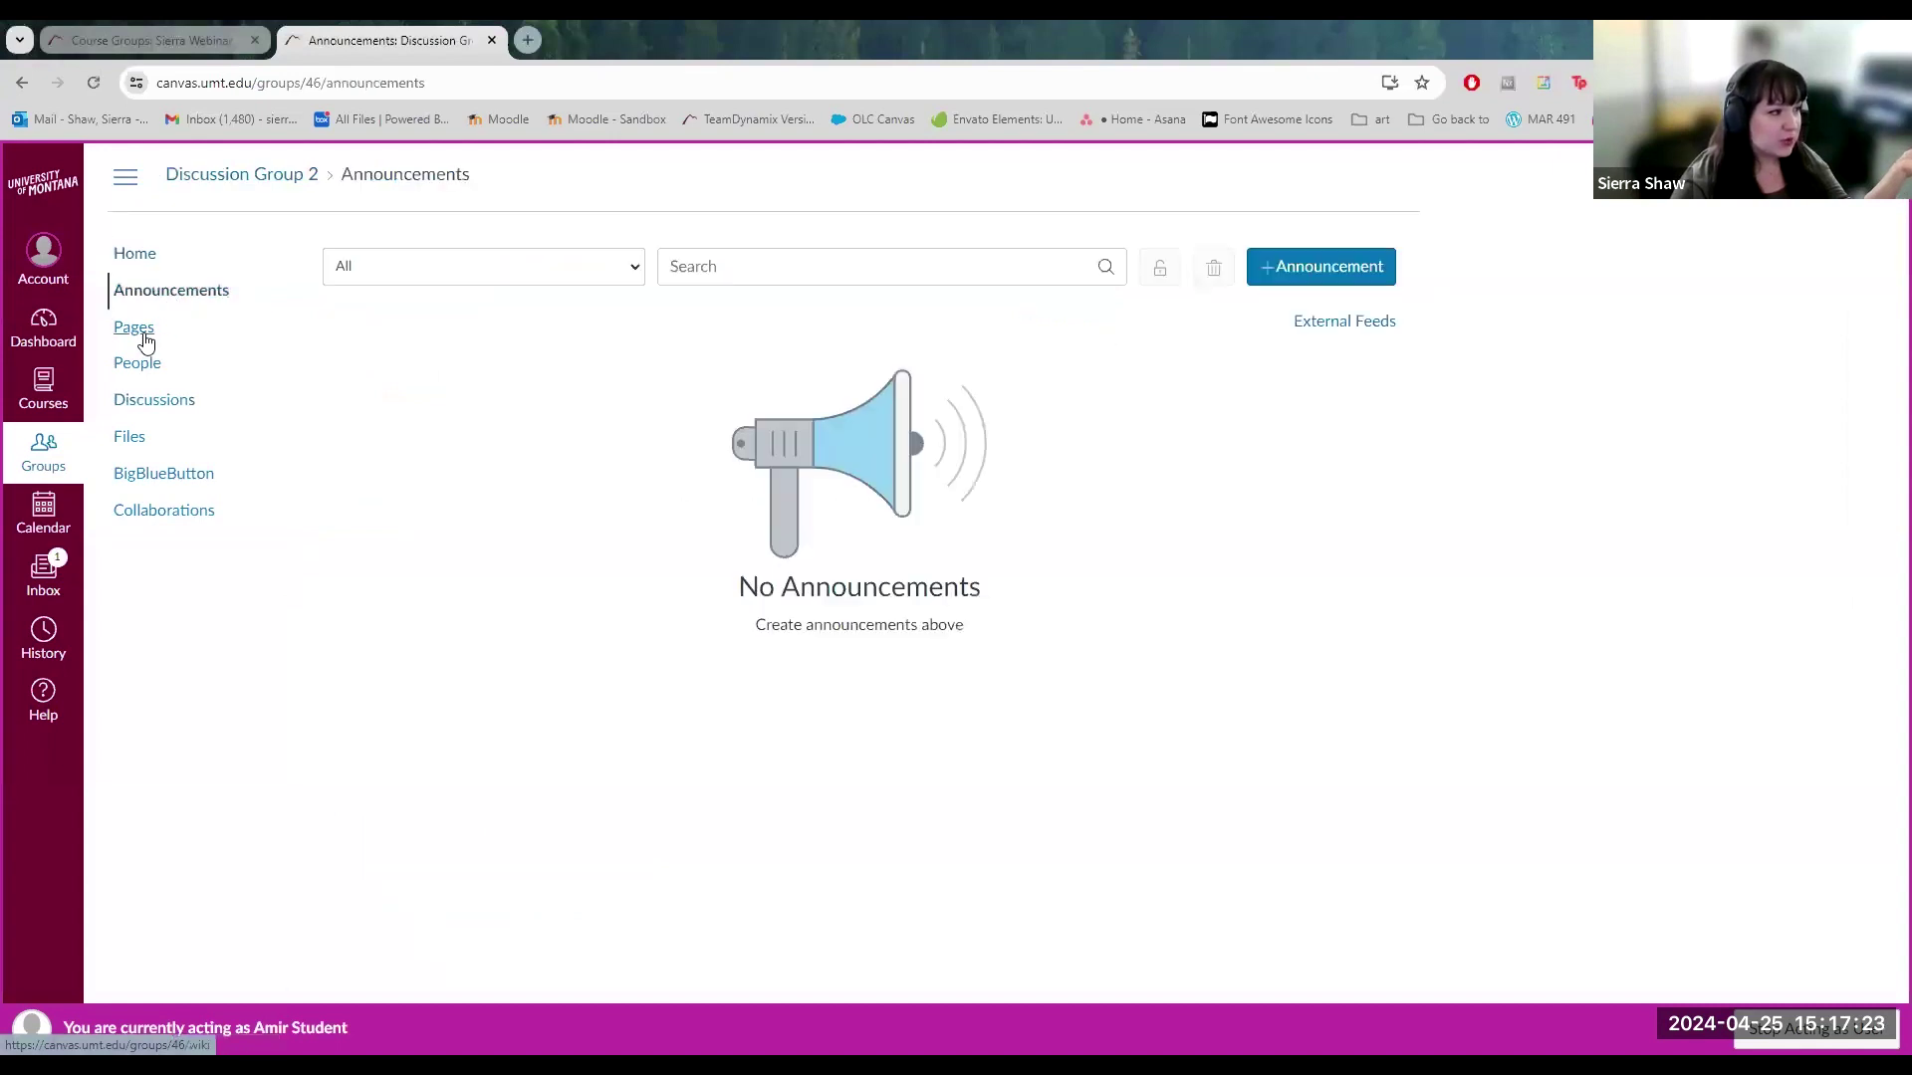
click(147, 341)
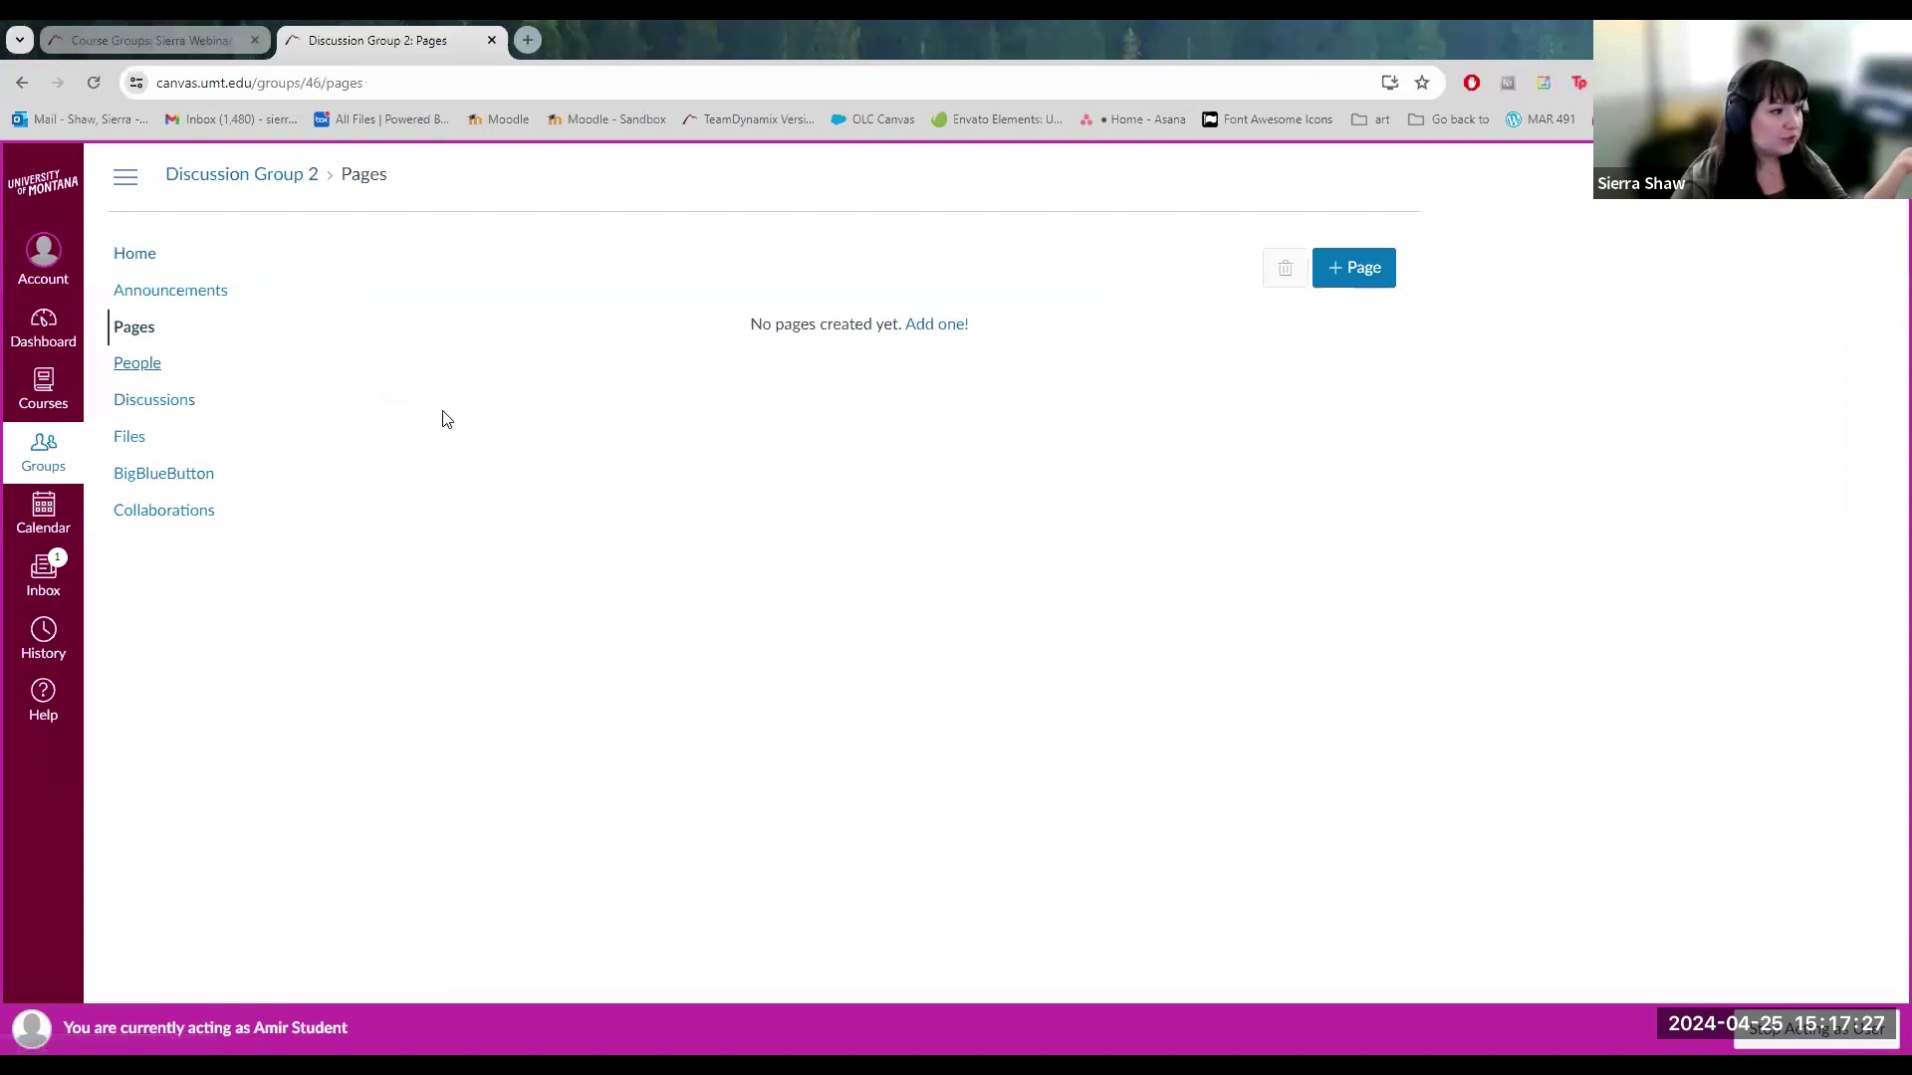
click(180, 406)
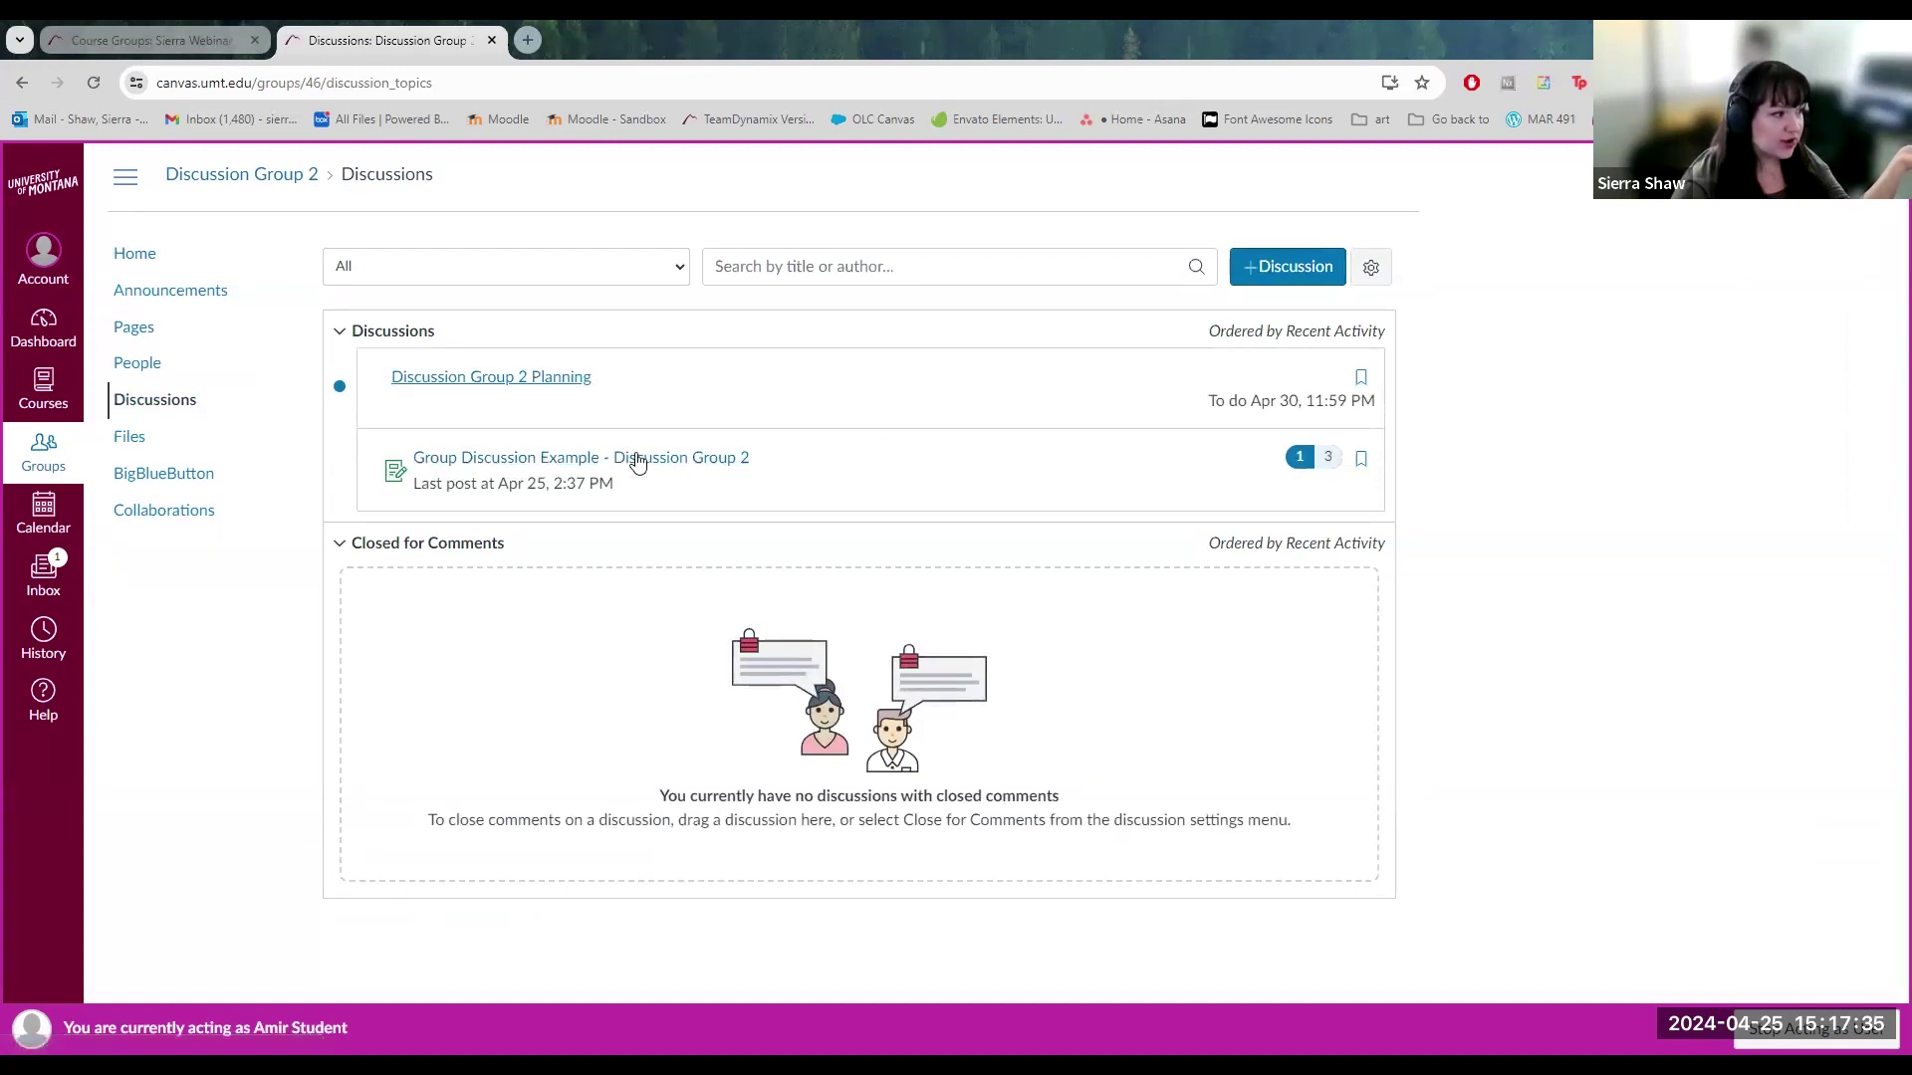
Open the Discussion Group 2 topic, go back, then open Discussion Group 2 Planning.
click(669, 460)
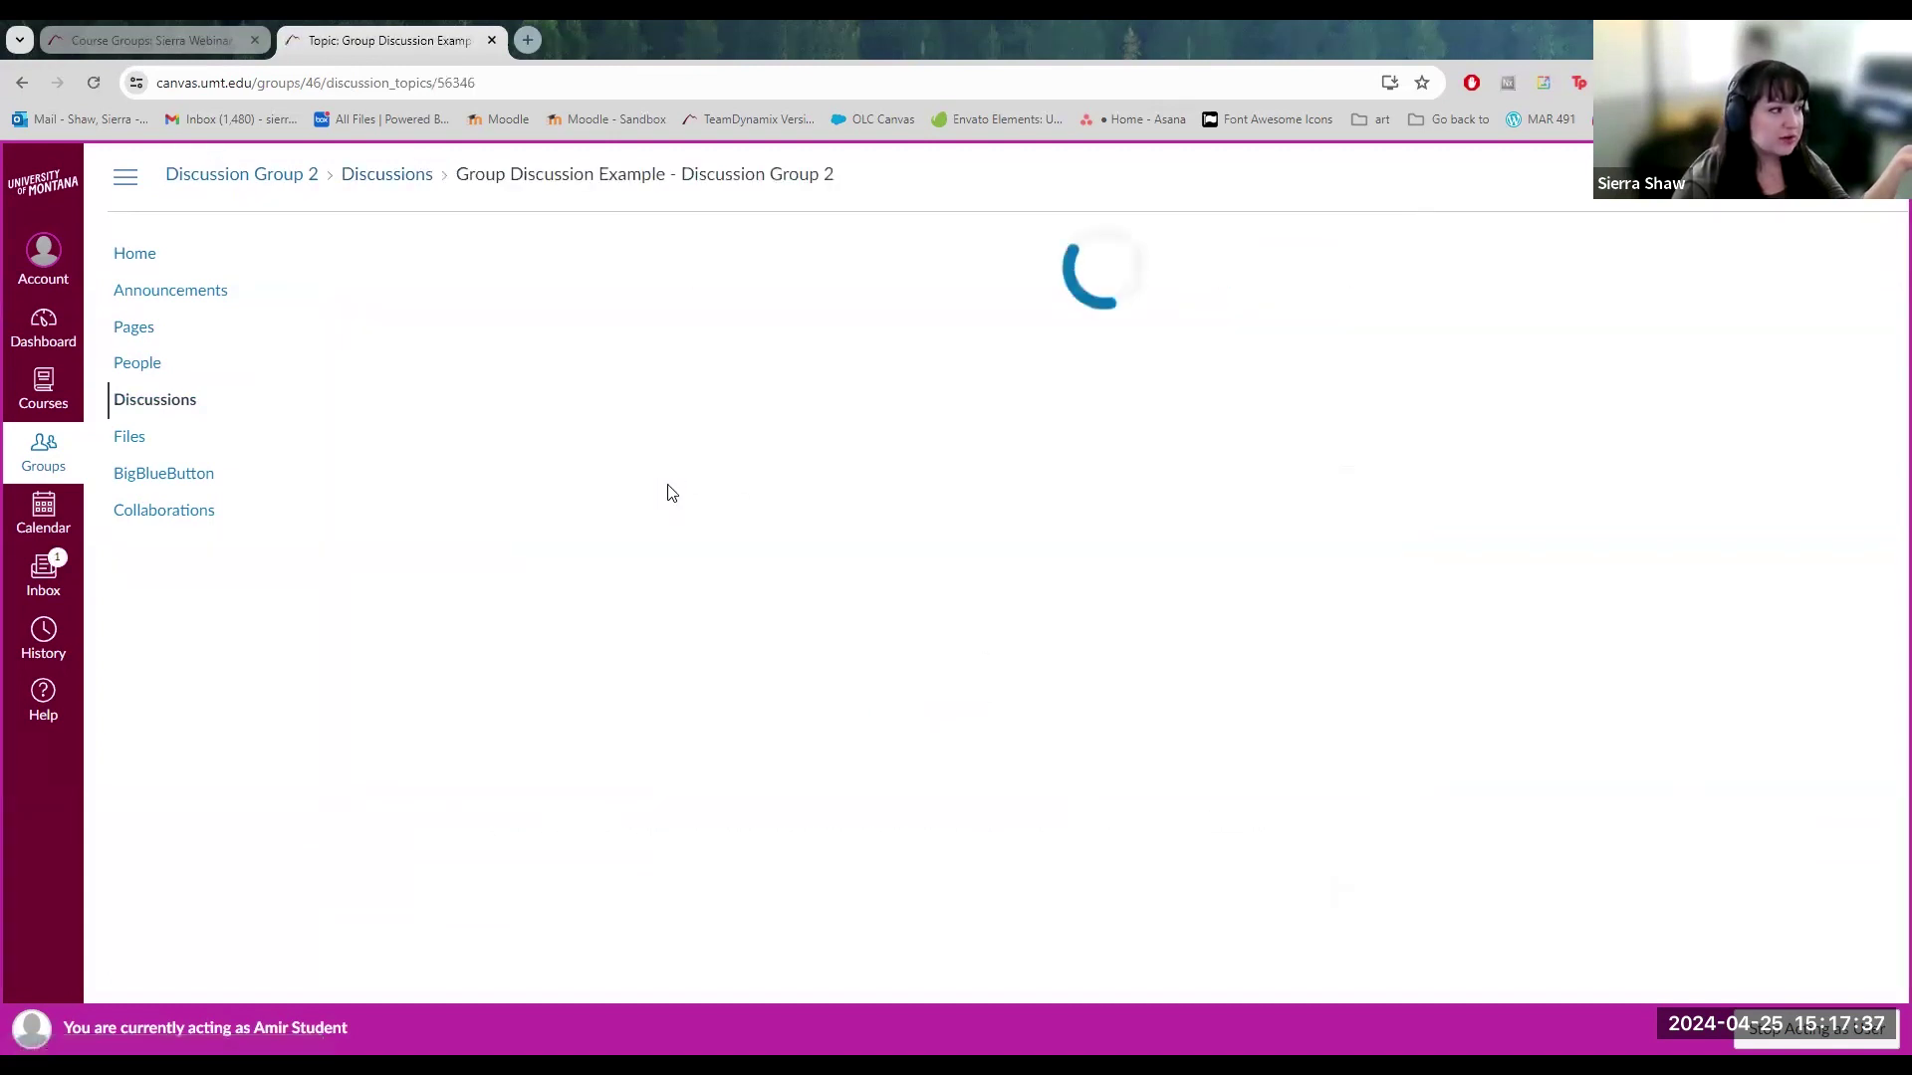
click(20, 86)
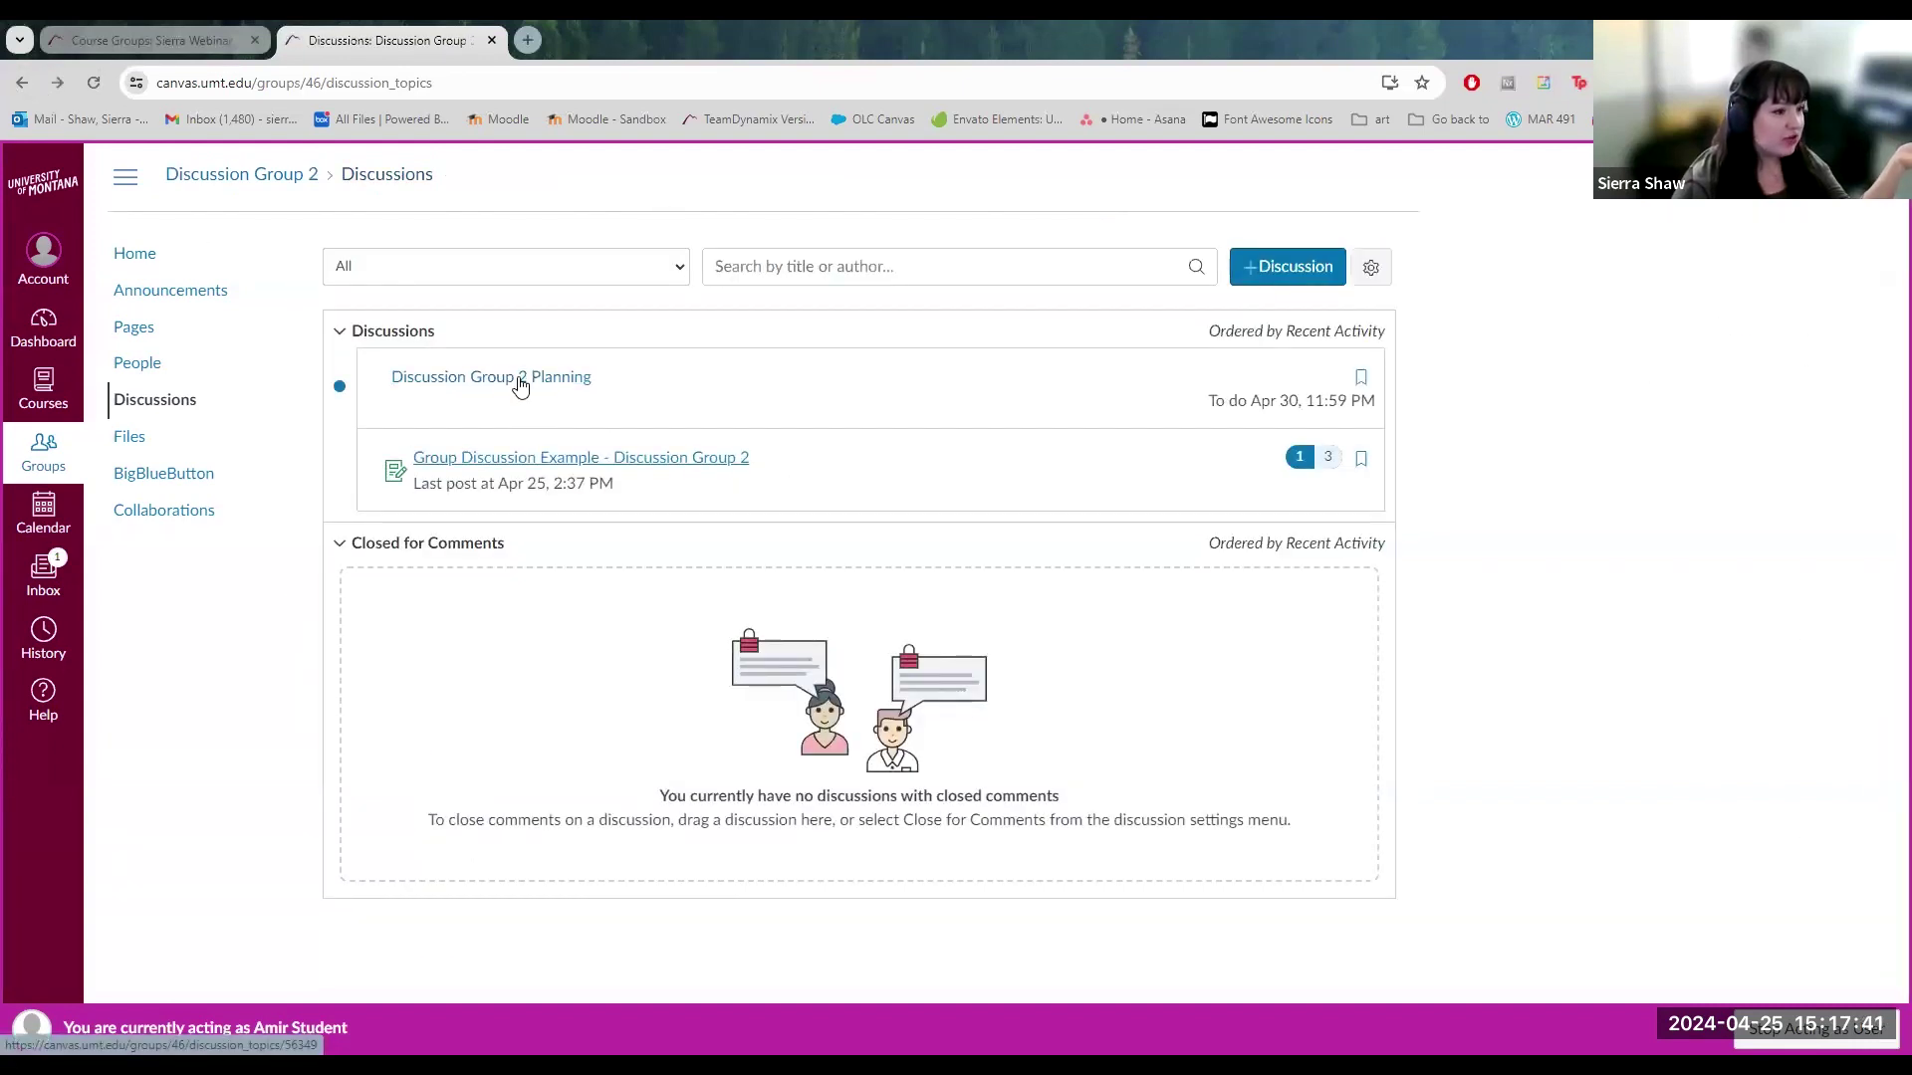
click(519, 378)
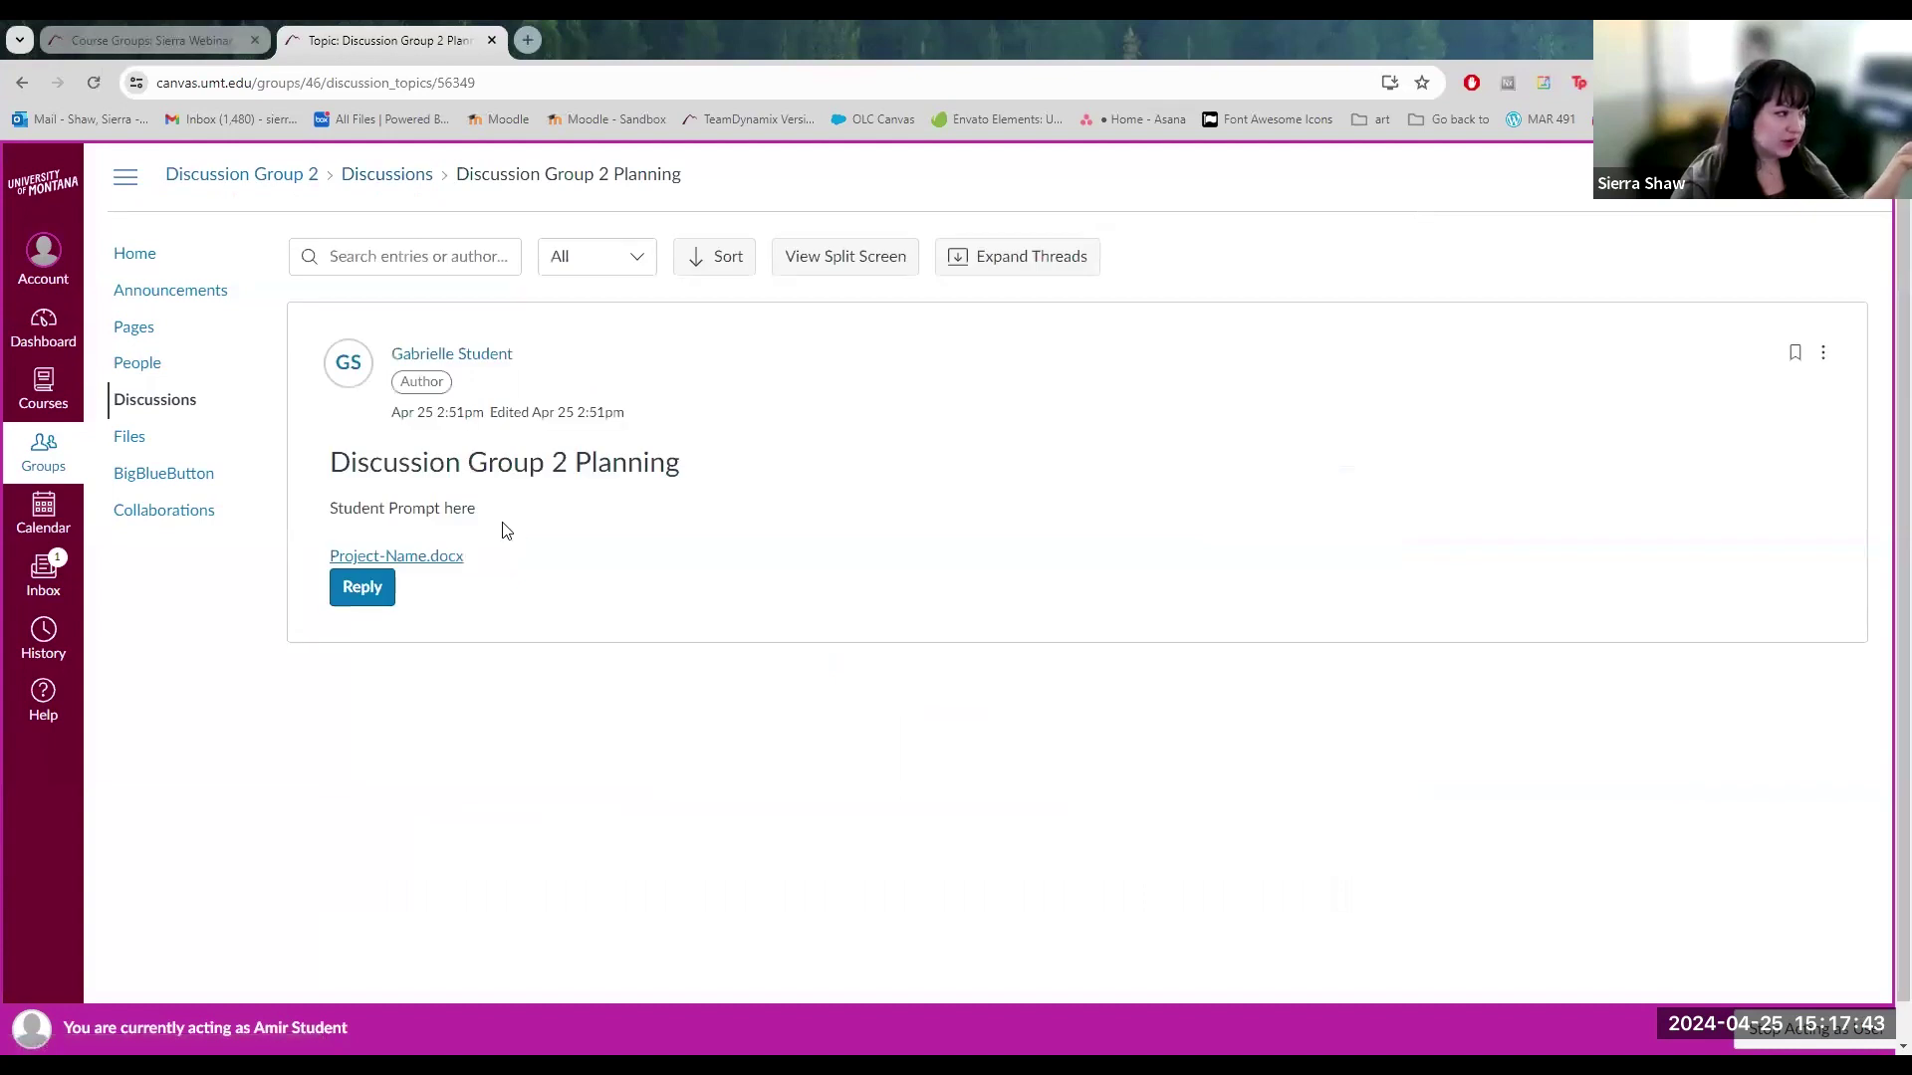
View Discussion Group 2's Files and BigBlueButton conferences, then stop acting as the student.
click(140, 439)
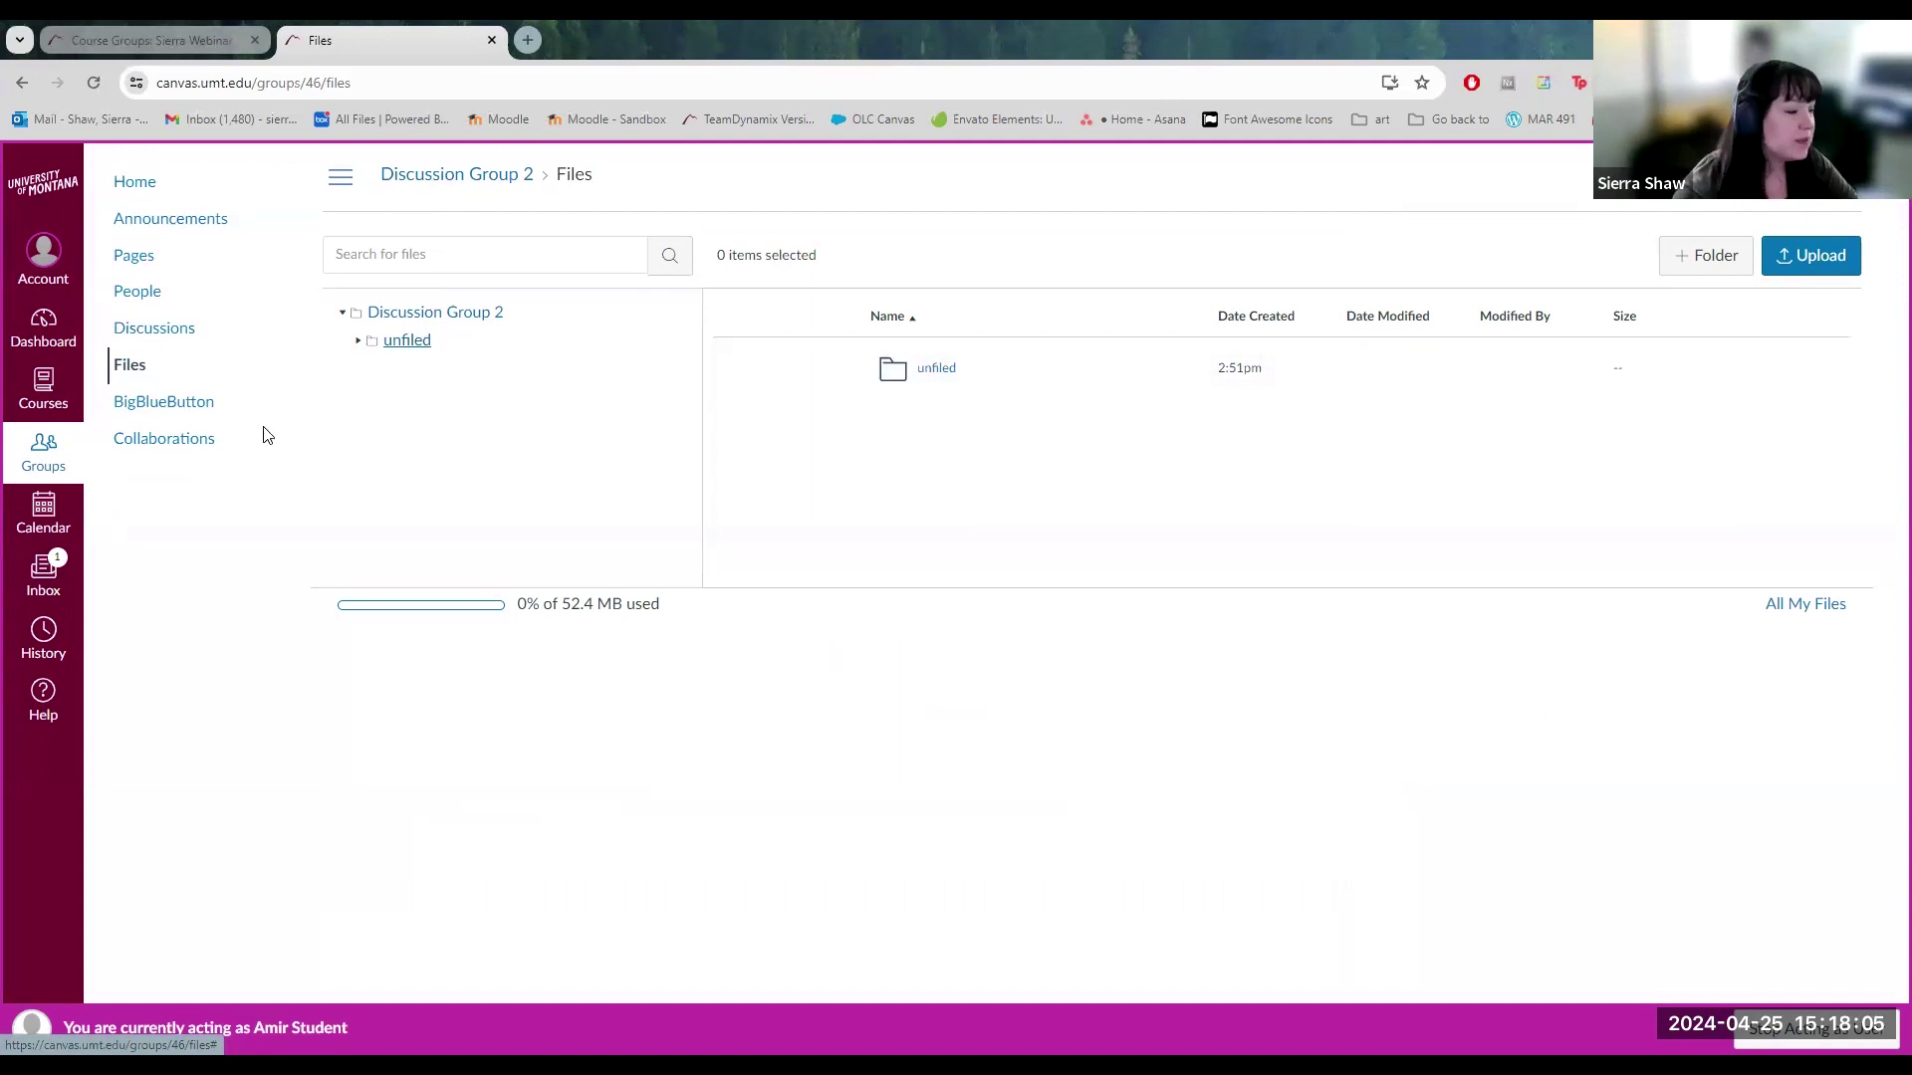
click(164, 405)
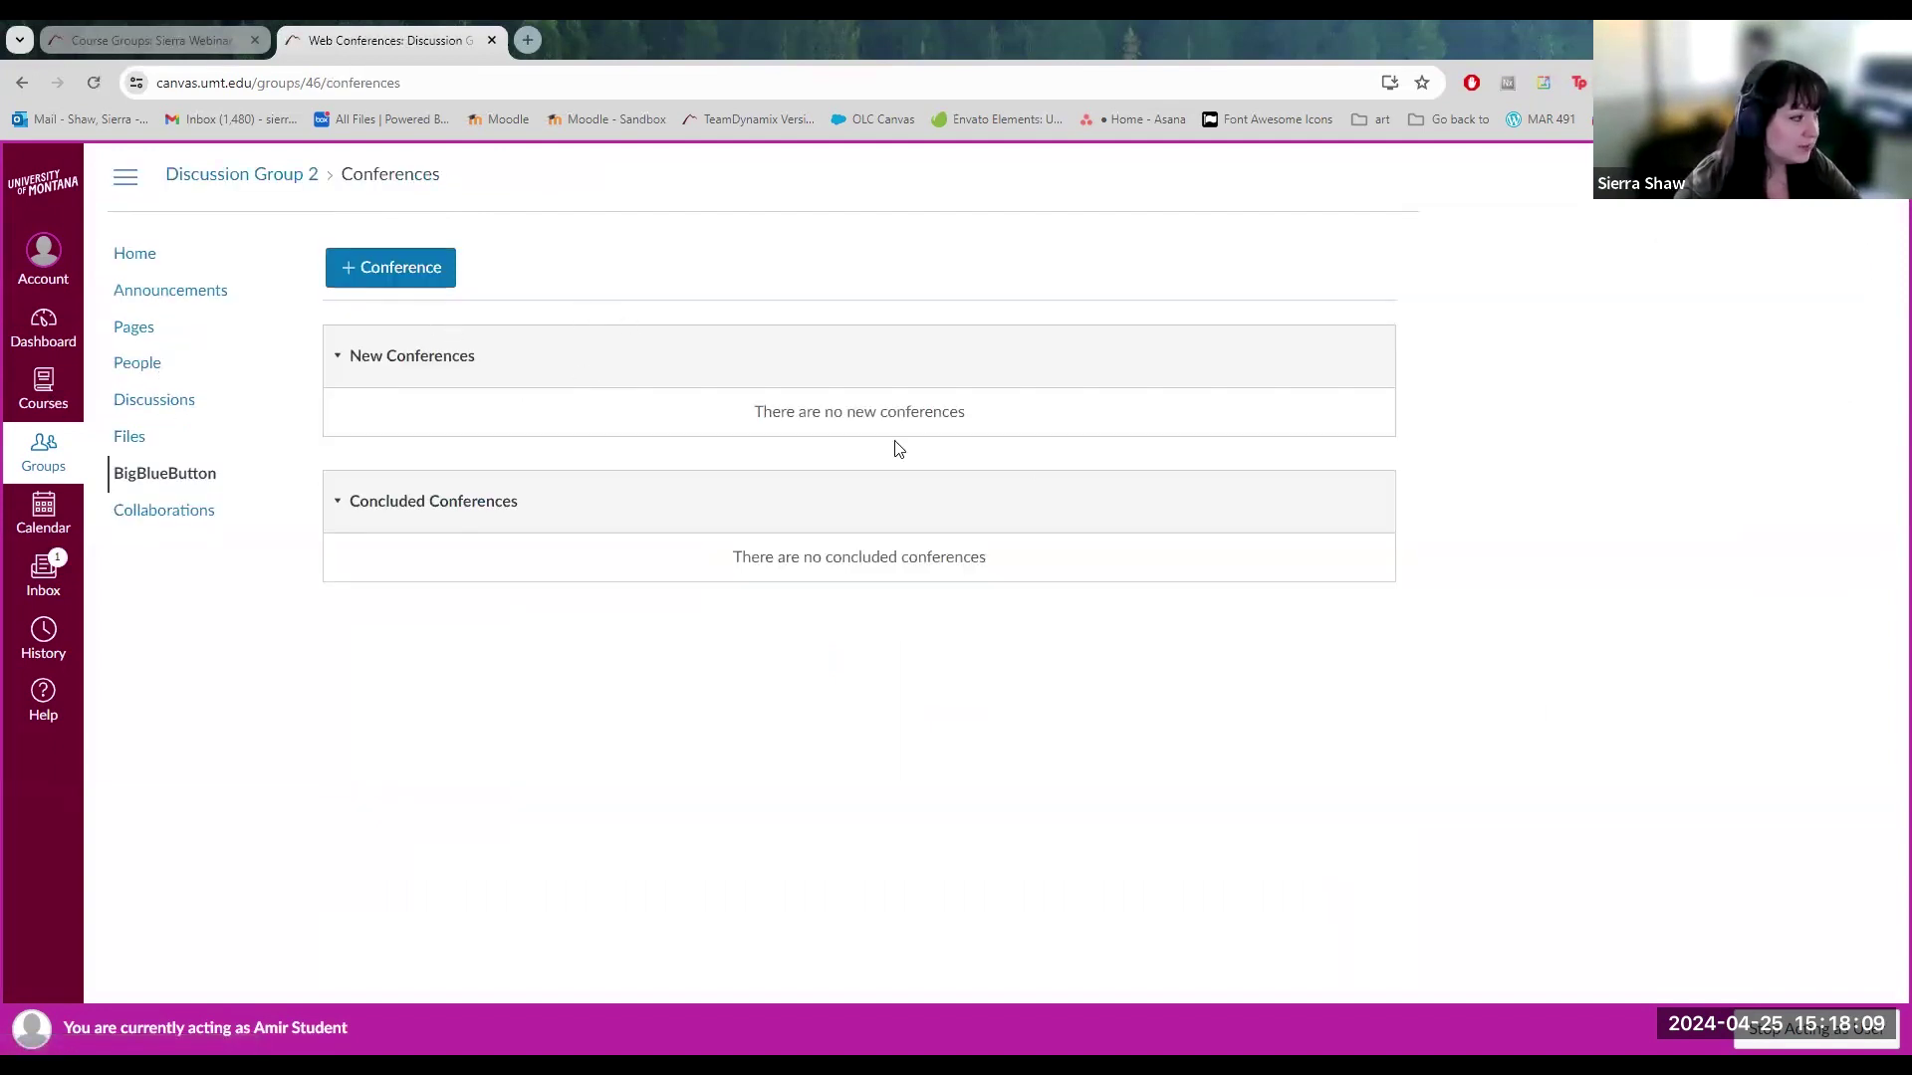
click(1810, 1036)
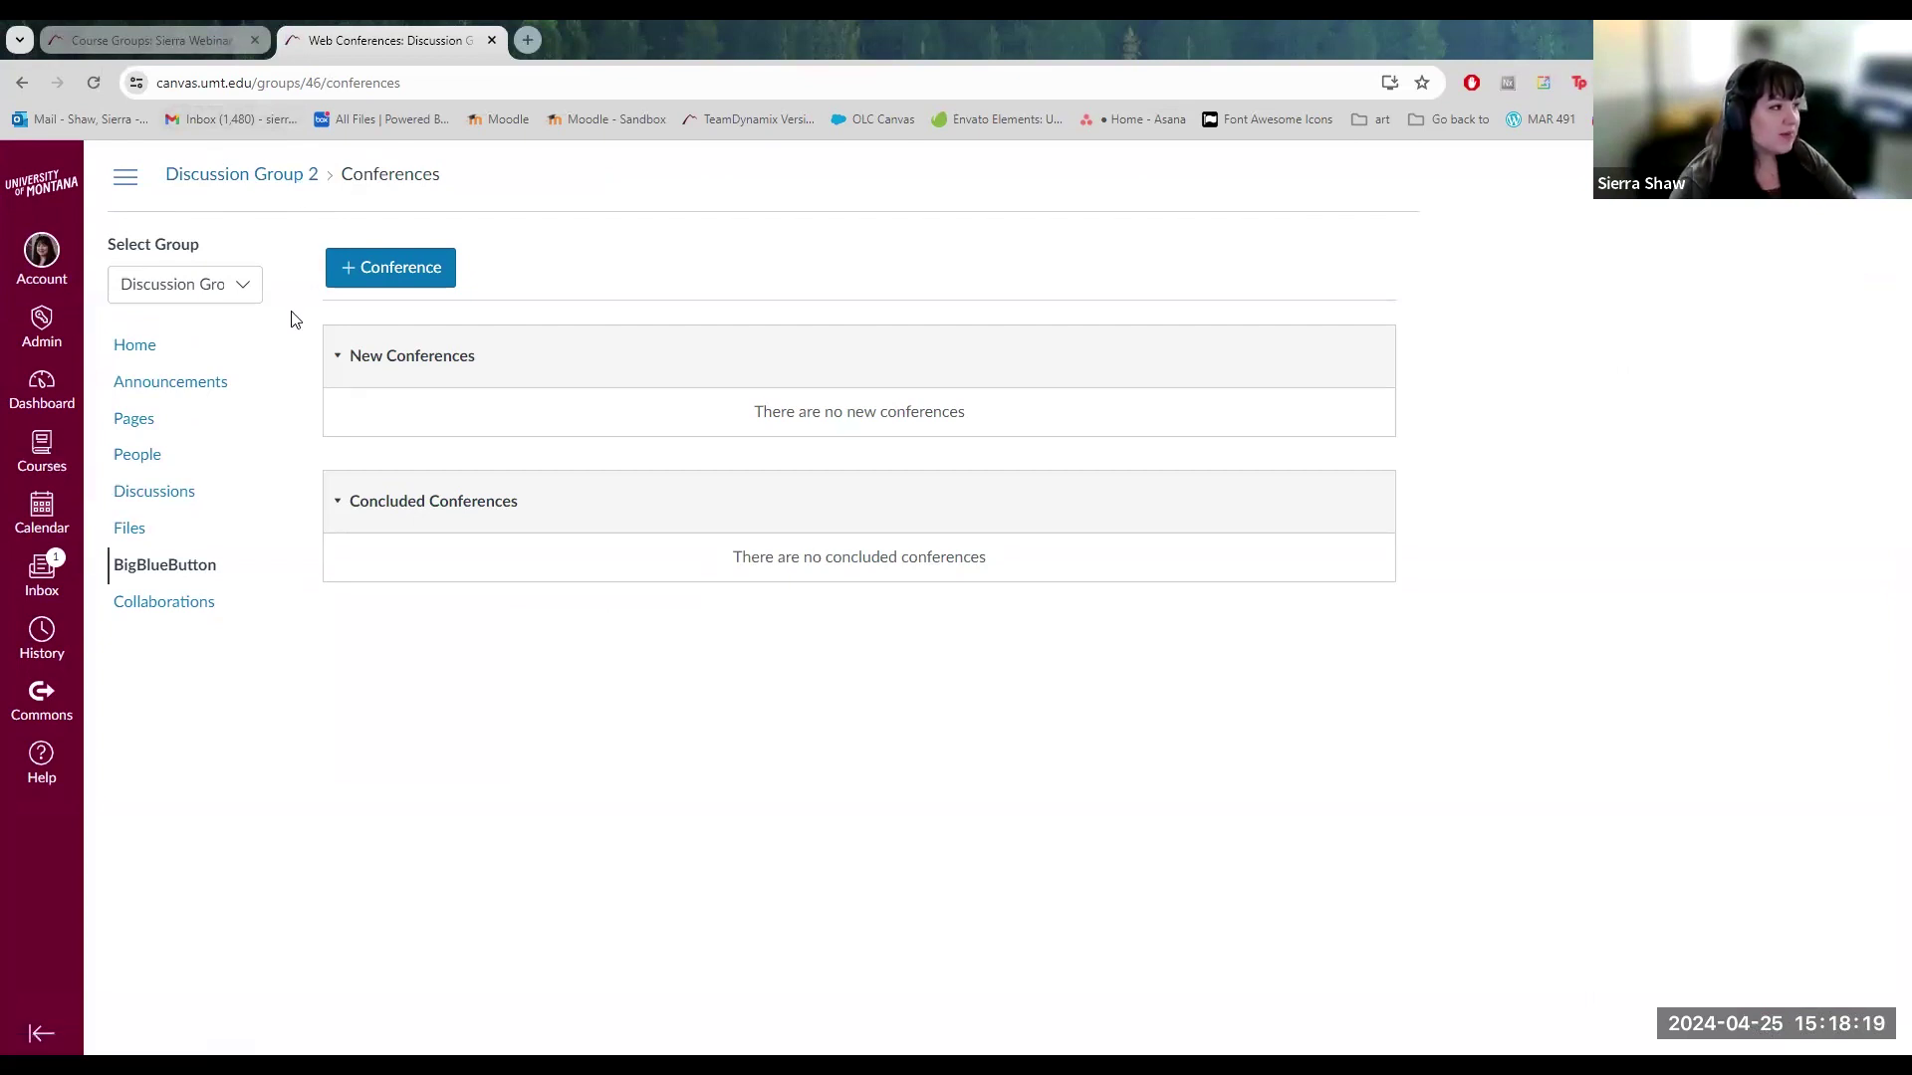
Visit Discussion Group 2's home page, then preview the Webinar Demo Discussion from course Modules.
click(297, 193)
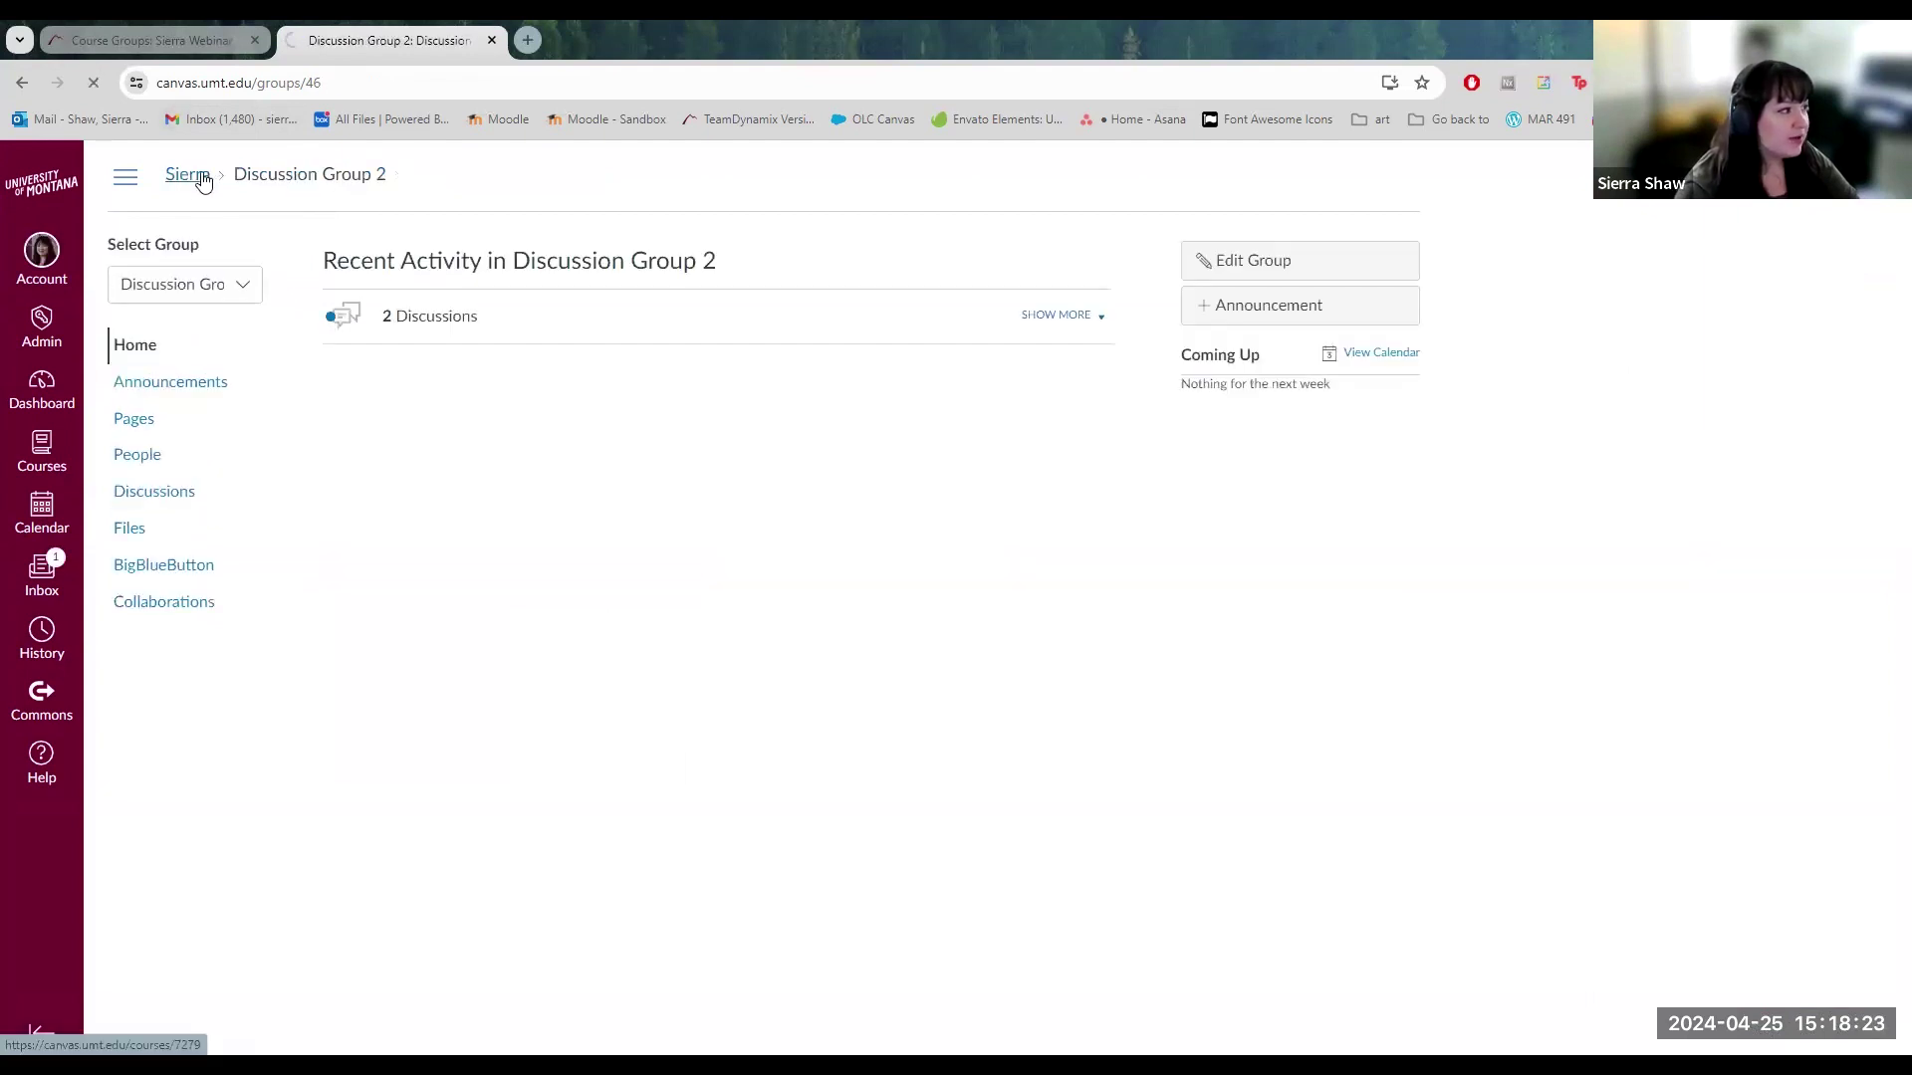
click(189, 175)
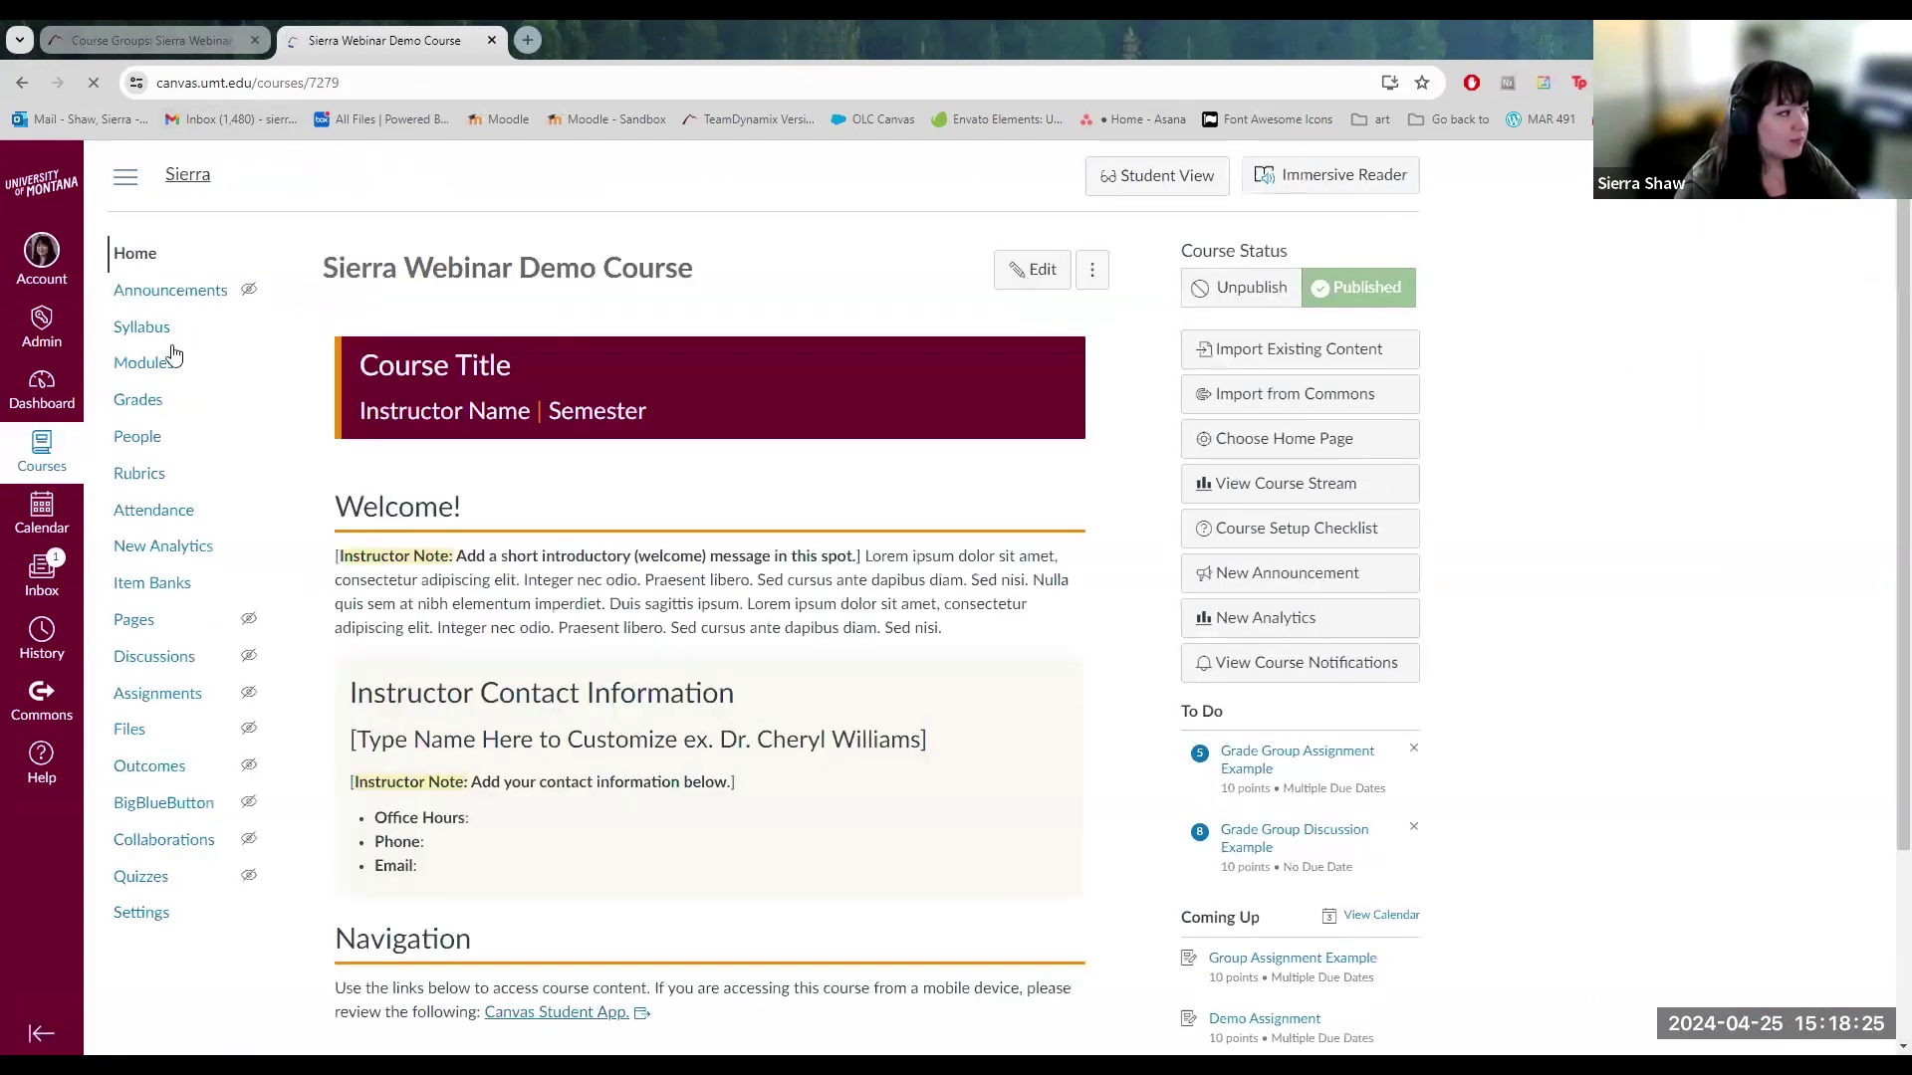
click(167, 363)
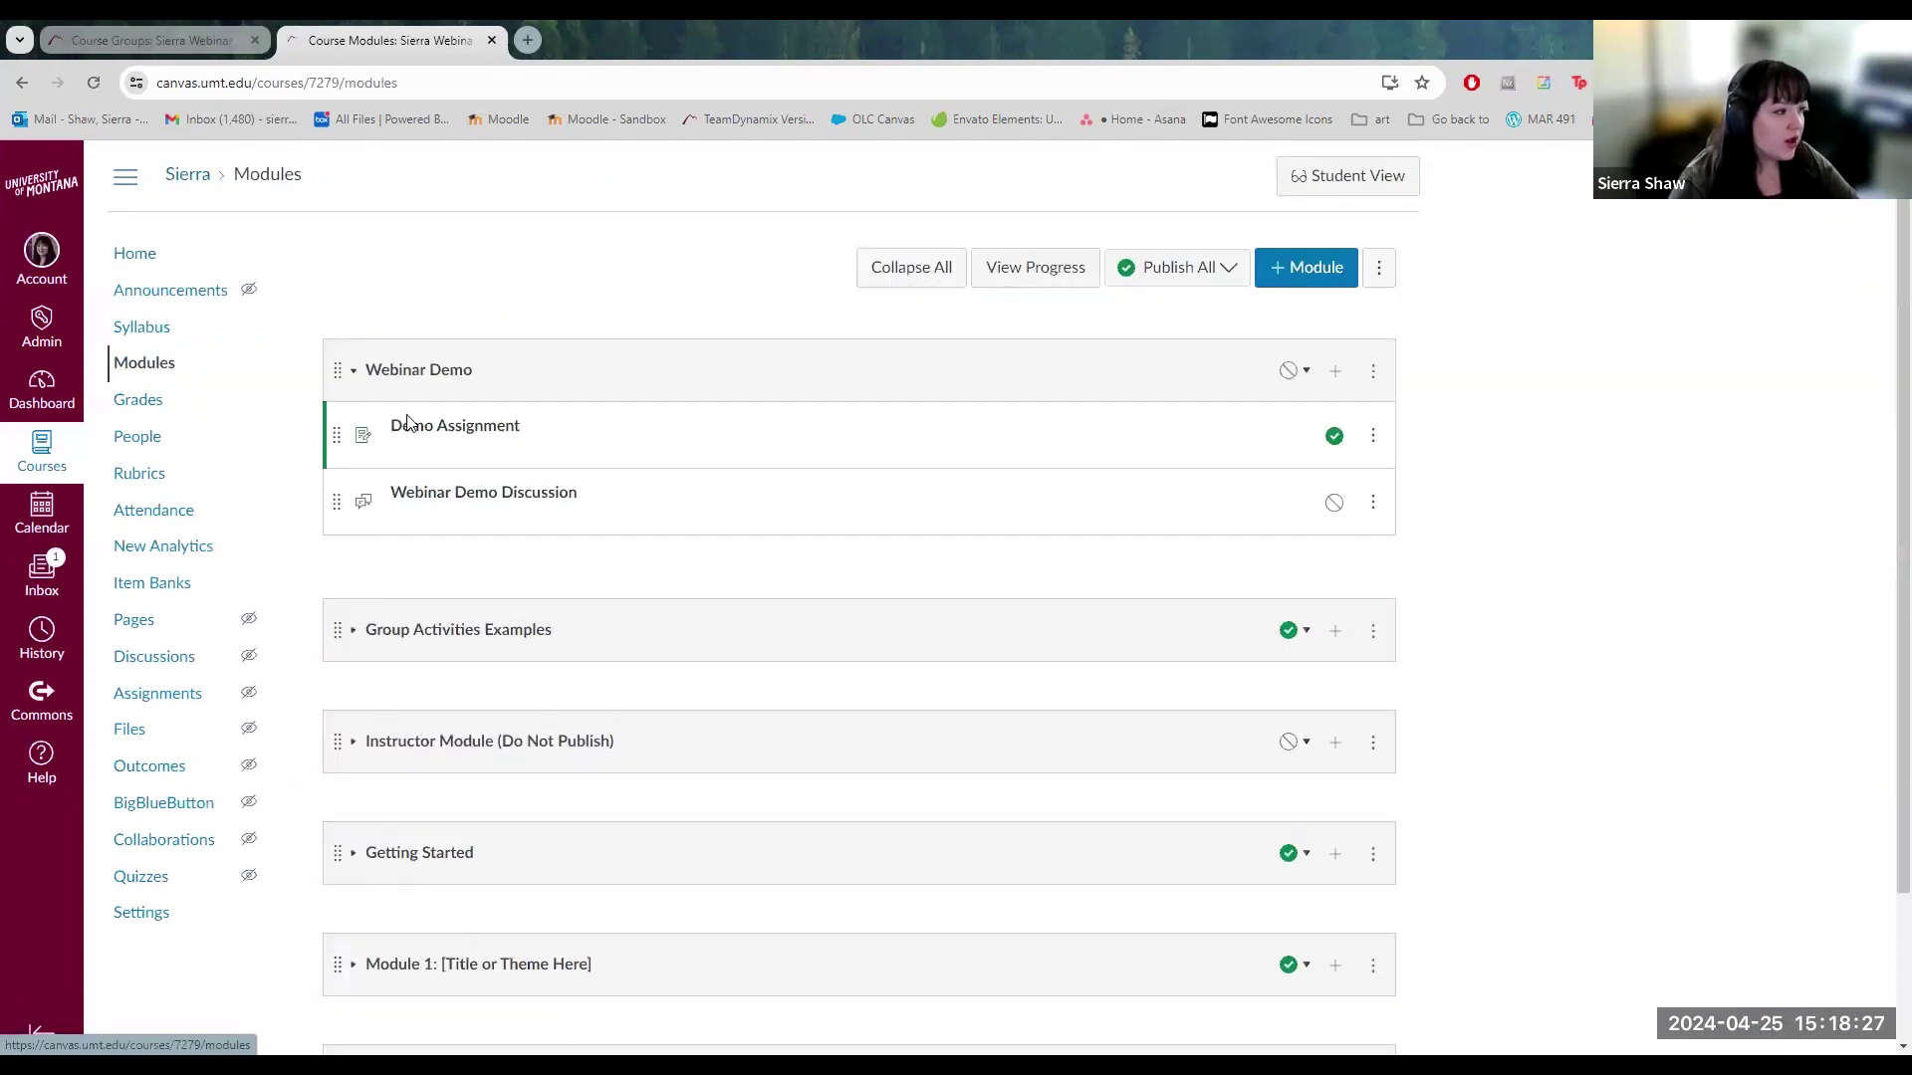
click(545, 502)
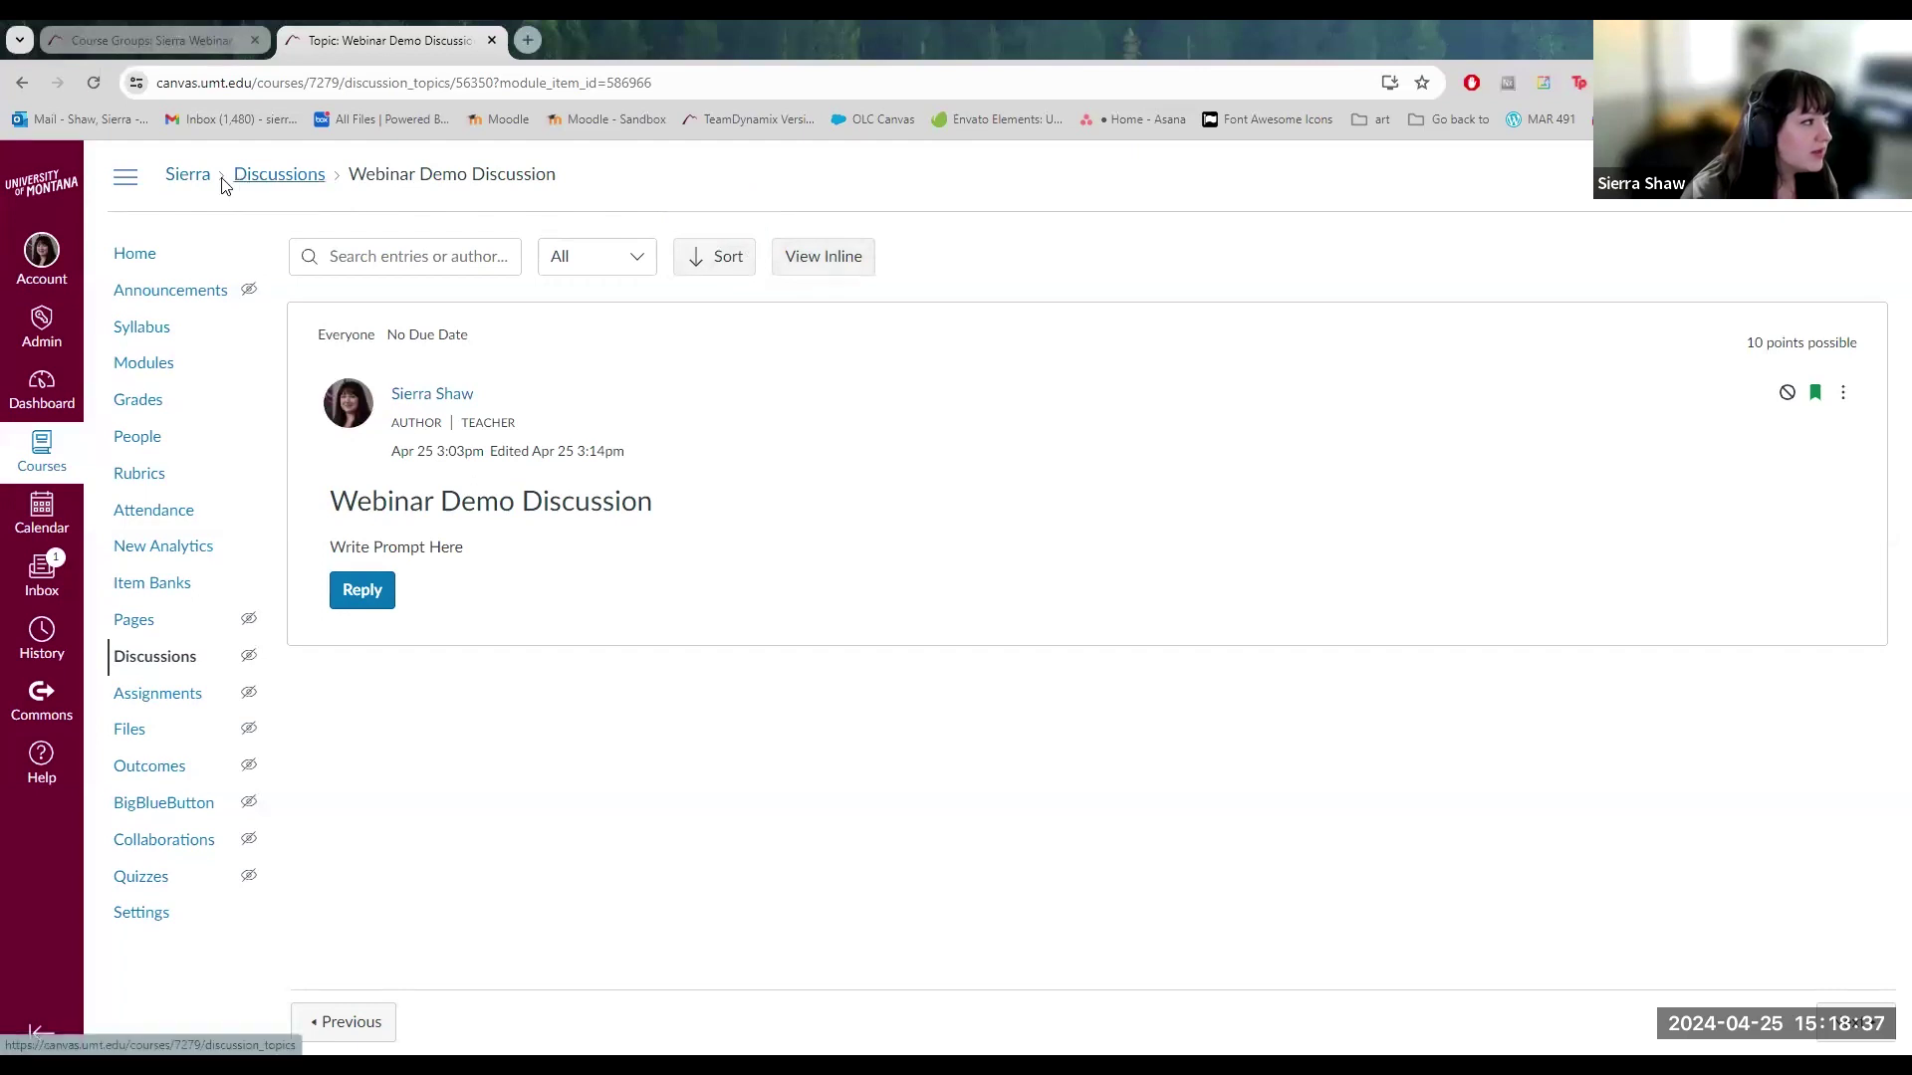
click(22, 82)
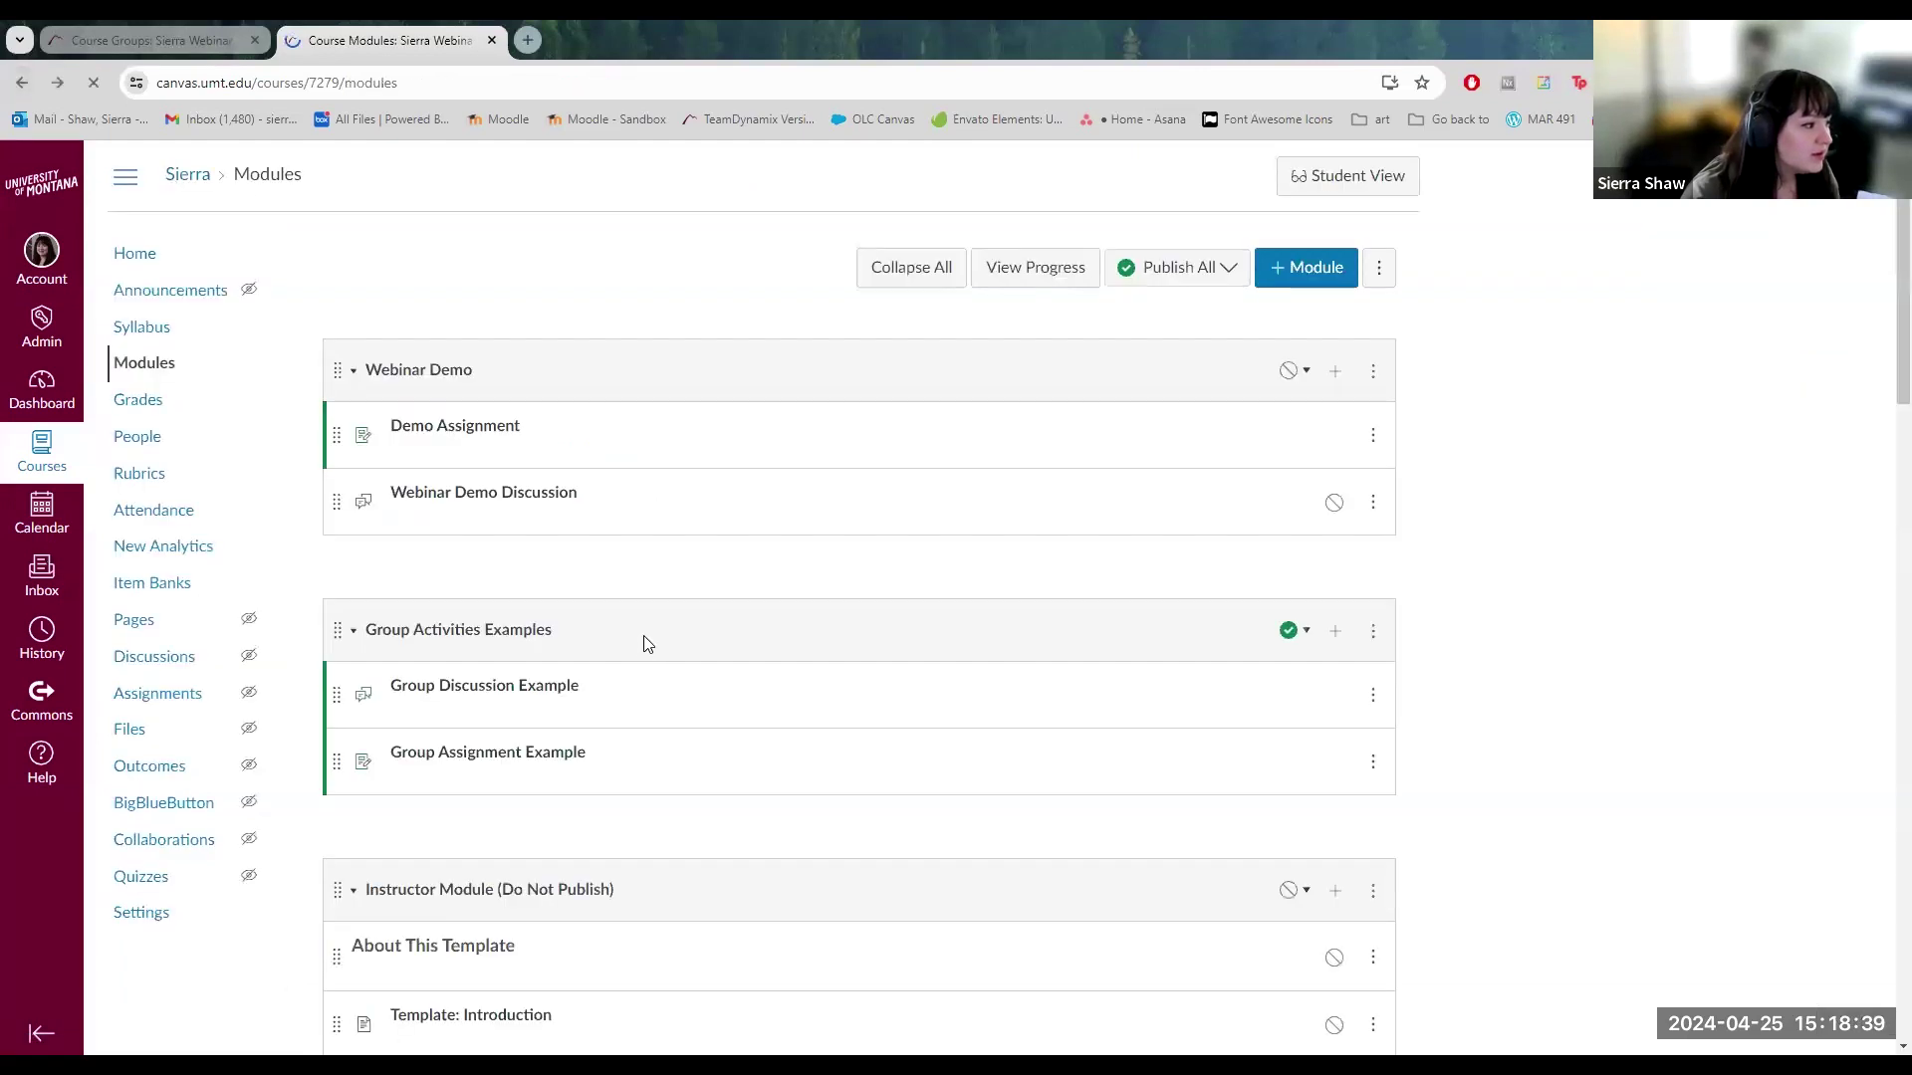
Open Group Discussion Example under Group Activities Examples and list each group's copy.
click(473, 448)
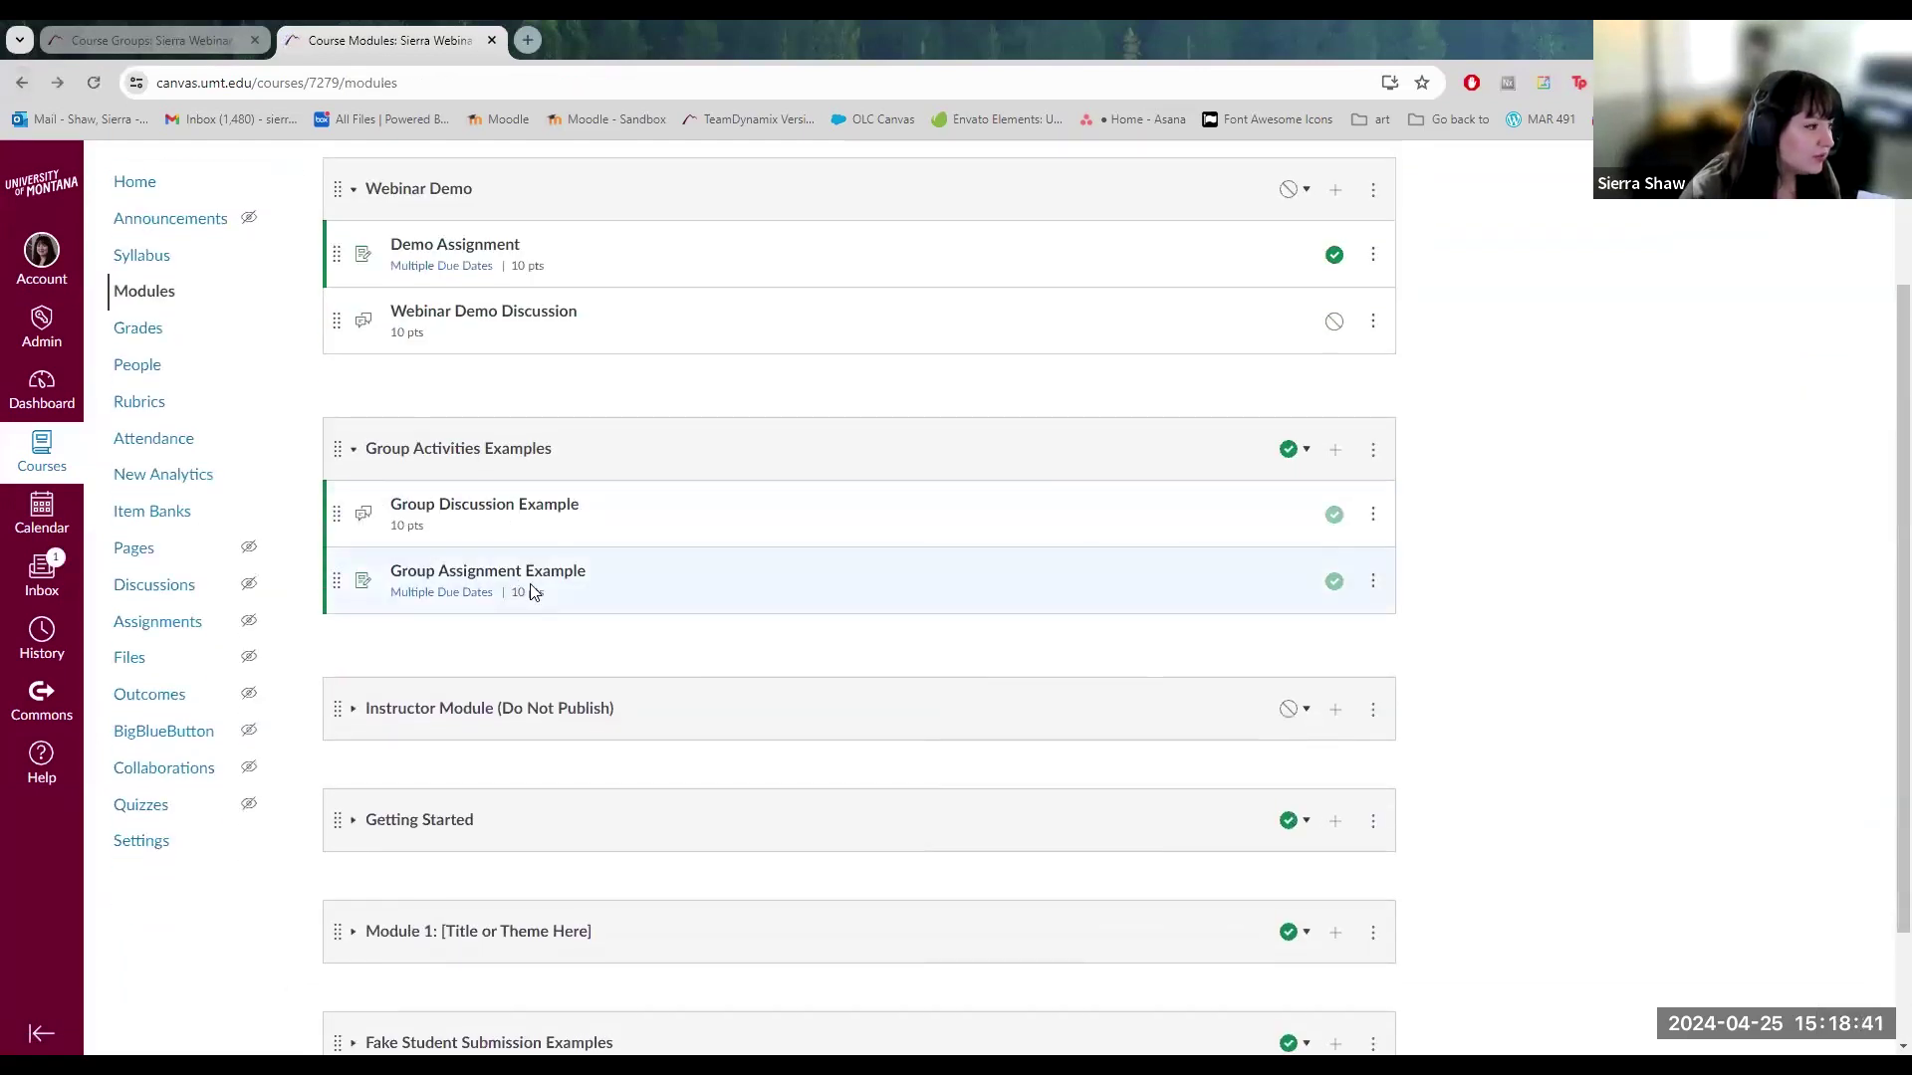
click(544, 506)
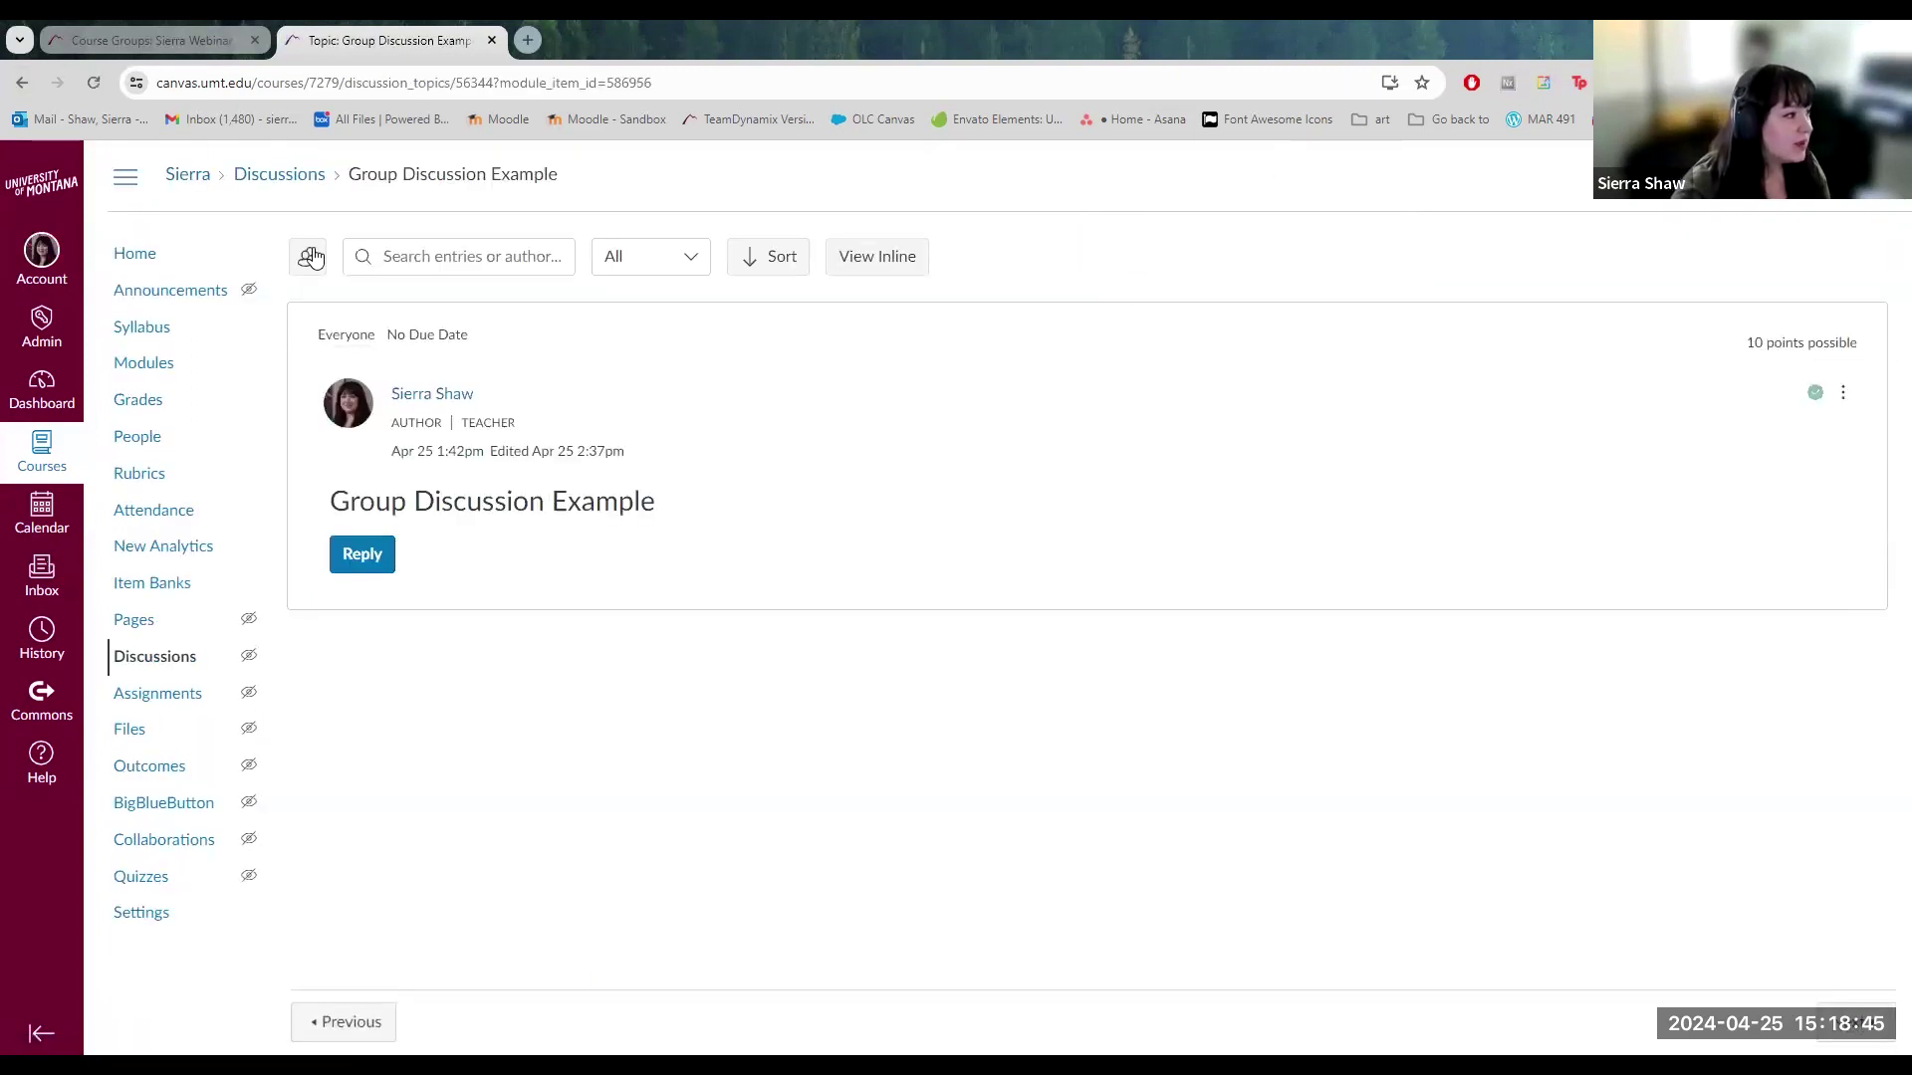
click(310, 256)
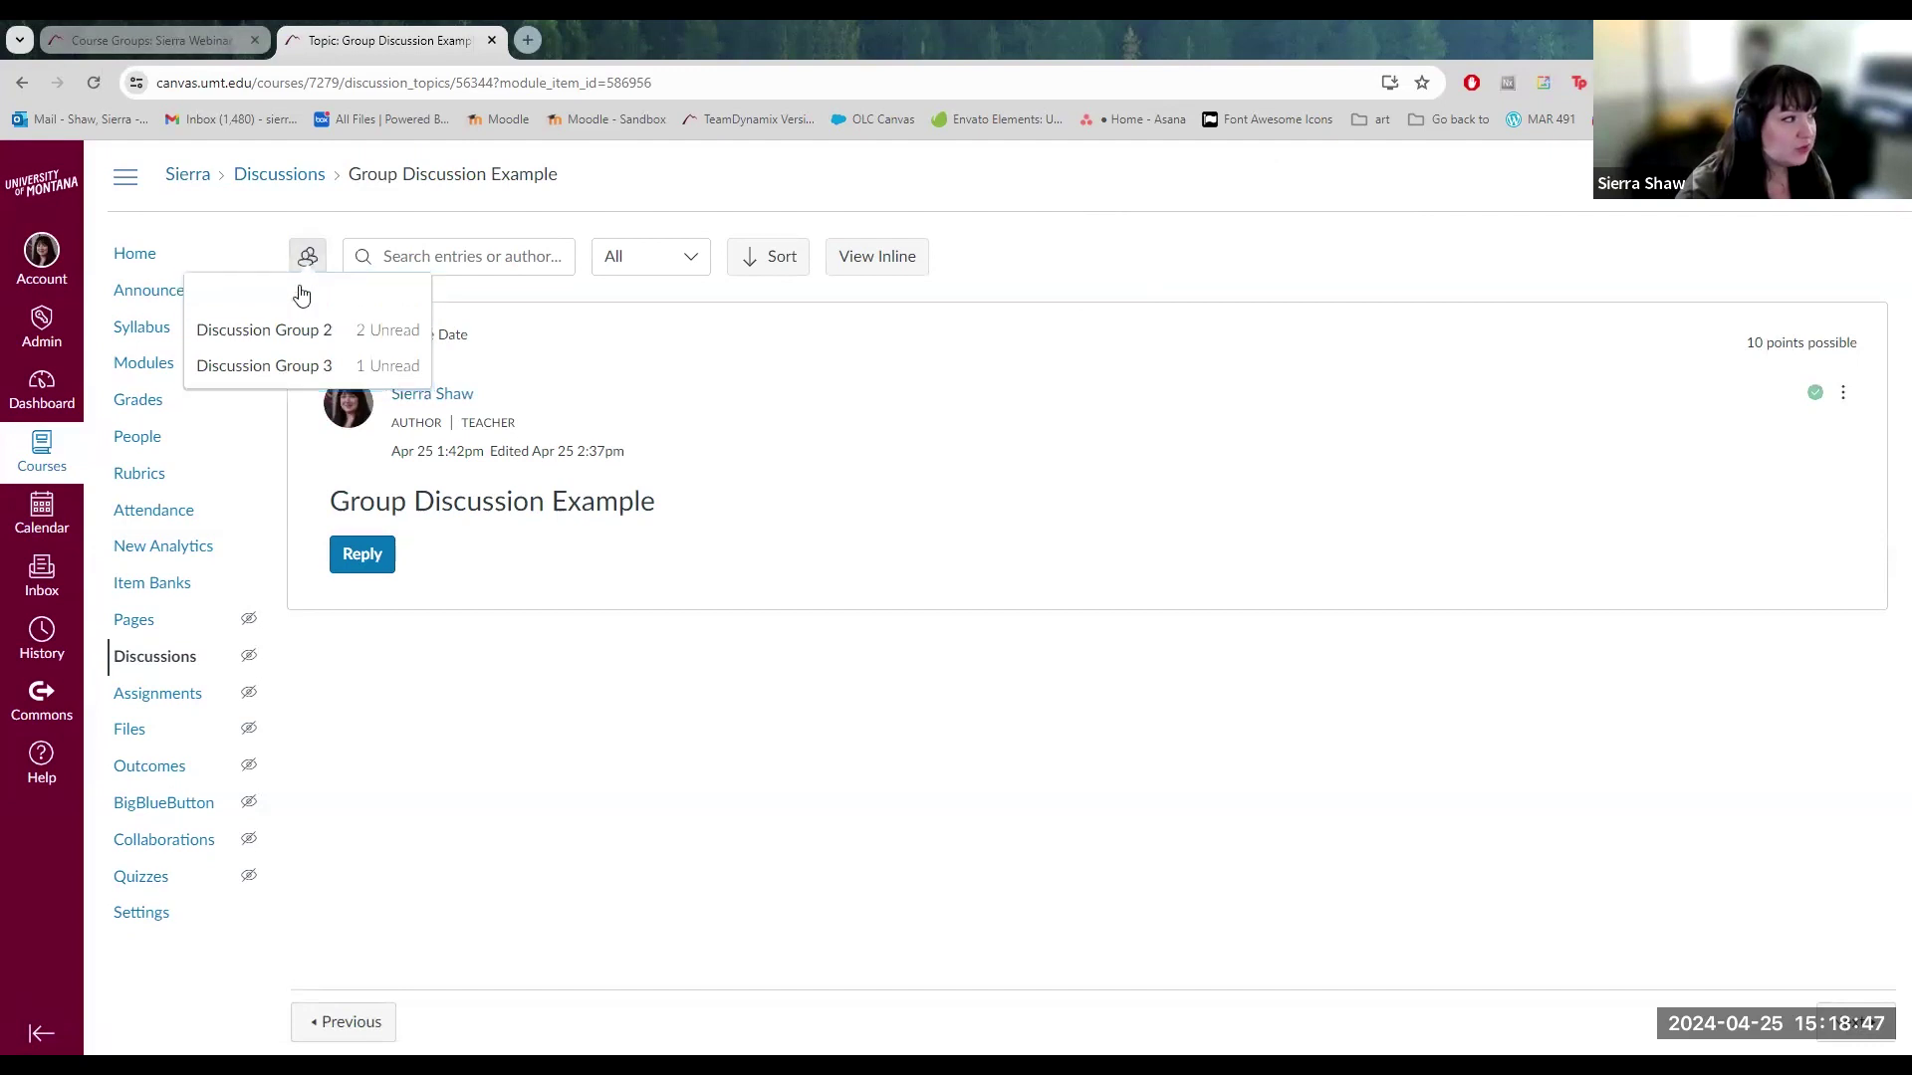
Review Discussion Groups 1, 2 and 3's discussion copies, then return to the Sierra course home.
click(303, 293)
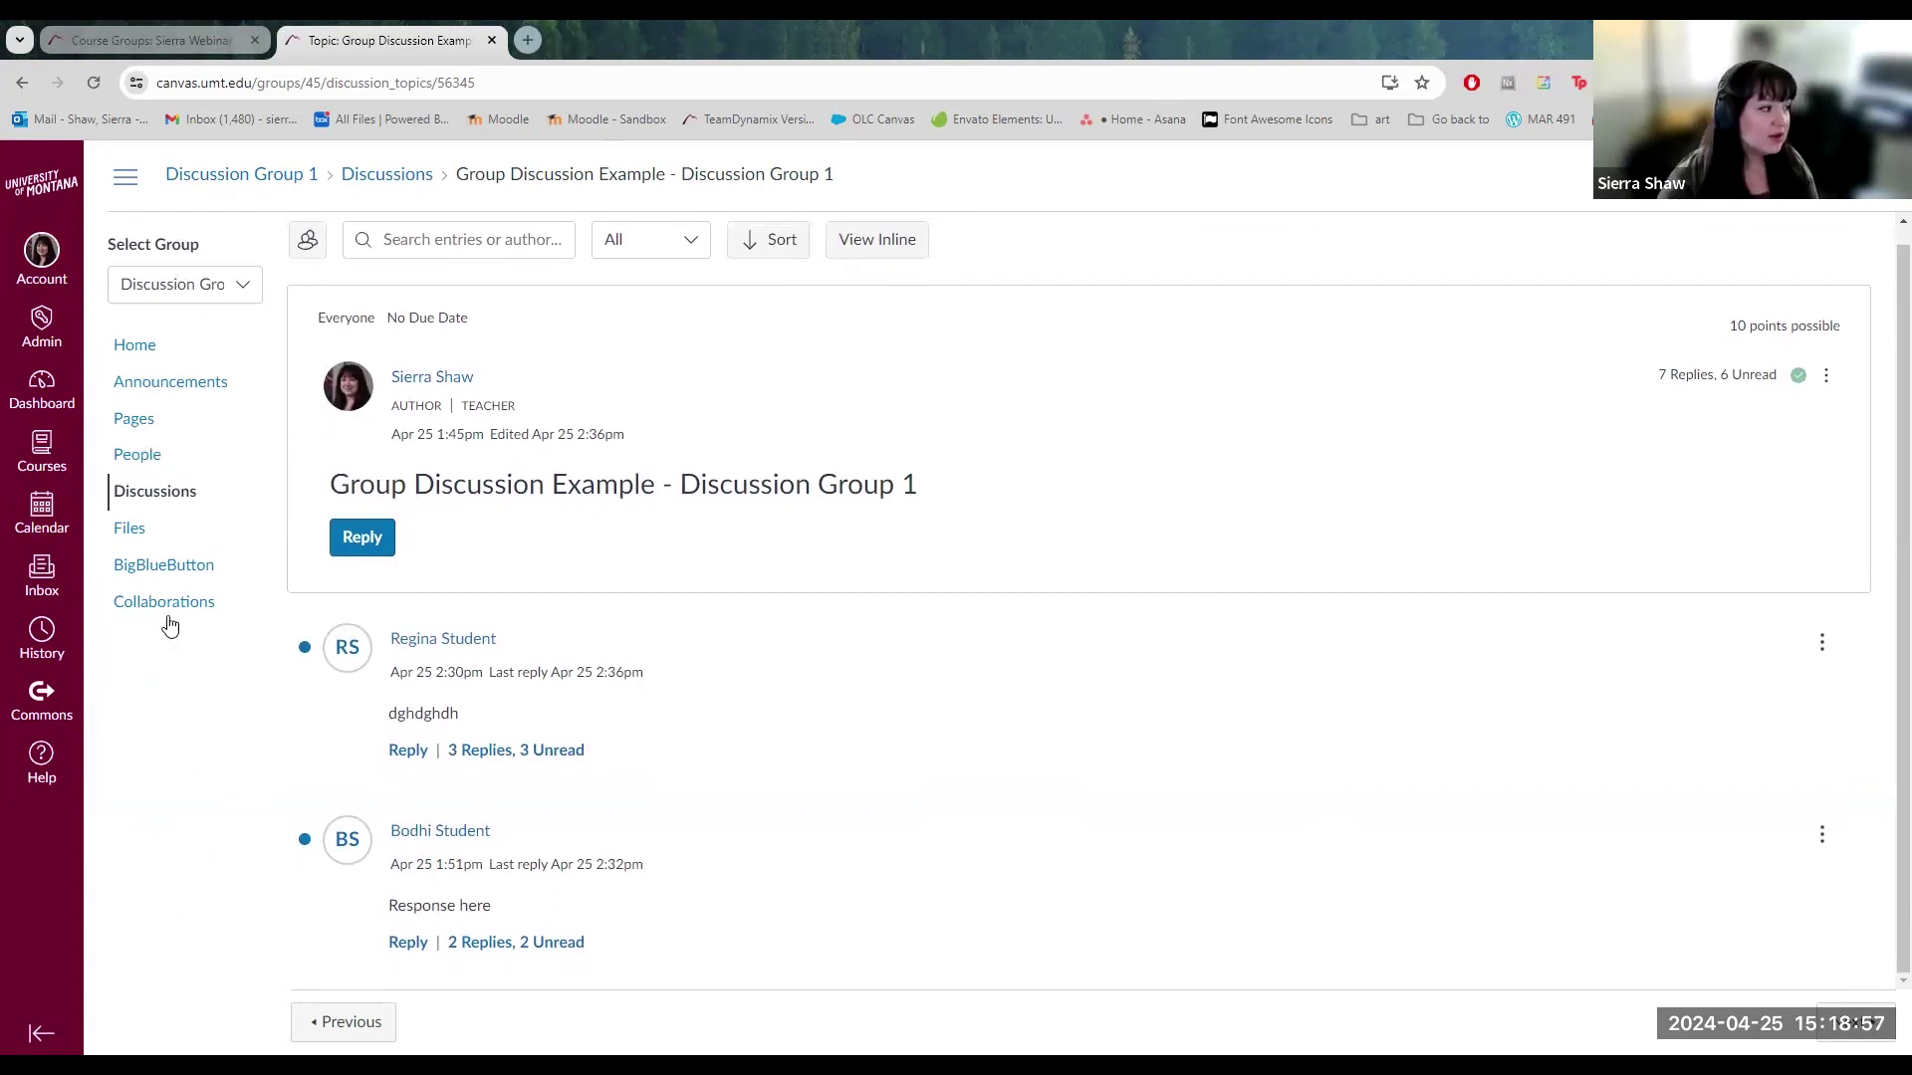
click(210, 291)
click(195, 414)
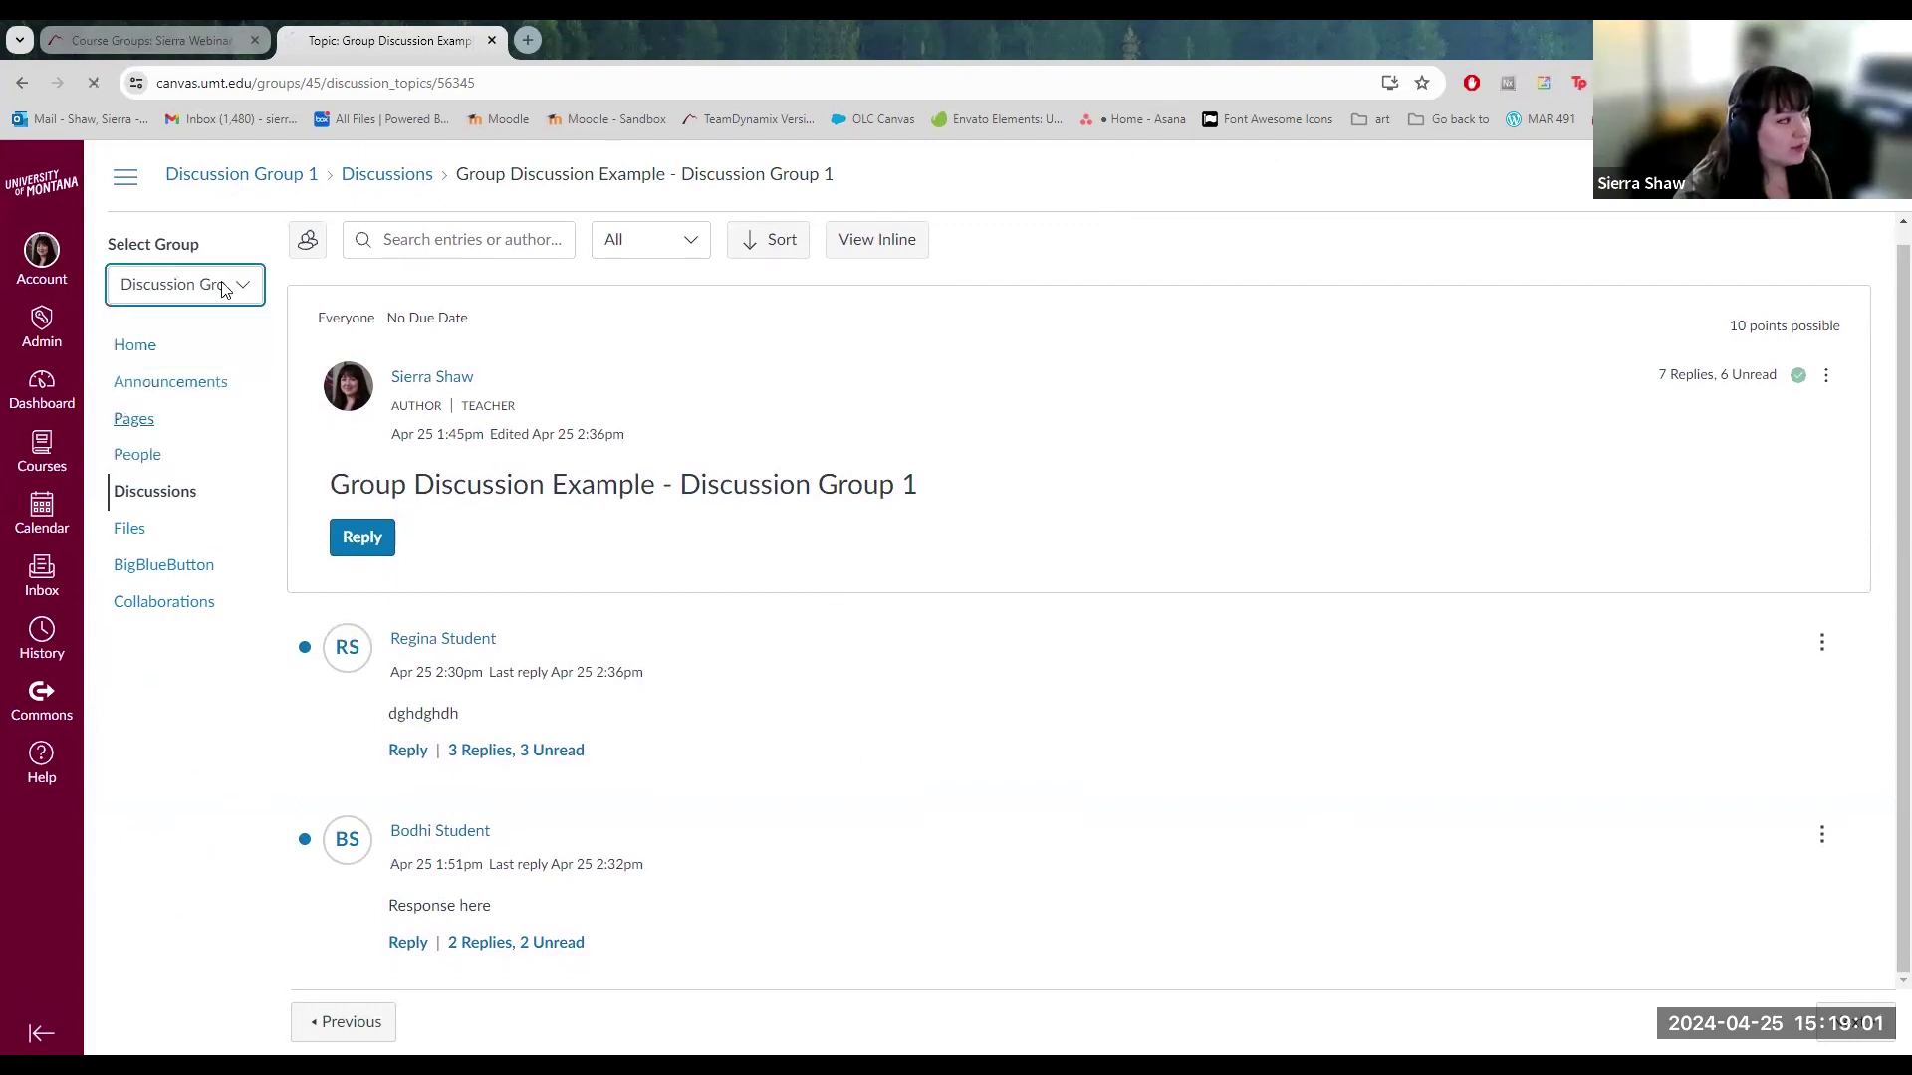
click(223, 289)
click(221, 440)
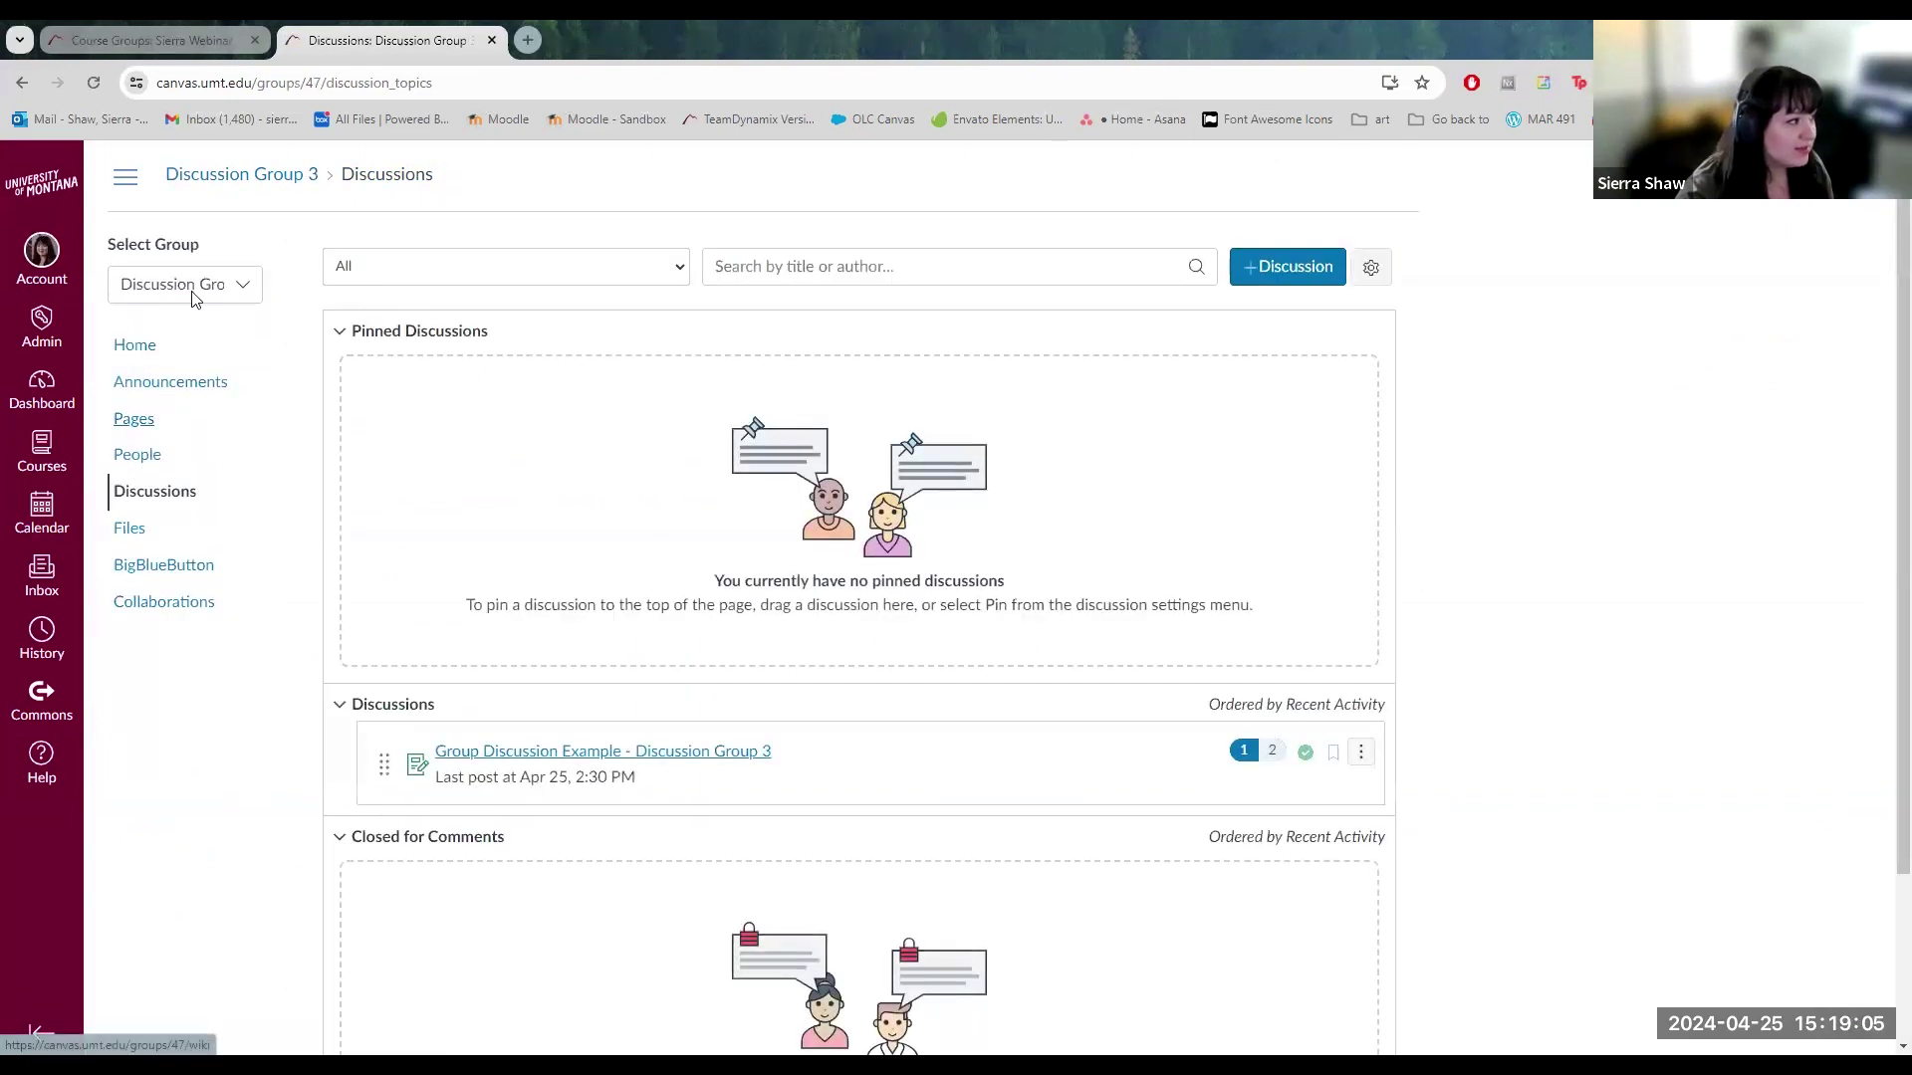
click(259, 178)
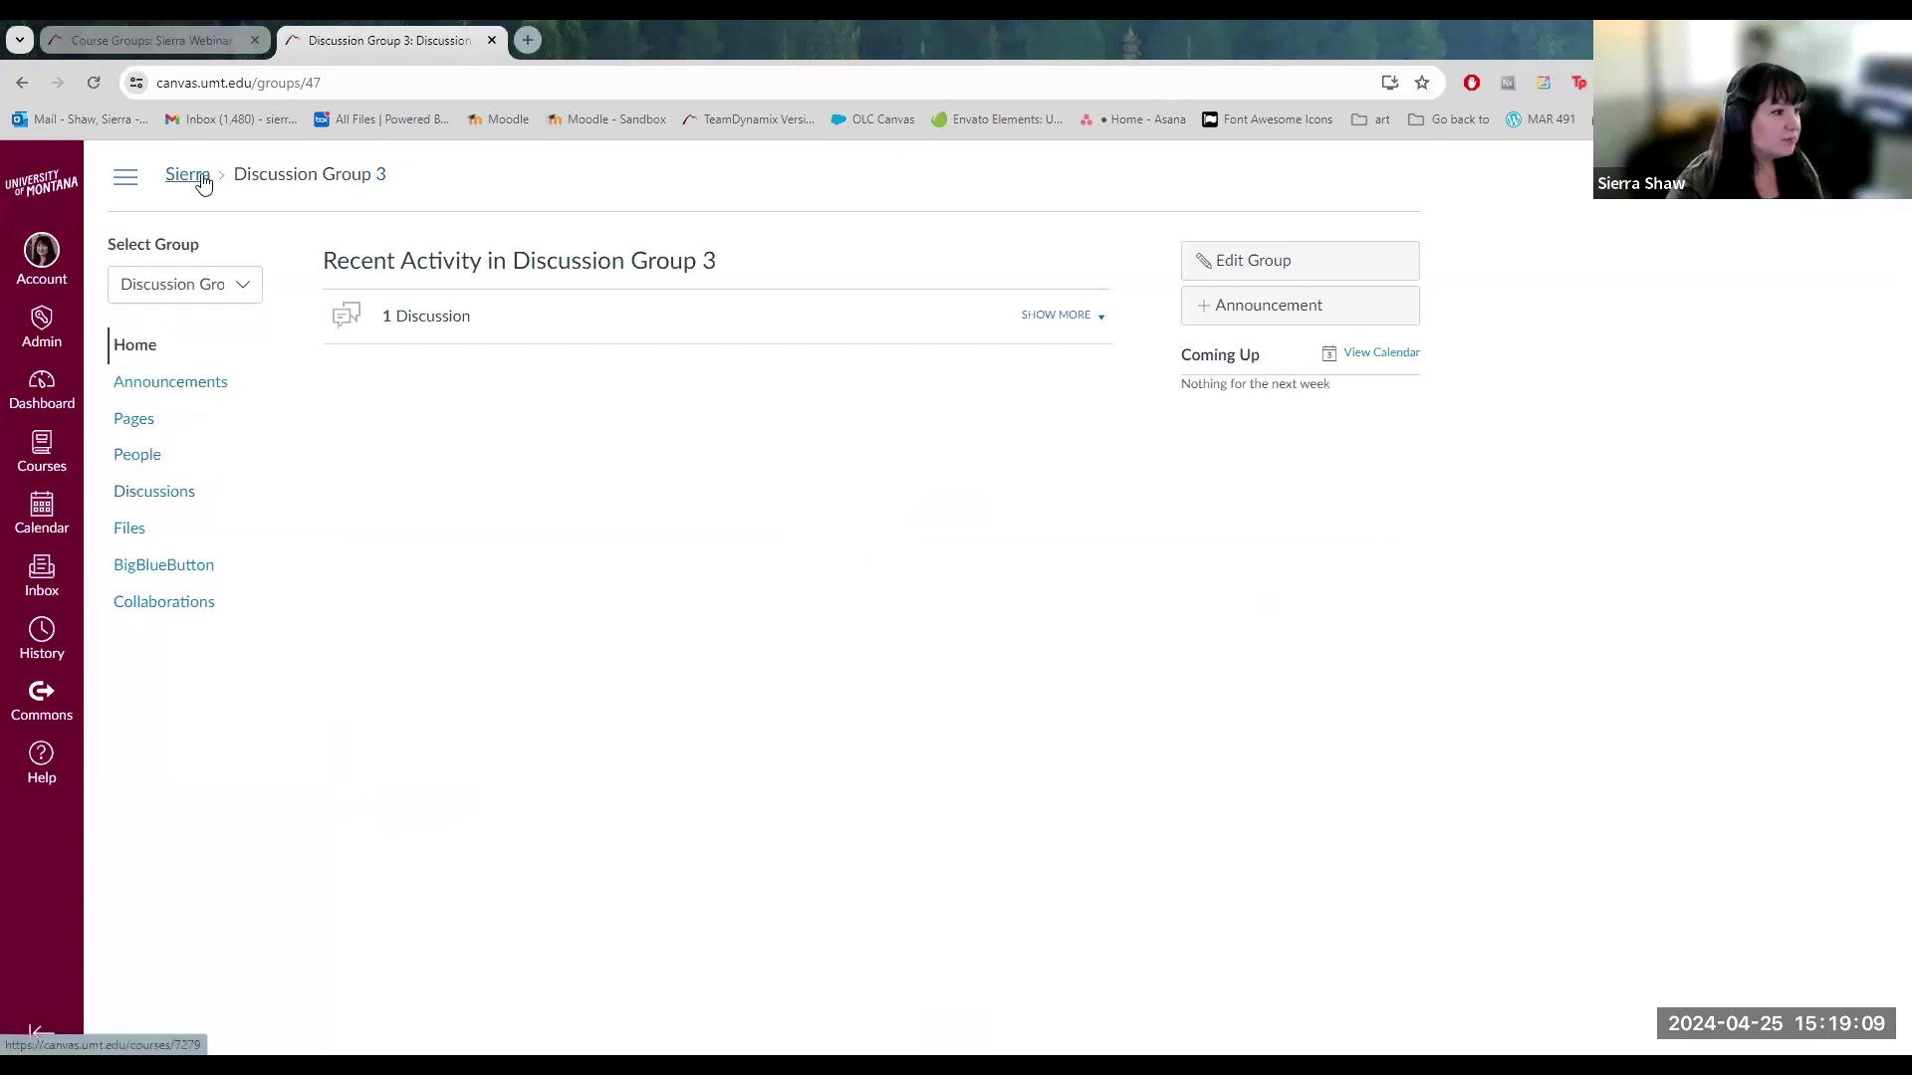
click(202, 181)
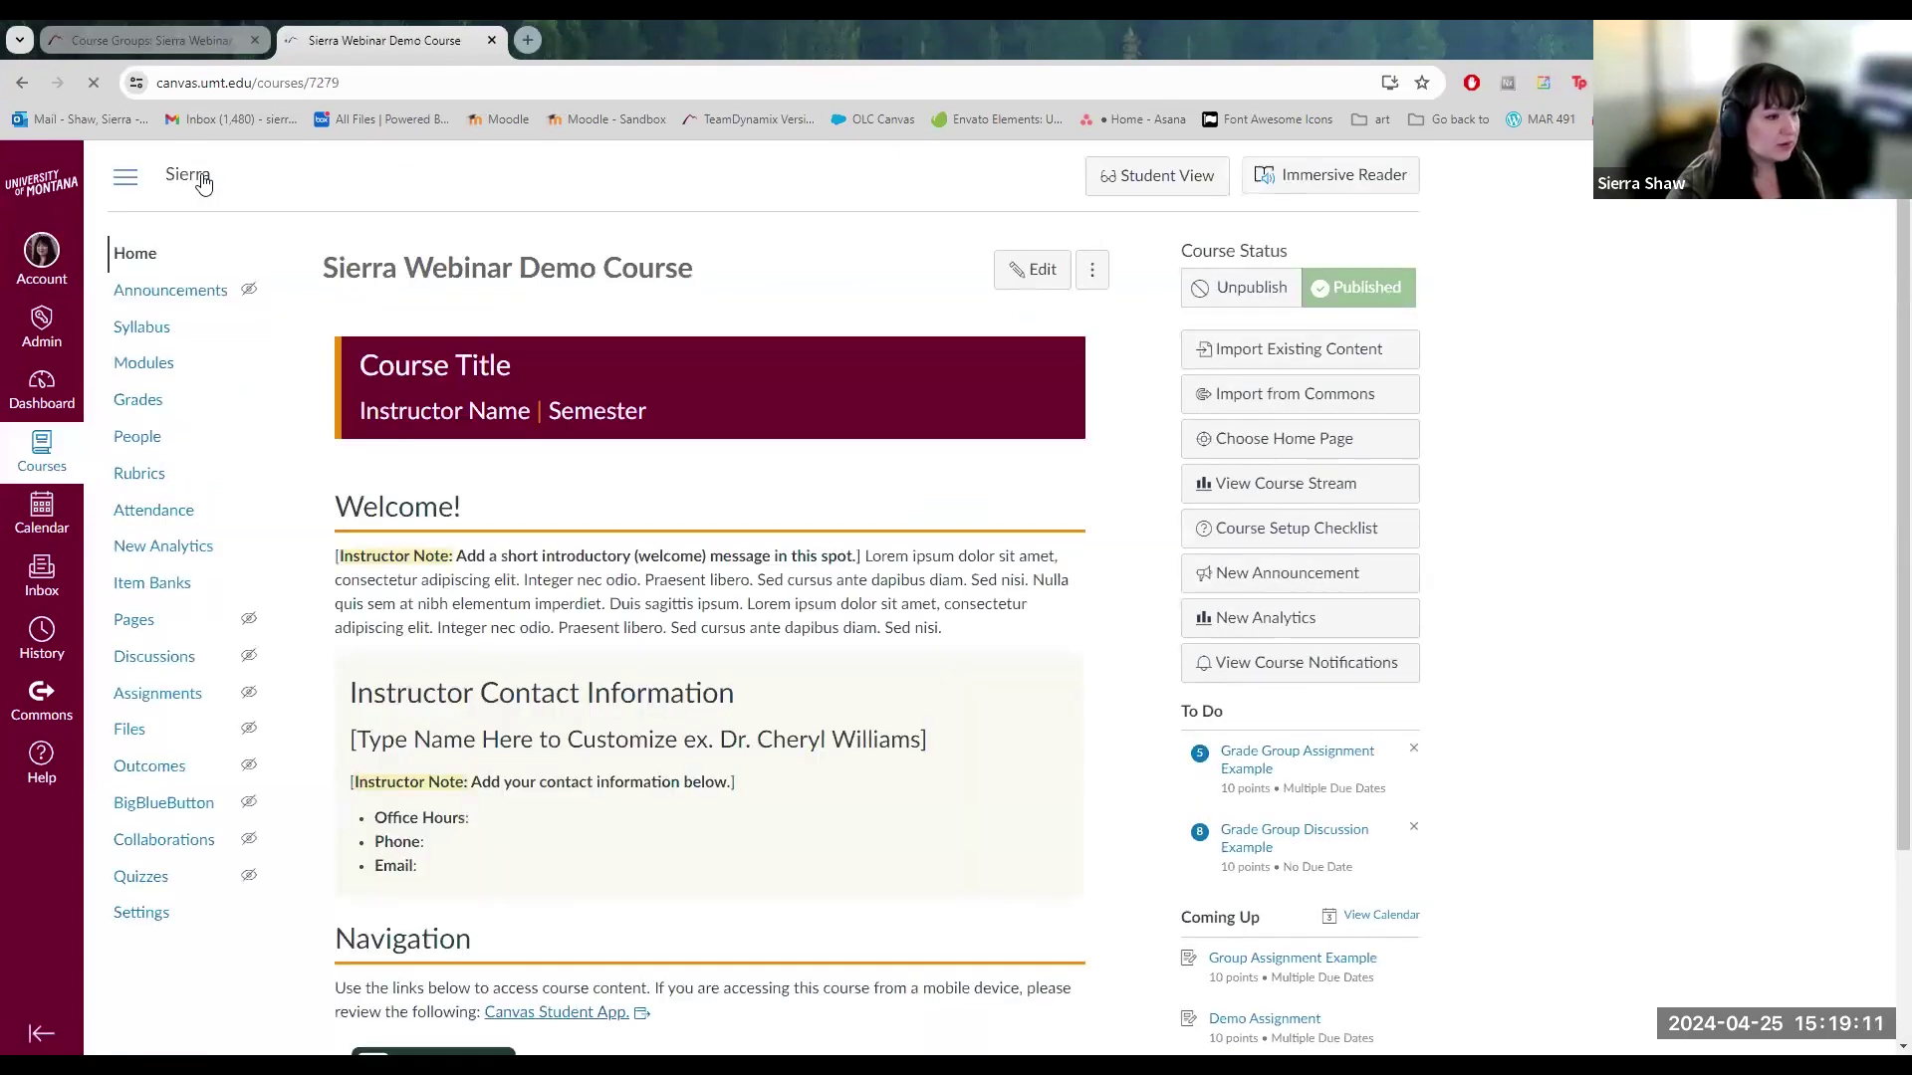